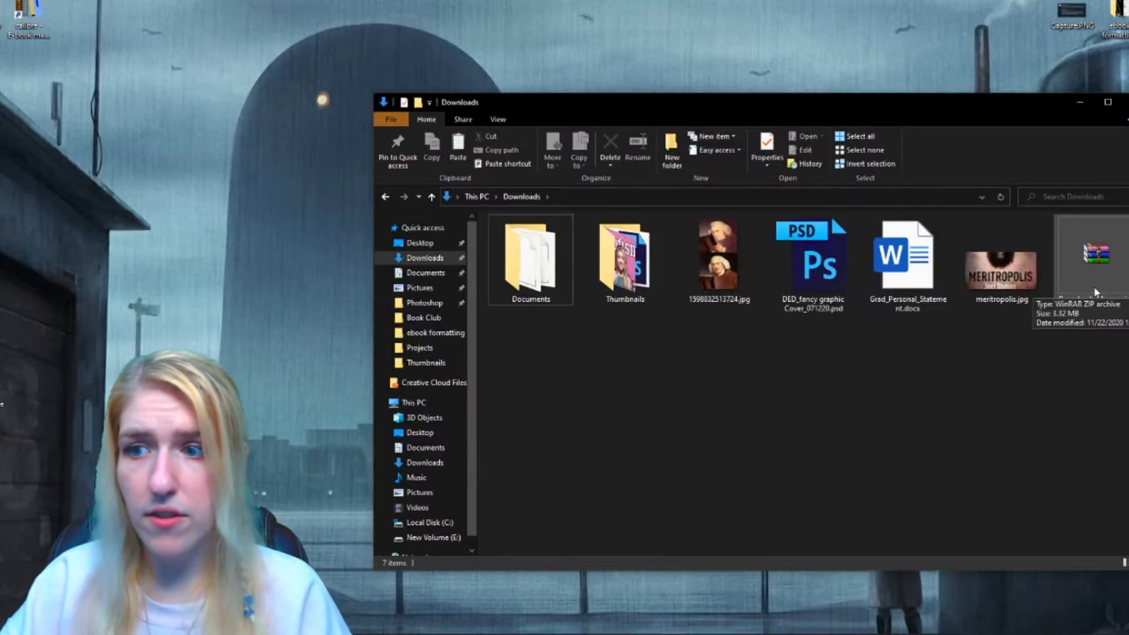
Step: Extract '5 x 8 in.docx' from the English folder of the templates zip to the desktop and open it
{"action": "double_click", "coordinate": [1095, 289]}
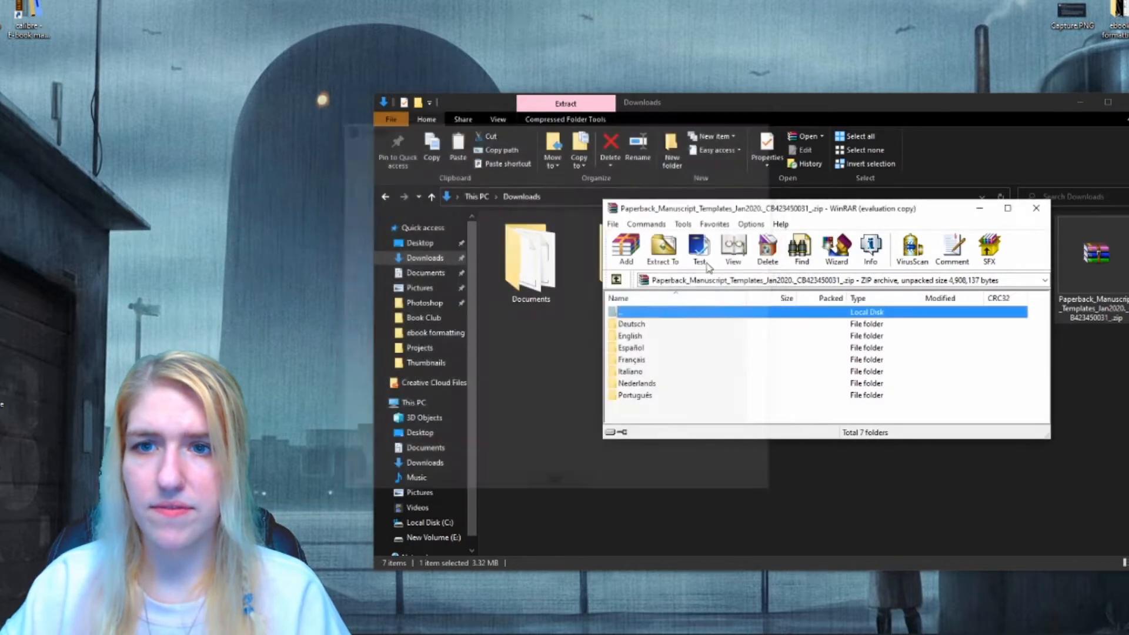
{"action": "double_click", "coordinate": [653, 336]}
{"action": "left_click_drag", "start_coordinate": [647, 325], "coordinate": [297, 90]}
{"action": "left_click", "coordinate": [869, 374]}
{"action": "key", "text": "alt+F4"}
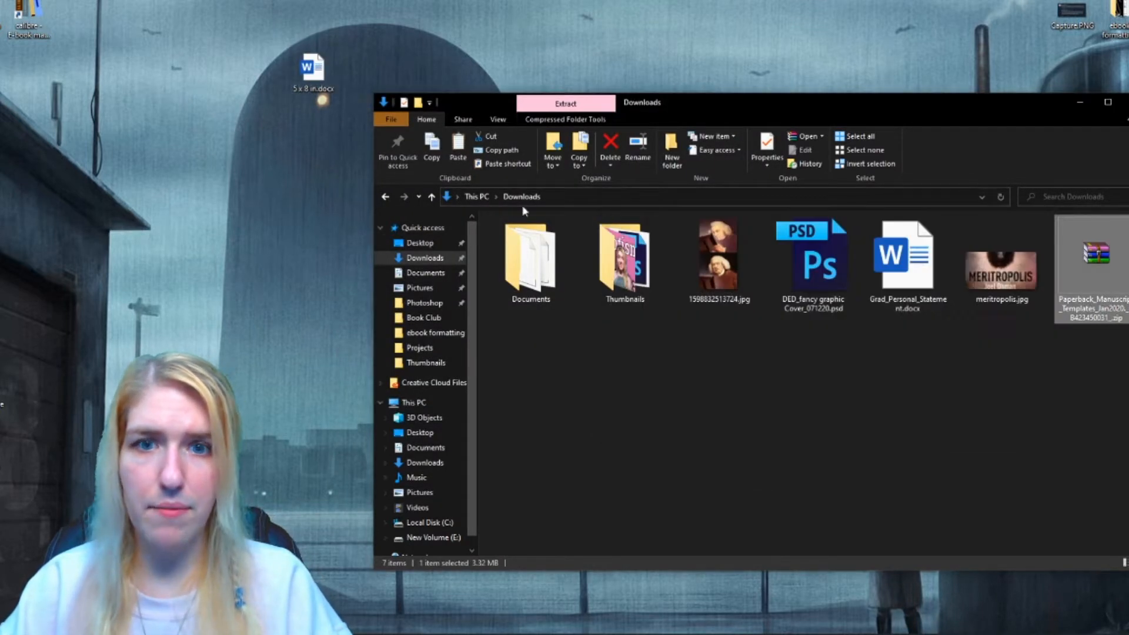
{"action": "left_click", "coordinate": [1081, 435]}
{"action": "key", "text": "alt+F4"}
{"action": "double_click", "coordinate": [327, 82]}
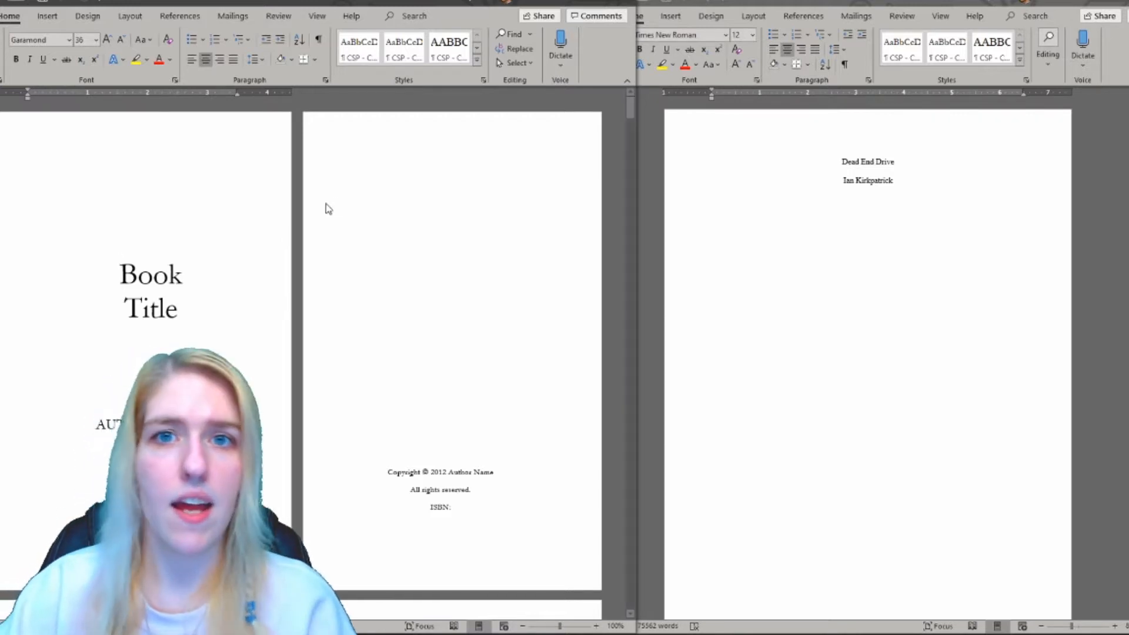
Step: Resize the 5x8 template window to sit beside the Dead End Drive manuscript, then select the manuscript's title line
{"action": "left_click", "coordinate": [732, 216]}
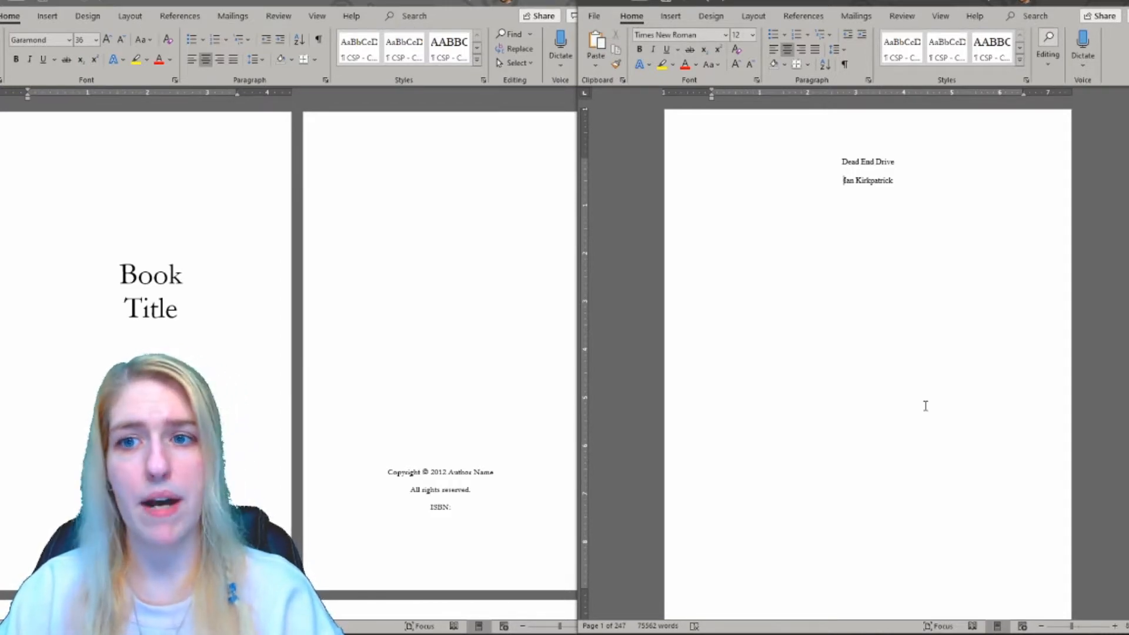
{"action": "left_click", "coordinate": [378, 366]}
{"action": "left_click_drag", "start_coordinate": [635, 152], "coordinate": [594, 159]}
{"action": "scroll", "coordinate": [587, 166], "scroll_direction": "down", "scroll_amount": 8}
{"action": "scroll", "coordinate": [583, 165], "scroll_direction": "up", "scroll_amount": 9}
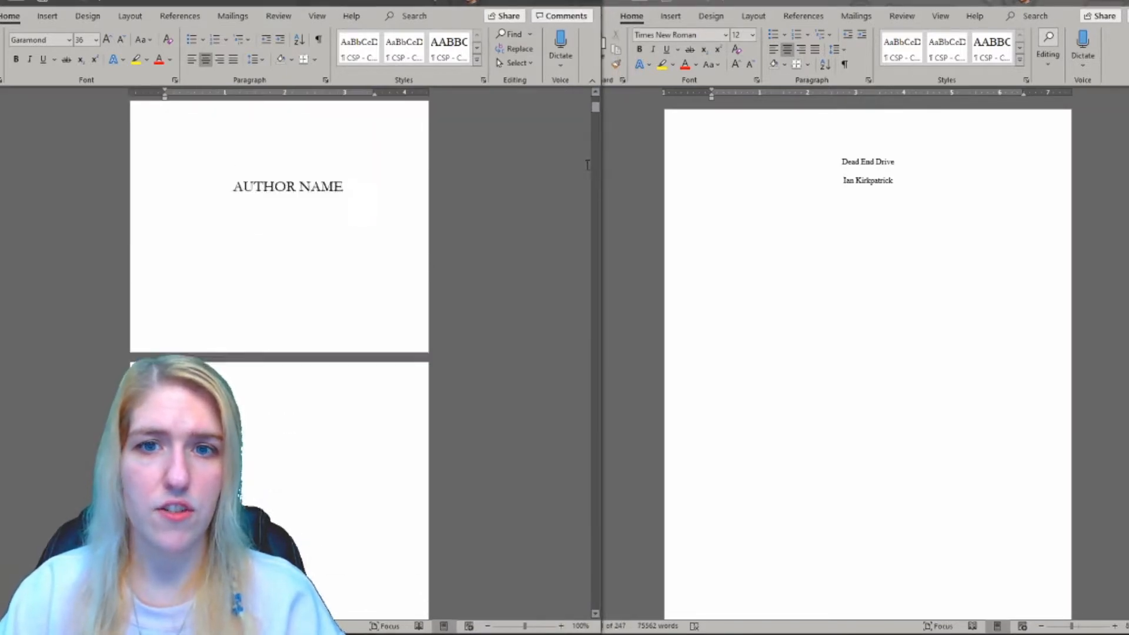
{"action": "left_click", "coordinate": [372, 294]}
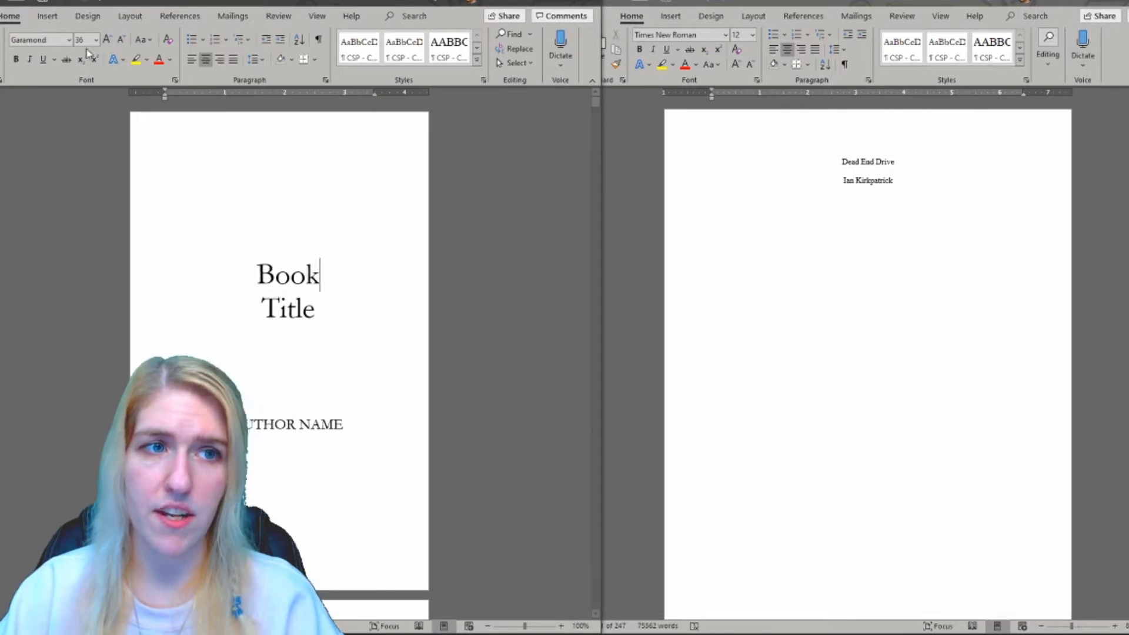
{"action": "left_click", "coordinate": [731, 171]}
{"action": "key", "text": "shift+Up"}
Step: Set the Dead End Drive title to Garamond 36 pt, comparing it with the template's title
{"action": "left_click", "coordinate": [694, 35]}
{"action": "type", "text": "Garamond"}
{"action": "key", "text": "Return"}
{"action": "left_click", "coordinate": [737, 36]}
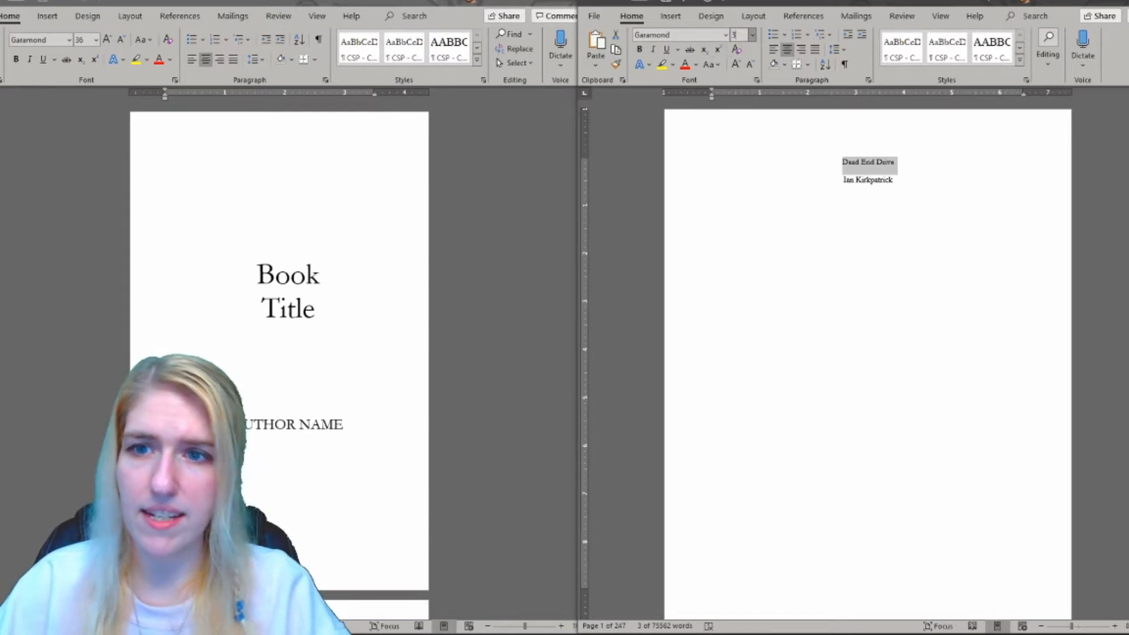
{"action": "type", "text": "36"}
{"action": "key", "text": "Return"}
{"action": "left_click", "coordinate": [909, 279]}
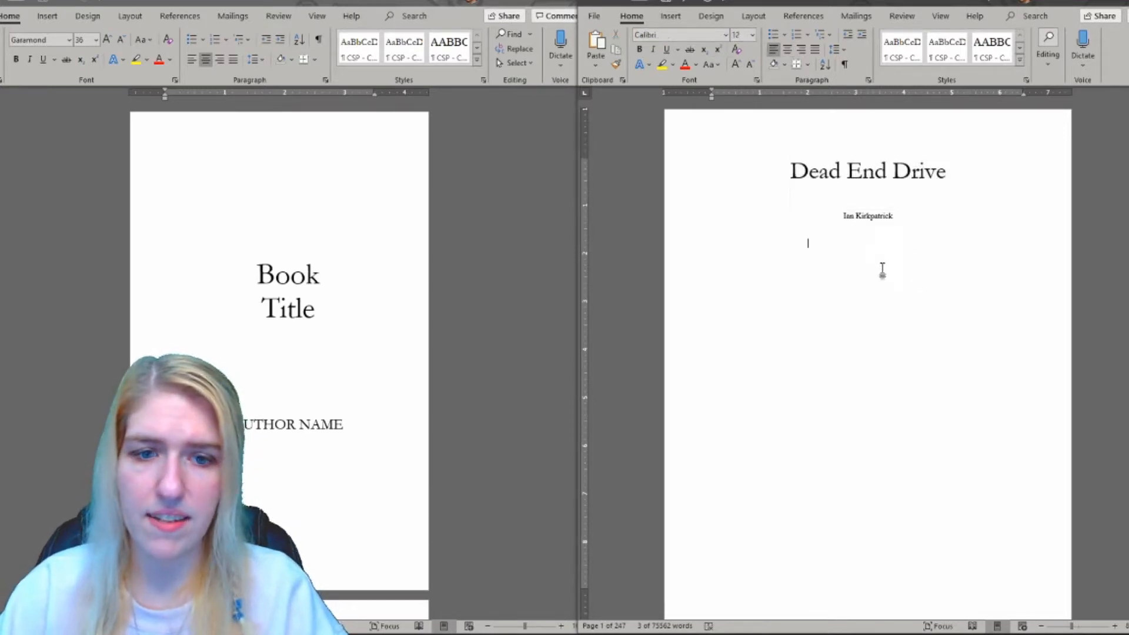
{"action": "left_click", "coordinate": [365, 428]}
{"action": "left_click", "coordinate": [306, 415]}
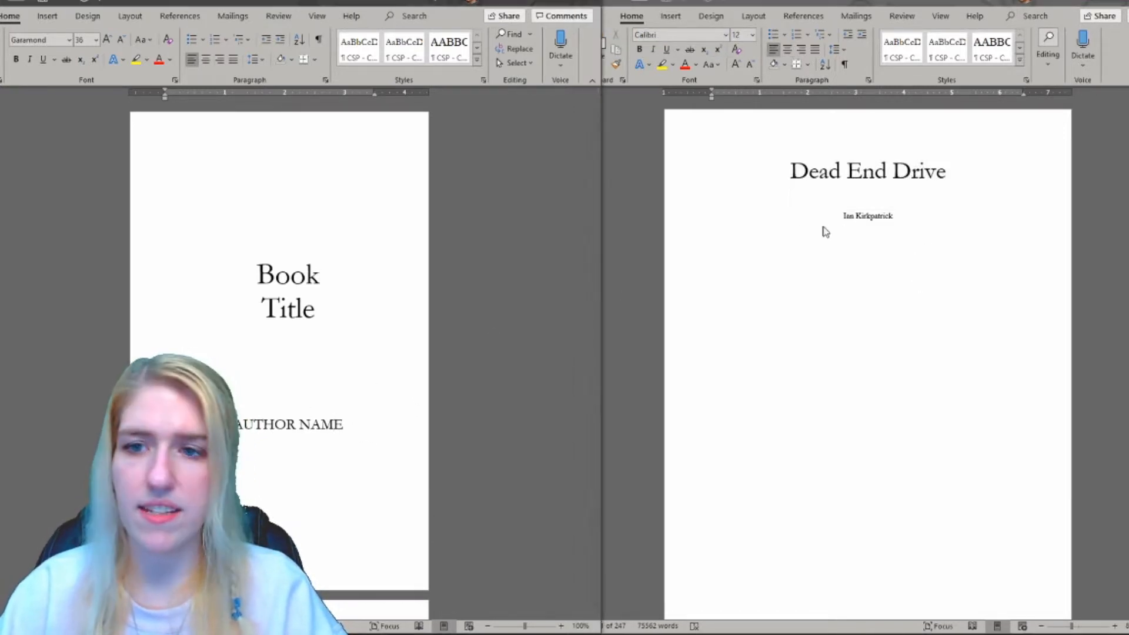
Step: Set the author name line to Garamond 18 pt to match the template
{"action": "left_click", "coordinate": [824, 231]}
{"action": "left_click", "coordinate": [826, 216]}
{"action": "key", "text": "shift+Down"}
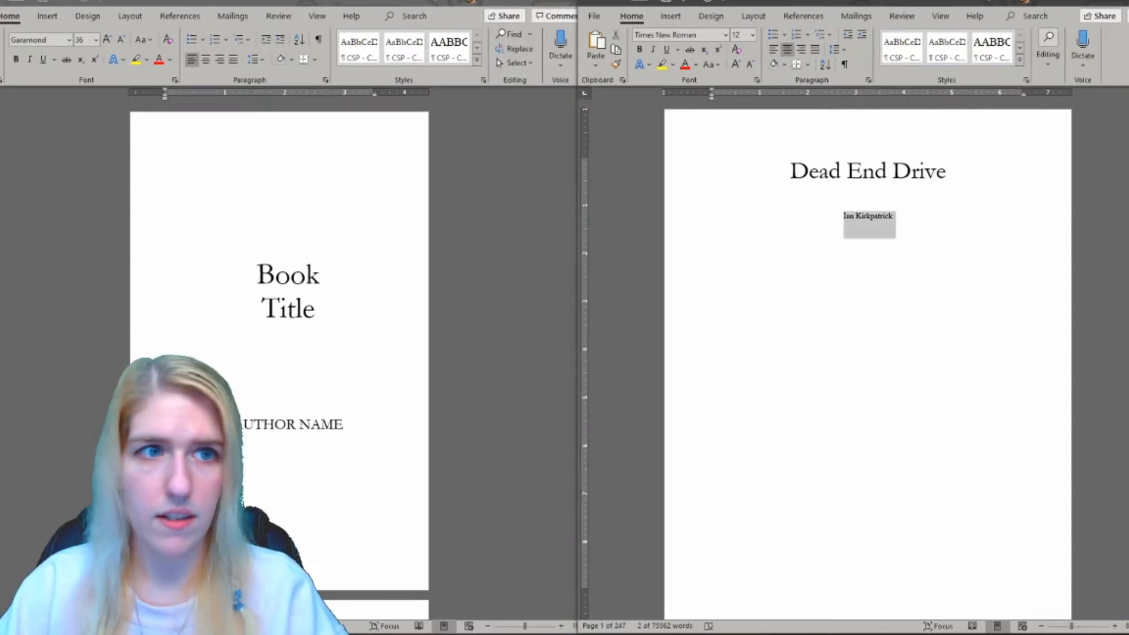
{"action": "left_click", "coordinate": [666, 35]}
{"action": "type", "text": "Garamond"}
{"action": "key", "text": "Return"}
{"action": "left_click", "coordinate": [322, 424]}
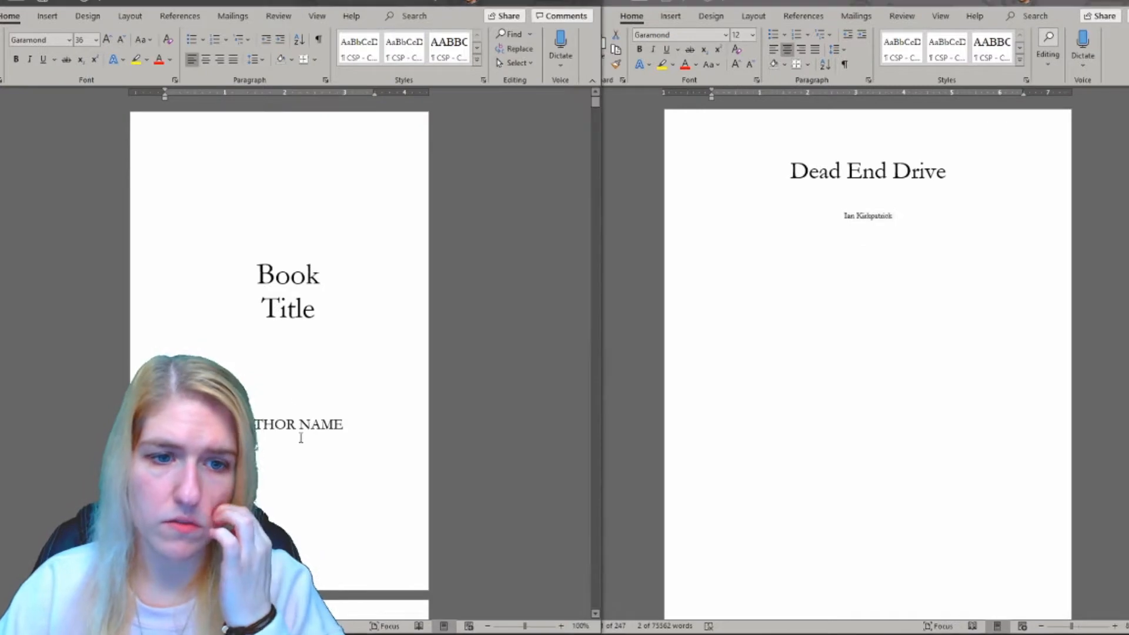
{"action": "left_click", "coordinate": [697, 69]}
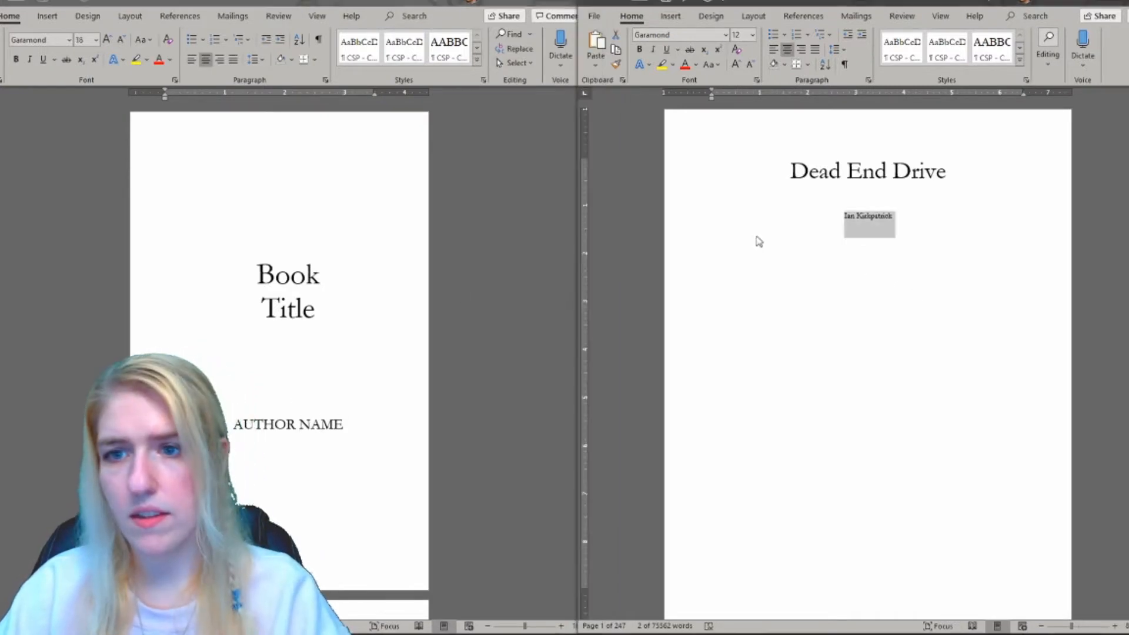
{"action": "left_click", "coordinate": [739, 35]}
{"action": "key", "text": "Return"}
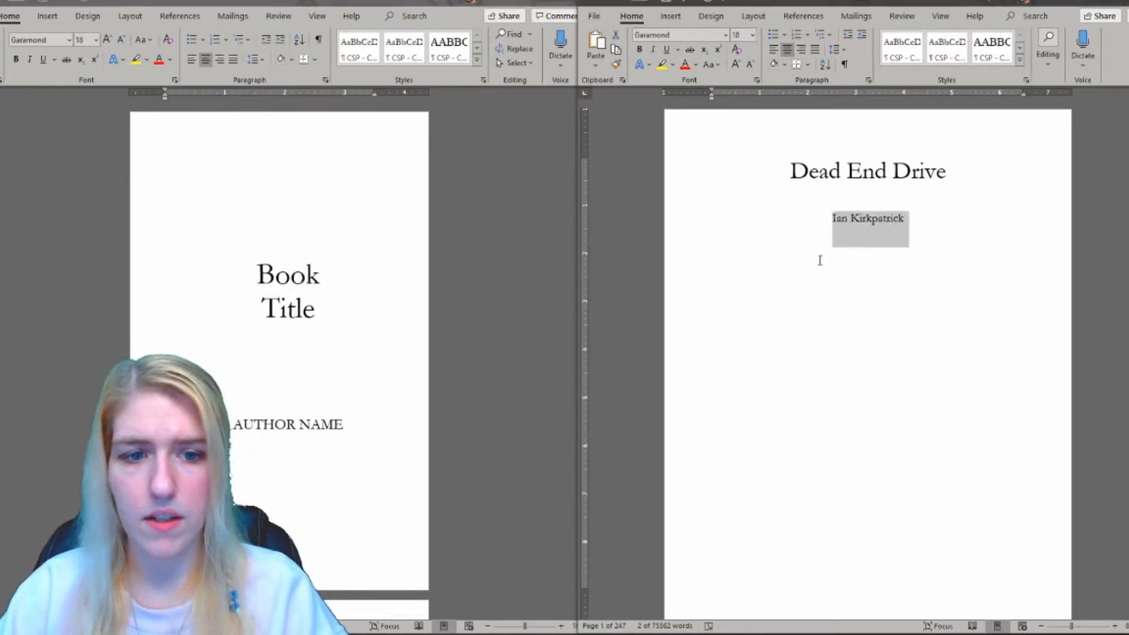
{"action": "left_click", "coordinate": [841, 264]}
Step: Review the title and author lines' font and size
{"action": "left_click", "coordinate": [840, 171]}
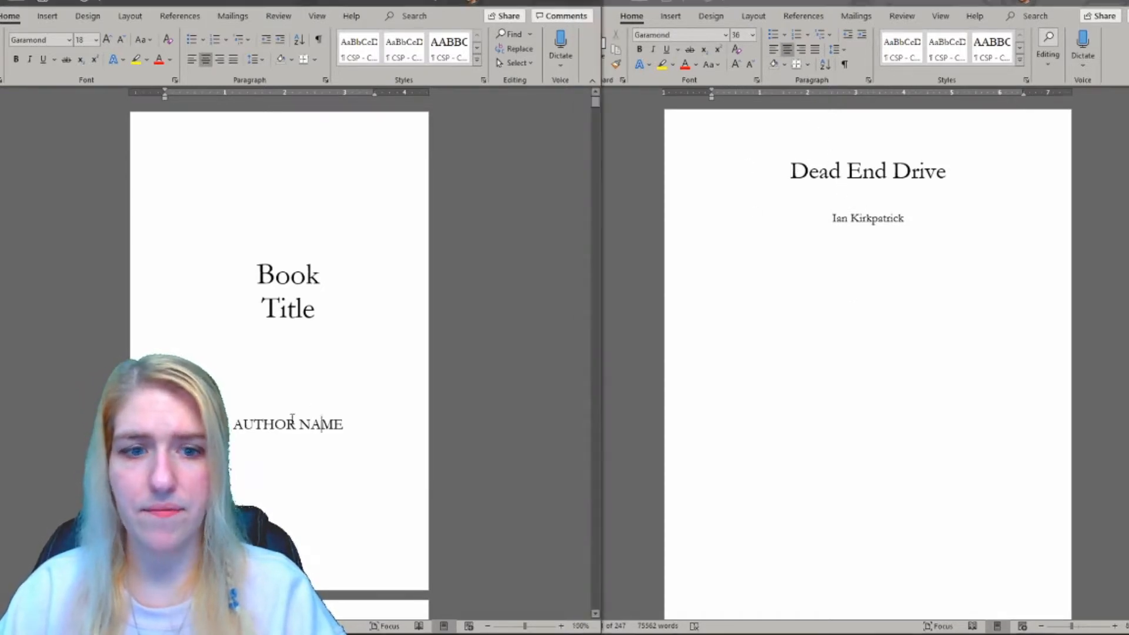
{"action": "left_click", "coordinate": [717, 196]}
{"action": "left_click", "coordinate": [772, 229]}
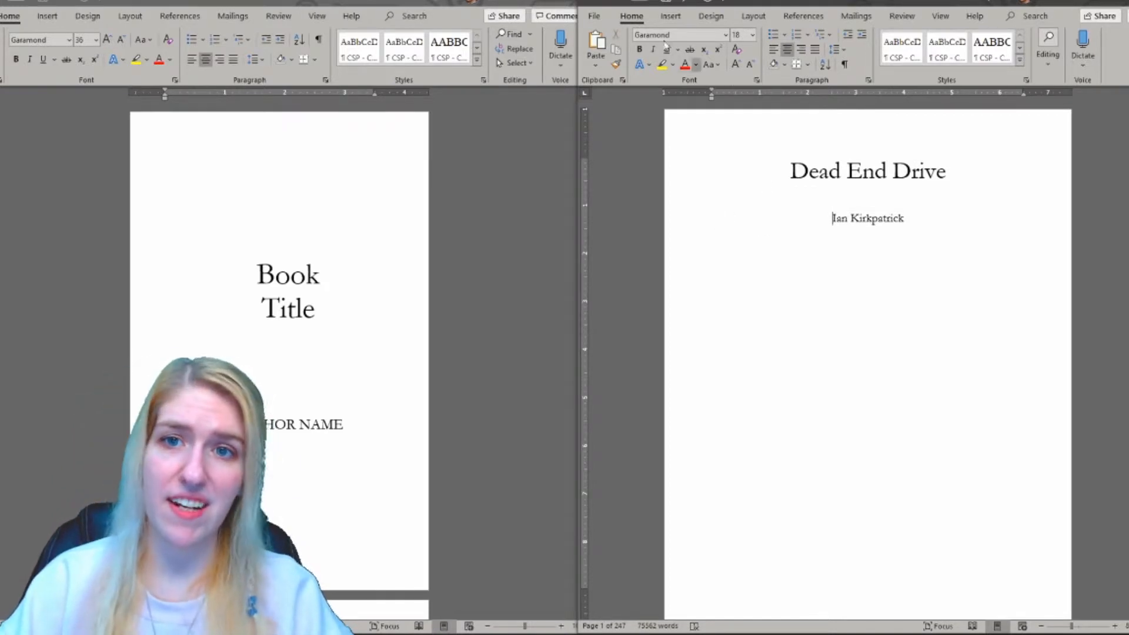
Step: Open Page Setup for both the manuscript and the 5x8 template
{"action": "left_click", "coordinate": [758, 15]}
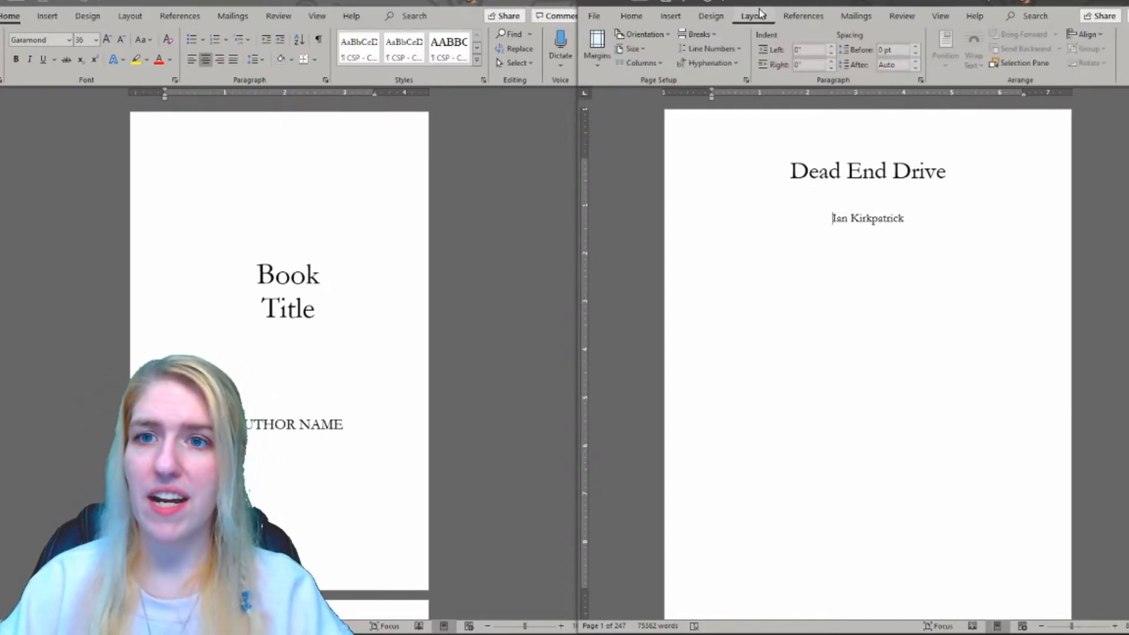
{"action": "left_click", "coordinate": [746, 79]}
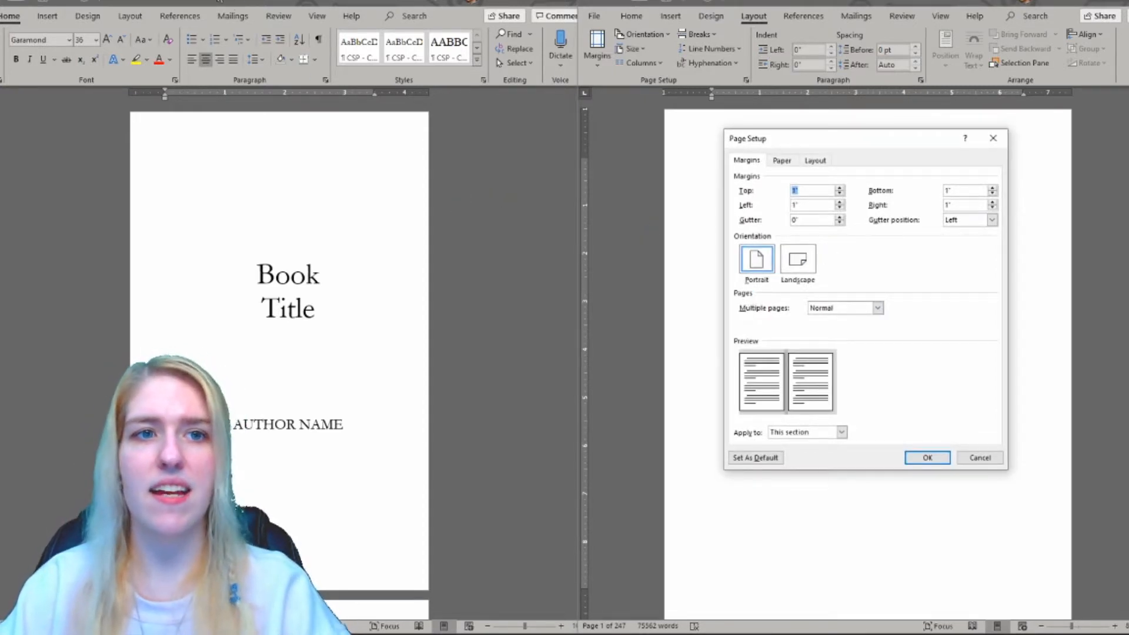
{"action": "left_click", "coordinate": [123, 18]}
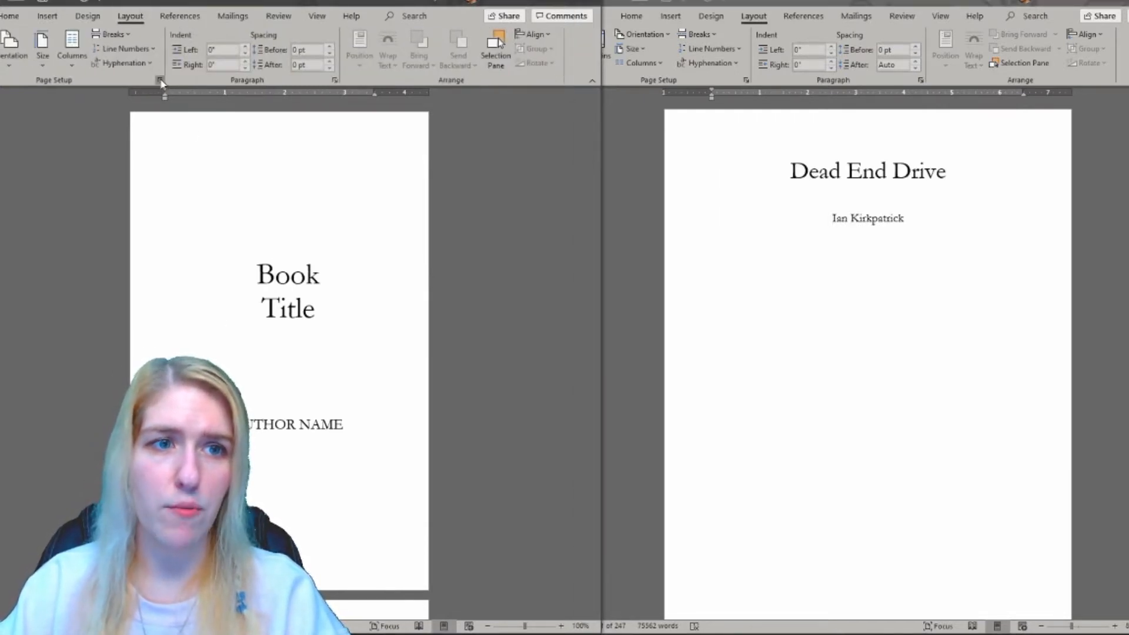
{"action": "left_click", "coordinate": [160, 80]}
{"action": "left_click", "coordinate": [745, 80]}
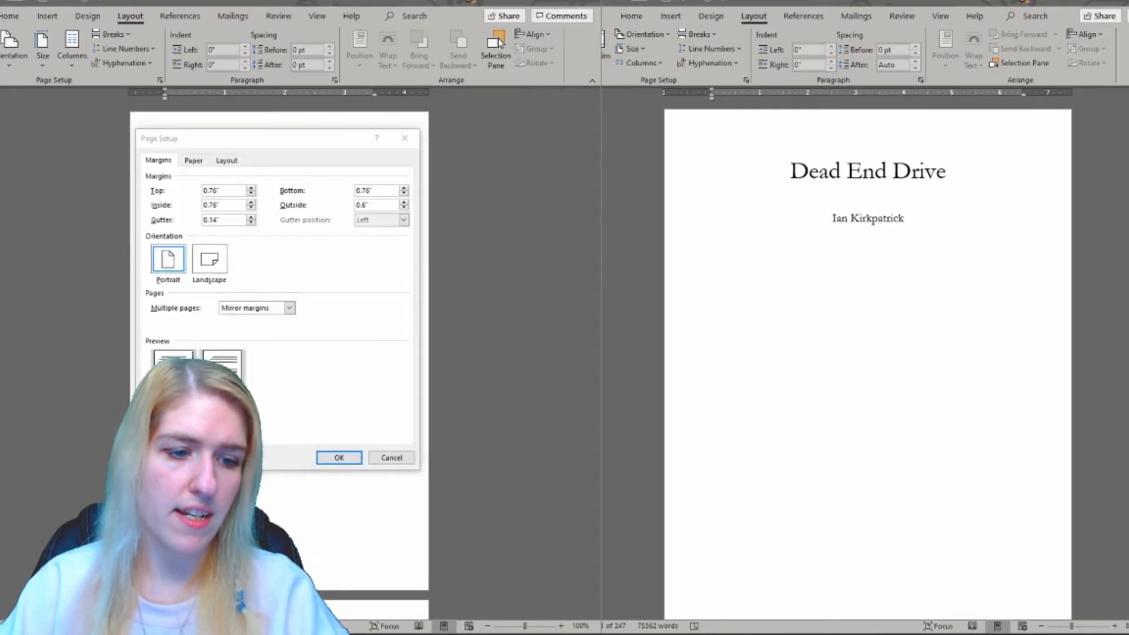
Step: Snip the template's Margins tab (0.76" top/bottom/inside, 0.6" outside, 0.14" gutter, mirror margins) and close it
{"action": "left_click", "coordinate": [38, 67]}
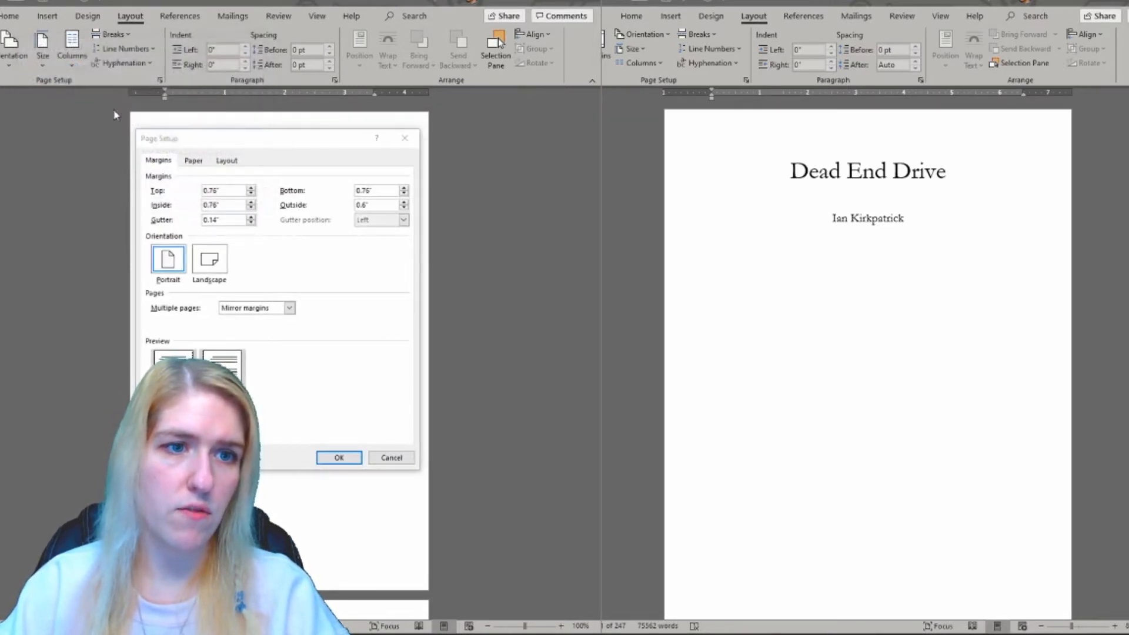
{"action": "left_click_drag", "start_coordinate": [135, 130], "coordinate": [421, 468]}
{"action": "left_click", "coordinate": [650, 358]}
{"action": "left_click", "coordinate": [536, 5]}
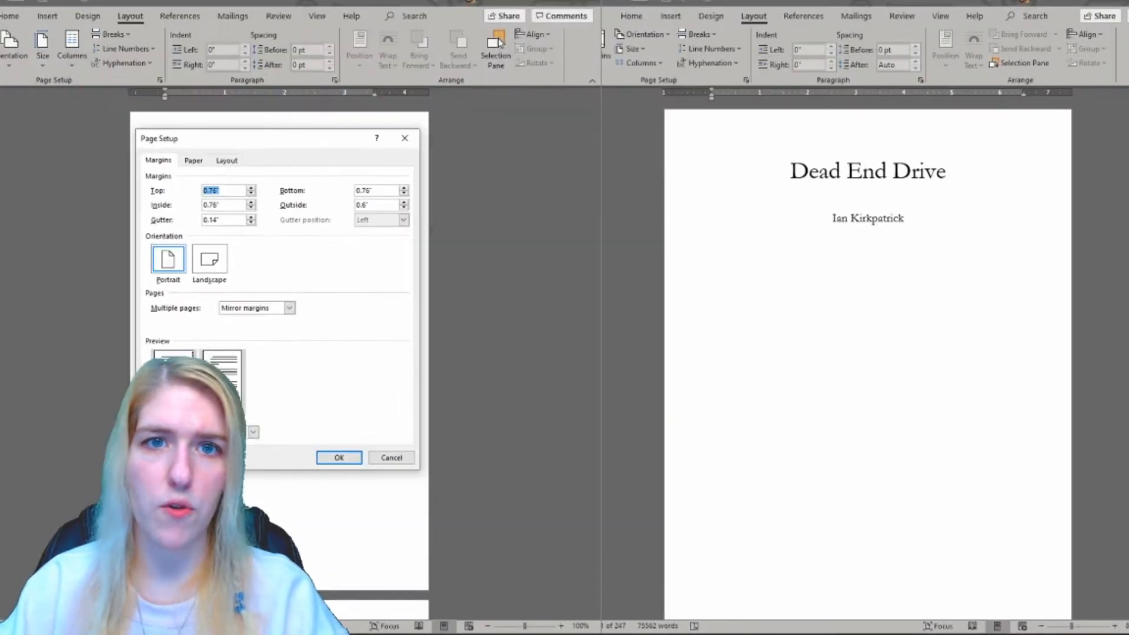
{"action": "left_click", "coordinate": [404, 137]}
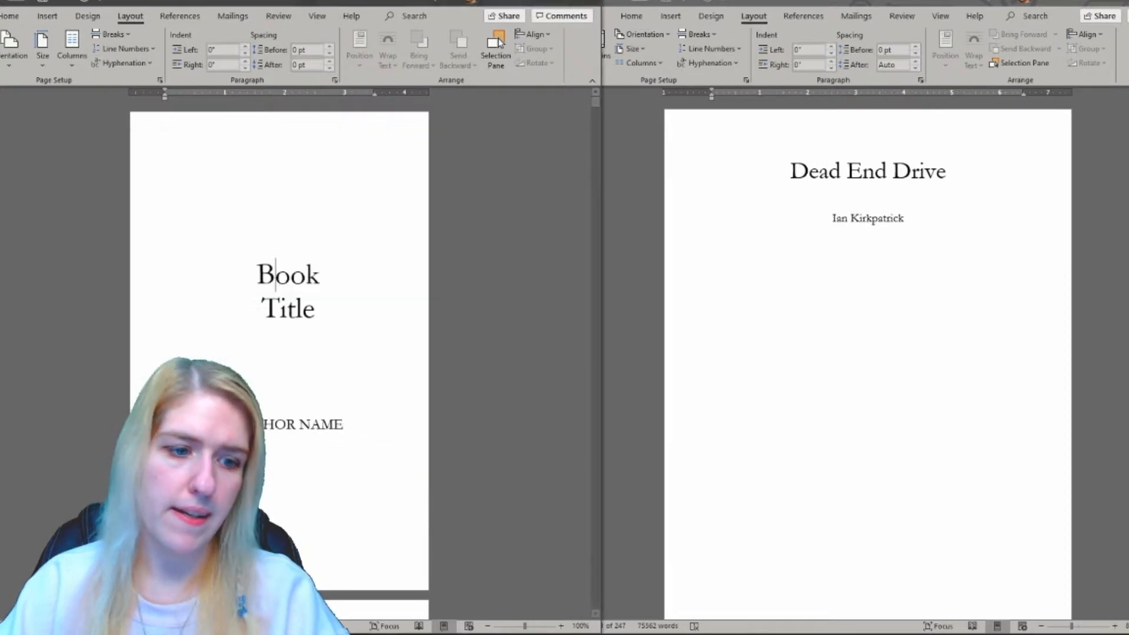
{"action": "key", "text": "alt+Tab"}
{"action": "left_click", "coordinate": [820, 296]}
Step: Give the manuscript a 0.76" bottom margin, 0.14" gutter and mirror margins
{"action": "left_click", "coordinate": [746, 80]}
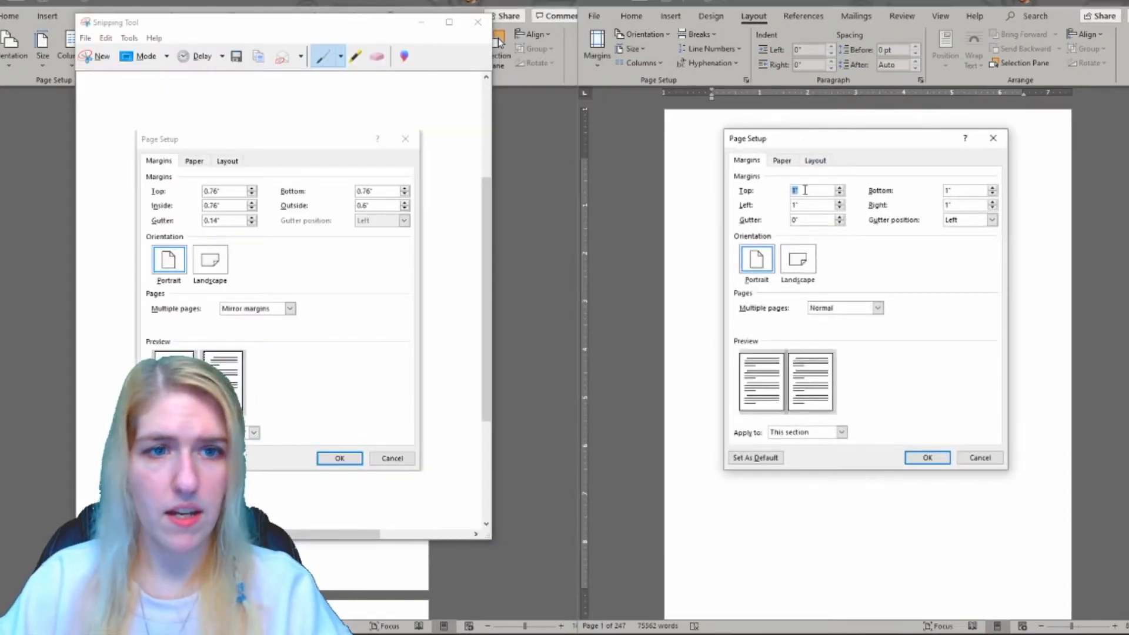
{"action": "key", "text": "Tab"}
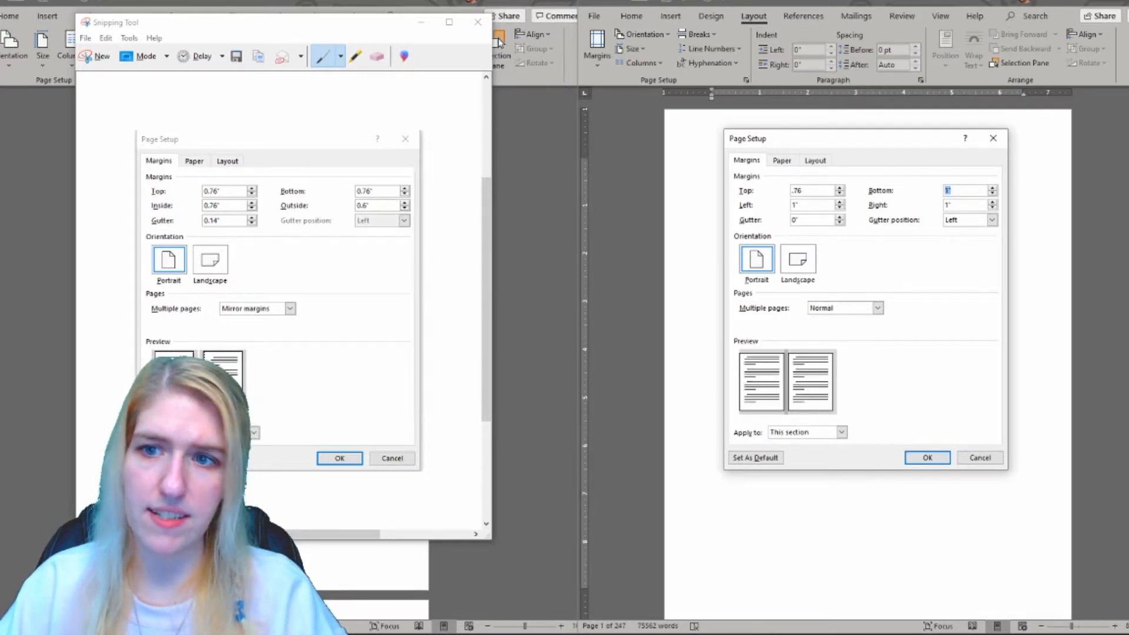
{"action": "type", "text": ".76"}
{"action": "key", "text": "Tab"}
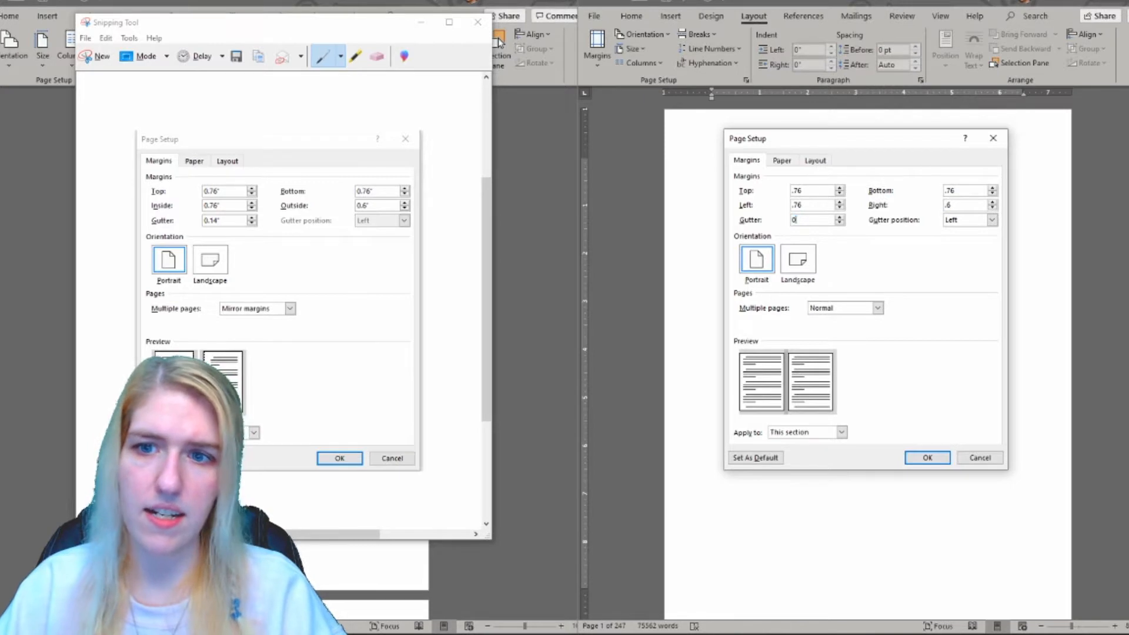
{"action": "type", "text": "0.14"}
{"action": "key", "text": "Tab"}
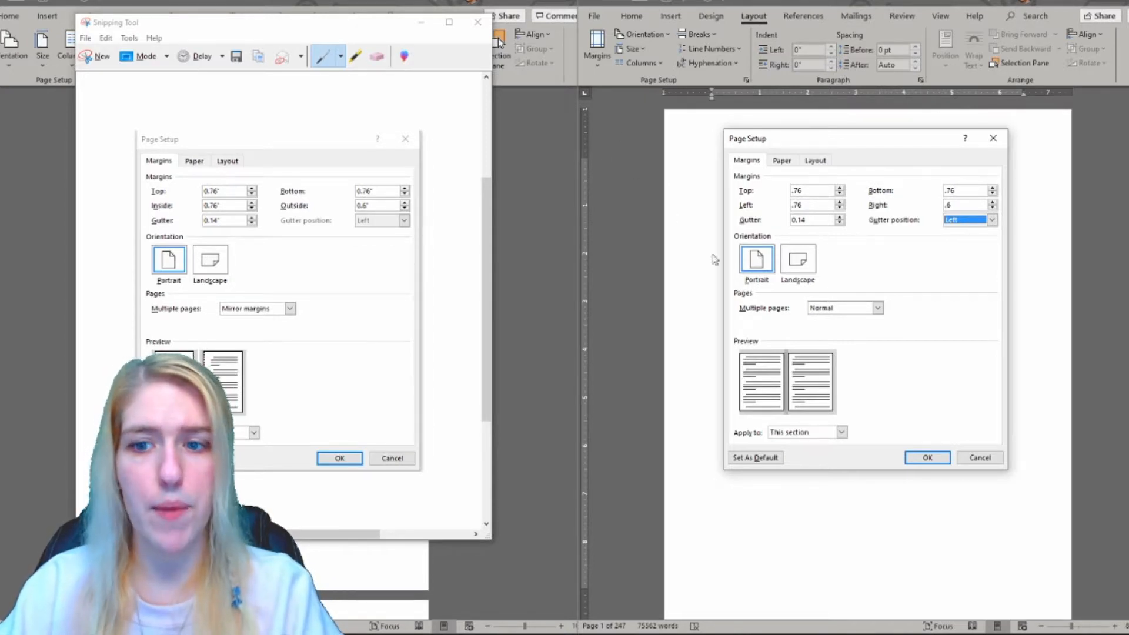
{"action": "left_click", "coordinate": [836, 310]}
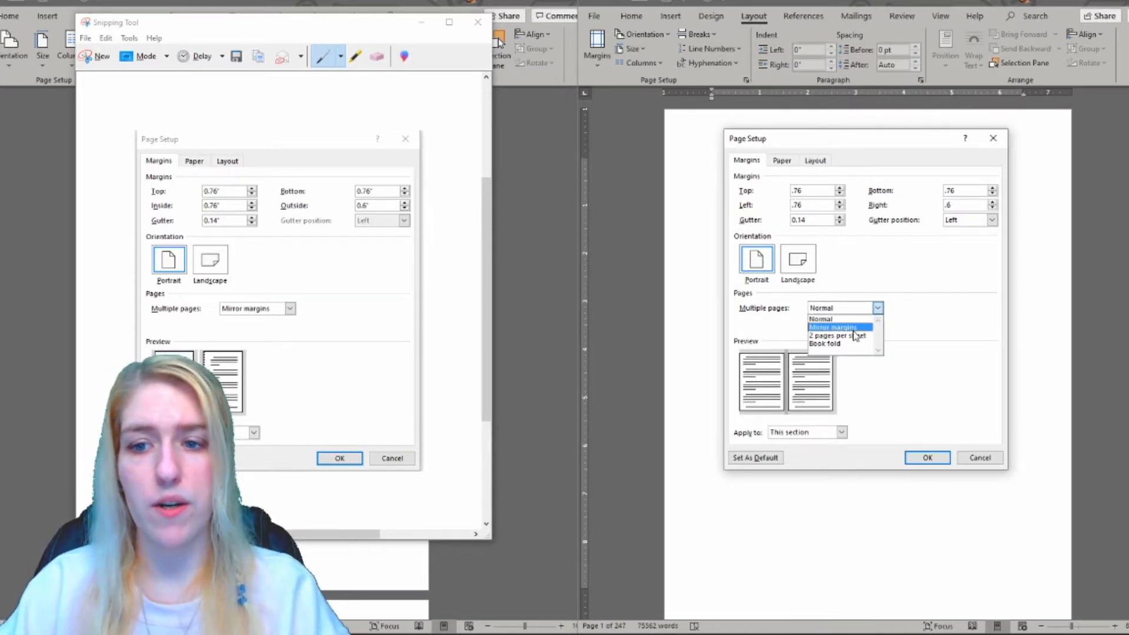
{"action": "left_click", "coordinate": [852, 328]}
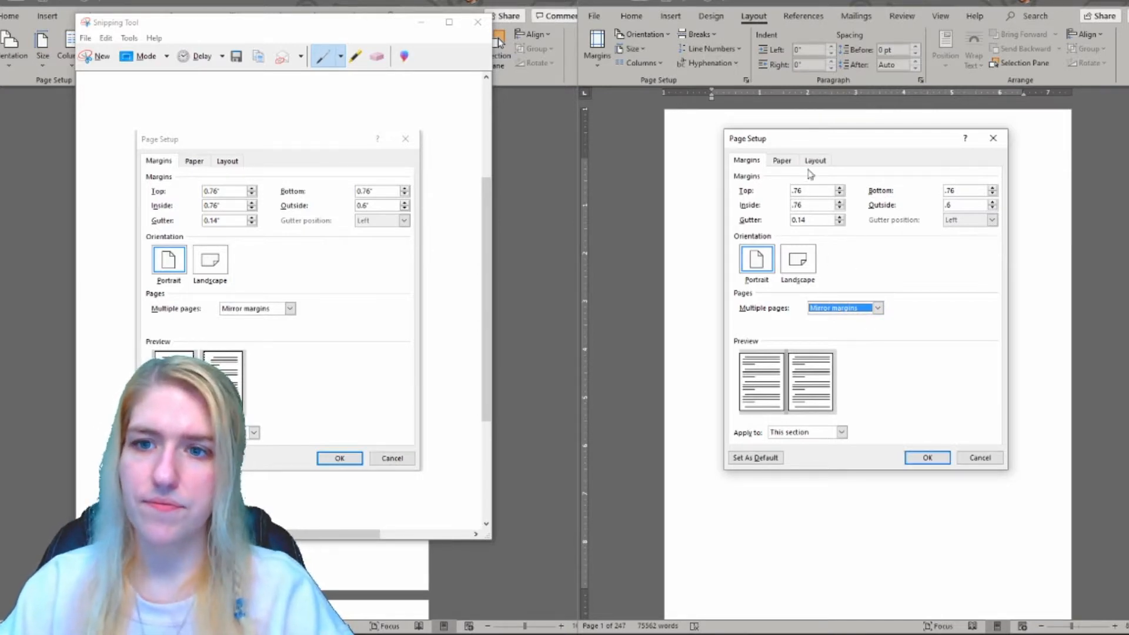
Step: Set the manuscript's paper size to a custom 5 x 8 inch page and apply it
{"action": "left_click", "coordinate": [783, 162]}
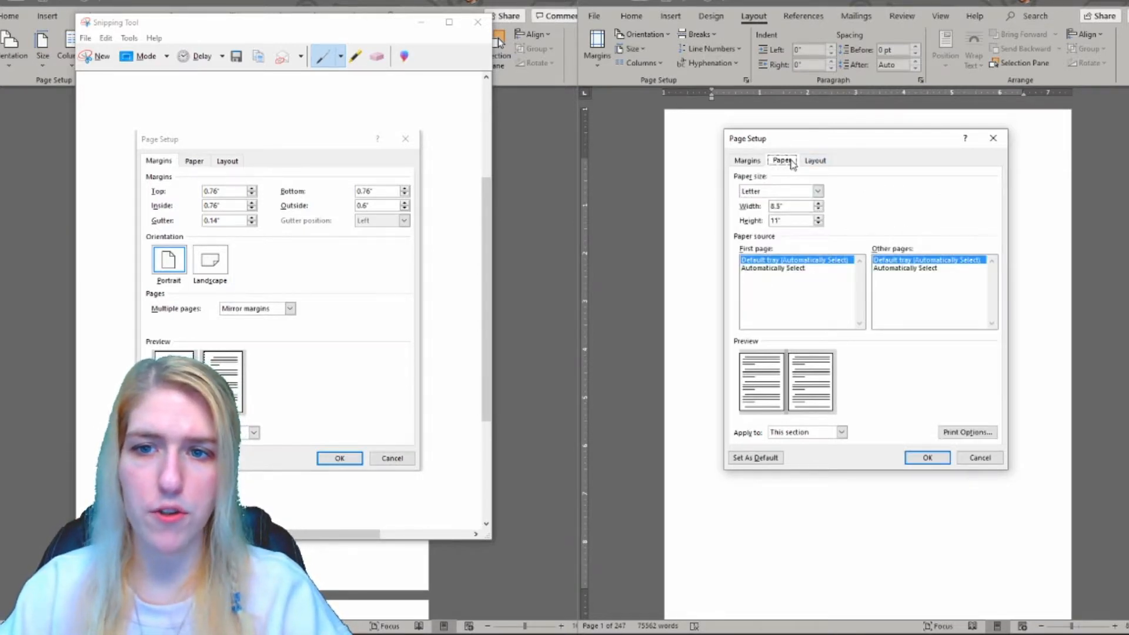
{"action": "left_click", "coordinate": [775, 192]}
{"action": "left_click", "coordinate": [788, 205]}
{"action": "double_click", "coordinate": [788, 206]}
{"action": "key", "text": "BackSpace"}
{"action": "key", "text": "ctrl+z"}
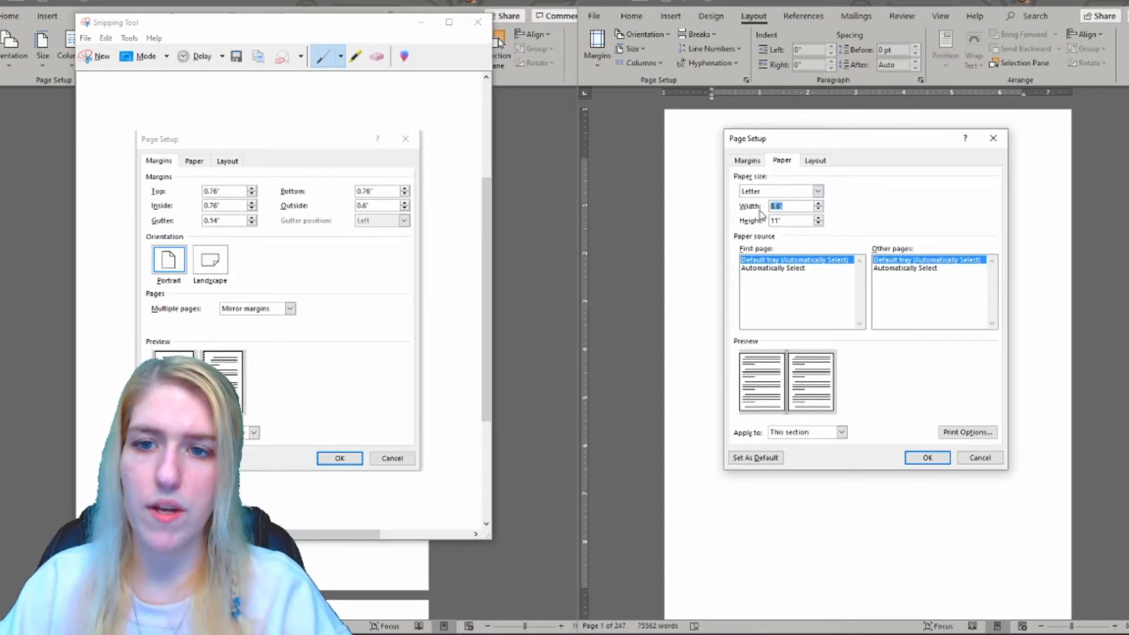
{"action": "type", "text": "5."}
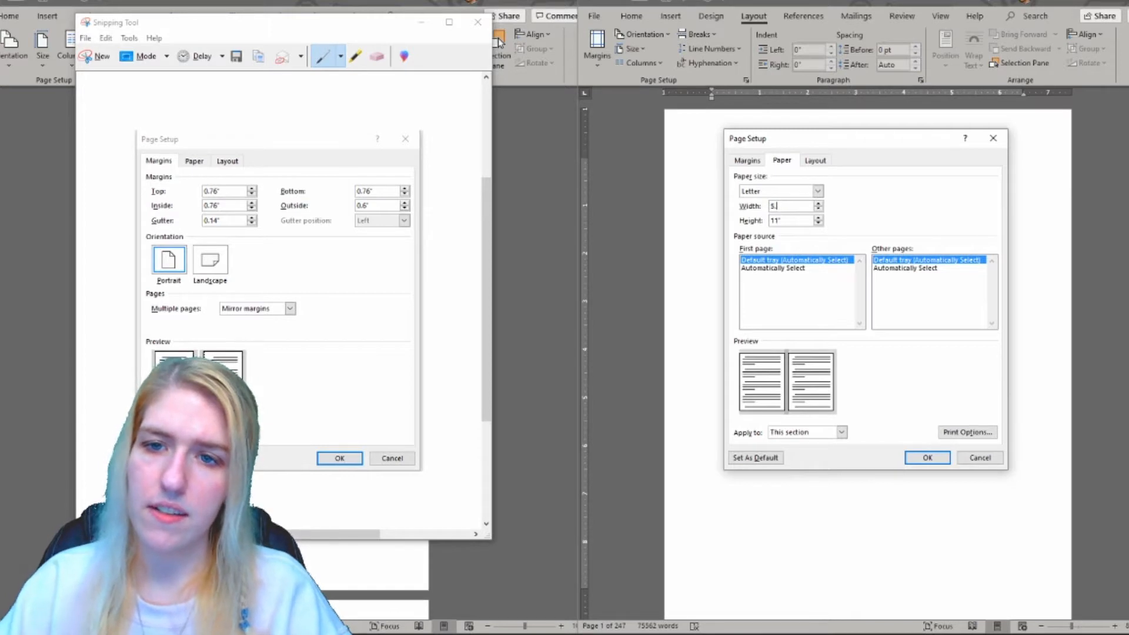
{"action": "key", "text": "Tab"}
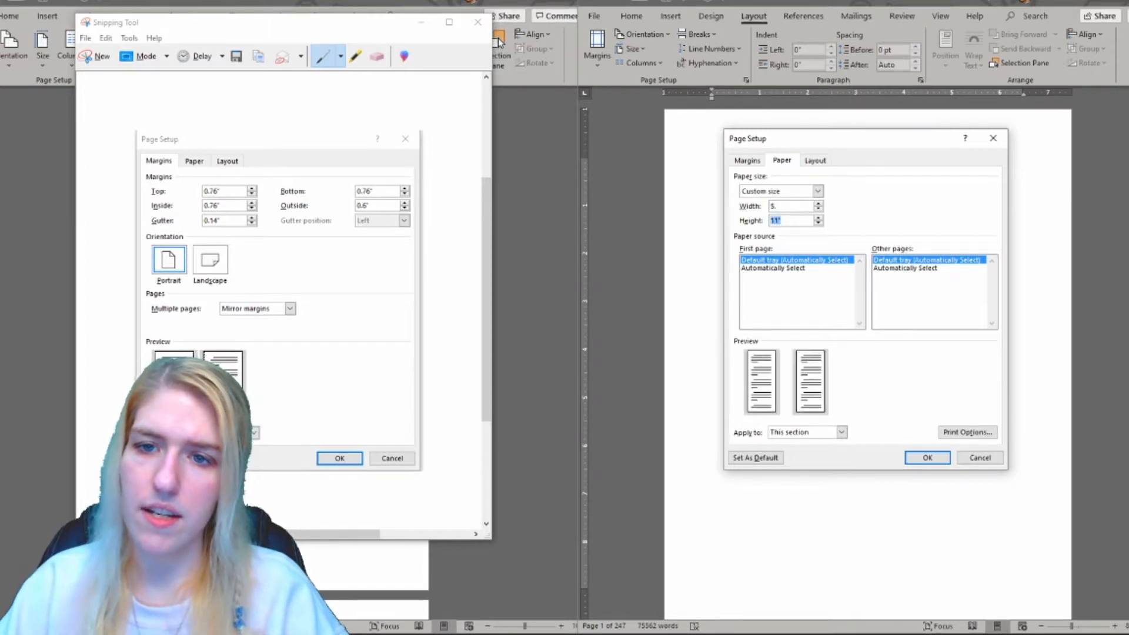
{"action": "type", "text": "8"}
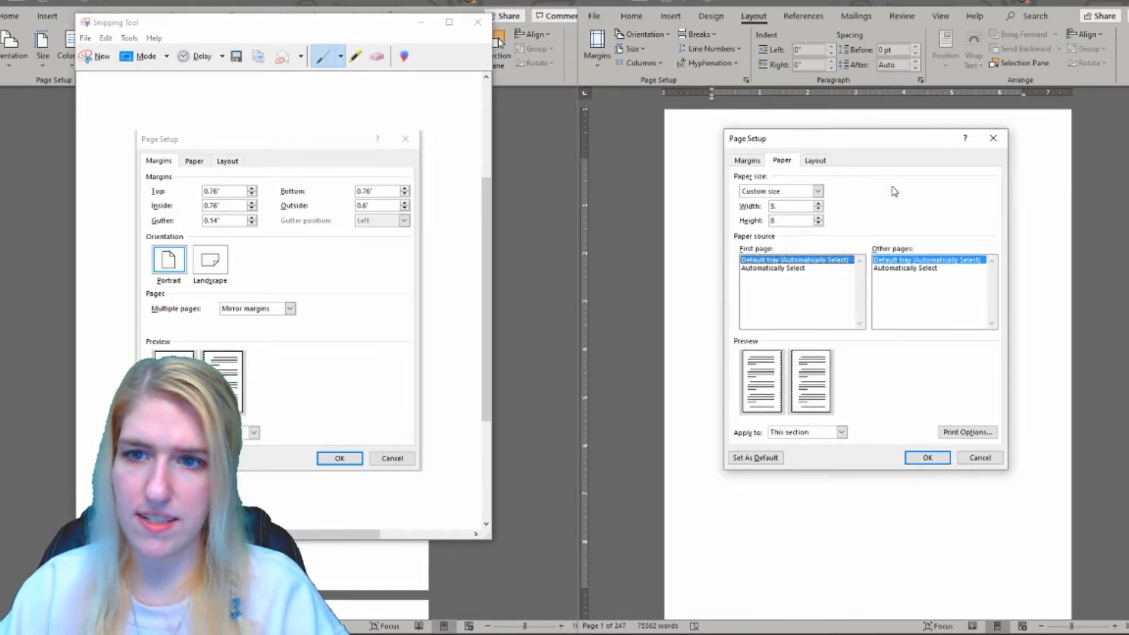
{"action": "left_click", "coordinate": [817, 161]}
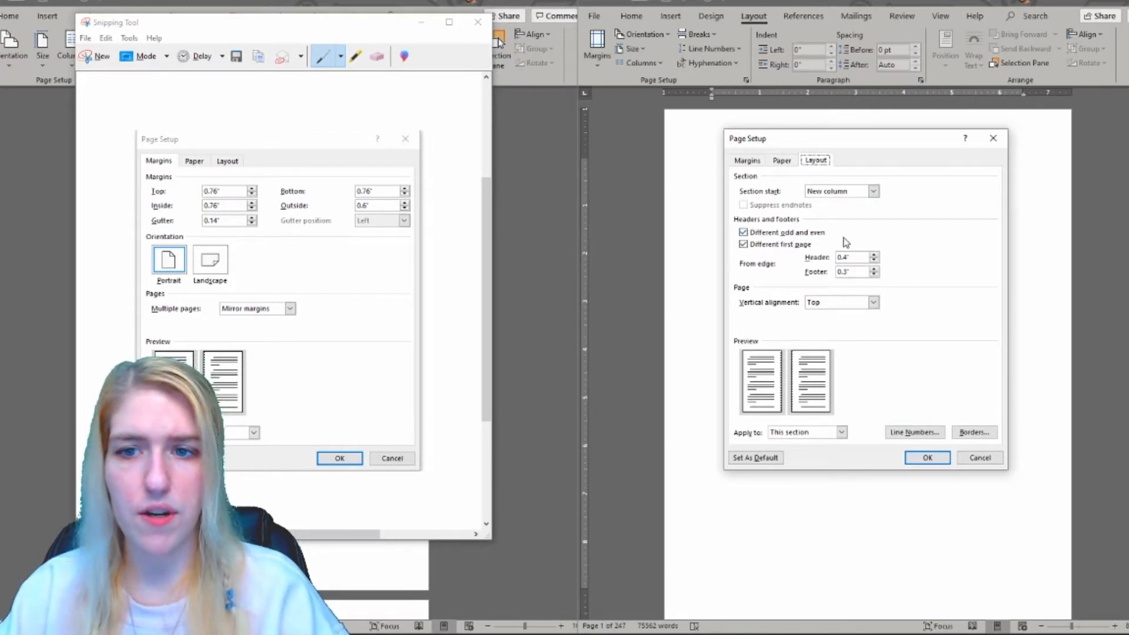
{"action": "left_click", "coordinate": [927, 458]}
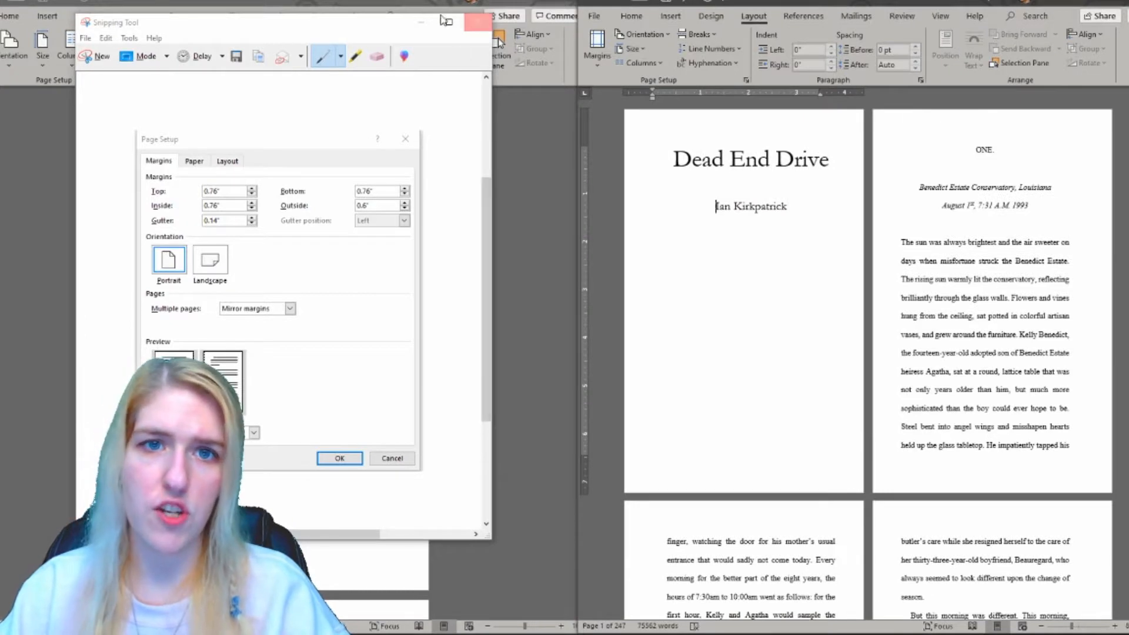
Step: Shrink the Dead End Drive title's font and move it one line further down the page
{"action": "left_click", "coordinate": [464, 22]}
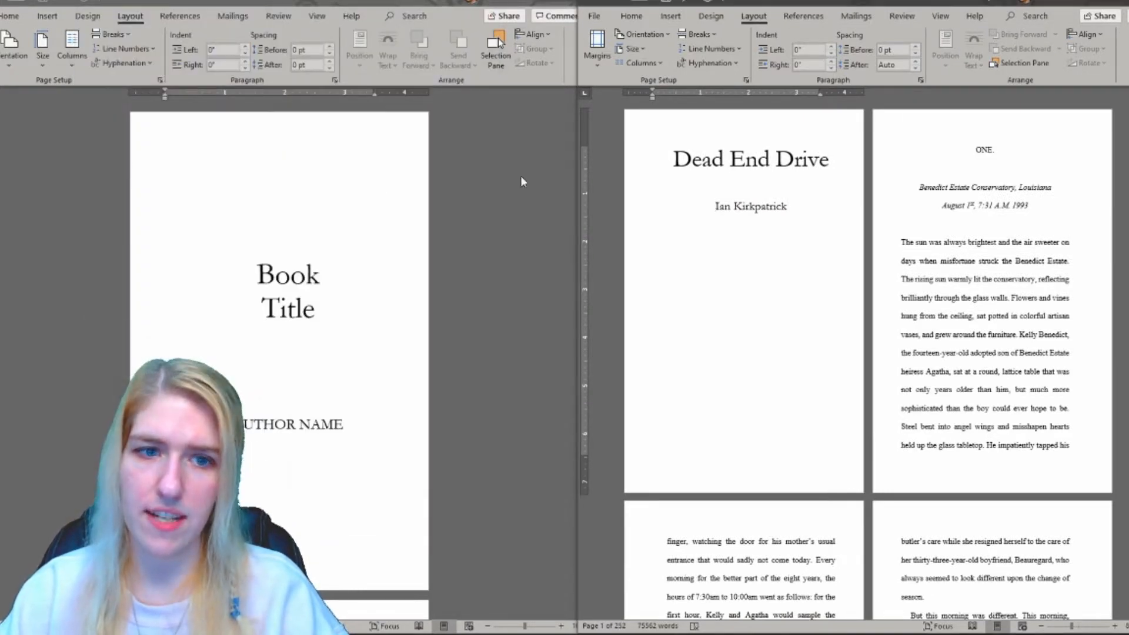
{"action": "left_click_drag", "start_coordinate": [674, 159], "coordinate": [836, 166]}
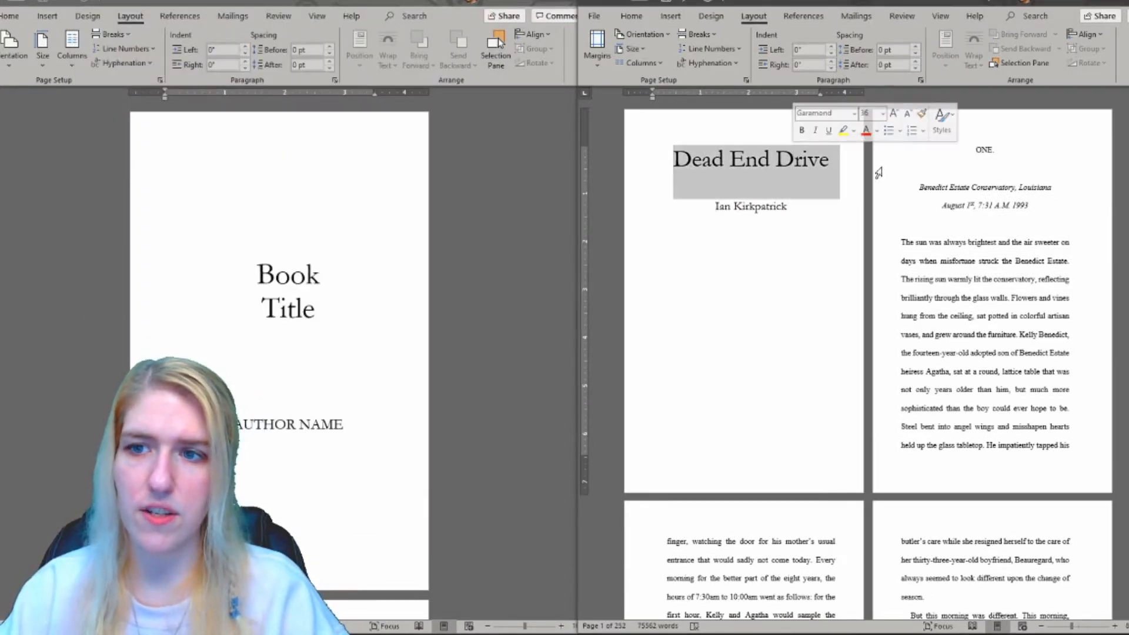
{"action": "key", "text": "ctrl+shift+comma"}
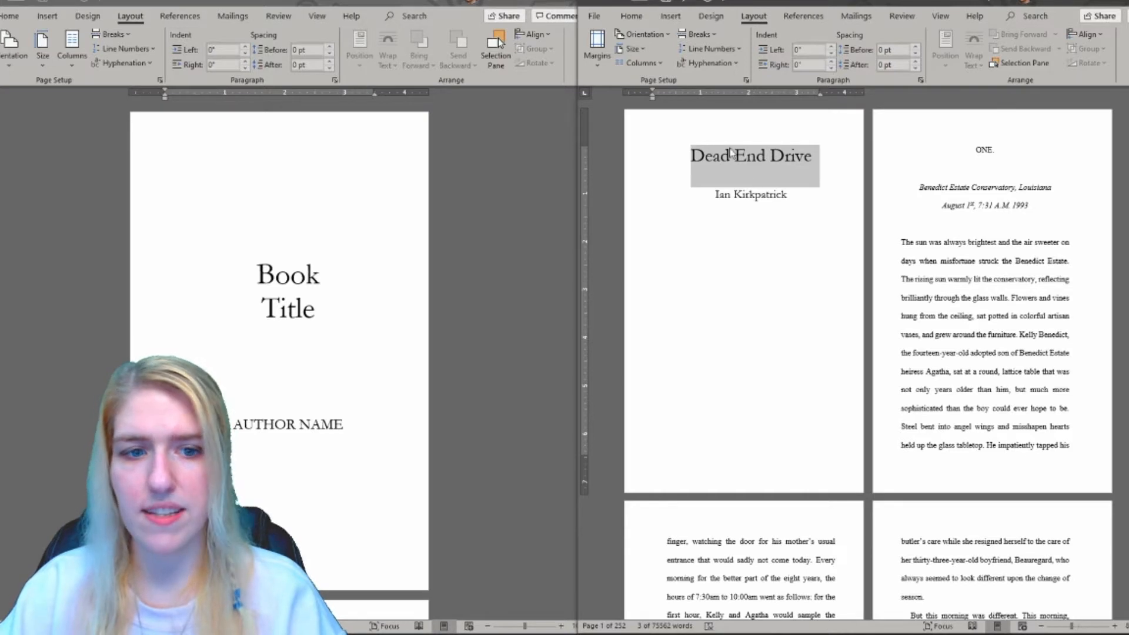
{"action": "left_click", "coordinate": [695, 163]}
{"action": "key", "text": "Return"}
{"action": "key", "text": "Return"}
{"action": "key", "text": "Return"}
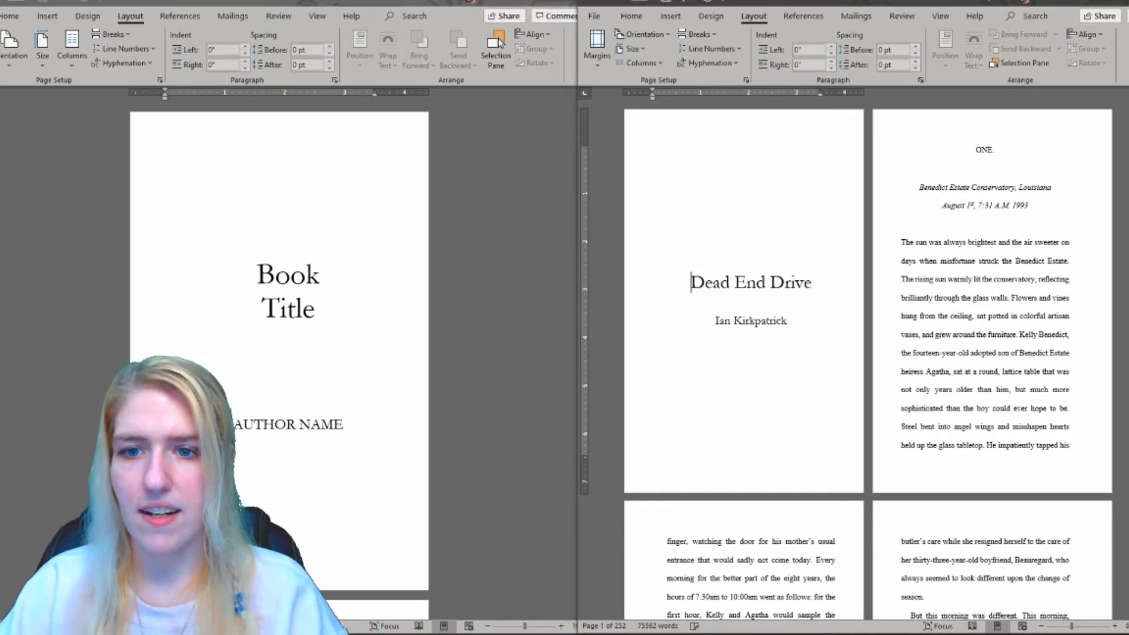
Step: Set the title's paragraph line spacing to Single
{"action": "left_click_drag", "start_coordinate": [839, 311], "coordinate": [827, 288]}
{"action": "left_click", "coordinate": [678, 281]}
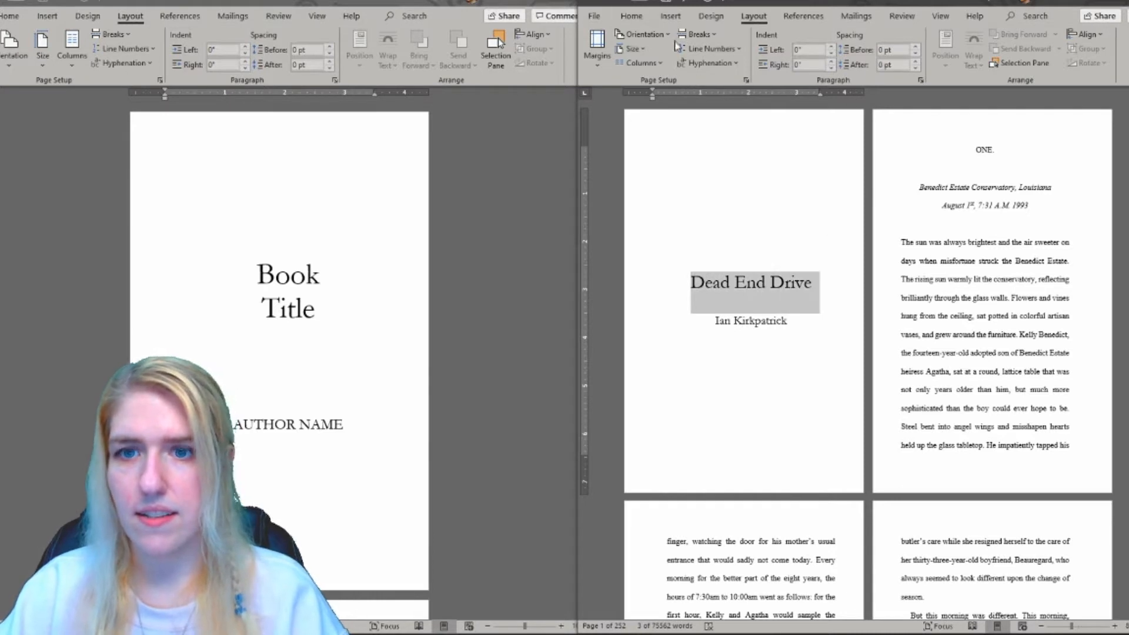
{"action": "left_click", "coordinate": [632, 16]}
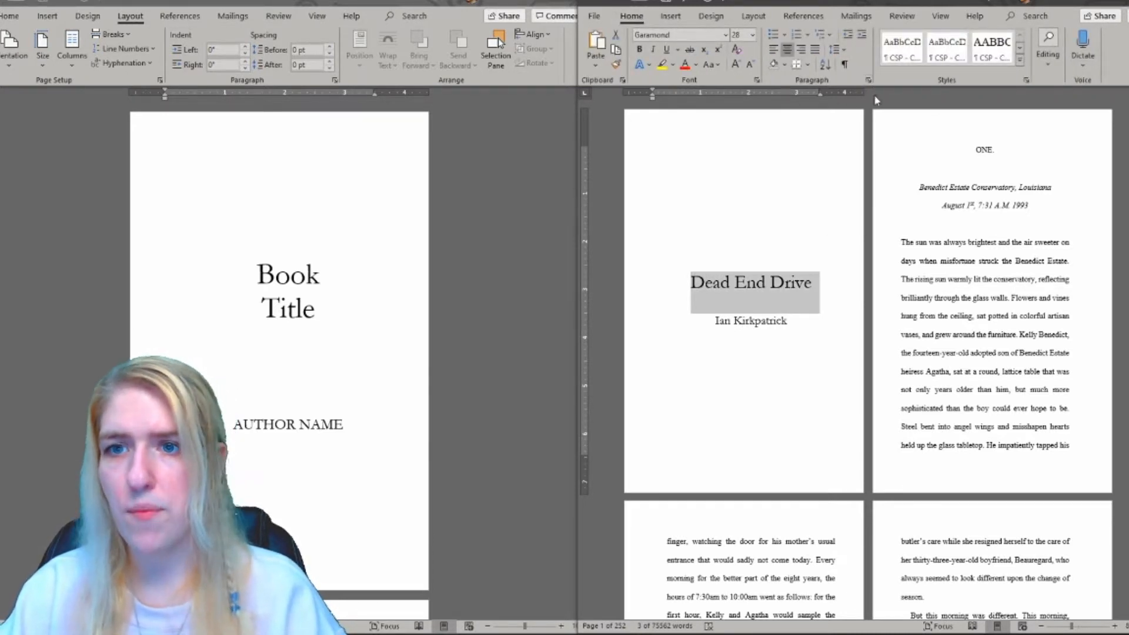
{"action": "left_click", "coordinate": [869, 82]}
{"action": "left_click", "coordinate": [936, 334]}
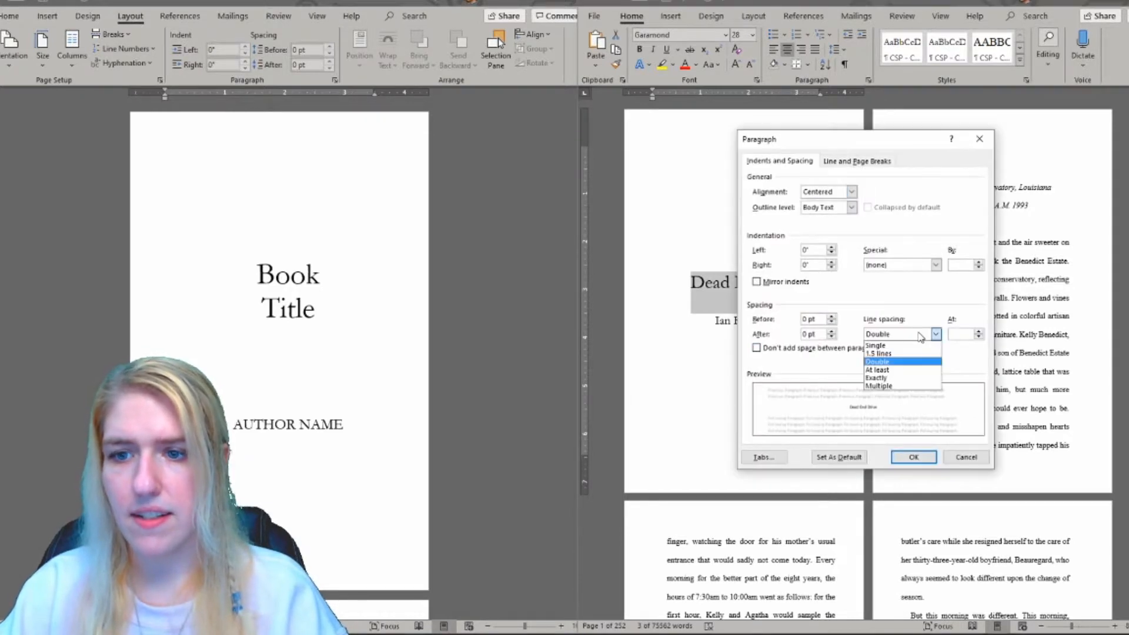
{"action": "left_click", "coordinate": [905, 347]}
{"action": "left_click", "coordinate": [914, 457]}
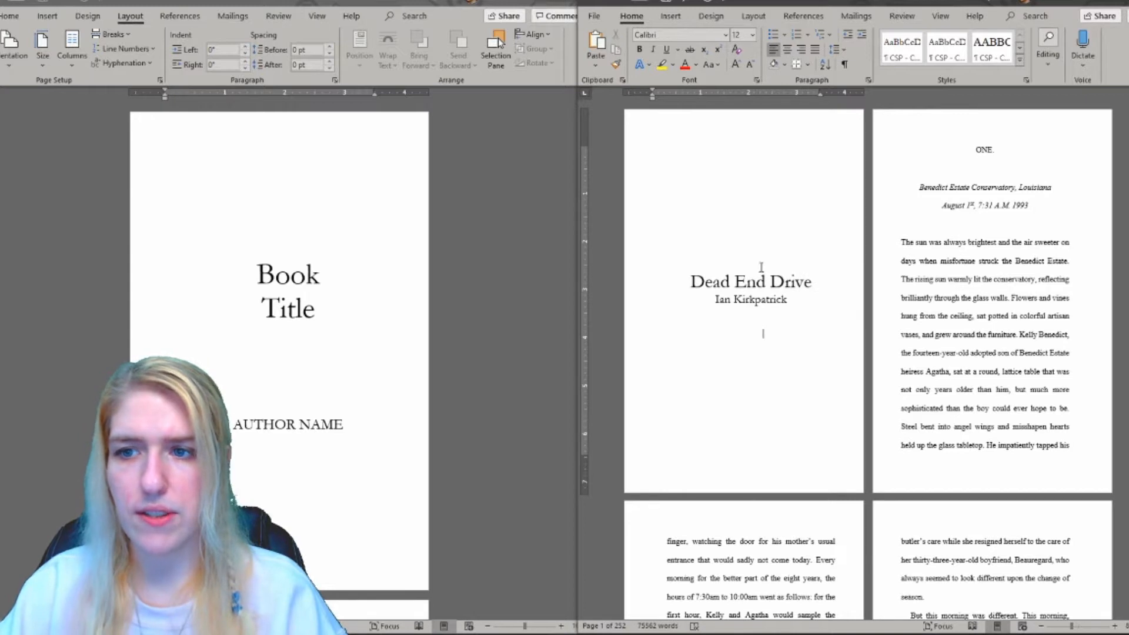
{"action": "left_click", "coordinate": [554, 359]}
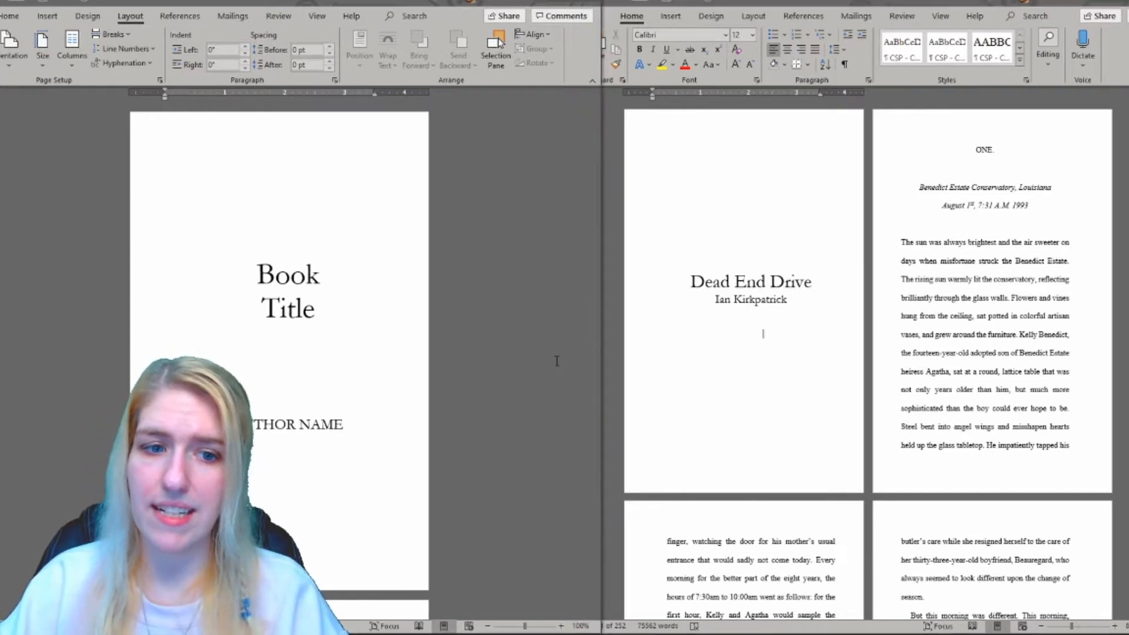
{"action": "scroll", "coordinate": [523, 335], "scroll_direction": "down", "scroll_amount": 8}
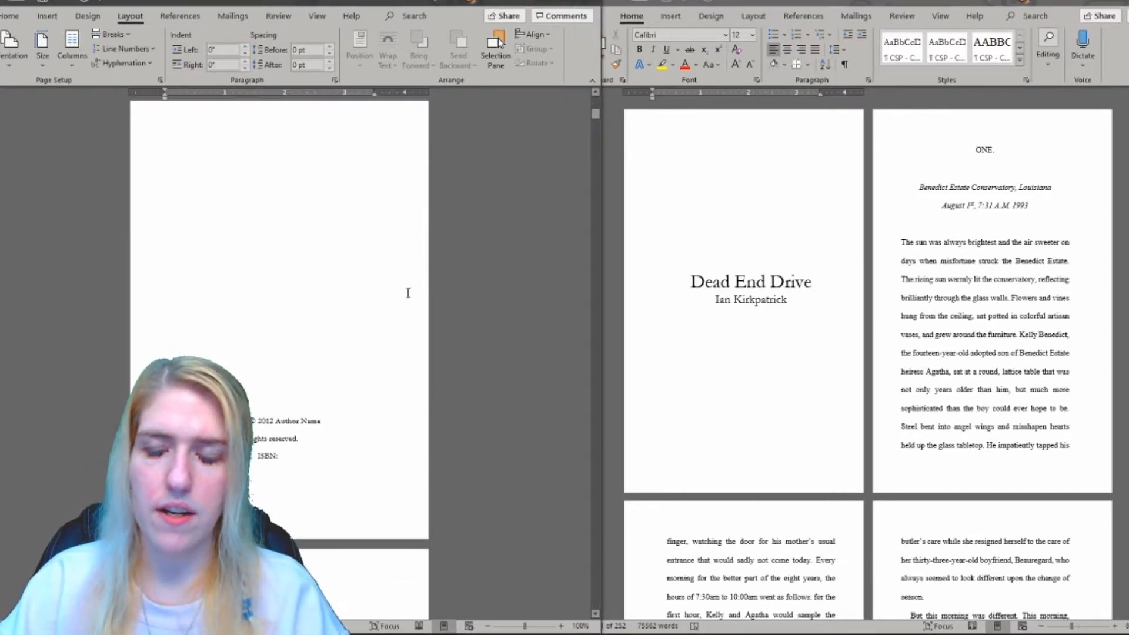
Step: Insert a Next Page section break below the author name to end the title page
{"action": "scroll", "coordinate": [382, 285], "scroll_direction": "up", "scroll_amount": 8}
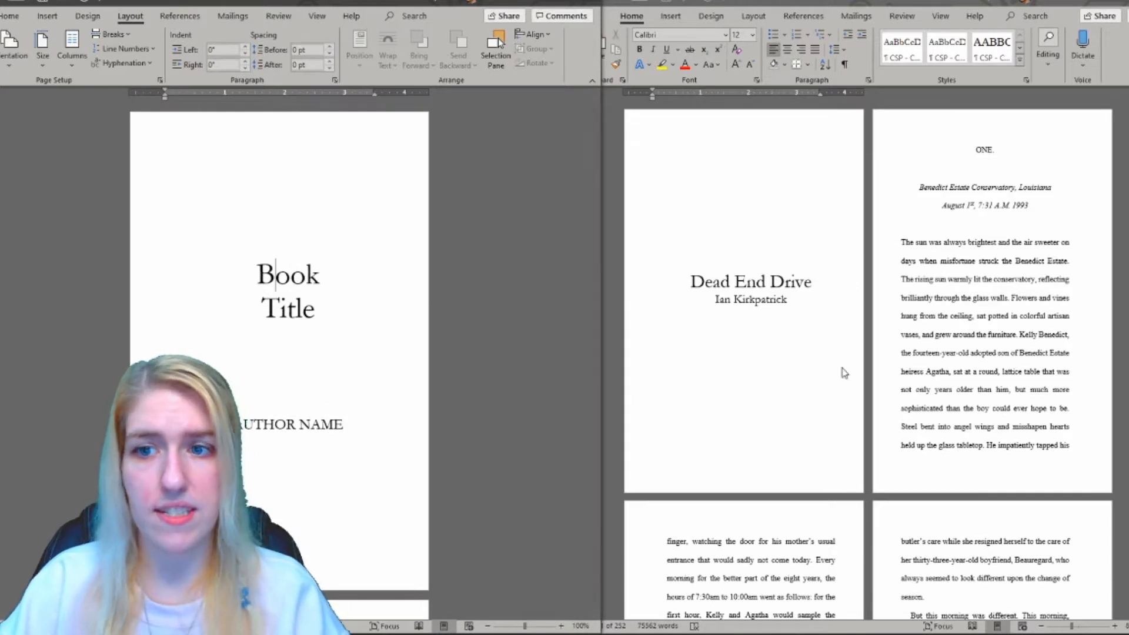
{"action": "left_click", "coordinate": [204, 360]}
{"action": "scroll", "coordinate": [259, 165], "scroll_direction": "down", "scroll_amount": 7}
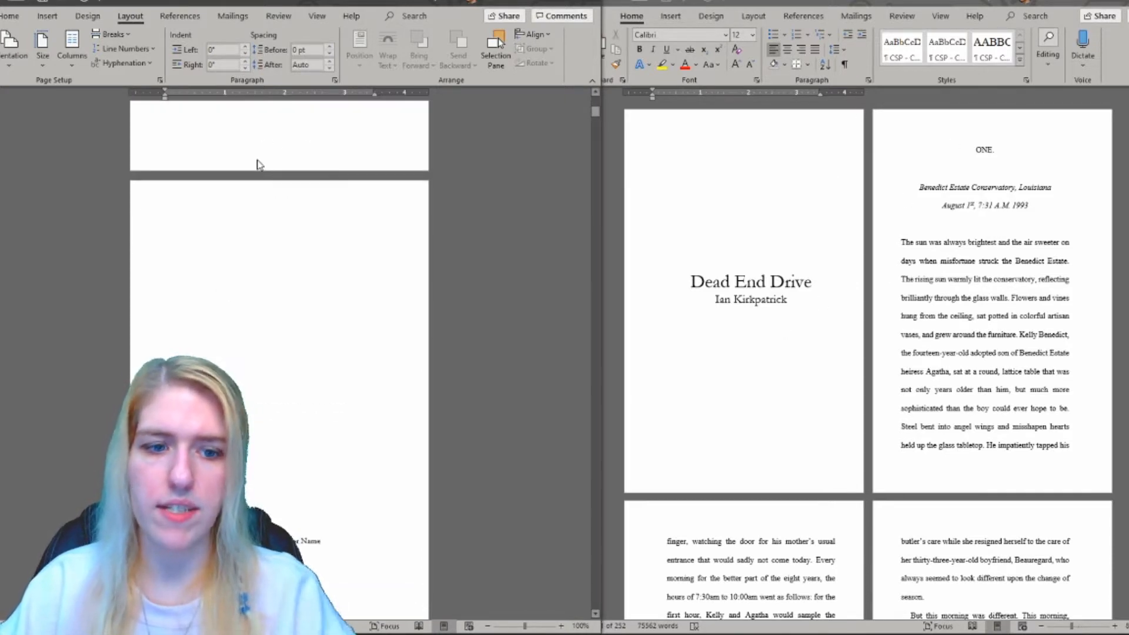
{"action": "scroll", "coordinate": [258, 165], "scroll_direction": "down", "scroll_amount": 4}
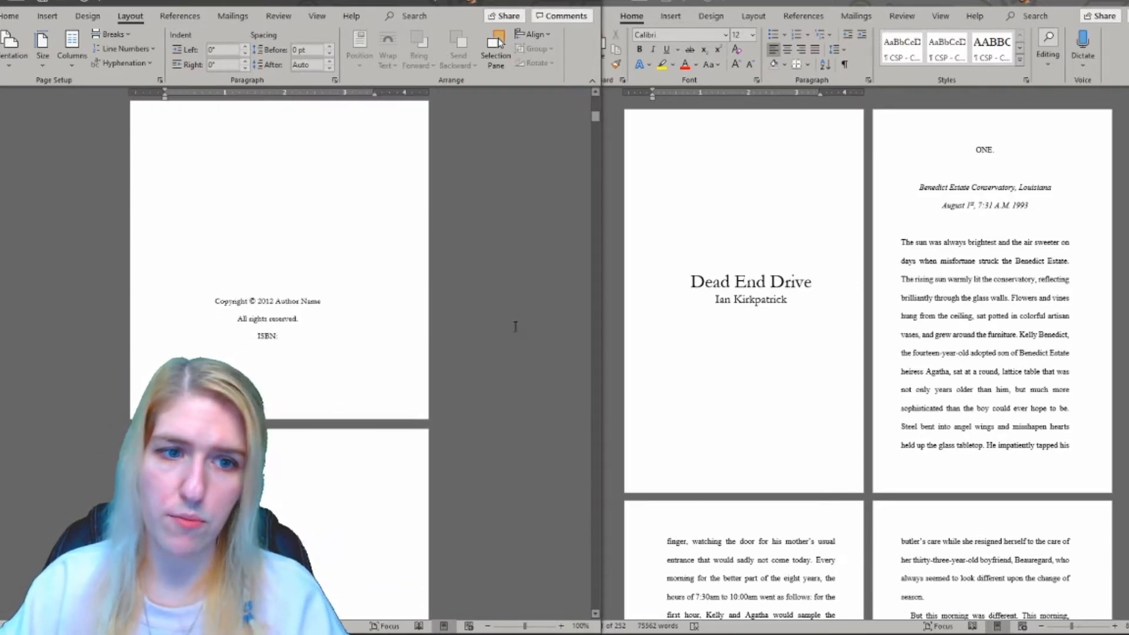
{"action": "left_click", "coordinate": [835, 342]}
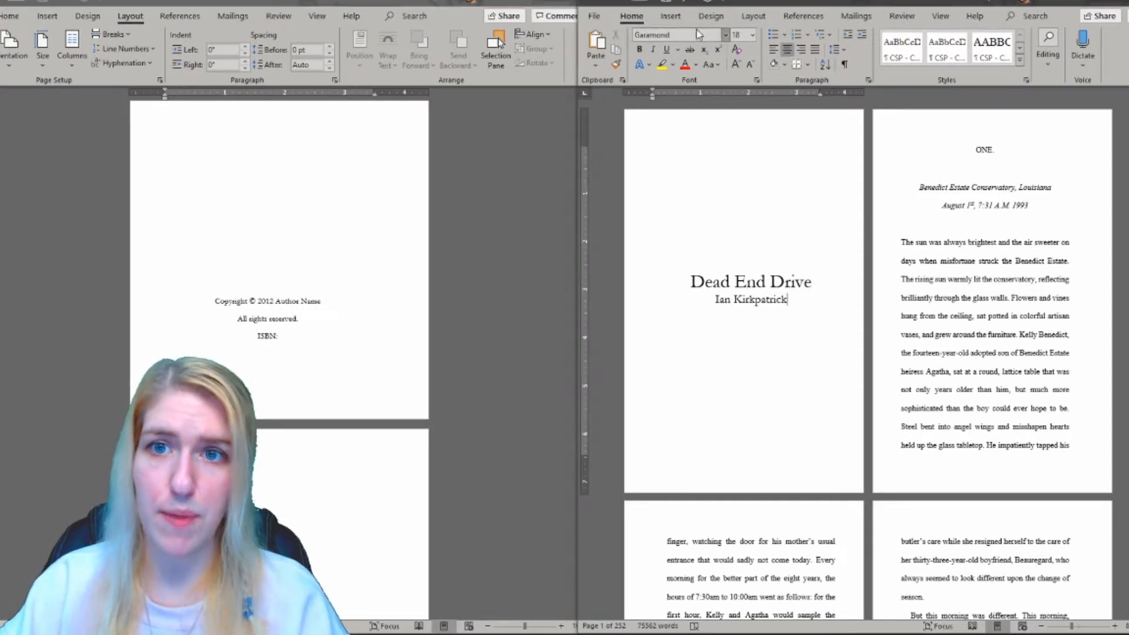
{"action": "left_click", "coordinate": [753, 16]}
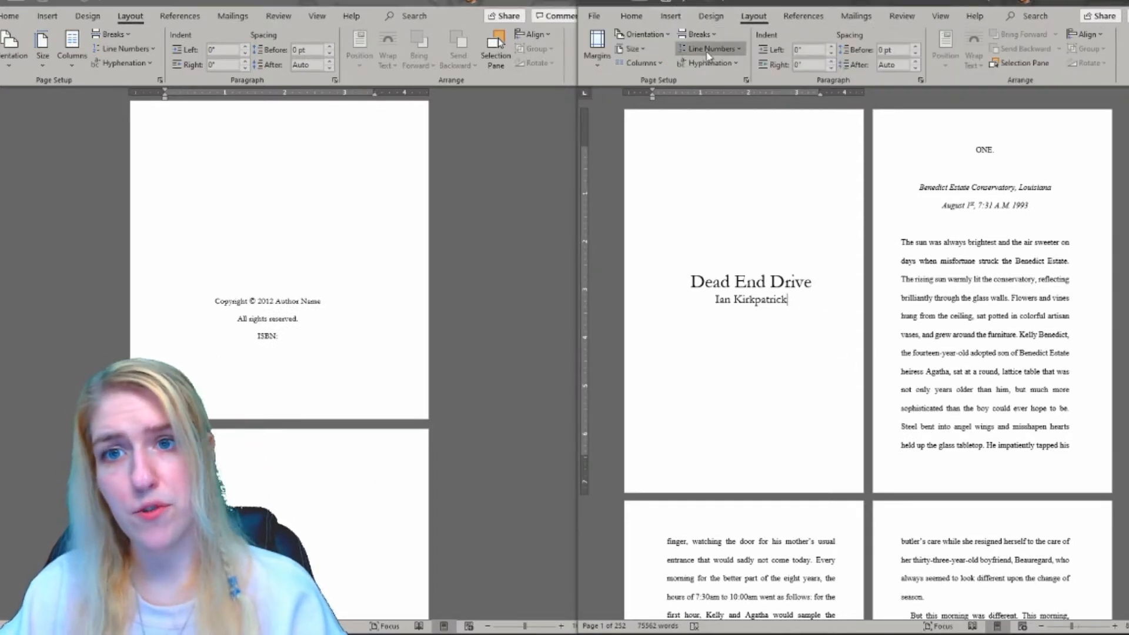
{"action": "left_click", "coordinate": [696, 34]}
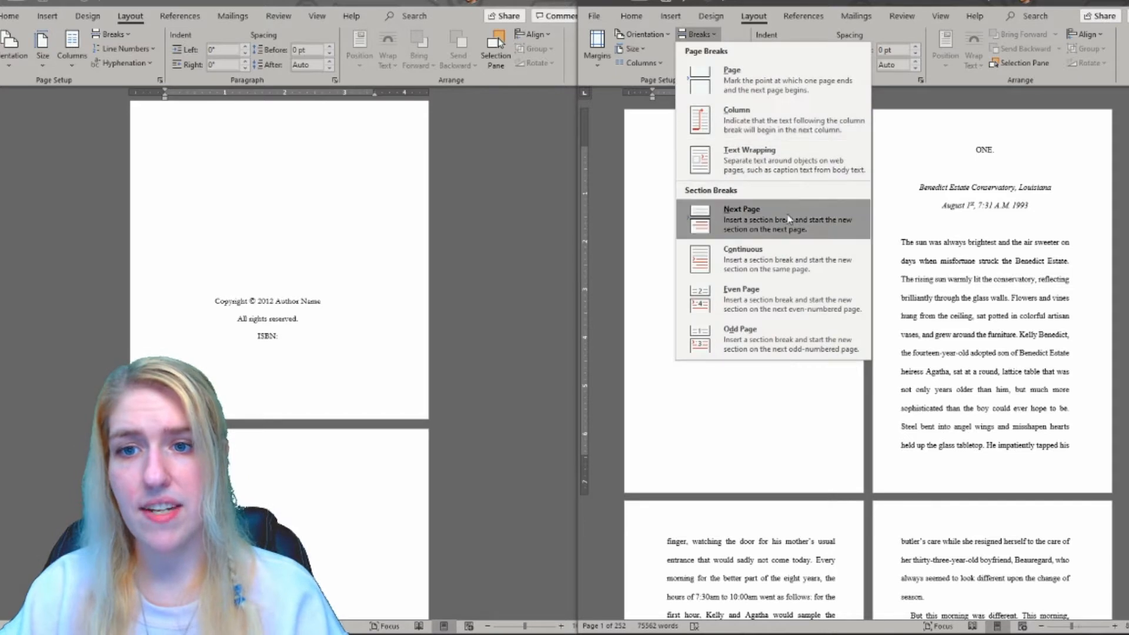
{"action": "left_click", "coordinate": [761, 234]}
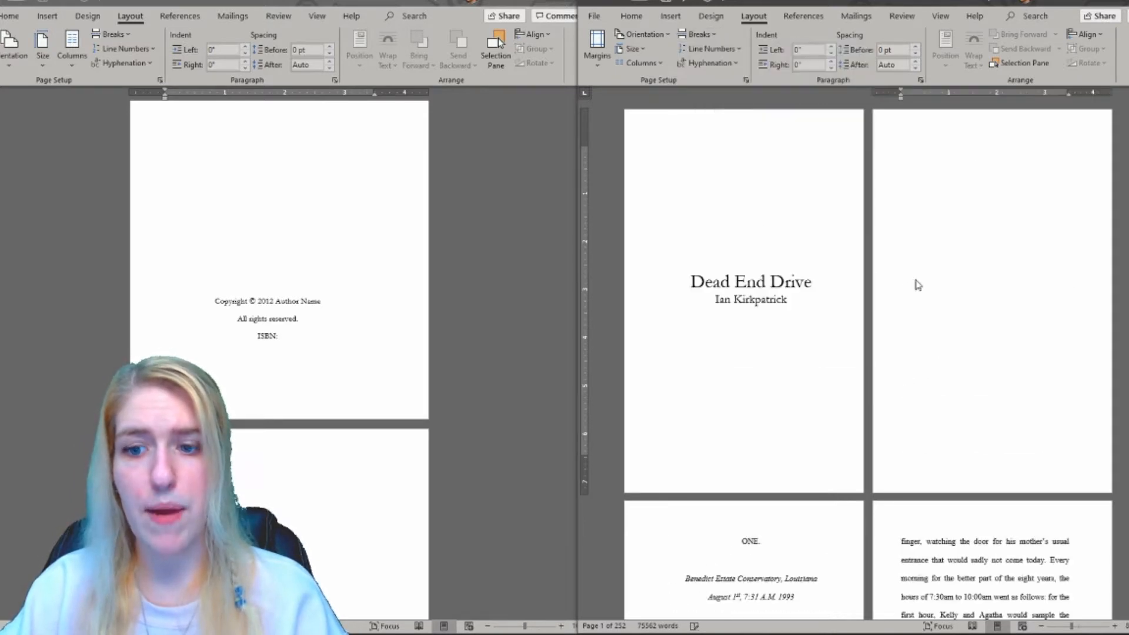
{"action": "left_click", "coordinate": [631, 16]}
Step: Show formatting marks and add an empty line after the author name, above the section break
{"action": "left_click", "coordinate": [844, 64]}
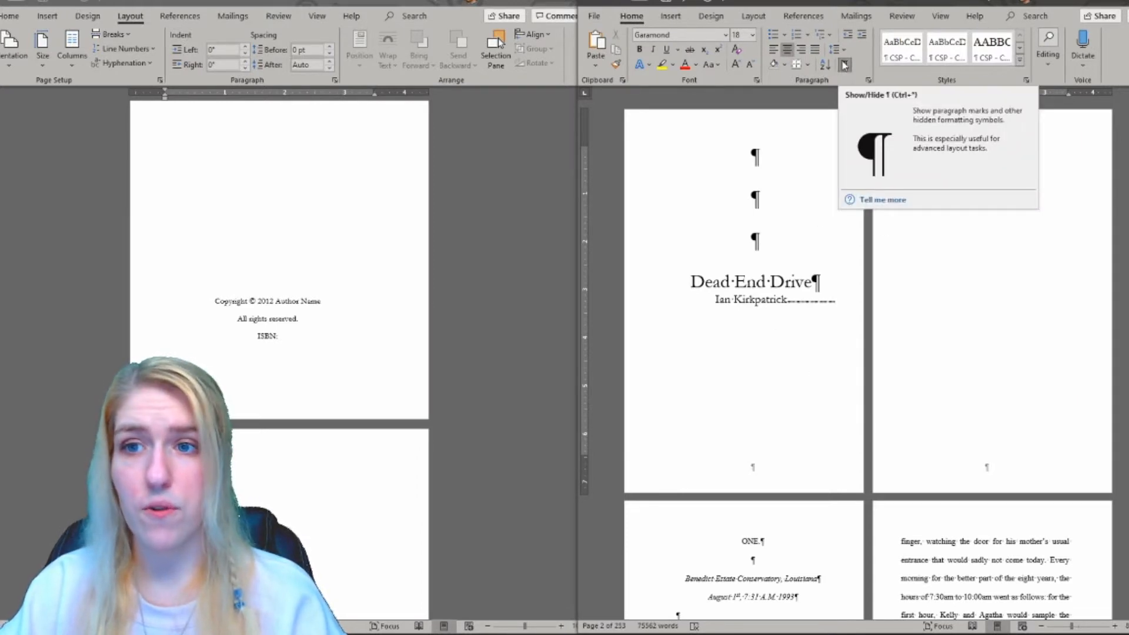
{"action": "left_click", "coordinate": [985, 151]}
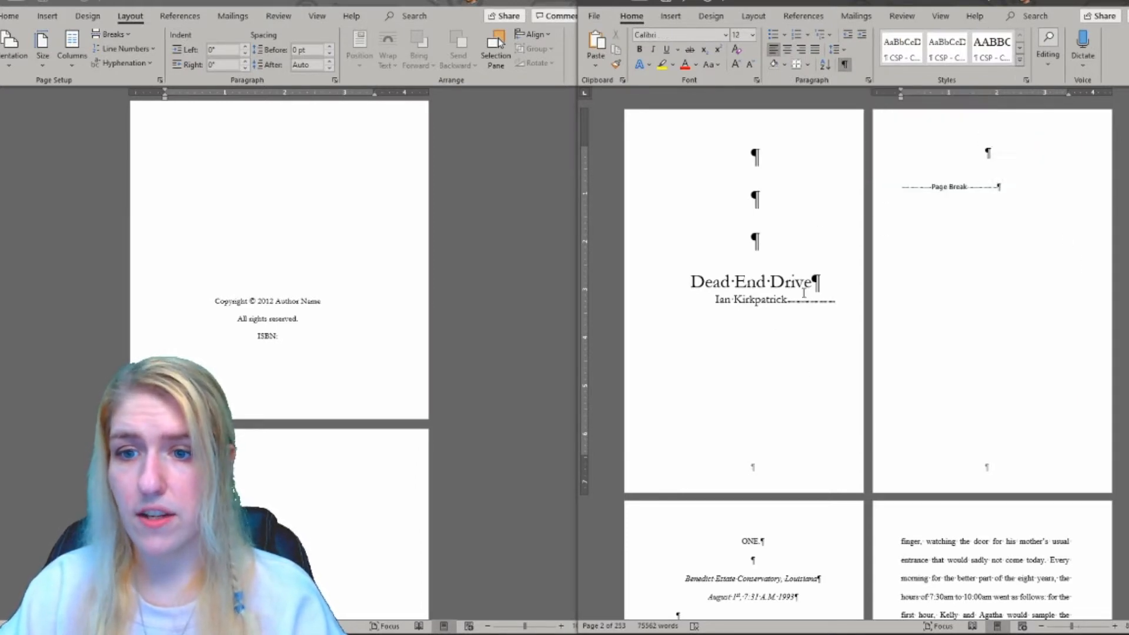
{"action": "left_click", "coordinate": [788, 302]}
{"action": "key", "text": "Return"}
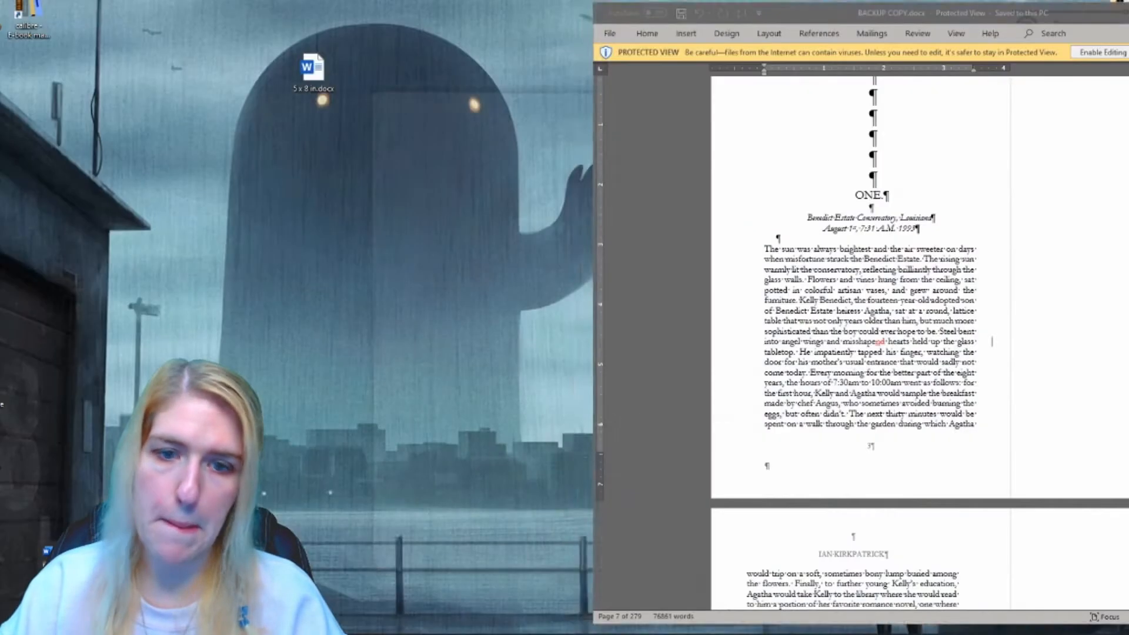
Step: Select the copyright page text in BACKUP COPY.docx, then minimize the manuscript windows
{"action": "left_click", "coordinate": [235, 588]}
{"action": "scroll", "coordinate": [906, 297], "scroll_direction": "up", "scroll_amount": 15}
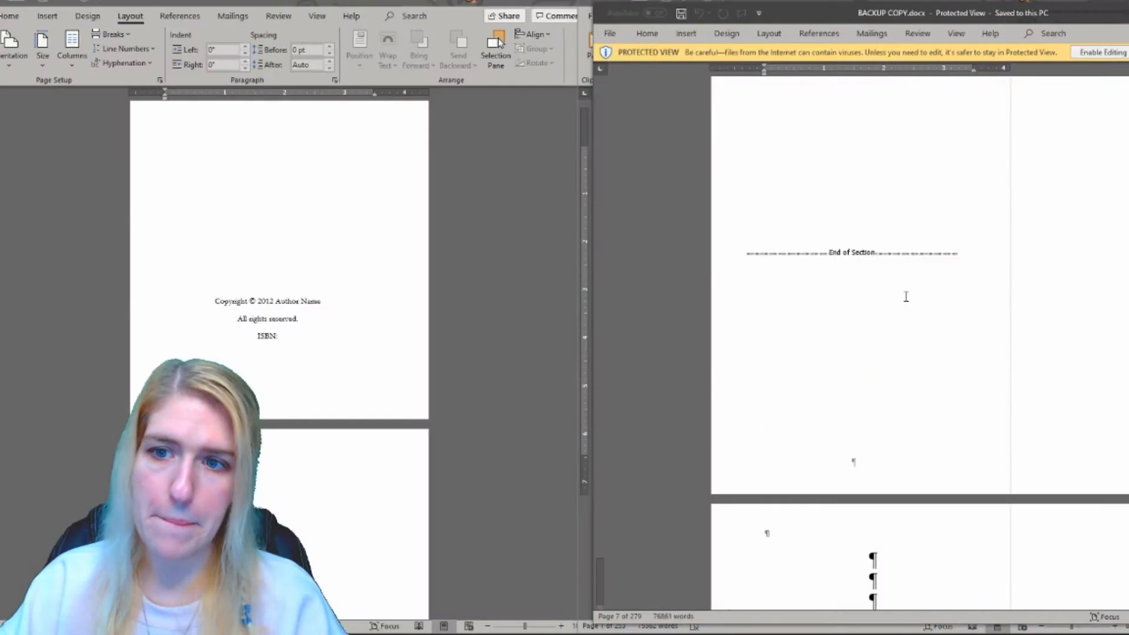
{"action": "scroll", "coordinate": [906, 297], "scroll_direction": "up", "scroll_amount": 12}
{"action": "scroll", "coordinate": [893, 307], "scroll_direction": "down", "scroll_amount": 4}
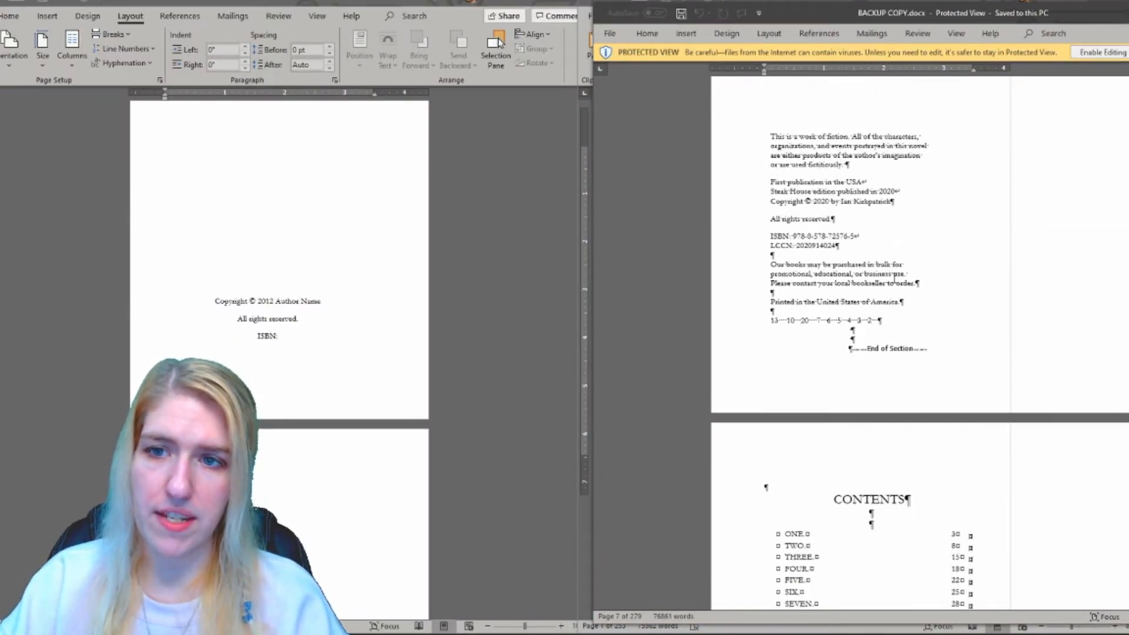
{"action": "left_click_drag", "start_coordinate": [893, 307], "coordinate": [765, 116]}
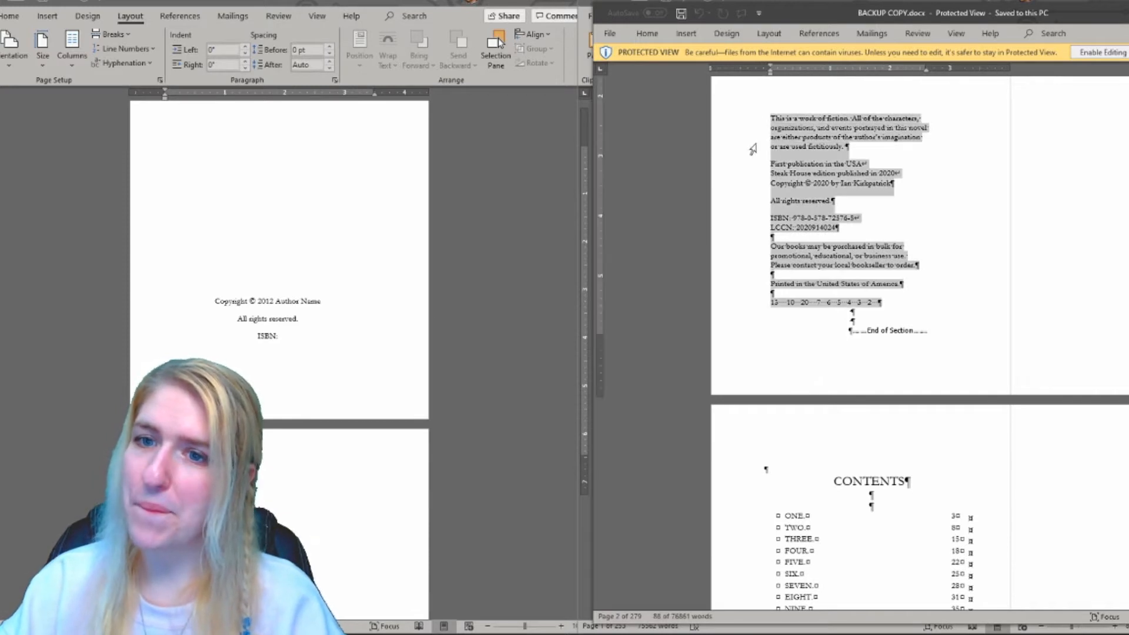
{"action": "left_click", "coordinate": [1078, 2]}
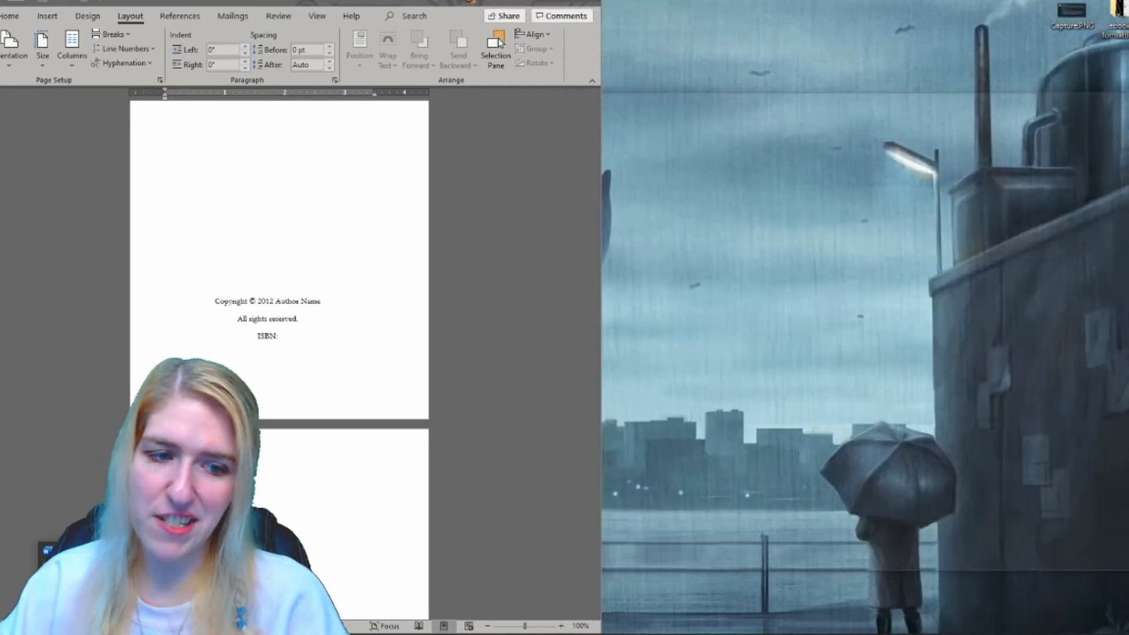
{"action": "left_click", "coordinate": [106, 588]}
Step: Paste the copyright text onto page 2, add two blank lines above it, and remove the empty line before the page break
{"action": "key", "text": "alt+Tab"}
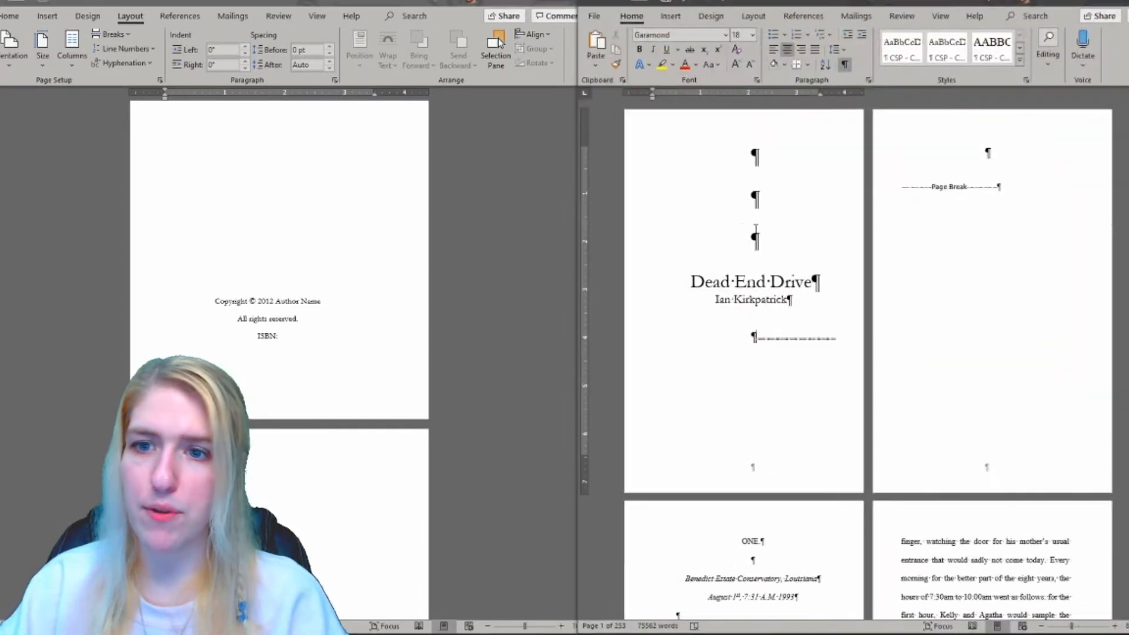
{"action": "left_click", "coordinate": [917, 171]}
{"action": "key", "text": "ctrl+v"}
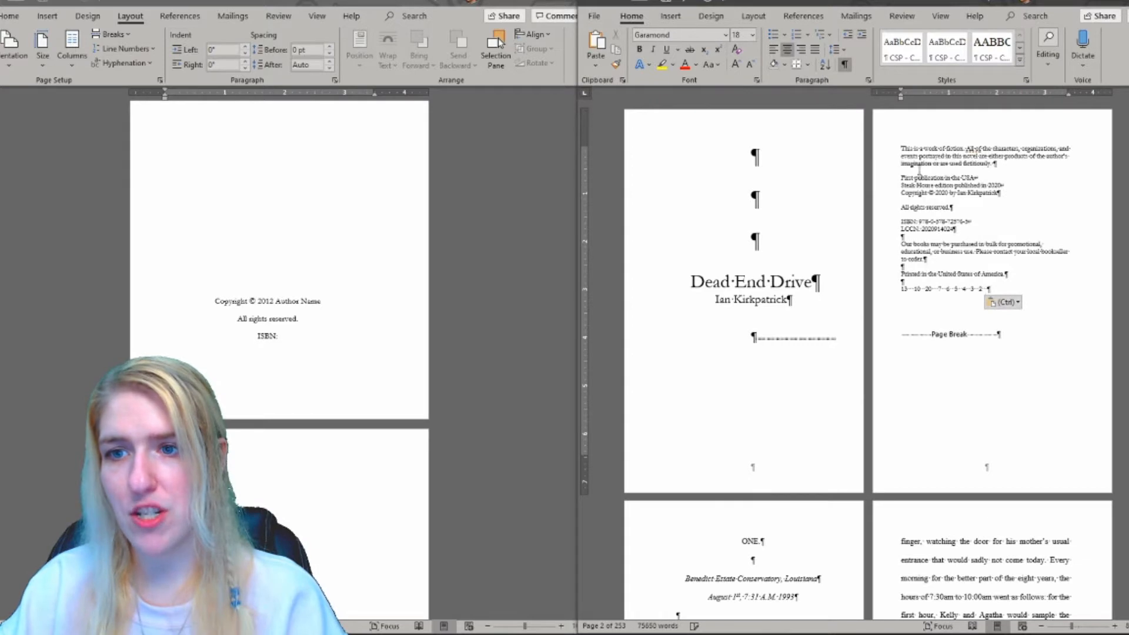
{"action": "left_click", "coordinate": [899, 147]}
{"action": "key", "text": "Return"}
{"action": "key", "text": "Return"}
{"action": "key", "text": "Return"}
{"action": "key", "text": "Return"}
{"action": "key", "text": "Return"}
{"action": "key", "text": "Return"}
{"action": "key", "text": "Return"}
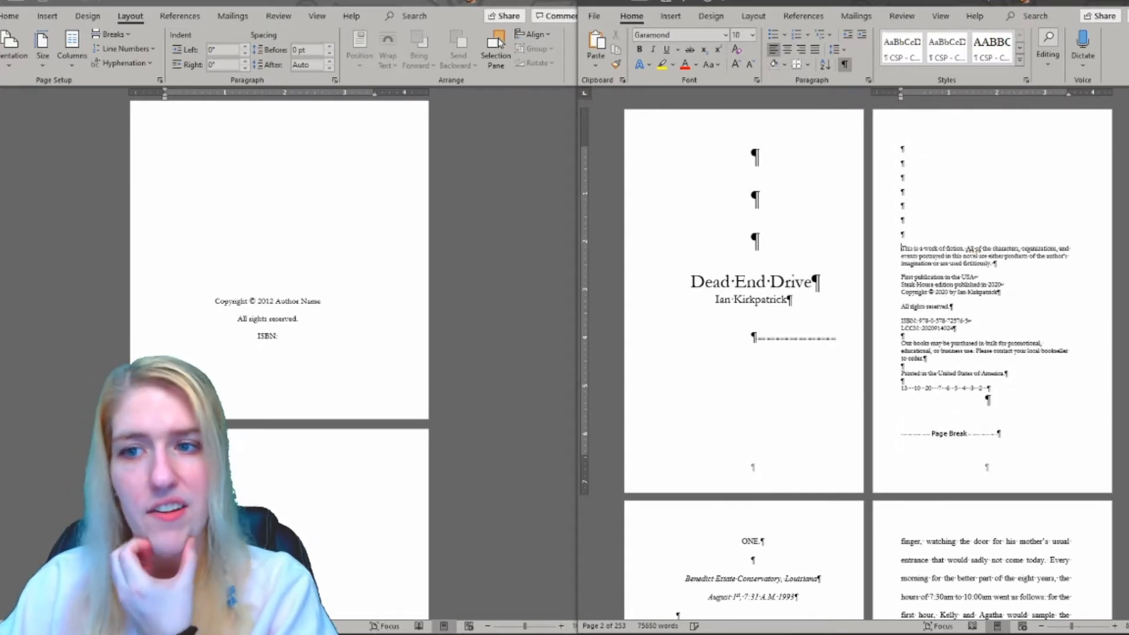
{"action": "key", "text": "Return"}
{"action": "key", "text": "Return"}
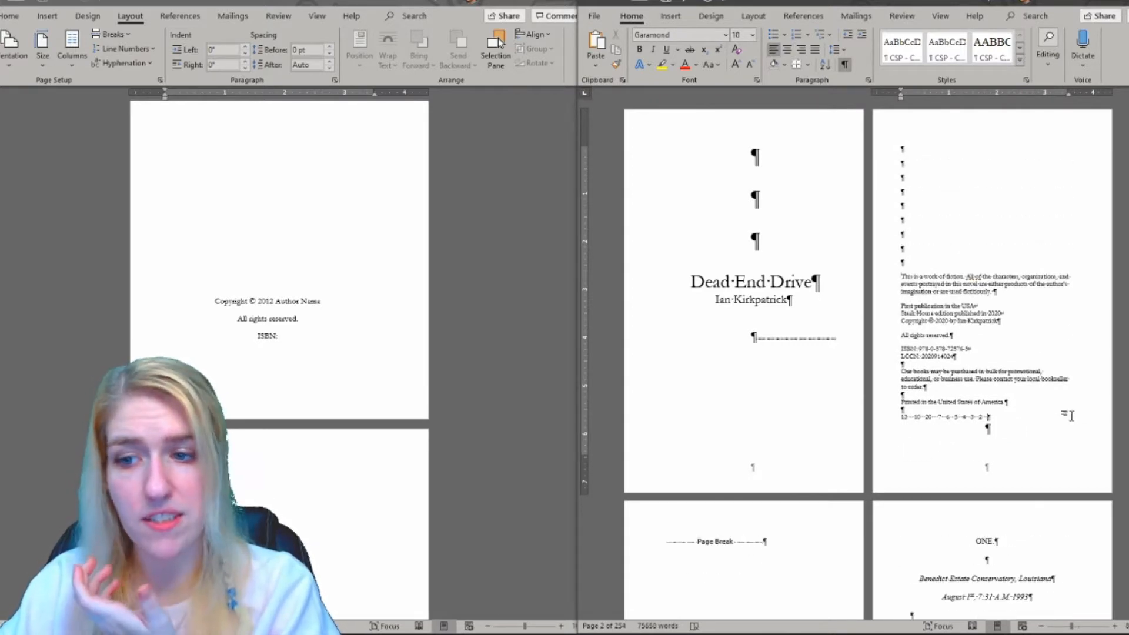
{"action": "left_click", "coordinate": [1062, 418]}
{"action": "key", "text": "Delete"}
{"action": "key", "text": "Delete"}
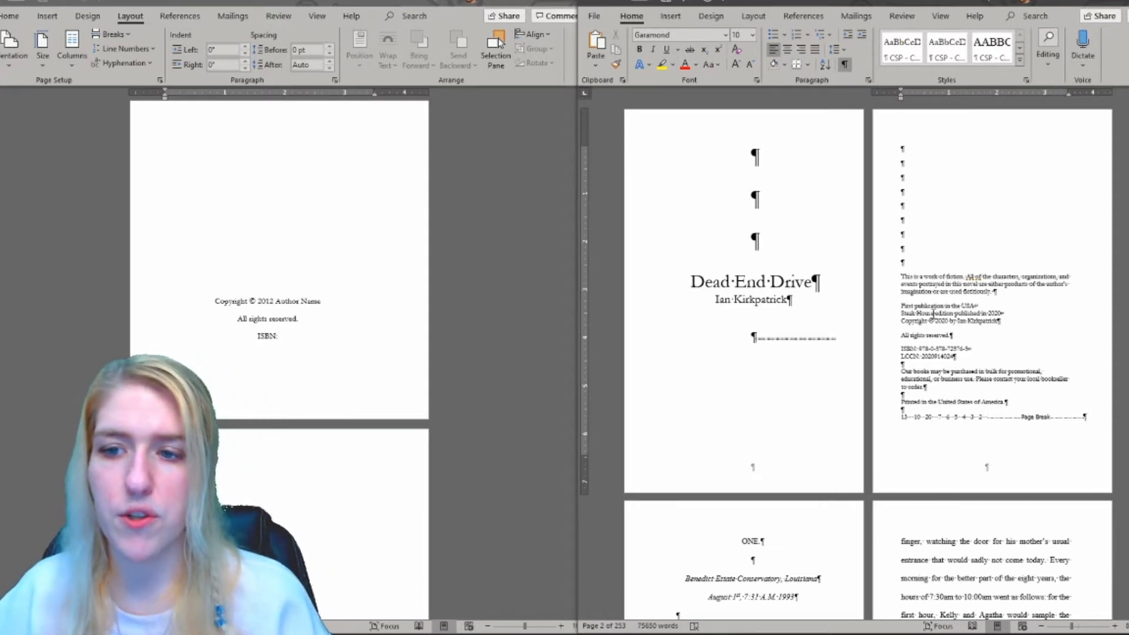
Step: Check the ISBN, LCCN and printing number lines on the copyright page
{"action": "left_click_drag", "start_coordinate": [898, 349], "coordinate": [989, 347]}
{"action": "left_click_drag", "start_coordinate": [901, 356], "coordinate": [970, 360]}
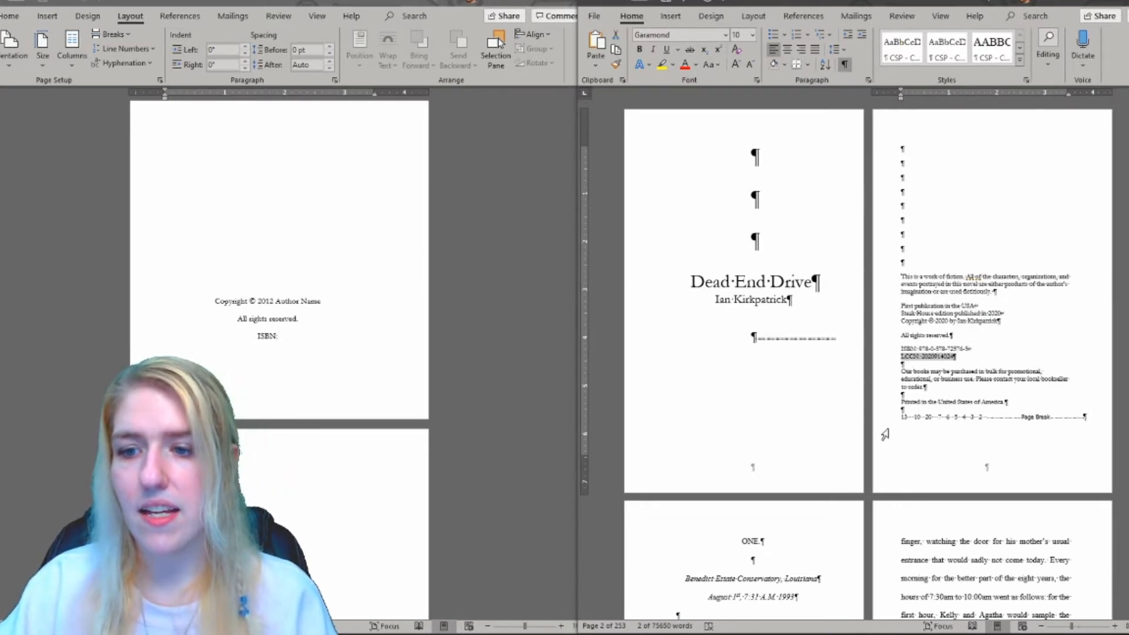
{"action": "left_click_drag", "start_coordinate": [902, 416], "coordinate": [1026, 419]}
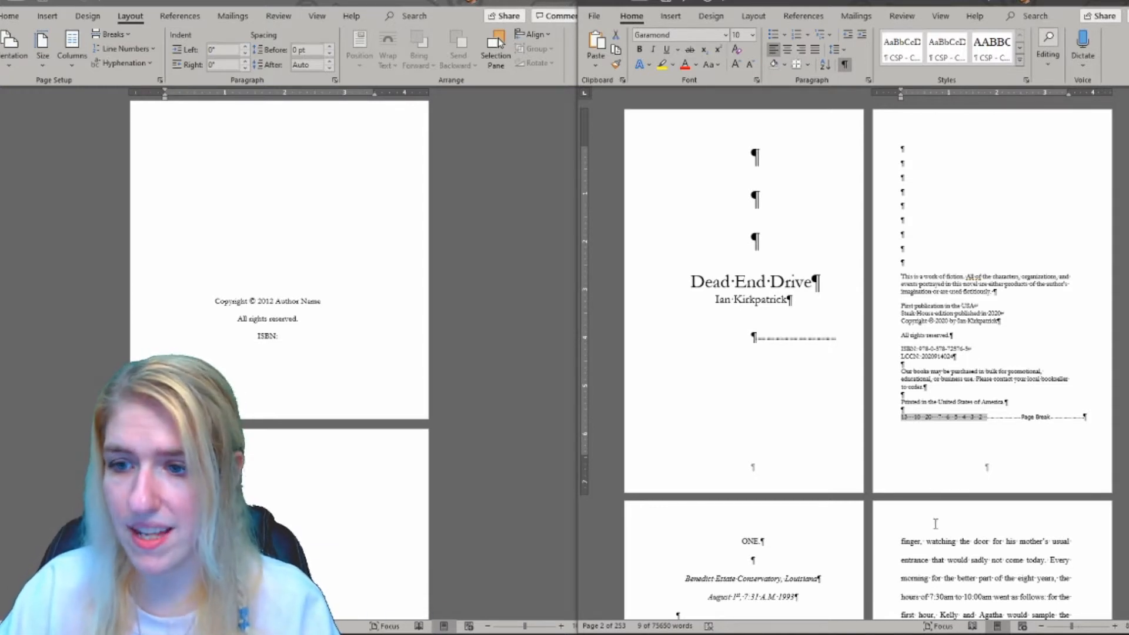
{"action": "scroll", "coordinate": [938, 558], "scroll_direction": "down", "scroll_amount": 3}
Step: Replace the page break after the copyright number line with a Next Page section break
{"action": "left_click", "coordinate": [1091, 289]}
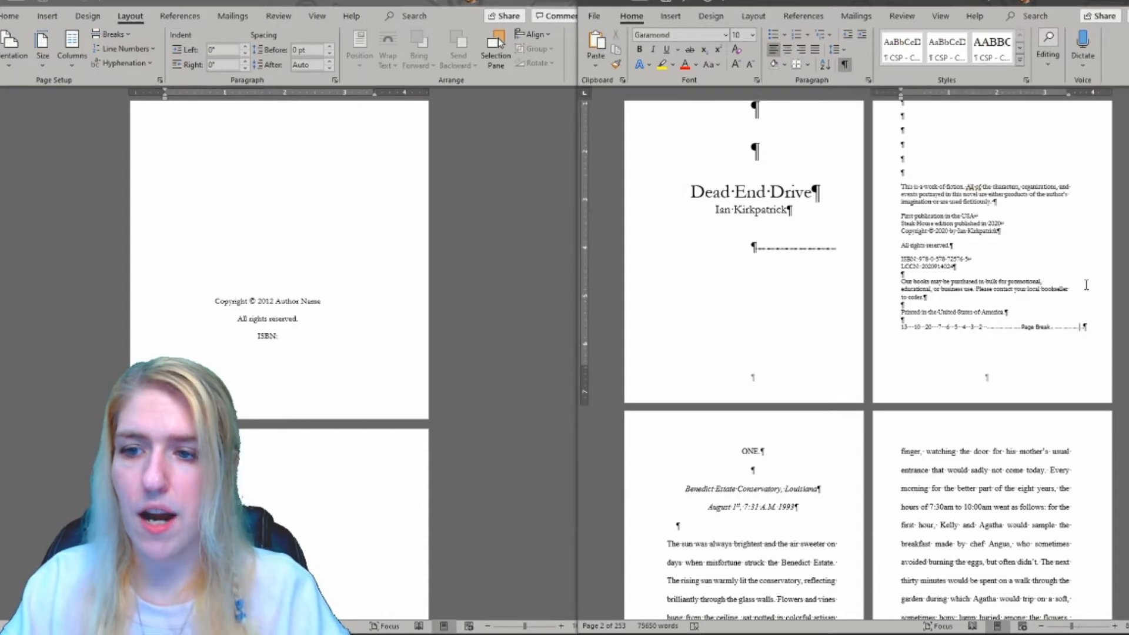
{"action": "key", "text": "Delete"}
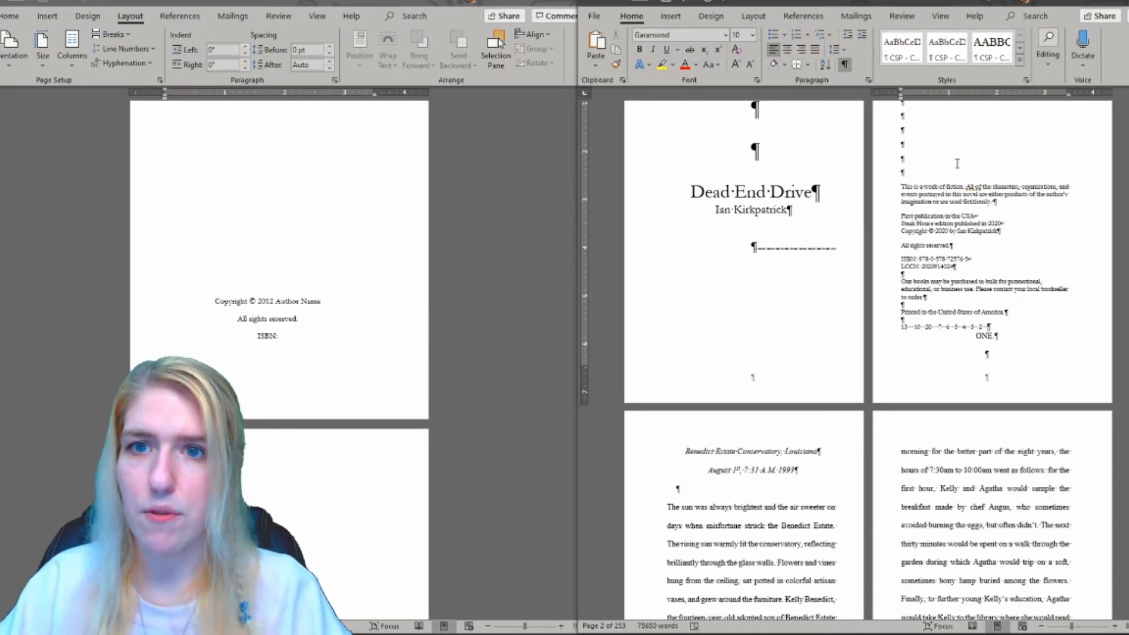
{"action": "left_click", "coordinate": [753, 16]}
{"action": "left_click", "coordinate": [697, 34]}
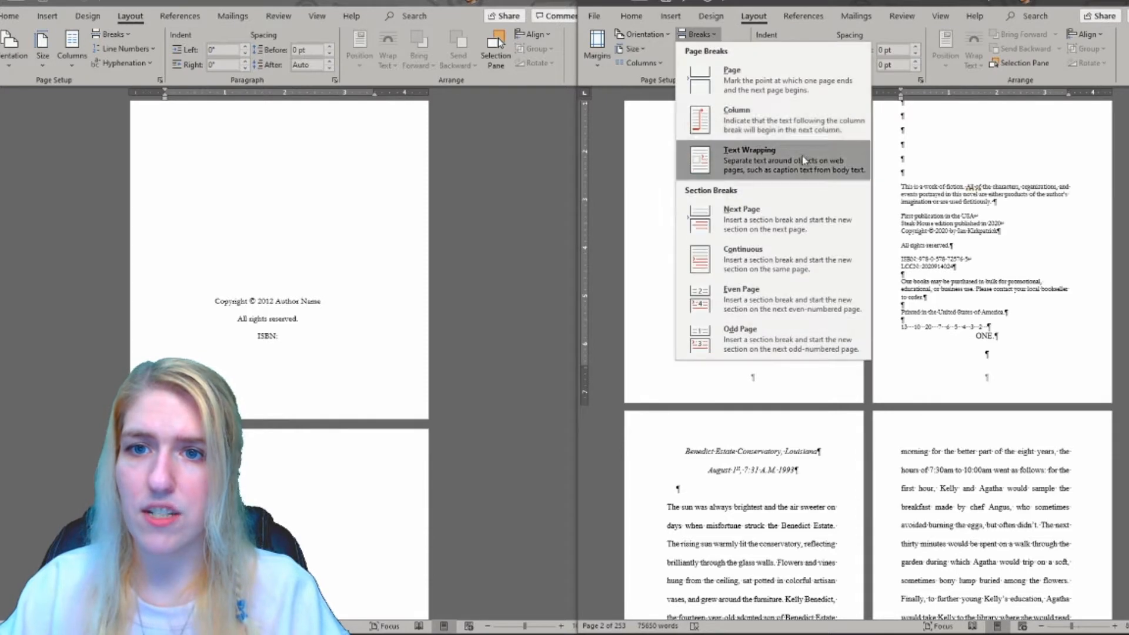
{"action": "left_click", "coordinate": [749, 210]}
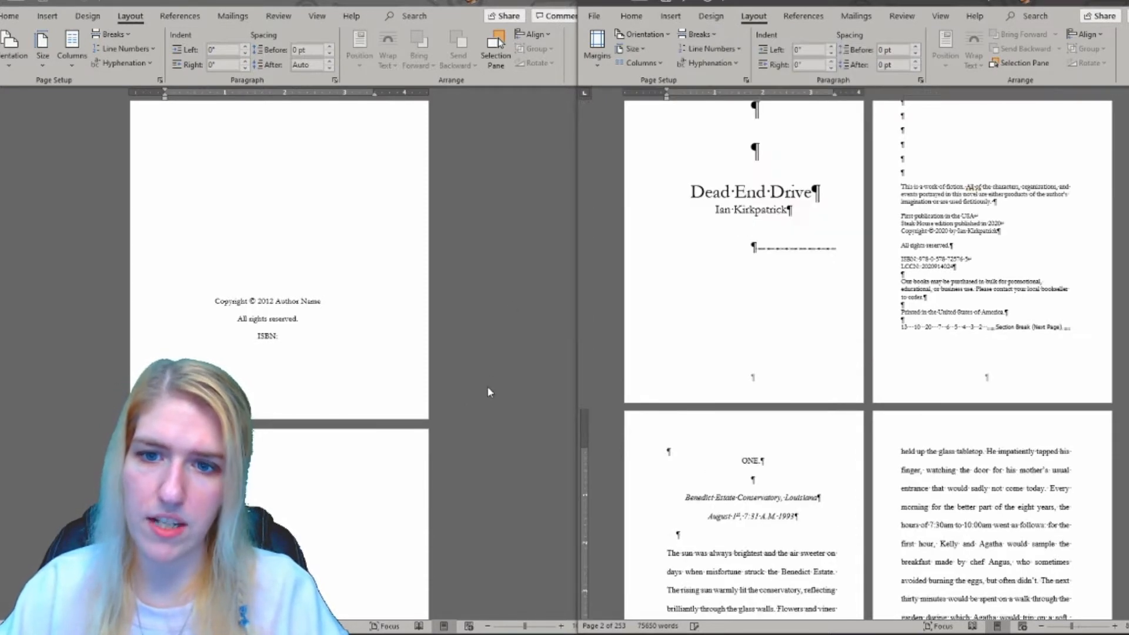
Step: Scroll the template down to its Contents page, then return to the manuscript
{"action": "left_click", "coordinate": [441, 405]}
{"action": "scroll", "coordinate": [323, 312], "scroll_direction": "down", "scroll_amount": 10}
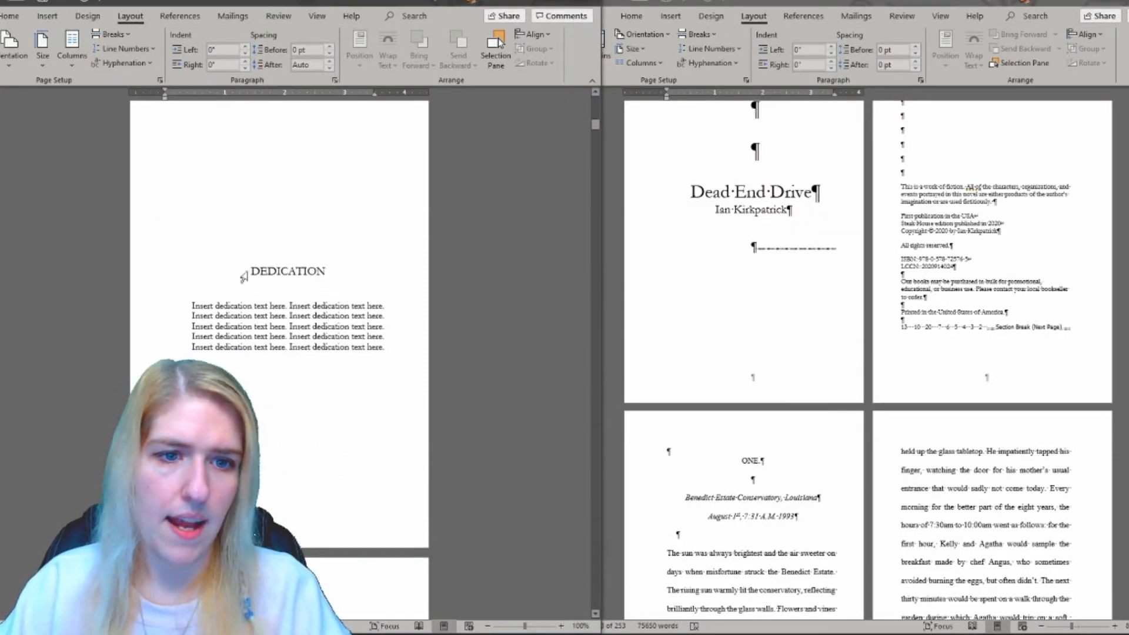
{"action": "scroll", "coordinate": [359, 294], "scroll_direction": "down", "scroll_amount": 5}
{"action": "scroll", "coordinate": [376, 315], "scroll_direction": "down", "scroll_amount": 8}
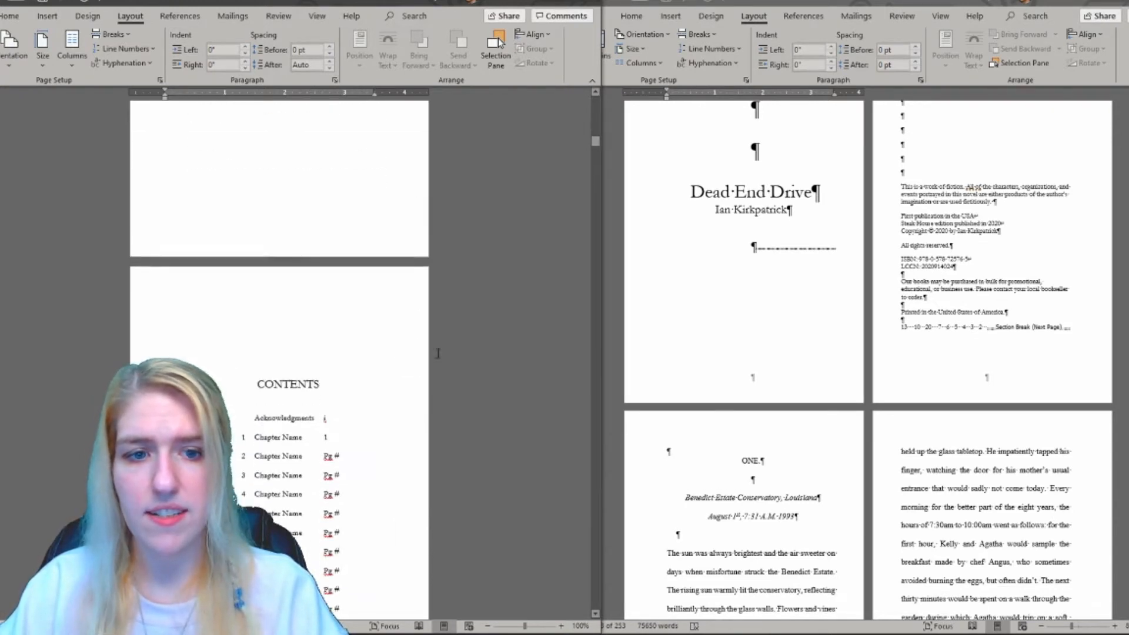
{"action": "scroll", "coordinate": [438, 346], "scroll_direction": "down", "scroll_amount": 4}
{"action": "left_click", "coordinate": [650, 1]}
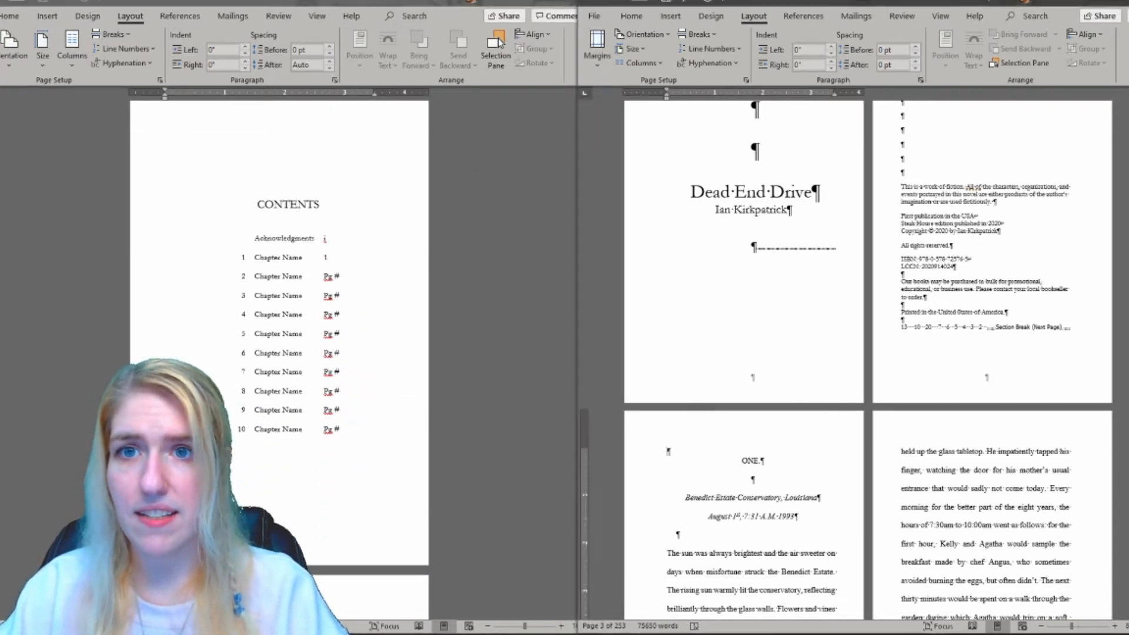
{"action": "left_click", "coordinate": [670, 16]}
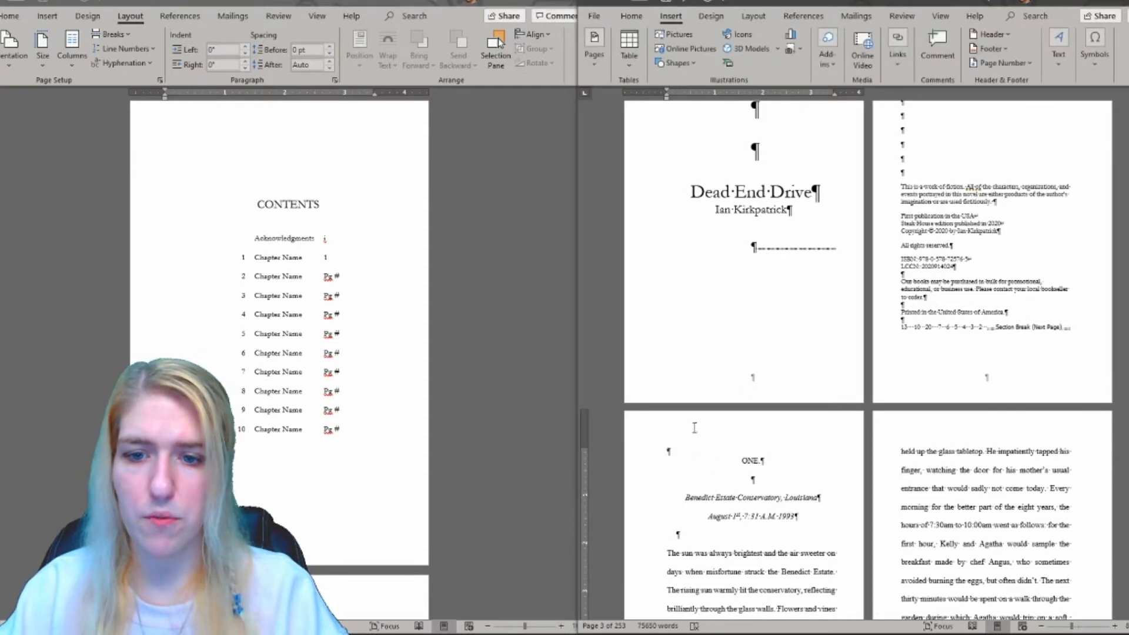
Step: Add a centred, enlarged CONTENTS heading above ONE with empty lines below it
{"action": "type", "text": "CONTENTS"}
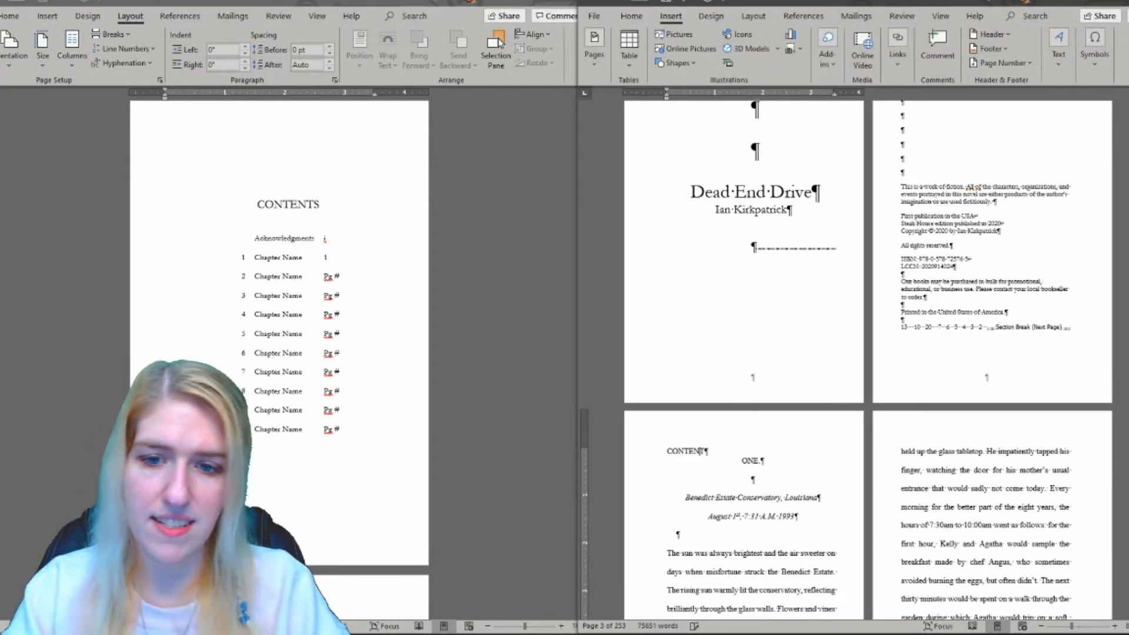
{"action": "key", "text": "Return"}
{"action": "left_click", "coordinate": [739, 436]}
{"action": "key", "text": "ctrl+e"}
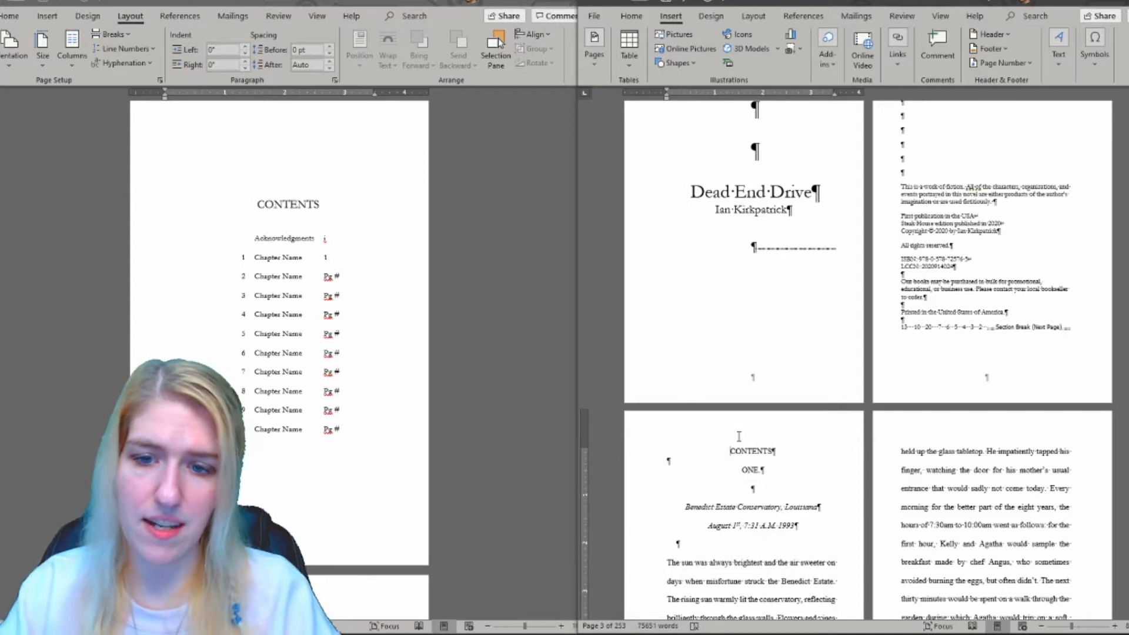
{"action": "double_click", "coordinate": [739, 437]}
{"action": "key", "text": "ctrl+shift+period"}
{"action": "key", "text": "ctrl+shift+period"}
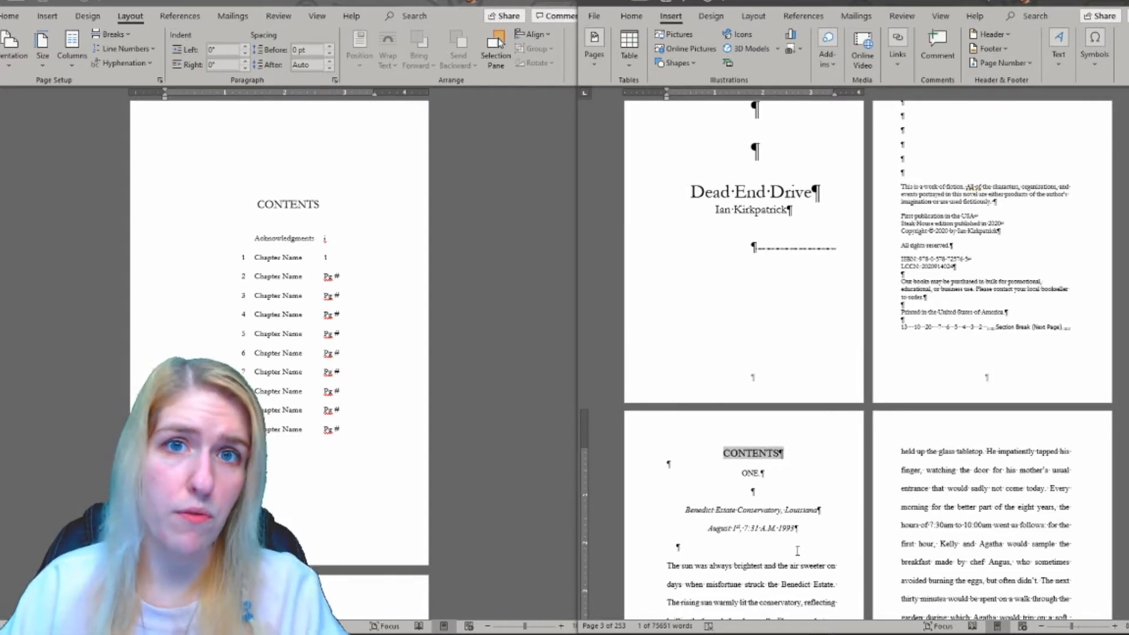
{"action": "left_click", "coordinate": [810, 462]}
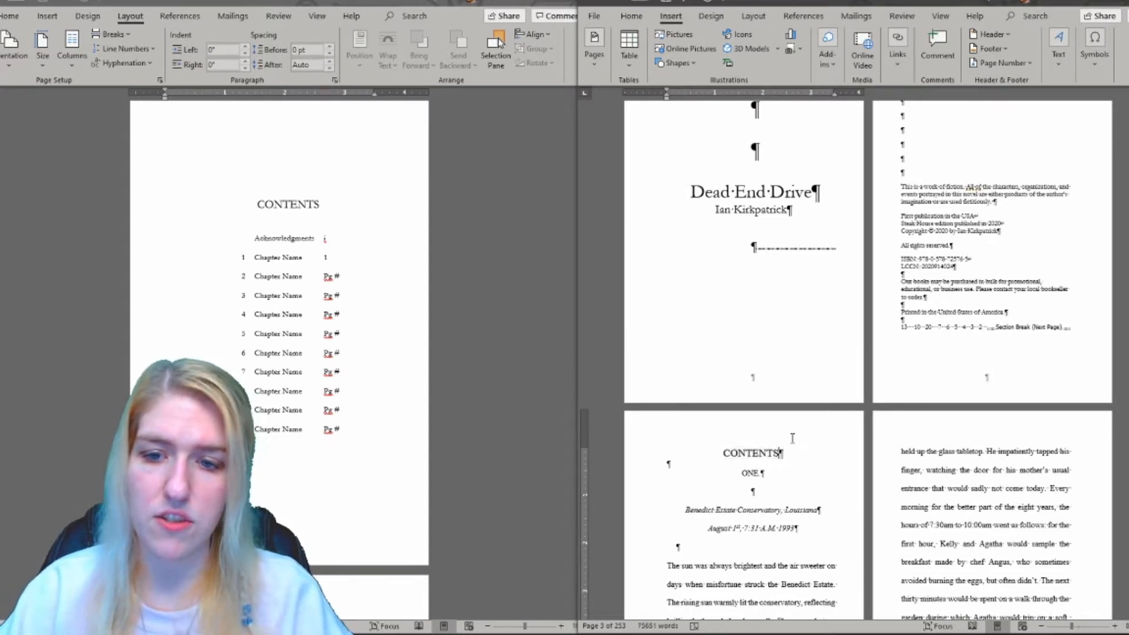
{"action": "key", "text": "Return"}
{"action": "key", "text": "Return"}
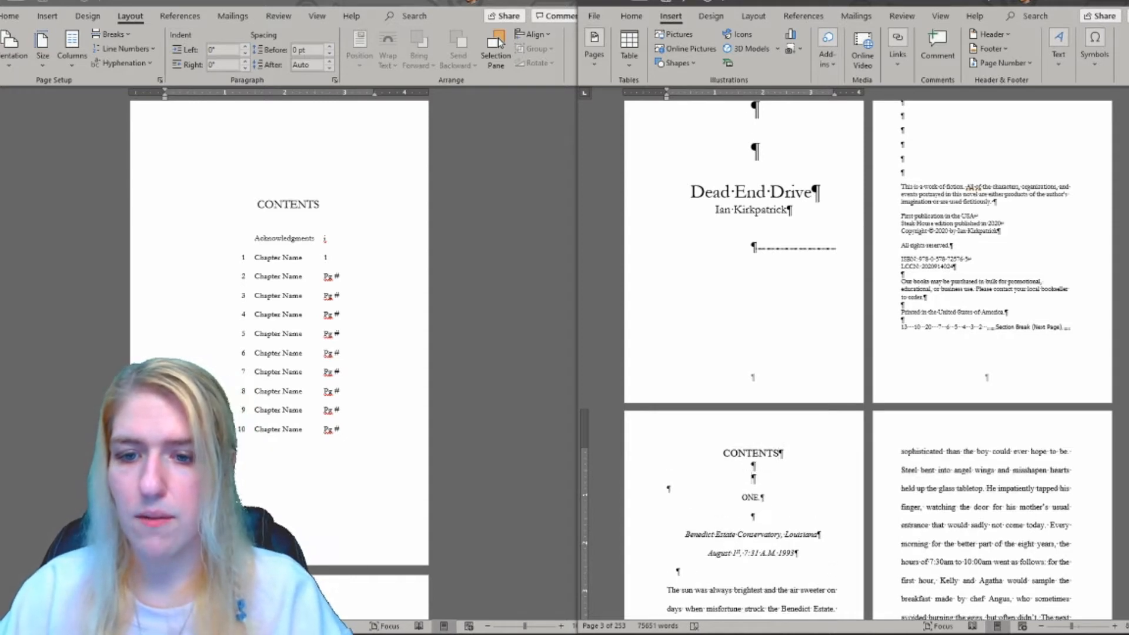
Step: Insert a Next Page section break after the CONTENTS heading
{"action": "left_click", "coordinate": [756, 18]}
{"action": "left_click", "coordinate": [712, 36]}
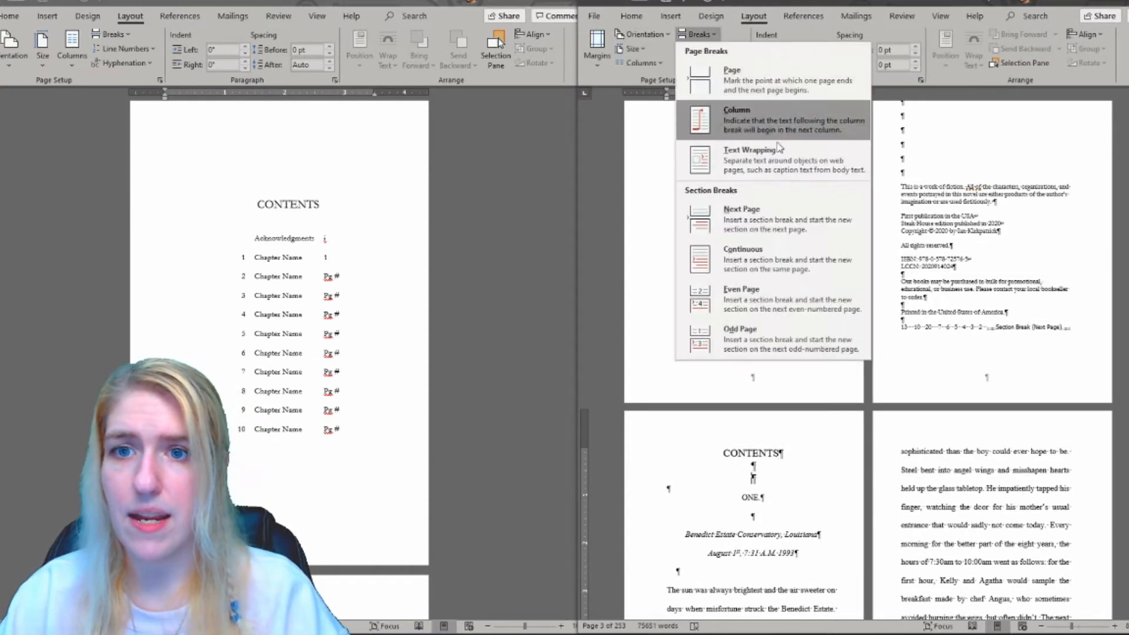
{"action": "left_click", "coordinate": [778, 213]}
{"action": "left_click", "coordinate": [239, 391]}
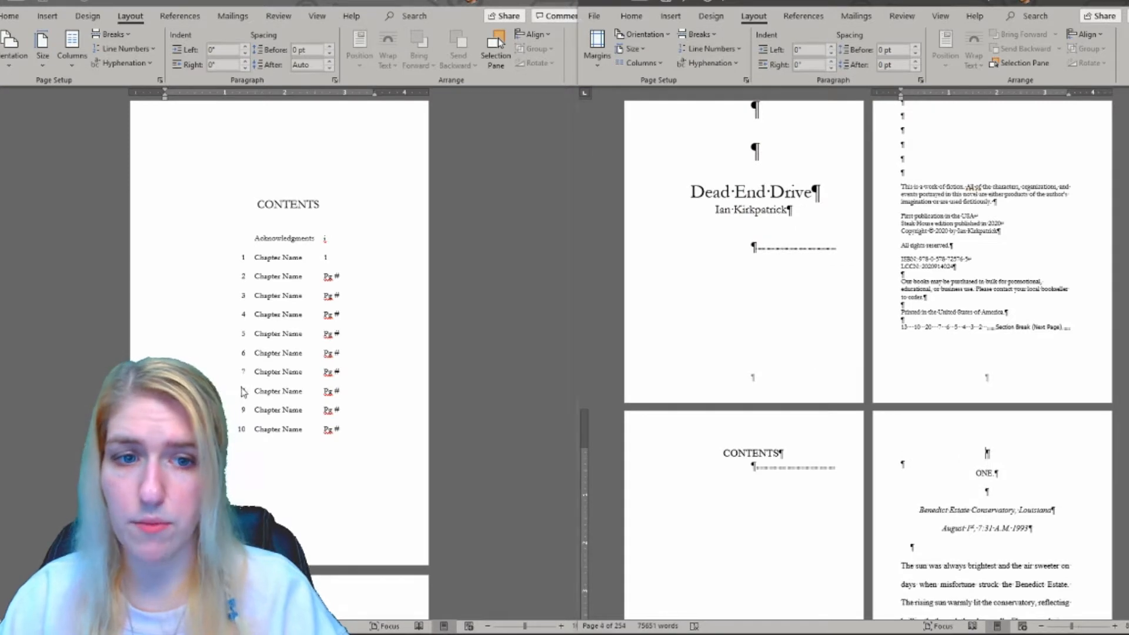
{"action": "scroll", "coordinate": [242, 383], "scroll_direction": "up", "scroll_amount": 5}
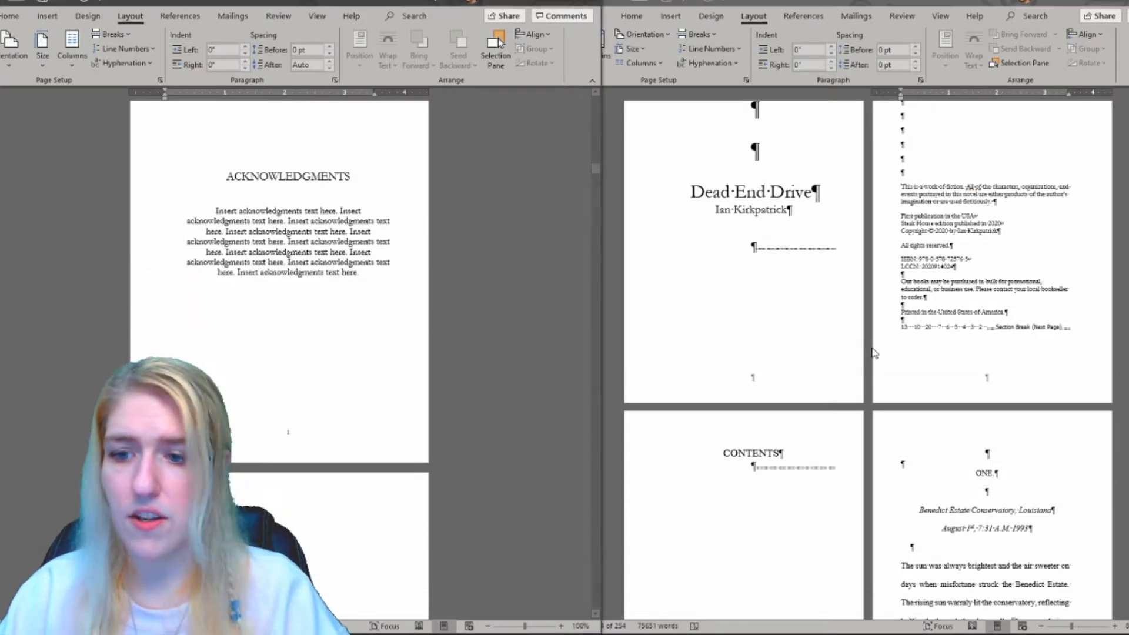
Step: Copy the acknowledgments text from BACKUP COPY.docx and return to the manuscript
{"action": "key", "text": "alt+Tab"}
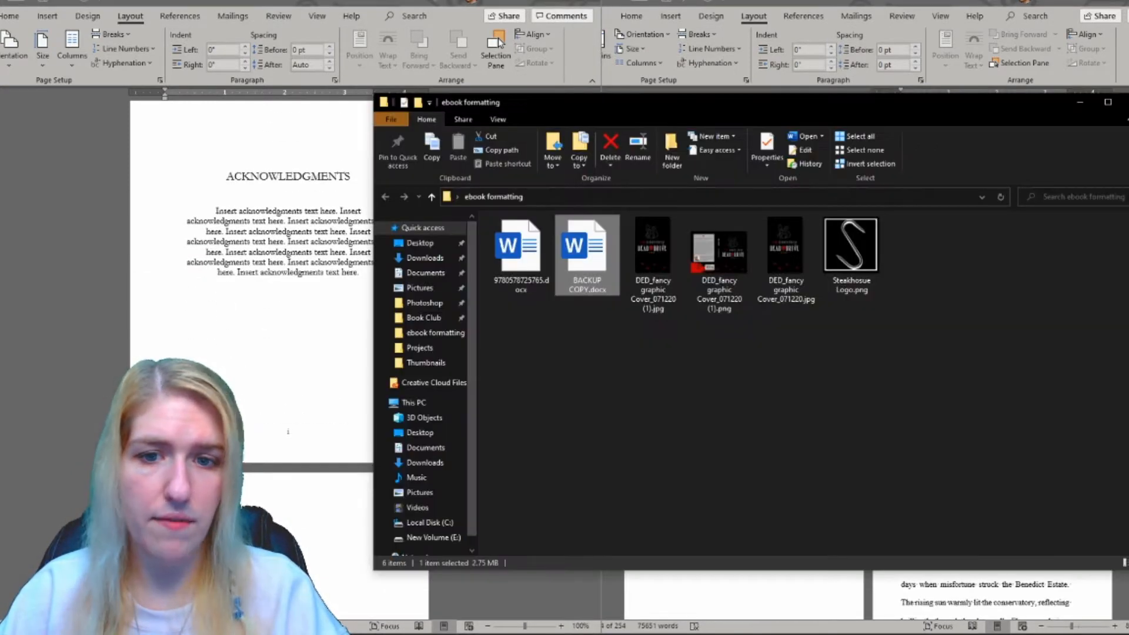
{"action": "key", "text": "alt+Tab"}
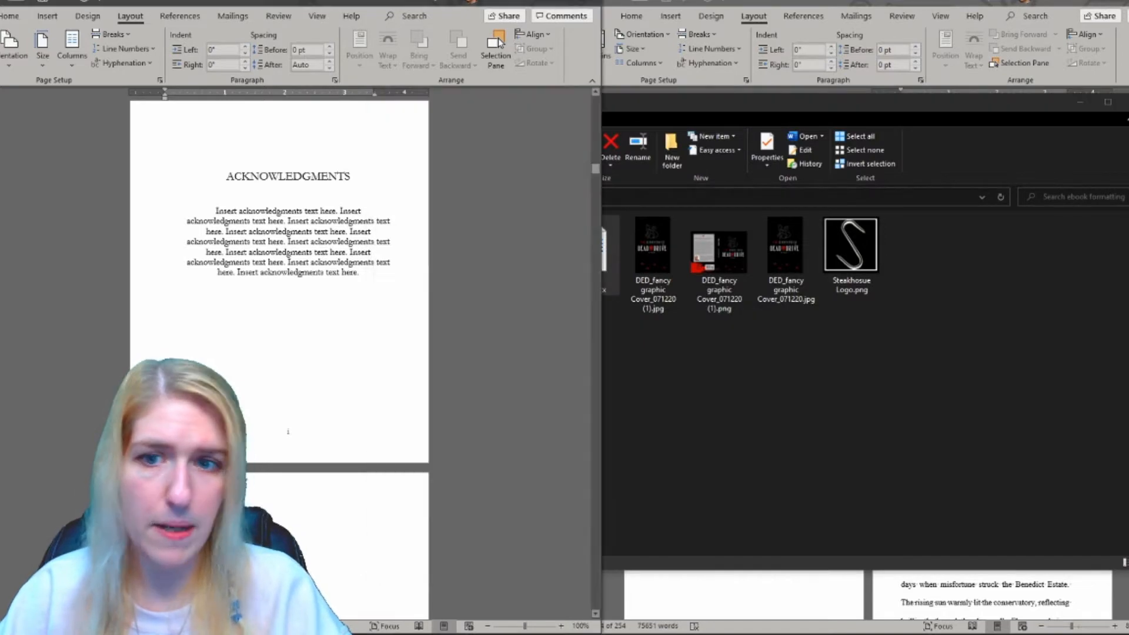
{"action": "left_click", "coordinate": [1086, 3]}
{"action": "key", "text": "alt+Tab"}
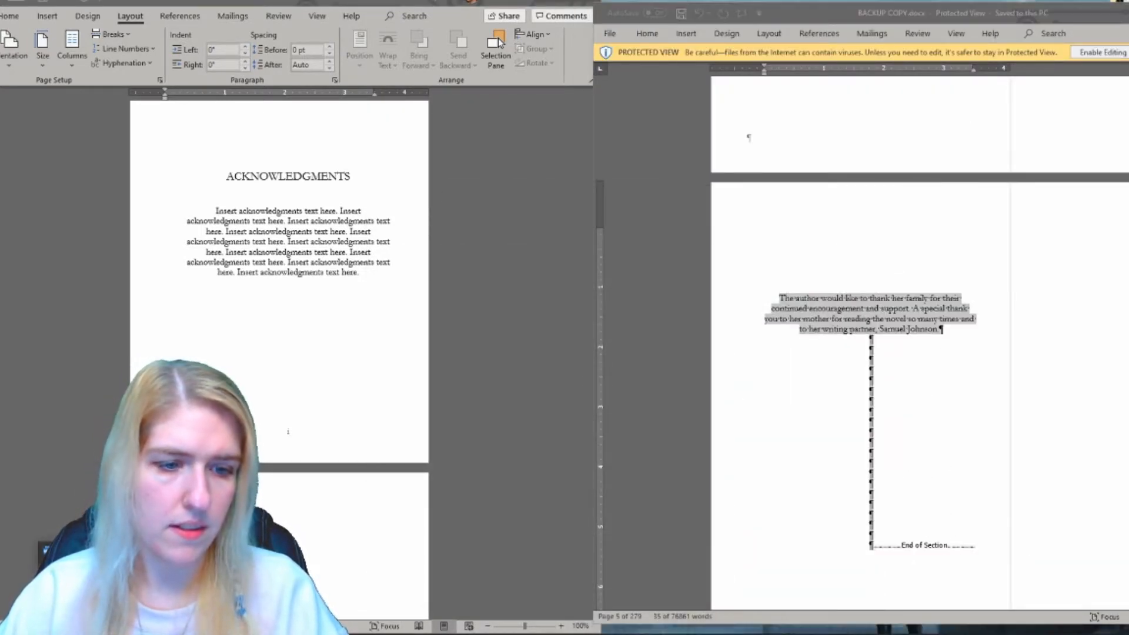
{"action": "key", "text": "alt+Tab"}
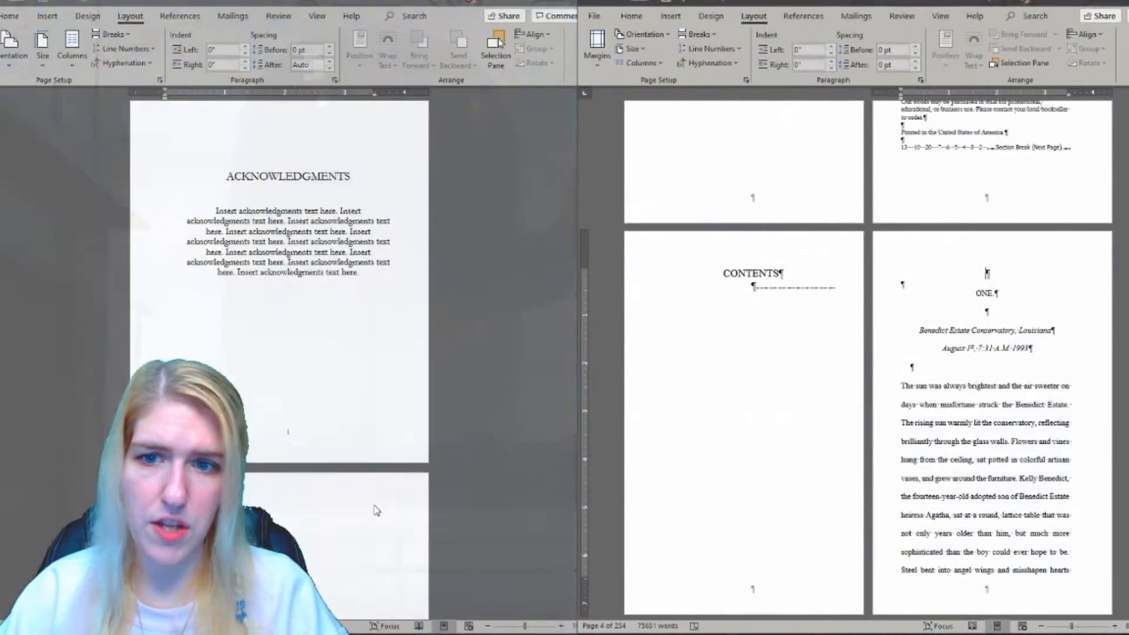
Step: Start a new page below CONTENTS and paste the acknowledgments paragraph onto it
{"action": "scroll", "coordinate": [794, 279], "scroll_direction": "down", "scroll_amount": 3}
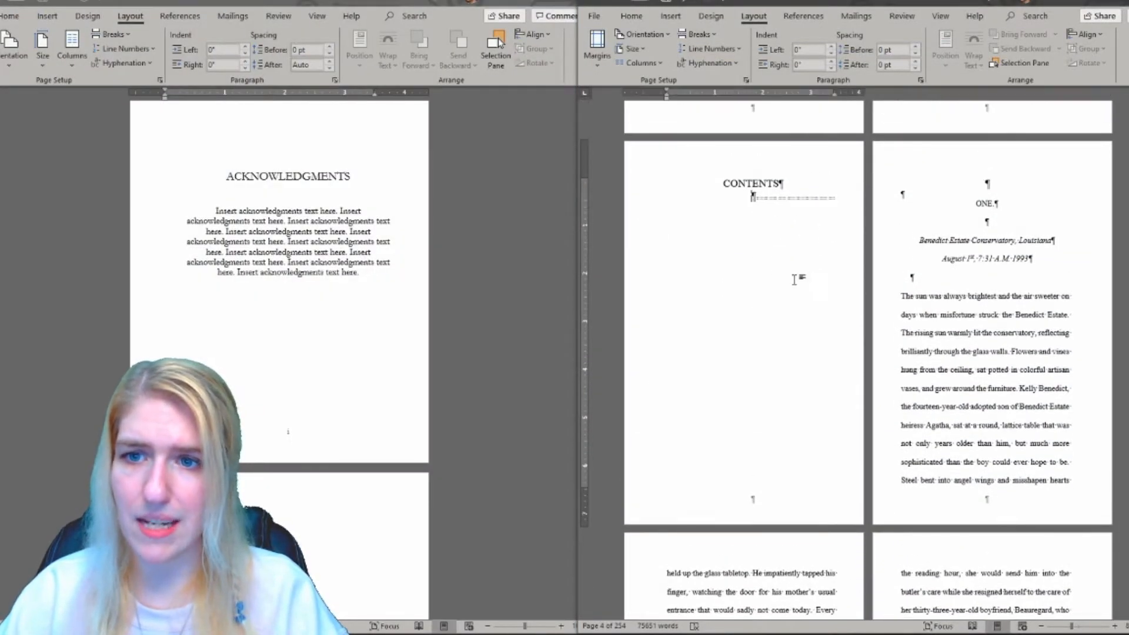
{"action": "key", "text": "ctrl+Return"}
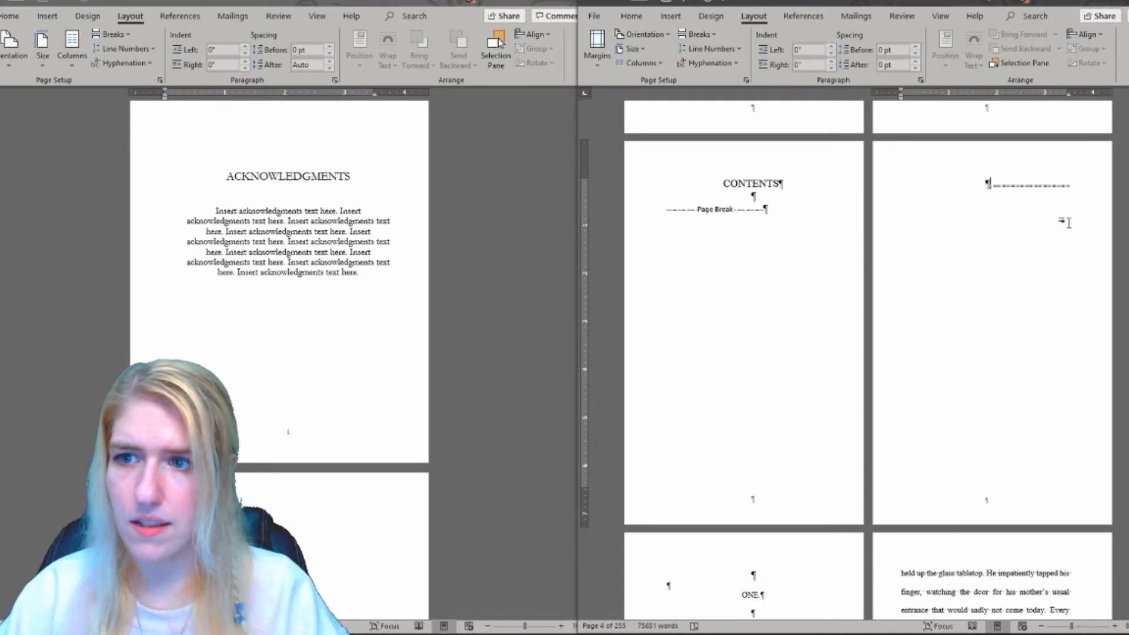
{"action": "scroll", "coordinate": [804, 464], "scroll_direction": "down", "scroll_amount": 3}
{"action": "type", "text": "The author would like to thank her family for their continued encouragement and support. A special thank you to her mother for reading the novel so many times and to her writing partner, Samuel Johnson."}
{"action": "scroll", "coordinate": [757, 483], "scroll_direction": "down", "scroll_amount": 3}
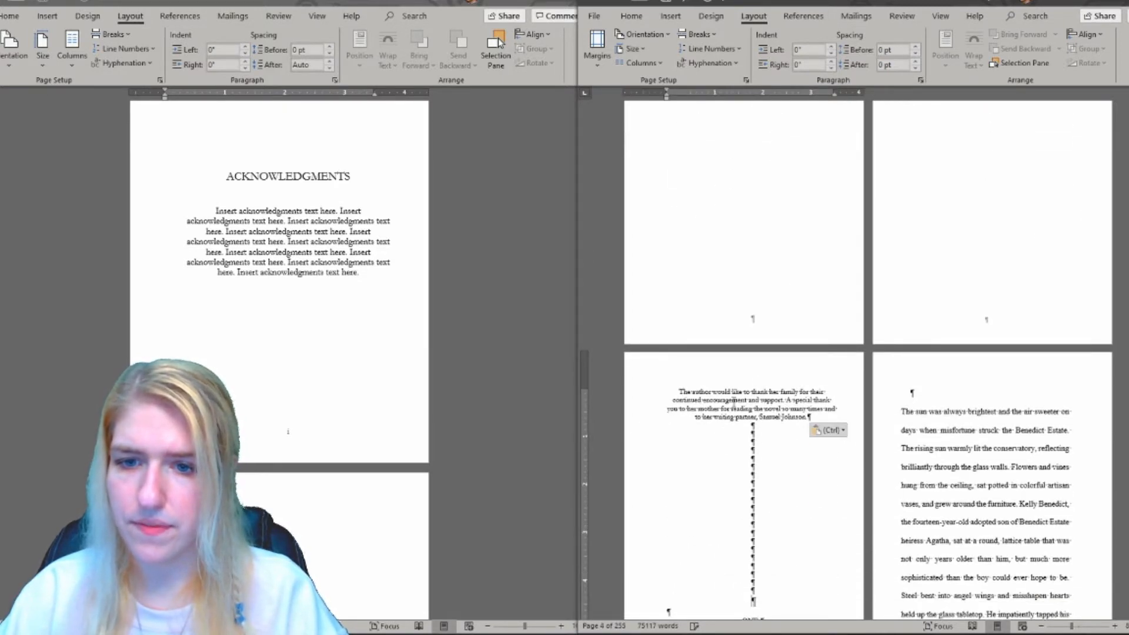
{"action": "scroll", "coordinate": [766, 402], "scroll_direction": "down", "scroll_amount": 4}
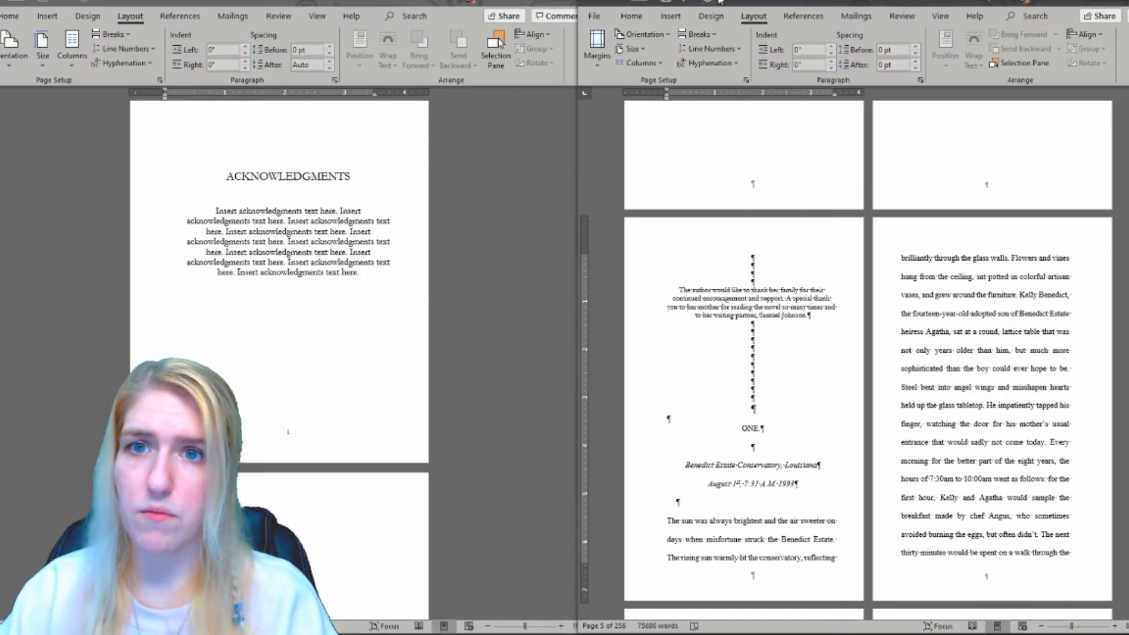
Step: Insert a Next Page section break before chapter ONE and compare with the template
{"action": "left_click", "coordinate": [698, 34]}
{"action": "left_click", "coordinate": [762, 212]}
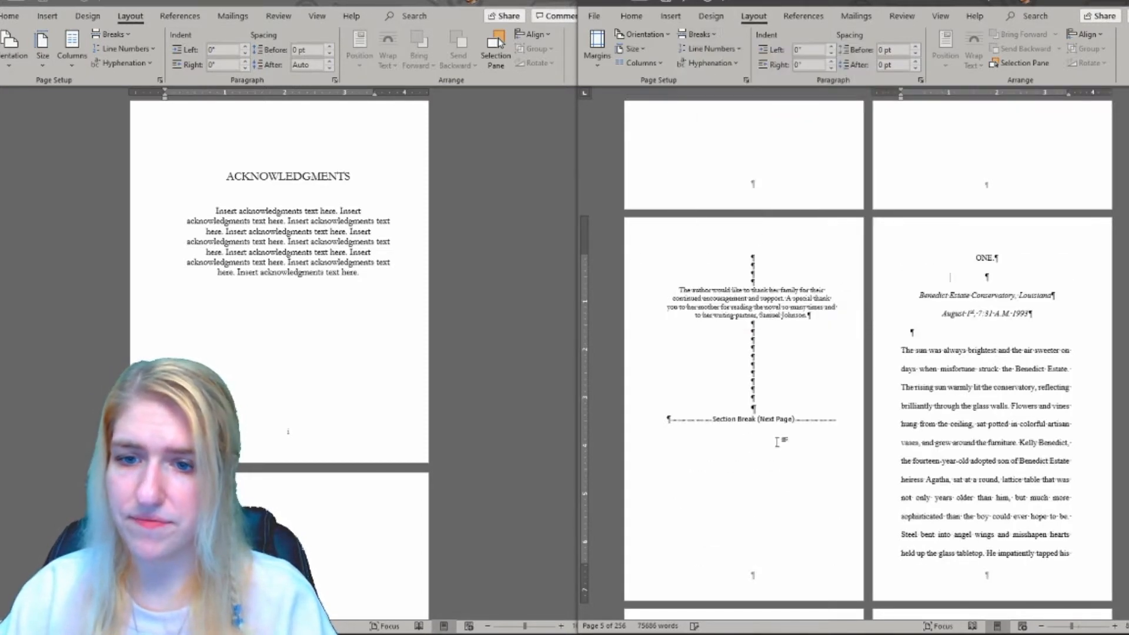
{"action": "scroll", "coordinate": [734, 242], "scroll_direction": "down", "scroll_amount": 3}
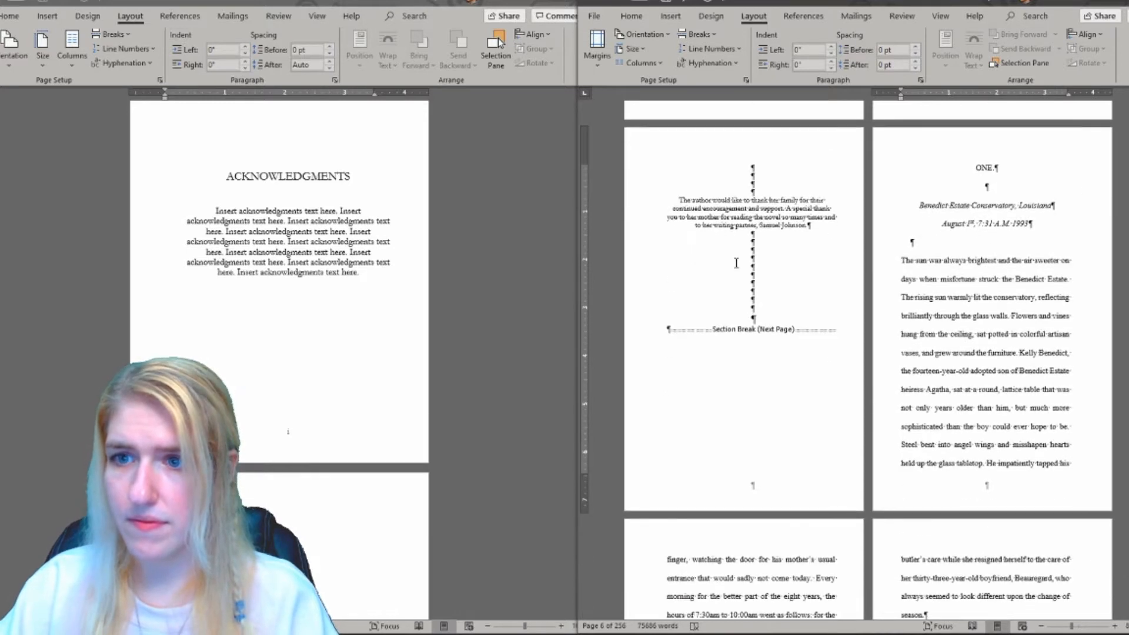
{"action": "left_click", "coordinate": [289, 433]}
{"action": "scroll", "coordinate": [288, 432], "scroll_direction": "down", "scroll_amount": 8}
{"action": "scroll", "coordinate": [289, 433], "scroll_direction": "up", "scroll_amount": 4}
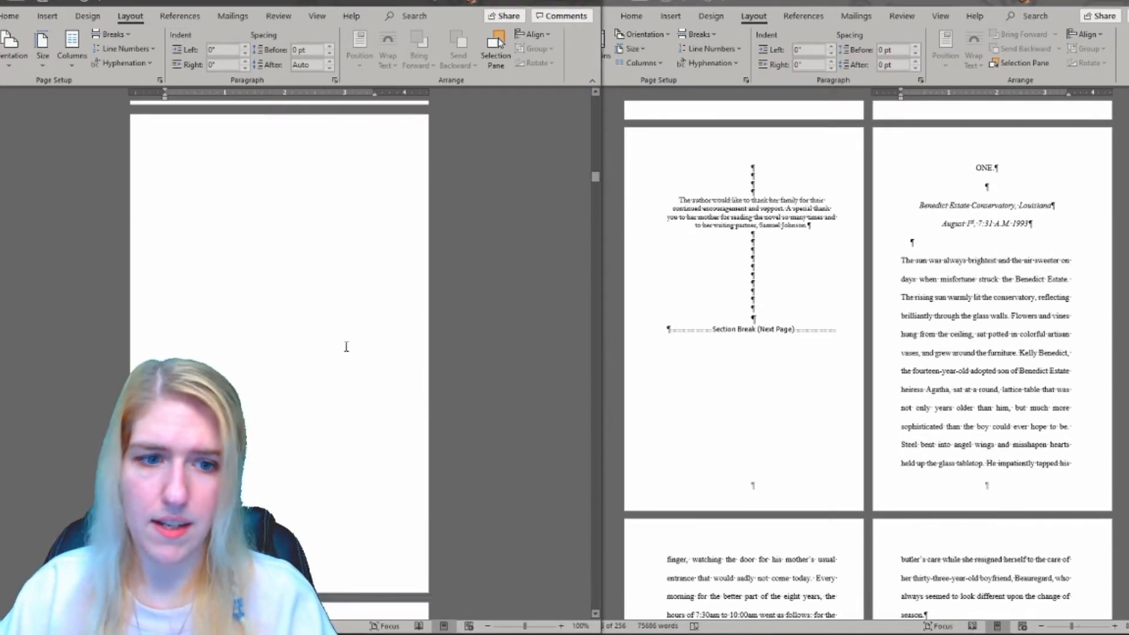
{"action": "scroll", "coordinate": [332, 270], "scroll_direction": "down", "scroll_amount": 7}
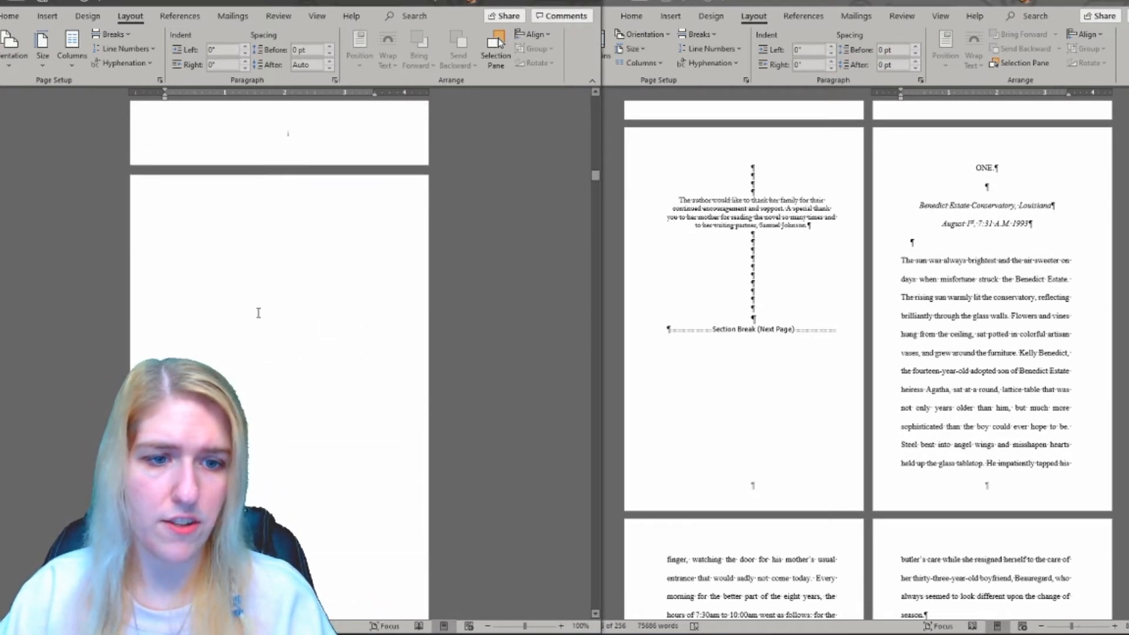
Step: Put a page break before chapter ONE in the manuscript instead
{"action": "left_click", "coordinate": [725, 333]}
{"action": "left_click", "coordinate": [674, 329]}
{"action": "key", "text": "ctrl+Return"}
{"action": "key", "text": "ctrl+Return"}
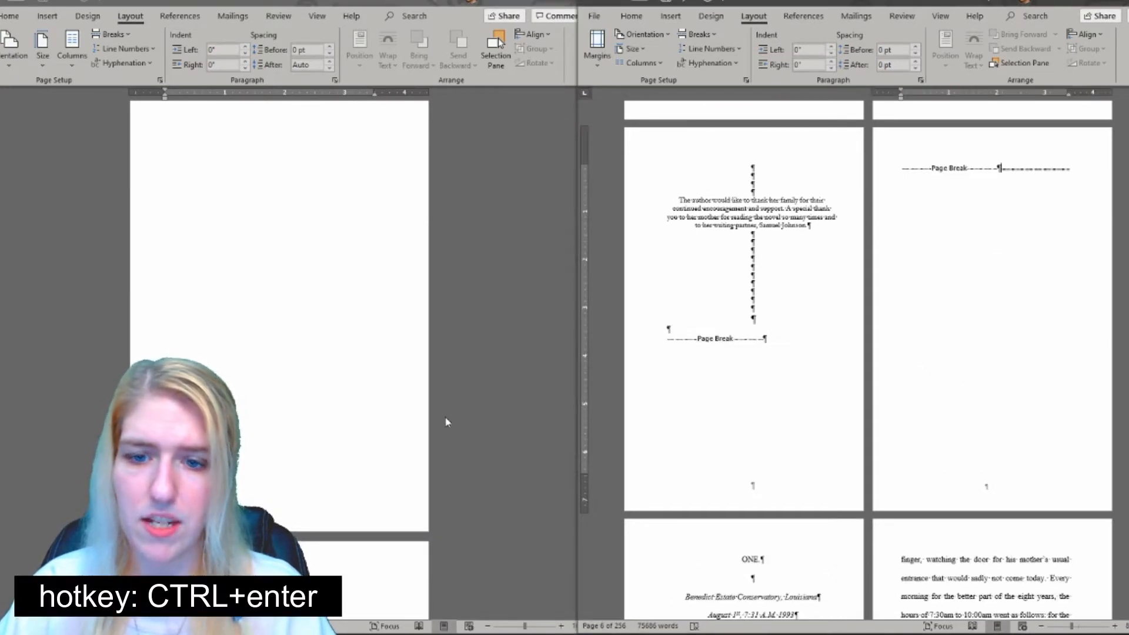
Step: Check the spacing below the template's chapter heading, then place the cursor before ONE
{"action": "left_click", "coordinate": [478, 406]}
{"action": "scroll", "coordinate": [459, 412], "scroll_direction": "down", "scroll_amount": 5}
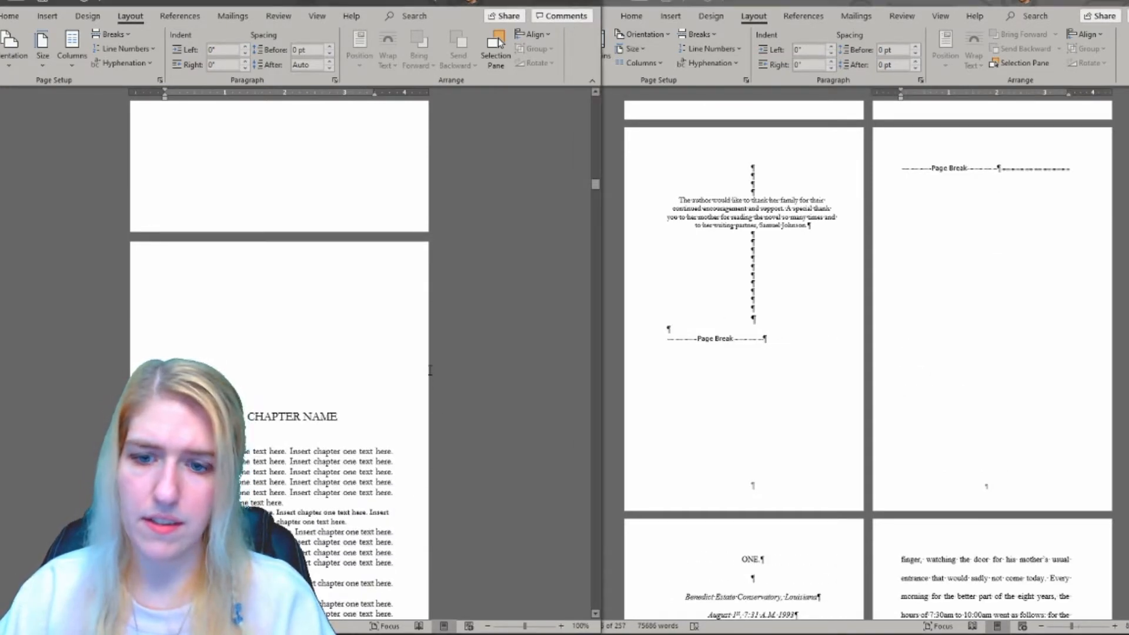
{"action": "scroll", "coordinate": [430, 369], "scroll_direction": "down", "scroll_amount": 4}
{"action": "left_click", "coordinate": [455, 315]}
{"action": "scroll", "coordinate": [840, 345], "scroll_direction": "down", "scroll_amount": 5}
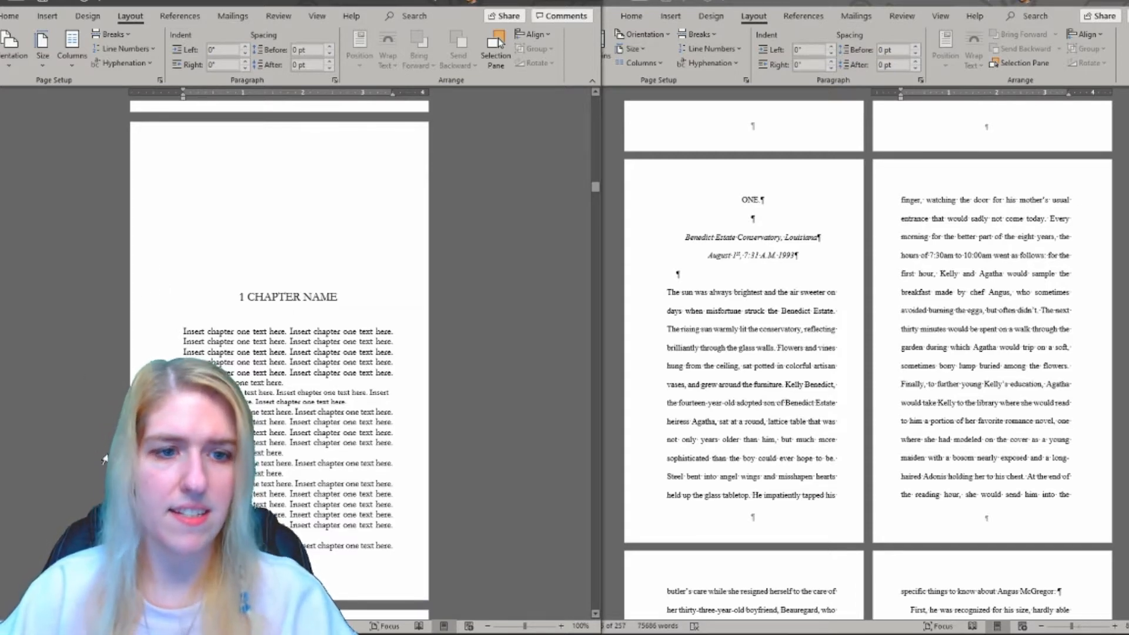
{"action": "scroll", "coordinate": [94, 275], "scroll_direction": "down", "scroll_amount": 4}
{"action": "scroll", "coordinate": [161, 157], "scroll_direction": "up", "scroll_amount": 1}
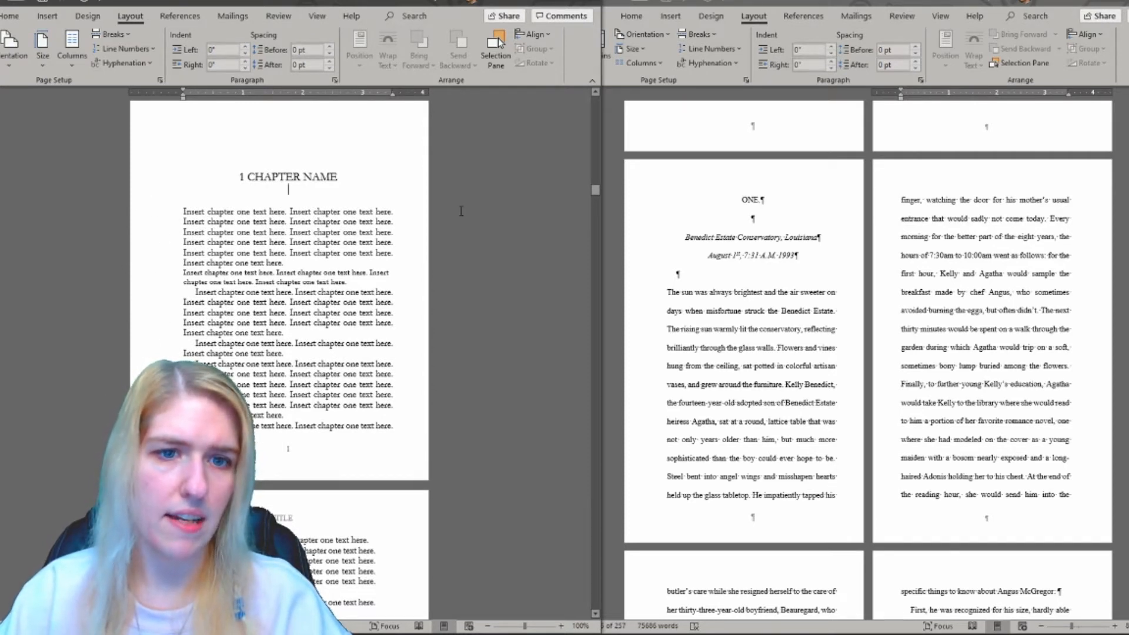
{"action": "left_click", "coordinate": [614, 312]}
{"action": "left_click", "coordinate": [744, 198]}
Step: Review the manuscript's current margin settings in Page Setup without changing them
{"action": "double_click", "coordinate": [653, 92]}
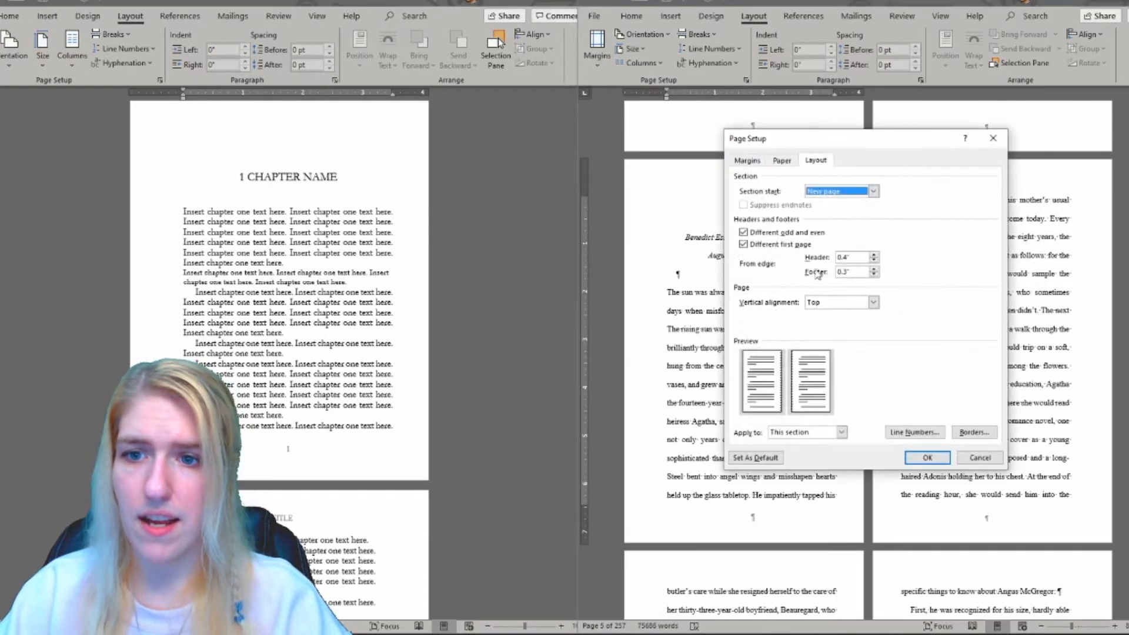
{"action": "left_click", "coordinate": [747, 160]}
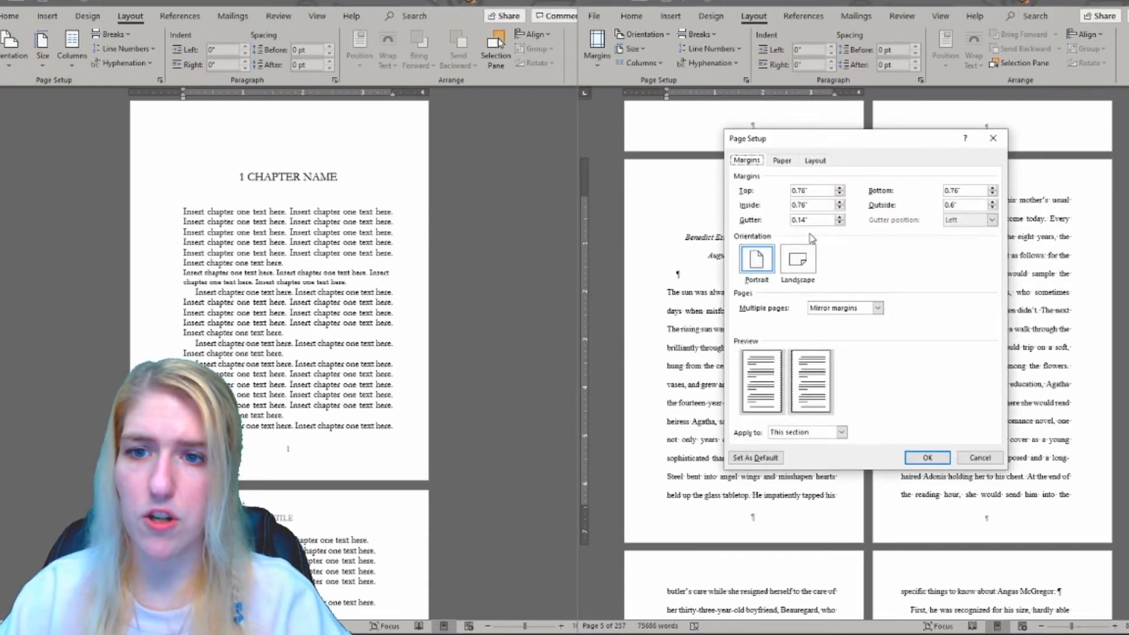
{"action": "left_click", "coordinate": [978, 458]}
{"action": "scroll", "coordinate": [978, 465], "scroll_direction": "up", "scroll_amount": 10}
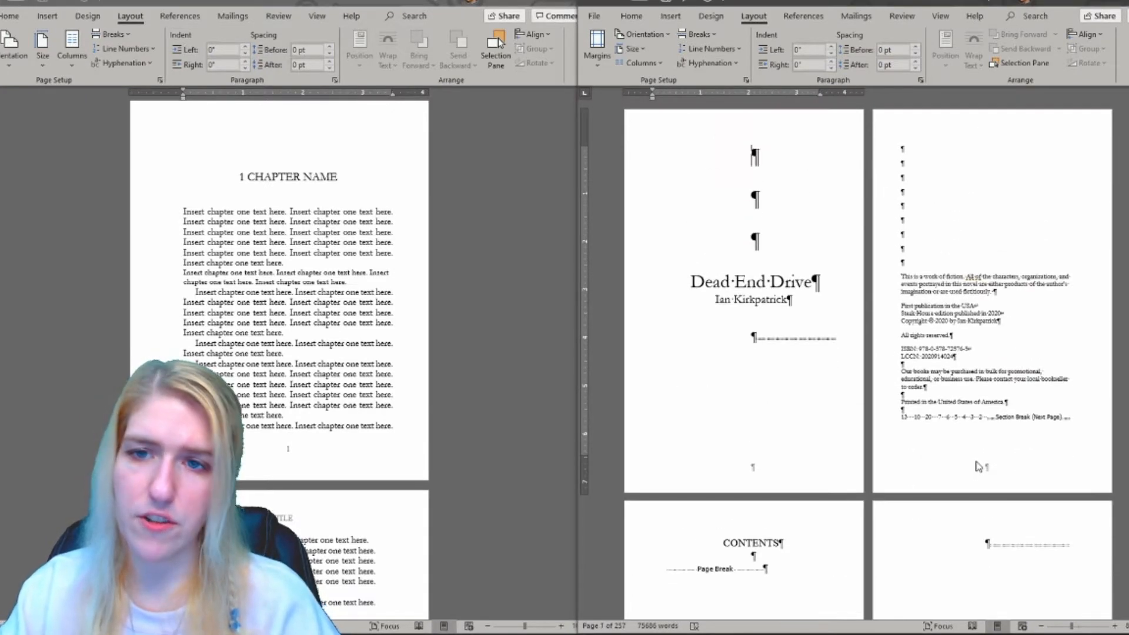
Step: Set margins for all text: top, bottom, inside 0.76, outside 0.6, gutter 0.14
{"action": "key", "text": "ctrl+a"}
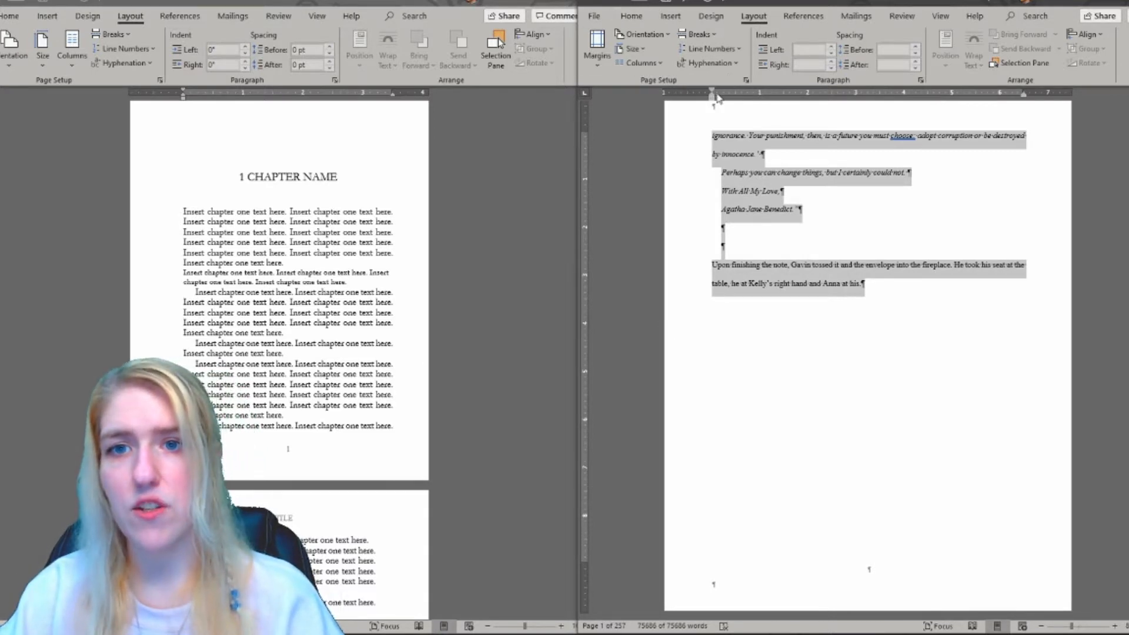
{"action": "left_click", "coordinate": [746, 81]}
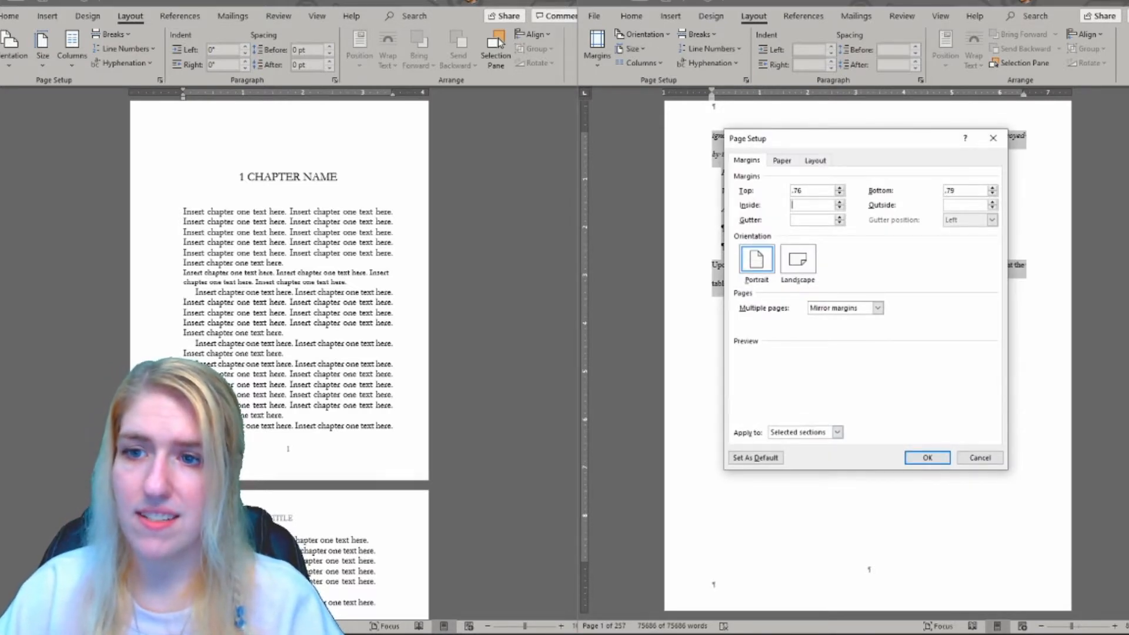
{"action": "double_click", "coordinate": [967, 196]}
{"action": "key", "text": "BackSpace"}
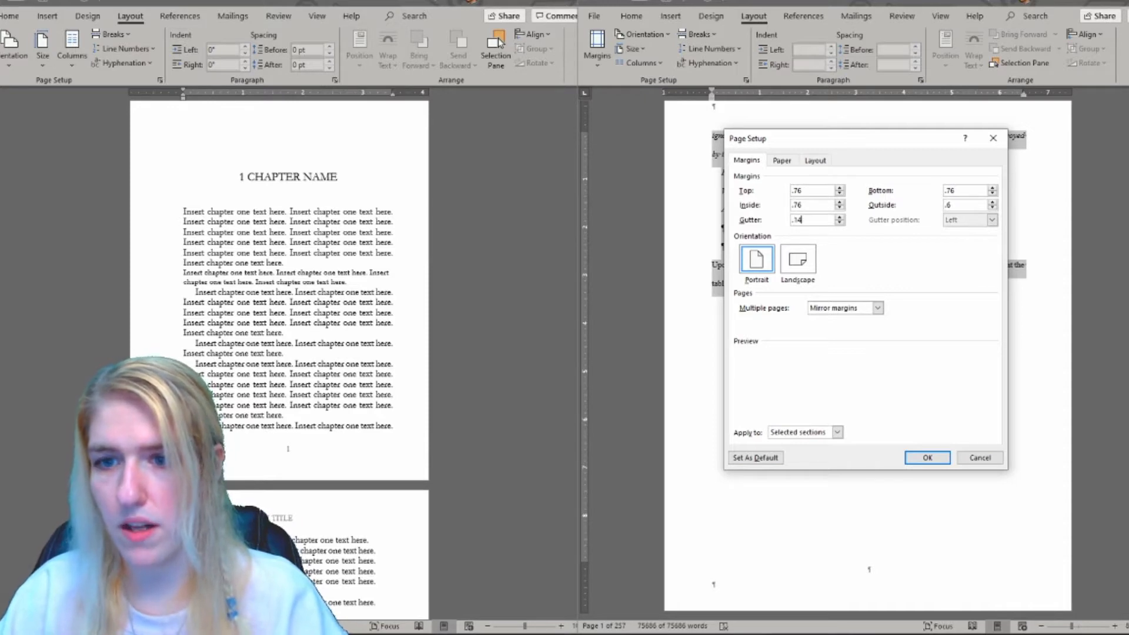
{"action": "left_click", "coordinate": [927, 457]}
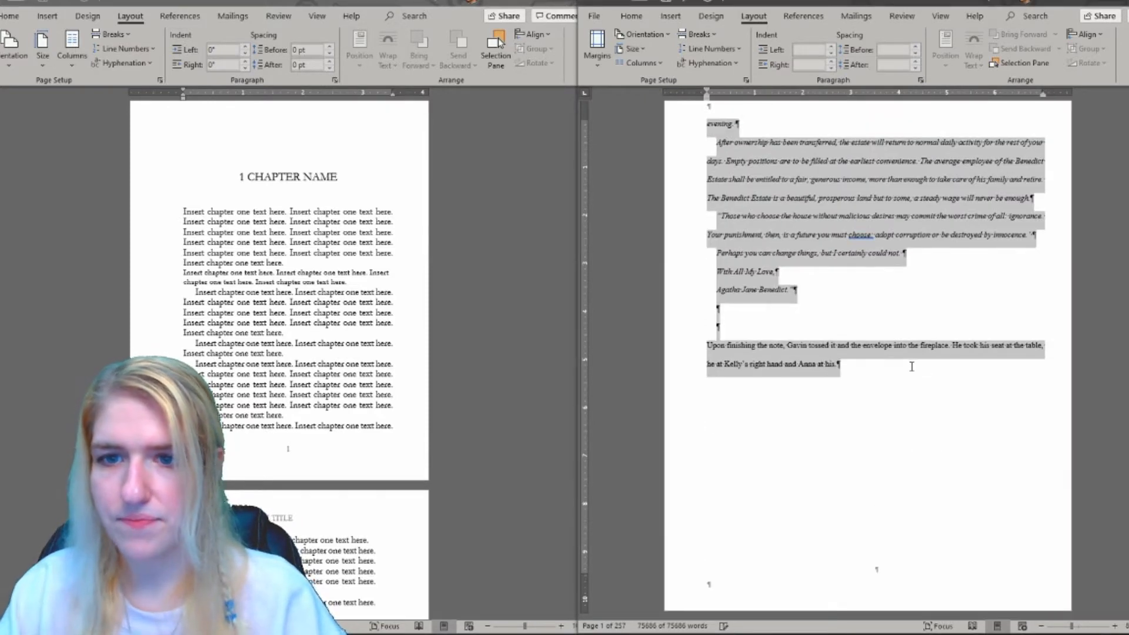
{"action": "scroll", "coordinate": [783, 262], "scroll_direction": "down", "scroll_amount": 4}
{"action": "scroll", "coordinate": [784, 262], "scroll_direction": "down", "scroll_amount": 8}
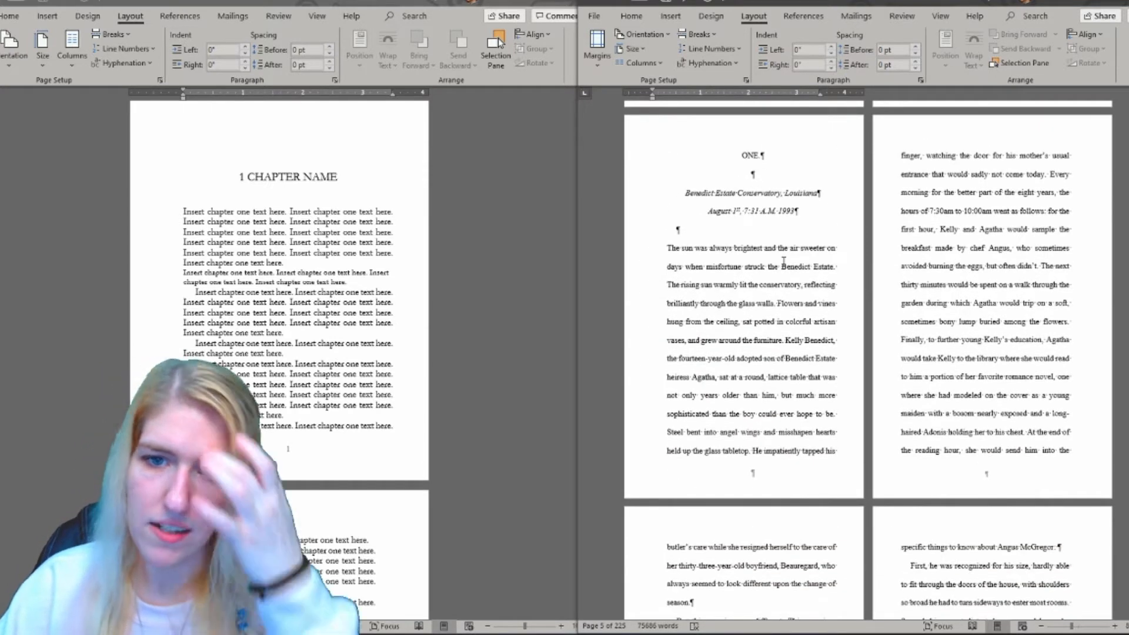
Step: Inspect four paragraphs of the template's chapter text for comparison
{"action": "left_click", "coordinate": [300, 237]}
{"action": "left_click", "coordinate": [182, 211]}
{"action": "left_click", "coordinate": [295, 431], "text": "shift"}
{"action": "left_click_drag", "start_coordinate": [256, 219], "coordinate": [393, 345]}
{"action": "left_click", "coordinate": [700, 165]}
{"action": "scroll", "coordinate": [700, 166], "scroll_direction": "up", "scroll_amount": 3}
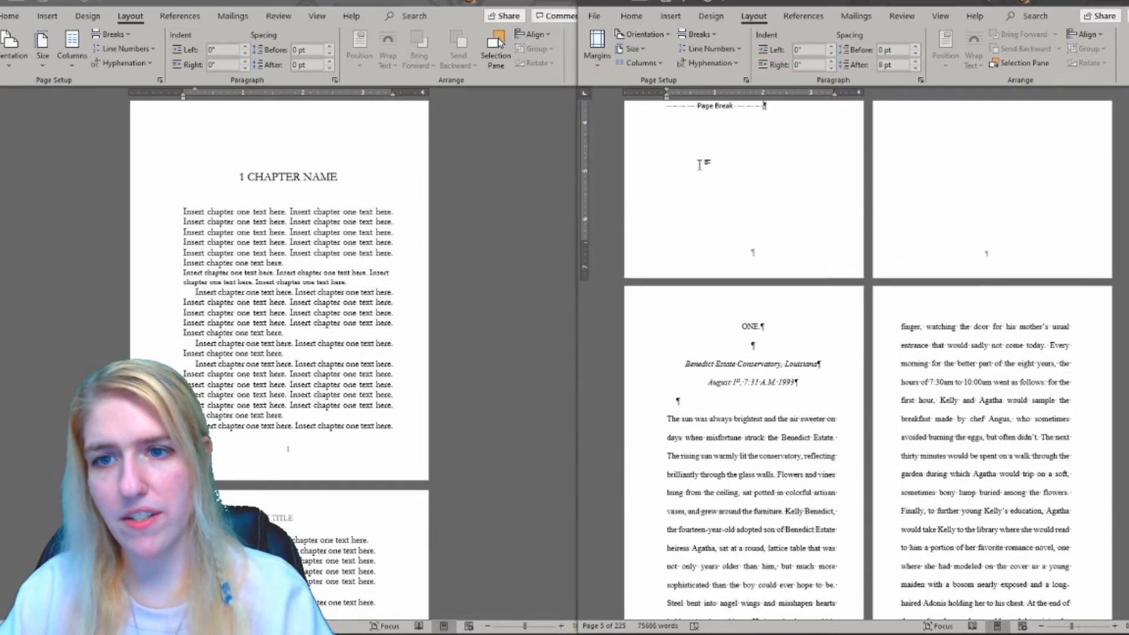
Step: Set chapter ONE through the end to single spacing with 0 before and after
{"action": "key", "text": "ctrl+shift+End"}
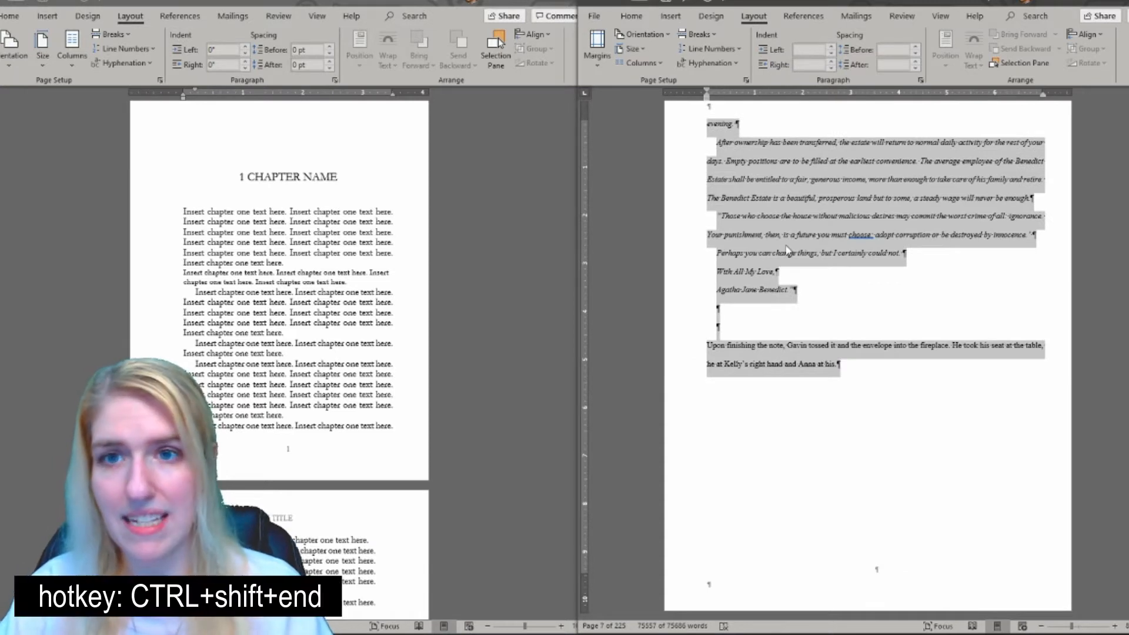
{"action": "left_click", "coordinate": [631, 17]}
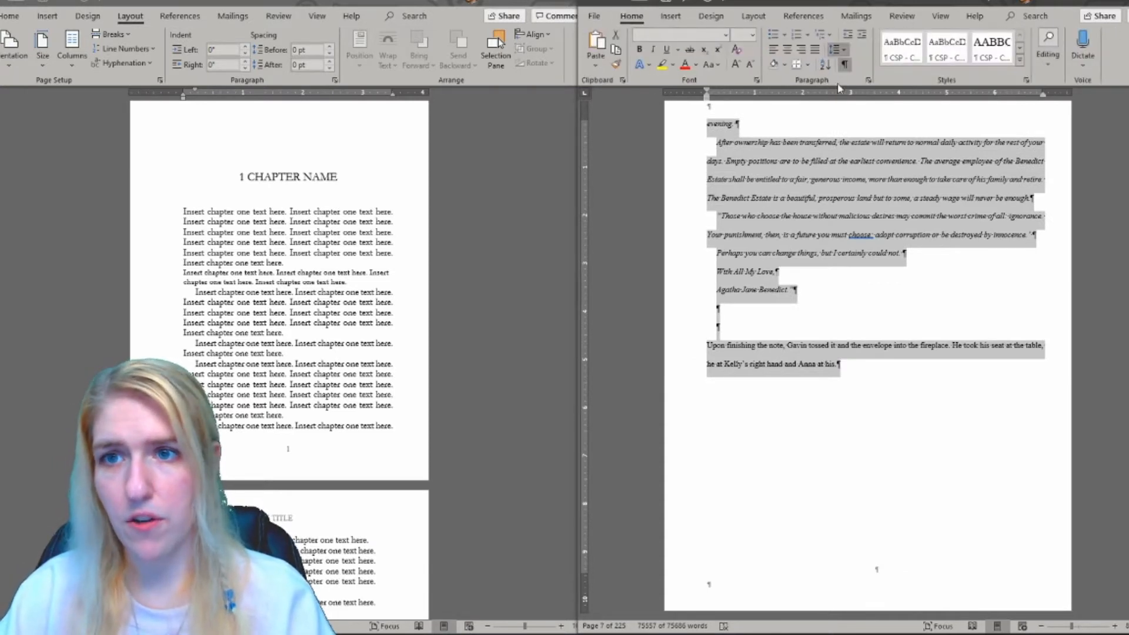
{"action": "left_click", "coordinate": [868, 80]}
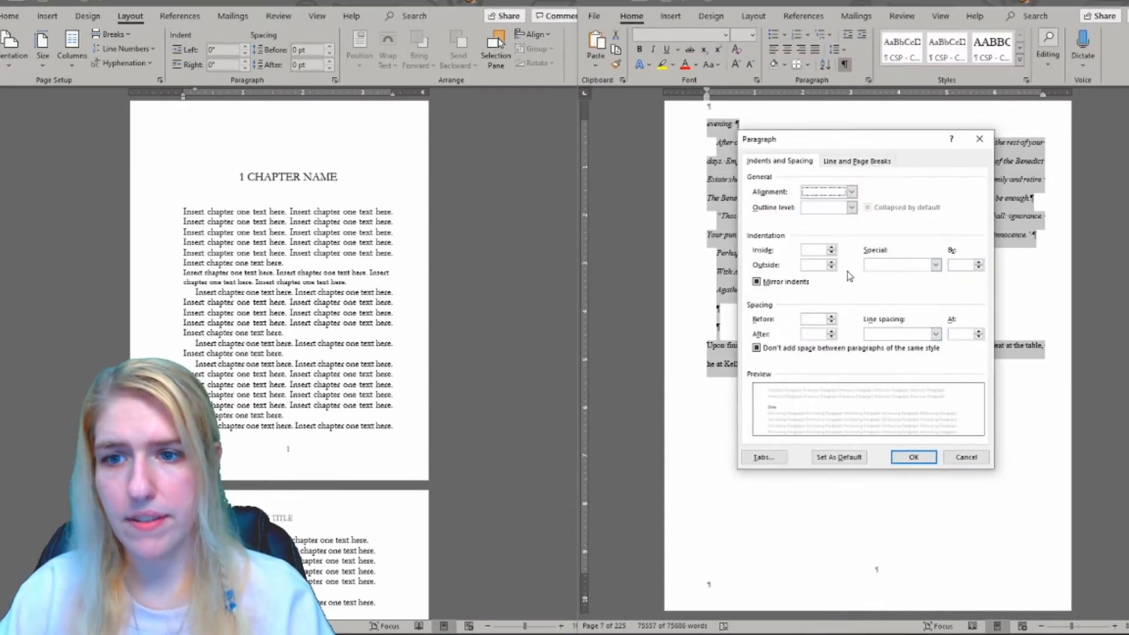
{"action": "left_click", "coordinate": [935, 334]}
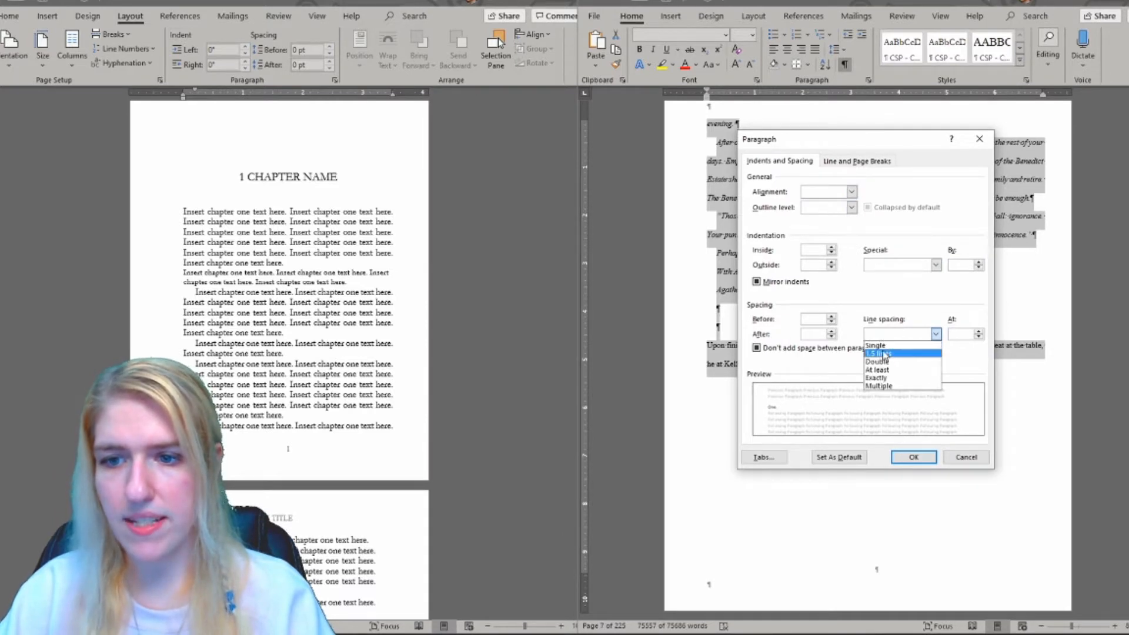
{"action": "left_click", "coordinate": [877, 347]}
{"action": "left_click", "coordinate": [811, 318]}
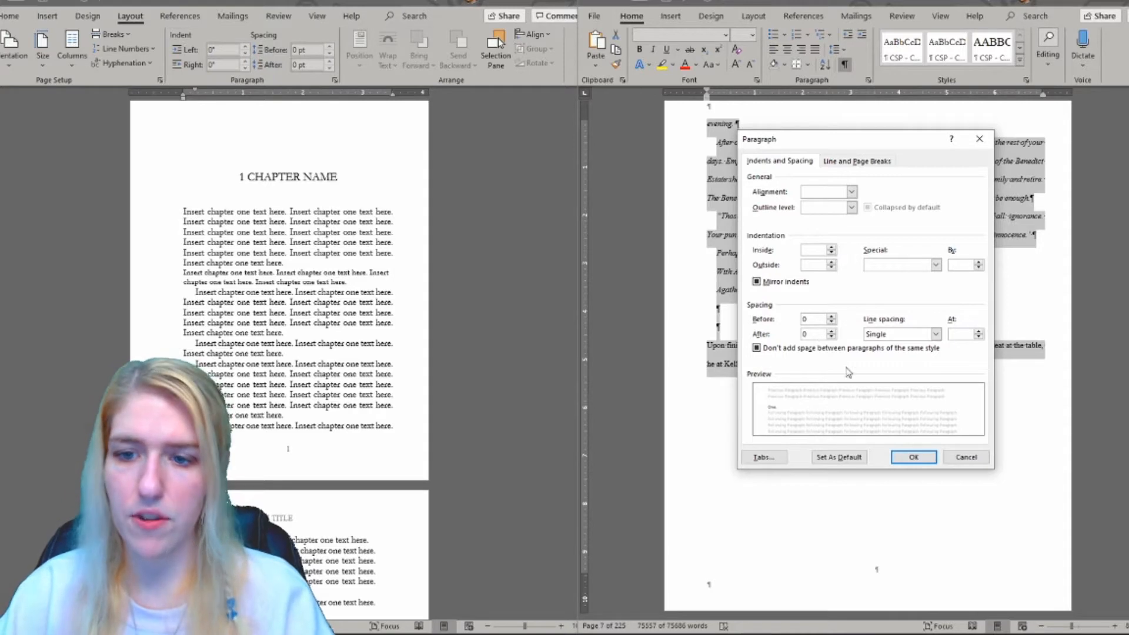
{"action": "left_click", "coordinate": [926, 458]}
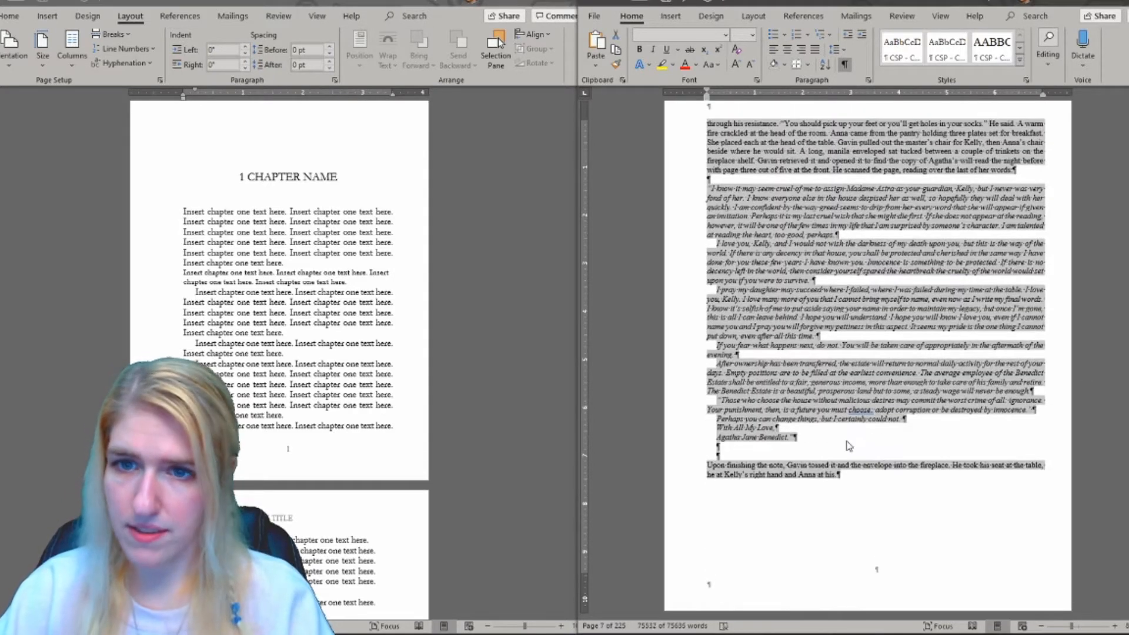
{"action": "key", "text": "ctrl+Home"}
Step: Copy the template's six empty paragraphs above the chapter name and paste them above ONE
{"action": "scroll", "coordinate": [845, 400], "scroll_direction": "down", "scroll_amount": 12}
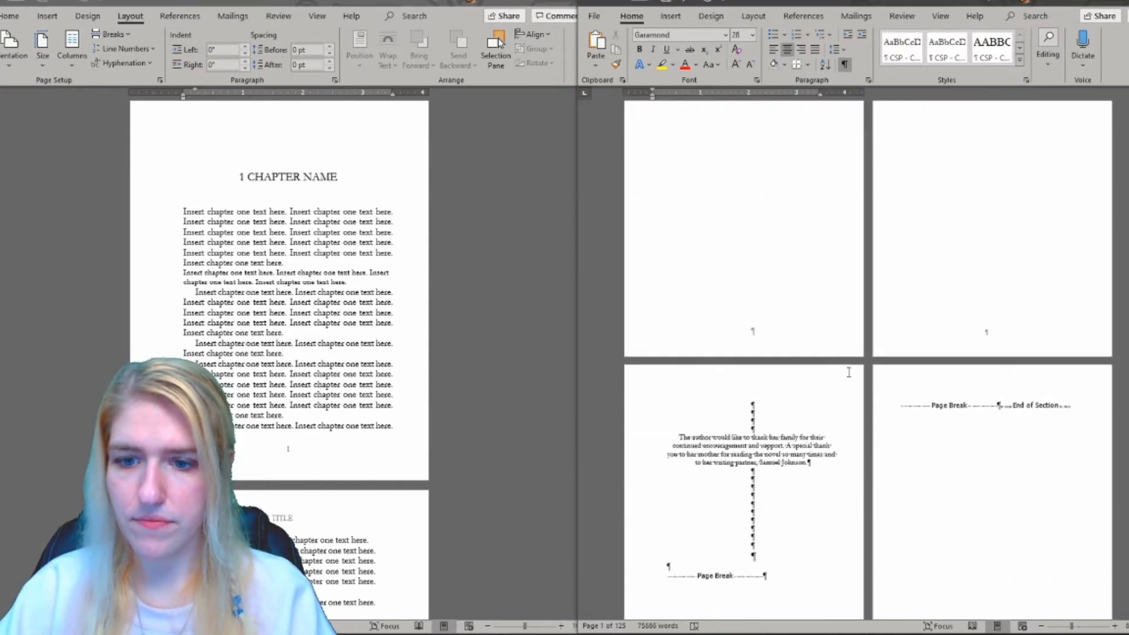
{"action": "scroll", "coordinate": [825, 243], "scroll_direction": "down", "scroll_amount": 6}
{"action": "scroll", "coordinate": [765, 259], "scroll_direction": "up", "scroll_amount": 2}
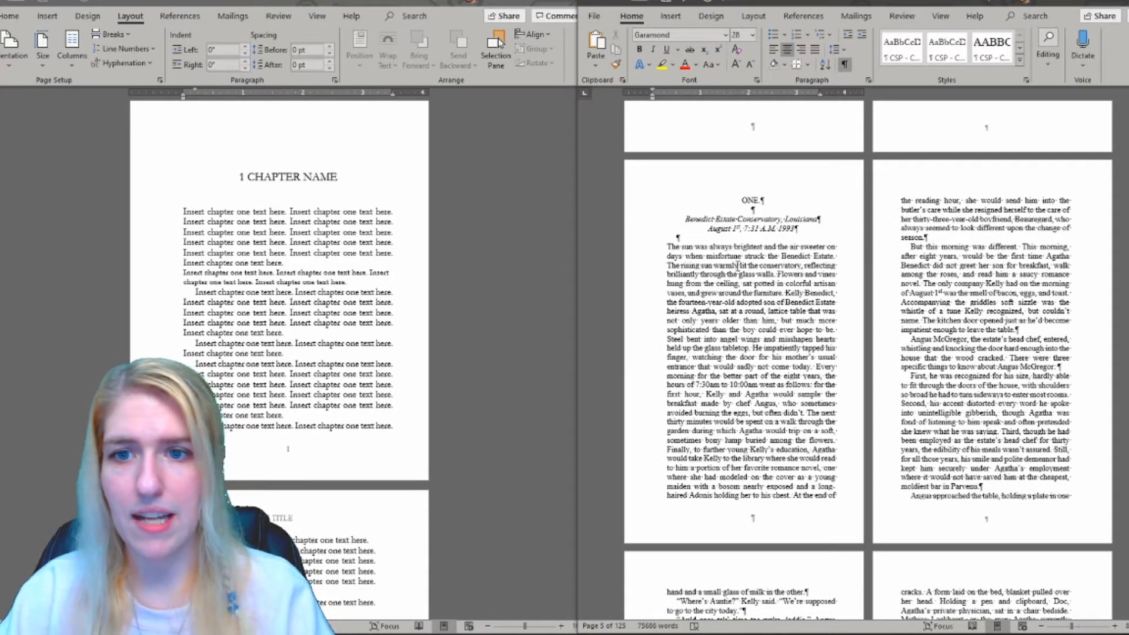
{"action": "left_click", "coordinate": [481, 250]}
{"action": "scroll", "coordinate": [482, 249], "scroll_direction": "up", "scroll_amount": 4}
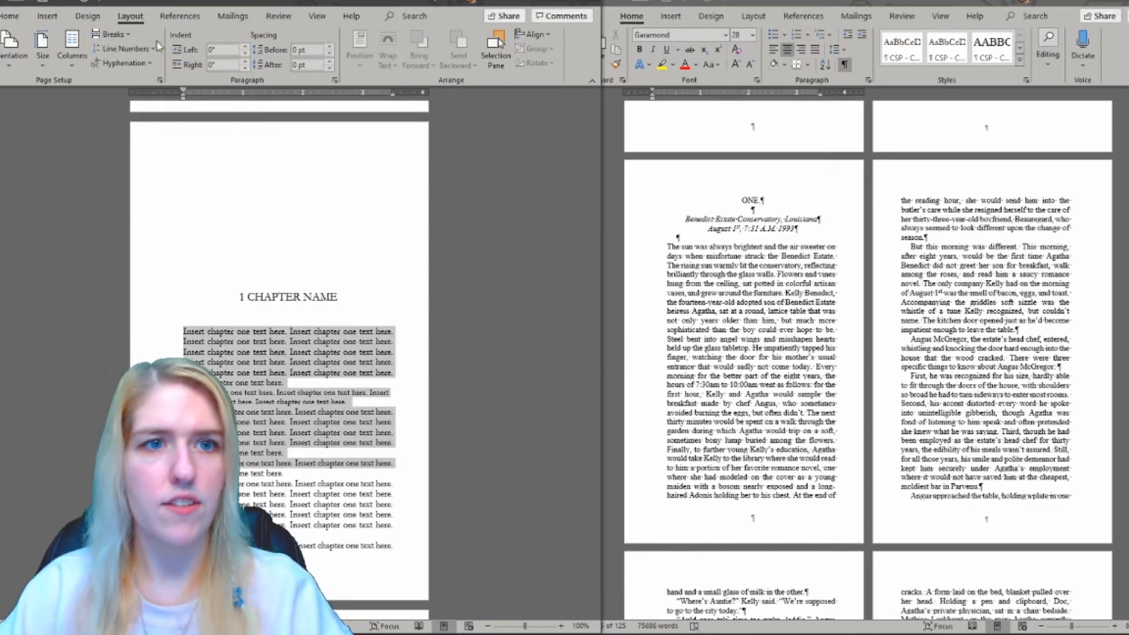
{"action": "left_click", "coordinate": [10, 16]}
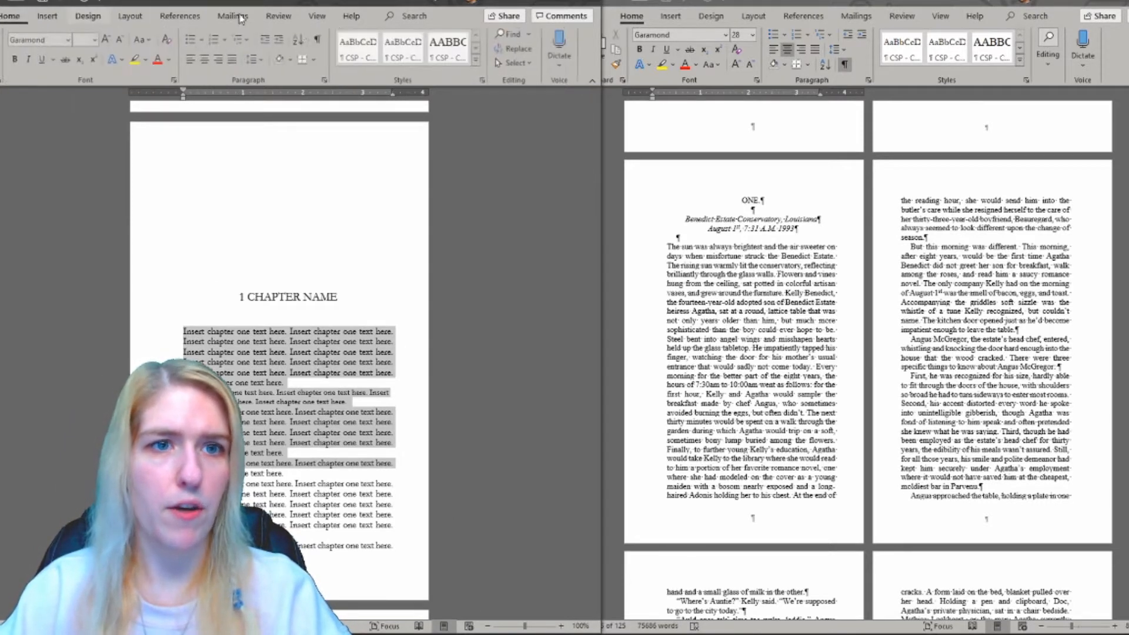
{"action": "left_click", "coordinate": [317, 39]}
{"action": "left_click_drag", "start_coordinate": [292, 172], "coordinate": [297, 282]}
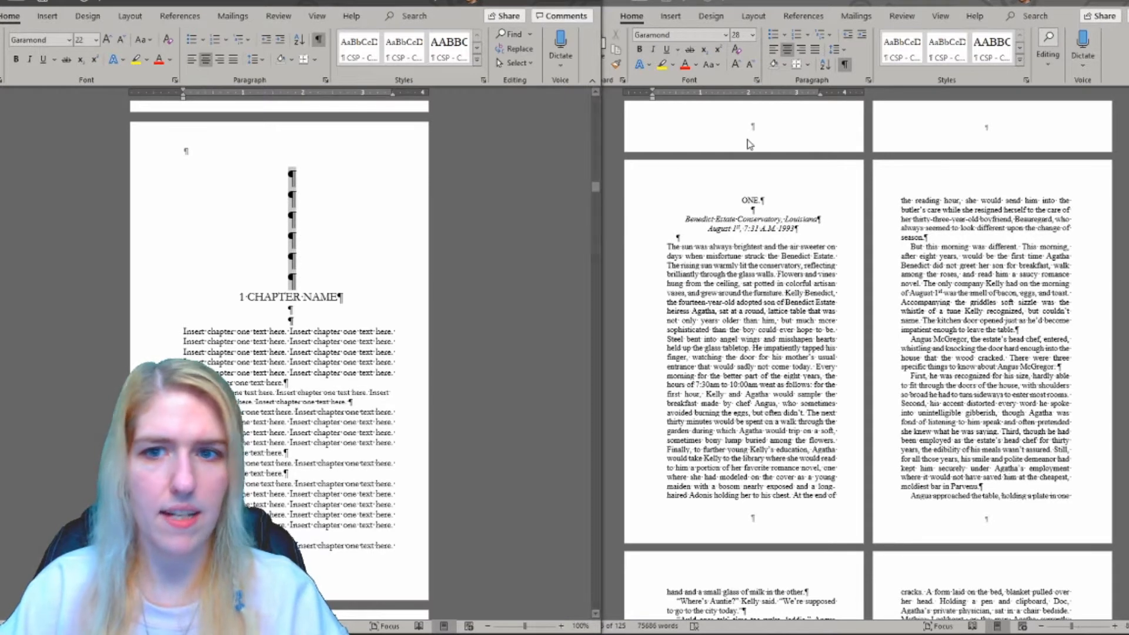
{"action": "left_click", "coordinate": [751, 207]}
{"action": "key", "text": "ctrl+v"}
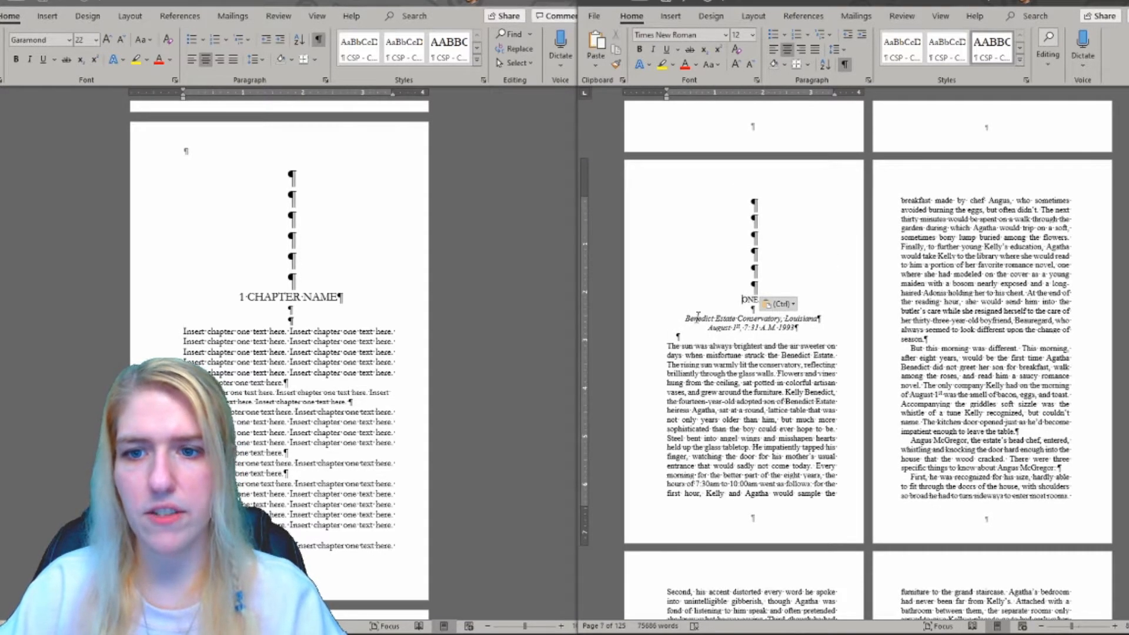
Step: Set the manuscript's ONE chapter heading to 14 pt
{"action": "left_click", "coordinate": [278, 298]}
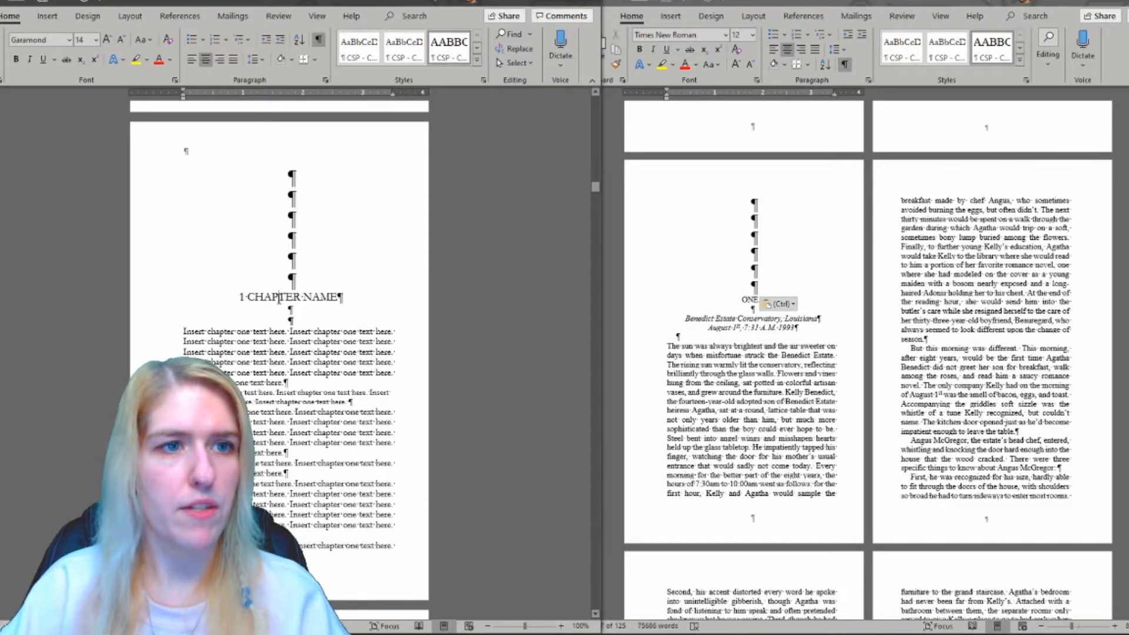
{"action": "left_click", "coordinate": [712, 296]}
{"action": "key", "text": "shift+End"}
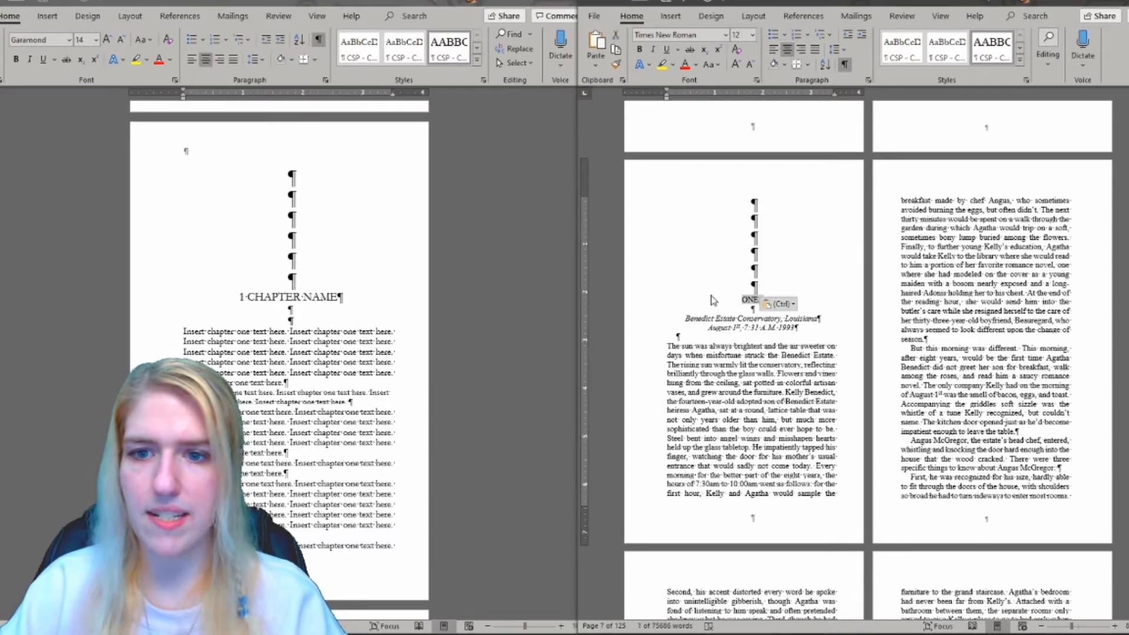
{"action": "left_click", "coordinate": [740, 35]}
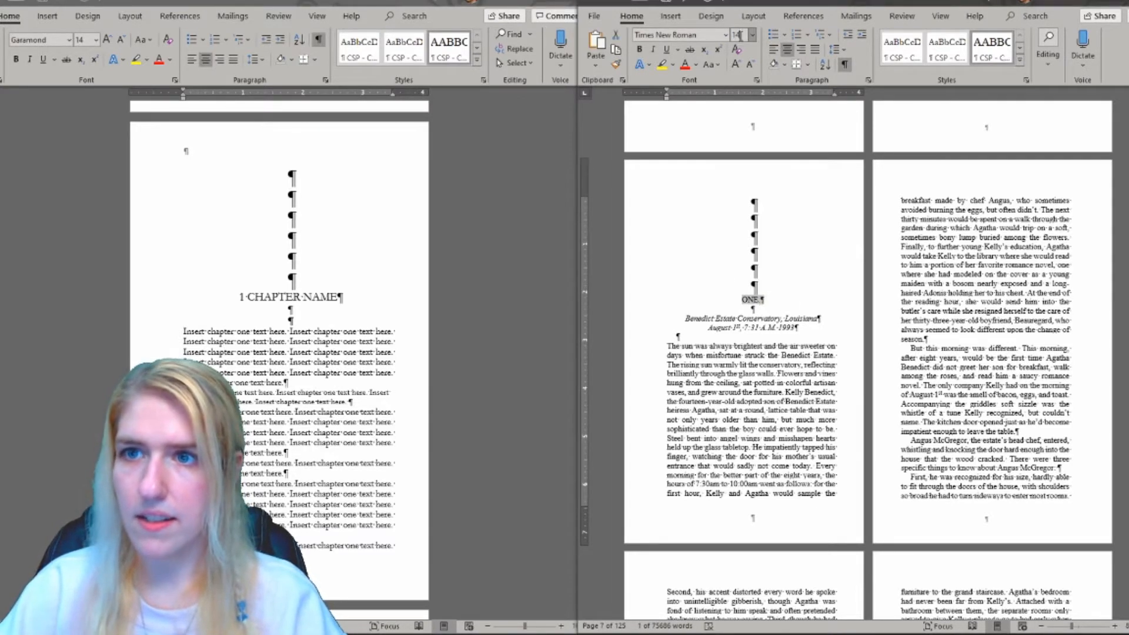
{"action": "type", "text": "14"}
{"action": "key", "text": "Return"}
{"action": "key", "text": "Right"}
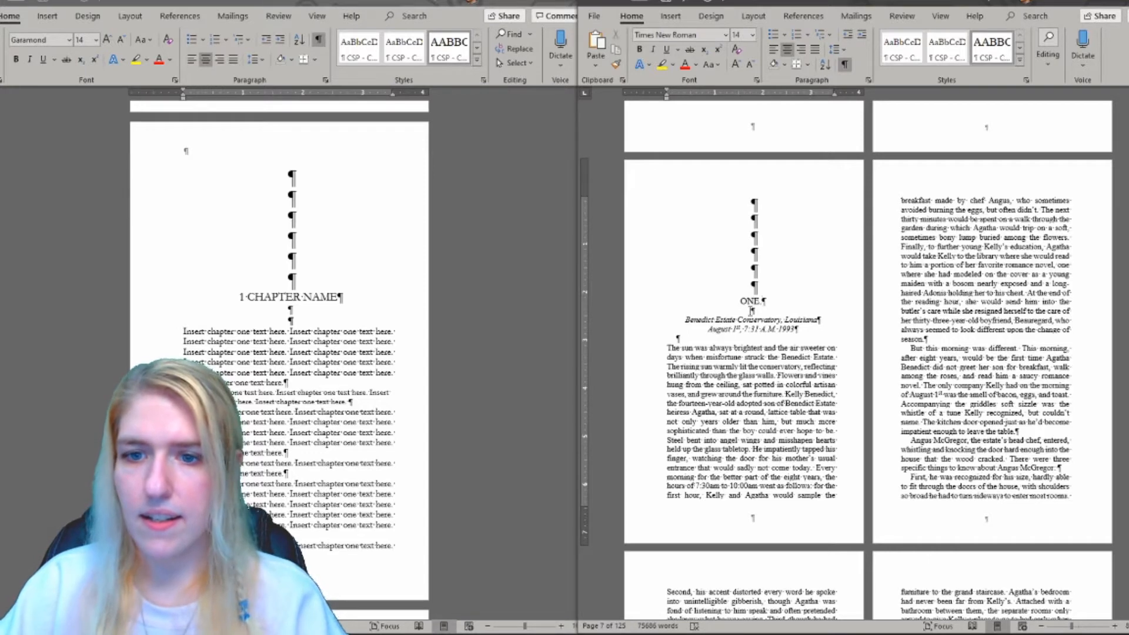
Step: Check the lines below ONE and toggle formatting marks to preview the page
{"action": "left_click", "coordinate": [752, 312]}
{"action": "scroll", "coordinate": [753, 294], "scroll_direction": "down", "scroll_amount": 2}
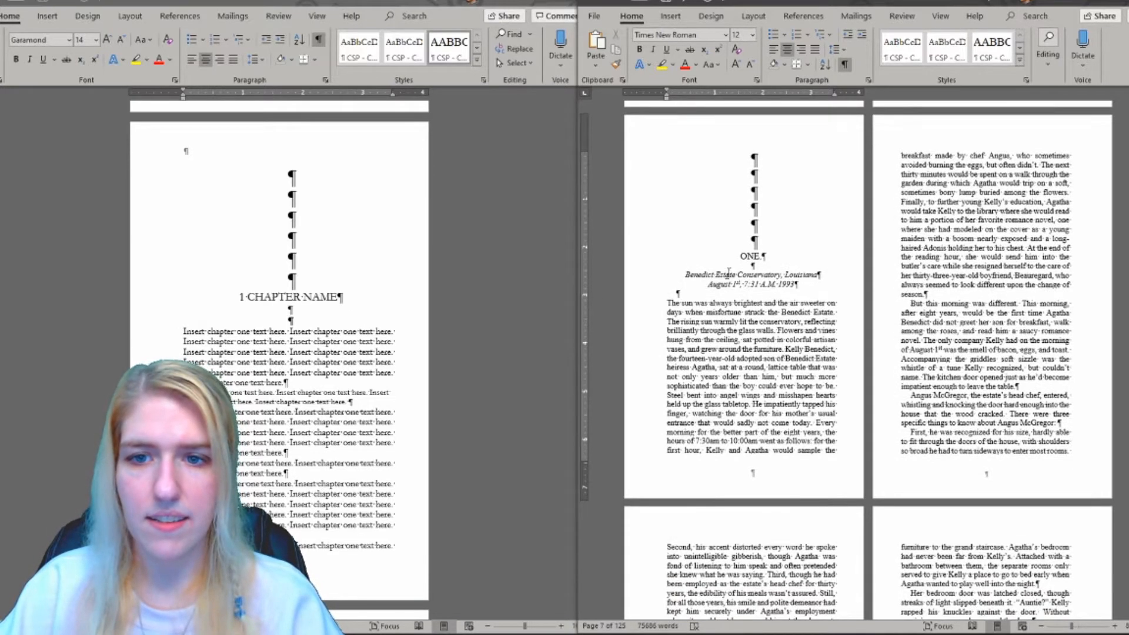
{"action": "left_click", "coordinate": [742, 275]}
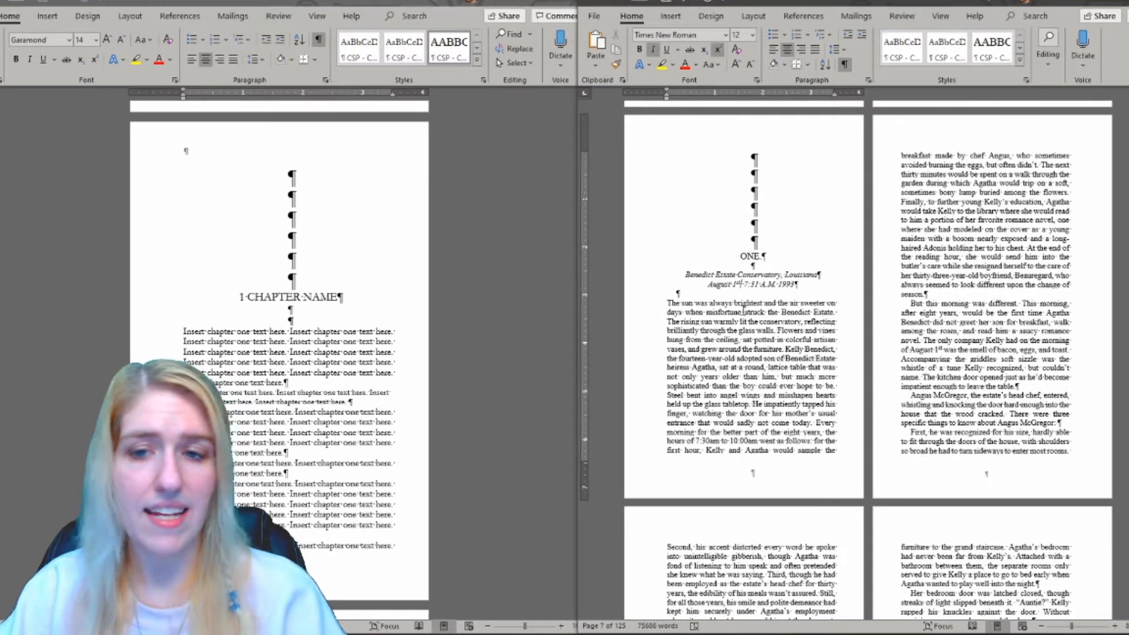
{"action": "left_click", "coordinate": [844, 64]}
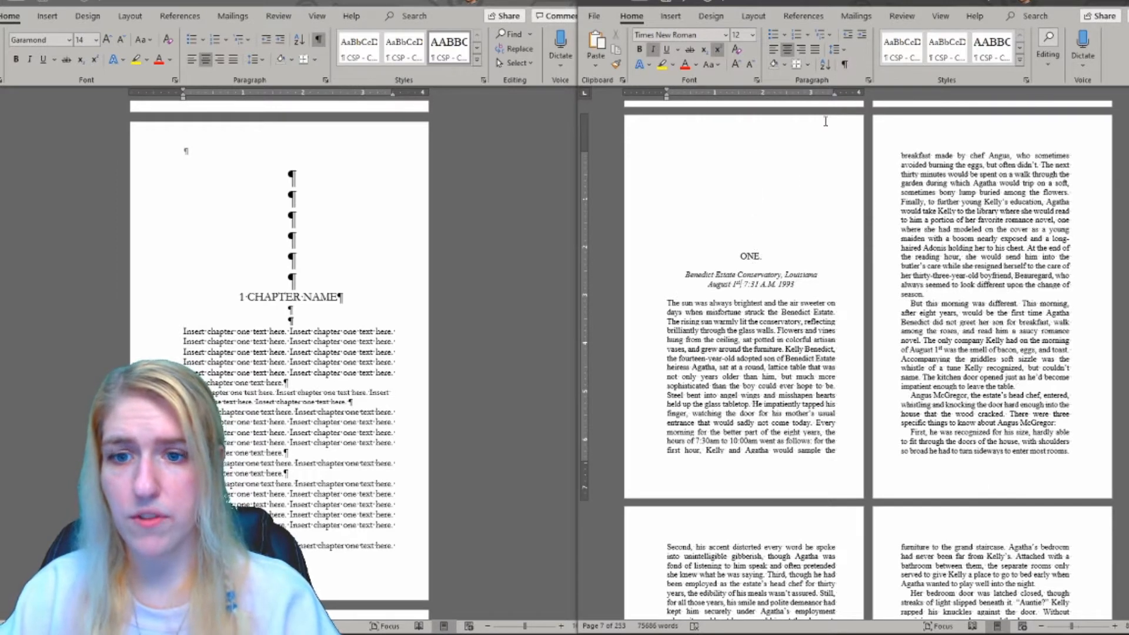
{"action": "left_click", "coordinate": [716, 362]}
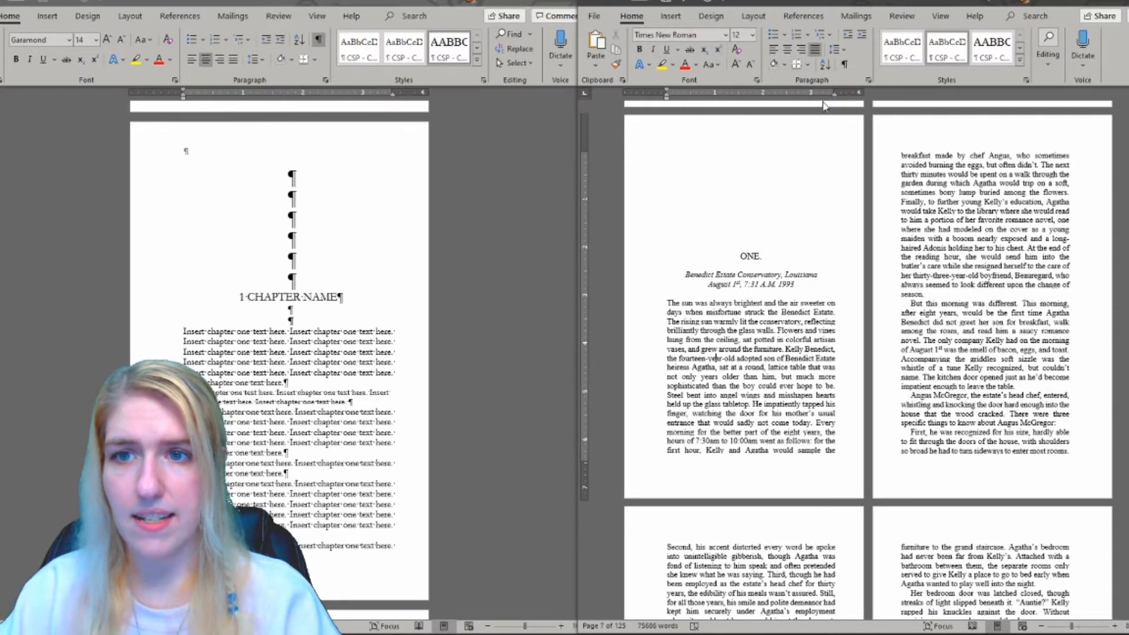
{"action": "left_click", "coordinate": [844, 64]}
{"action": "left_click_drag", "start_coordinate": [184, 352], "coordinate": [186, 459]}
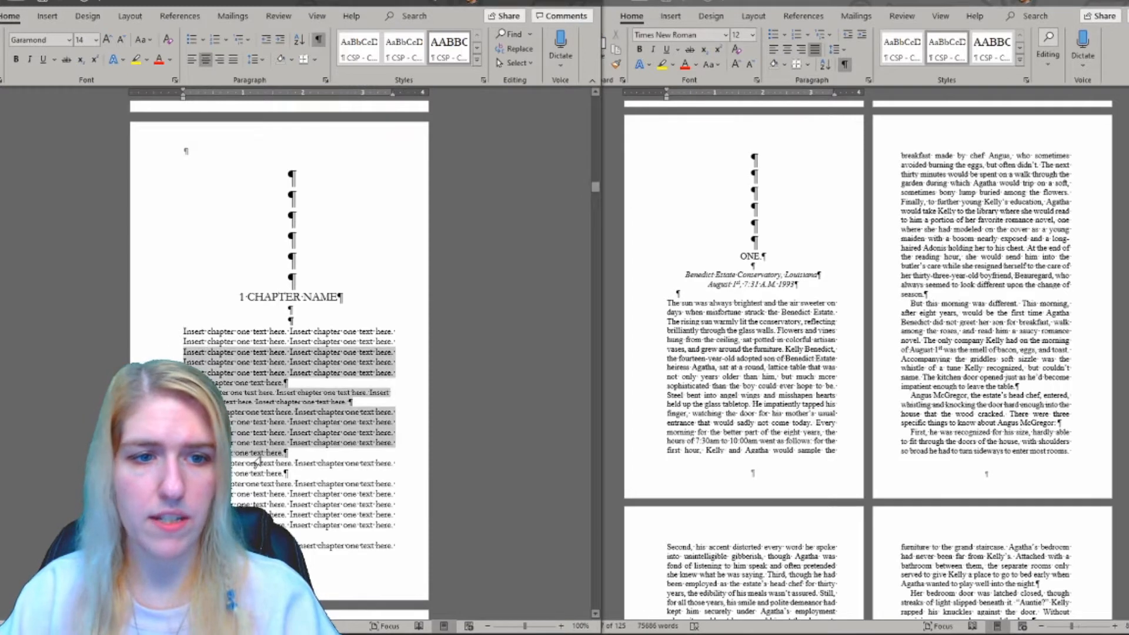
Step: Inspect the font size and paragraphs of the template's sample body text
{"action": "left_click", "coordinate": [201, 363]}
{"action": "left_click_drag", "start_coordinate": [172, 338], "coordinate": [194, 372]}
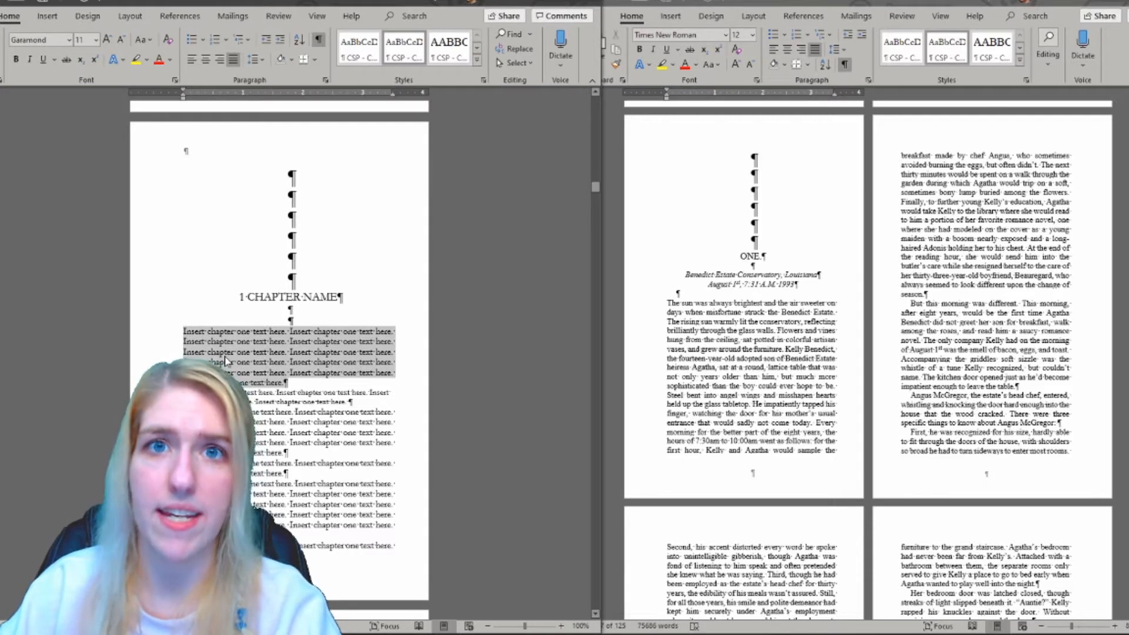
{"action": "left_click_drag", "start_coordinate": [191, 412], "coordinate": [232, 510]}
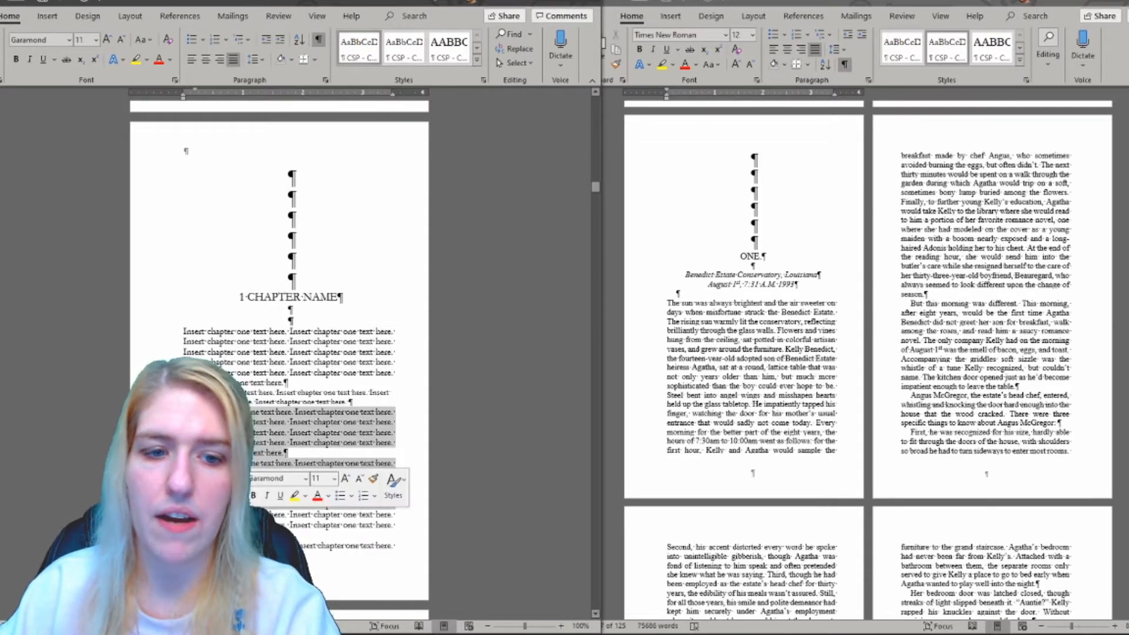
{"action": "left_click", "coordinate": [218, 452]}
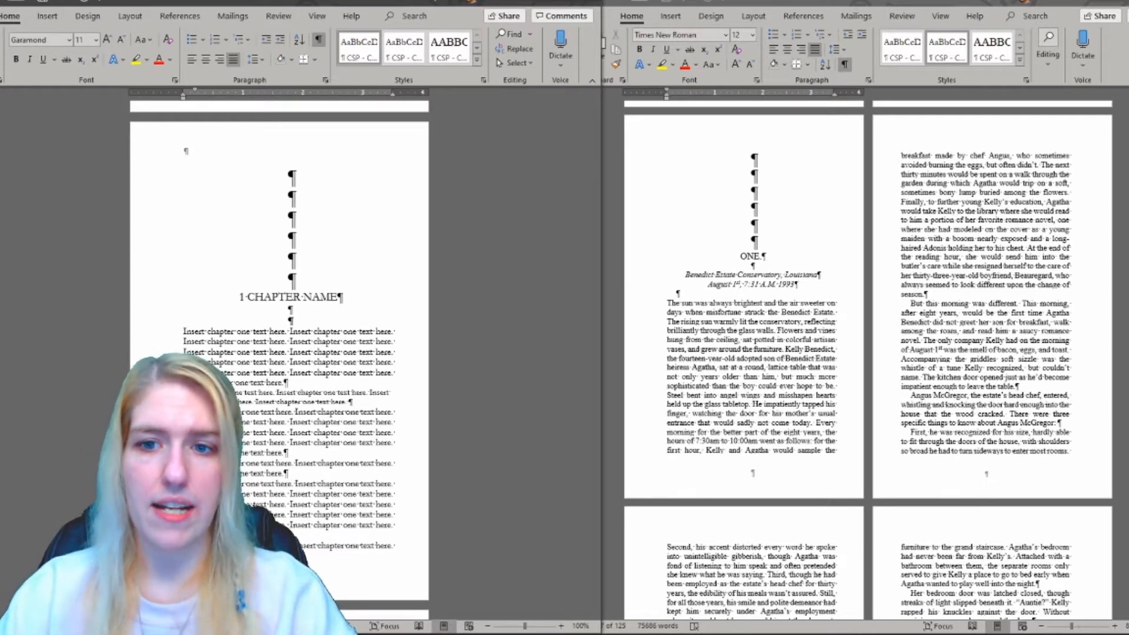
Step: Check the first-line indent of chapter one's first body paragraph in the manuscript
{"action": "left_click", "coordinate": [781, 268]}
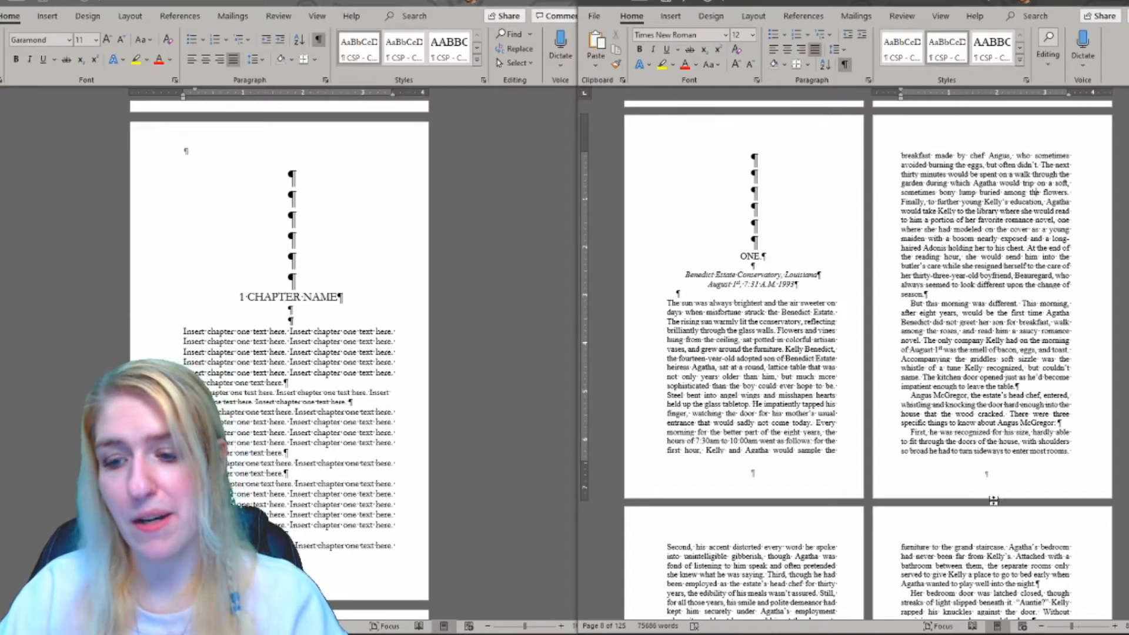
{"action": "scroll", "coordinate": [662, 308], "scroll_direction": "down", "scroll_amount": 1}
{"action": "left_click_drag", "start_coordinate": [661, 283], "coordinate": [835, 422]}
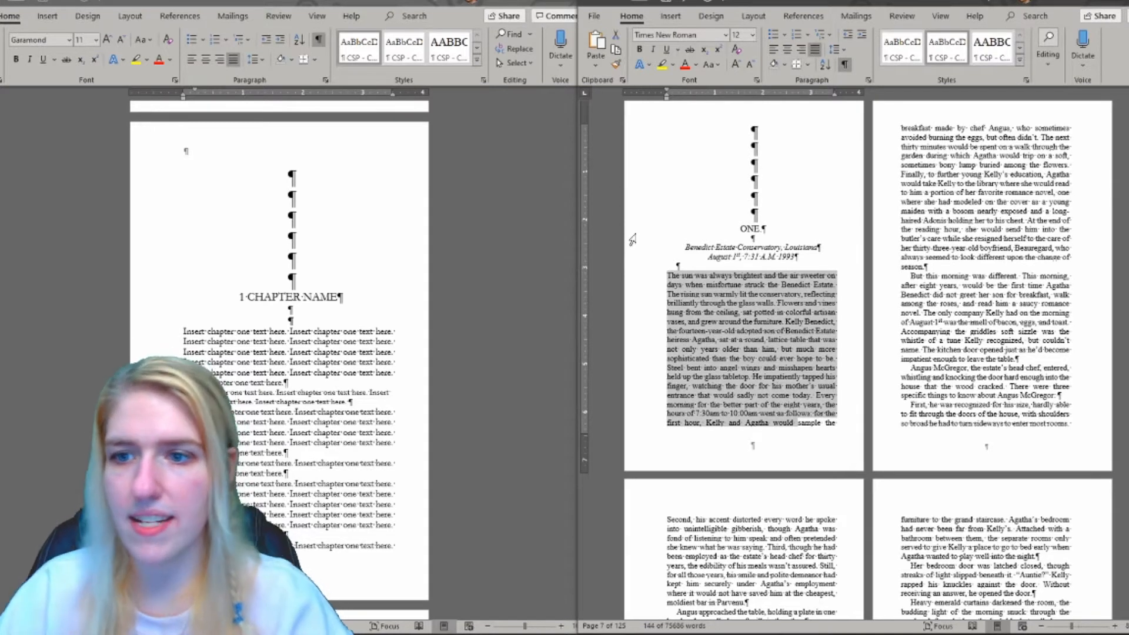
{"action": "key", "text": "shift+Down"}
{"action": "key", "text": "shift+Down"}
{"action": "key", "text": "shift+Down"}
{"action": "key", "text": "shift+Down"}
{"action": "key", "text": "shift+Down"}
{"action": "key", "text": "shift+Down"}
{"action": "key", "text": "shift+Down"}
{"action": "key", "text": "shift+Down"}
{"action": "key", "text": "shift+Down"}
{"action": "key", "text": "shift+Down"}
{"action": "key", "text": "shift+Down"}
{"action": "key", "text": "shift+Down"}
{"action": "key", "text": "shift+Down"}
{"action": "key", "text": "shift+Down"}
{"action": "key", "text": "shift+Down"}
{"action": "key", "text": "shift+Down"}
{"action": "key", "text": "shift+Down"}
{"action": "key", "text": "shift+Down"}
{"action": "key", "text": "shift+Down"}
{"action": "key", "text": "shift+Down"}
{"action": "left_click", "coordinate": [959, 265]}
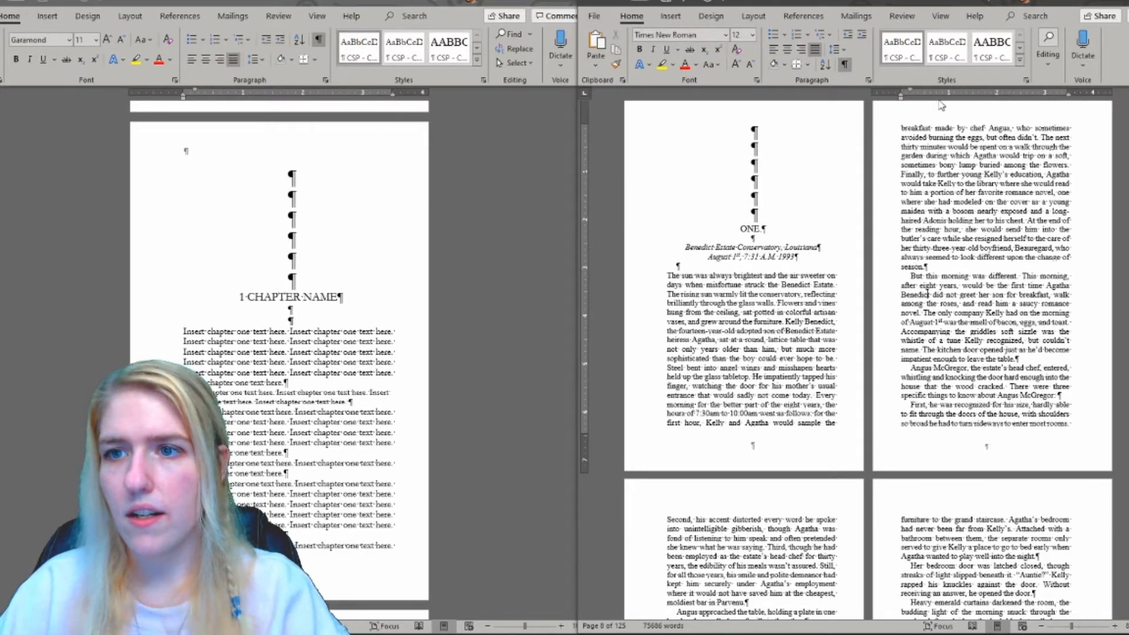
{"action": "double_click", "coordinate": [910, 93]}
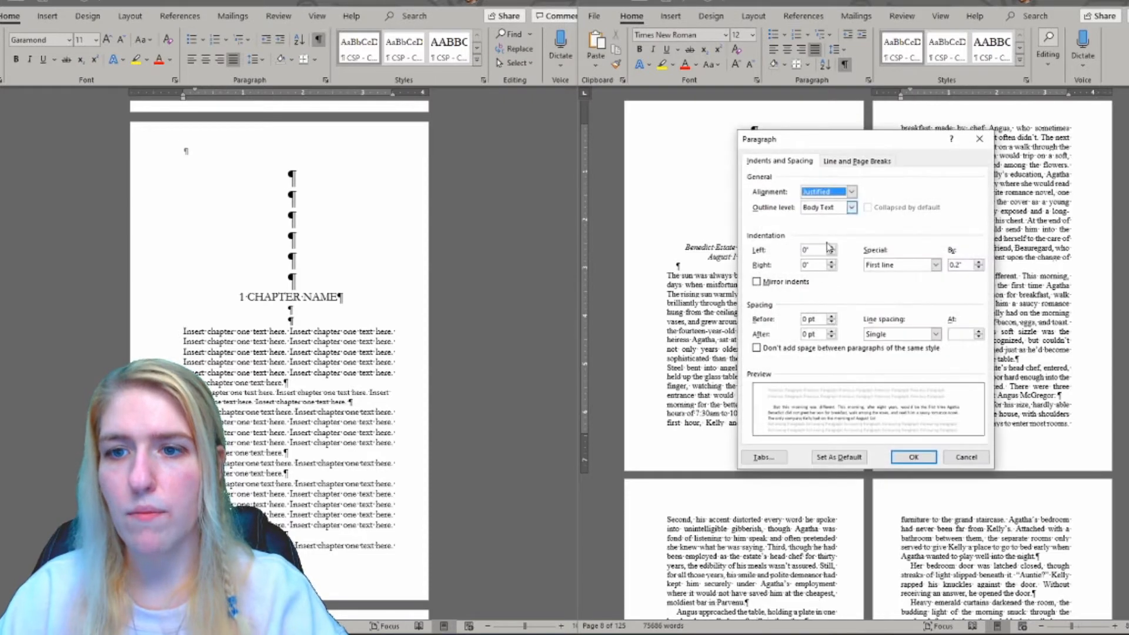
{"action": "left_click", "coordinate": [961, 265]}
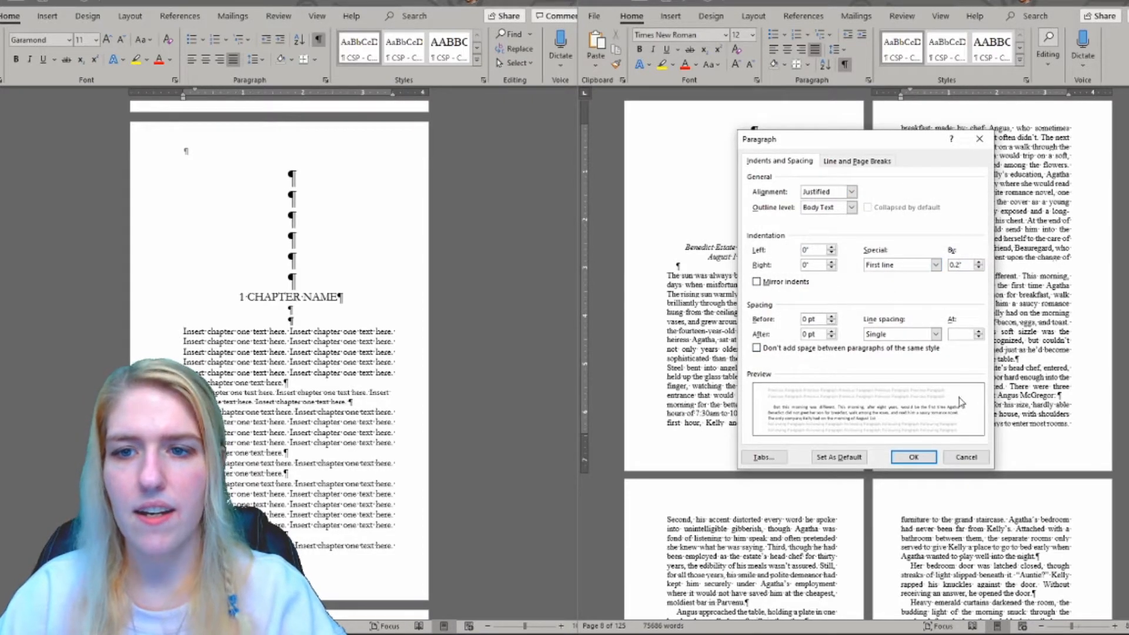
{"action": "key", "text": "Return"}
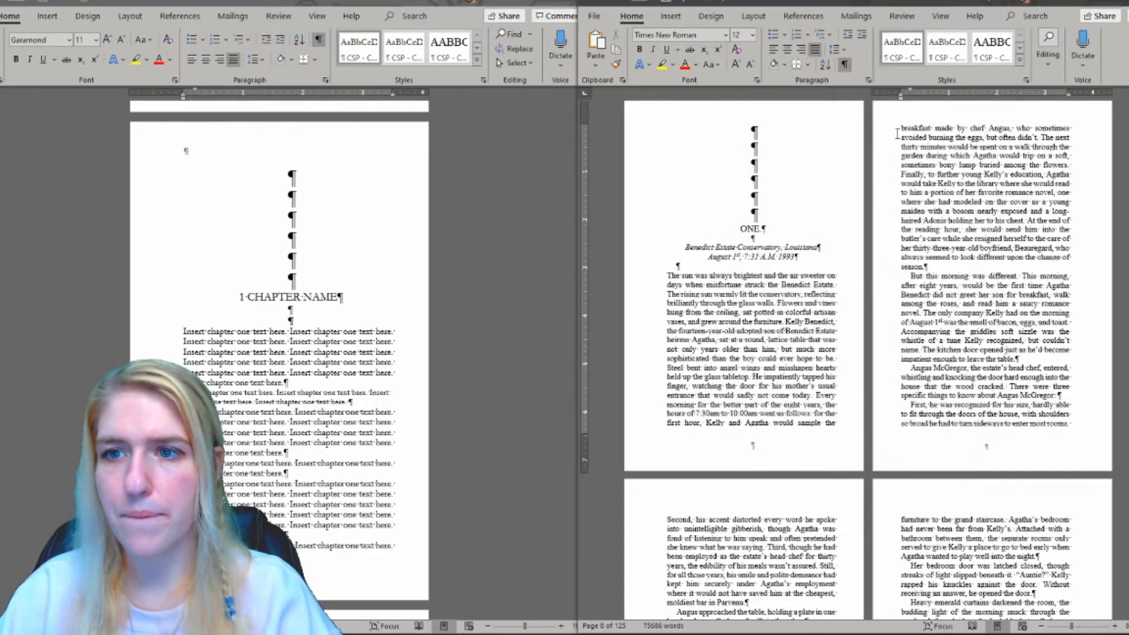
Step: Give text from "But this morning" to End of Section a 0.2" first-line indent
{"action": "left_click", "coordinate": [908, 275]}
{"action": "key", "text": "shift+Down"}
{"action": "key", "text": "shift+Down"}
{"action": "key", "text": "shift+Down"}
{"action": "key", "text": "shift+Down"}
{"action": "key", "text": "shift+Down"}
{"action": "key", "text": "shift+Down"}
{"action": "key", "text": "shift+Down"}
{"action": "key", "text": "shift+Down"}
{"action": "key", "text": "shift+Down"}
{"action": "key", "text": "shift+Down"}
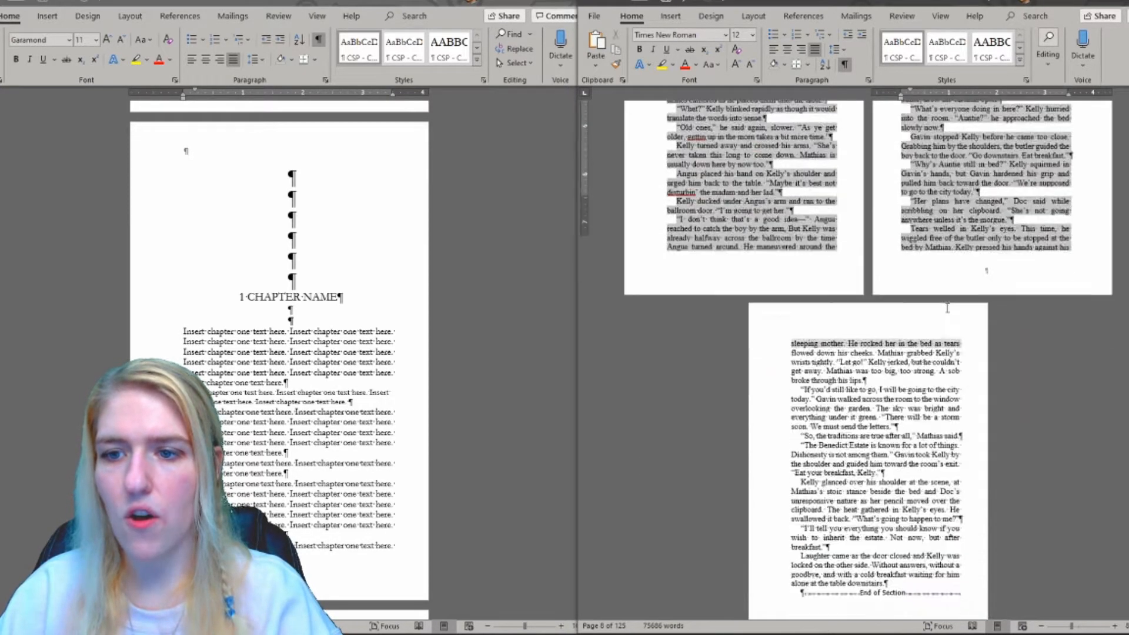
{"action": "scroll", "coordinate": [948, 303], "scroll_direction": "down", "scroll_amount": 3}
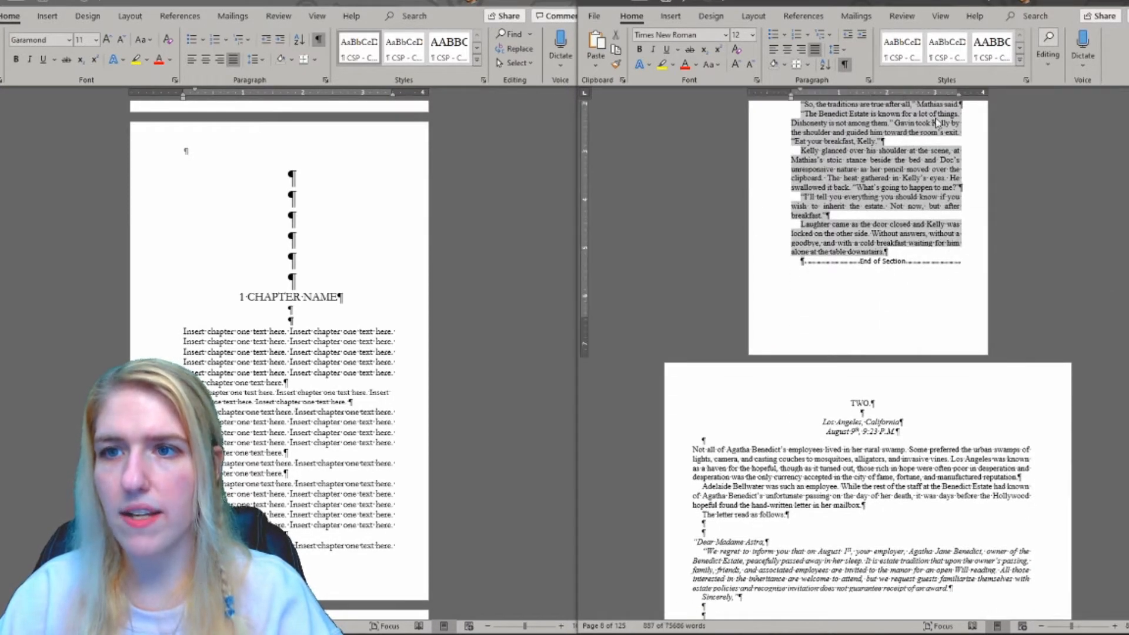
{"action": "left_click", "coordinate": [669, 16]}
{"action": "left_click", "coordinate": [633, 16]}
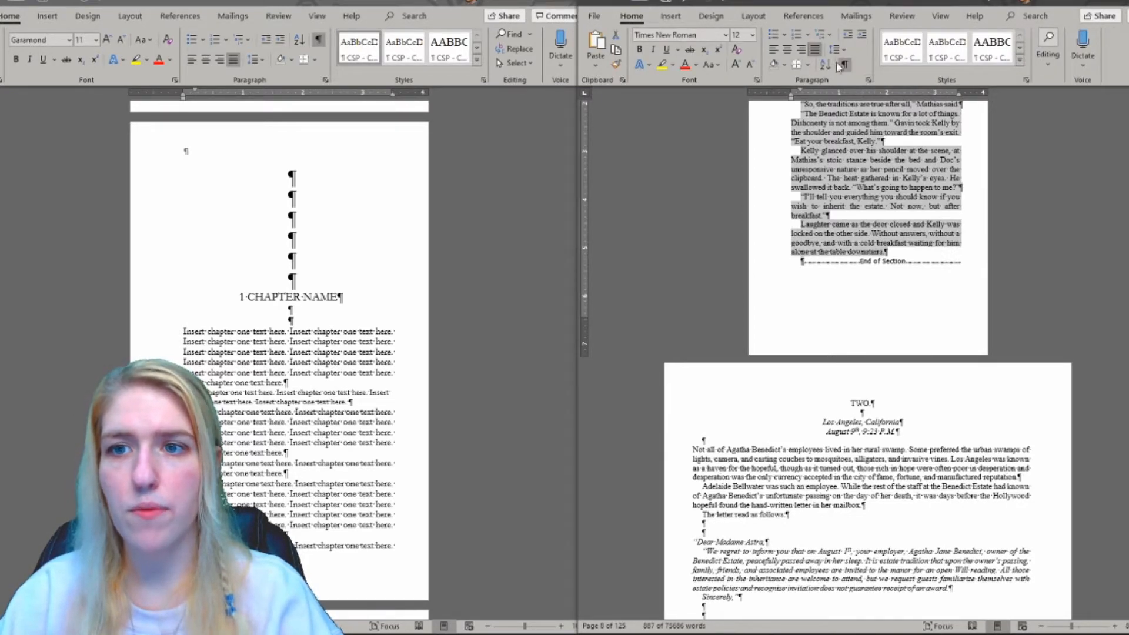
{"action": "left_click", "coordinate": [868, 81]}
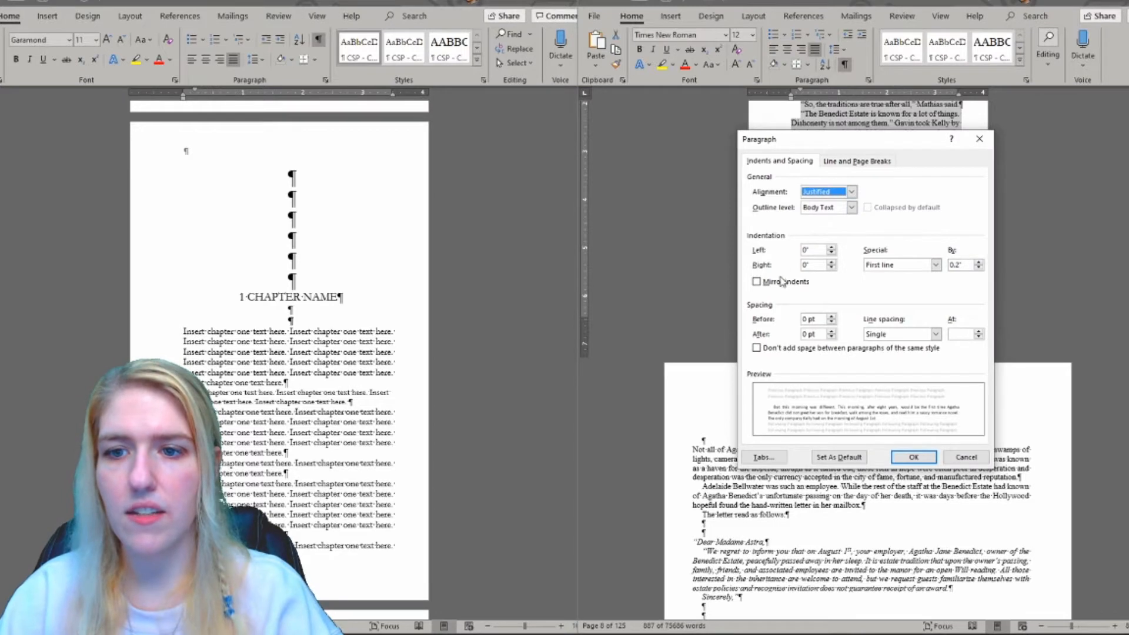
{"action": "left_click", "coordinate": [898, 265]}
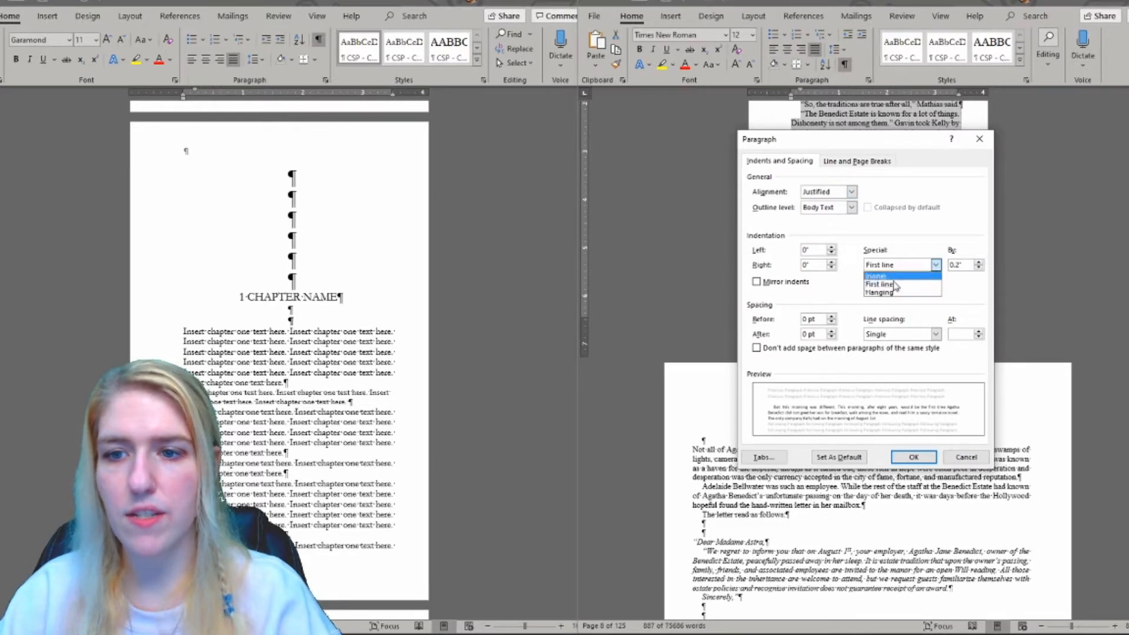
{"action": "left_click", "coordinate": [894, 284]}
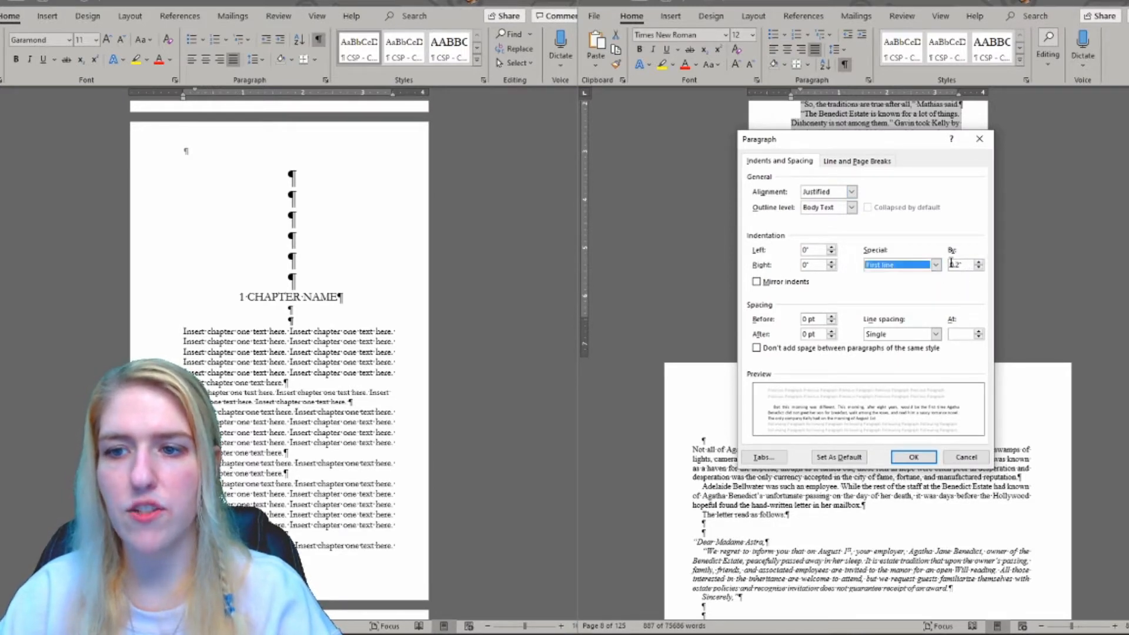
{"action": "left_click", "coordinate": [912, 458]}
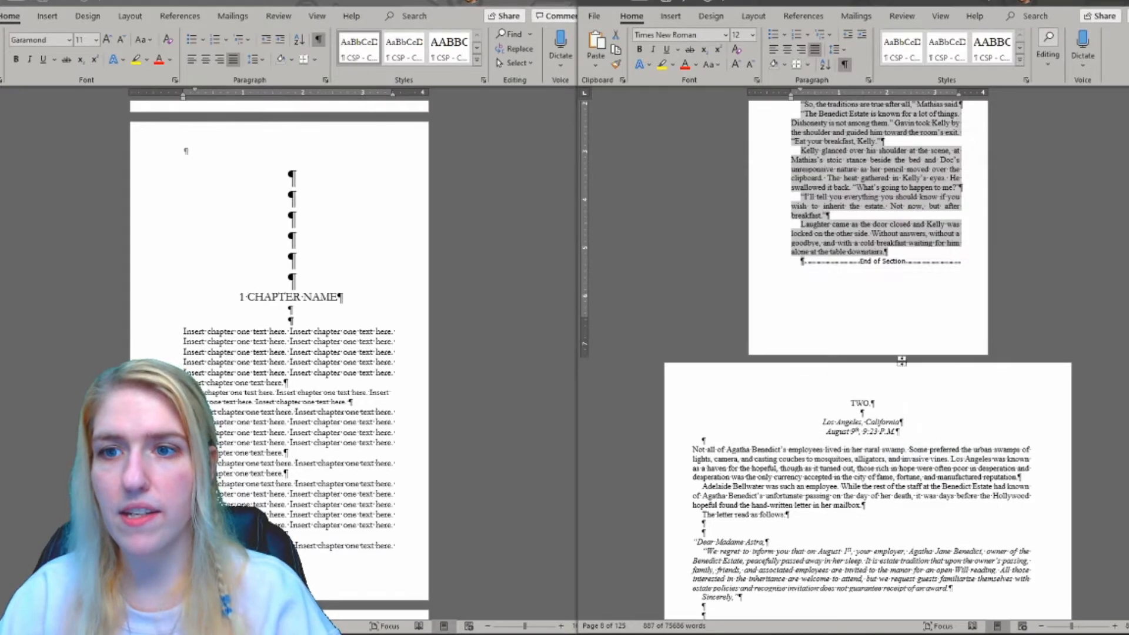
Step: Clear the current text selection and scroll down through the manuscript toward chapter TWO
{"action": "scroll", "coordinate": [876, 276], "scroll_direction": "down", "scroll_amount": 3}
{"action": "left_click", "coordinate": [890, 193]}
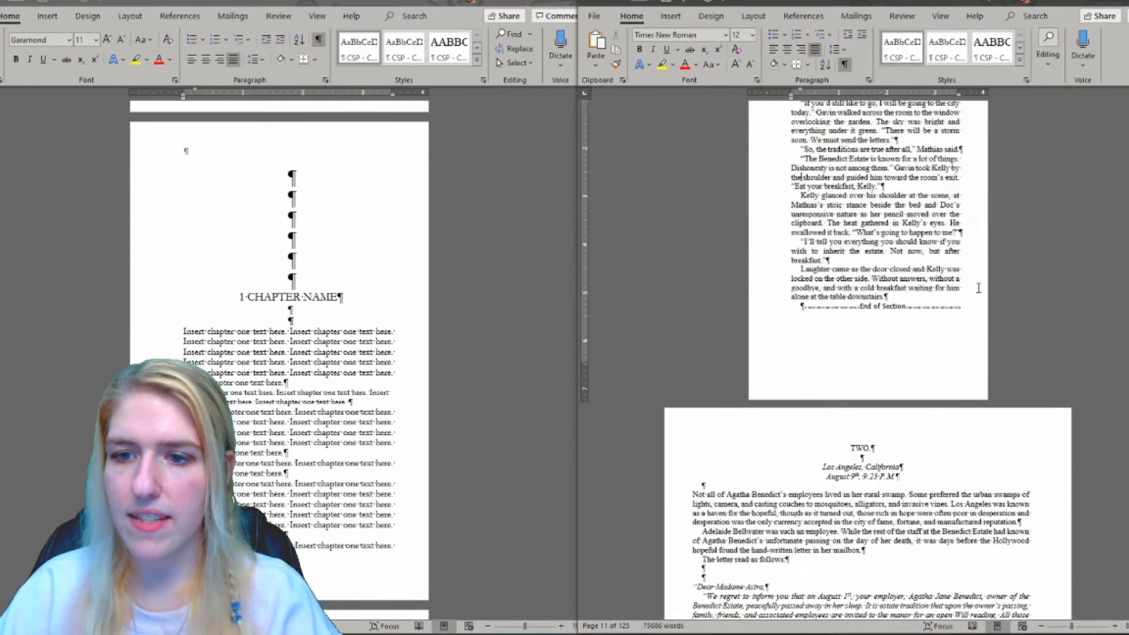
{"action": "scroll", "coordinate": [891, 235], "scroll_direction": "down", "scroll_amount": 5}
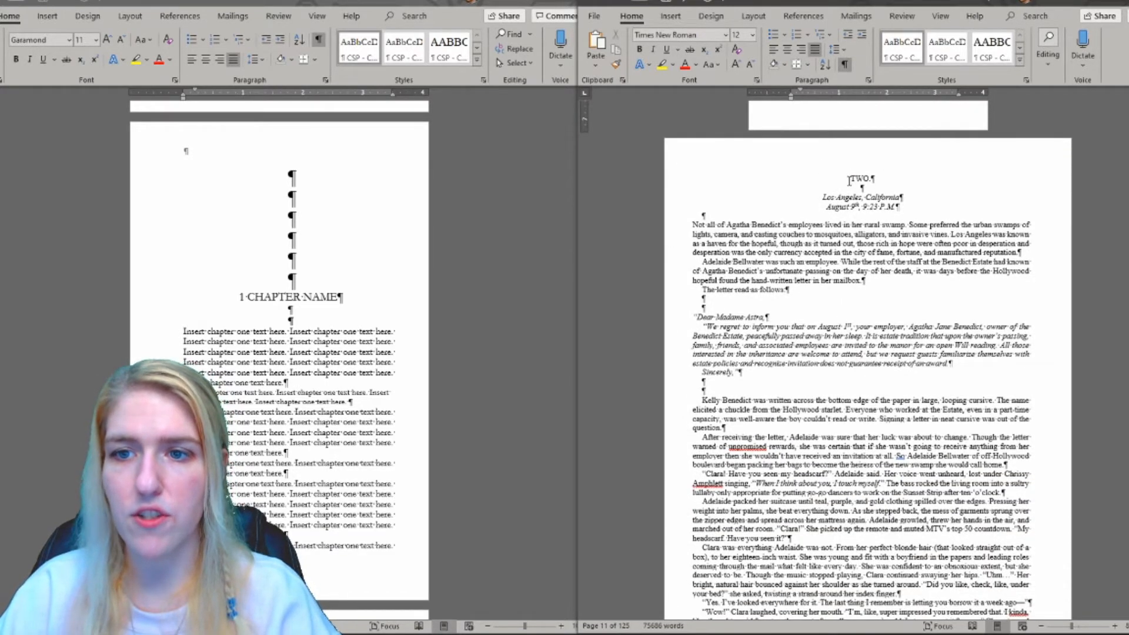
{"action": "scroll", "coordinate": [852, 180], "scroll_direction": "up", "scroll_amount": 7}
{"action": "scroll", "coordinate": [861, 181], "scroll_direction": "down", "scroll_amount": 6}
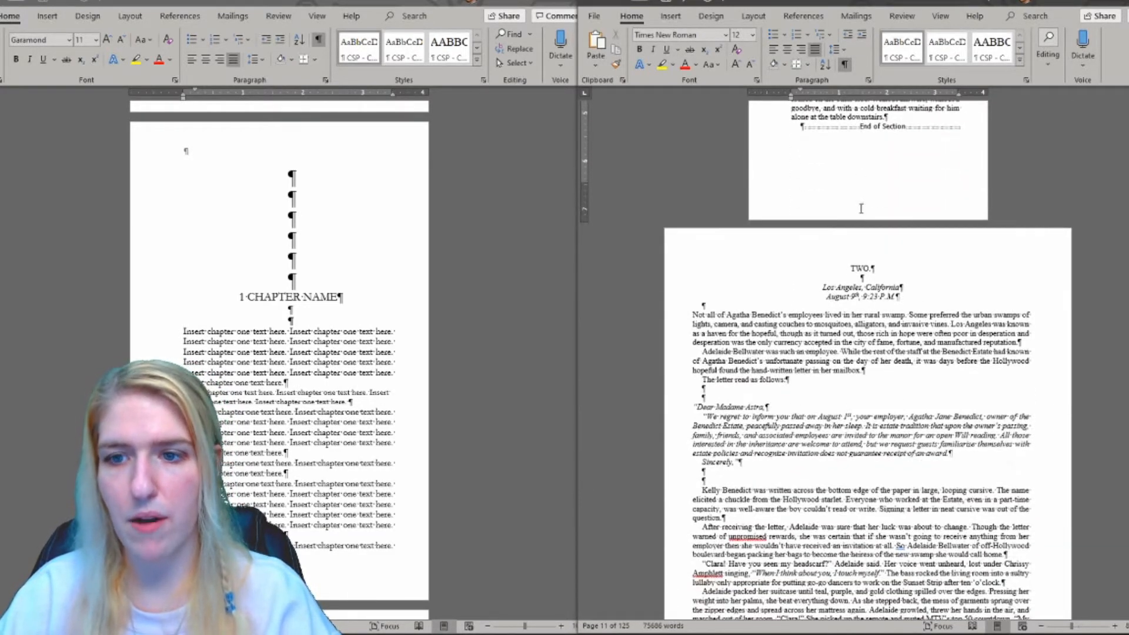
{"action": "scroll", "coordinate": [861, 181], "scroll_direction": "down", "scroll_amount": 3}
{"action": "scroll", "coordinate": [920, 171], "scroll_direction": "up", "scroll_amount": 8}
{"action": "scroll", "coordinate": [921, 170], "scroll_direction": "down", "scroll_amount": 5}
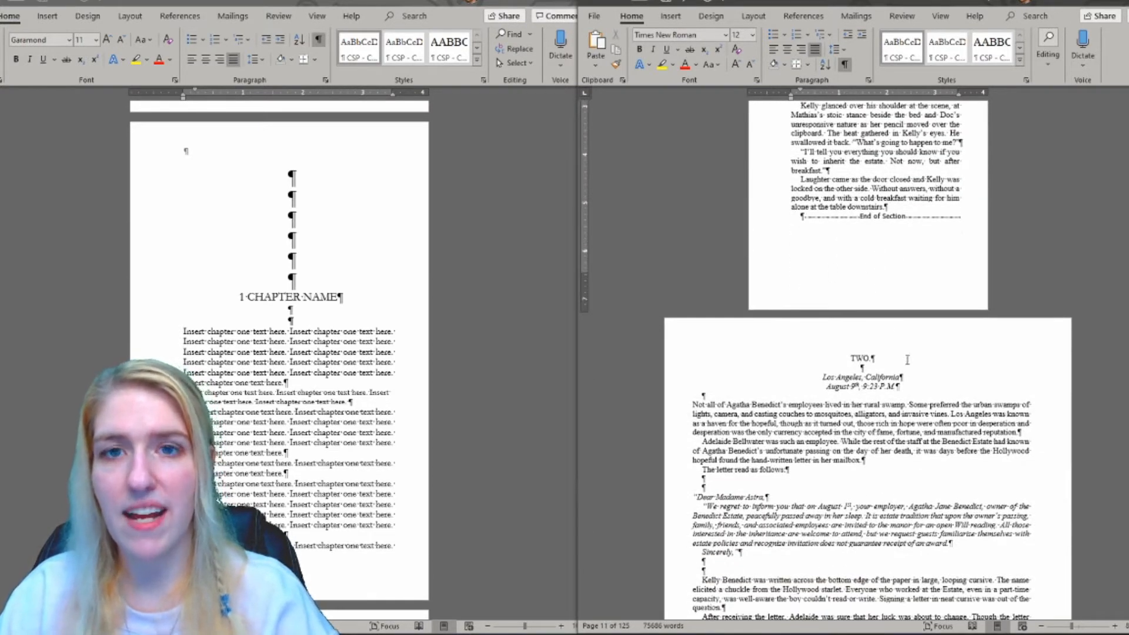
{"action": "scroll", "coordinate": [863, 355], "scroll_direction": "down", "scroll_amount": 2}
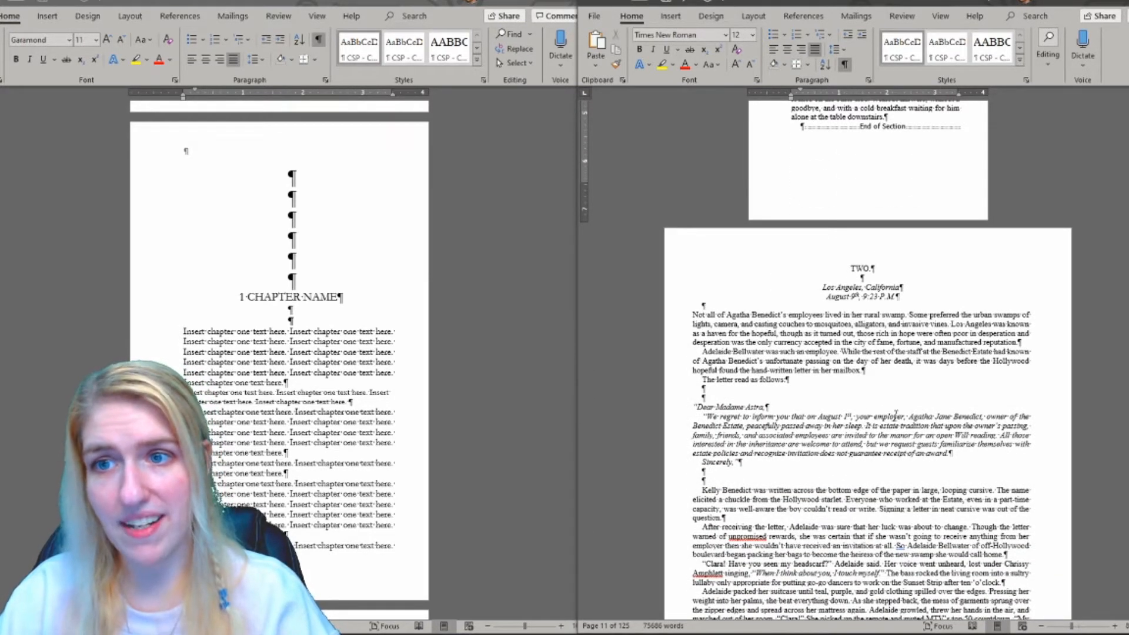
Step: Select everything from the chapter TWO heading to the end of the document with Ctrl+Shift+End
{"action": "left_click", "coordinate": [814, 284]}
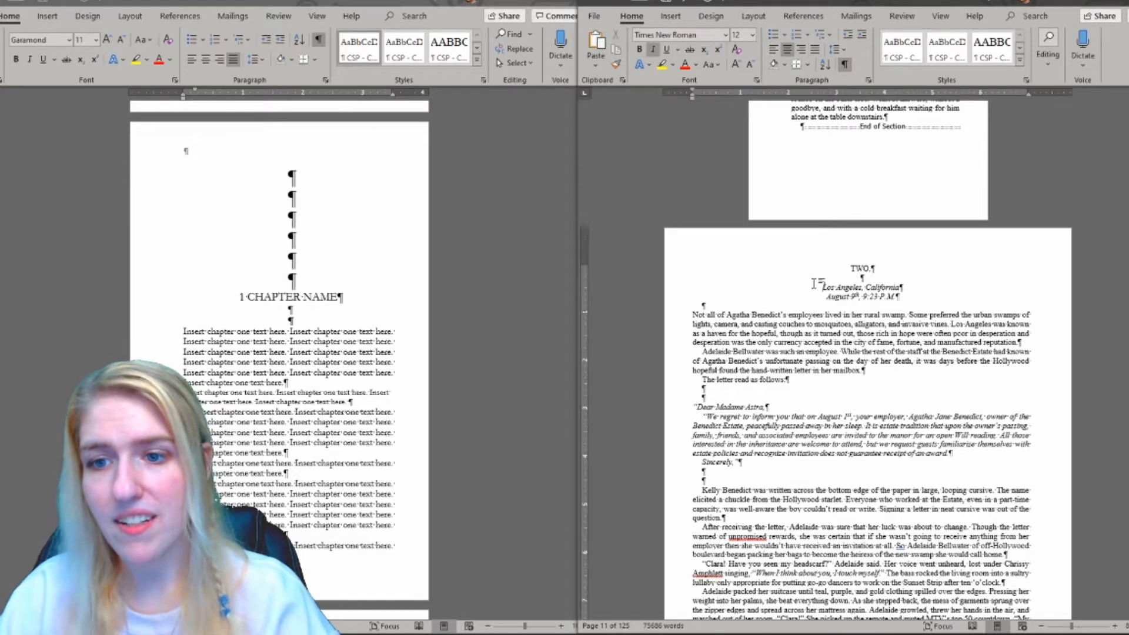
{"action": "left_click", "coordinate": [814, 284]}
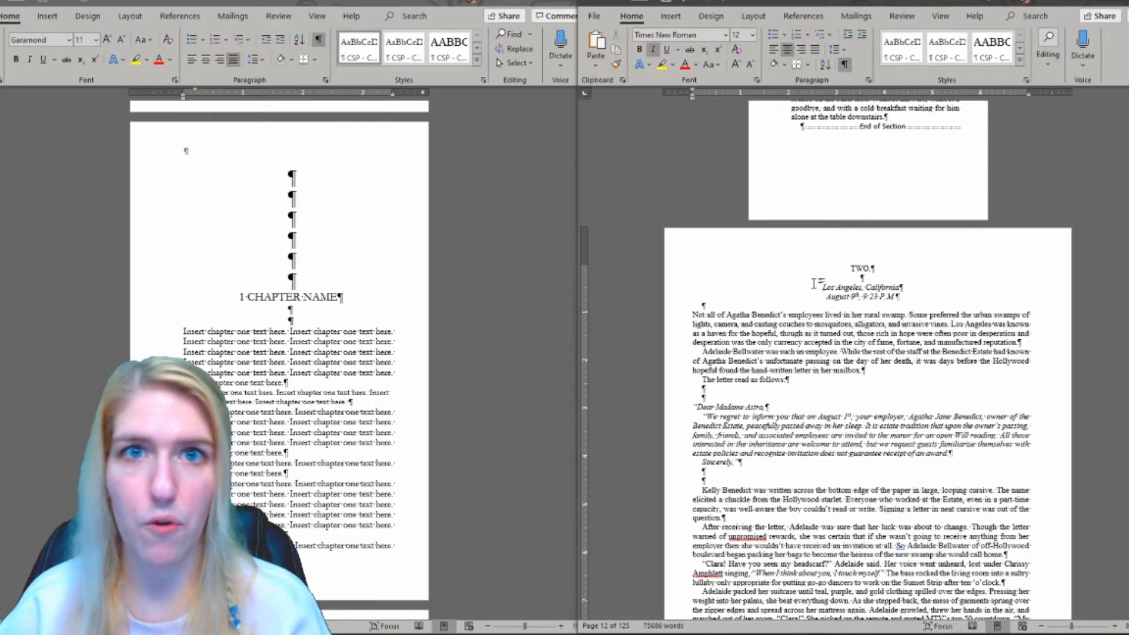
{"action": "scroll", "coordinate": [844, 277], "scroll_direction": "down", "scroll_amount": 3}
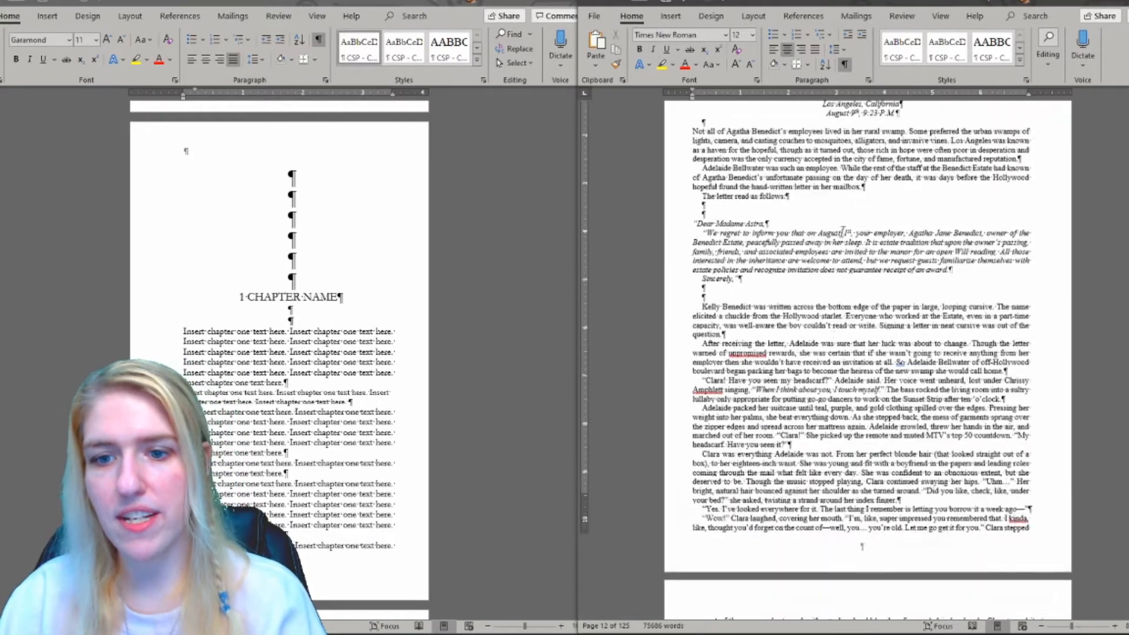
{"action": "scroll", "coordinate": [841, 353], "scroll_direction": "up", "scroll_amount": 5}
{"action": "left_click", "coordinate": [840, 357]}
{"action": "key", "text": "ctrl+shift+End"}
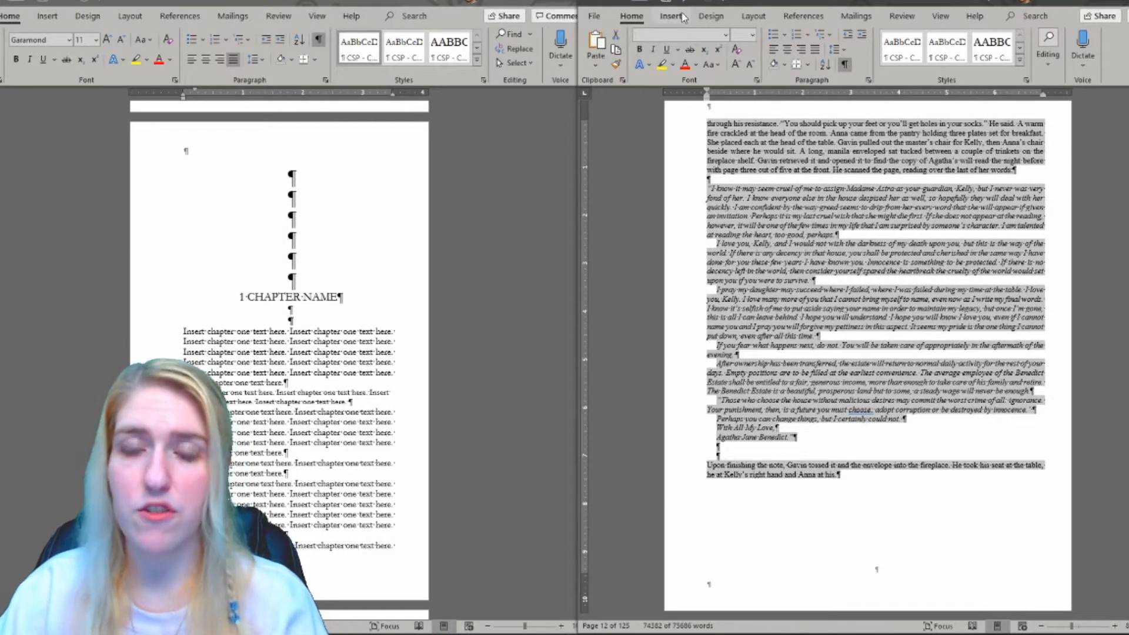
{"action": "left_click", "coordinate": [664, 20]}
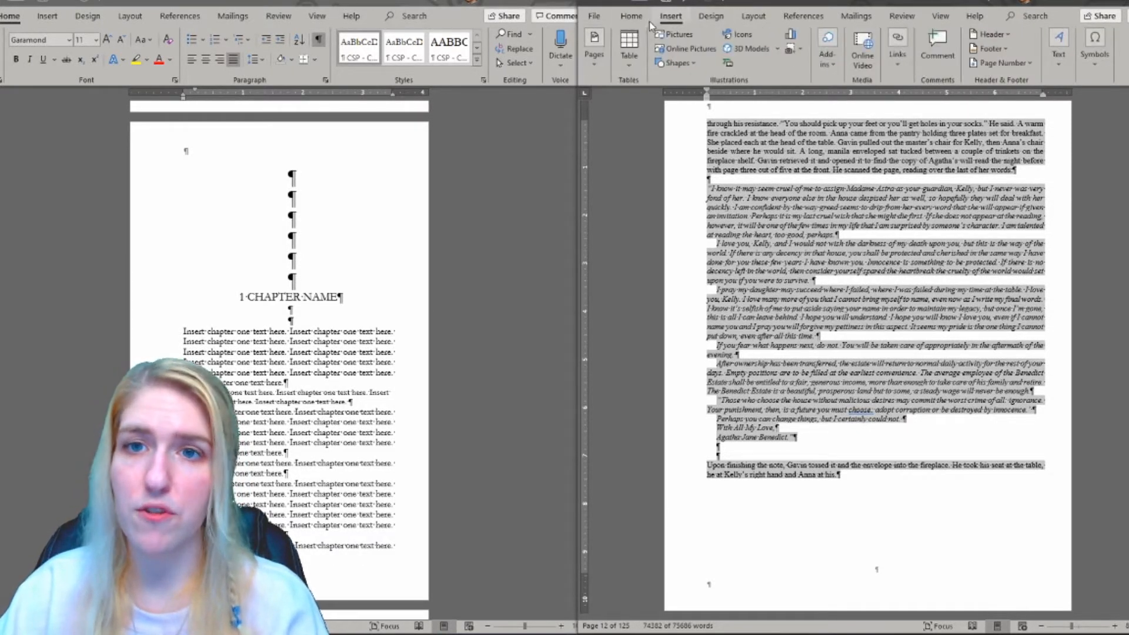
Step: In Page Setup, set a Custom paper size 5 inches wide by 8 inches high
{"action": "left_click", "coordinate": [712, 15]}
{"action": "left_click", "coordinate": [755, 17]}
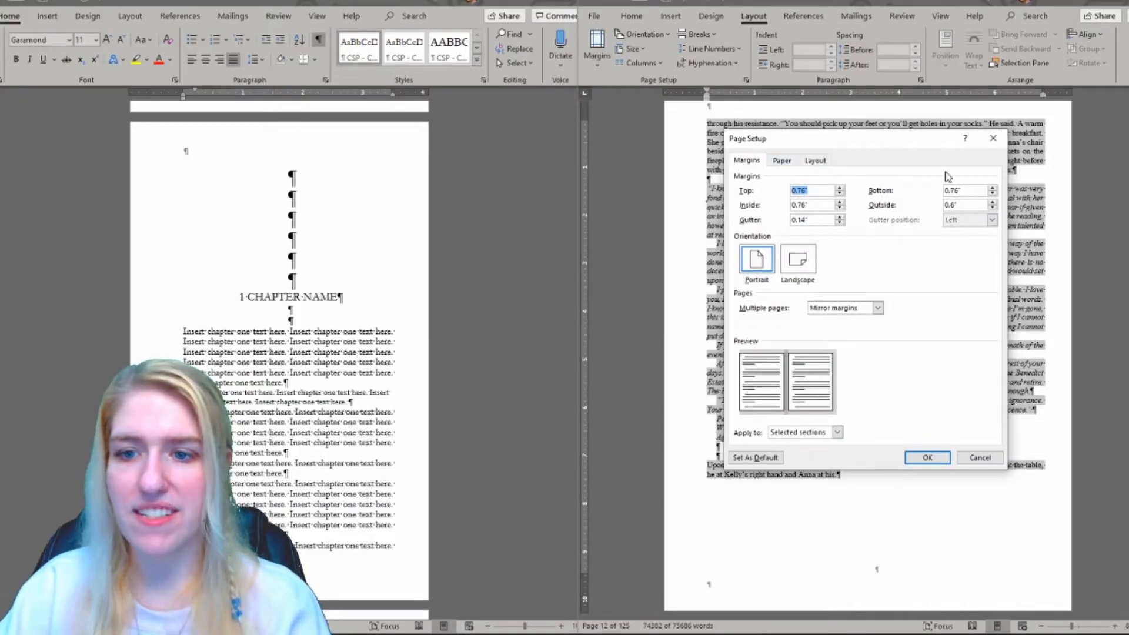
{"action": "left_click", "coordinate": [780, 163]}
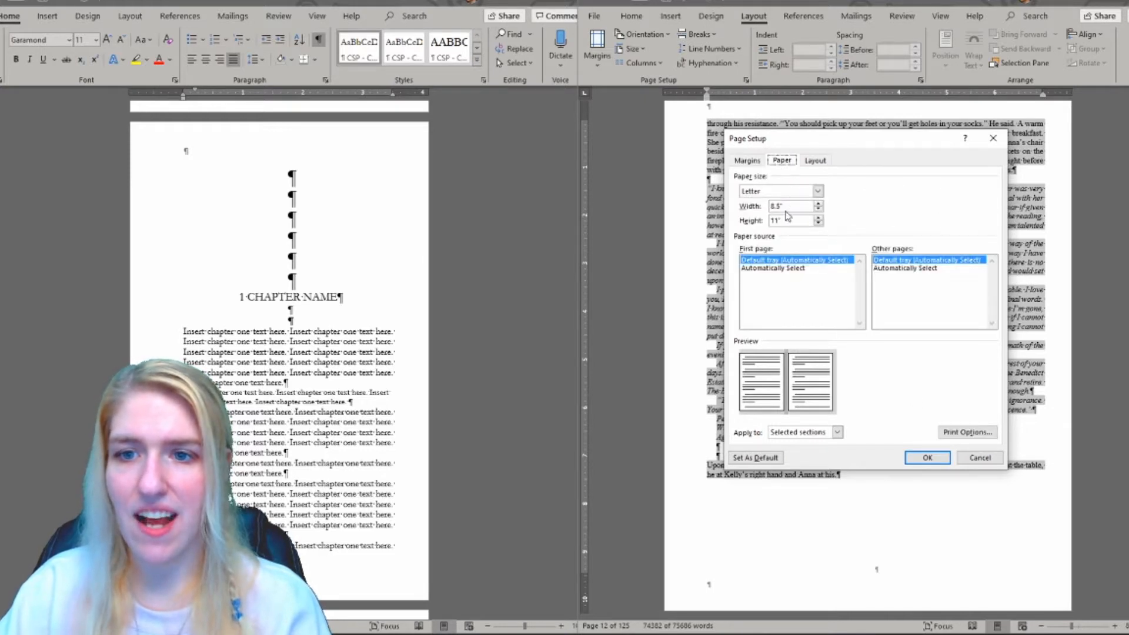
{"action": "left_click", "coordinate": [817, 191]}
{"action": "left_click", "coordinate": [776, 219]}
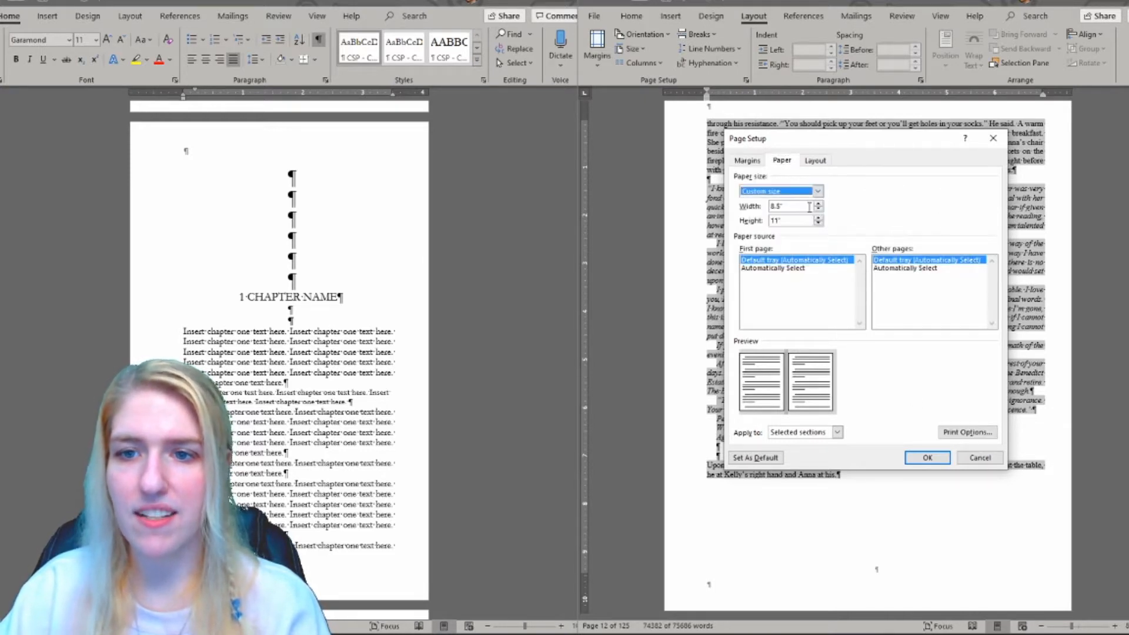
{"action": "key", "text": "Tab"}
{"action": "type", "text": "5"}
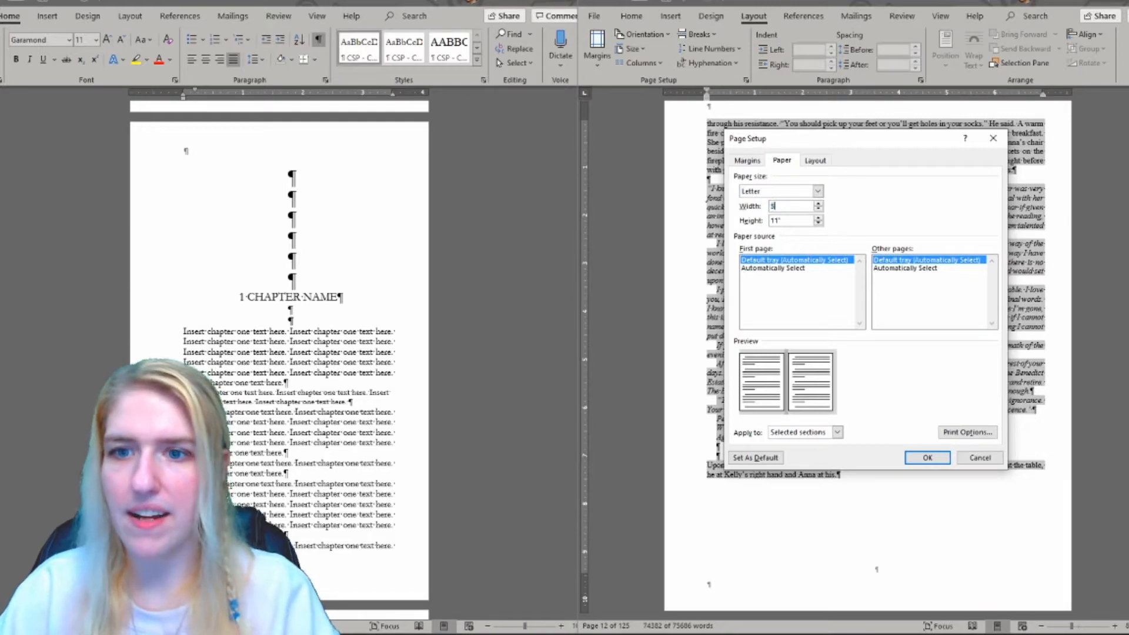
{"action": "key", "text": "Tab"}
{"action": "type", "text": "8"}
{"action": "left_click", "coordinate": [935, 457]}
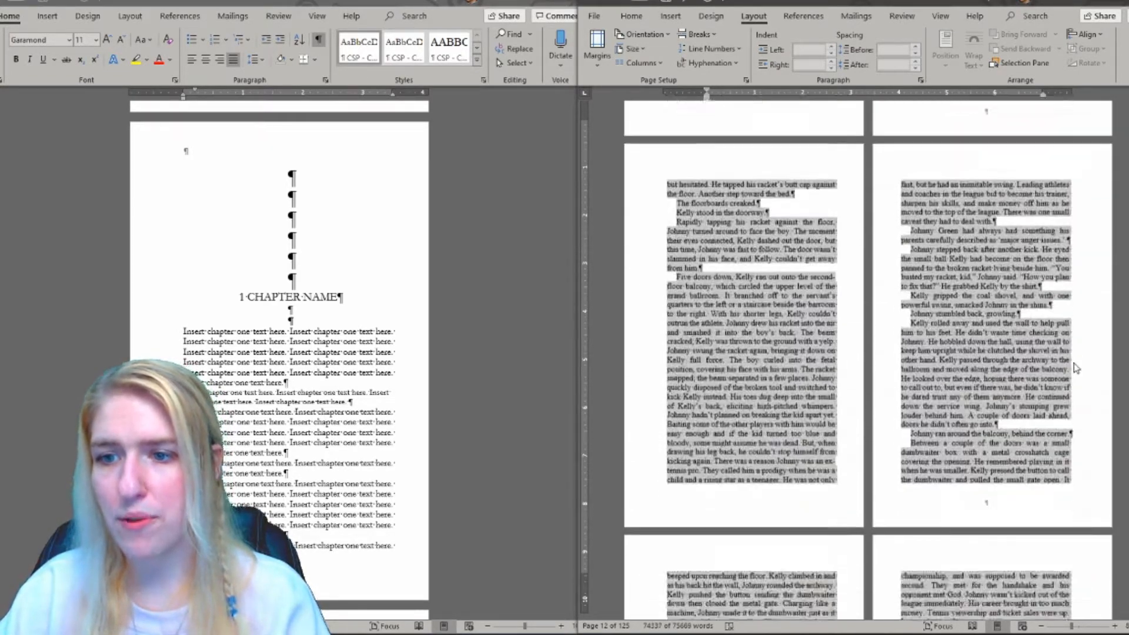
Step: Page back through the resized spreads to chapter ONE on page 5 and enter its footer
{"action": "scroll", "coordinate": [868, 358], "scroll_direction": "down", "scroll_amount": 5}
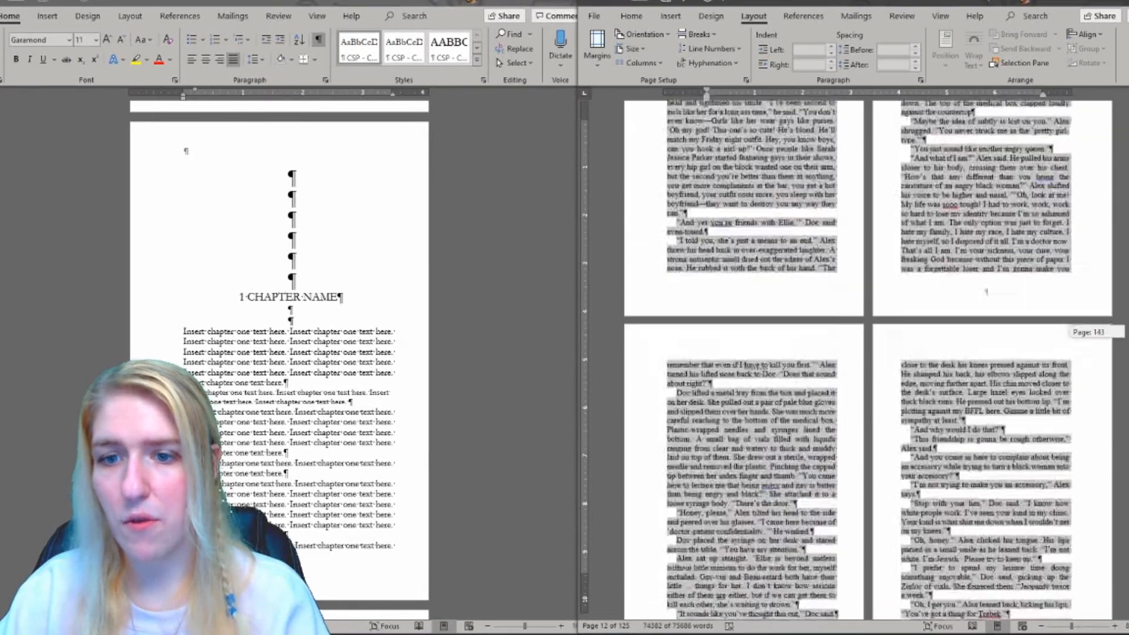
{"action": "scroll", "coordinate": [1126, 388], "scroll_direction": "down", "scroll_amount": 3}
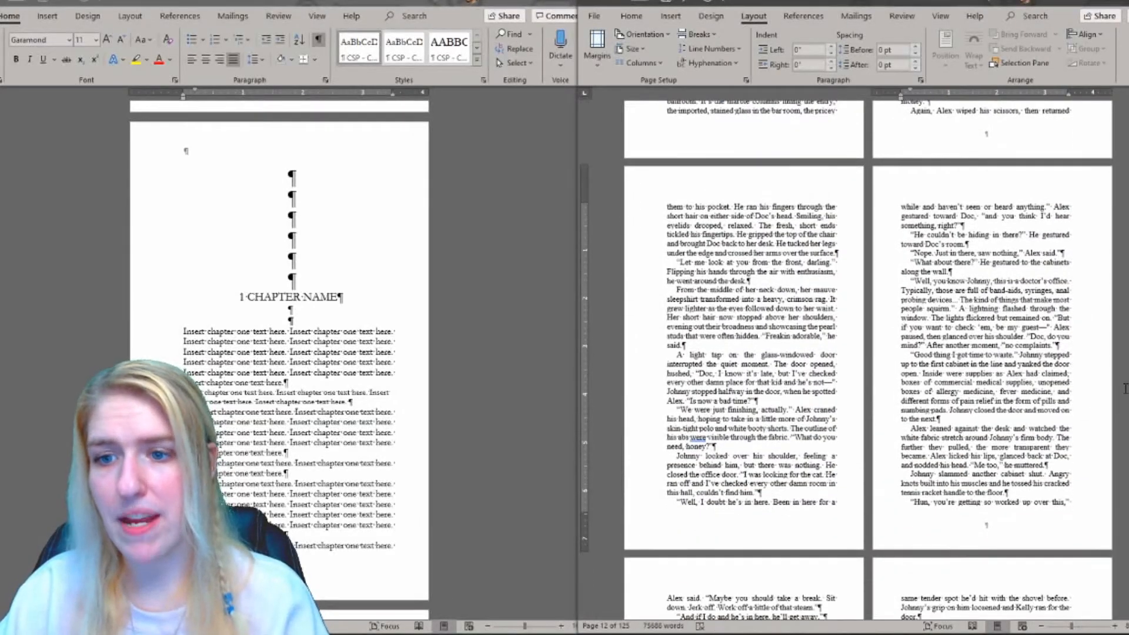
{"action": "left_click_drag", "start_coordinate": [1127, 376], "coordinate": [1127, 190]}
{"action": "scroll", "coordinate": [940, 241], "scroll_direction": "down", "scroll_amount": 4}
{"action": "scroll", "coordinate": [912, 246], "scroll_direction": "up", "scroll_amount": 9}
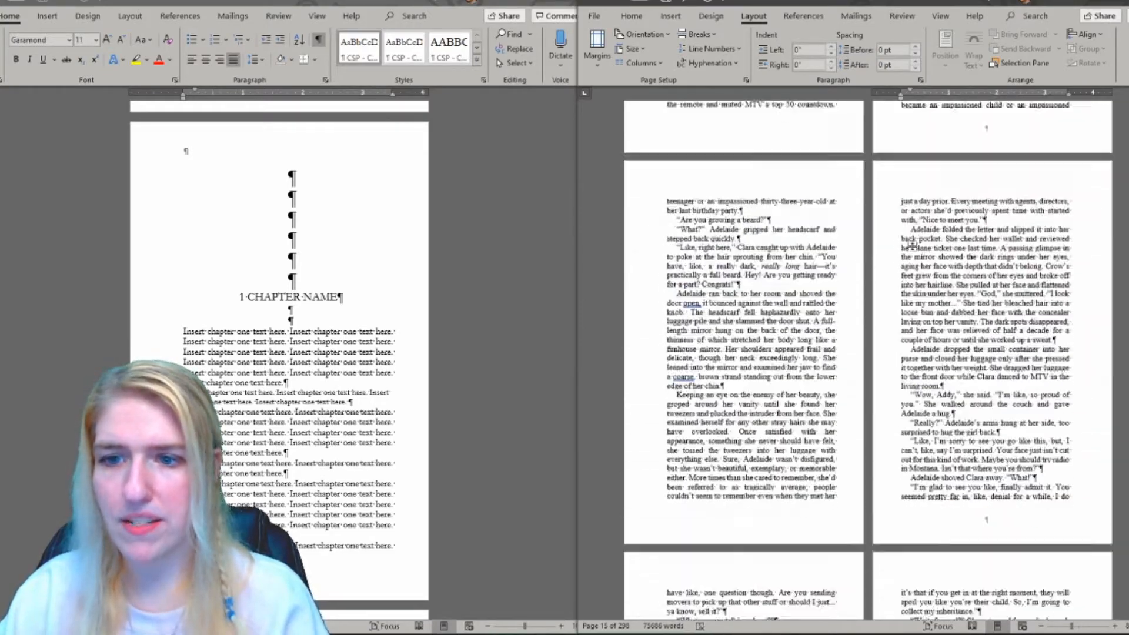
{"action": "scroll", "coordinate": [912, 247], "scroll_direction": "down", "scroll_amount": 1}
{"action": "scroll", "coordinate": [912, 246], "scroll_direction": "up", "scroll_amount": 4}
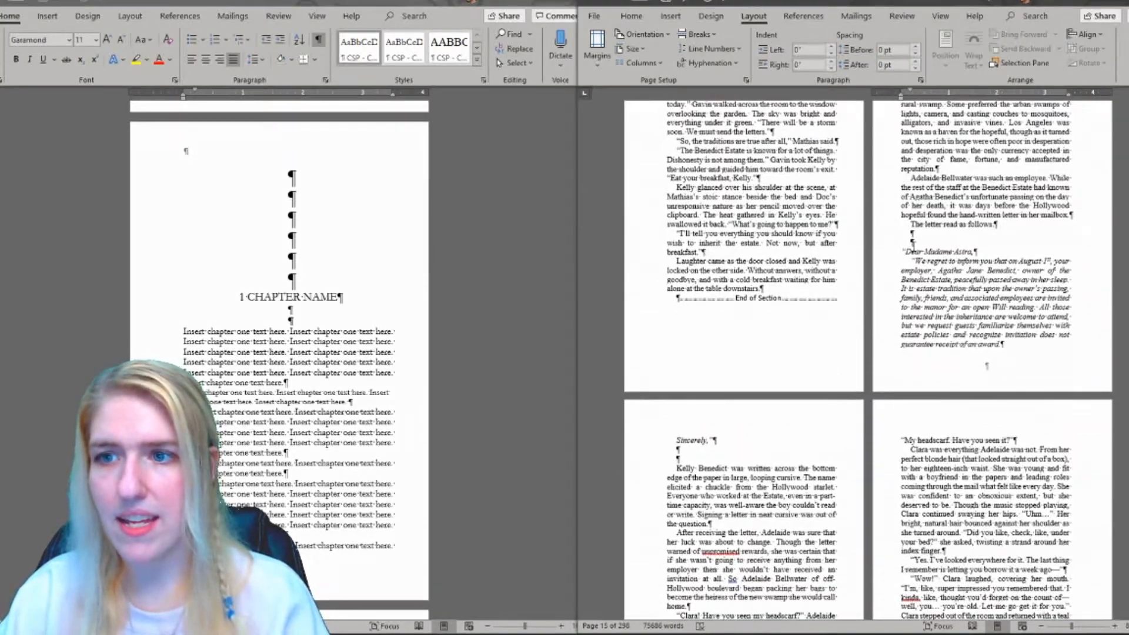
{"action": "scroll", "coordinate": [877, 294], "scroll_direction": "up", "scroll_amount": 15}
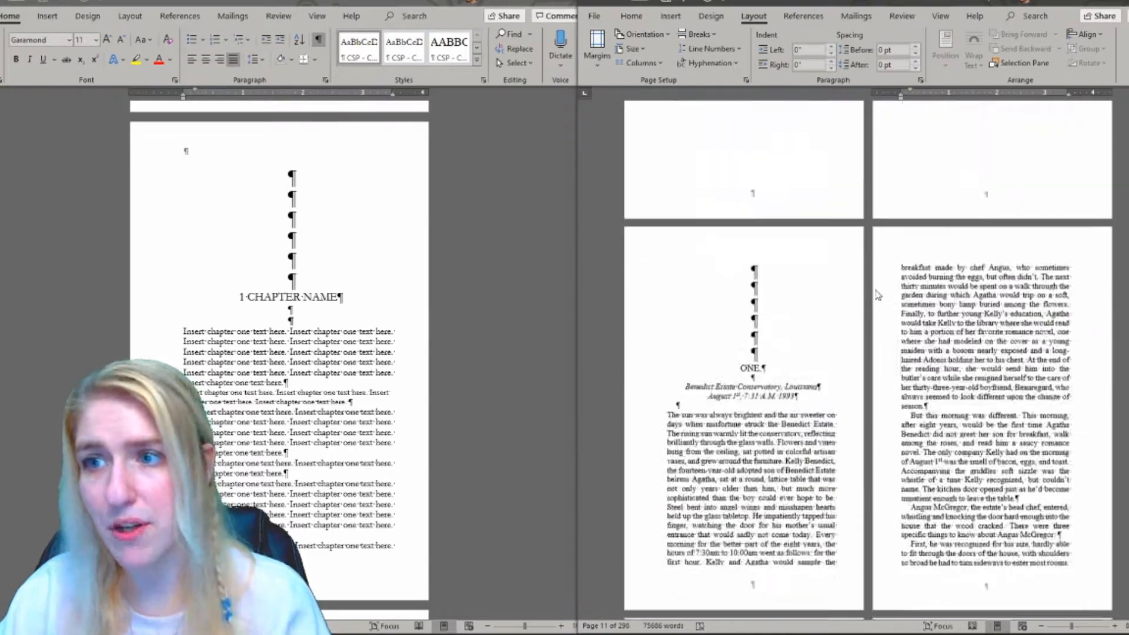
{"action": "scroll", "coordinate": [870, 294], "scroll_direction": "down", "scroll_amount": 9}
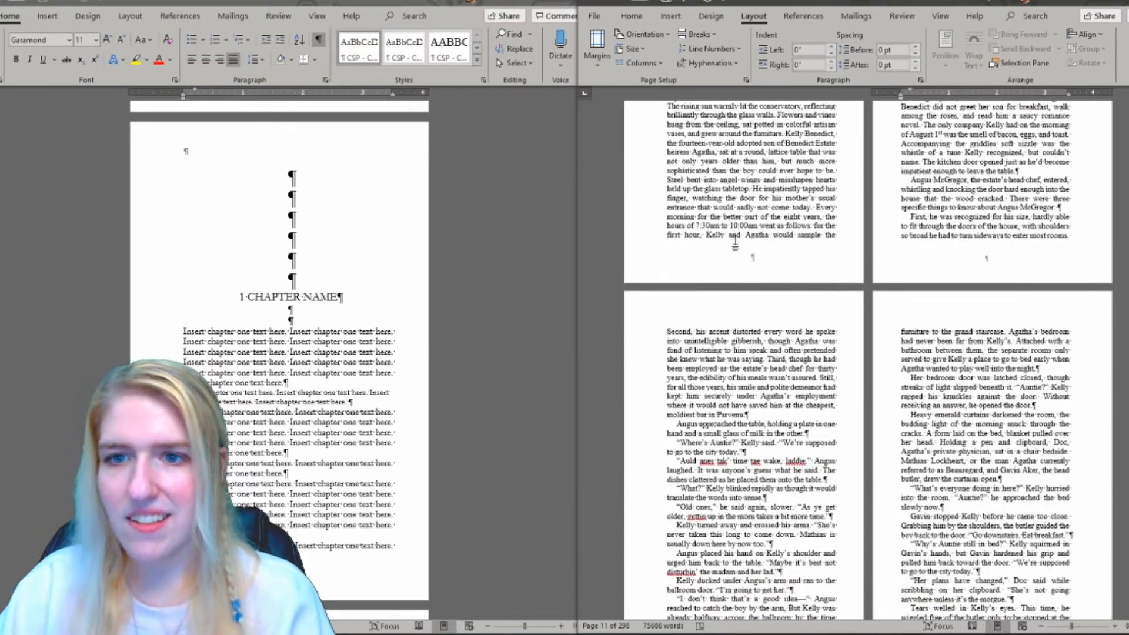
{"action": "scroll", "coordinate": [738, 245], "scroll_direction": "up", "scroll_amount": 3}
{"action": "scroll", "coordinate": [742, 59], "scroll_direction": "up", "scroll_amount": 1}
{"action": "scroll", "coordinate": [746, 173], "scroll_direction": "up", "scroll_amount": 1}
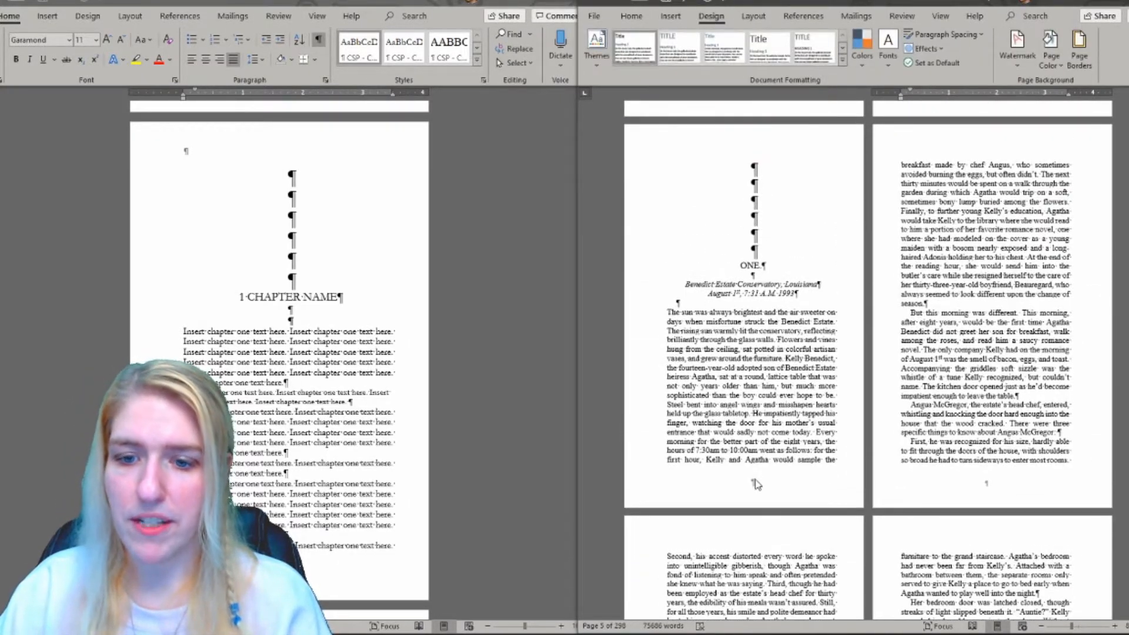
{"action": "double_click", "coordinate": [746, 171]}
{"action": "scroll", "coordinate": [717, 226], "scroll_direction": "up", "scroll_amount": 2}
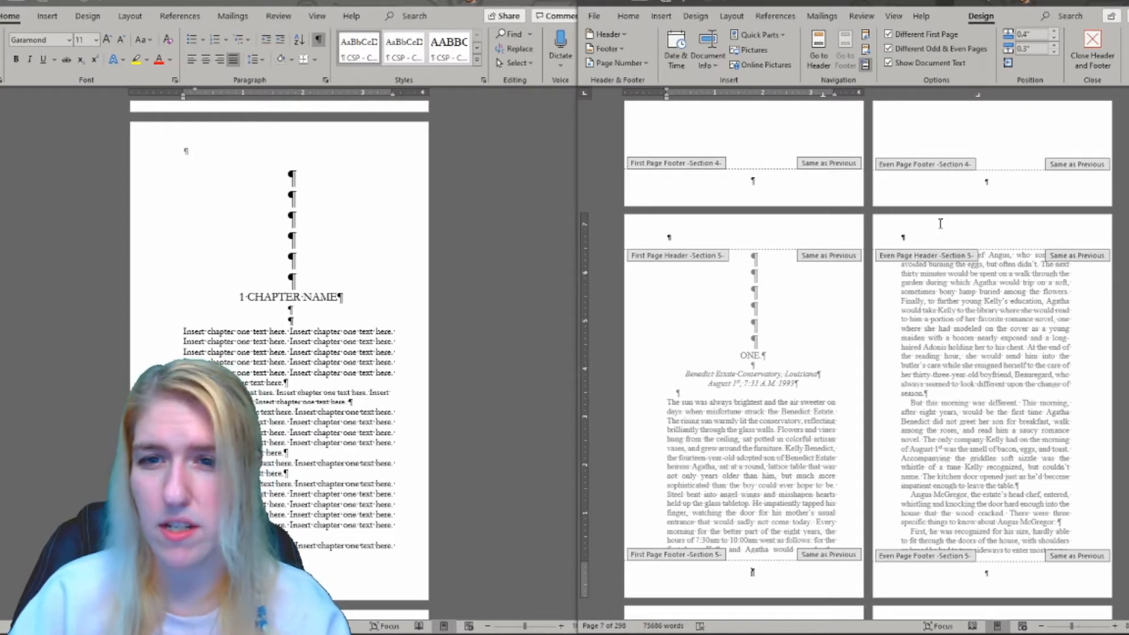
{"action": "left_click", "coordinate": [432, 355]}
{"action": "scroll", "coordinate": [433, 355], "scroll_direction": "down", "scroll_amount": 2}
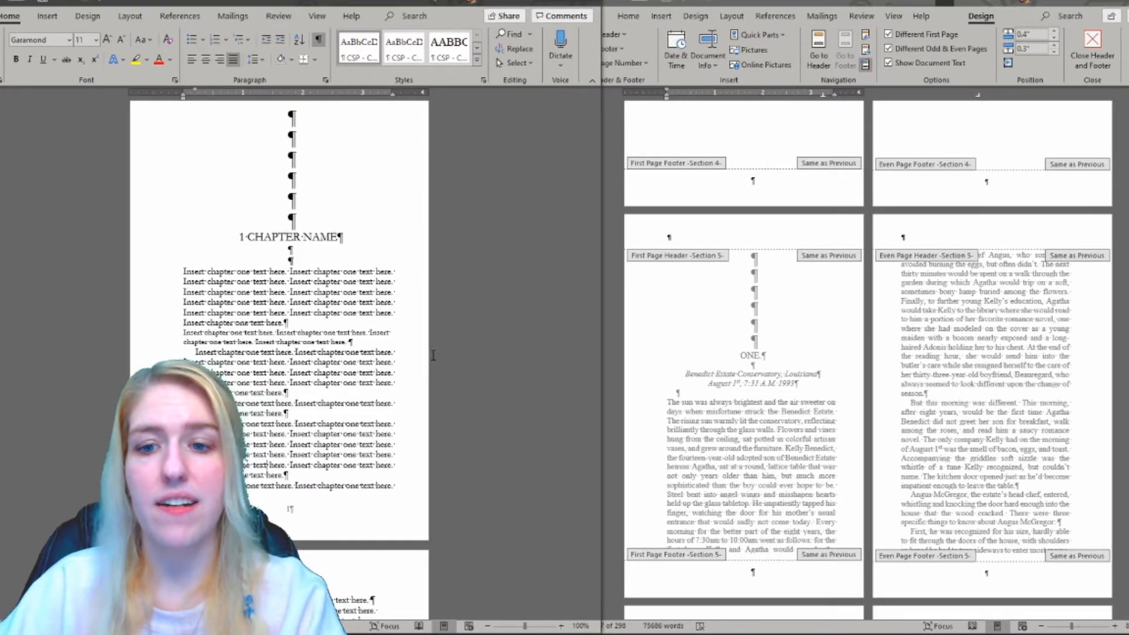
{"action": "scroll", "coordinate": [755, 239], "scroll_direction": "down", "scroll_amount": 1}
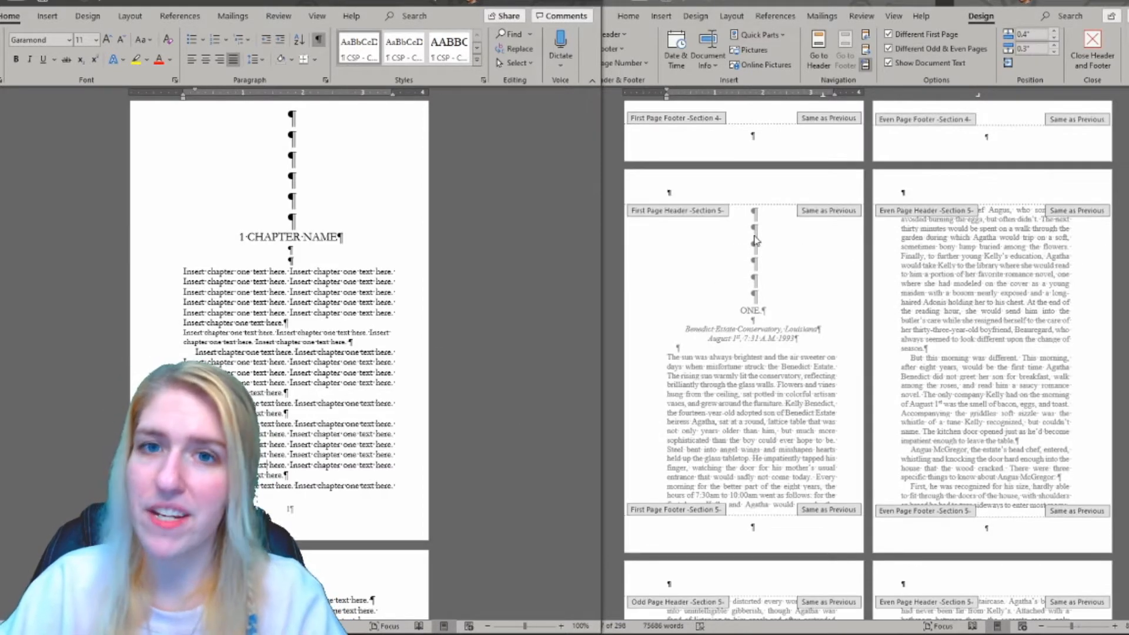
Step: Insert a centred Plain Number 2 page number at the page bottom, delete the blank footer line, and exit the footer
{"action": "left_click", "coordinate": [737, 527]}
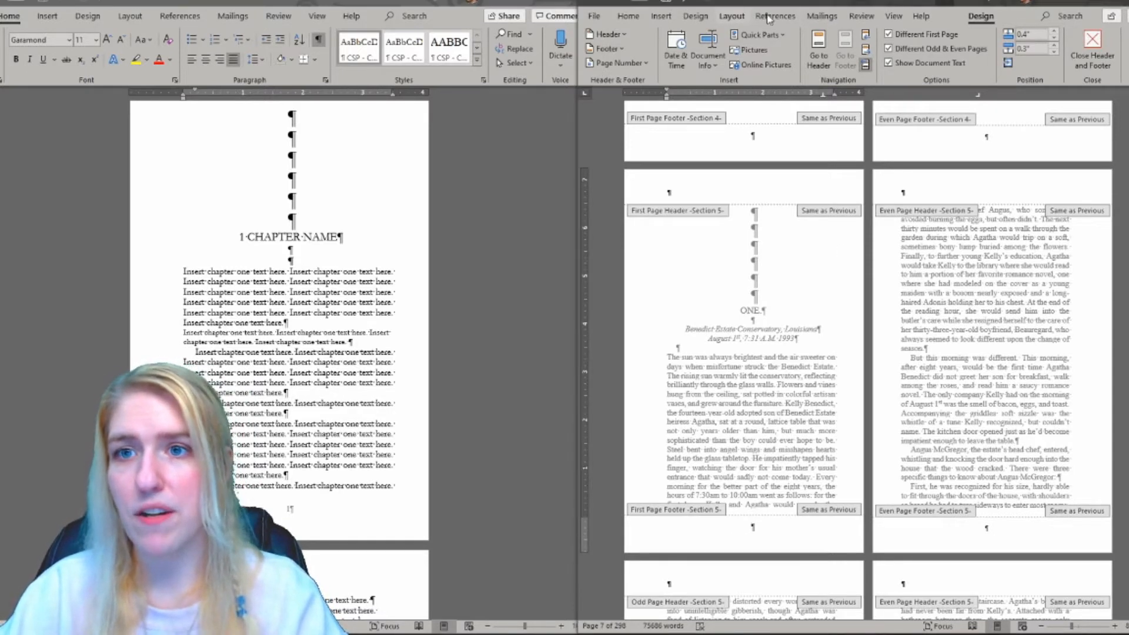
{"action": "left_click", "coordinate": [661, 16]}
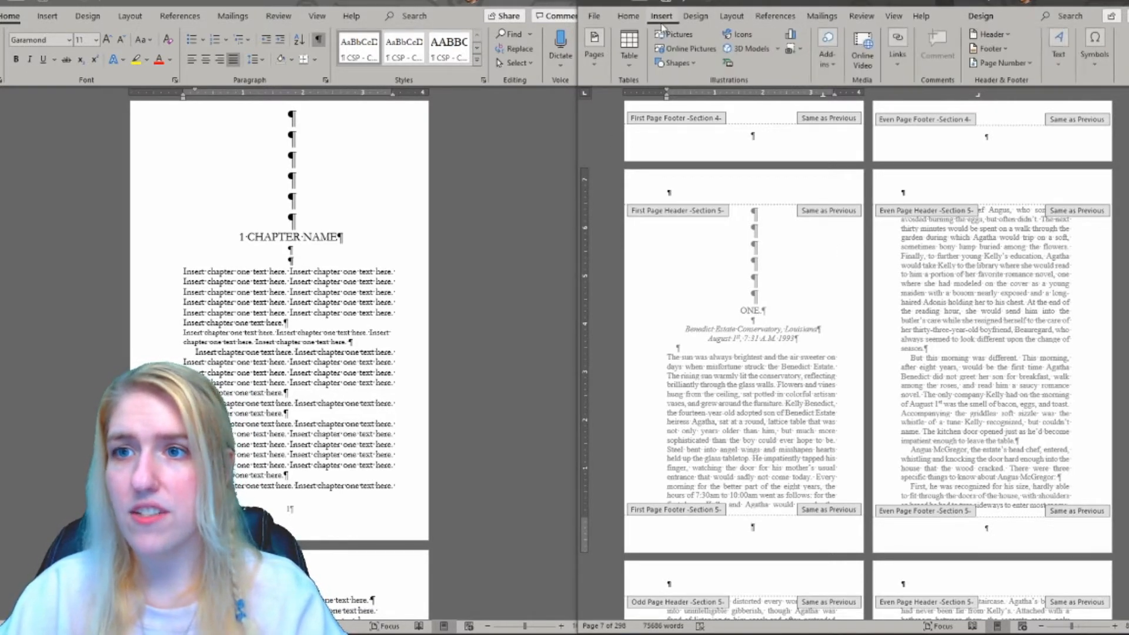
{"action": "left_click", "coordinate": [1002, 63]}
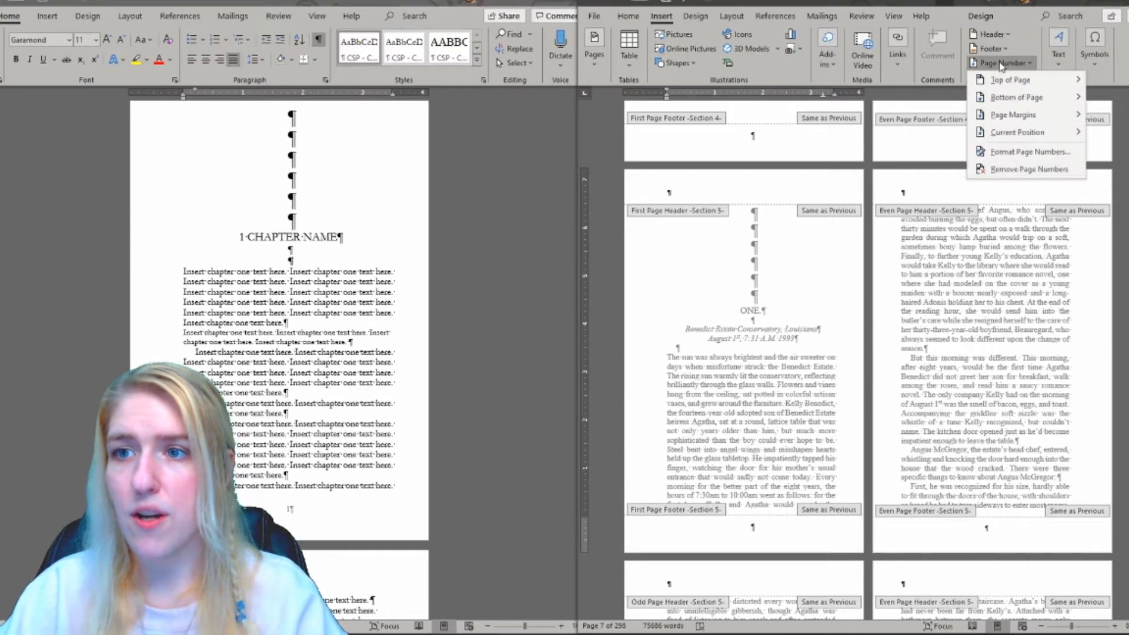
{"action": "mouse_move", "coordinate": [1025, 97]}
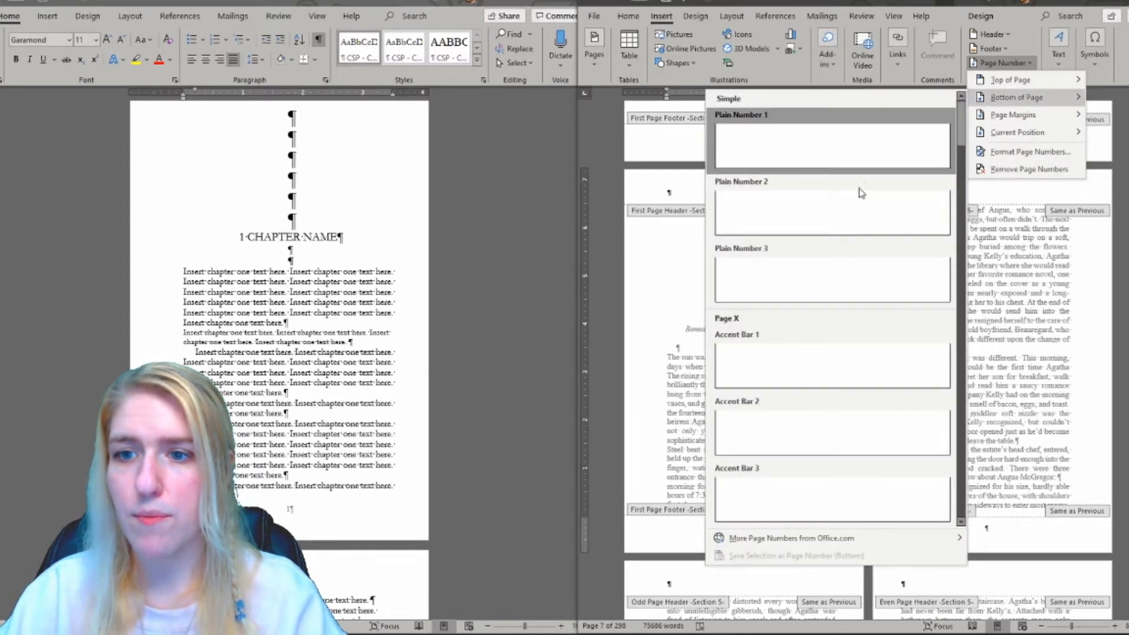
{"action": "left_click", "coordinate": [843, 199]}
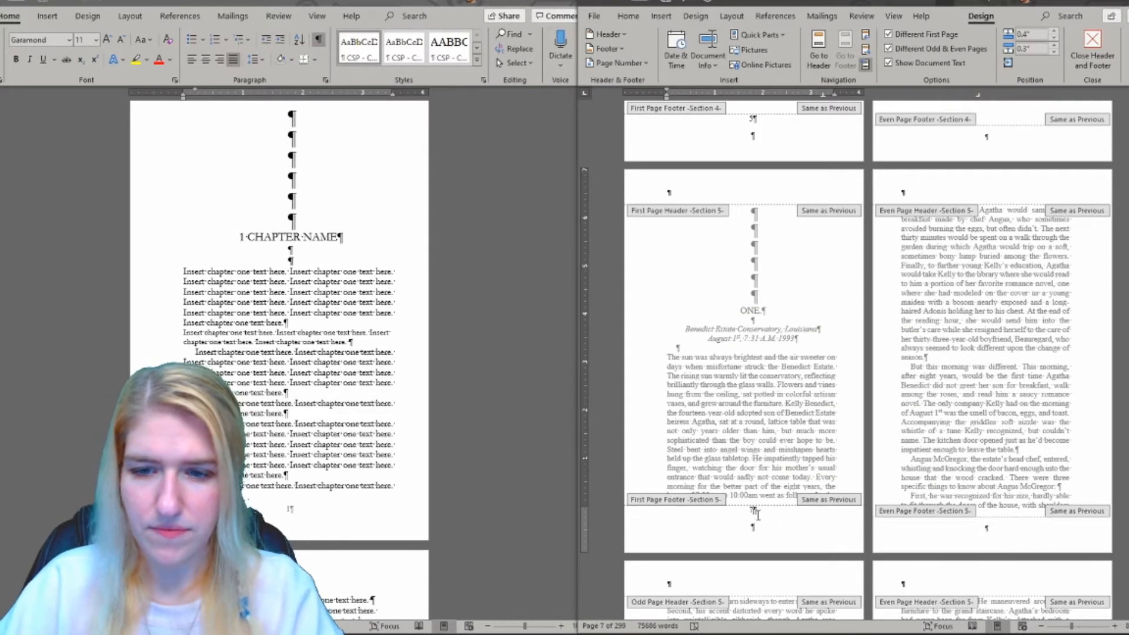
{"action": "key", "text": "BackSpace"}
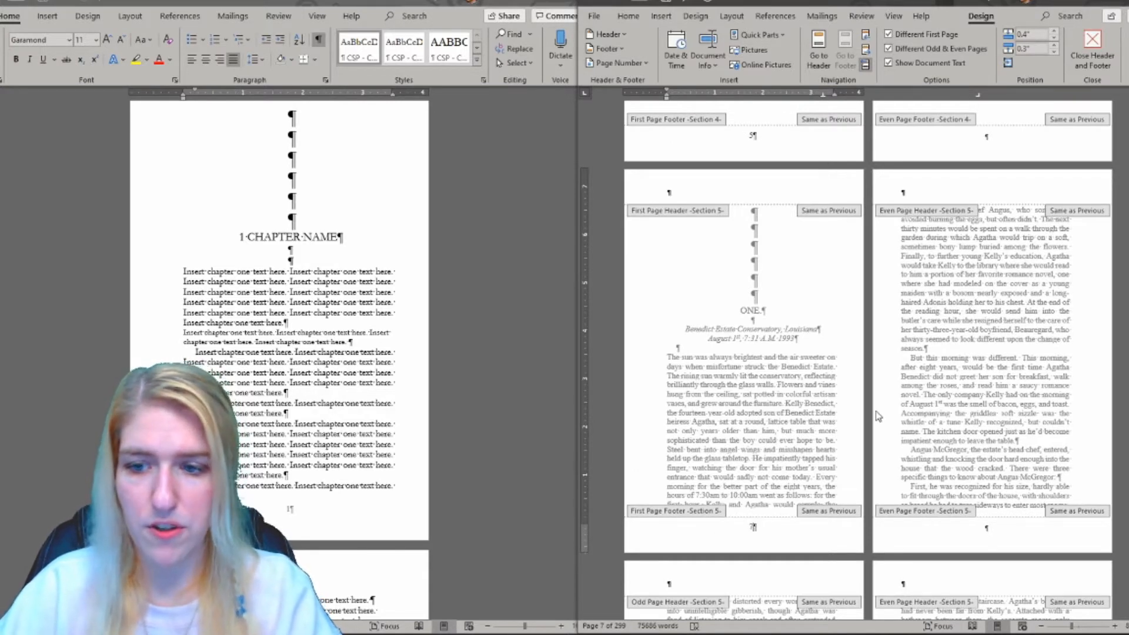
{"action": "double_click", "coordinate": [836, 450]}
{"action": "scroll", "coordinate": [736, 407], "scroll_direction": "down", "scroll_amount": 2}
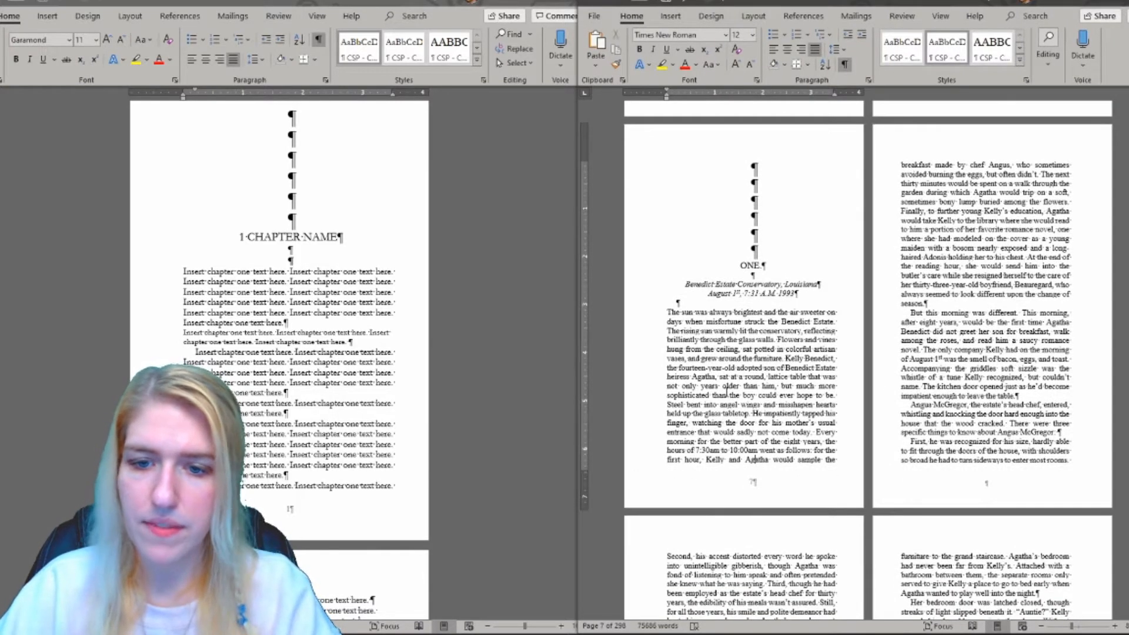
Step: Add a centred Plain Number 2 page number to the even-page footers
{"action": "scroll", "coordinate": [758, 464], "scroll_direction": "down", "scroll_amount": 6}
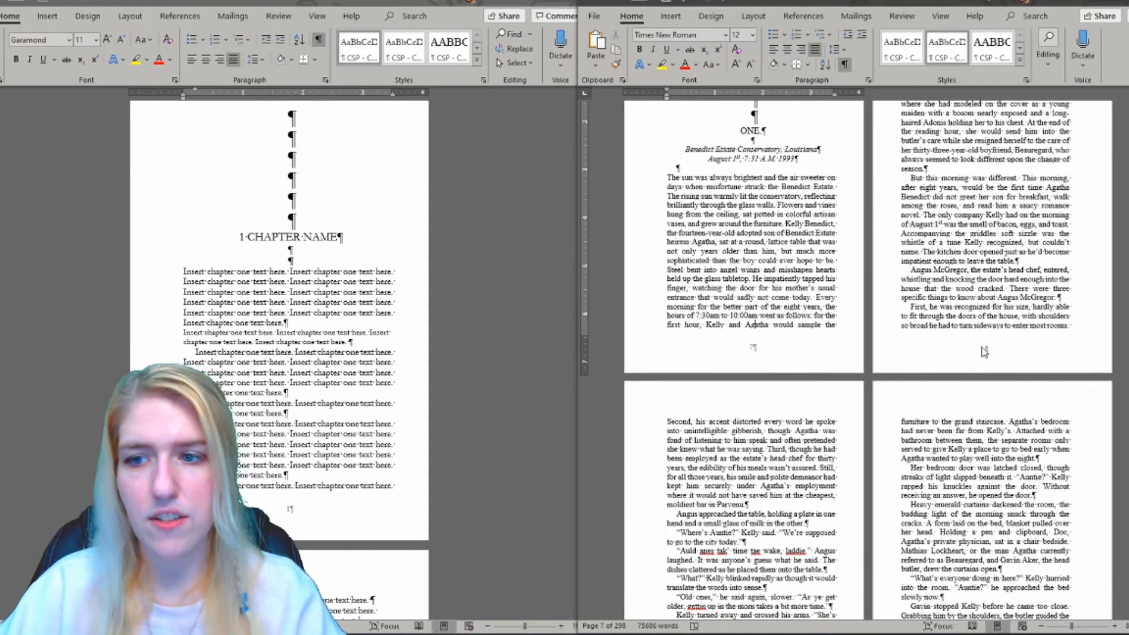
{"action": "scroll", "coordinate": [1011, 361], "scroll_direction": "up", "scroll_amount": 8}
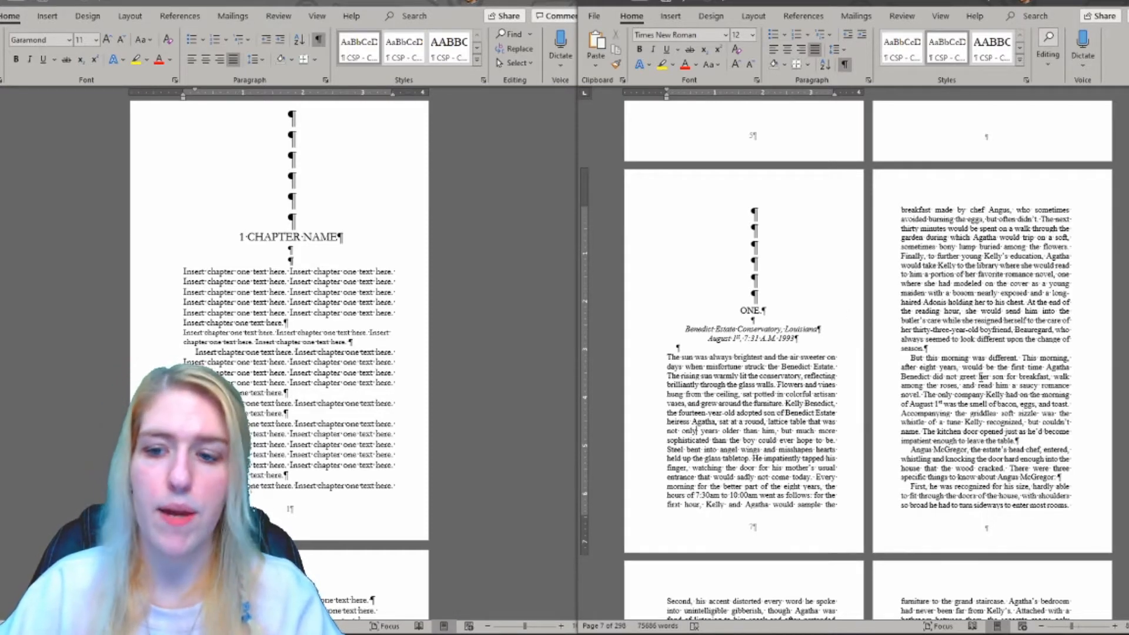
{"action": "left_click", "coordinate": [987, 504]}
{"action": "double_click", "coordinate": [994, 544]}
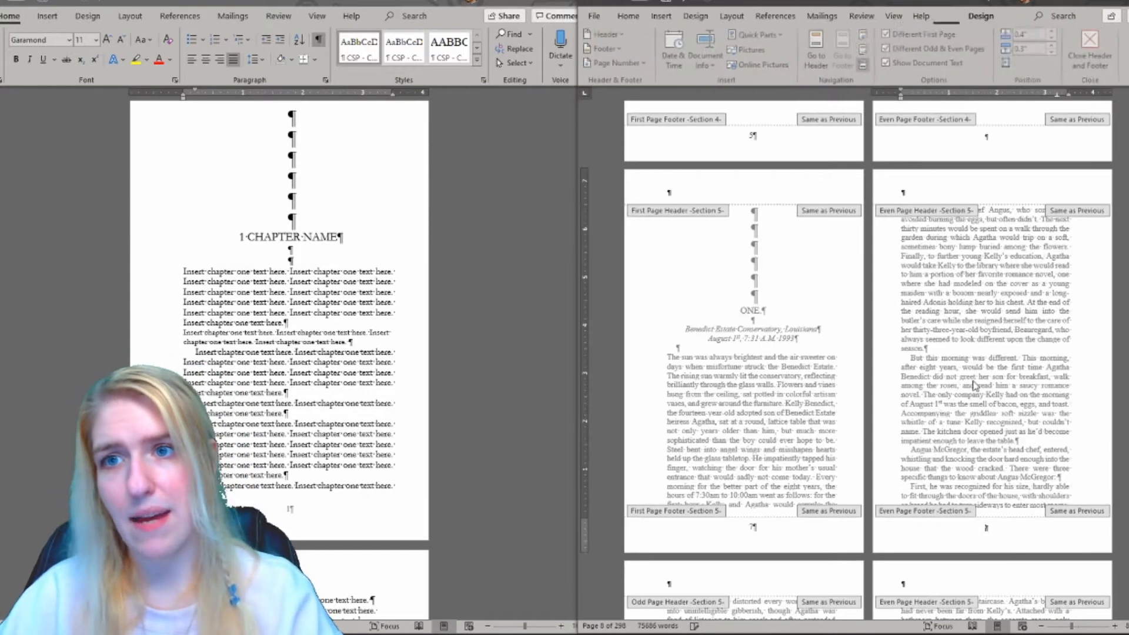
{"action": "left_click", "coordinate": [702, 15]}
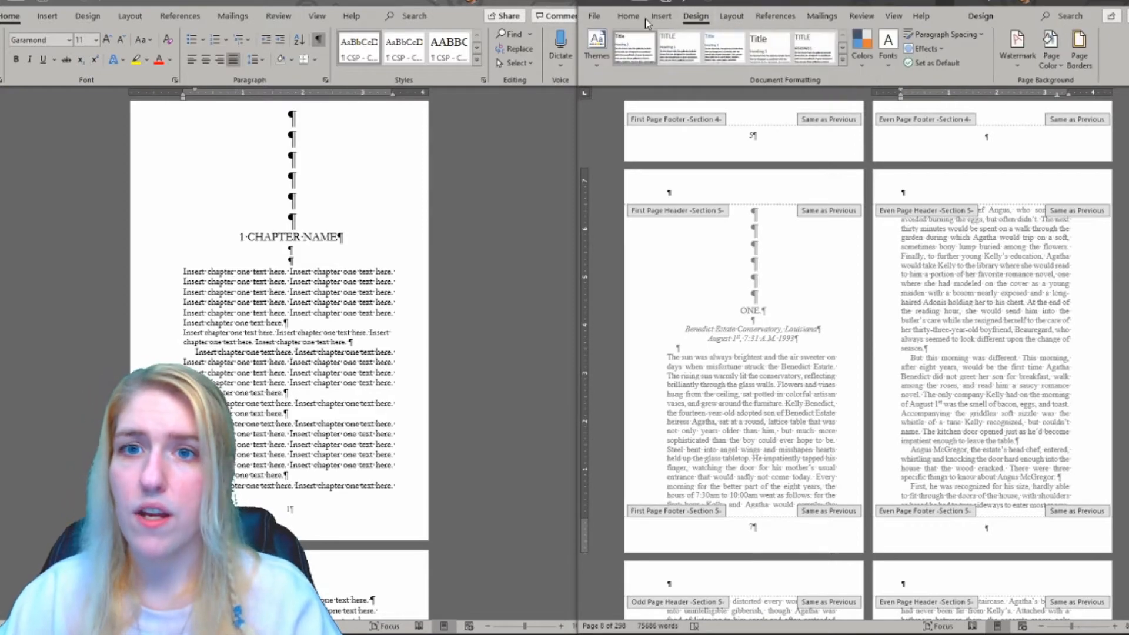
{"action": "left_click", "coordinate": [661, 16]}
{"action": "left_click", "coordinate": [1002, 63]}
{"action": "mouse_move", "coordinate": [1014, 98]}
{"action": "left_click", "coordinate": [882, 200]}
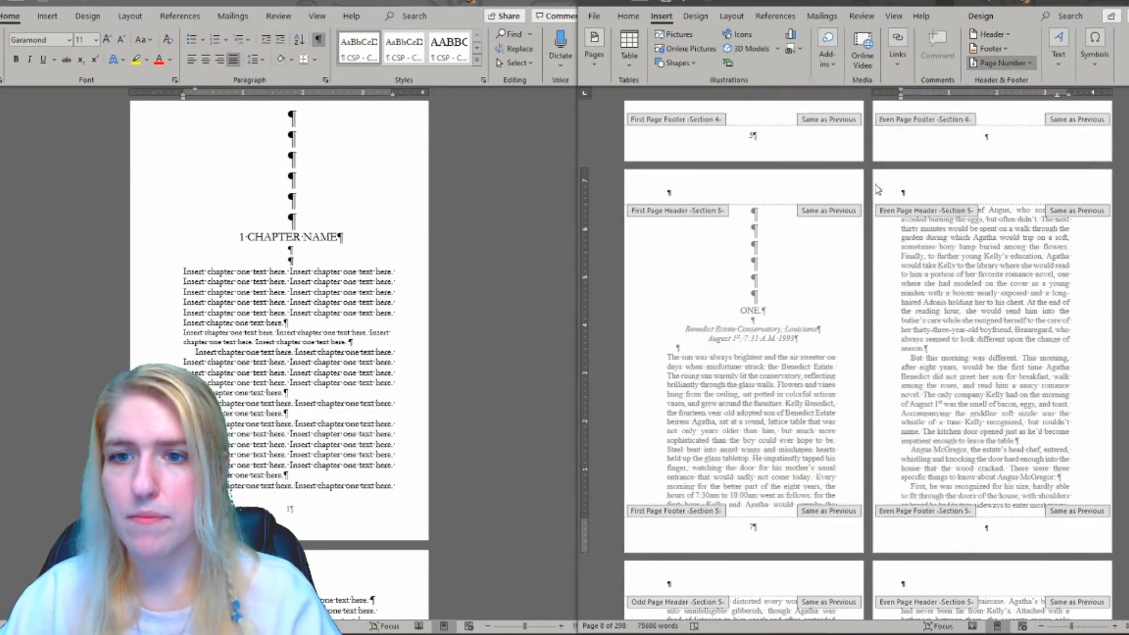
{"action": "double_click", "coordinate": [998, 487]}
{"action": "scroll", "coordinate": [791, 323], "scroll_direction": "down", "scroll_amount": 8}
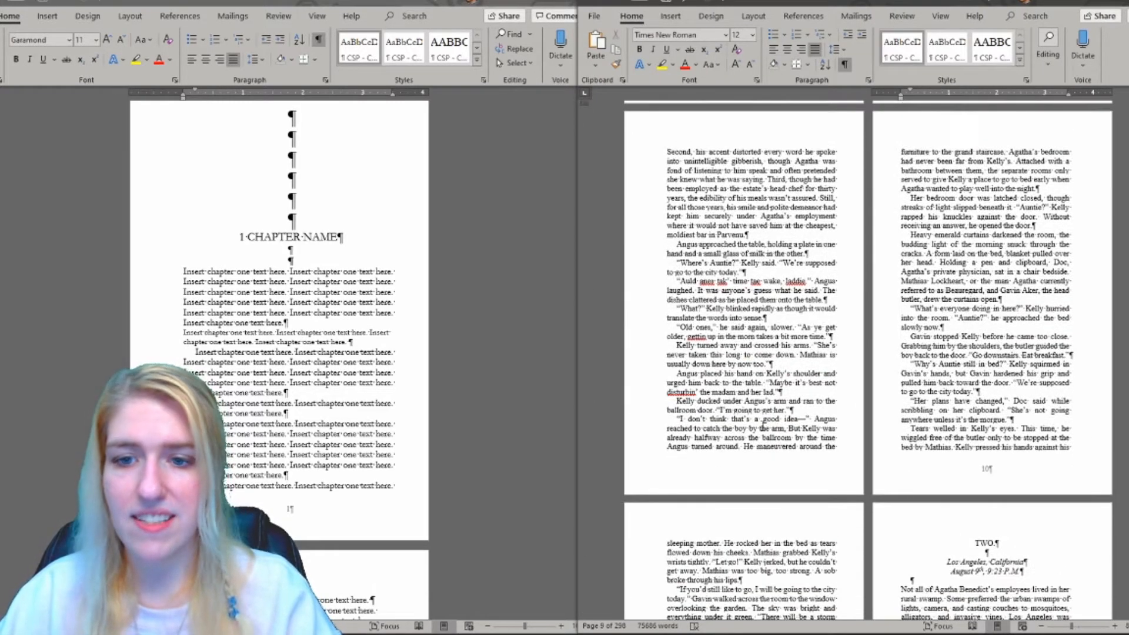
Step: Add a Plain Number 1 bottom-of-page number to the odd-page footers and close footer editing
{"action": "double_click", "coordinate": [770, 475]}
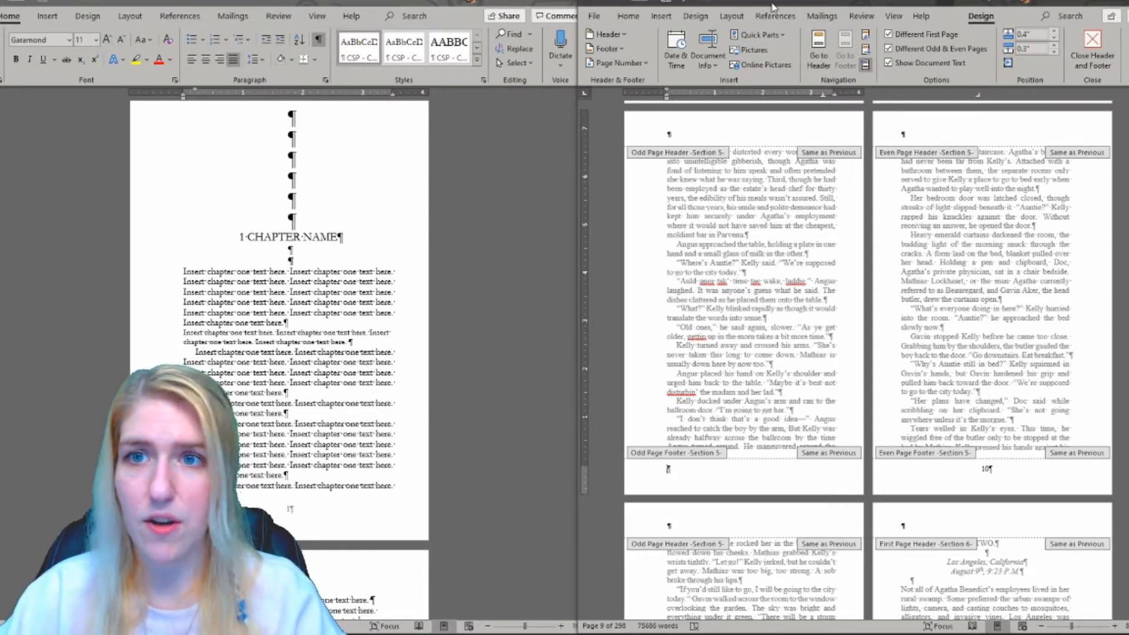
{"action": "left_click", "coordinate": [670, 17]}
{"action": "left_click", "coordinate": [988, 35]}
{"action": "left_click", "coordinate": [989, 35]}
{"action": "left_click", "coordinate": [1002, 62]}
{"action": "mouse_move", "coordinate": [1023, 97]}
{"action": "left_click", "coordinate": [902, 166]}
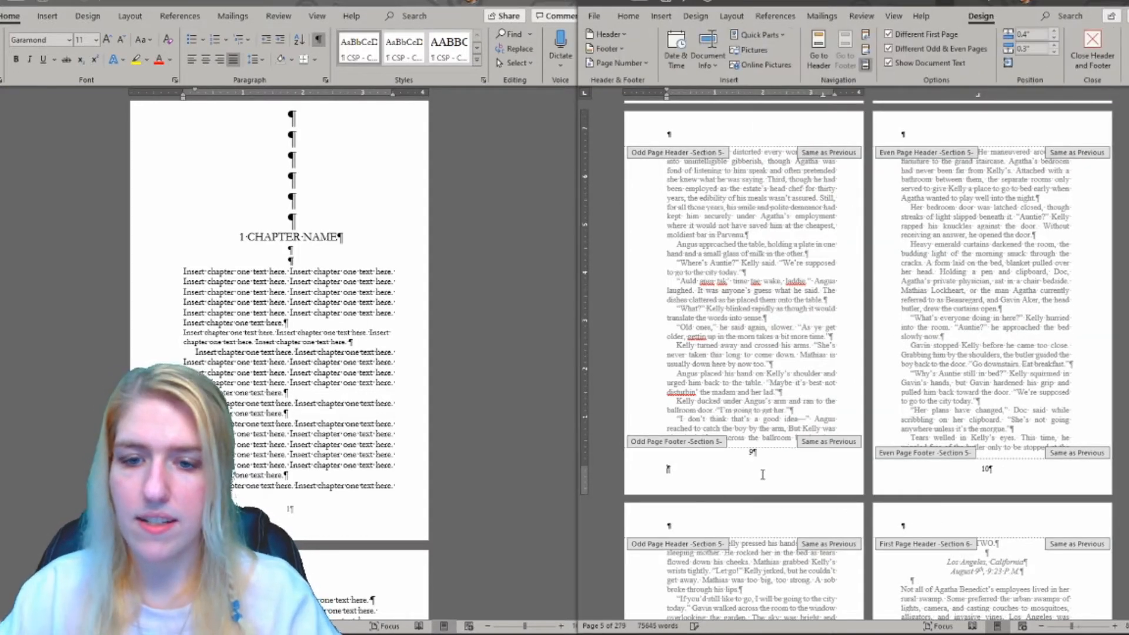
{"action": "key", "text": "Escape"}
{"action": "scroll", "coordinate": [852, 423], "scroll_direction": "up", "scroll_amount": 7}
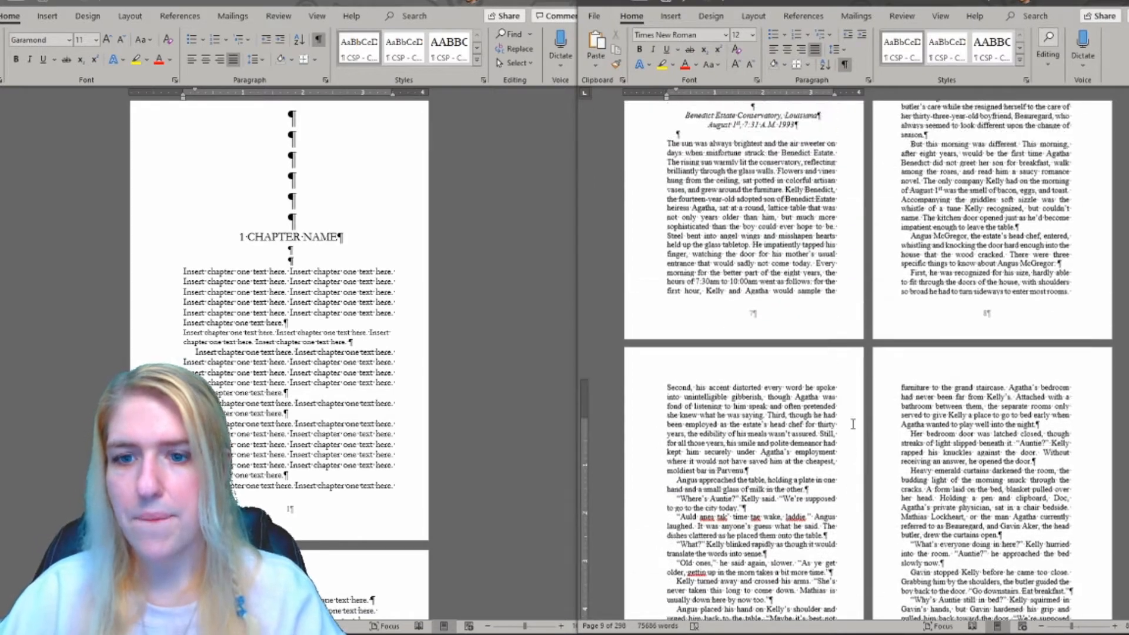
{"action": "scroll", "coordinate": [853, 423], "scroll_direction": "up", "scroll_amount": 1}
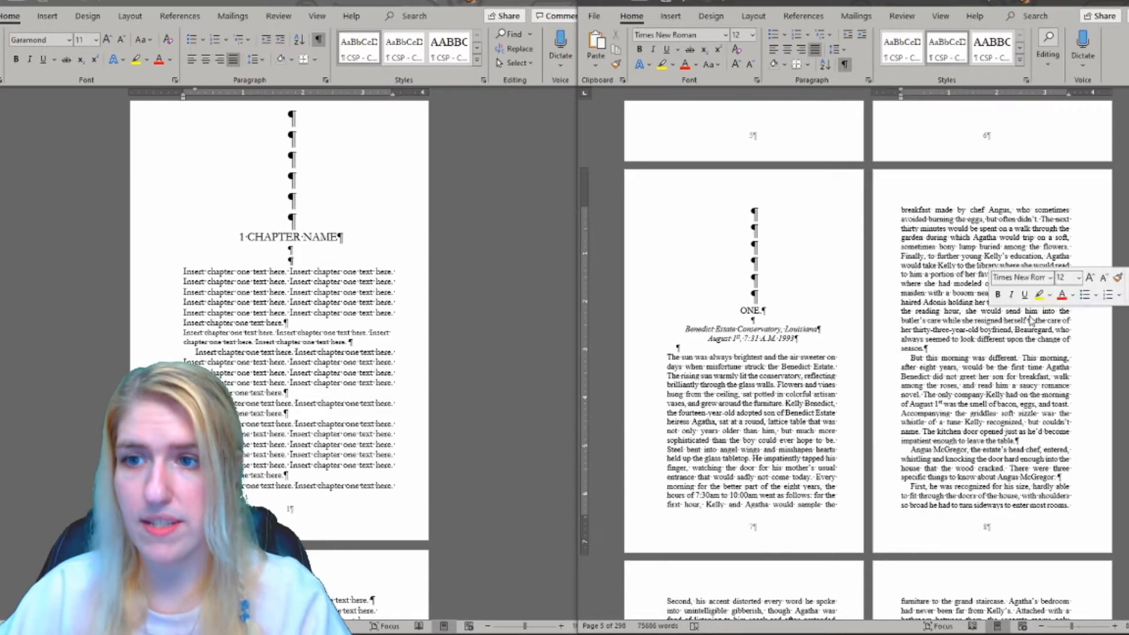
Step: Type the author's name in the even-page header, centre it, and set it in Garamond
{"action": "double_click", "coordinate": [975, 178]}
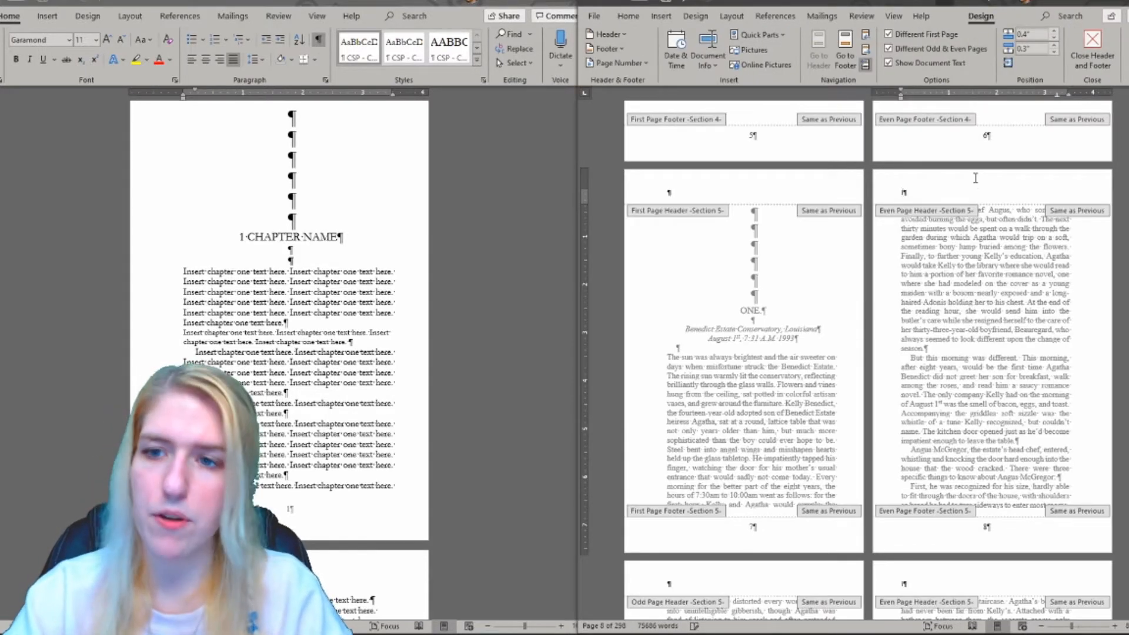
{"action": "type", "text": "IAN KIRKPATRICK"}
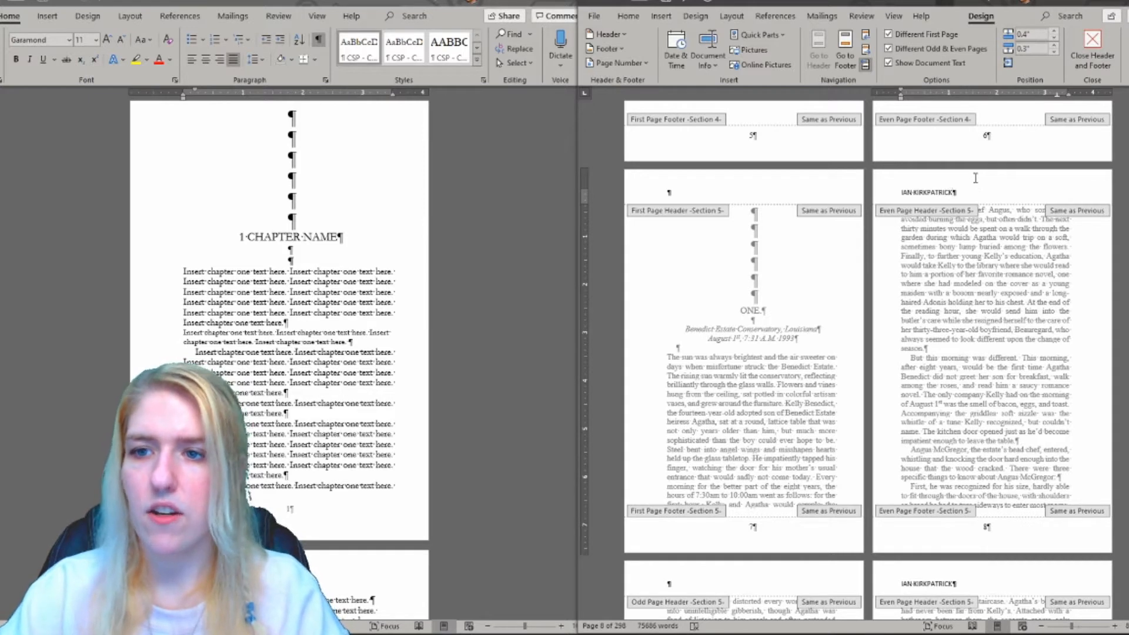
{"action": "key", "text": "ctrl+e"}
{"action": "key", "text": "shift+Home"}
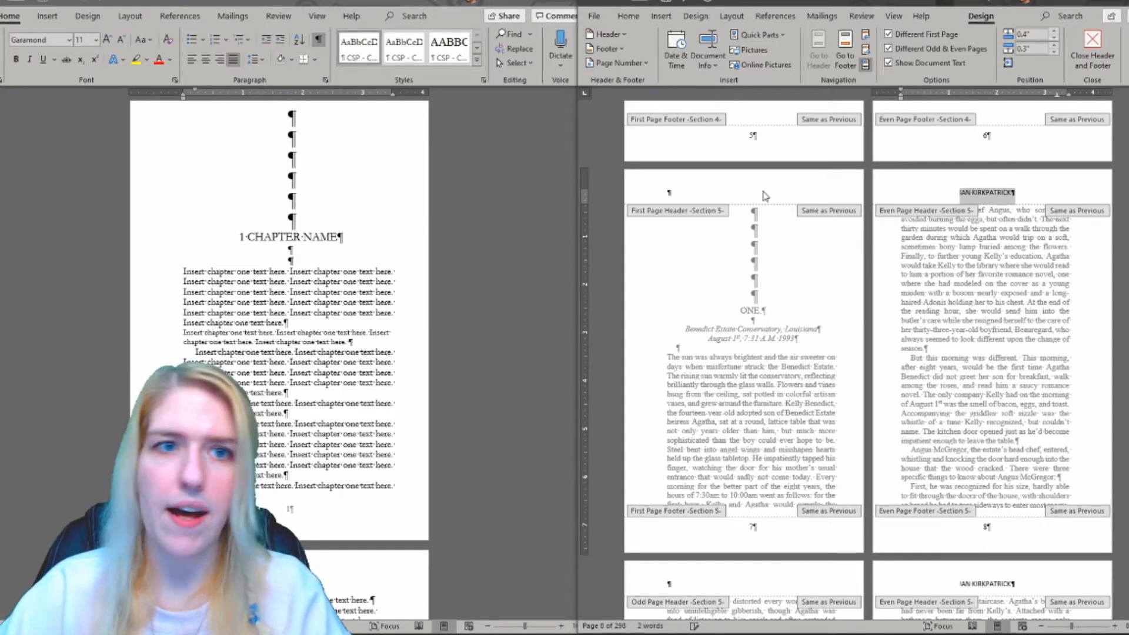
{"action": "left_click", "coordinate": [628, 16]}
{"action": "left_click", "coordinate": [676, 34]}
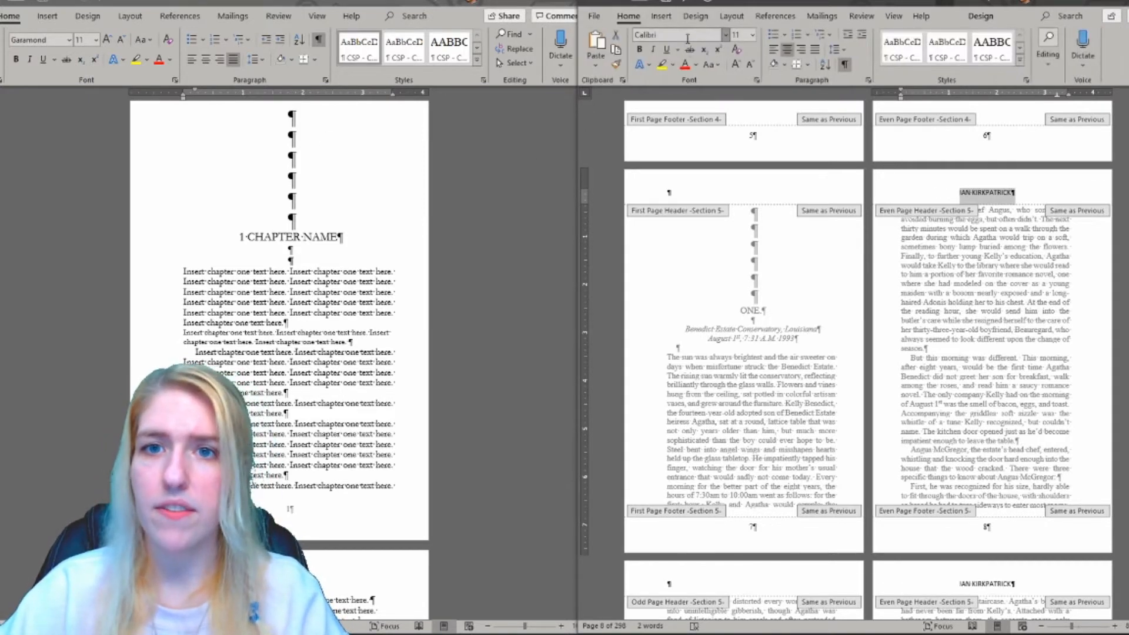
{"action": "type", "text": "Gam"}
{"action": "type", "text": "ramond"}
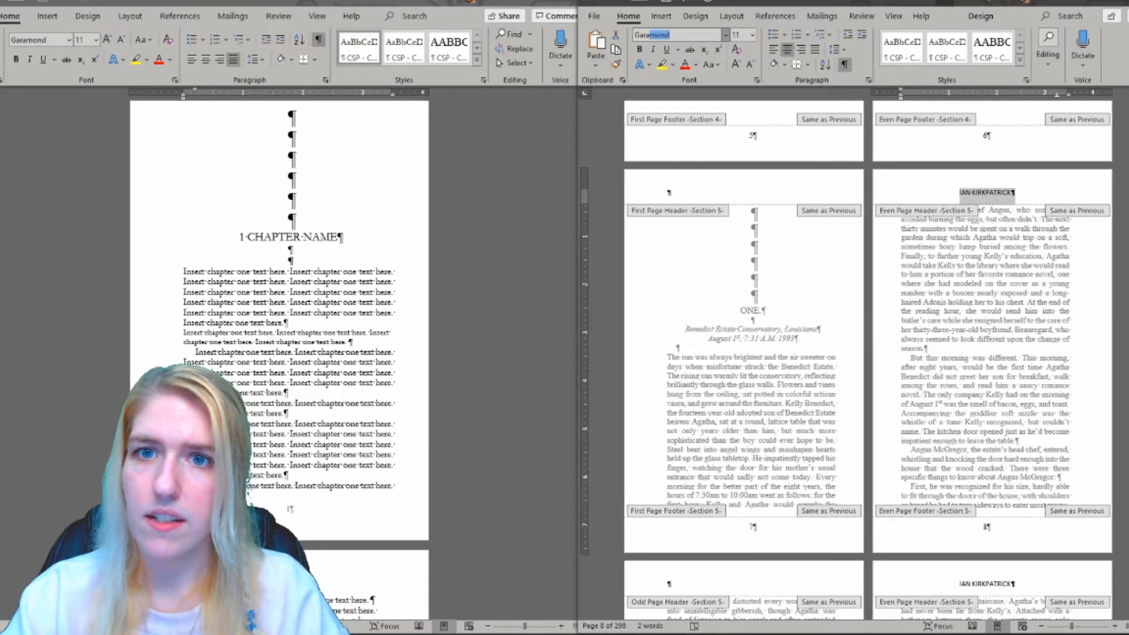
{"action": "key", "text": "Return"}
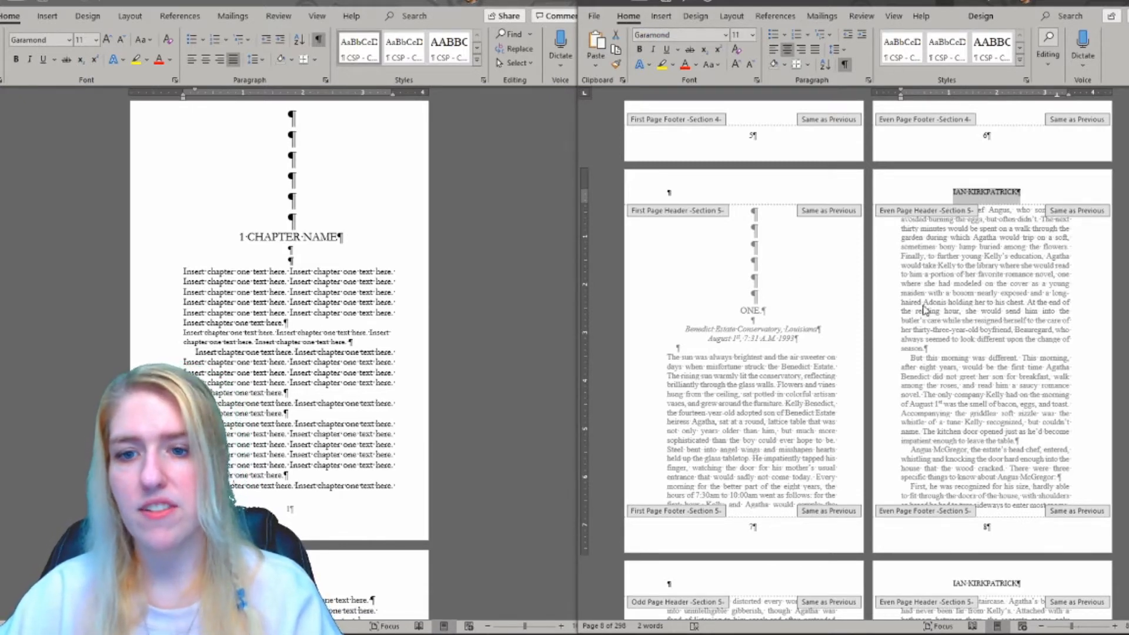
Step: Set the even and odd footer page numbers in Garamond, then leave header and footer editing
{"action": "double_click", "coordinate": [986, 526]}
{"action": "left_click", "coordinate": [700, 35]}
{"action": "type", "text": "Gar"}
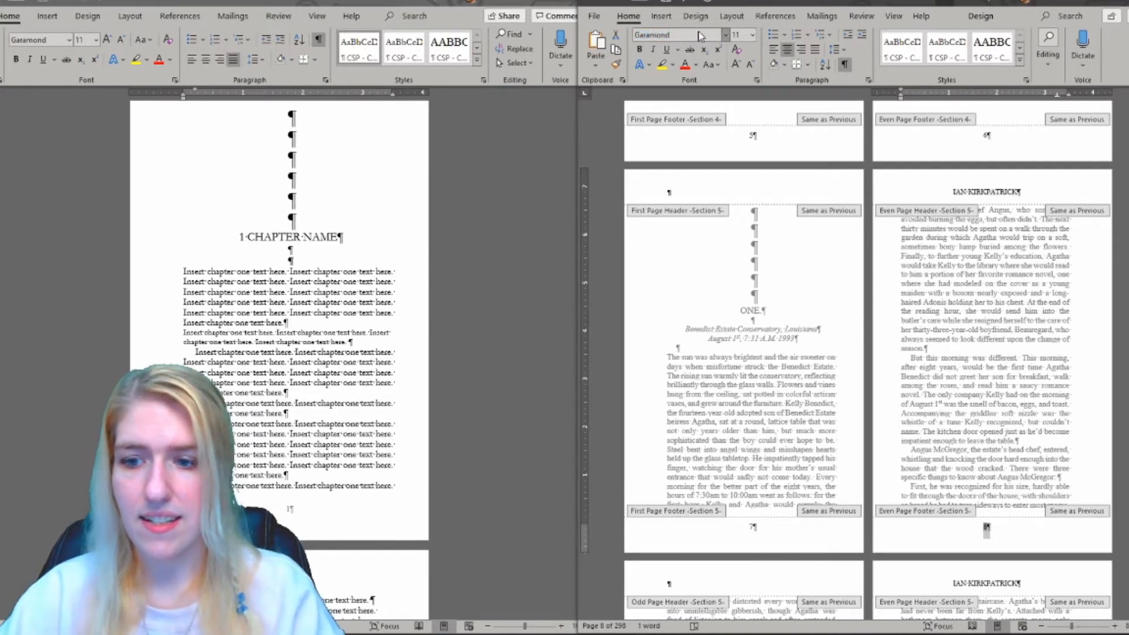
{"action": "double_click", "coordinate": [752, 527]}
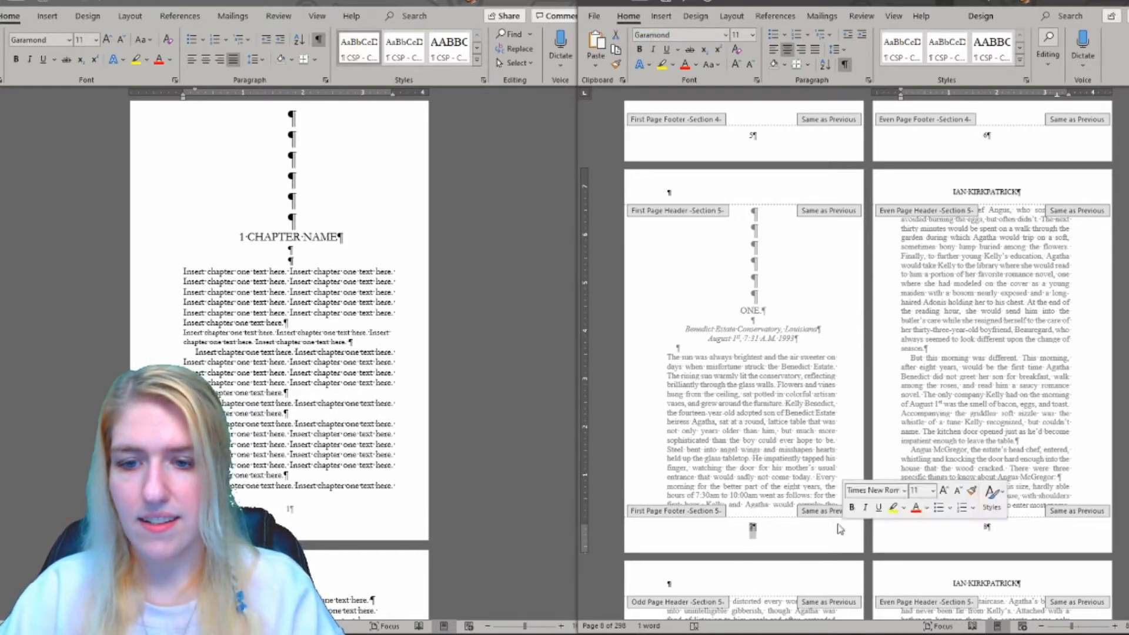
{"action": "left_click", "coordinate": [685, 38]}
{"action": "type", "text": "Garamond"}
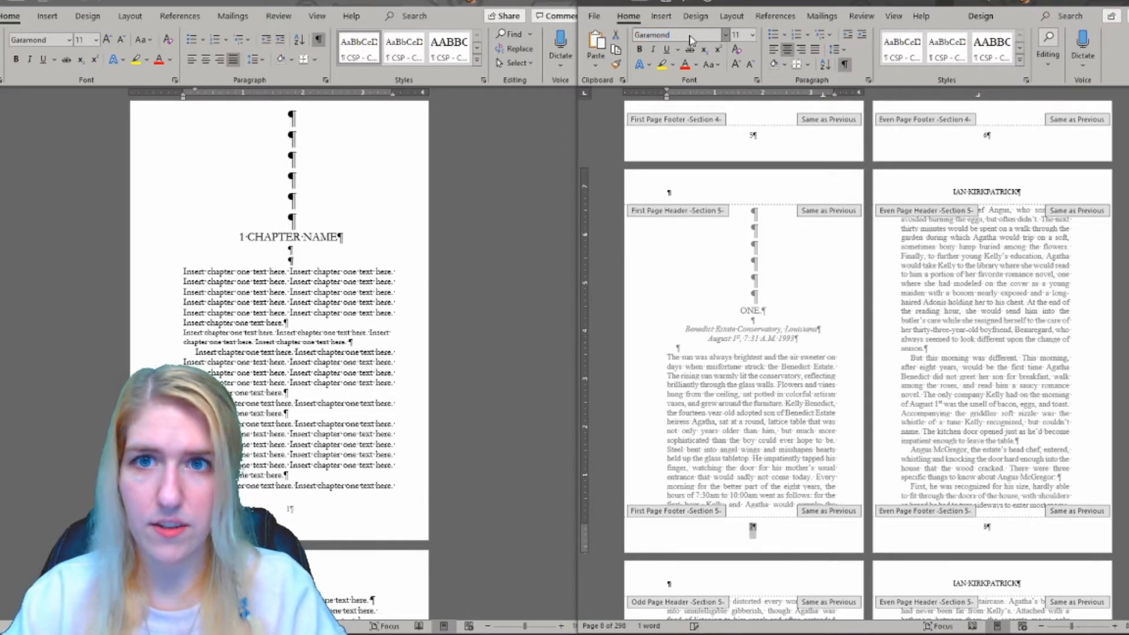
{"action": "double_click", "coordinate": [789, 240]}
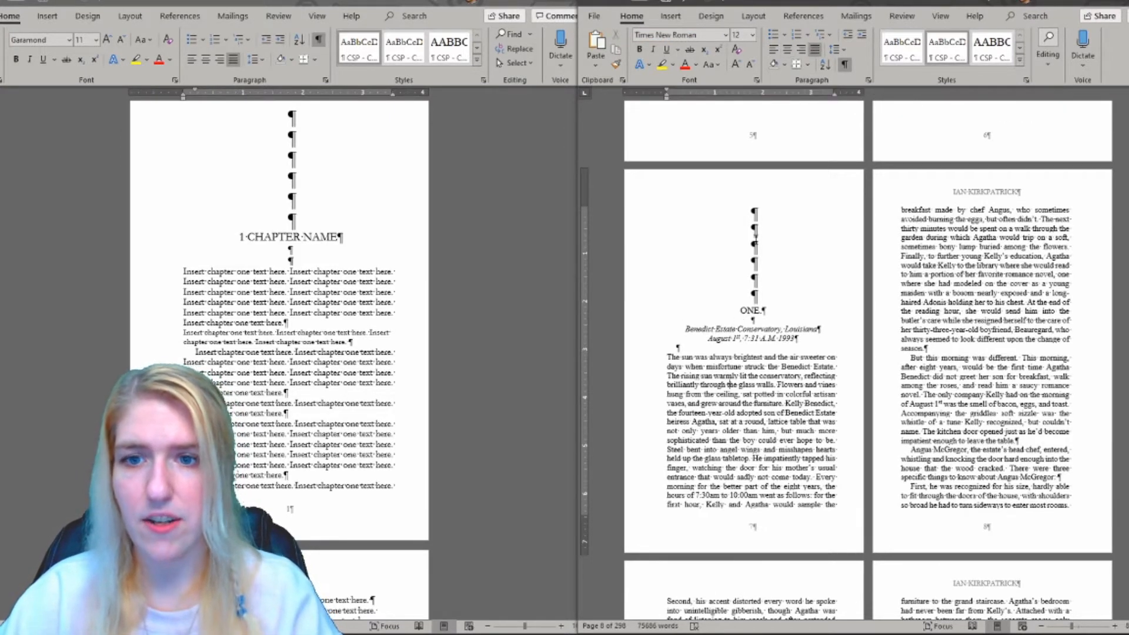
Step: Apply Garamond to all text from chapter one to the document end, then return to the start
{"action": "key", "text": "ctrl+shift+End"}
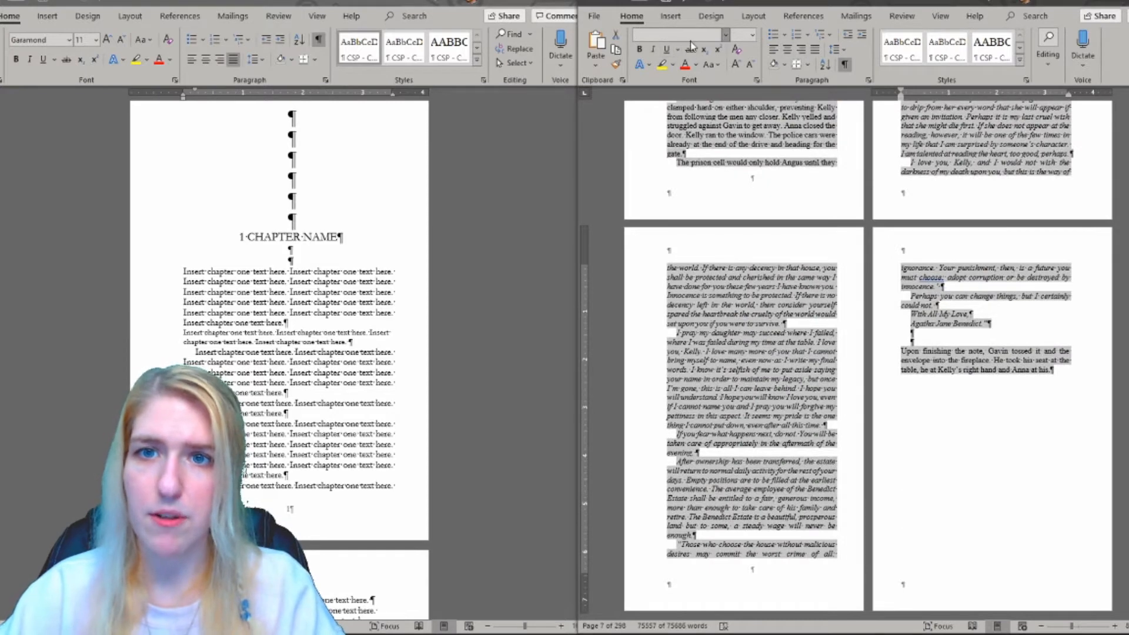
{"action": "left_click", "coordinate": [698, 35]}
{"action": "type", "text": "Garamond"}
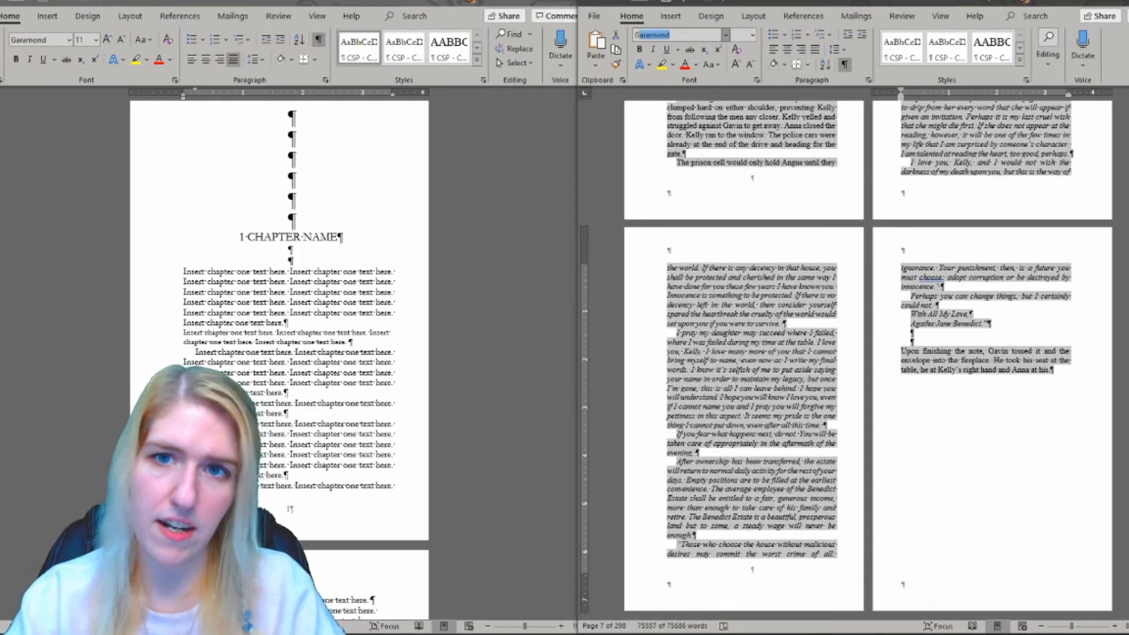
{"action": "key", "text": "Return"}
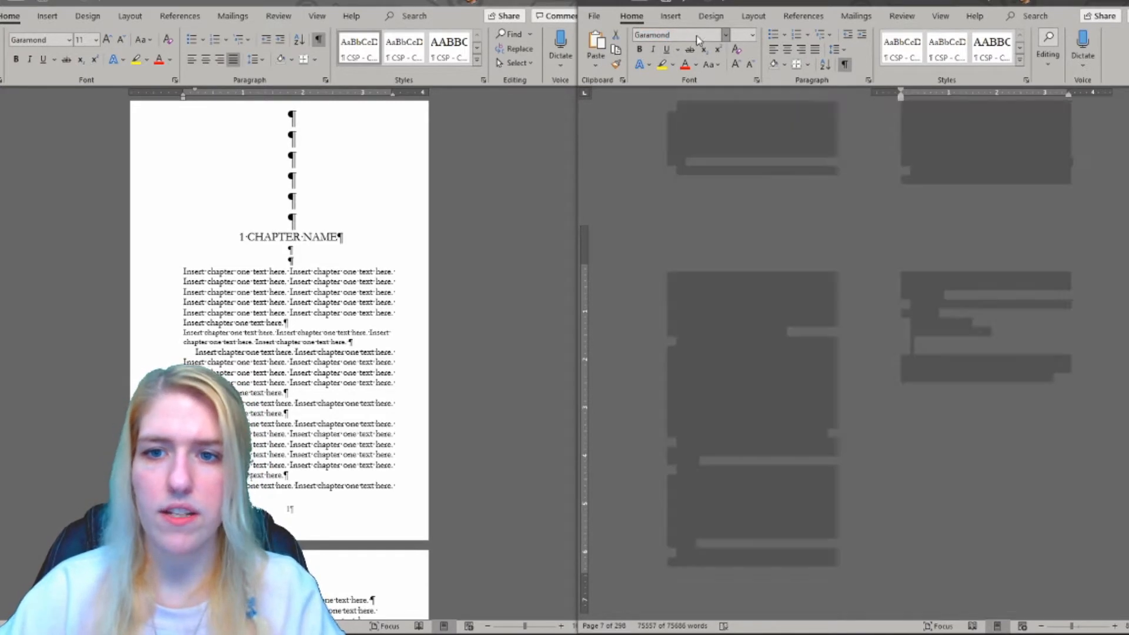
{"action": "left_click", "coordinate": [927, 321]}
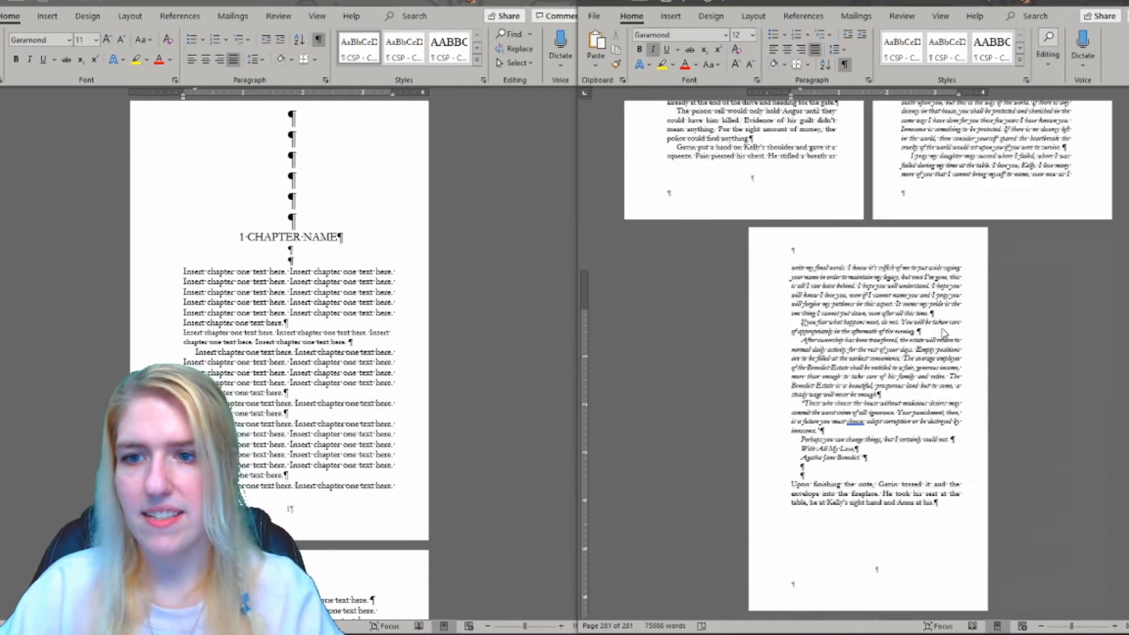
{"action": "key", "text": "ctrl+Home"}
{"action": "scroll", "coordinate": [941, 306], "scroll_direction": "down", "scroll_amount": 10}
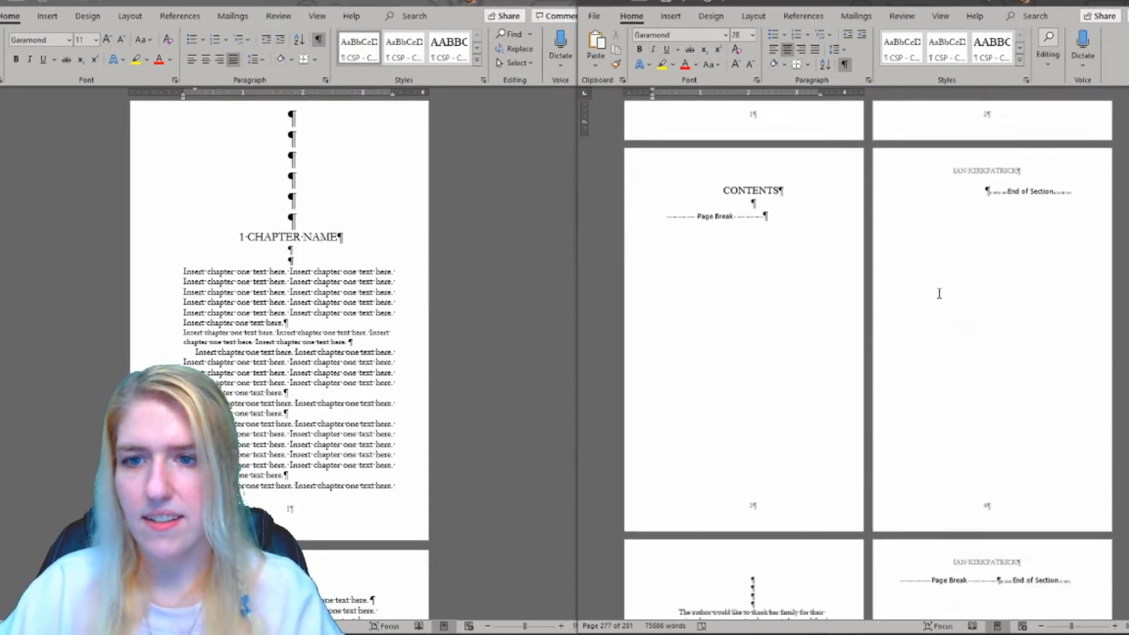
{"action": "scroll", "coordinate": [946, 292], "scroll_direction": "up", "scroll_amount": 3}
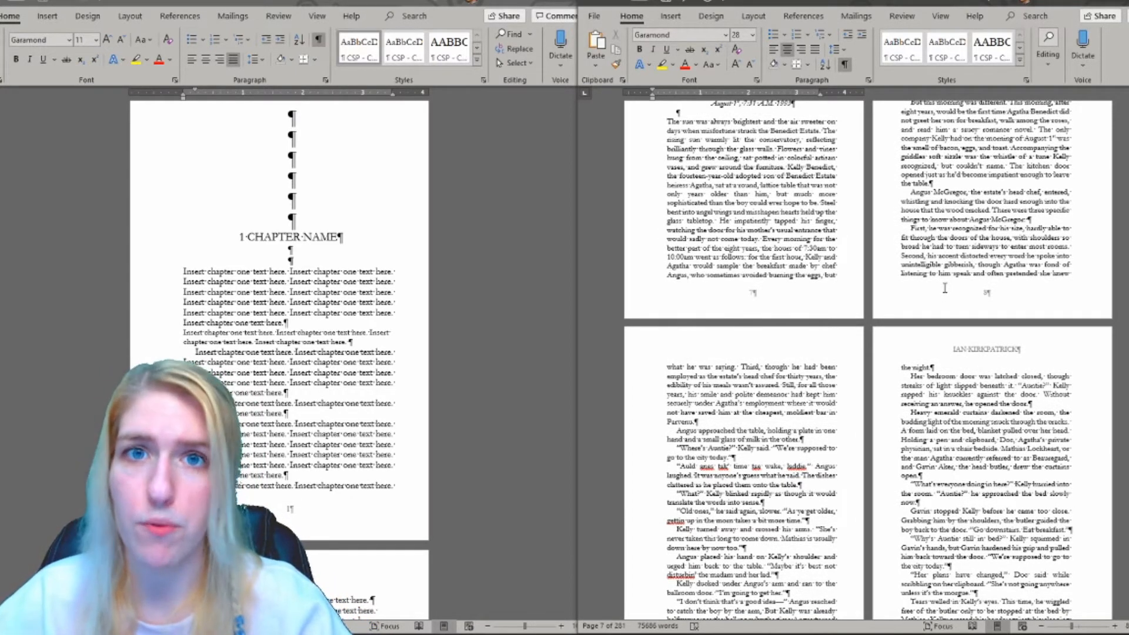
{"action": "scroll", "coordinate": [944, 287], "scroll_direction": "down", "scroll_amount": 5}
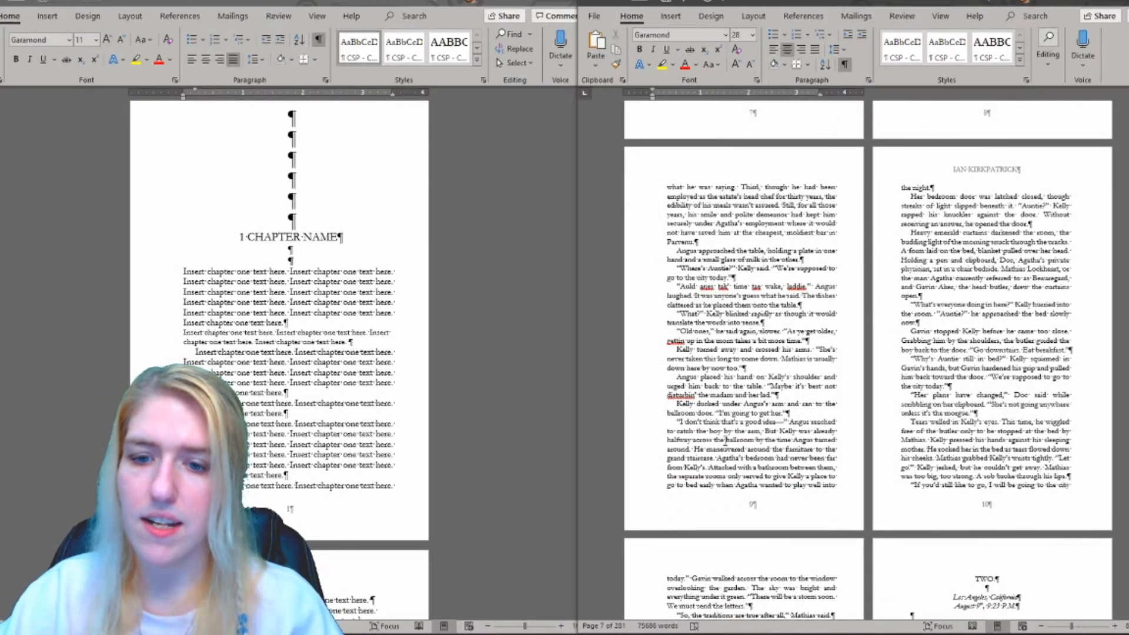
Step: Type DEAD END DRIVE into the odd-page header and centre it, then scroll to check the headers
{"action": "left_click", "coordinate": [739, 148]}
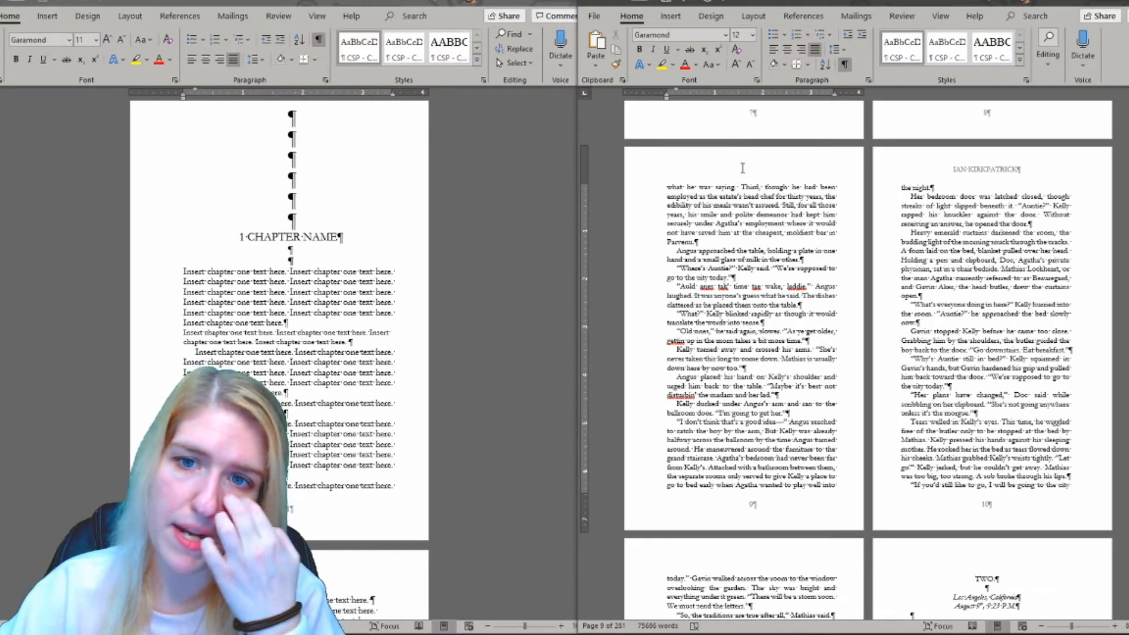
{"action": "double_click", "coordinate": [741, 155]}
{"action": "type", "text": "DEAD END DRIVE"}
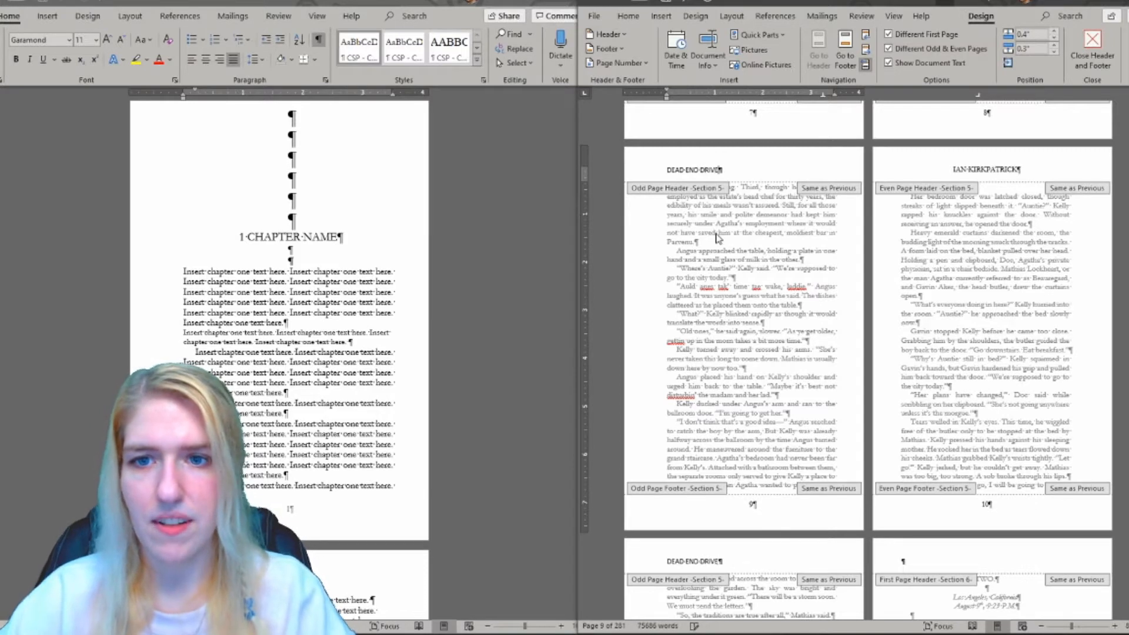
{"action": "key", "text": "ctrl+w"}
{"action": "key", "text": "Escape"}
{"action": "key", "text": "ctrl+e"}
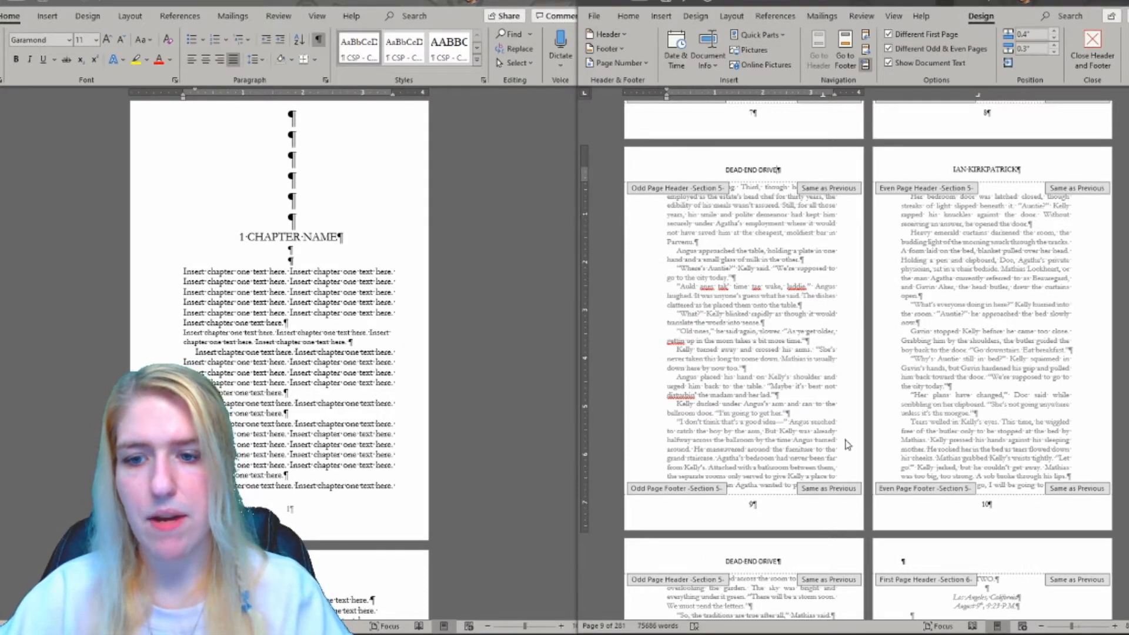
{"action": "scroll", "coordinate": [822, 509], "scroll_direction": "up", "scroll_amount": 15}
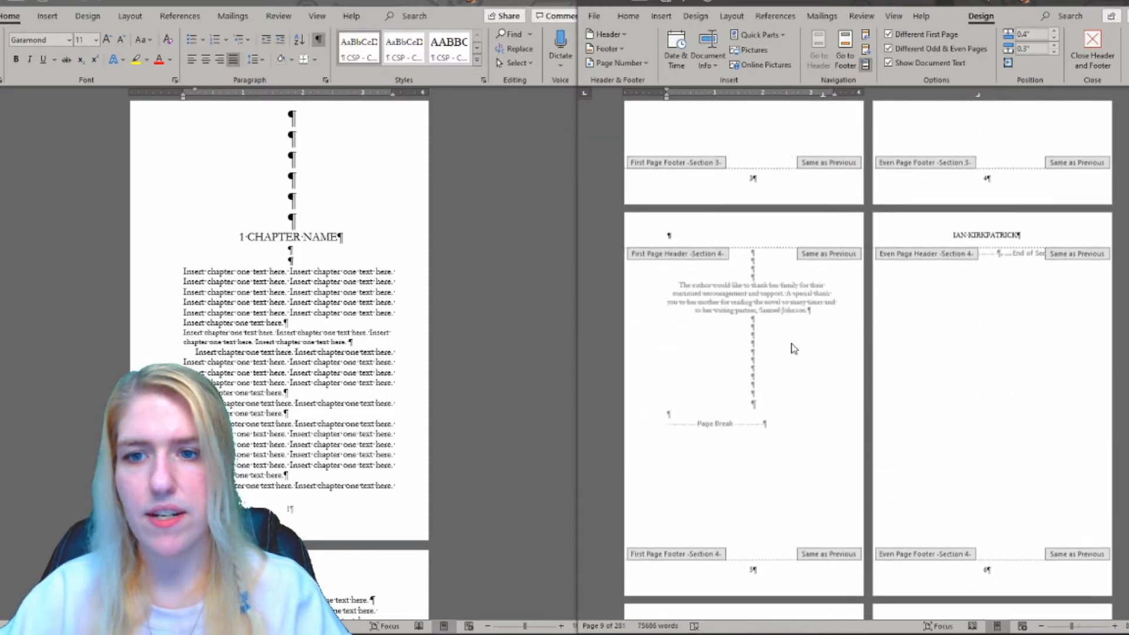
{"action": "scroll", "coordinate": [793, 348], "scroll_direction": "down", "scroll_amount": 5}
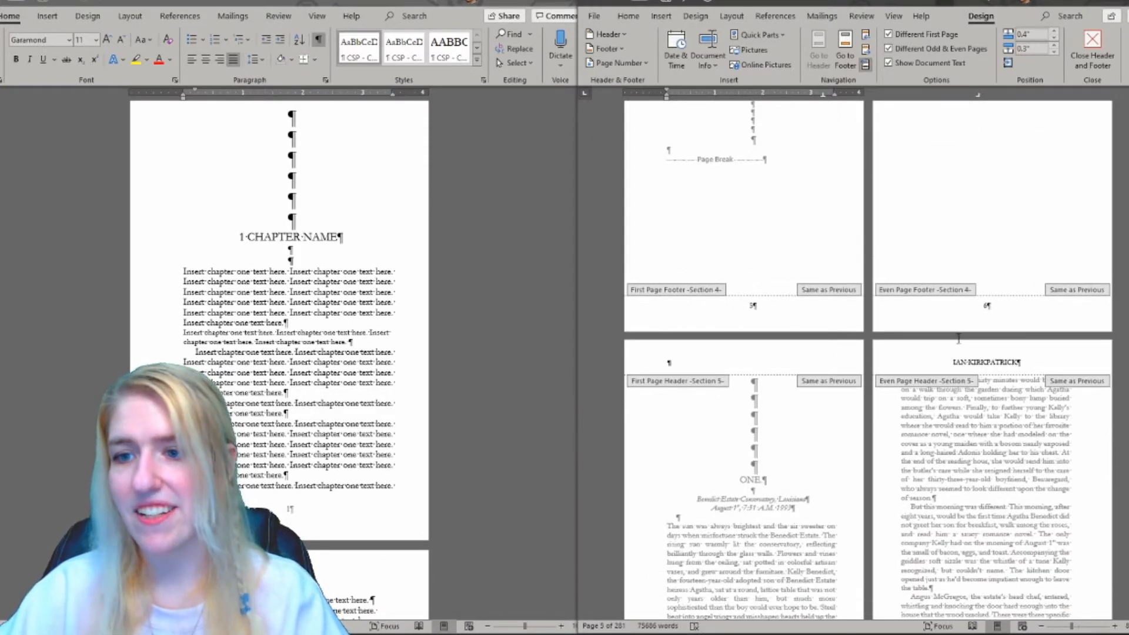
{"action": "scroll", "coordinate": [959, 338], "scroll_direction": "down", "scroll_amount": 4}
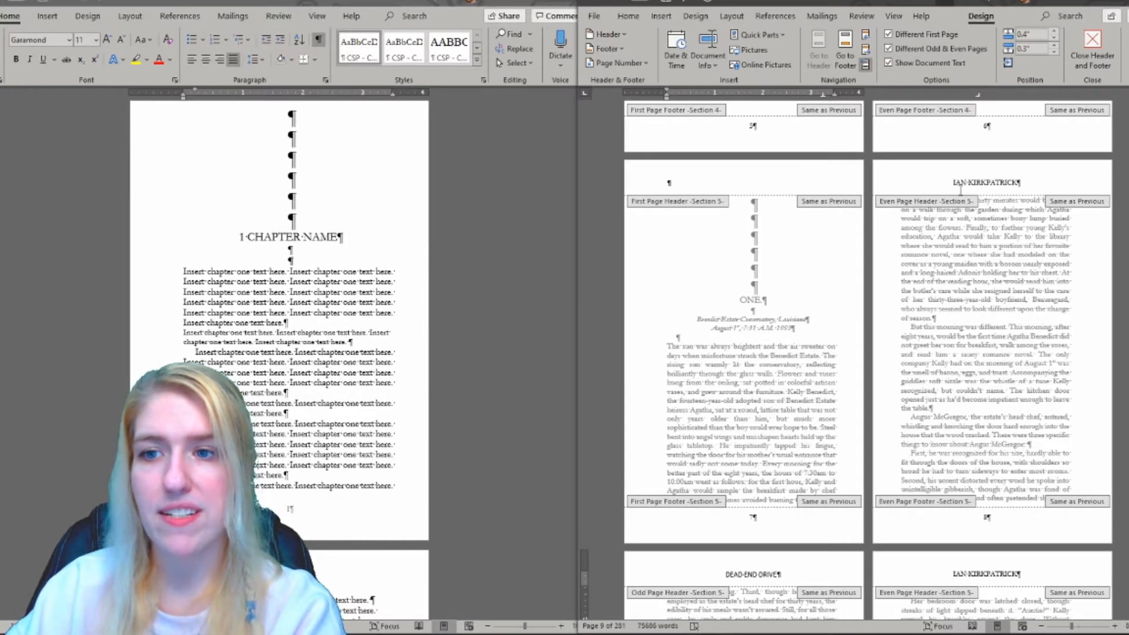
Step: Check the author's name in the even-page header while scrolling through the nearby pages
{"action": "left_click", "coordinate": [978, 184]}
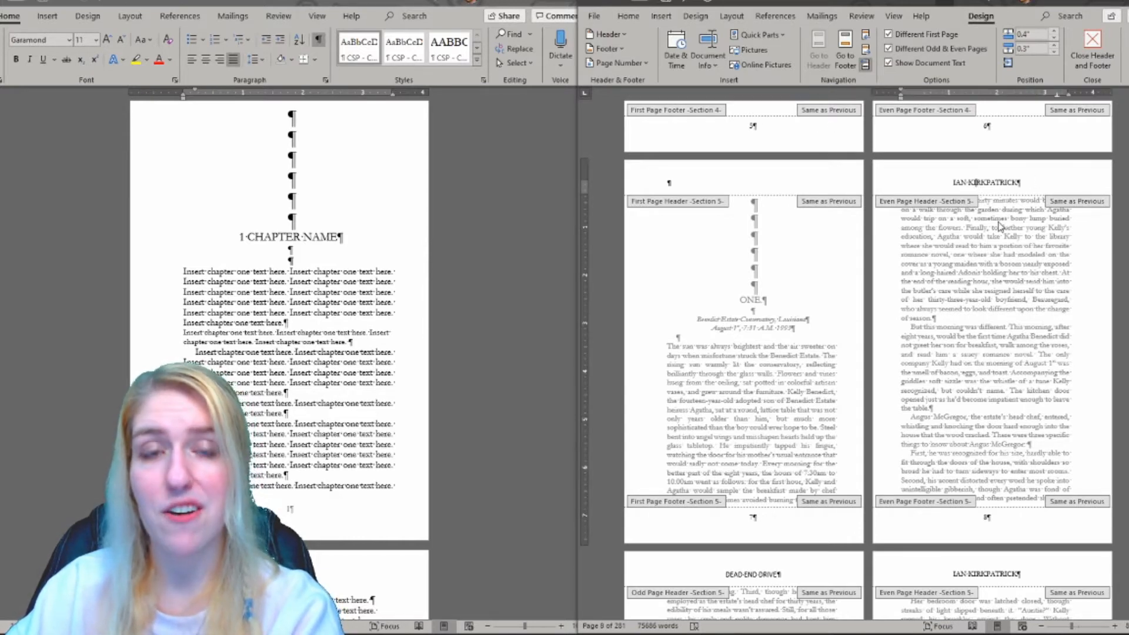
{"action": "scroll", "coordinate": [1012, 247], "scroll_direction": "up", "scroll_amount": 5}
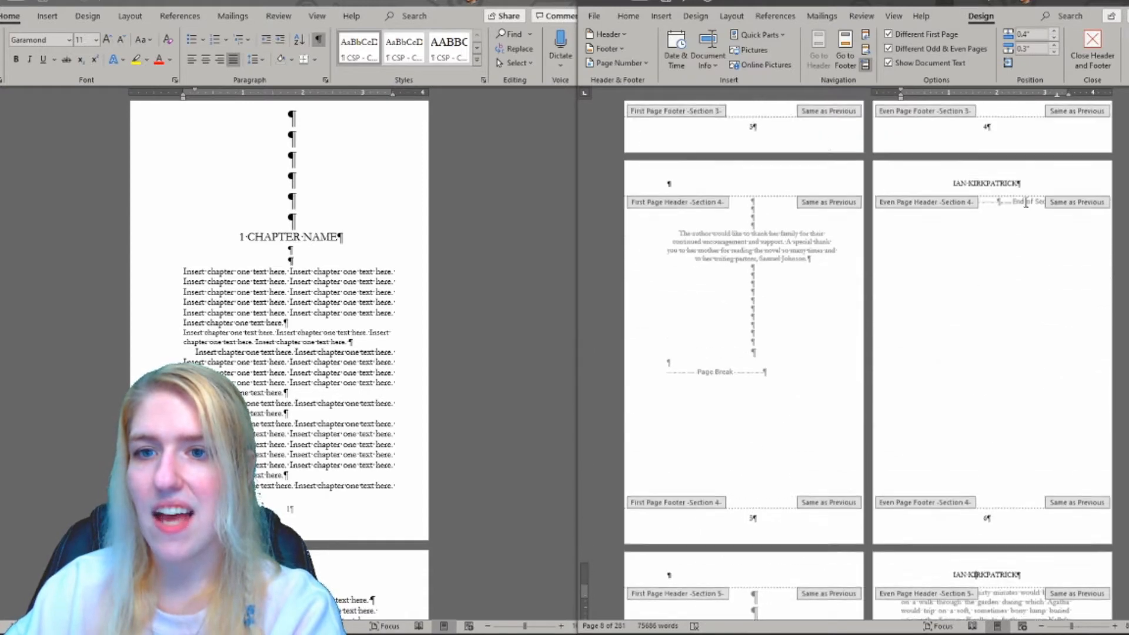
{"action": "scroll", "coordinate": [1026, 202], "scroll_direction": "up", "scroll_amount": 1}
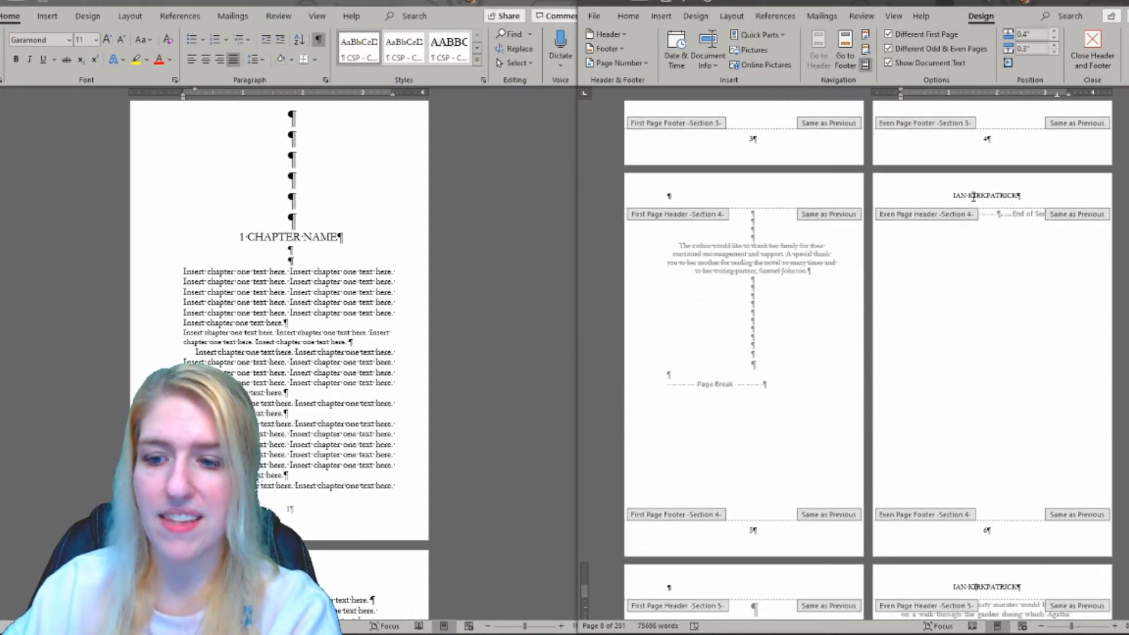
{"action": "scroll", "coordinate": [997, 283], "scroll_direction": "down", "scroll_amount": 5}
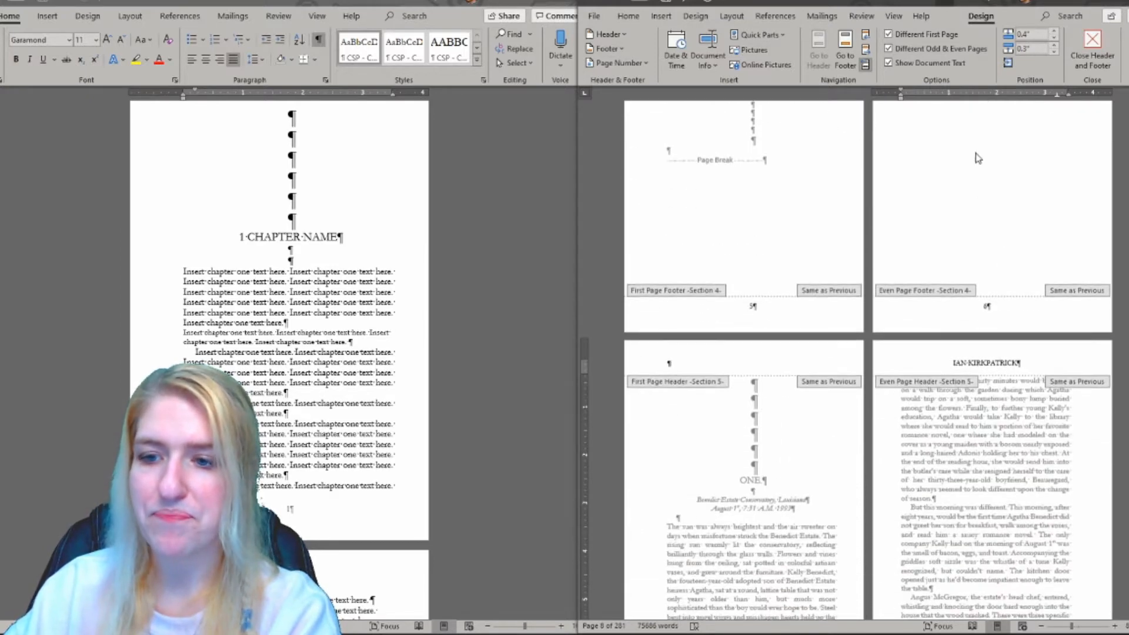
{"action": "scroll", "coordinate": [1006, 248], "scroll_direction": "up", "scroll_amount": 2}
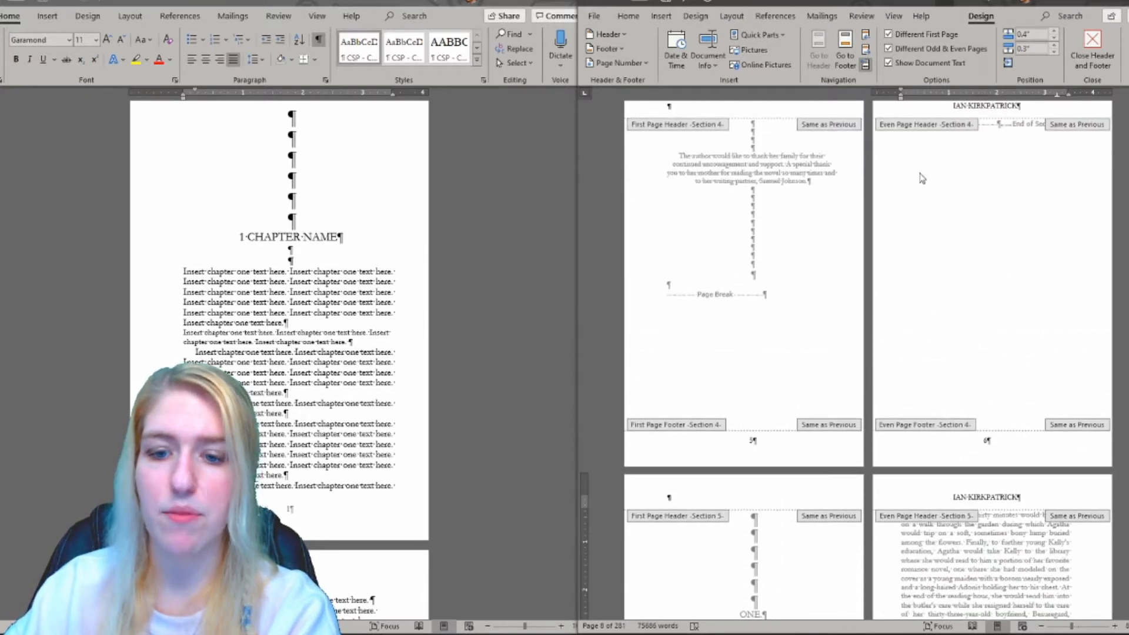
Step: Inspect the Section 4 footer and the Section 5 even and first-page headers, then widen the Word window
{"action": "left_click", "coordinate": [1009, 449]}
{"action": "scroll", "coordinate": [1002, 329], "scroll_direction": "down", "scroll_amount": 3}
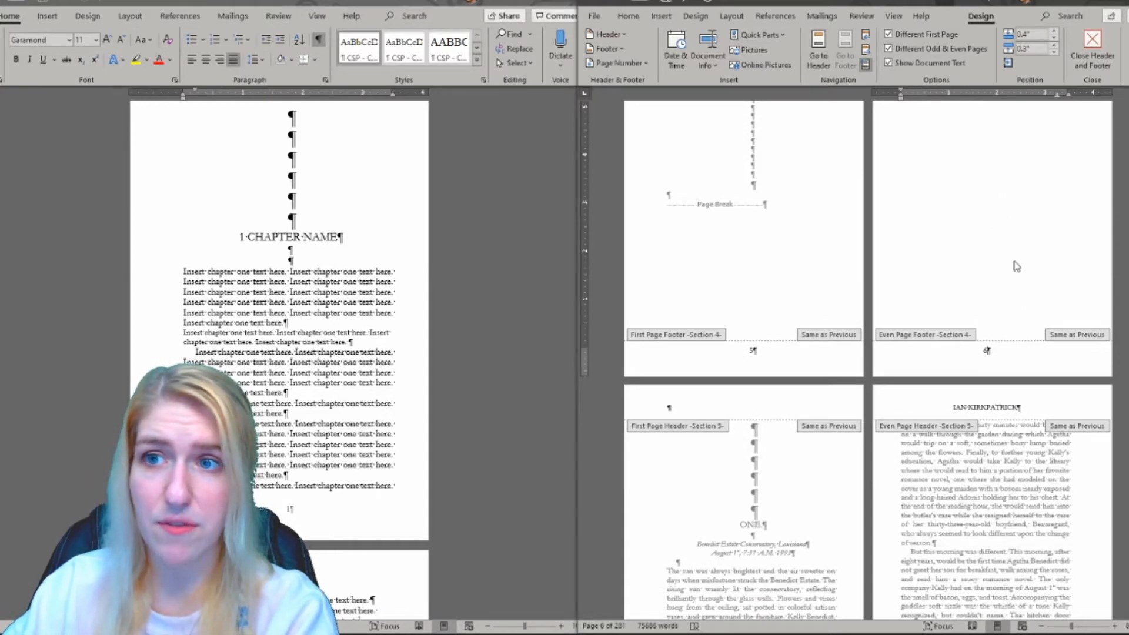
{"action": "scroll", "coordinate": [933, 365], "scroll_direction": "up", "scroll_amount": 3}
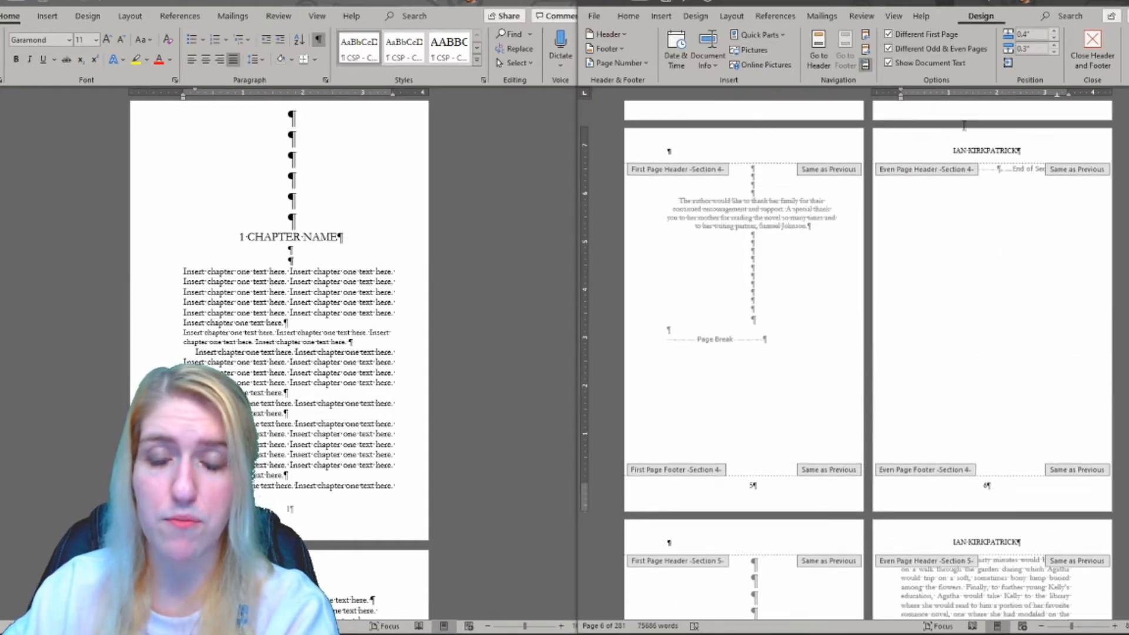
{"action": "scroll", "coordinate": [968, 247], "scroll_direction": "down", "scroll_amount": 6}
{"action": "scroll", "coordinate": [969, 247], "scroll_direction": "down", "scroll_amount": 4}
{"action": "scroll", "coordinate": [964, 230], "scroll_direction": "up", "scroll_amount": 3}
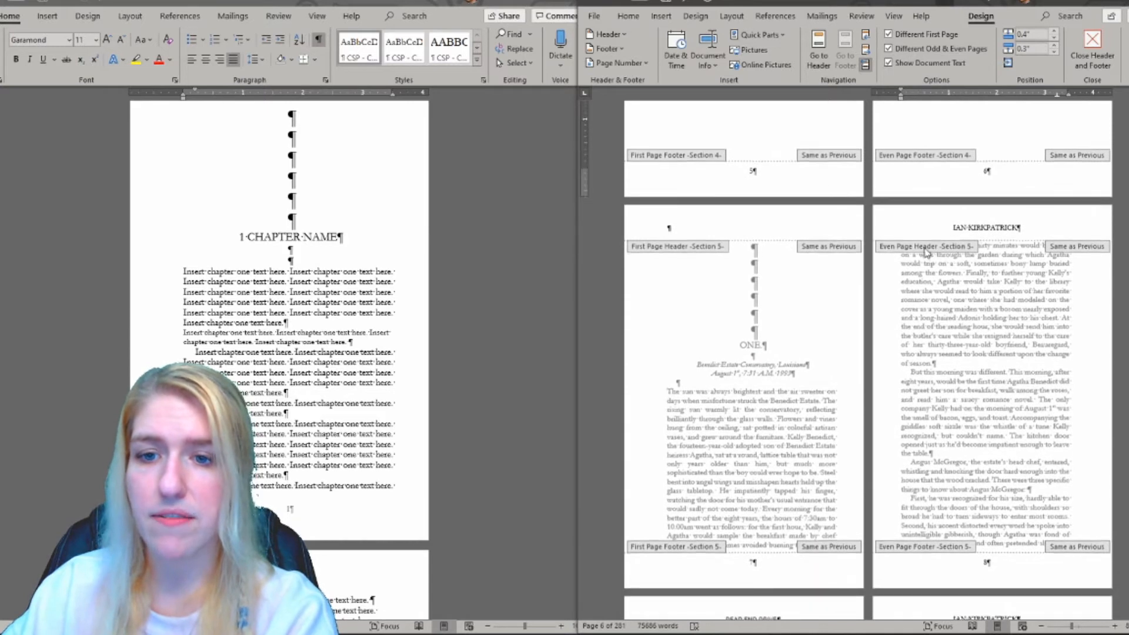
{"action": "left_click", "coordinate": [964, 222]}
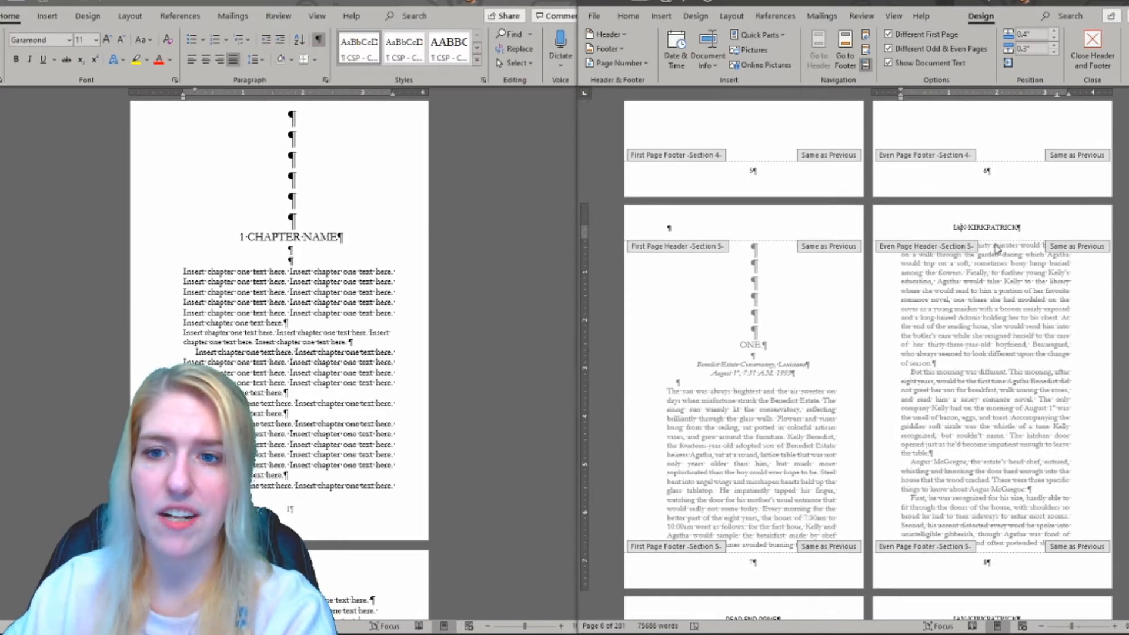
{"action": "left_click", "coordinate": [744, 228]}
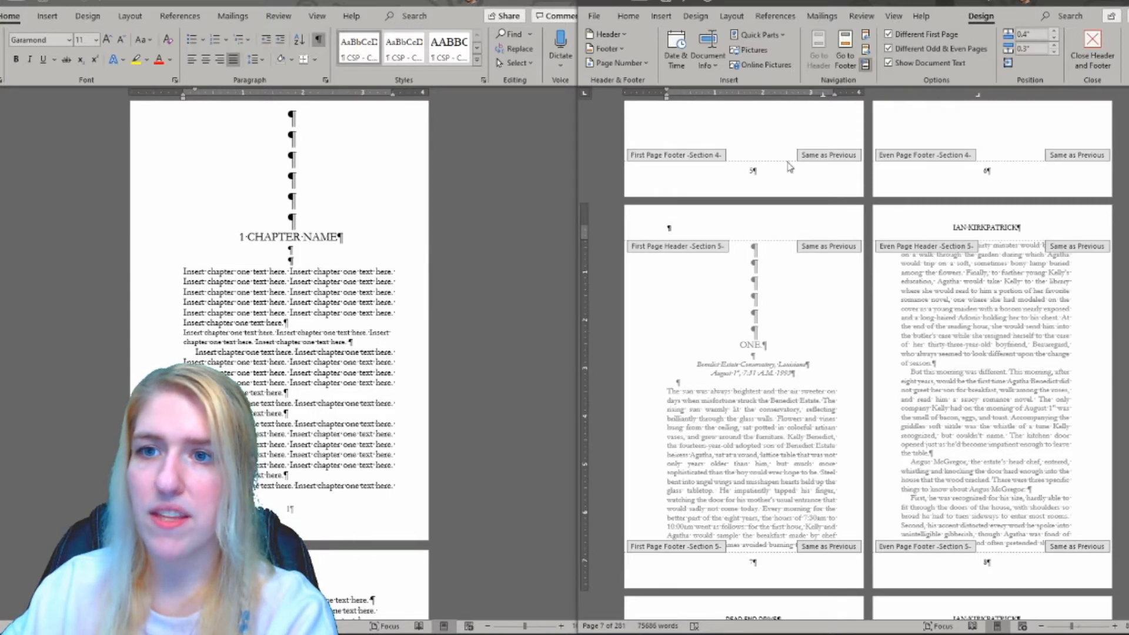
{"action": "left_click_drag", "start_coordinate": [577, 376], "coordinate": [386, 377]}
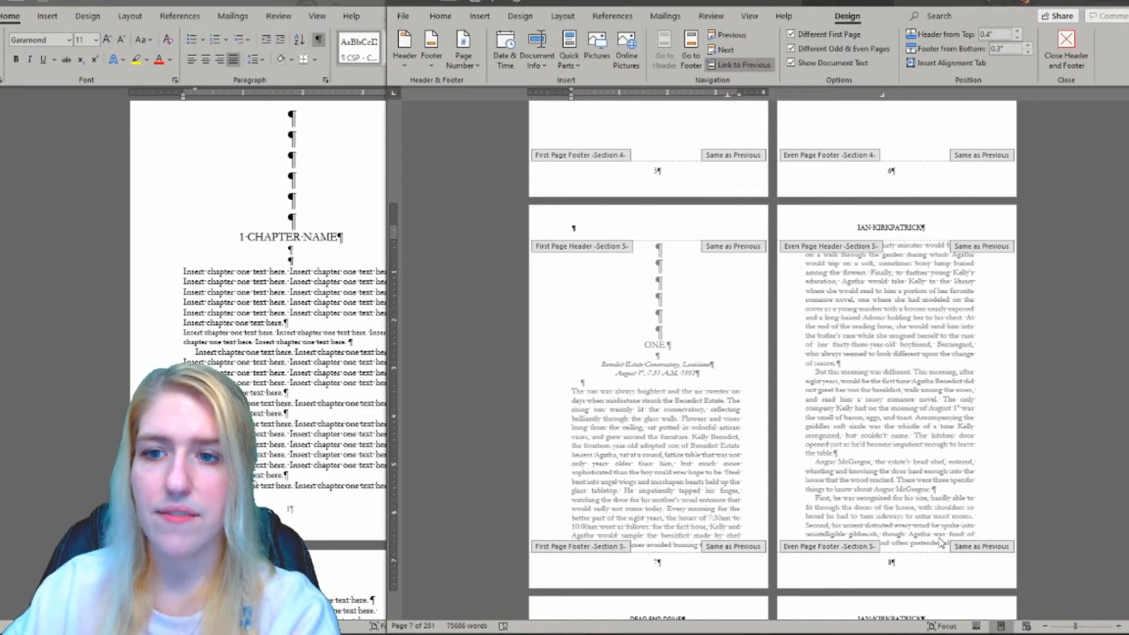
Step: Unlink the Section 5 first-page and even-page headers and footers from the previous section
{"action": "left_click", "coordinate": [722, 66]}
{"action": "scroll", "coordinate": [729, 284], "scroll_direction": "down", "scroll_amount": 2}
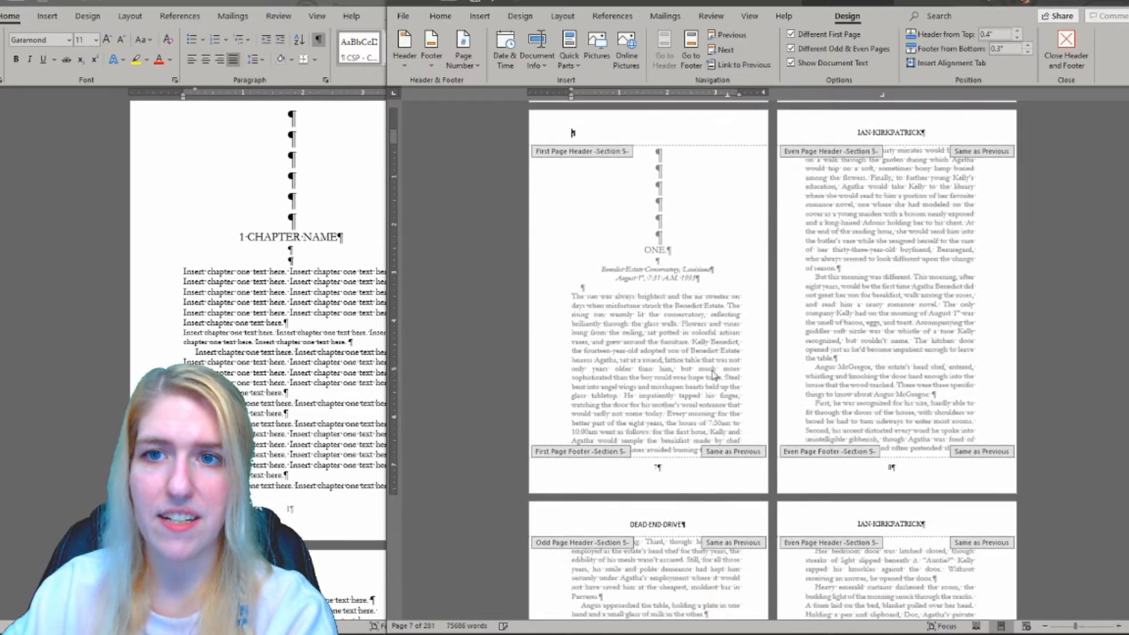
{"action": "left_click", "coordinate": [698, 465]}
{"action": "left_click", "coordinate": [722, 67]}
{"action": "scroll", "coordinate": [919, 144], "scroll_direction": "up", "scroll_amount": 2}
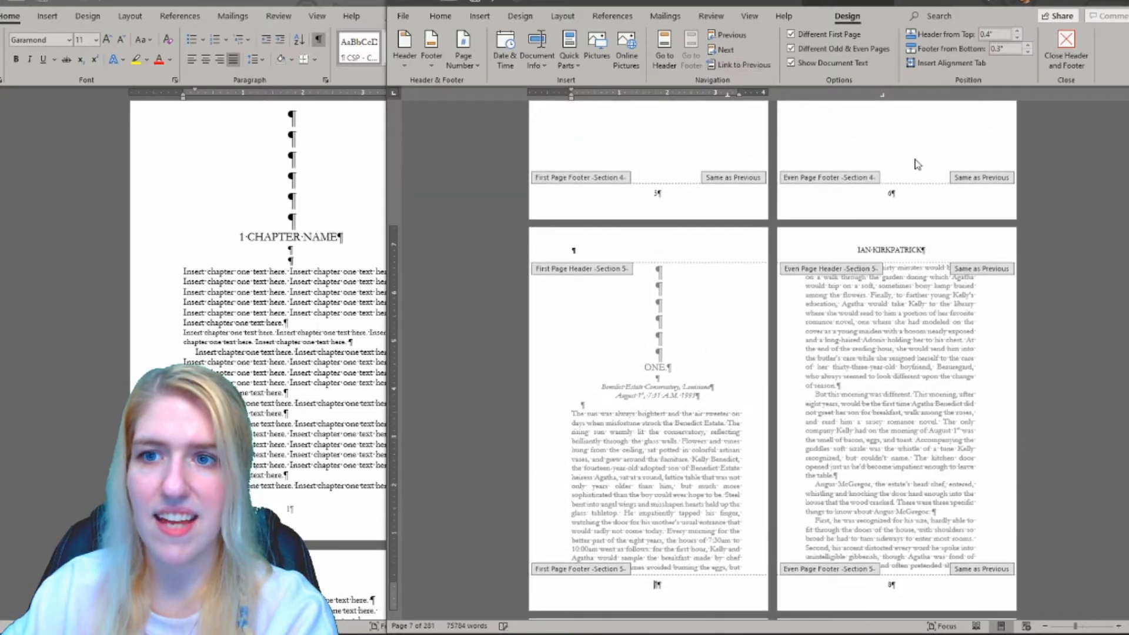
{"action": "left_click", "coordinate": [908, 245]}
{"action": "left_click", "coordinate": [739, 66]}
{"action": "scroll", "coordinate": [810, 240], "scroll_direction": "down", "scroll_amount": 3}
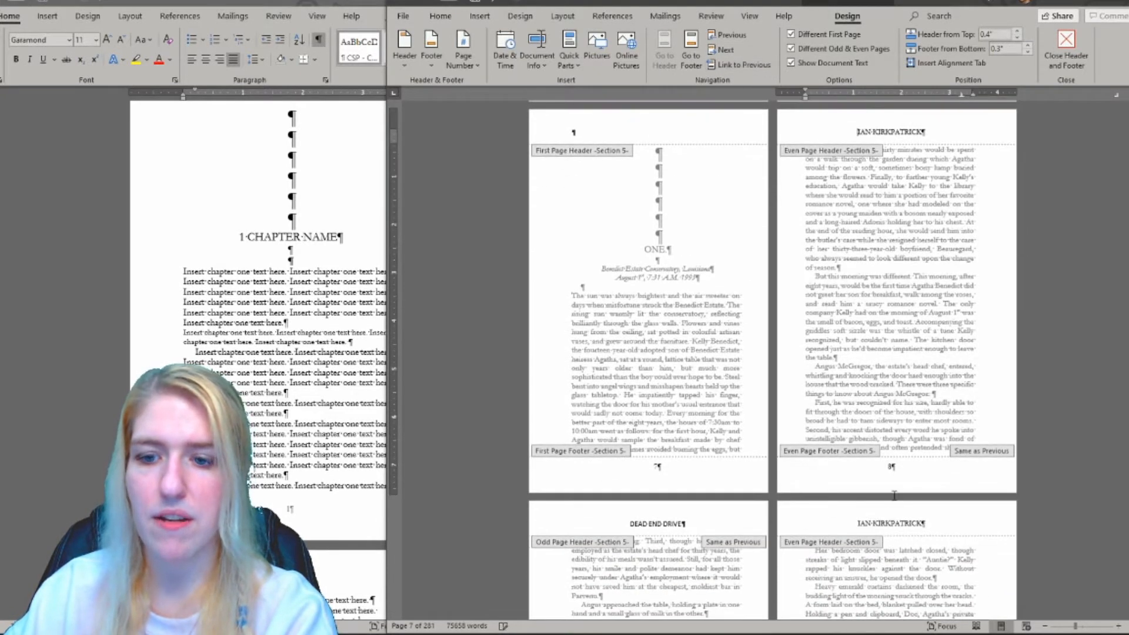
{"action": "left_click", "coordinate": [891, 474]}
{"action": "left_click", "coordinate": [736, 66]}
Step: Unlink the Section 5 odd-page header under DEAD END DRIVE from the previous section
{"action": "scroll", "coordinate": [918, 264], "scroll_direction": "up", "scroll_amount": 3}
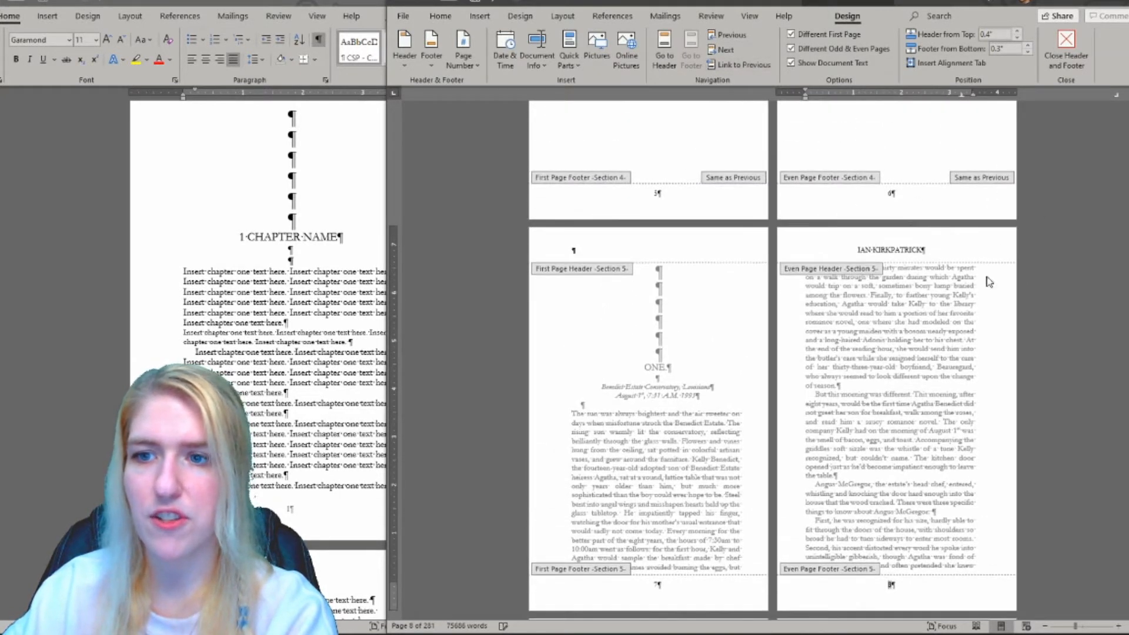
{"action": "scroll", "coordinate": [926, 235], "scroll_direction": "down", "scroll_amount": 9}
{"action": "left_click", "coordinate": [665, 282]}
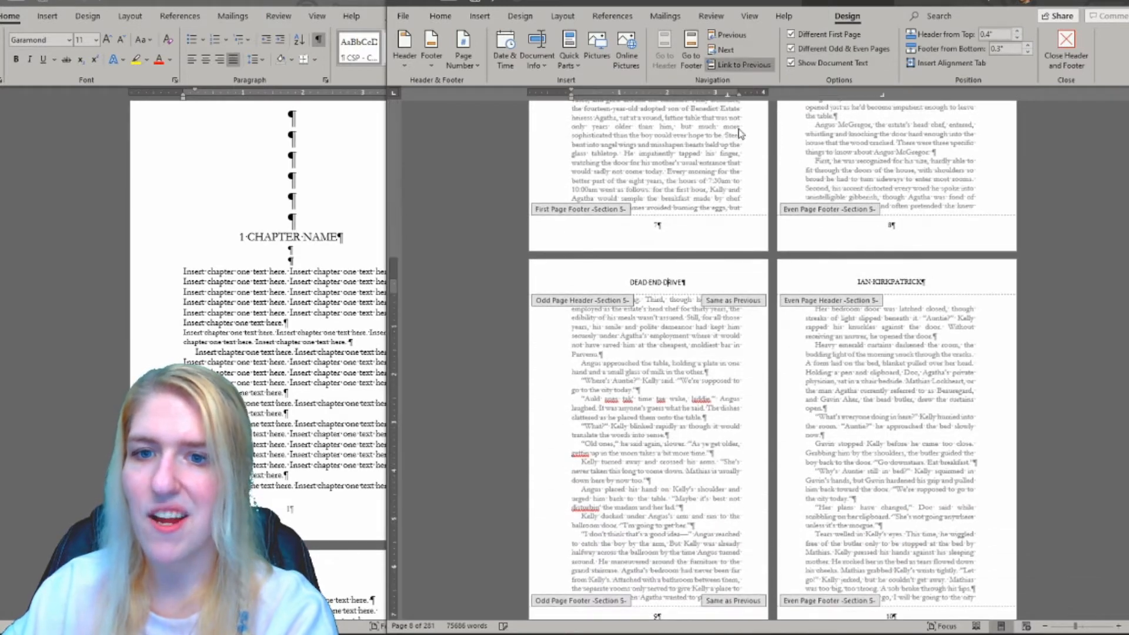
{"action": "left_click", "coordinate": [722, 66]}
{"action": "scroll", "coordinate": [728, 432], "scroll_direction": "down", "scroll_amount": 6}
{"action": "left_click", "coordinate": [710, 385]}
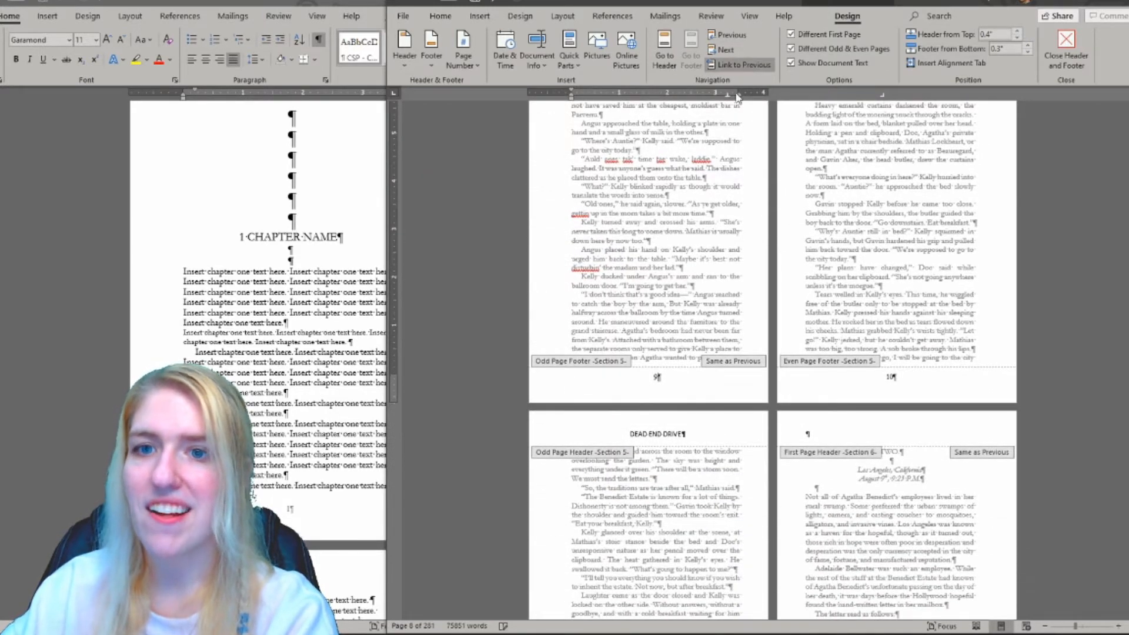
Step: Delete the page numbers 5 and 6 and the author-name header text on the acknowledgements pages
{"action": "scroll", "coordinate": [811, 370], "scroll_direction": "up", "scroll_amount": 18}
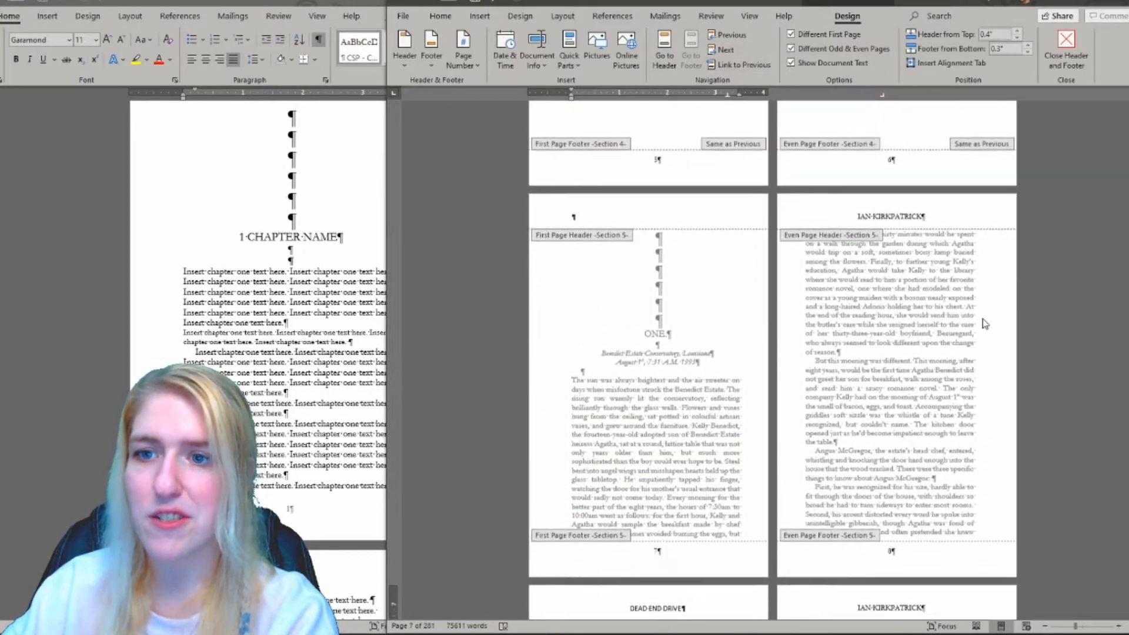
{"action": "scroll", "coordinate": [891, 426], "scroll_direction": "up", "scroll_amount": 2}
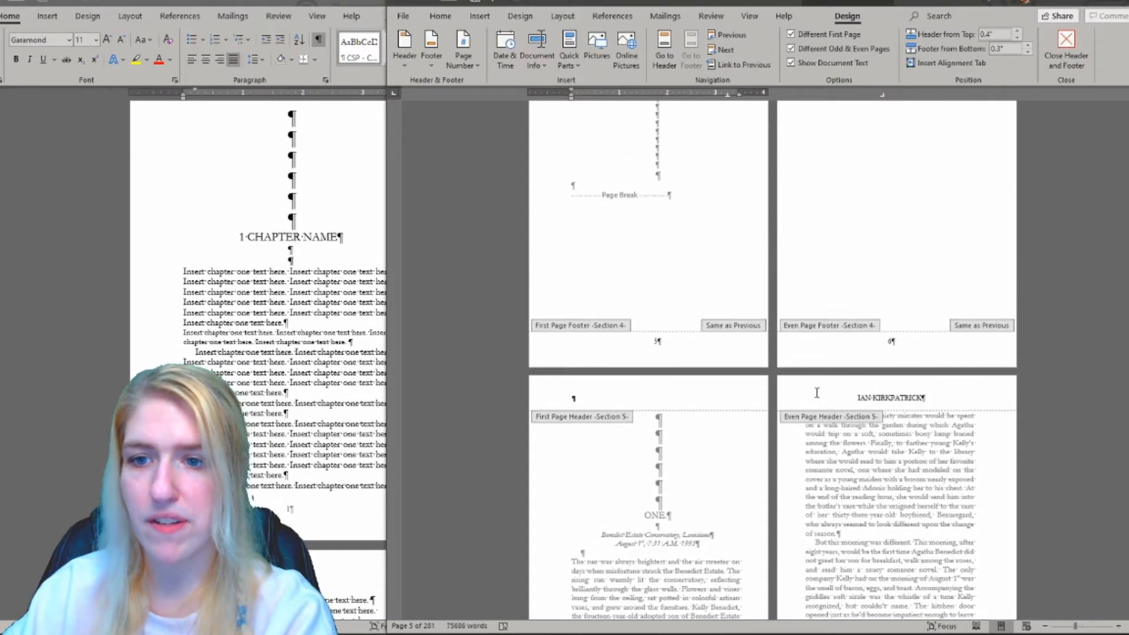
{"action": "scroll", "coordinate": [846, 391], "scroll_direction": "up", "scroll_amount": 4}
{"action": "left_click", "coordinate": [891, 432]}
{"action": "left_click_drag", "start_coordinate": [854, 426], "coordinate": [900, 436]}
{"action": "key", "text": "BackSpace"}
{"action": "left_click_drag", "start_coordinate": [655, 431], "coordinate": [705, 441]}
{"action": "key", "text": "BackSpace"}
{"action": "scroll", "coordinate": [718, 373], "scroll_direction": "up", "scroll_amount": 8}
{"action": "triple_click", "coordinate": [869, 277]}
{"action": "key", "text": "BackSpace"}
Step: Close header and footer editing, leaving the page after the acknowledgements without a header
{"action": "scroll", "coordinate": [960, 421], "scroll_direction": "up", "scroll_amount": 20}
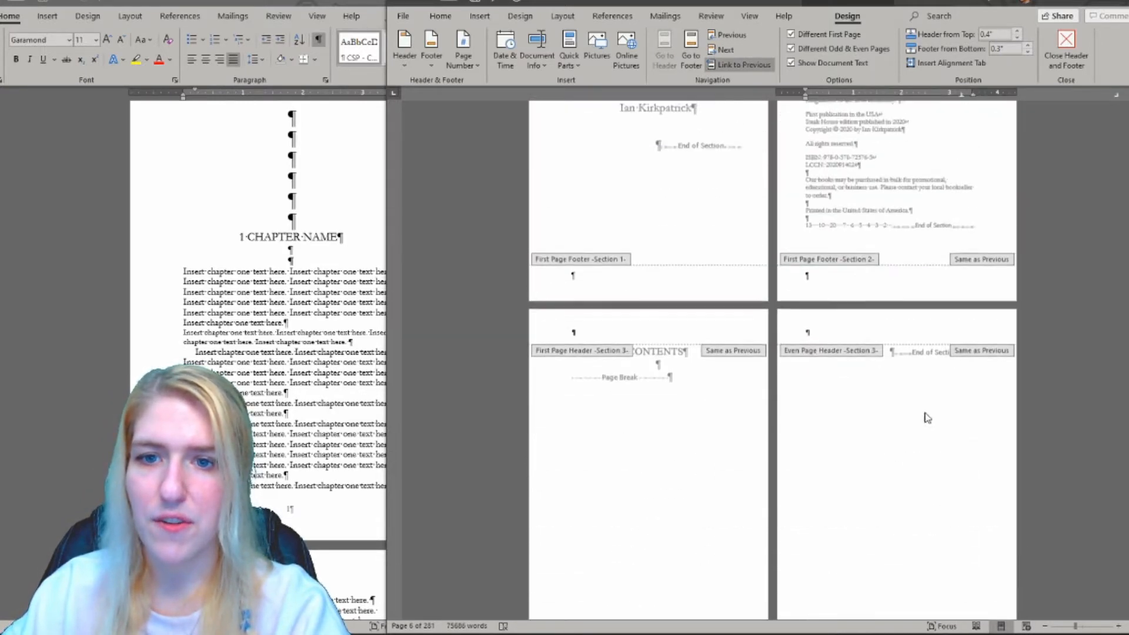
{"action": "scroll", "coordinate": [921, 411], "scroll_direction": "down", "scroll_amount": 20}
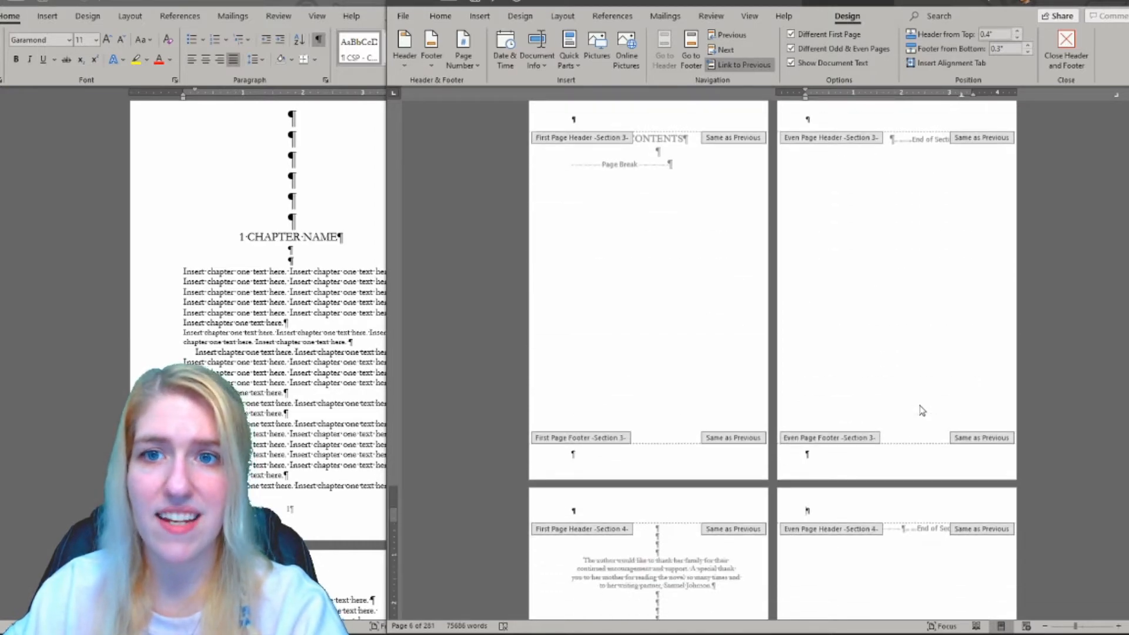
{"action": "scroll", "coordinate": [921, 411], "scroll_direction": "down", "scroll_amount": 4}
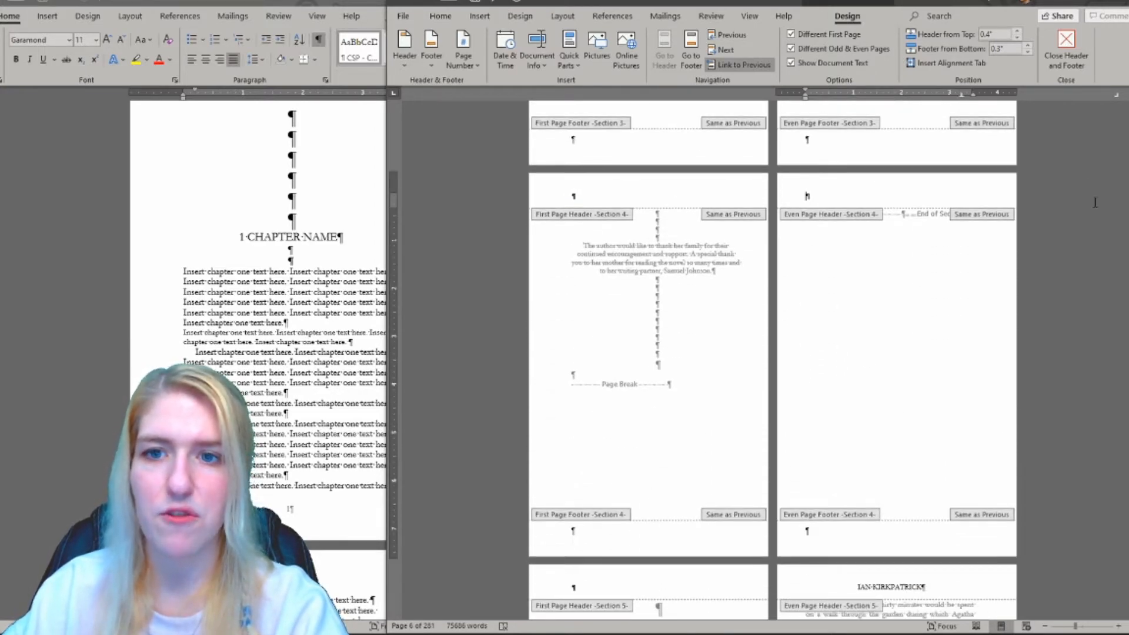
{"action": "scroll", "coordinate": [1004, 406], "scroll_direction": "down", "scroll_amount": 13}
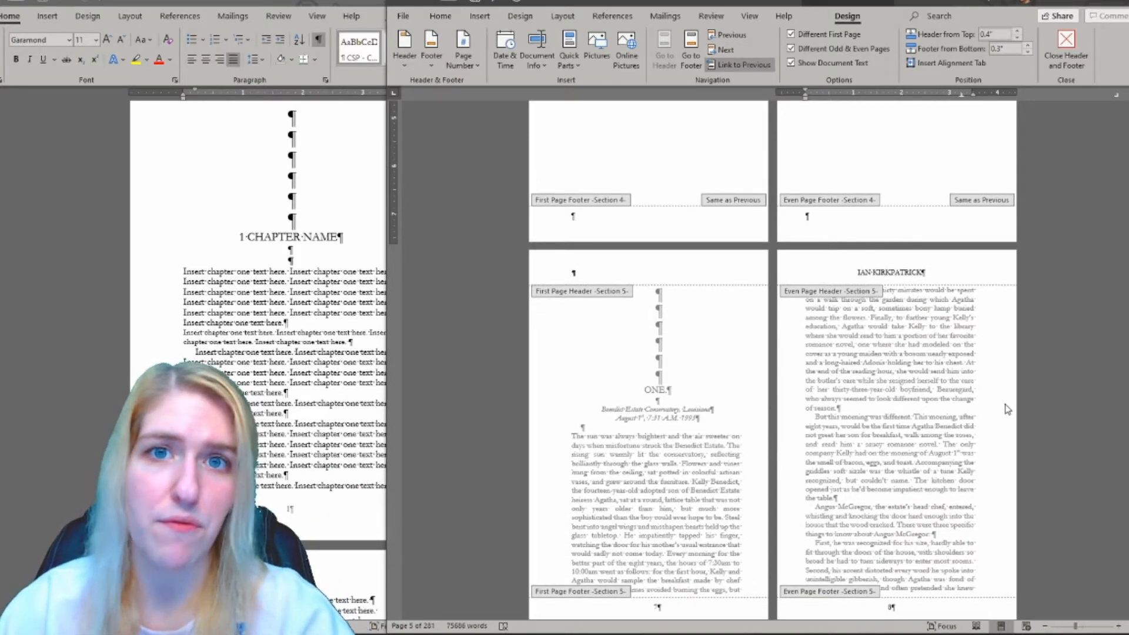
{"action": "double_click", "coordinate": [1004, 404]}
{"action": "scroll", "coordinate": [905, 364], "scroll_direction": "up", "scroll_amount": 9}
{"action": "scroll", "coordinate": [896, 352], "scroll_direction": "up", "scroll_amount": 5}
{"action": "scroll", "coordinate": [897, 347], "scroll_direction": "down", "scroll_amount": 13}
{"action": "scroll", "coordinate": [897, 347], "scroll_direction": "down", "scroll_amount": 7}
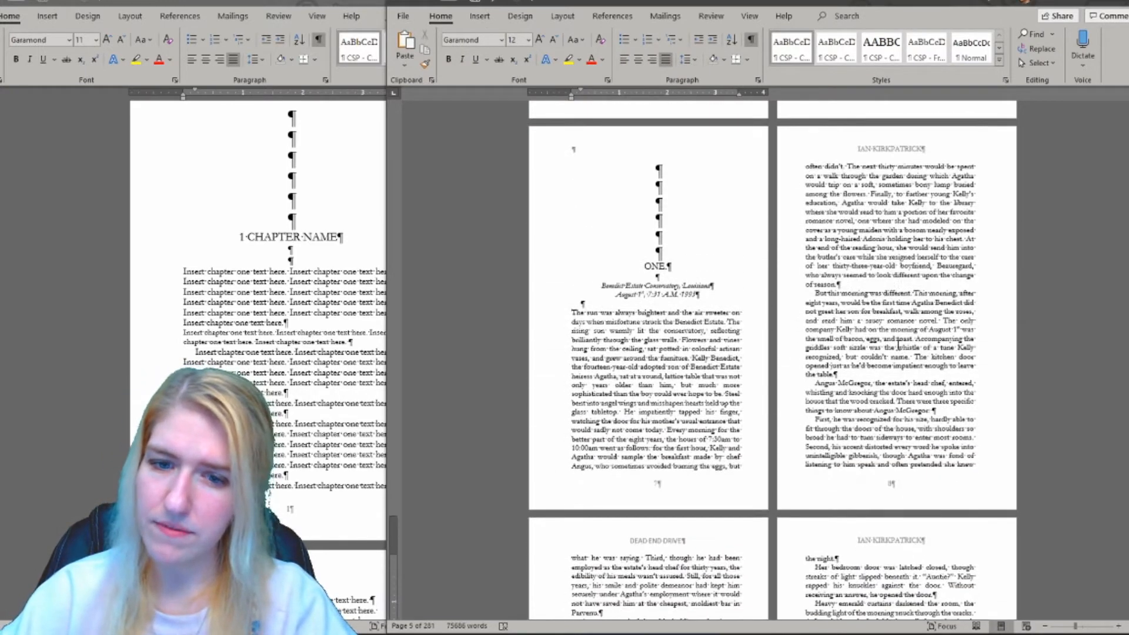
{"action": "scroll", "coordinate": [898, 346], "scroll_direction": "down", "scroll_amount": 7}
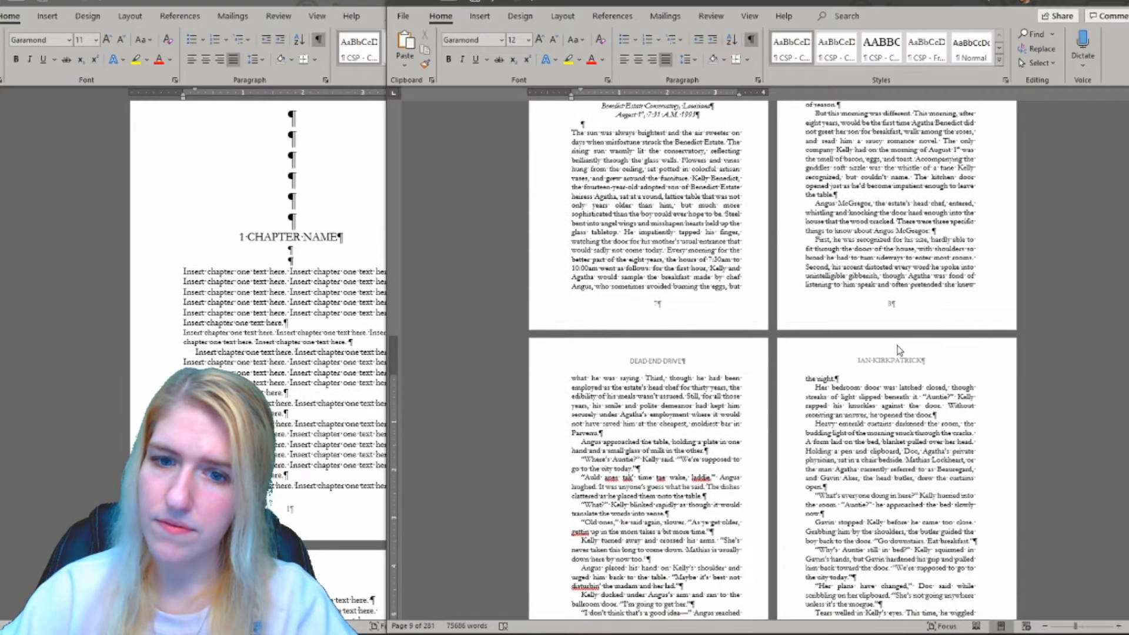
{"action": "double_click", "coordinate": [722, 369]}
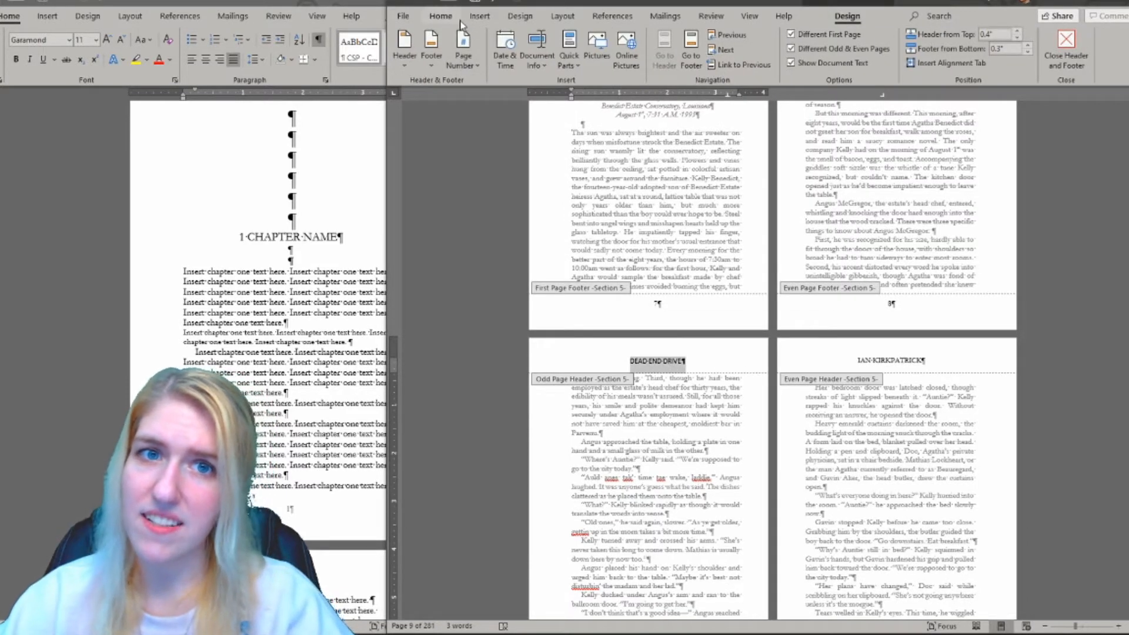
{"action": "left_click", "coordinate": [440, 16]}
{"action": "left_click", "coordinate": [493, 38]}
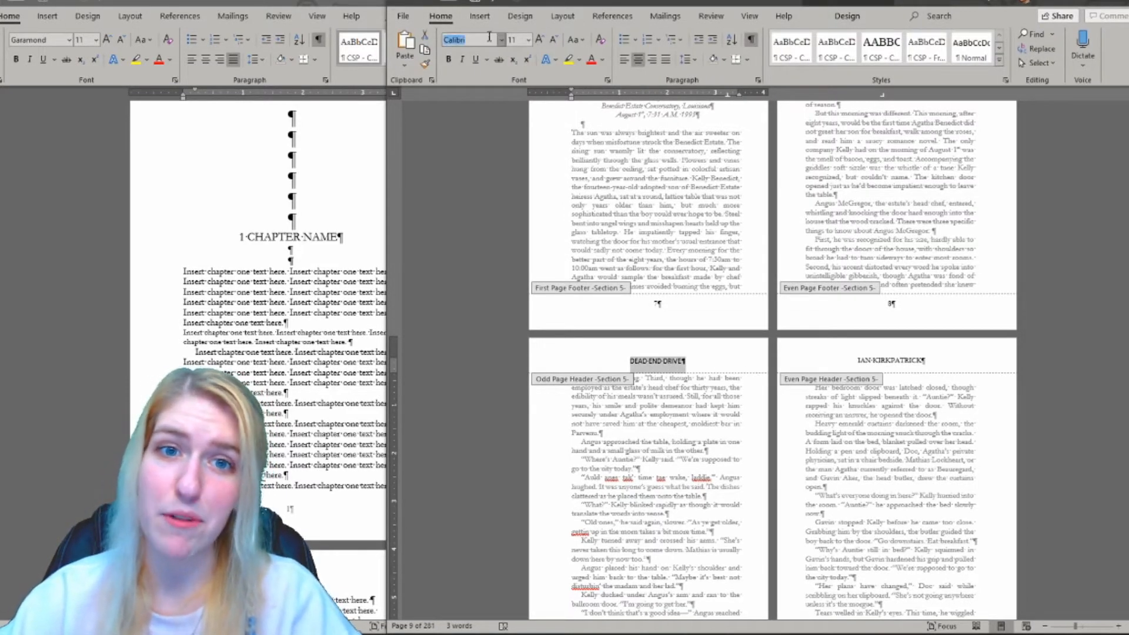
{"action": "type", "text": "Garamond"}
{"action": "key", "text": "Return"}
{"action": "key", "text": "Escape"}
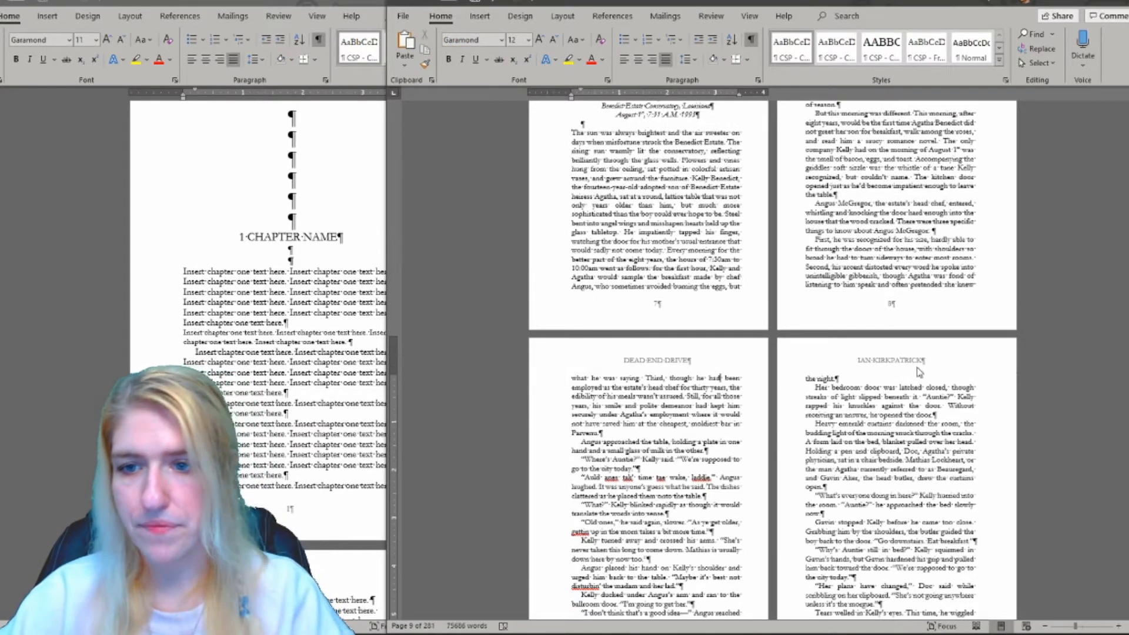
{"action": "scroll", "coordinate": [880, 331], "scroll_direction": "down", "scroll_amount": 3}
{"action": "scroll", "coordinate": [880, 331], "scroll_direction": "down", "scroll_amount": 5}
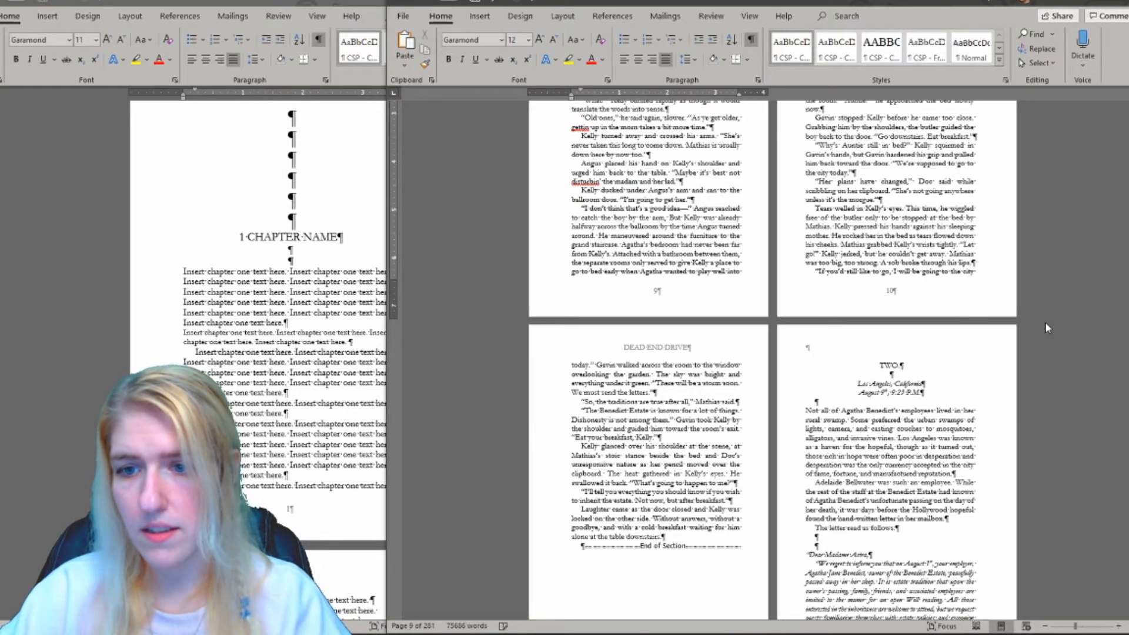
{"action": "scroll", "coordinate": [1037, 345], "scroll_direction": "up", "scroll_amount": 15}
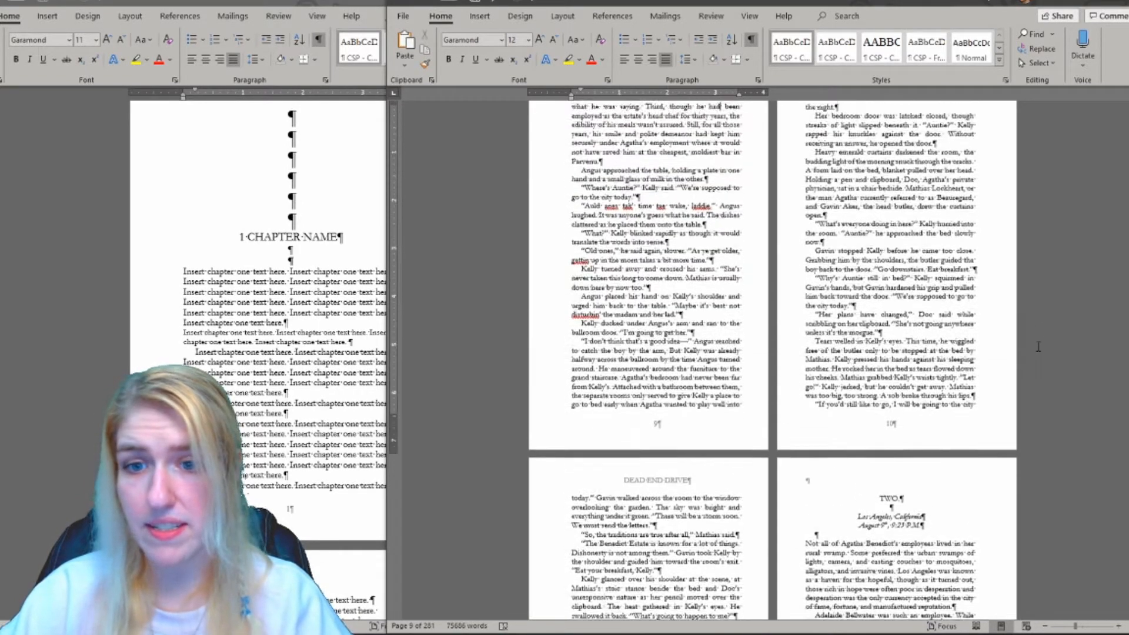
{"action": "scroll", "coordinate": [1038, 347], "scroll_direction": "up", "scroll_amount": 3}
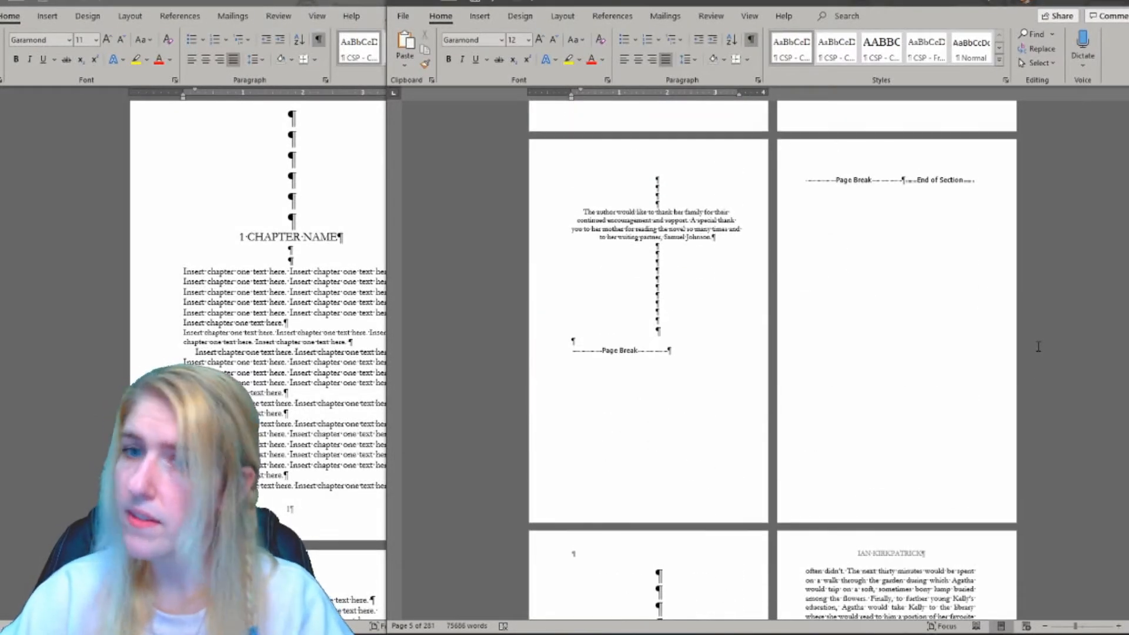
{"action": "scroll", "coordinate": [1039, 347], "scroll_direction": "down", "scroll_amount": 3}
{"action": "scroll", "coordinate": [1040, 348], "scroll_direction": "down", "scroll_amount": 3}
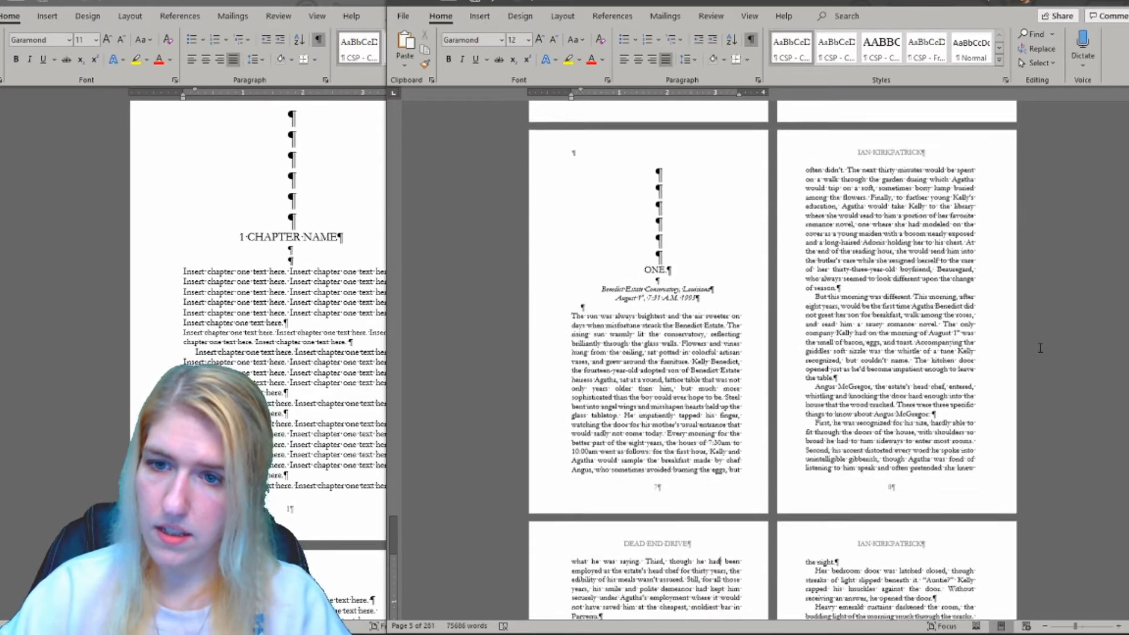
{"action": "scroll", "coordinate": [829, 356], "scroll_direction": "down", "scroll_amount": 4}
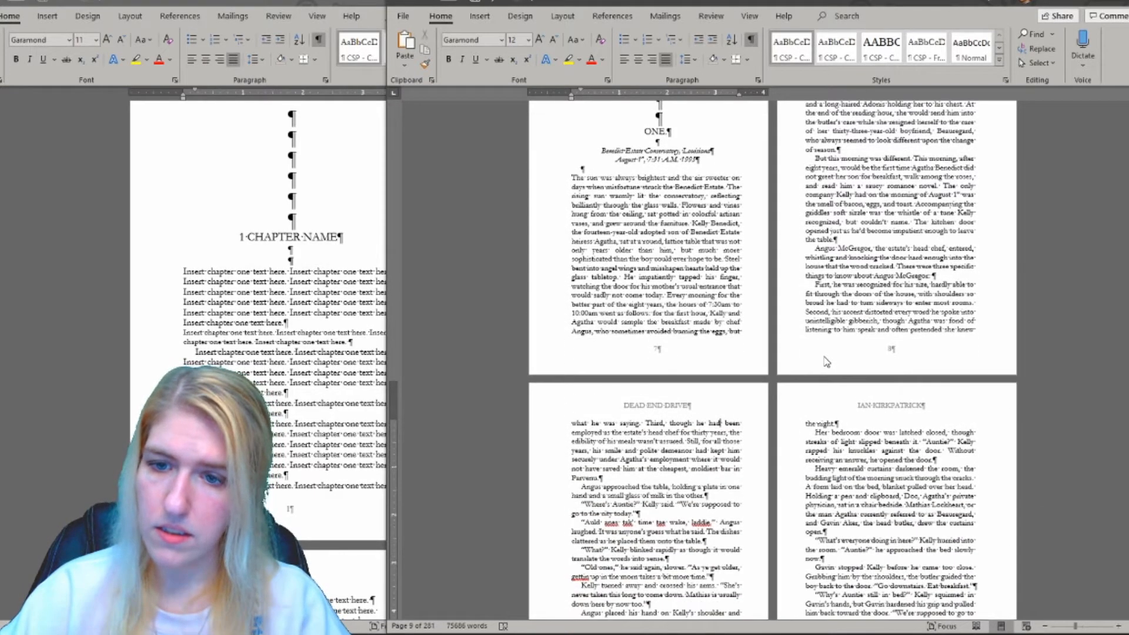
Step: Look at the Paragraph Line and Page Breaks options, closing them without changes
{"action": "left_click", "coordinate": [756, 80]}
{"action": "left_click", "coordinate": [736, 160]}
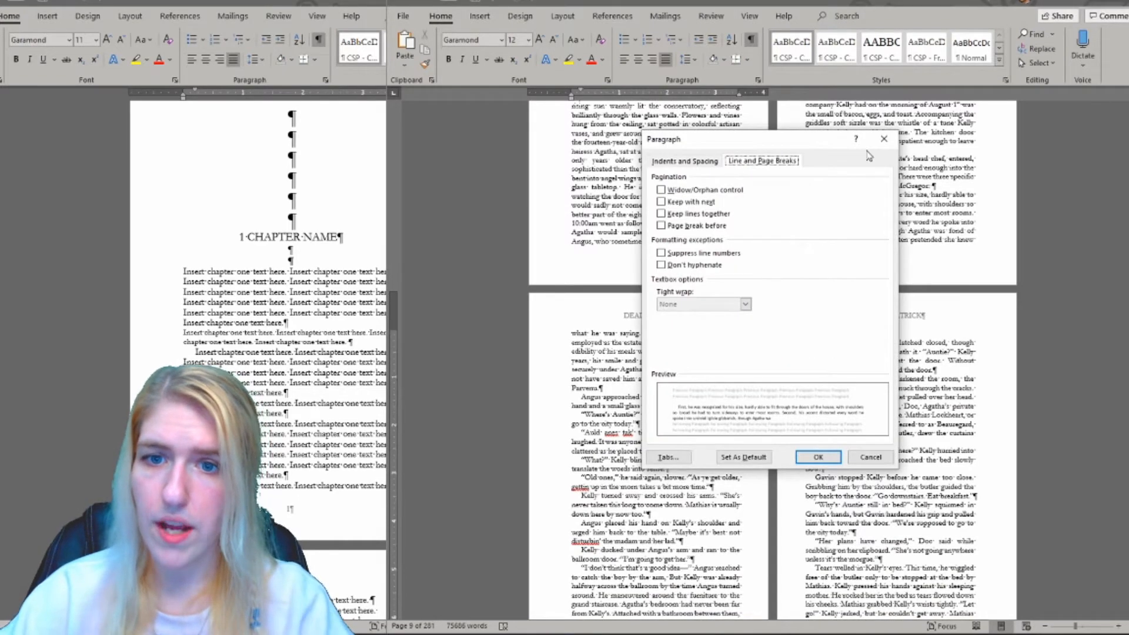
{"action": "left_click", "coordinate": [883, 139]}
{"action": "scroll", "coordinate": [800, 235], "scroll_direction": "up", "scroll_amount": 8}
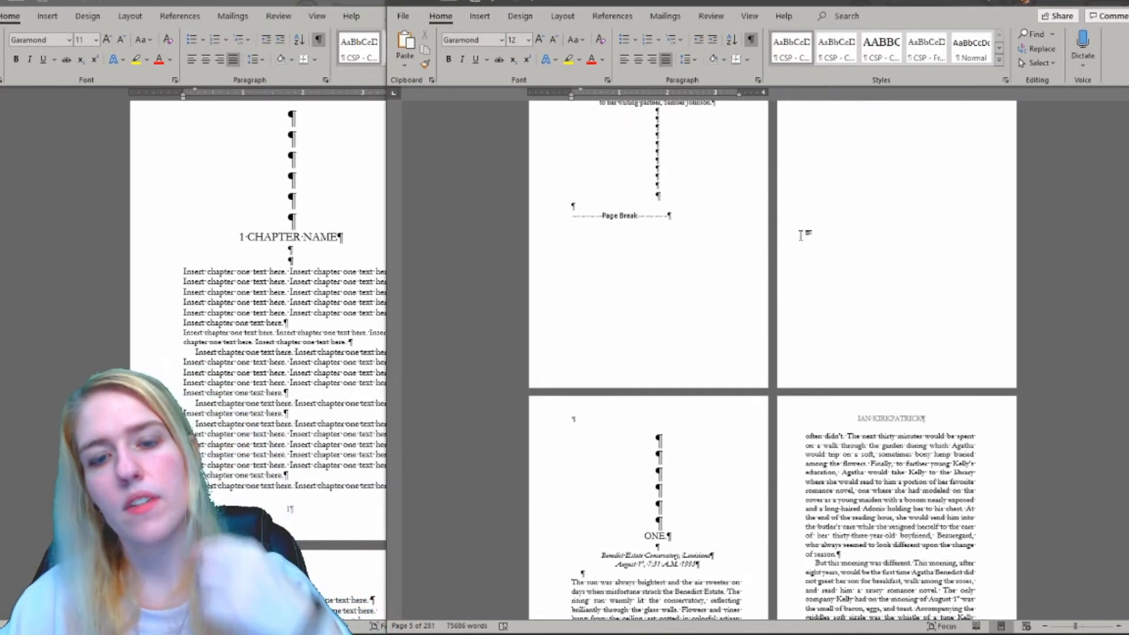
{"action": "scroll", "coordinate": [801, 235], "scroll_direction": "down", "scroll_amount": 5}
Step: Apply Widow/Orphan control to everything from the blank line above ONE to the manuscript's end
{"action": "left_click", "coordinate": [648, 186]}
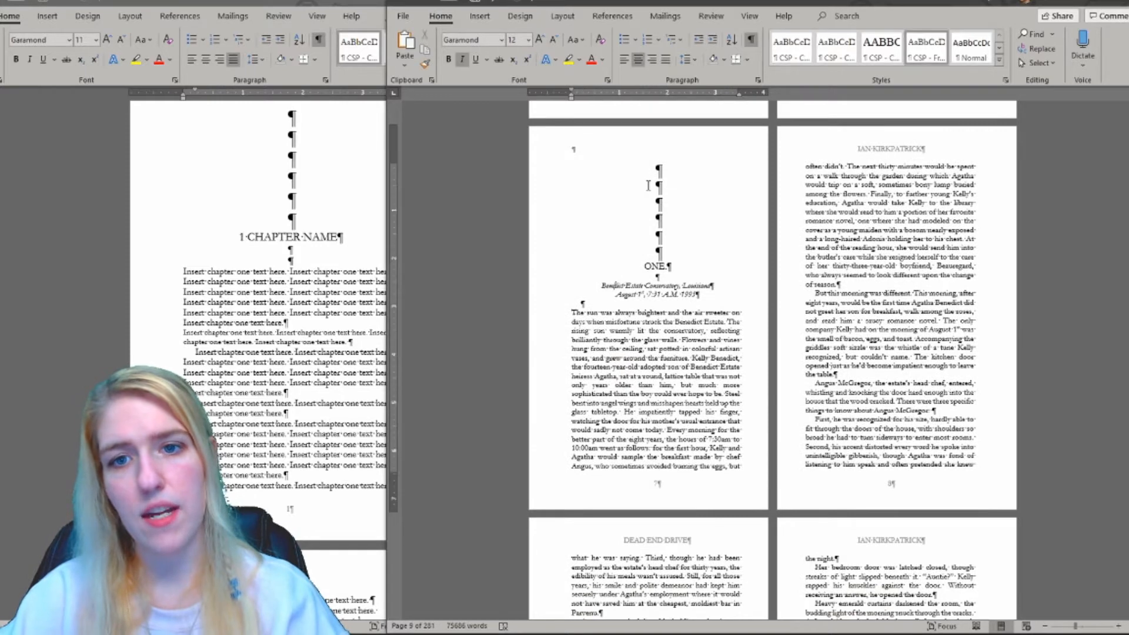
{"action": "left_click", "coordinate": [635, 174]}
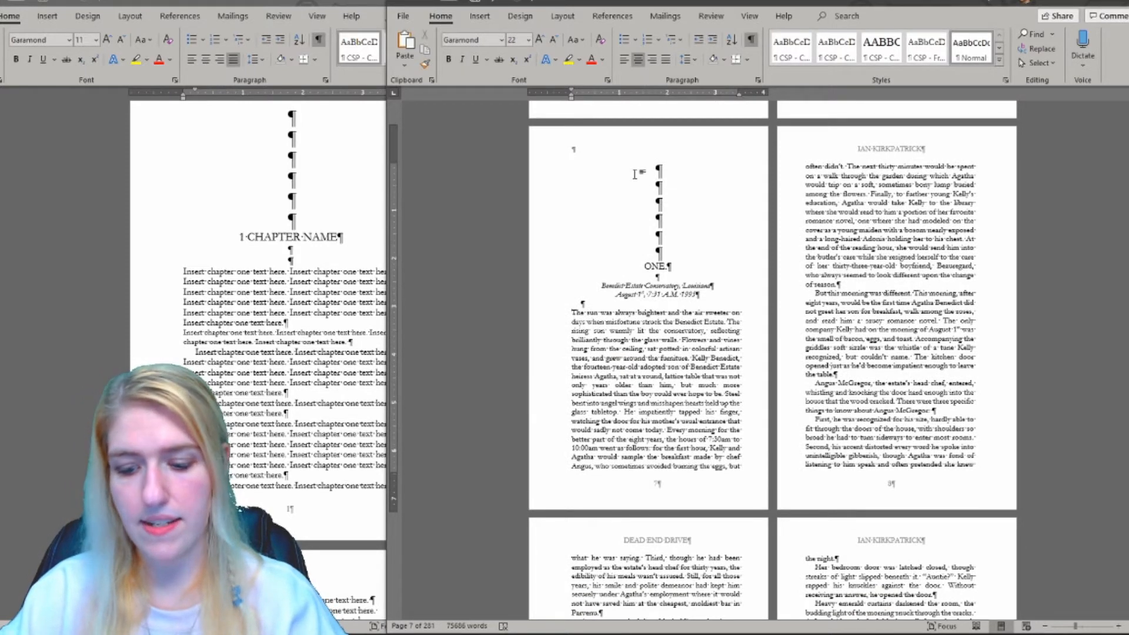
{"action": "key", "text": "ctrl+shift+End"}
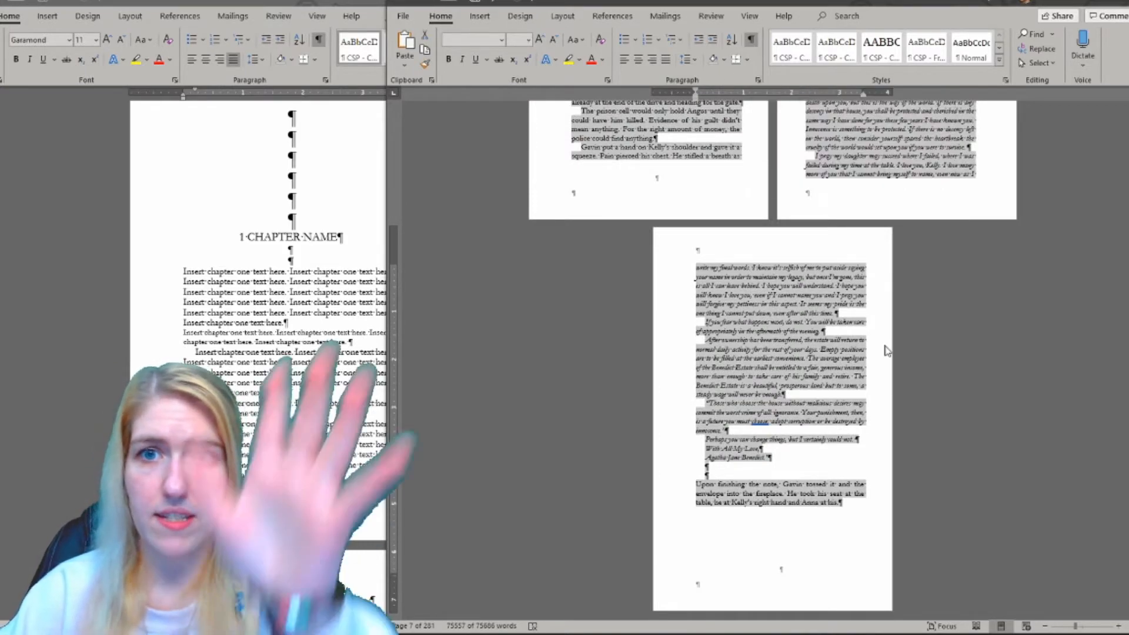
{"action": "left_click", "coordinate": [758, 80]}
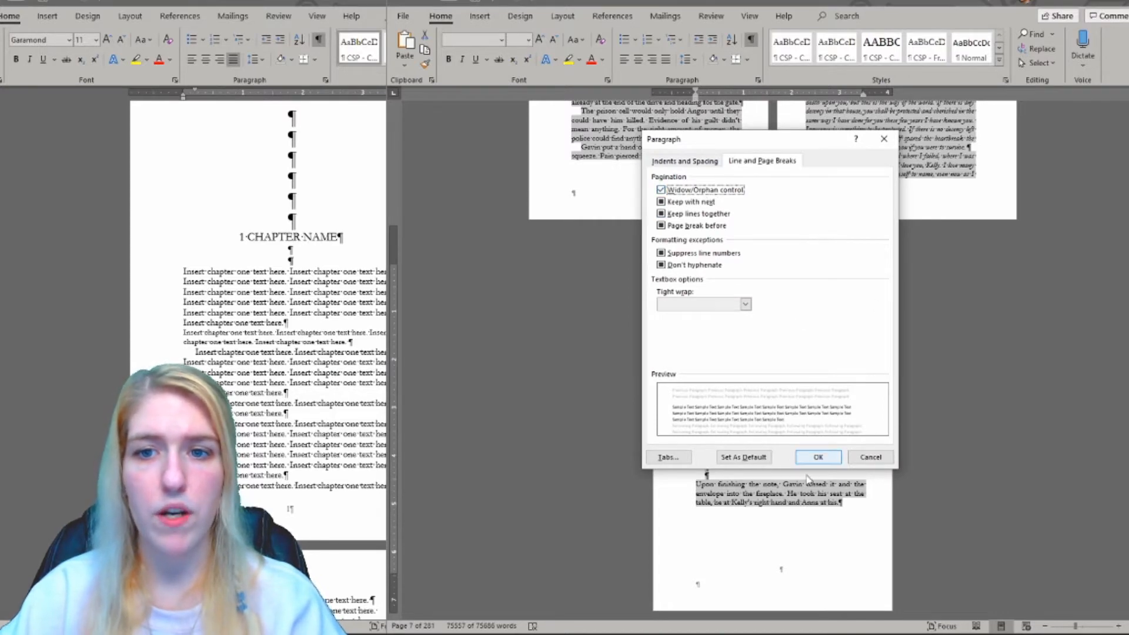
{"action": "left_click", "coordinate": [819, 458]}
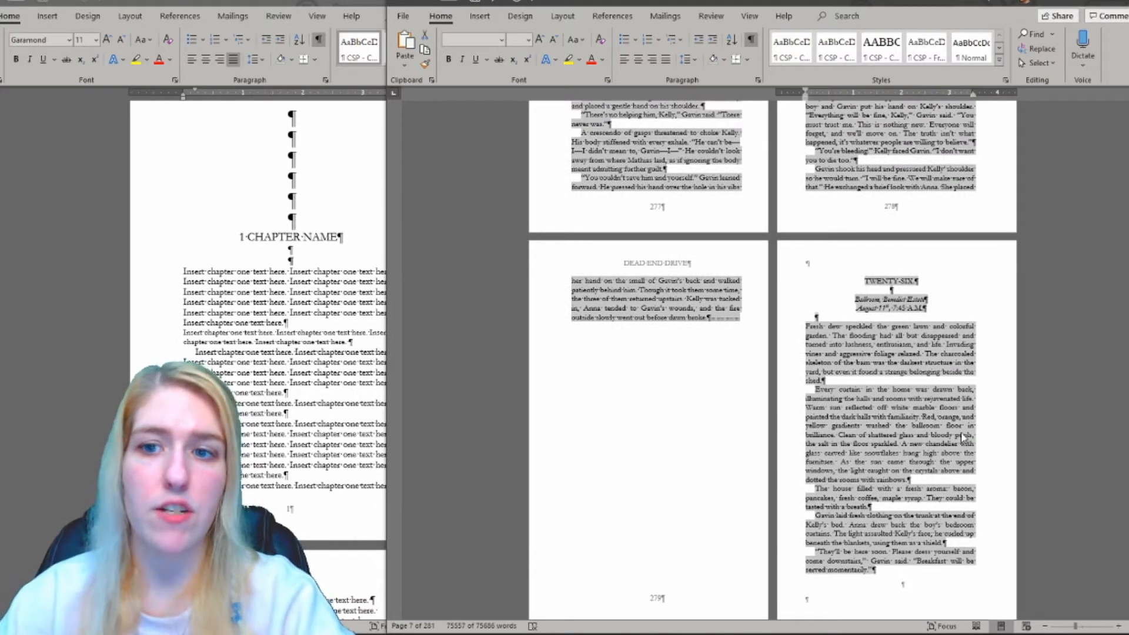
{"action": "scroll", "coordinate": [962, 438], "scroll_direction": "up", "scroll_amount": 4}
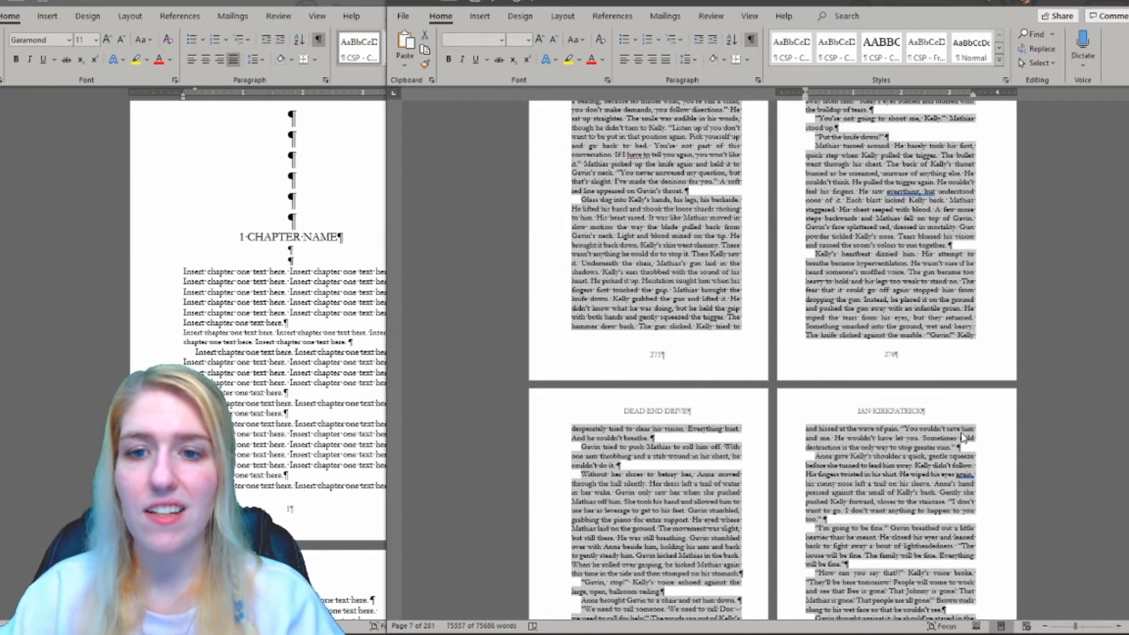
Step: Select the six blank lines above the ONE heading for reuse above chapter TWO
{"action": "scroll", "coordinate": [966, 428], "scroll_direction": "down", "scroll_amount": 3}
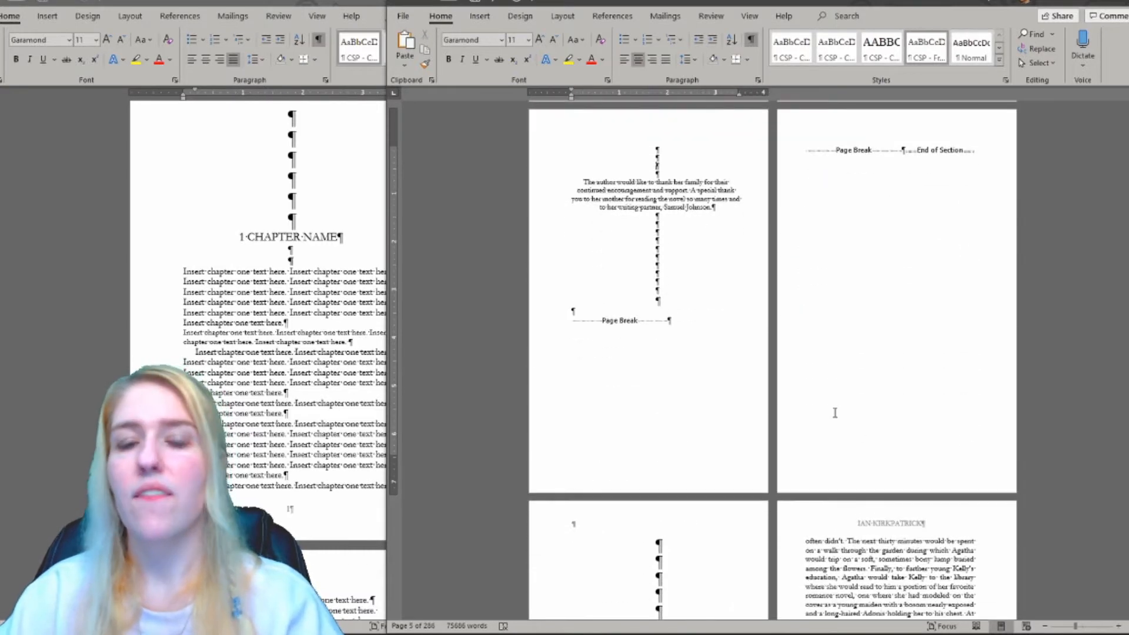
{"action": "scroll", "coordinate": [979, 335], "scroll_direction": "down", "scroll_amount": 7}
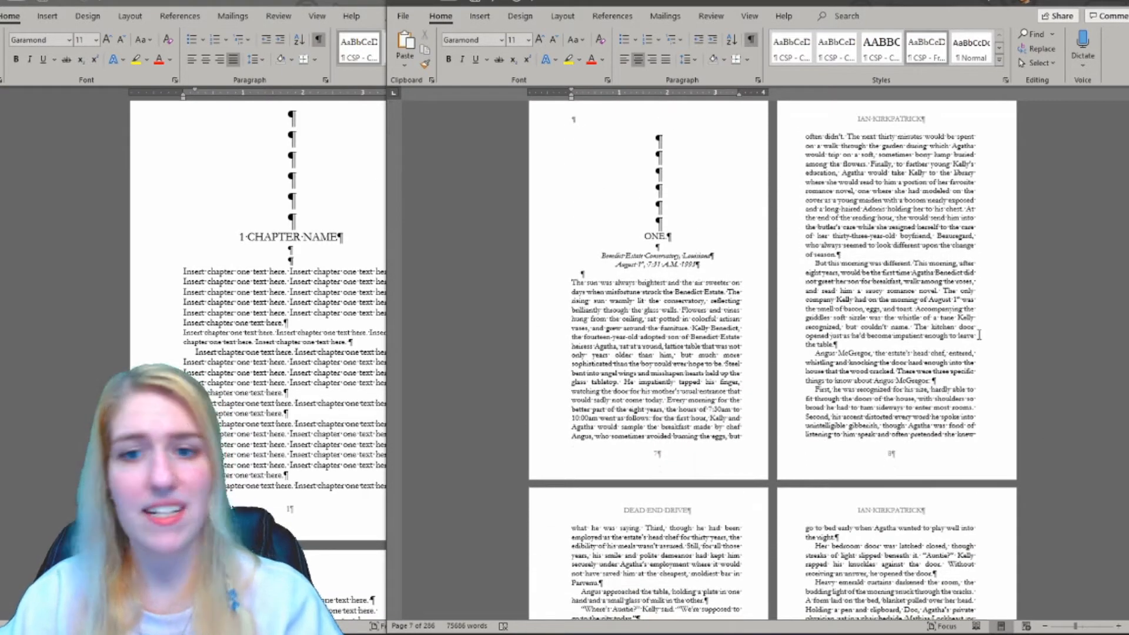
{"action": "scroll", "coordinate": [979, 336], "scroll_direction": "down", "scroll_amount": 4}
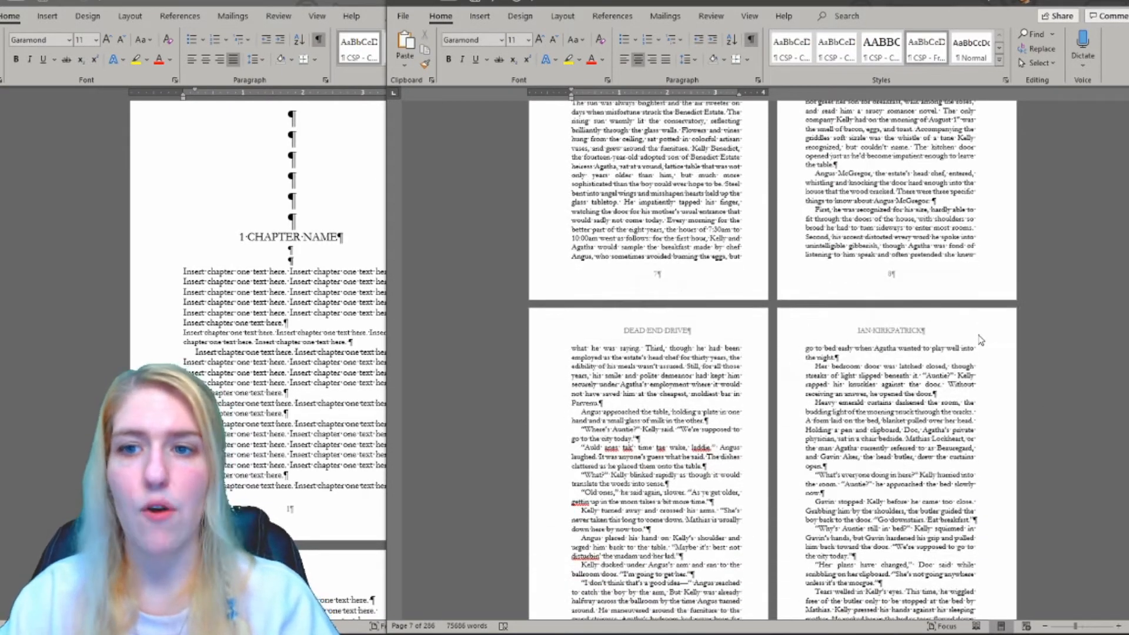
{"action": "scroll", "coordinate": [980, 339], "scroll_direction": "down", "scroll_amount": 8}
{"action": "scroll", "coordinate": [977, 334], "scroll_direction": "down", "scroll_amount": 4}
{"action": "scroll", "coordinate": [975, 336], "scroll_direction": "up", "scroll_amount": 17}
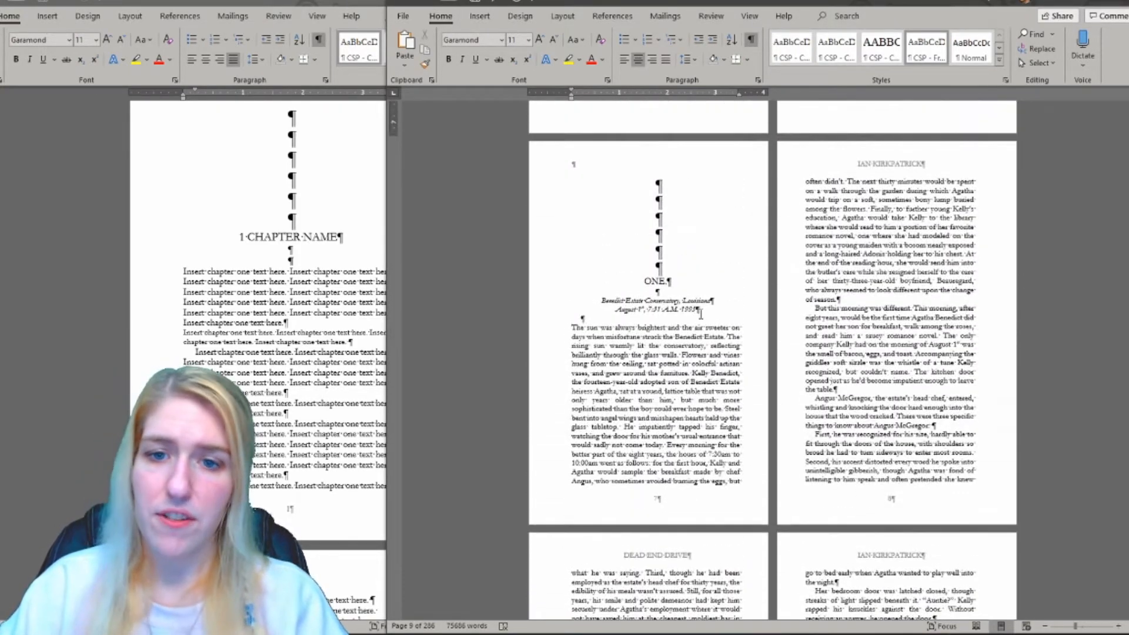
{"action": "scroll", "coordinate": [980, 271], "scroll_direction": "down", "scroll_amount": 9}
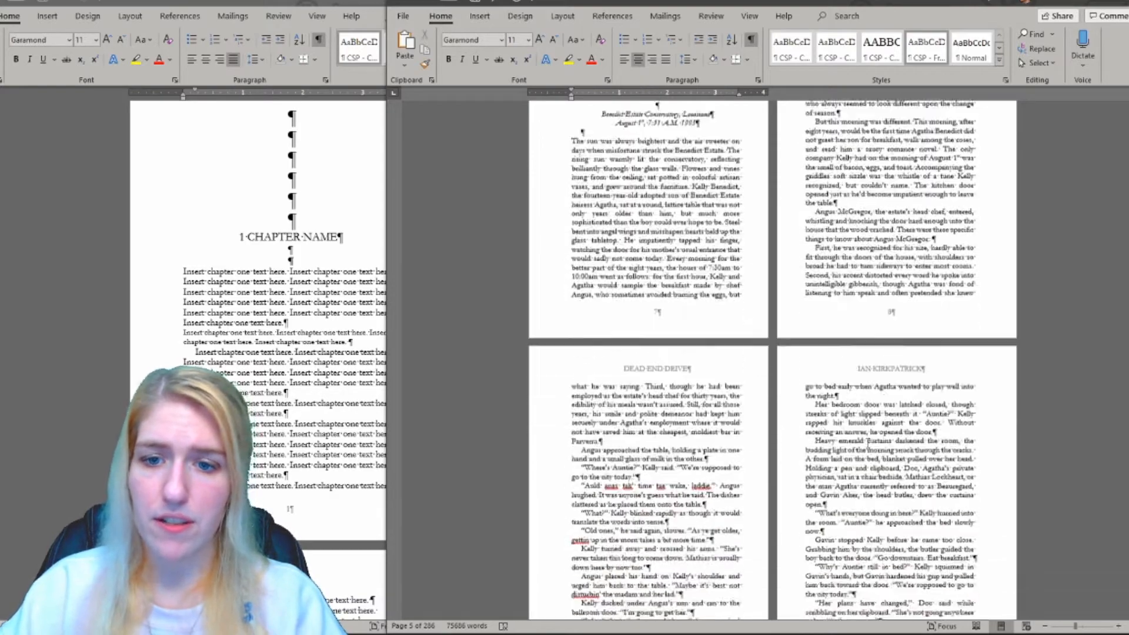
{"action": "scroll", "coordinate": [793, 250], "scroll_direction": "down", "scroll_amount": 8}
{"action": "scroll", "coordinate": [584, 187], "scroll_direction": "up", "scroll_amount": 20}
{"action": "left_click_drag", "start_coordinate": [692, 315], "coordinate": [683, 414]}
{"action": "scroll", "coordinate": [812, 353], "scroll_direction": "down", "scroll_amount": 20}
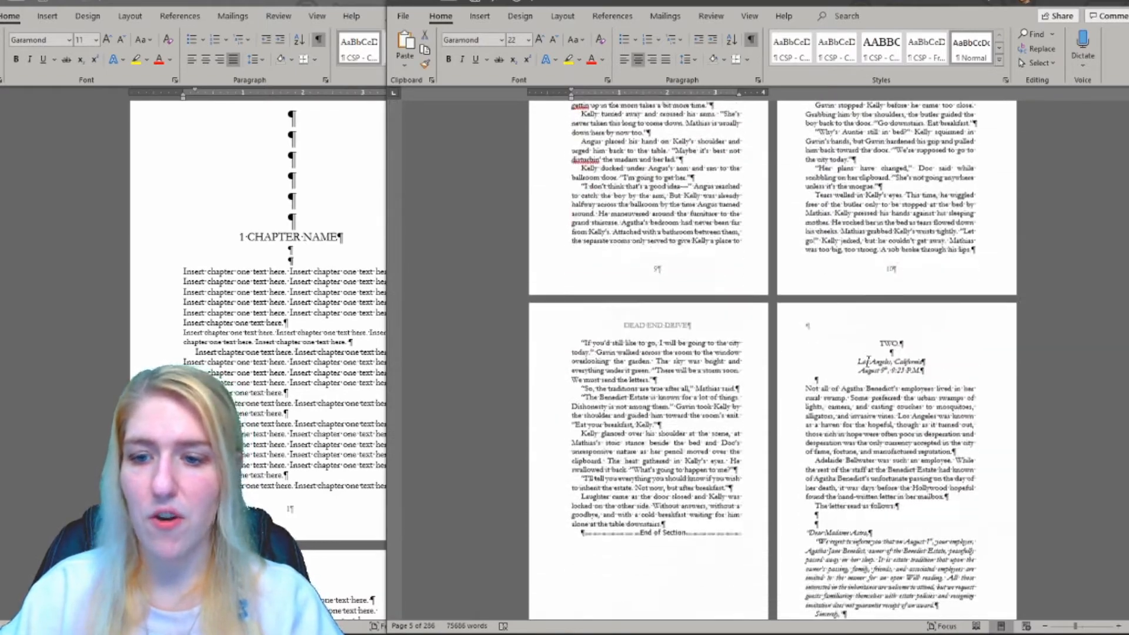
Step: Paste the six blank lines above TWO and set the TWO heading to 16 pt
{"action": "left_click", "coordinate": [879, 157]}
{"action": "key", "text": "ctrl+v"}
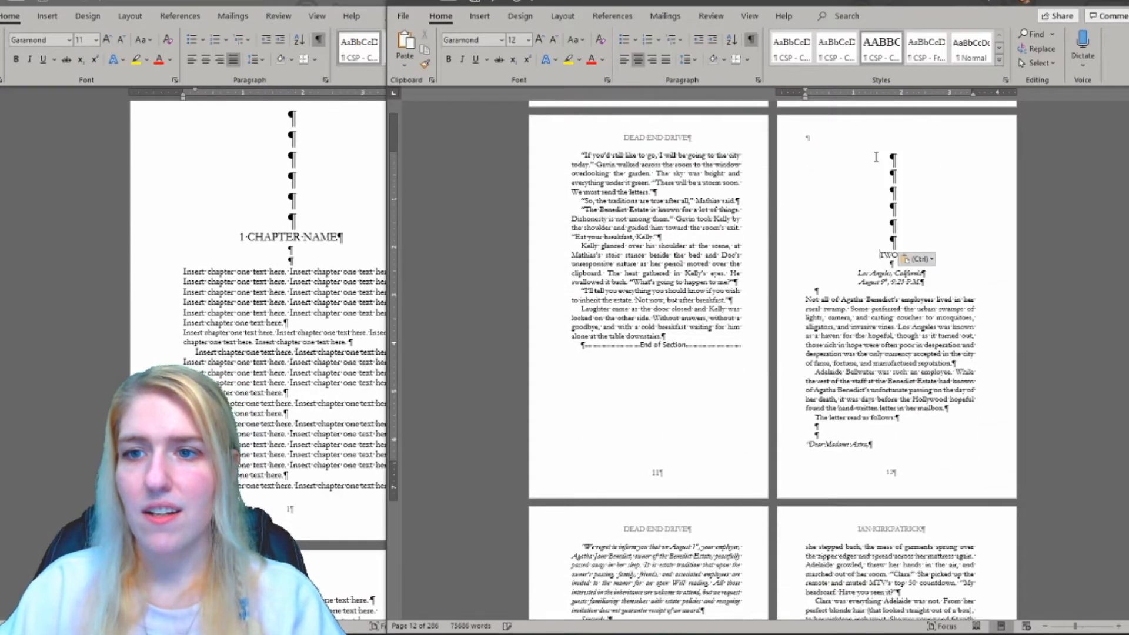
{"action": "key", "text": "shift+End"}
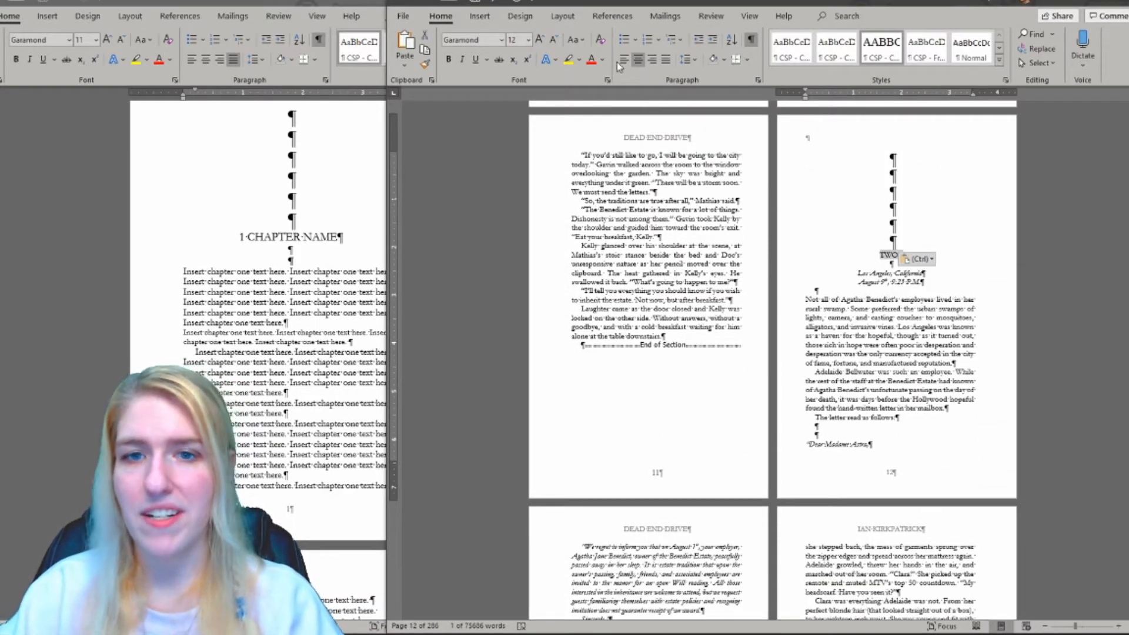
{"action": "left_click", "coordinate": [514, 40]}
{"action": "type", "text": "16"}
{"action": "key", "text": "Return"}
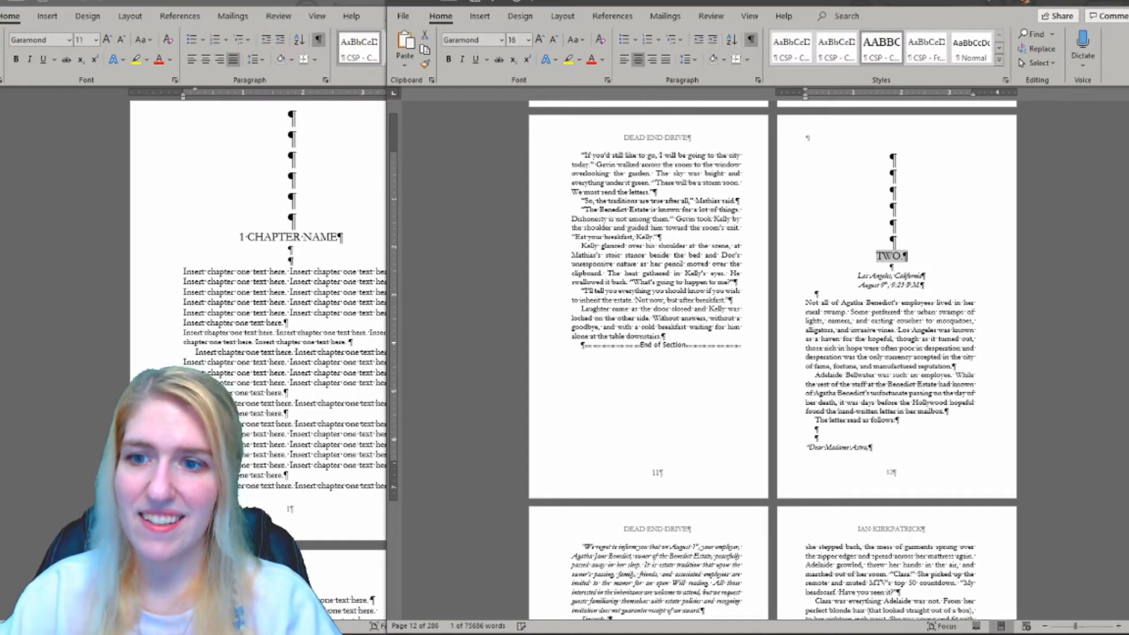
Step: Compare with the ONE heading and resize the TWO heading to 14 pt
{"action": "left_click", "coordinate": [877, 230]}
{"action": "left_click", "coordinate": [874, 253]}
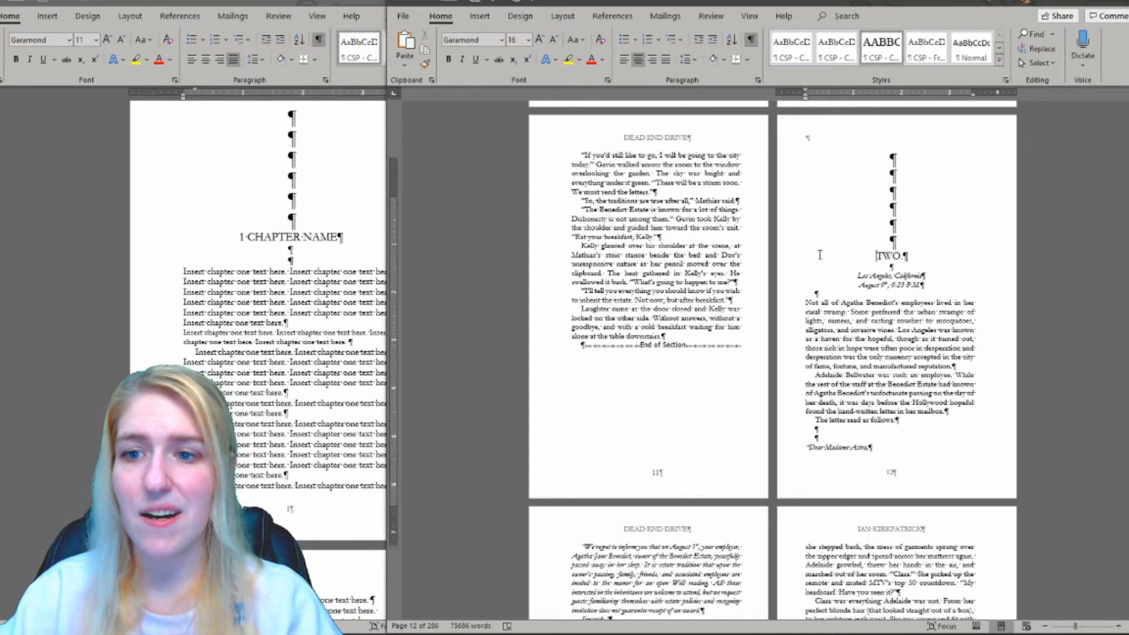
{"action": "key", "text": "shift+F5"}
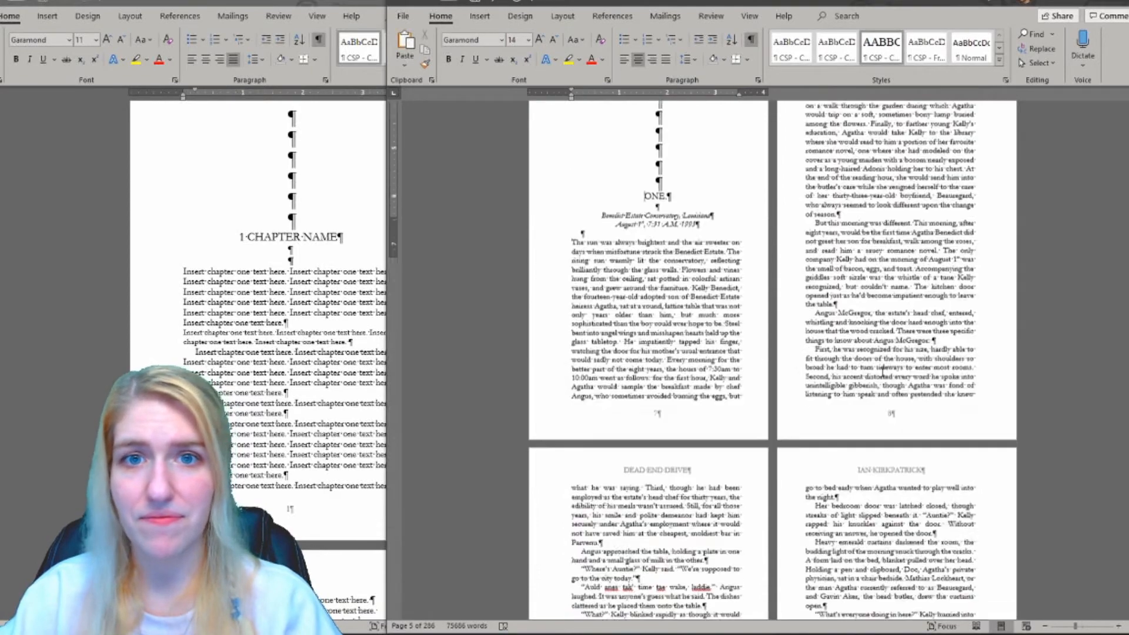
{"action": "key", "text": "shift+F5"}
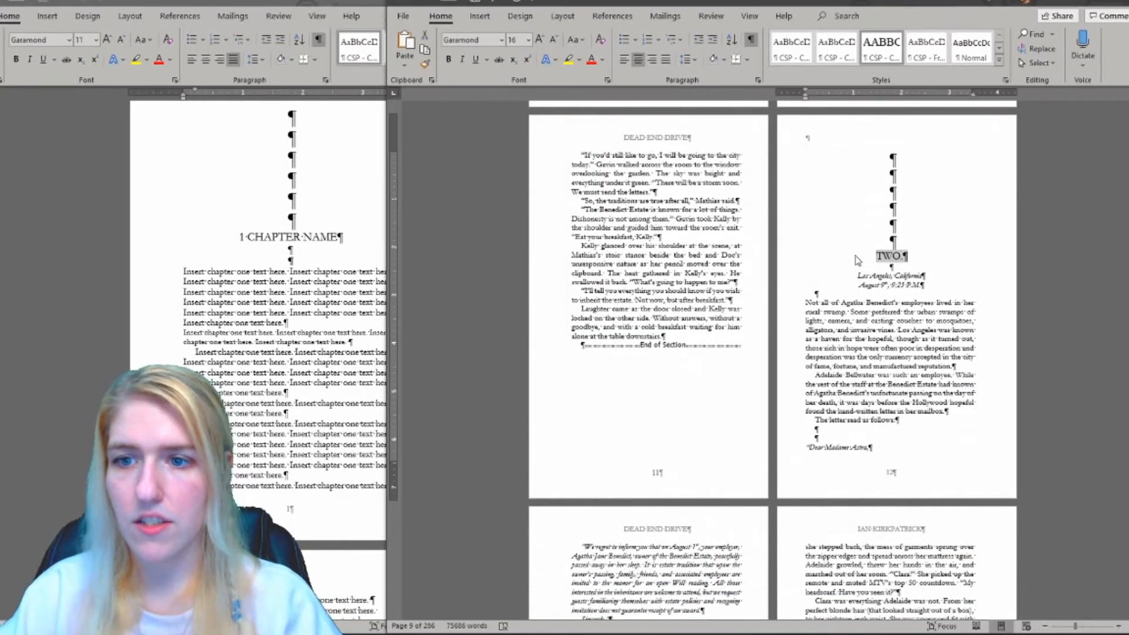
{"action": "left_click", "coordinate": [512, 40]}
{"action": "type", "text": "14"}
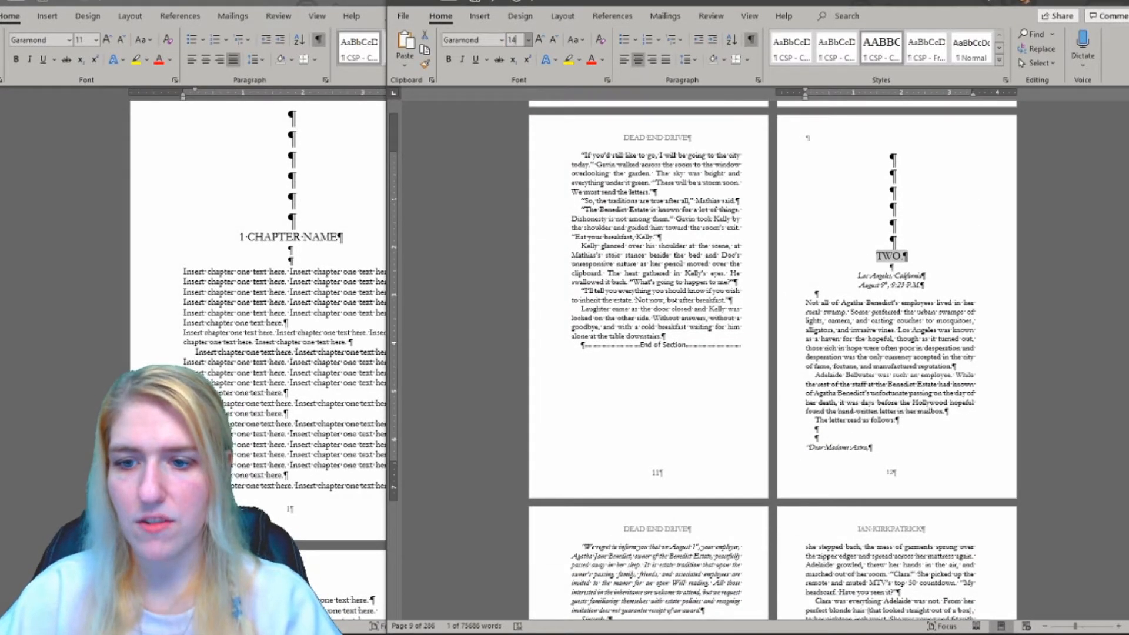
{"action": "key", "text": "Return"}
Step: Check the sizes of chapter TWO's body text, heading and italic place and time lines
{"action": "scroll", "coordinate": [928, 412], "scroll_direction": "up", "scroll_amount": 3}
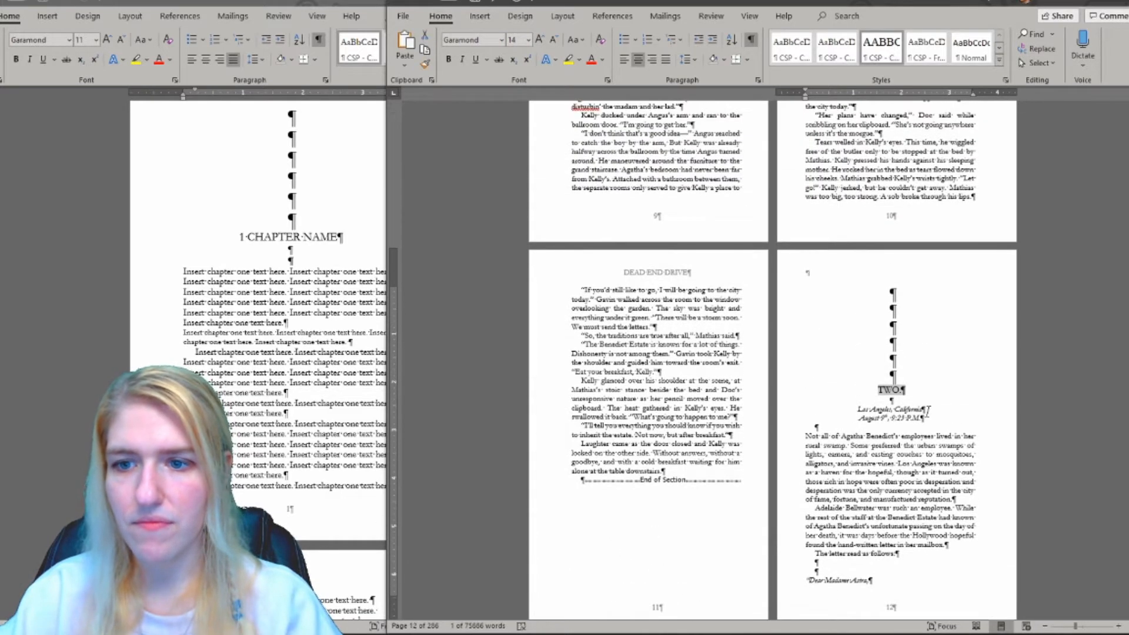
{"action": "scroll", "coordinate": [853, 393], "scroll_direction": "down", "scroll_amount": 3}
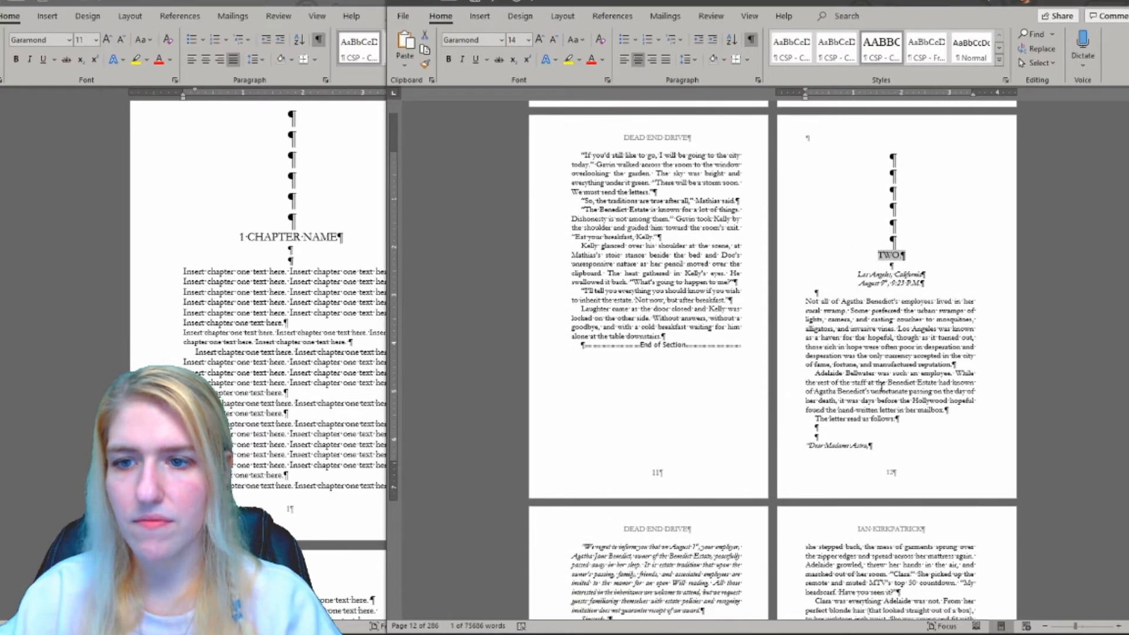
{"action": "left_click", "coordinate": [836, 327]}
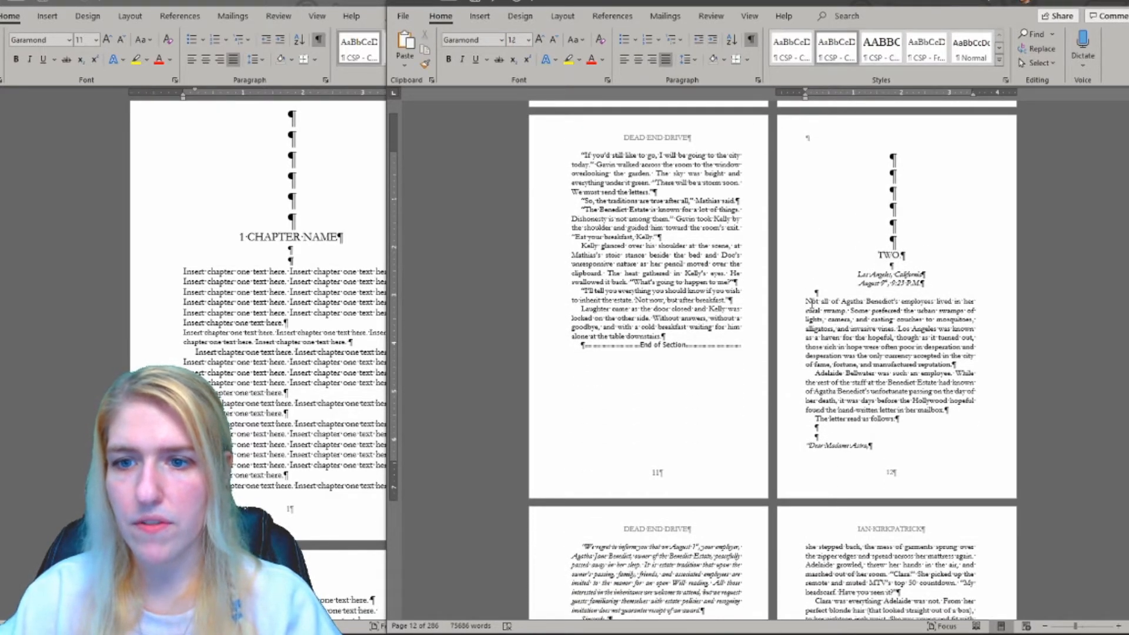
{"action": "left_click_drag", "start_coordinate": [806, 303], "coordinate": [925, 305]}
{"action": "scroll", "coordinate": [882, 336], "scroll_direction": "down", "scroll_amount": 1}
{"action": "scroll", "coordinate": [892, 359], "scroll_direction": "up", "scroll_amount": 2}
{"action": "left_click", "coordinate": [894, 370]}
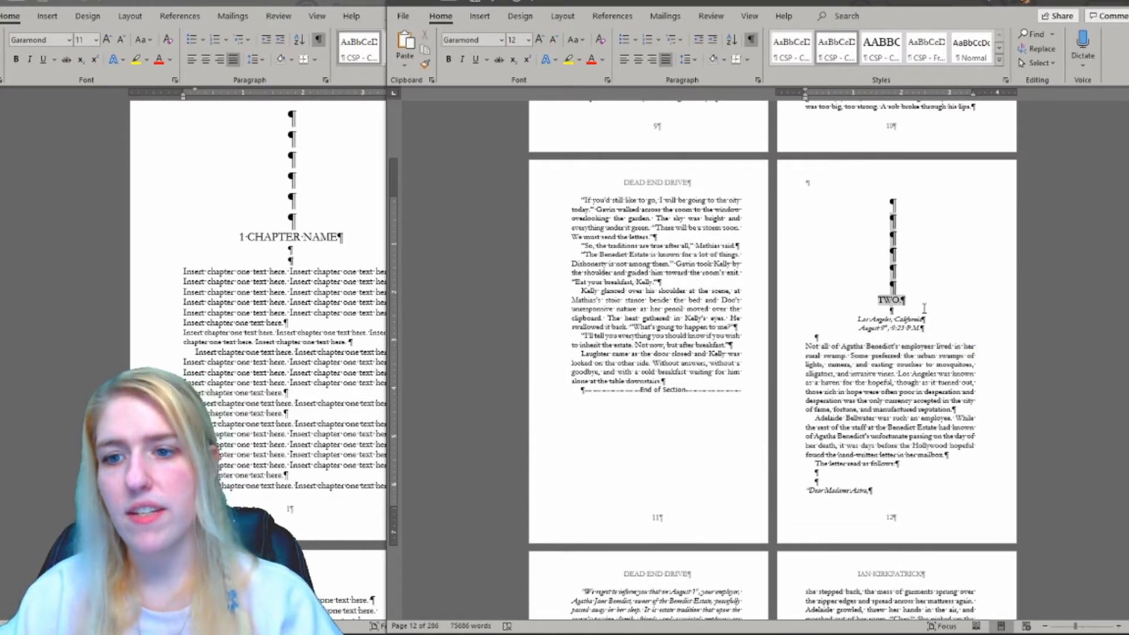
{"action": "left_click_drag", "start_coordinate": [857, 319], "coordinate": [970, 333]}
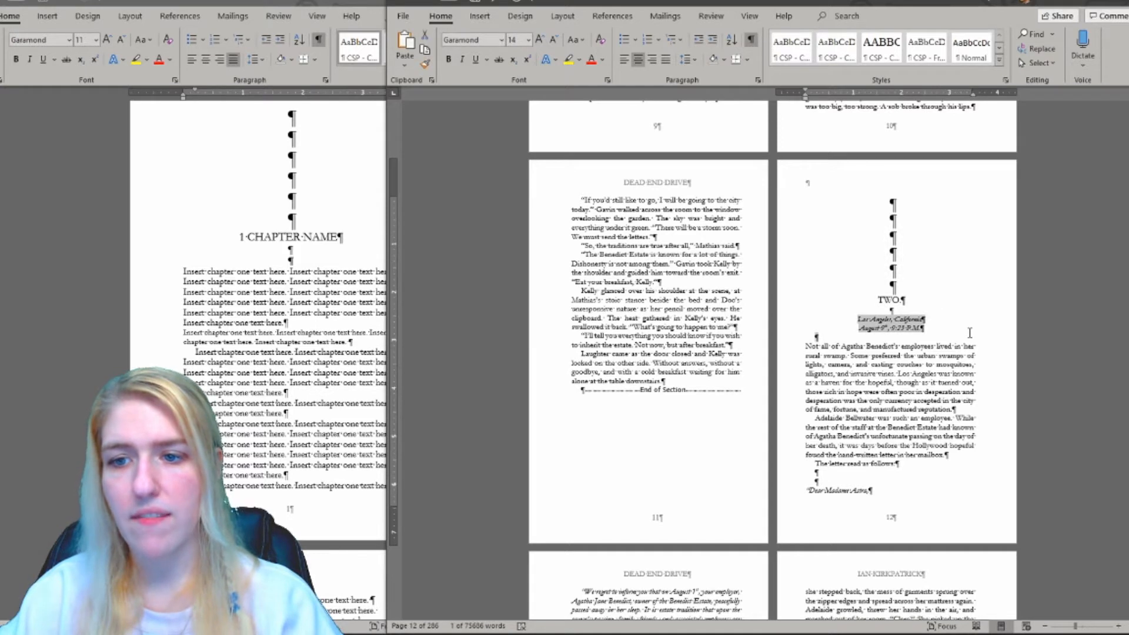
{"action": "left_click", "coordinate": [893, 320]}
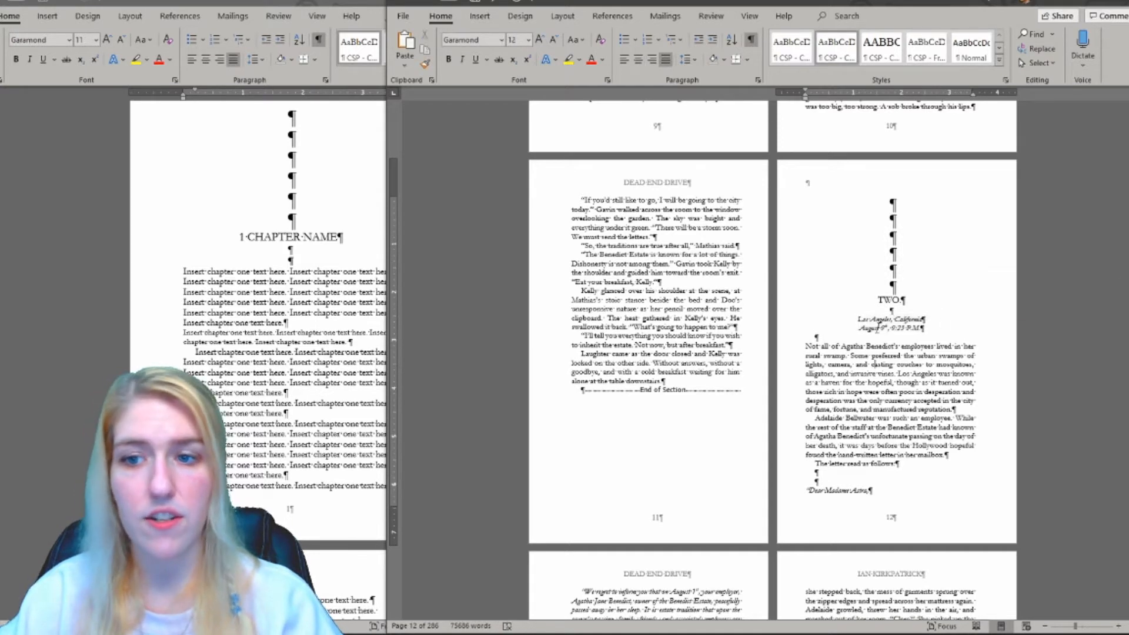
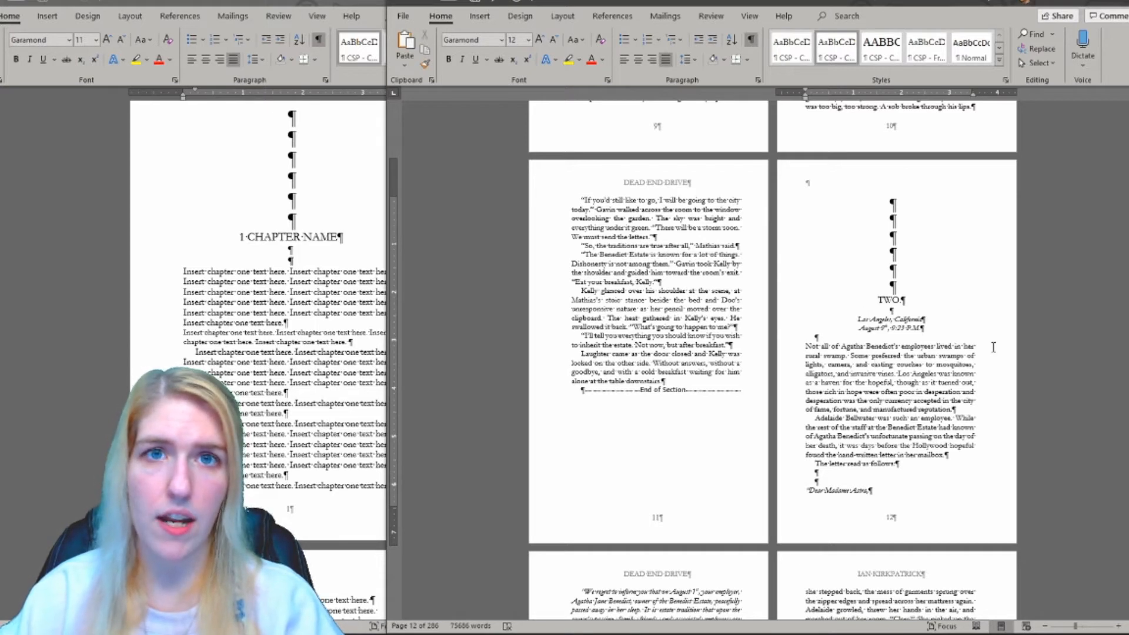
Step: Try left-aligning the TWO heading, then center it again
{"action": "double_click", "coordinate": [811, 346]}
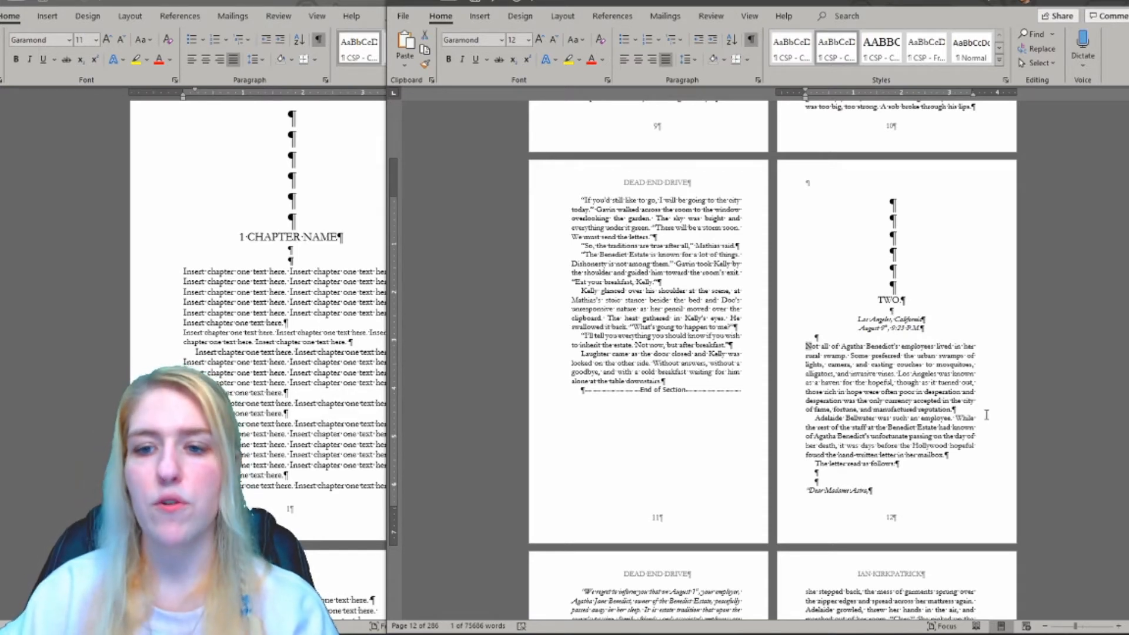
{"action": "left_click", "coordinate": [899, 291]}
{"action": "key", "text": "Down"}
{"action": "key", "text": "ctrl+l"}
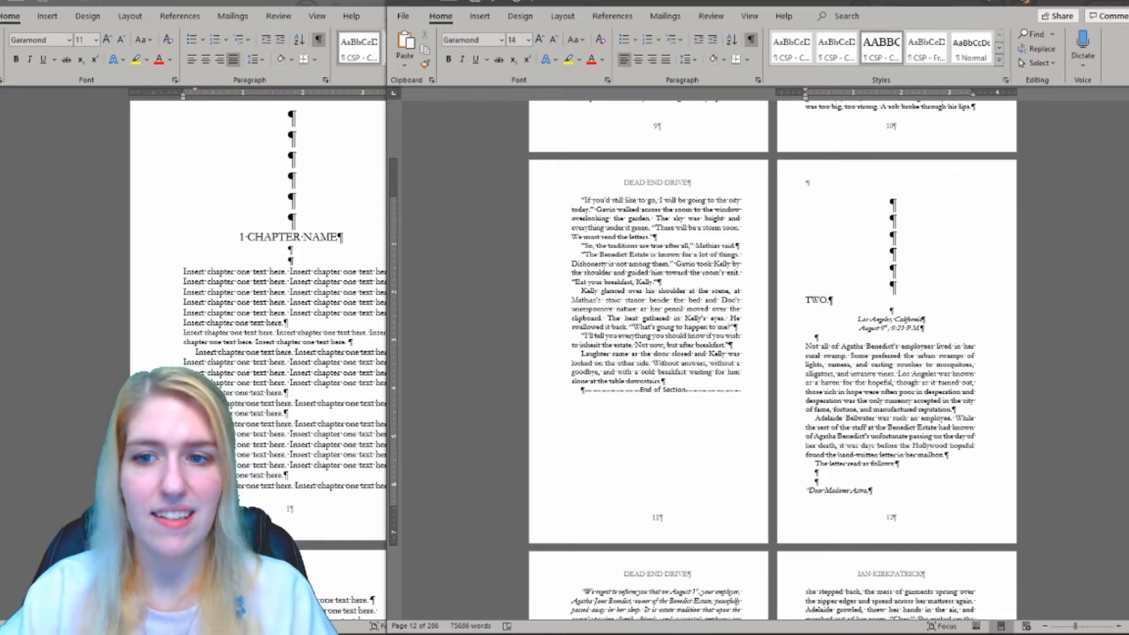
{"action": "key", "text": "ctrl+e"}
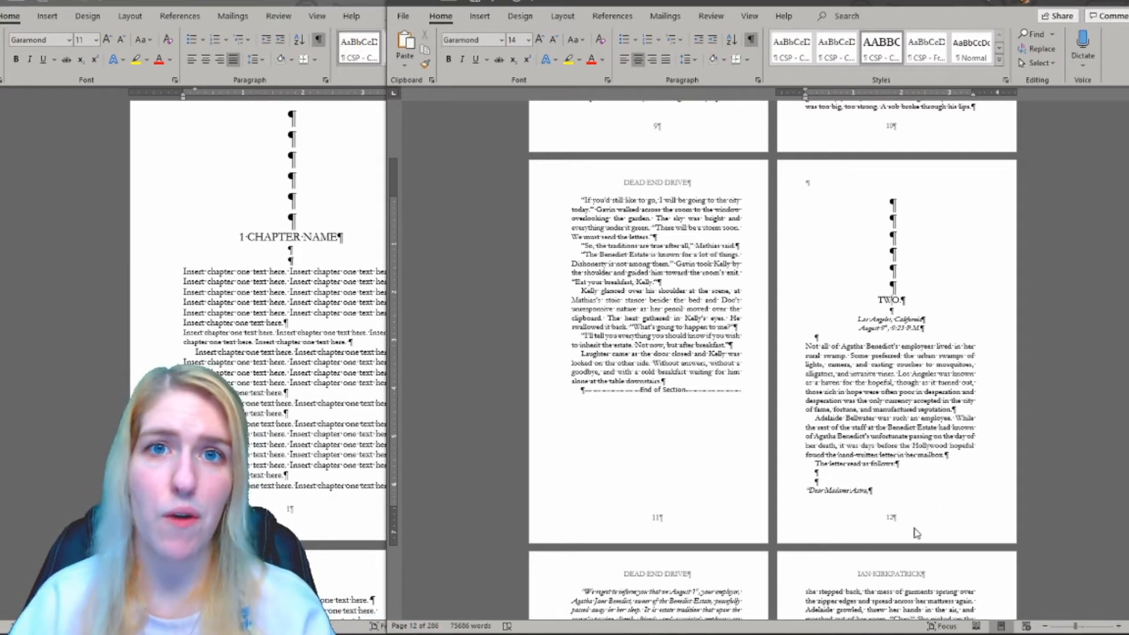
Step: Inspect the first lines of chapter two's opening paragraph
{"action": "scroll", "coordinate": [921, 481], "scroll_direction": "down", "scroll_amount": 3}
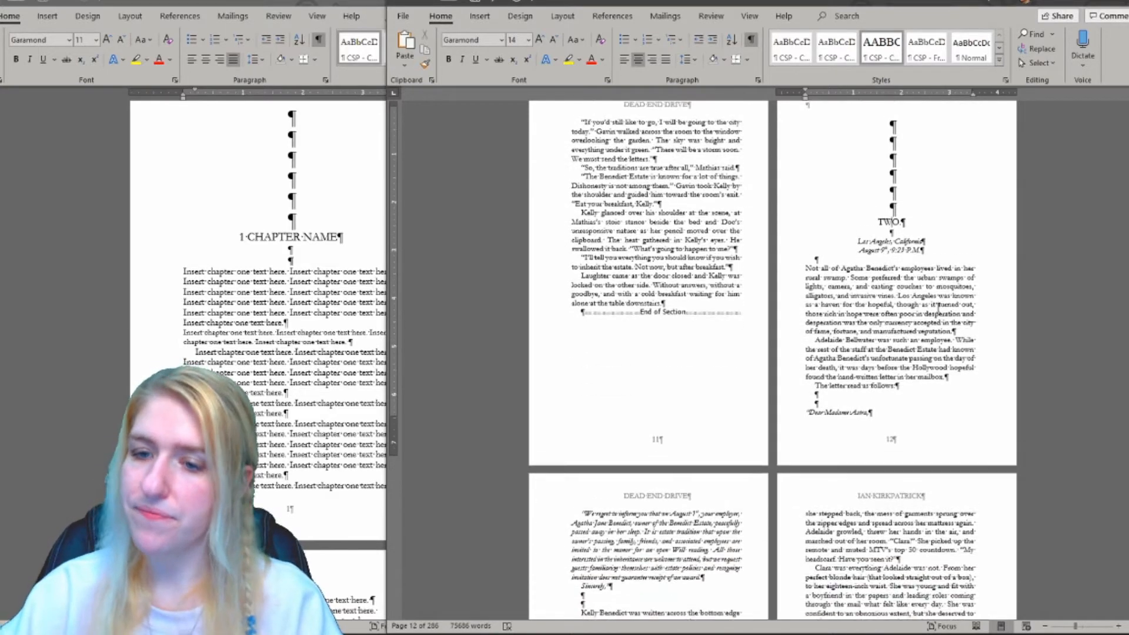
{"action": "left_click", "coordinate": [842, 257]}
{"action": "left_click_drag", "start_coordinate": [808, 255], "coordinate": [952, 283]}
{"action": "left_click", "coordinate": [893, 275]}
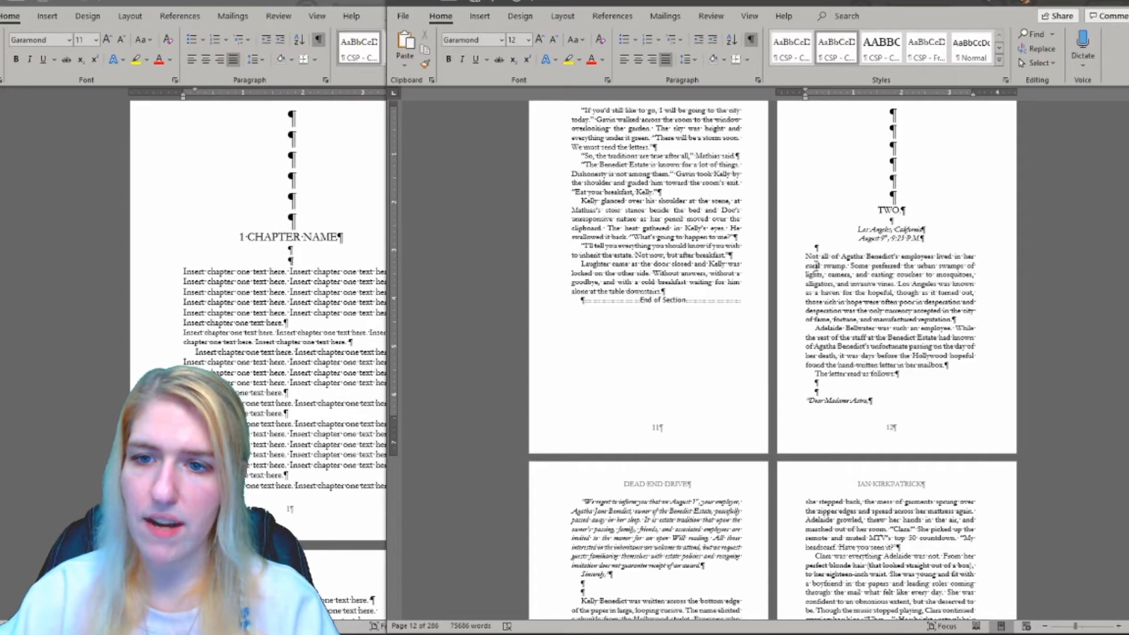
{"action": "left_click_drag", "start_coordinate": [806, 257], "coordinate": [844, 302]}
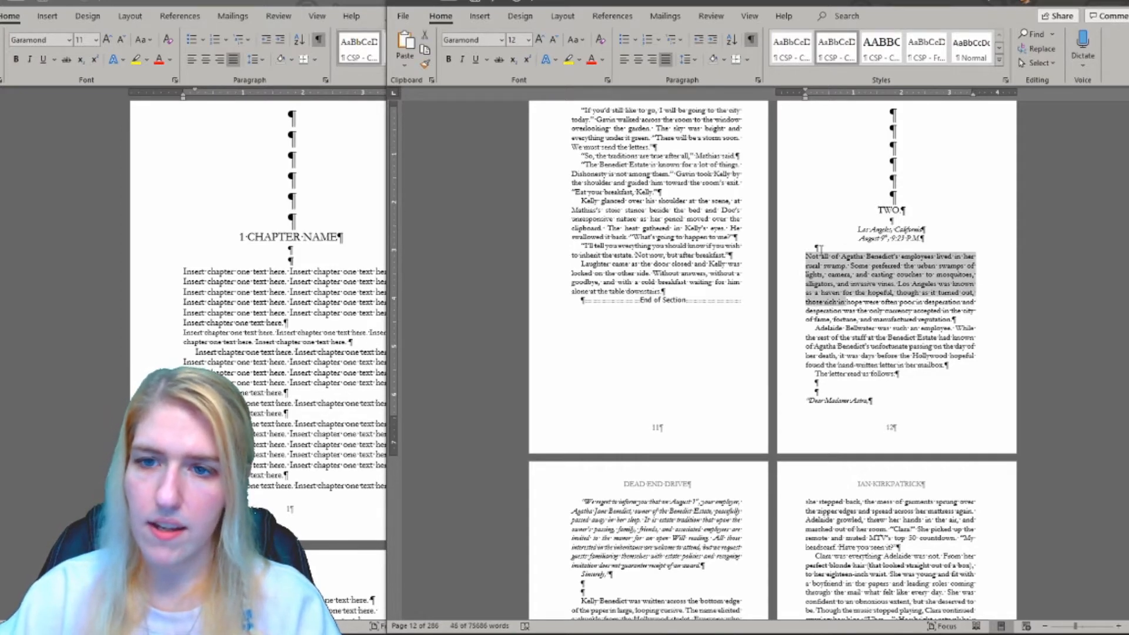
{"action": "left_click", "coordinate": [833, 291]}
{"action": "scroll", "coordinate": [833, 291], "scroll_direction": "down", "scroll_amount": 5}
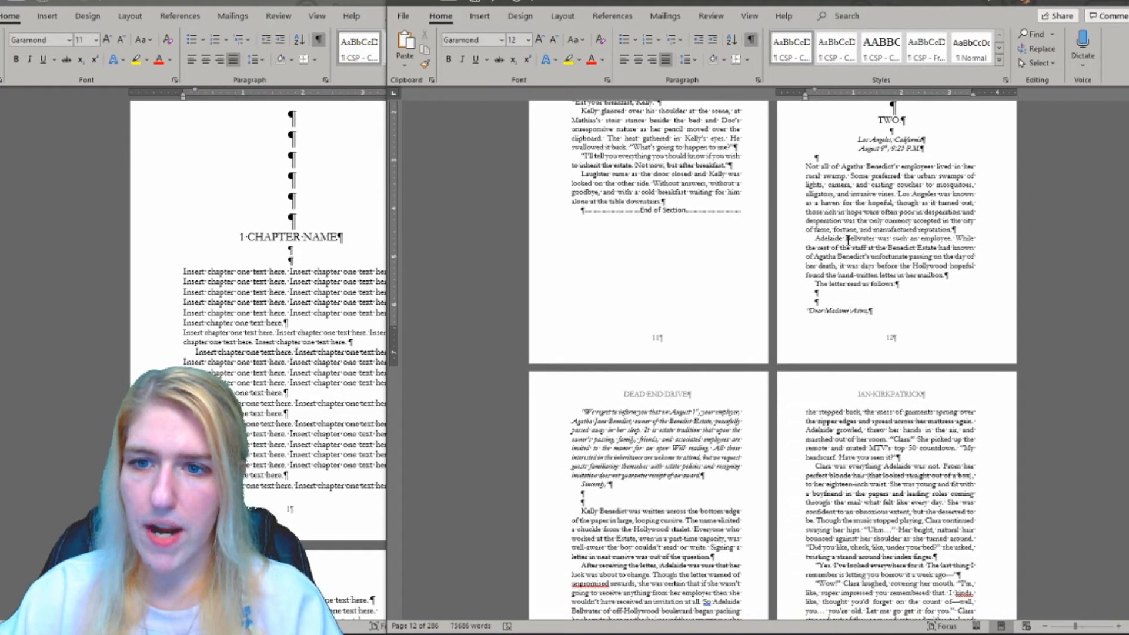
{"action": "scroll", "coordinate": [855, 244], "scroll_direction": "down", "scroll_amount": 2}
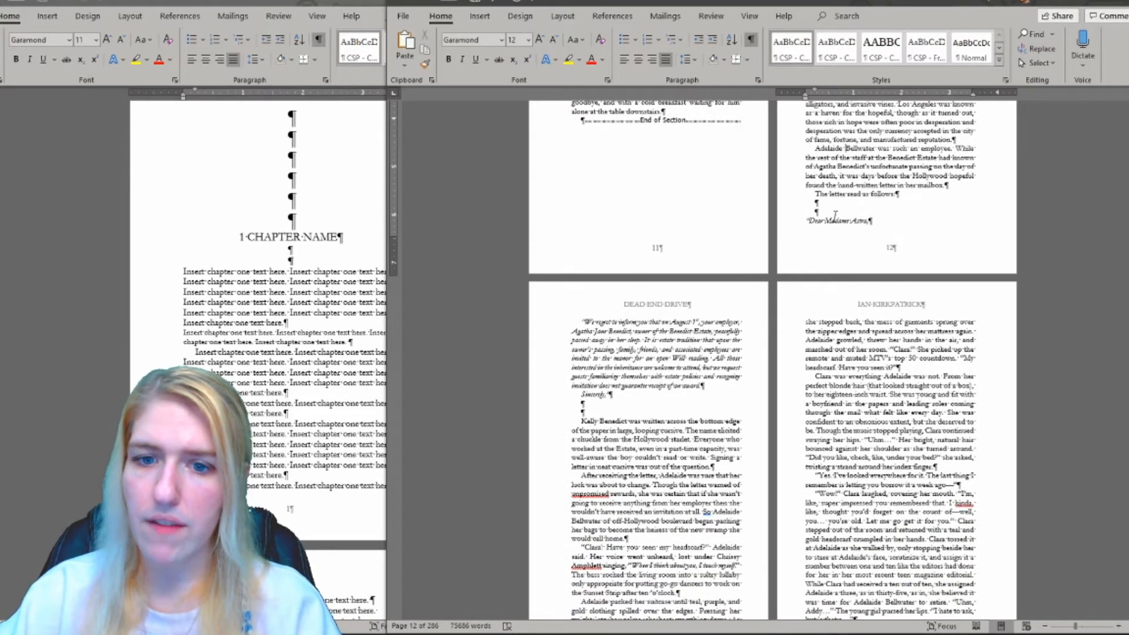
{"action": "left_click_drag", "start_coordinate": [810, 219], "coordinate": [887, 219]}
{"action": "left_click", "coordinate": [814, 204]}
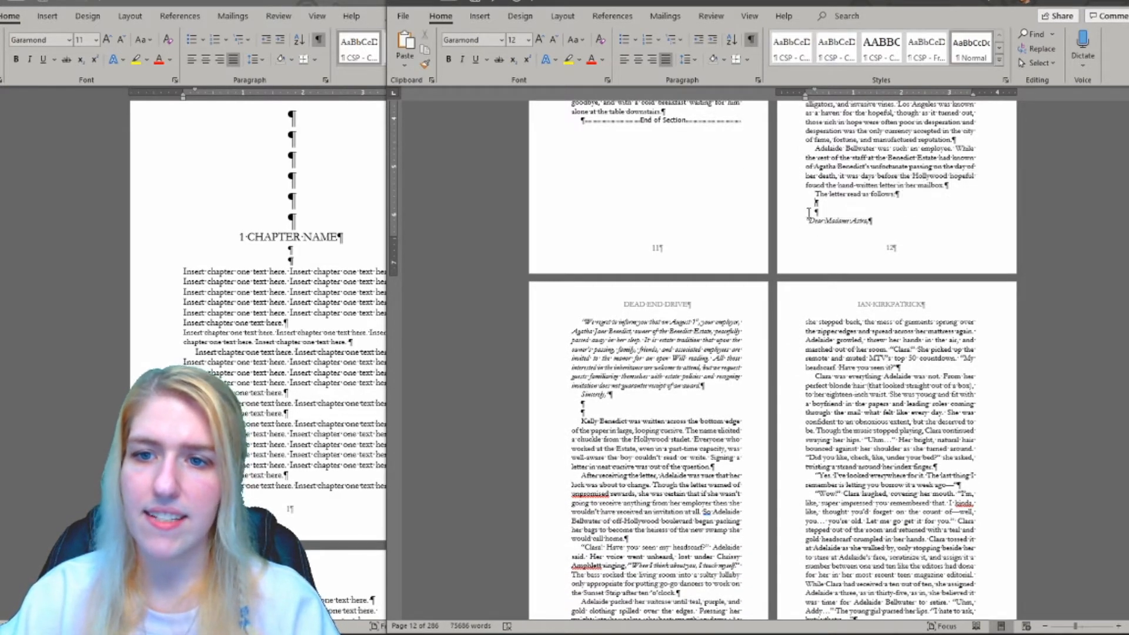
{"action": "left_click_drag", "start_coordinate": [803, 221], "coordinate": [881, 234]}
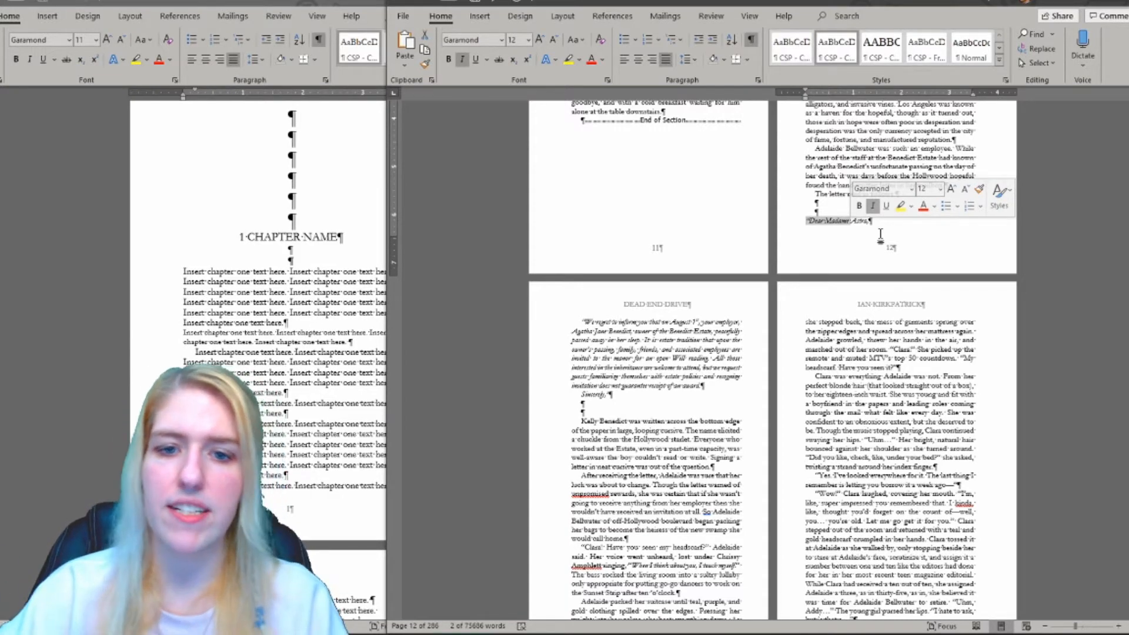
{"action": "scroll", "coordinate": [659, 290], "scroll_direction": "down", "scroll_amount": 4}
{"action": "left_click_drag", "start_coordinate": [622, 242], "coordinate": [637, 288]}
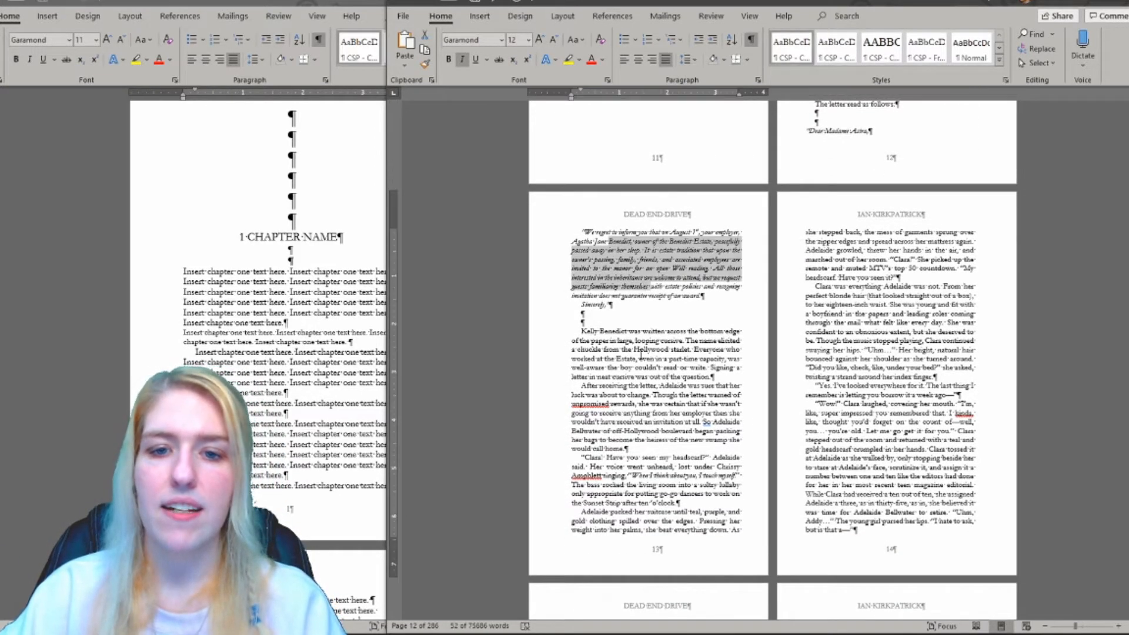
{"action": "left_click", "coordinate": [629, 333]}
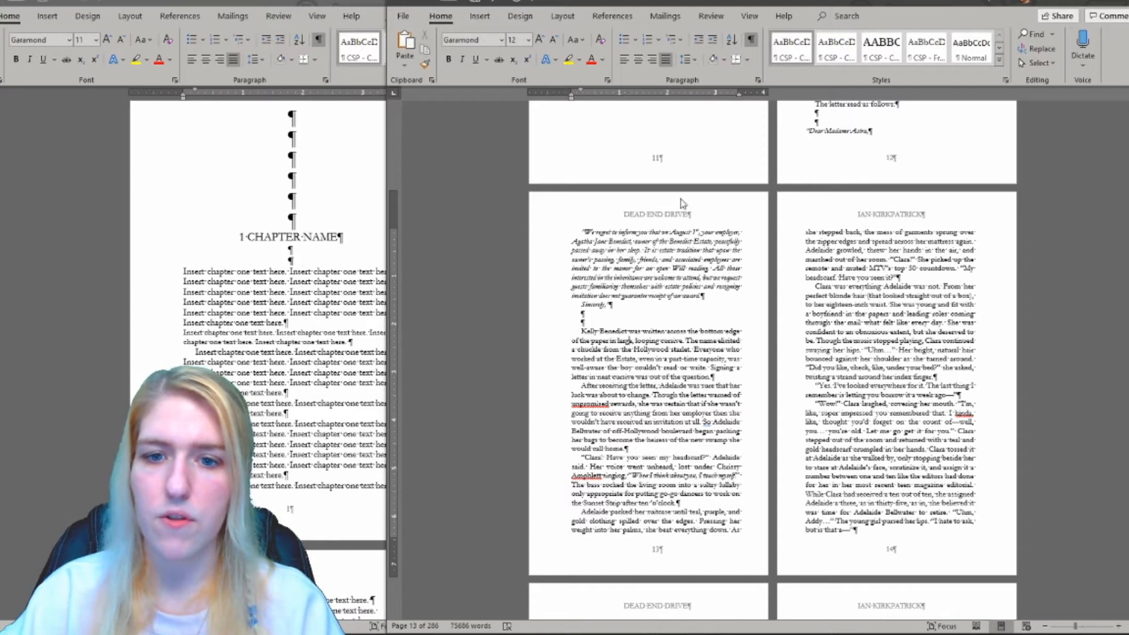
{"action": "left_click_drag", "start_coordinate": [582, 92], "coordinate": [574, 97]}
Step: Paste six blank lines above the THREE and SEVEN chapter headings
{"action": "scroll", "coordinate": [626, 241], "scroll_direction": "down", "scroll_amount": 3}
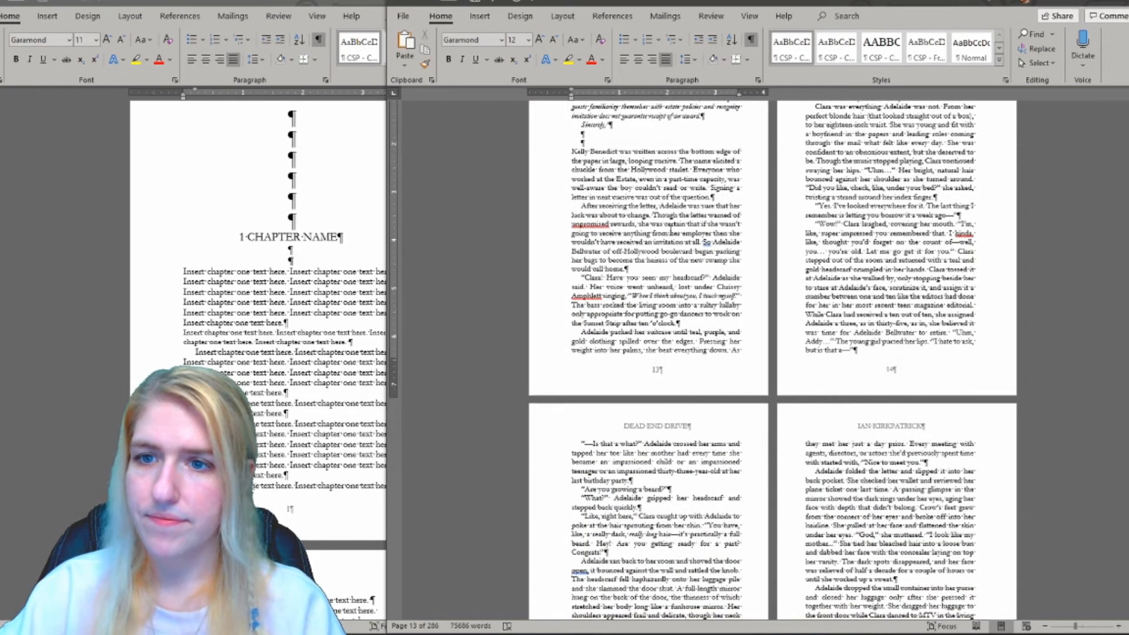
{"action": "scroll", "coordinate": [872, 153], "scroll_direction": "down", "scroll_amount": 5}
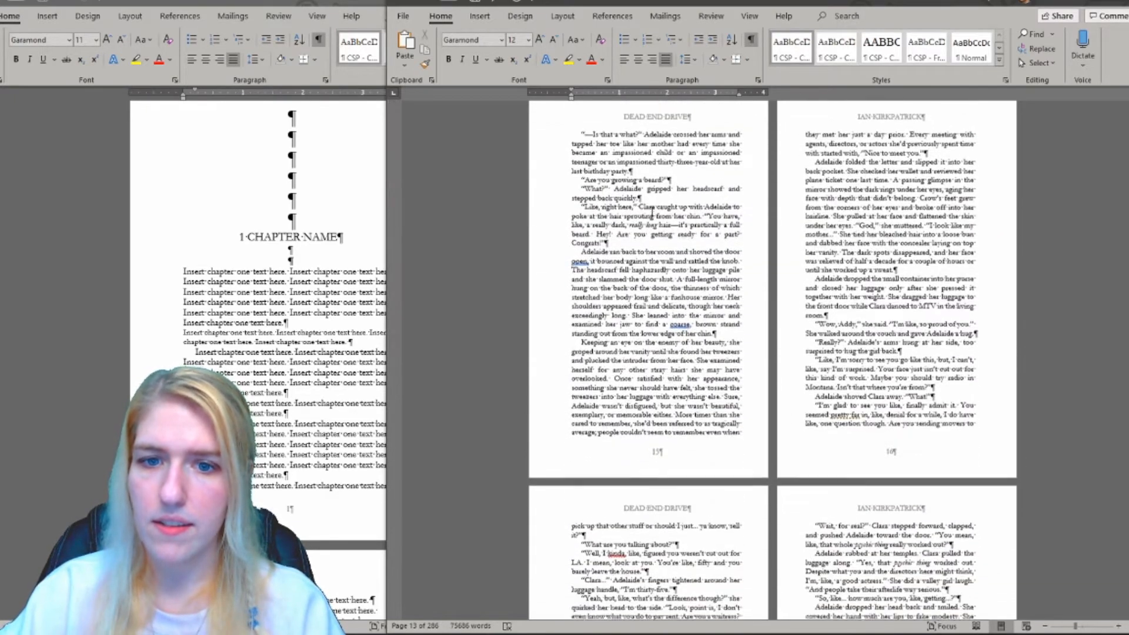
{"action": "scroll", "coordinate": [833, 220], "scroll_direction": "down", "scroll_amount": 7}
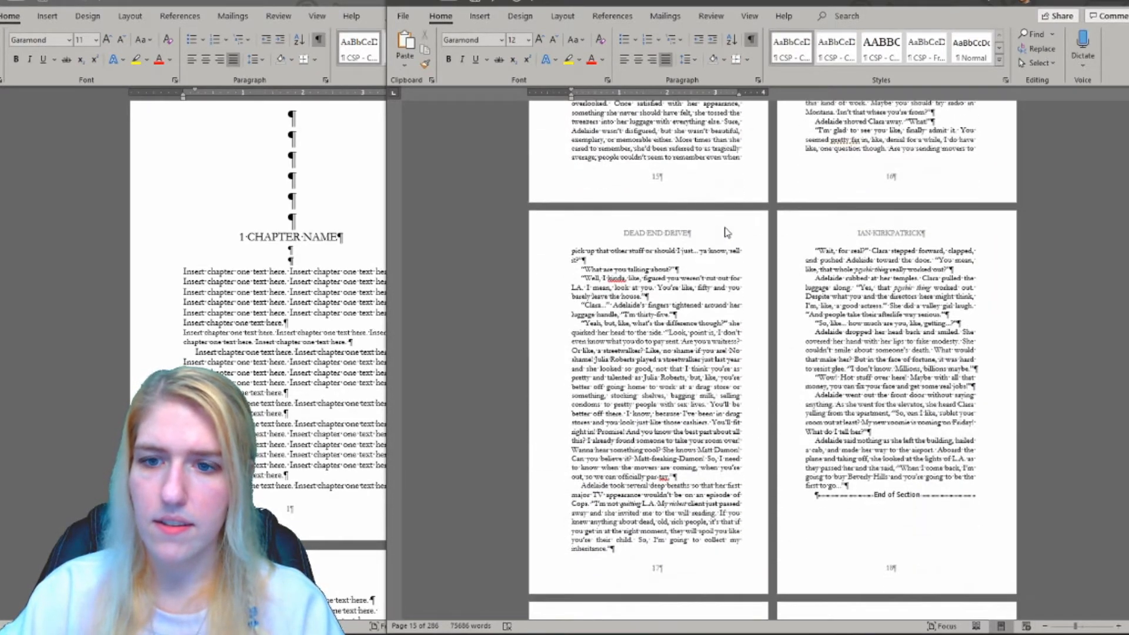
{"action": "scroll", "coordinate": [726, 226], "scroll_direction": "down", "scroll_amount": 2}
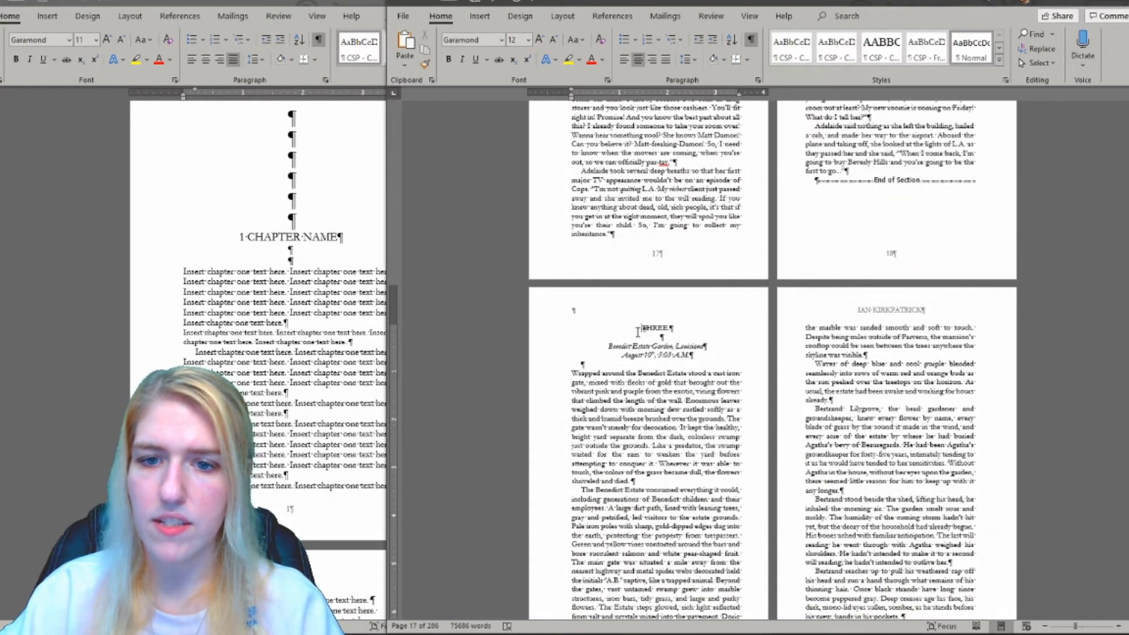
{"action": "left_click", "coordinate": [651, 337]}
{"action": "key", "text": "ctrl+v"}
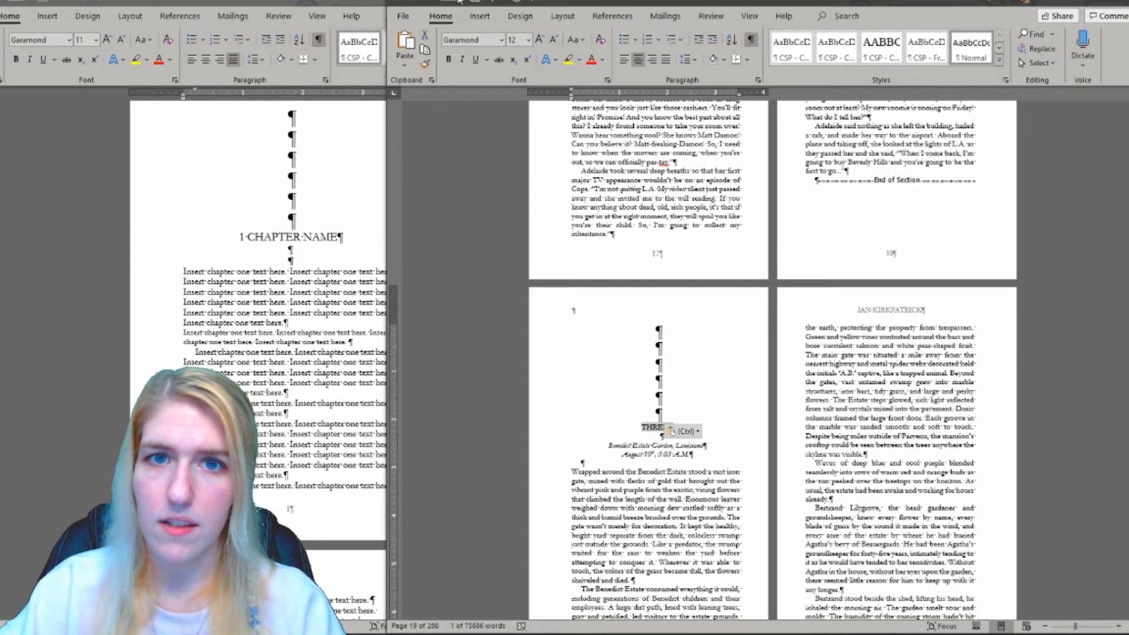
{"action": "scroll", "coordinate": [872, 170], "scroll_direction": "down", "scroll_amount": 20}
{"action": "scroll", "coordinate": [872, 170], "scroll_direction": "down", "scroll_amount": 9}
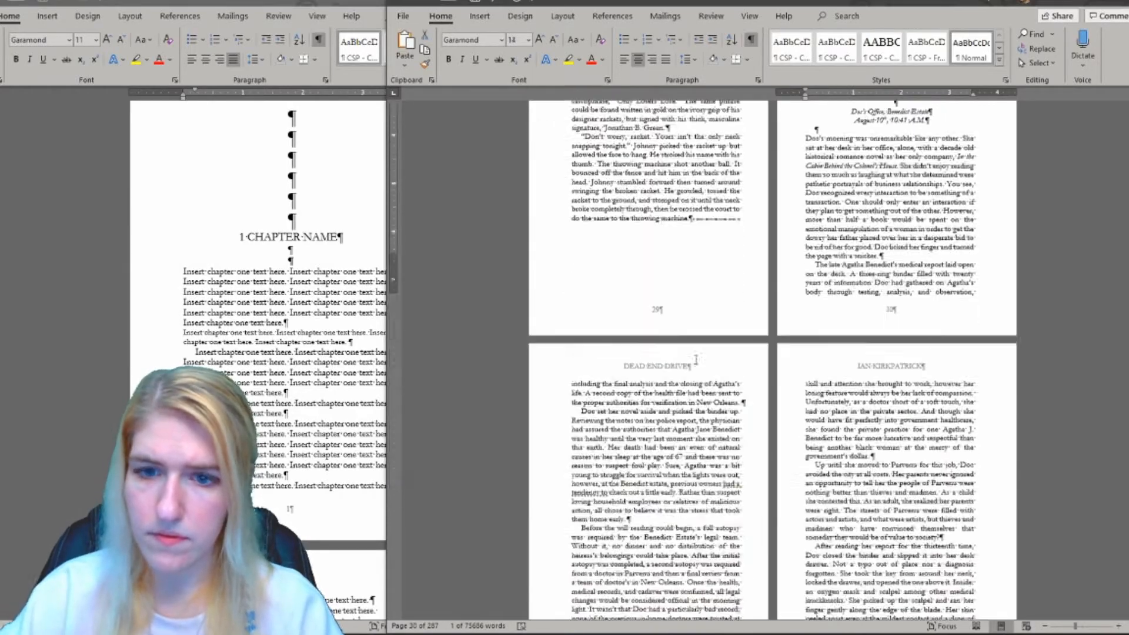
{"action": "left_click", "coordinate": [642, 325]}
{"action": "key", "text": "ctrl+v"}
Step: Check the SEVEN, FOURTEEN and SIXTEEN headings and paste six blank lines above NINETEEN
{"action": "triple_click", "coordinate": [656, 423]}
{"action": "scroll", "coordinate": [781, 349], "scroll_direction": "down", "scroll_amount": 3}
{"action": "scroll", "coordinate": [782, 349], "scroll_direction": "down", "scroll_amount": 20}
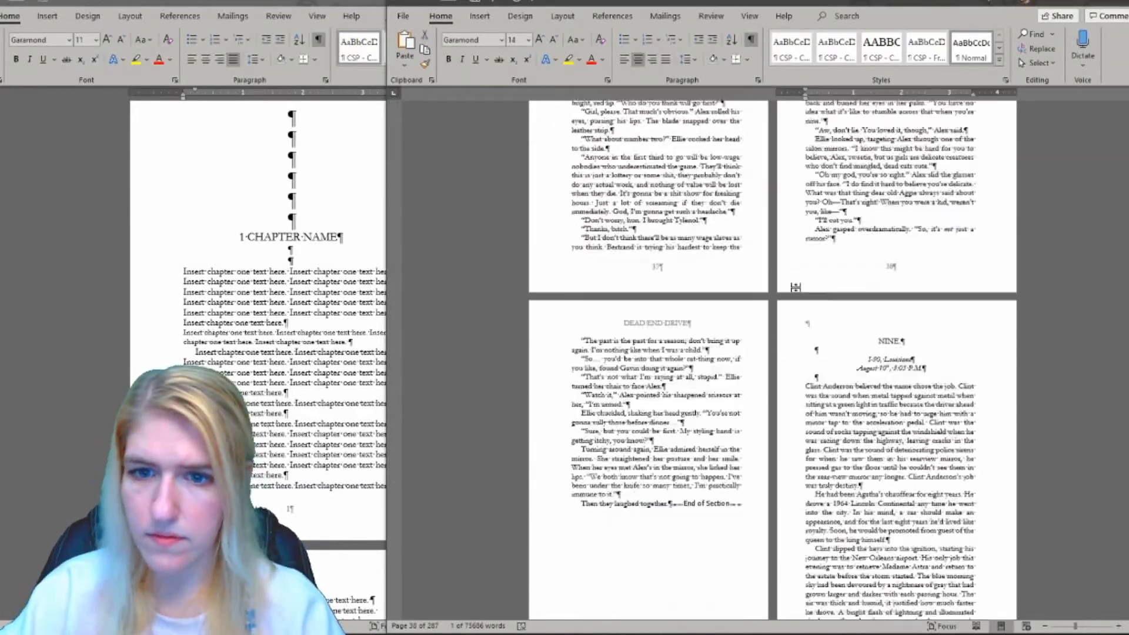
{"action": "scroll", "coordinate": [805, 235], "scroll_direction": "down", "scroll_amount": 20}
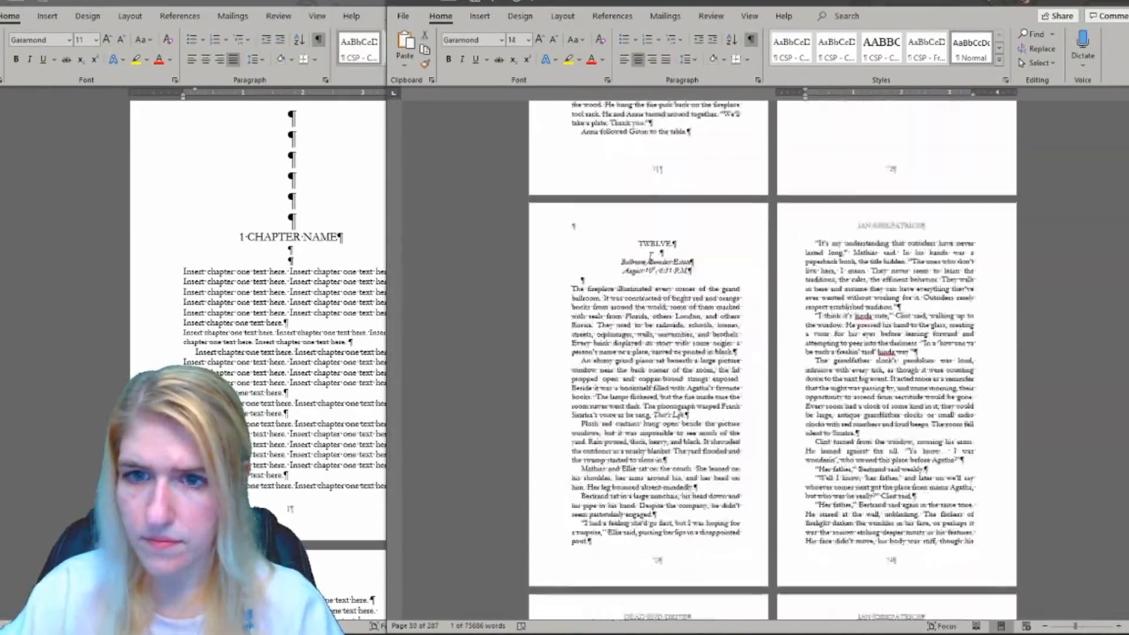
{"action": "left_click", "coordinate": [633, 445], "text": "shift"}
{"action": "scroll", "coordinate": [634, 445], "scroll_direction": "down", "scroll_amount": 20}
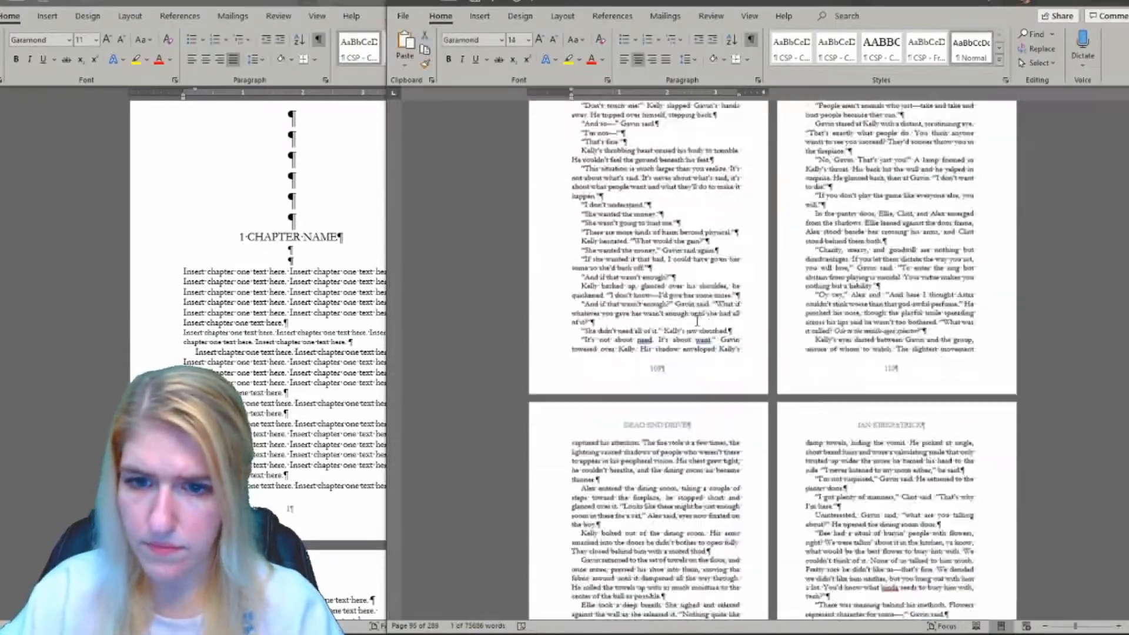
{"action": "triple_click", "coordinate": [864, 248]}
{"action": "scroll", "coordinate": [864, 249], "scroll_direction": "down", "scroll_amount": 20}
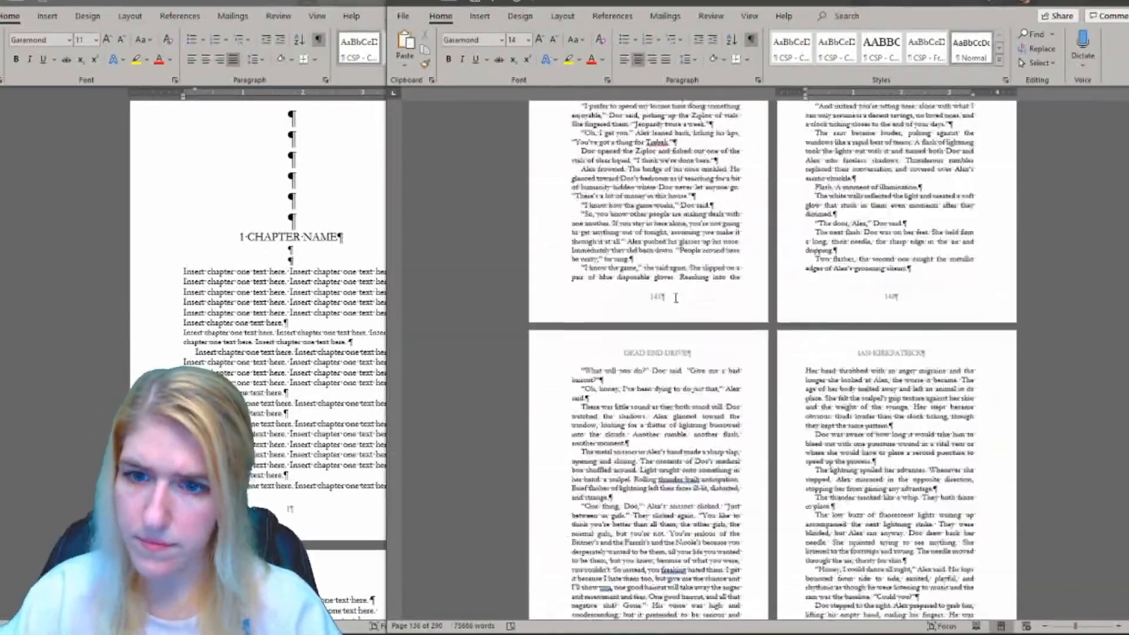
{"action": "left_click", "coordinate": [869, 192]}
{"action": "key", "text": "ctrl+v"}
Step: Check the blank lines under the EIGHTEEN and NINETEEN headings
{"action": "scroll", "coordinate": [897, 147], "scroll_direction": "down", "scroll_amount": 5}
{"action": "scroll", "coordinate": [897, 147], "scroll_direction": "up", "scroll_amount": 1}
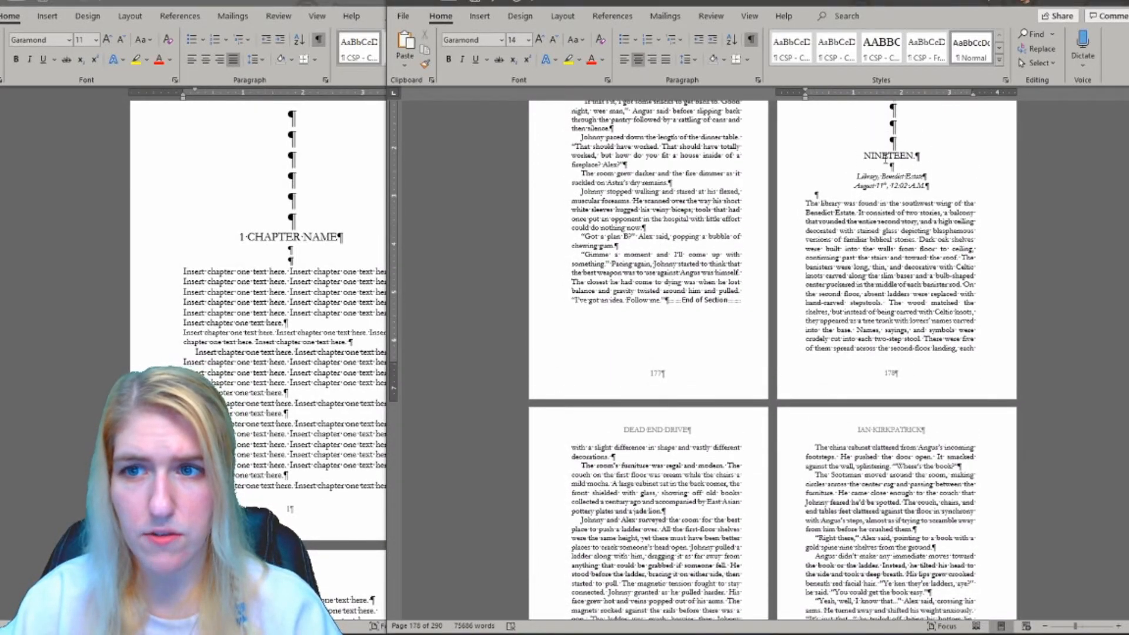
{"action": "scroll", "coordinate": [886, 155], "scroll_direction": "up", "scroll_amount": 10}
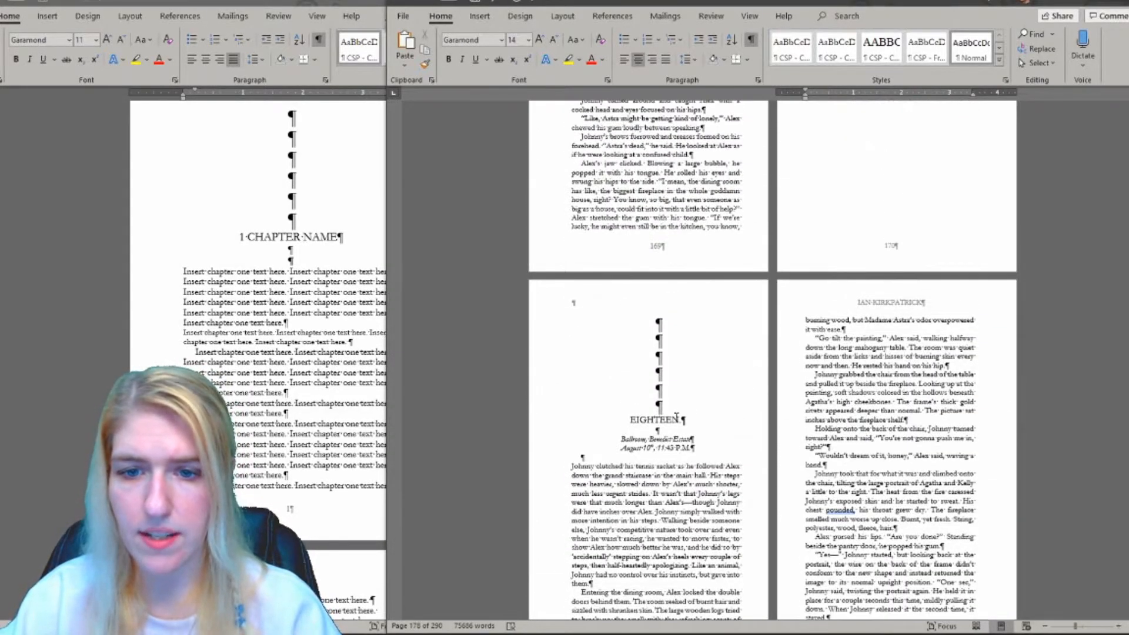
{"action": "left_click_drag", "start_coordinate": [657, 432], "coordinate": [674, 435]}
{"action": "left_click", "coordinate": [659, 432]}
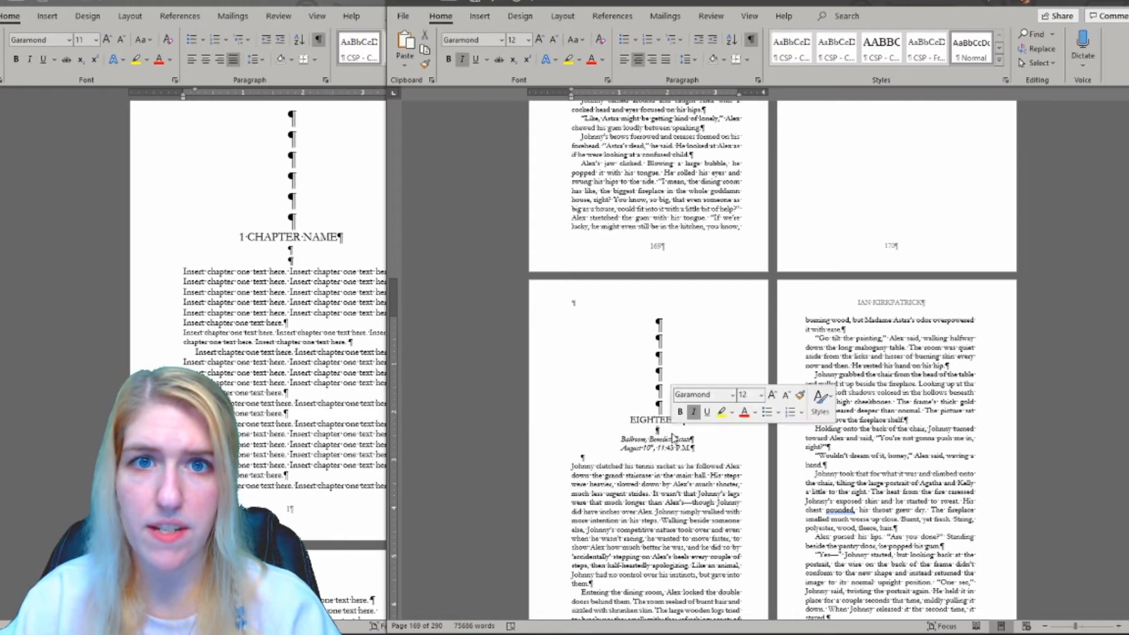
{"action": "scroll", "coordinate": [921, 353], "scroll_direction": "down", "scroll_amount": 5}
{"action": "scroll", "coordinate": [921, 354], "scroll_direction": "down", "scroll_amount": 6}
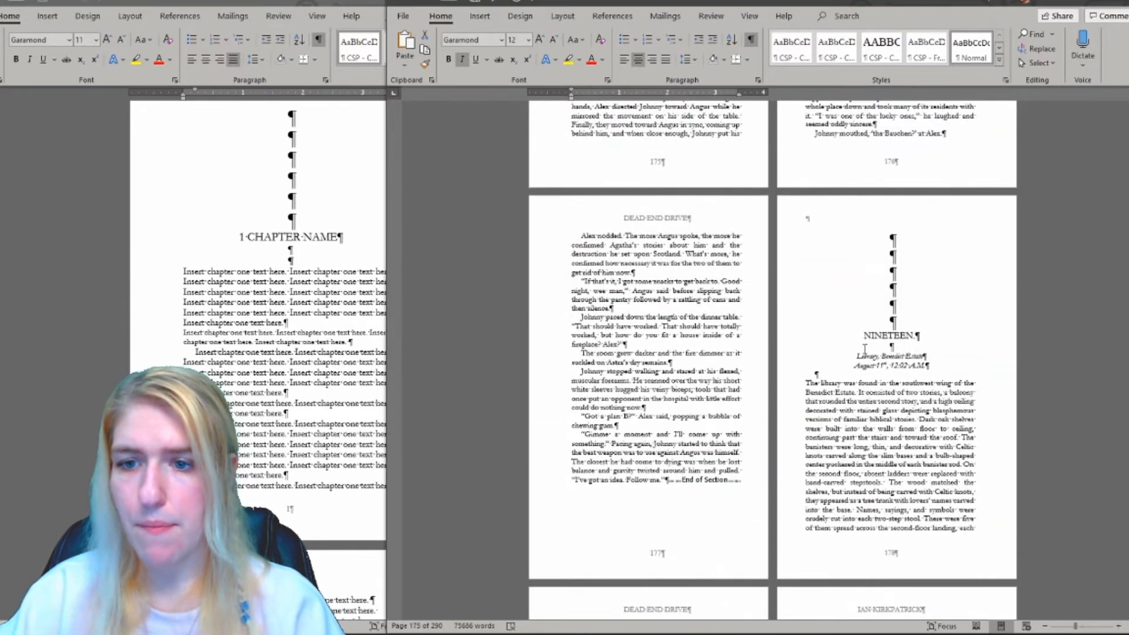
{"action": "left_click_drag", "start_coordinate": [864, 346], "coordinate": [937, 349]}
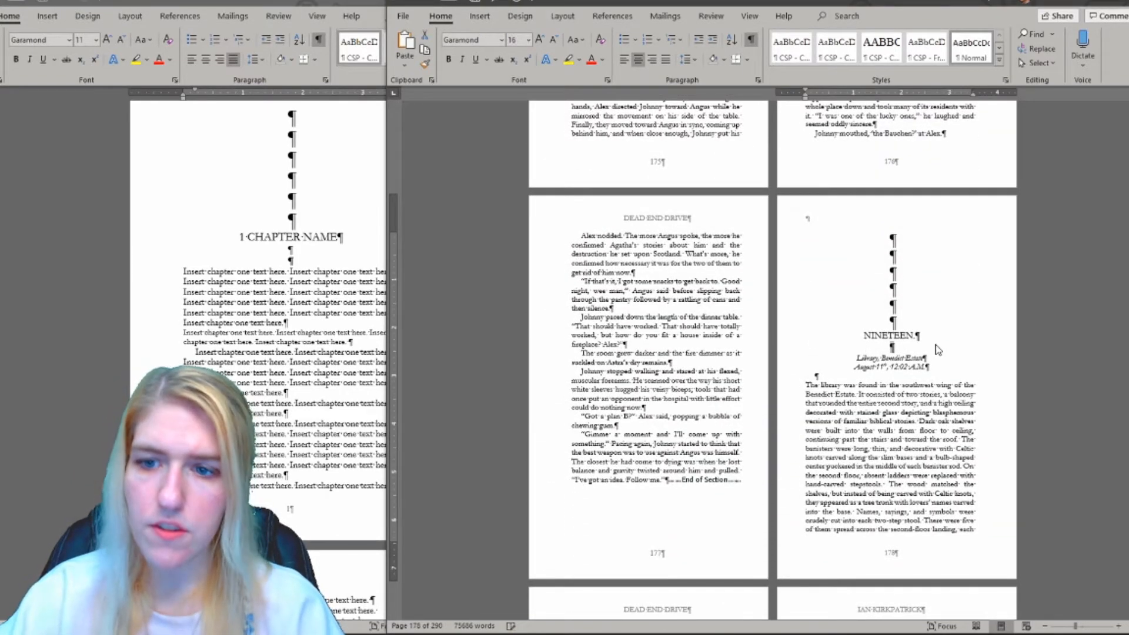
{"action": "scroll", "coordinate": [823, 353], "scroll_direction": "down", "scroll_amount": 5}
{"action": "left_click", "coordinate": [643, 319]}
{"action": "scroll", "coordinate": [643, 319], "scroll_direction": "down", "scroll_amount": 10}
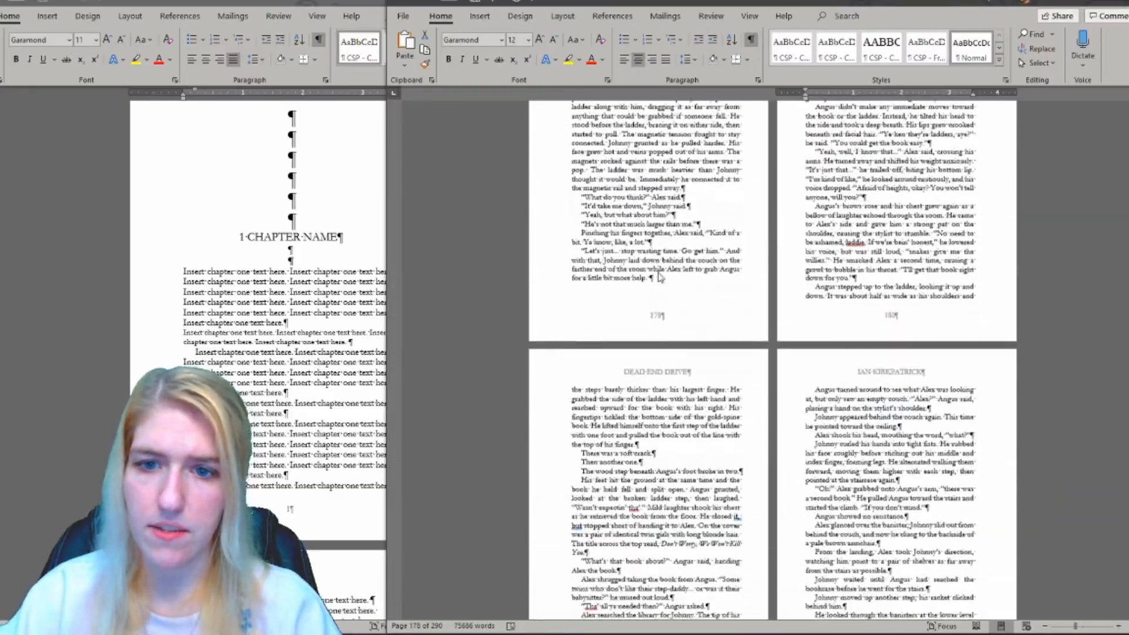
Step: Find the TWENTY heading and open the header and footer there for editing
{"action": "double_click", "coordinate": [657, 266]}
{"action": "scroll", "coordinate": [647, 282], "scroll_direction": "down", "scroll_amount": 20}
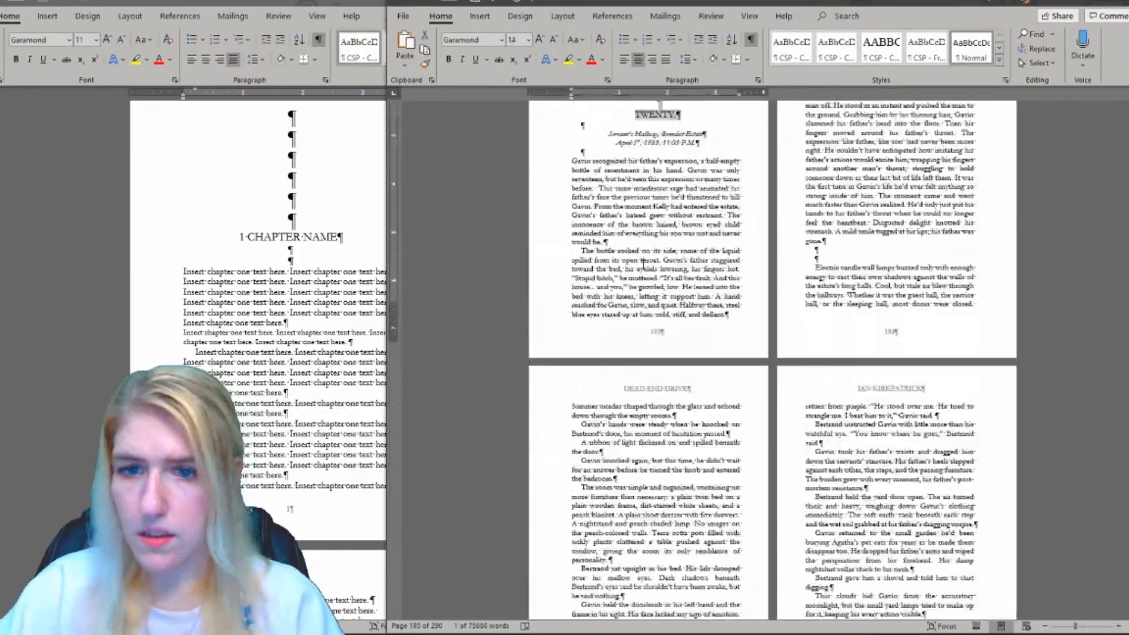
{"action": "scroll", "coordinate": [631, 288], "scroll_direction": "down", "scroll_amount": 20}
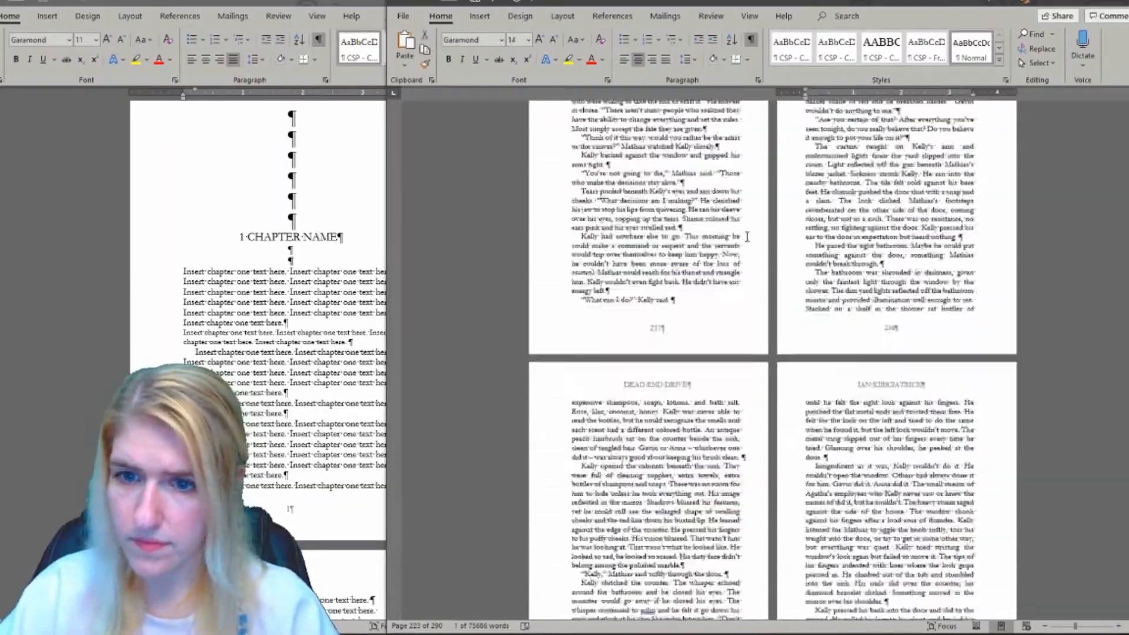
{"action": "scroll", "coordinate": [657, 291], "scroll_direction": "down", "scroll_amount": 12}
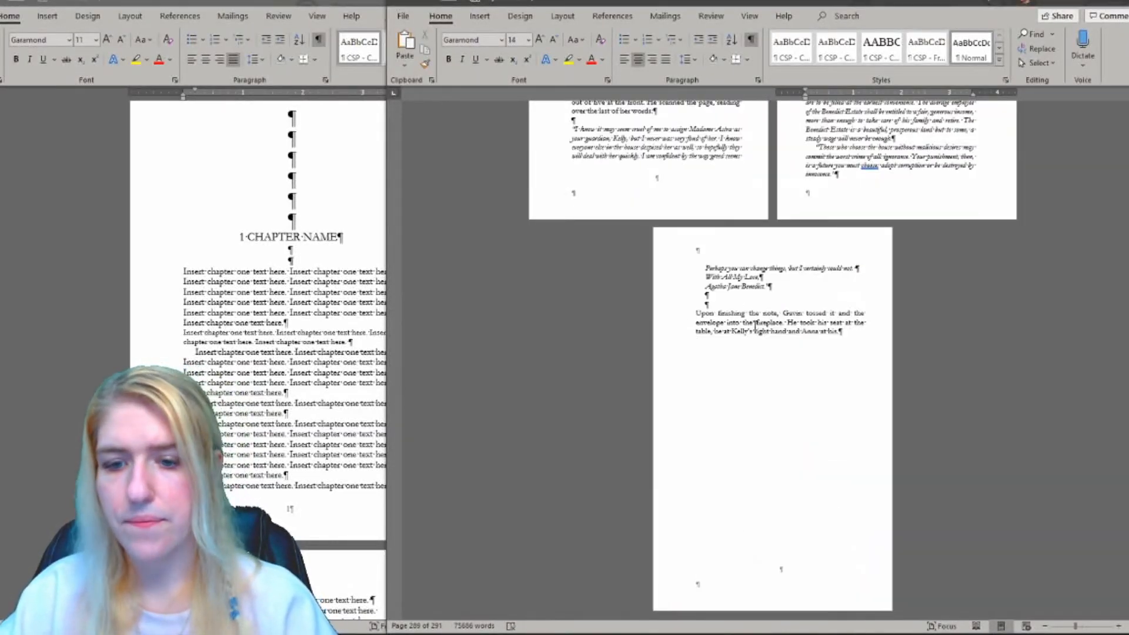
{"action": "scroll", "coordinate": [757, 323], "scroll_direction": "up", "scroll_amount": 10}
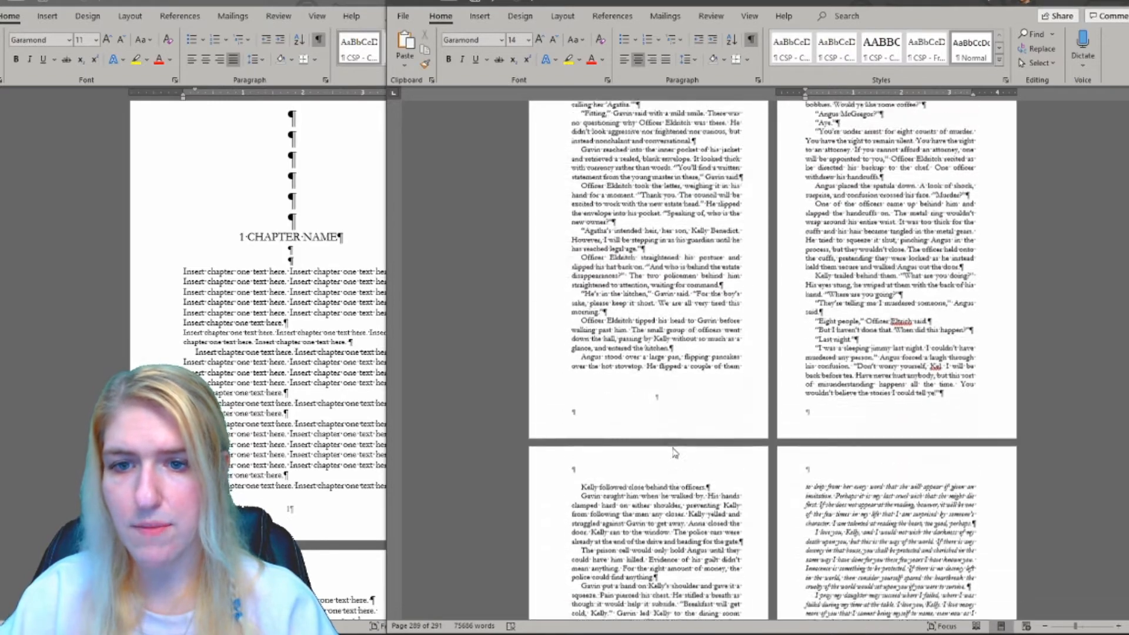
{"action": "scroll", "coordinate": [635, 422], "scroll_direction": "up", "scroll_amount": 10}
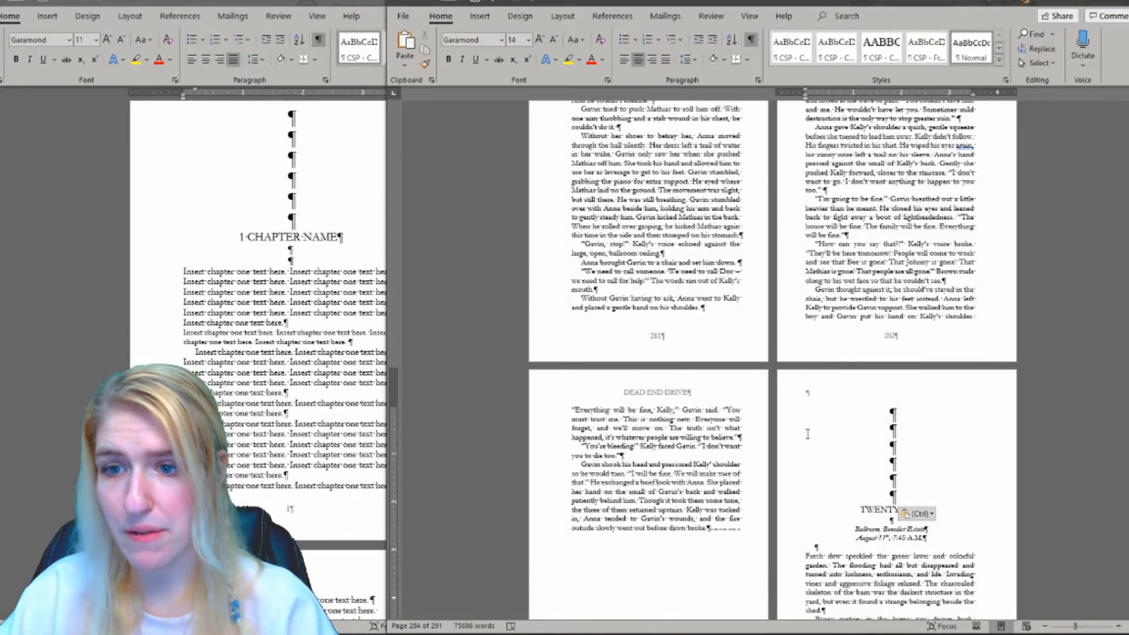
{"action": "scroll", "coordinate": [893, 388], "scroll_direction": "down", "scroll_amount": 8}
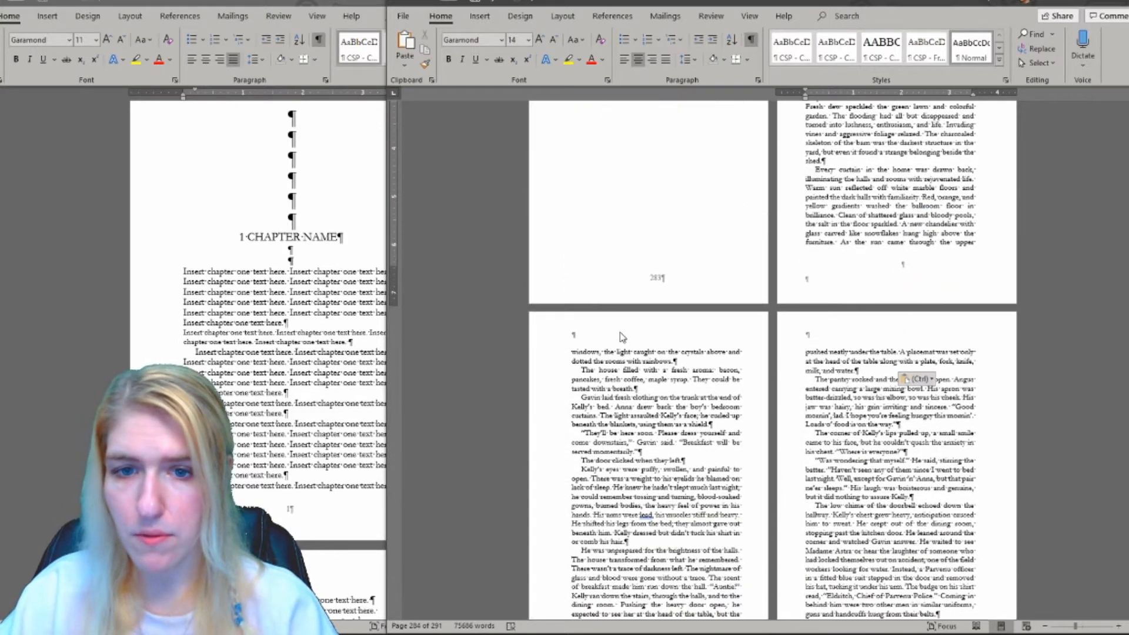
{"action": "double_click", "coordinate": [777, 300]}
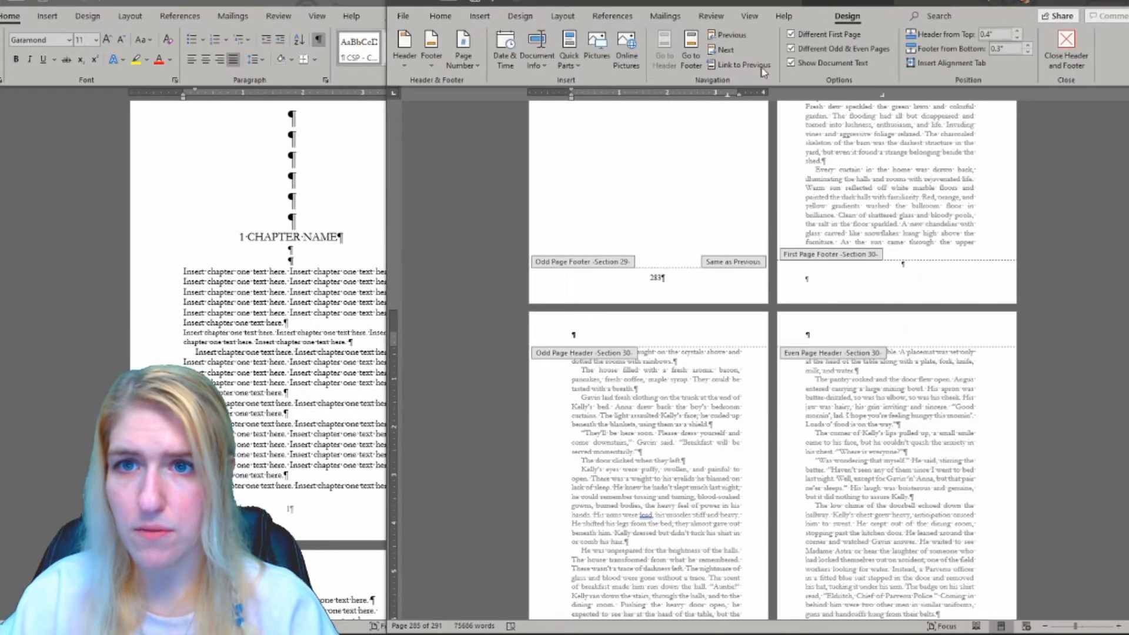
Step: Link section 30's odd-page header and footer to the previous section
{"action": "left_click", "coordinate": [756, 65]}
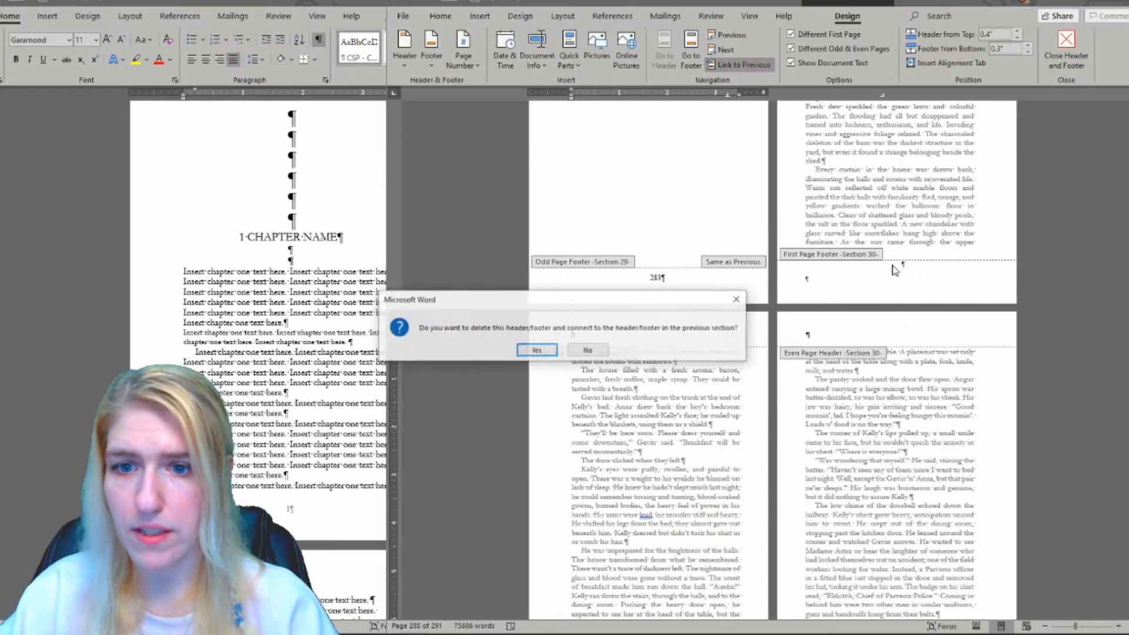
{"action": "left_click", "coordinate": [536, 350]}
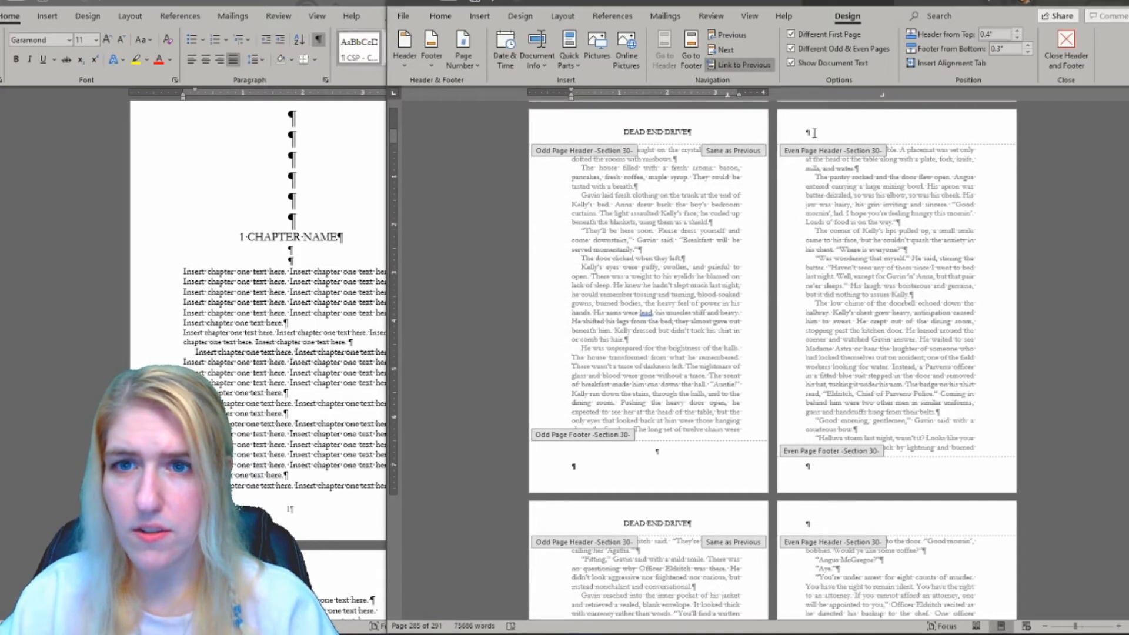
{"action": "left_click", "coordinate": [667, 464]}
{"action": "left_click", "coordinate": [743, 65]}
{"action": "left_click", "coordinate": [537, 350]}
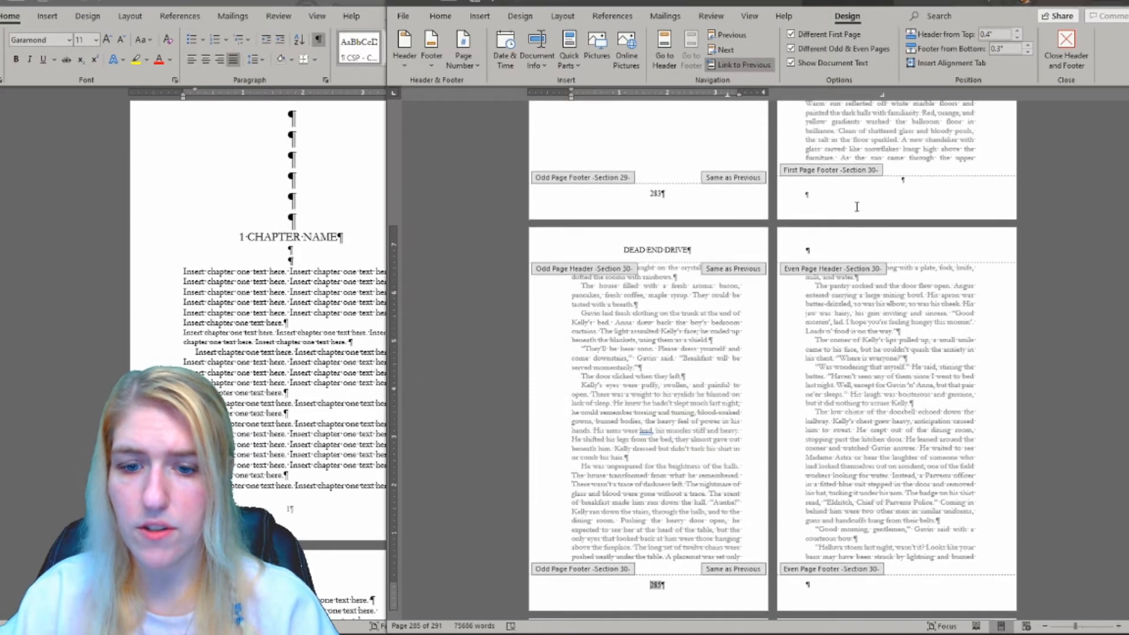
Step: Link the even-page header and footer to the previous section and close header editing
{"action": "left_click", "coordinate": [899, 246]}
{"action": "left_click", "coordinate": [744, 66]}
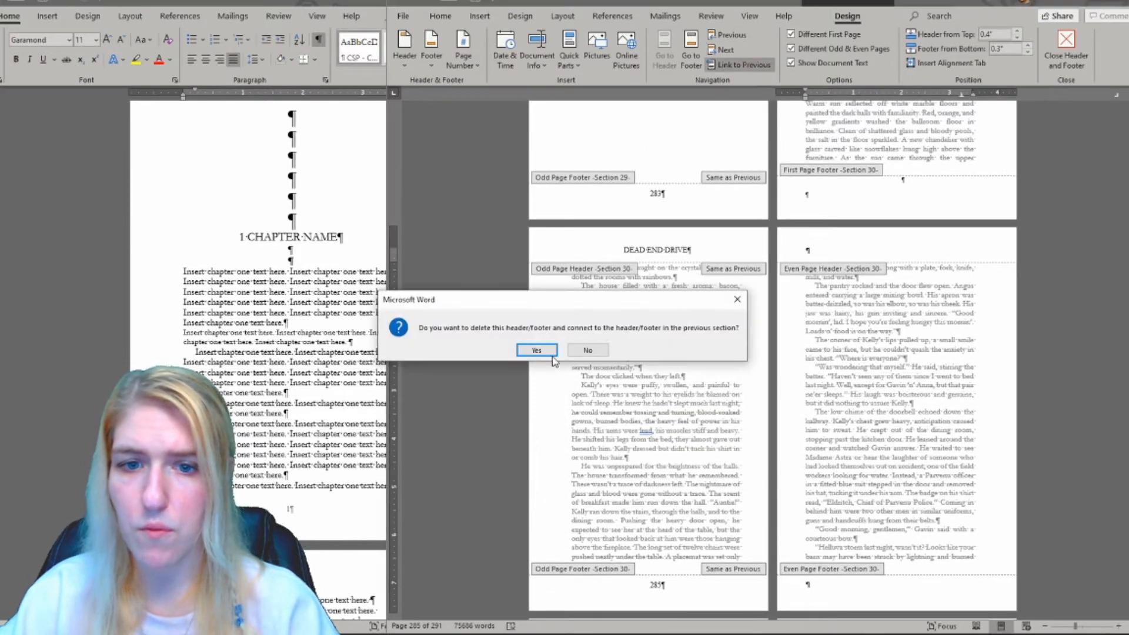
{"action": "left_click", "coordinate": [536, 351]}
{"action": "left_click", "coordinate": [847, 459]}
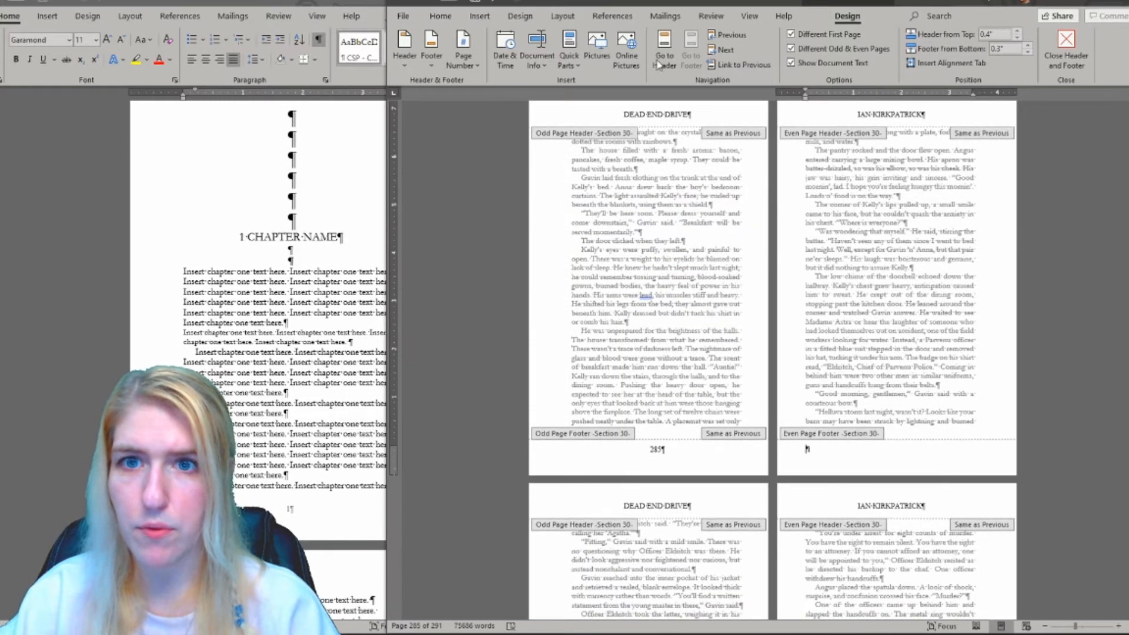
{"action": "left_click", "coordinate": [744, 65]}
{"action": "left_click", "coordinate": [551, 350]}
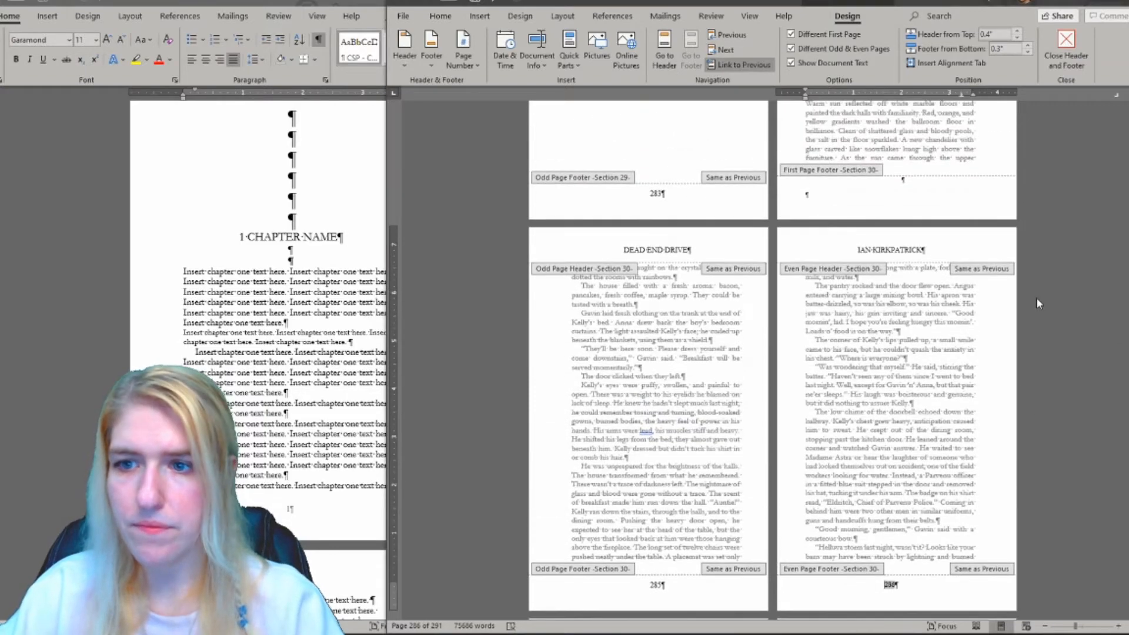
{"action": "key", "text": "Escape"}
Step: Jump to the manuscript's start and scroll through the contents to the chapter ONE heading
{"action": "scroll", "coordinate": [1034, 305], "scroll_direction": "down", "scroll_amount": 15}
{"action": "scroll", "coordinate": [1041, 294], "scroll_direction": "down", "scroll_amount": 2}
{"action": "scroll", "coordinate": [1041, 295], "scroll_direction": "up", "scroll_amount": 9}
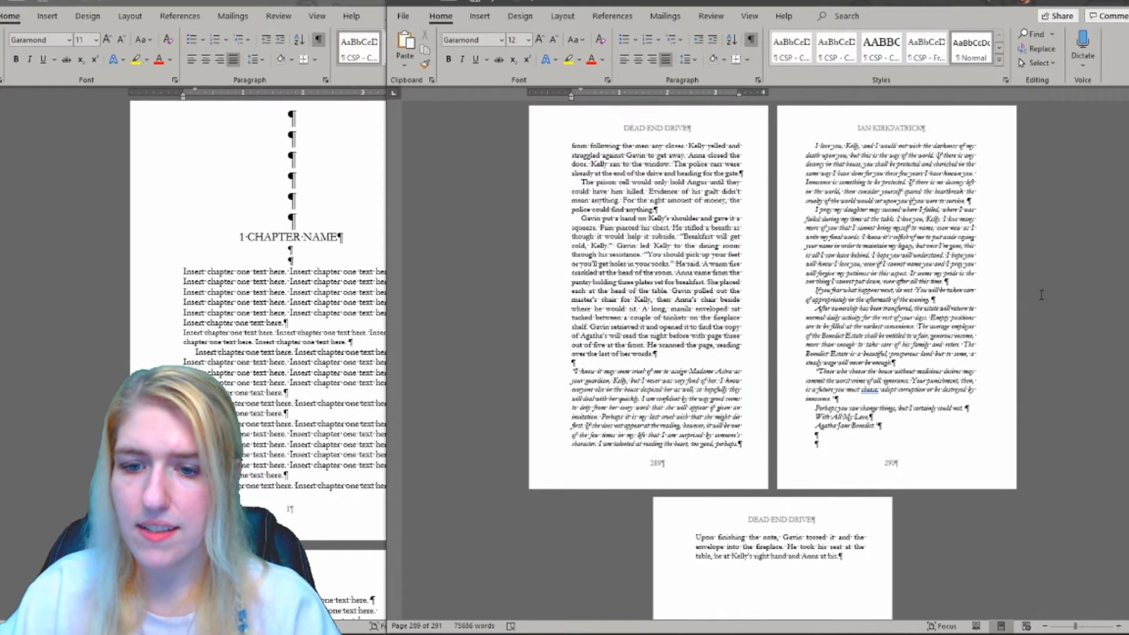
{"action": "key", "text": "ctrl+Home"}
{"action": "scroll", "coordinate": [1041, 295], "scroll_direction": "down", "scroll_amount": 10}
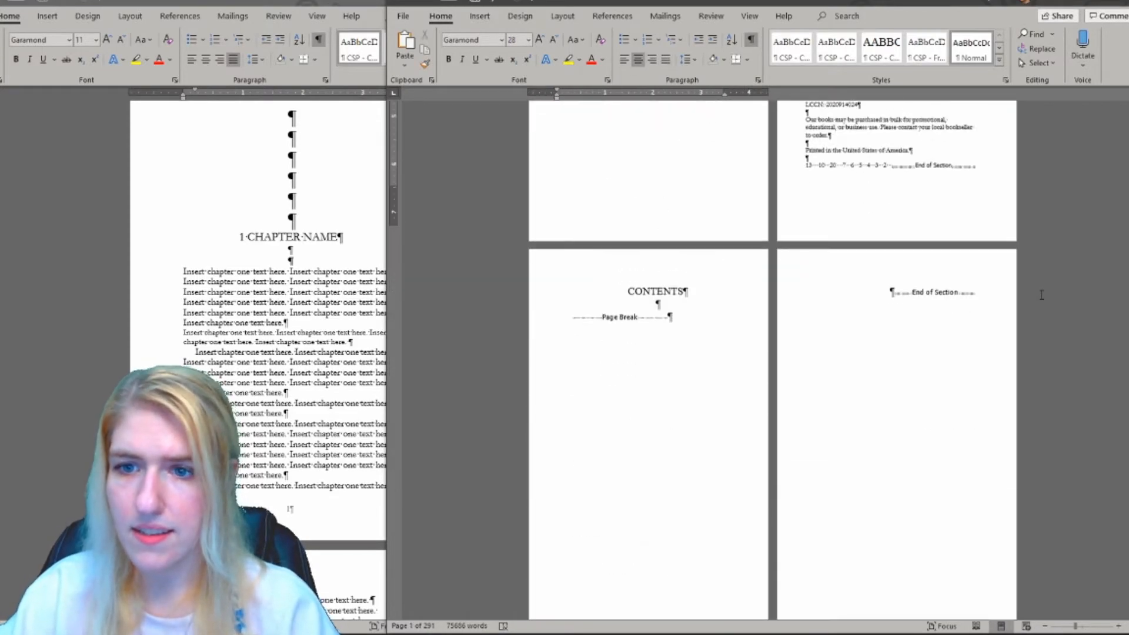
{"action": "scroll", "coordinate": [650, 248], "scroll_direction": "down", "scroll_amount": 15}
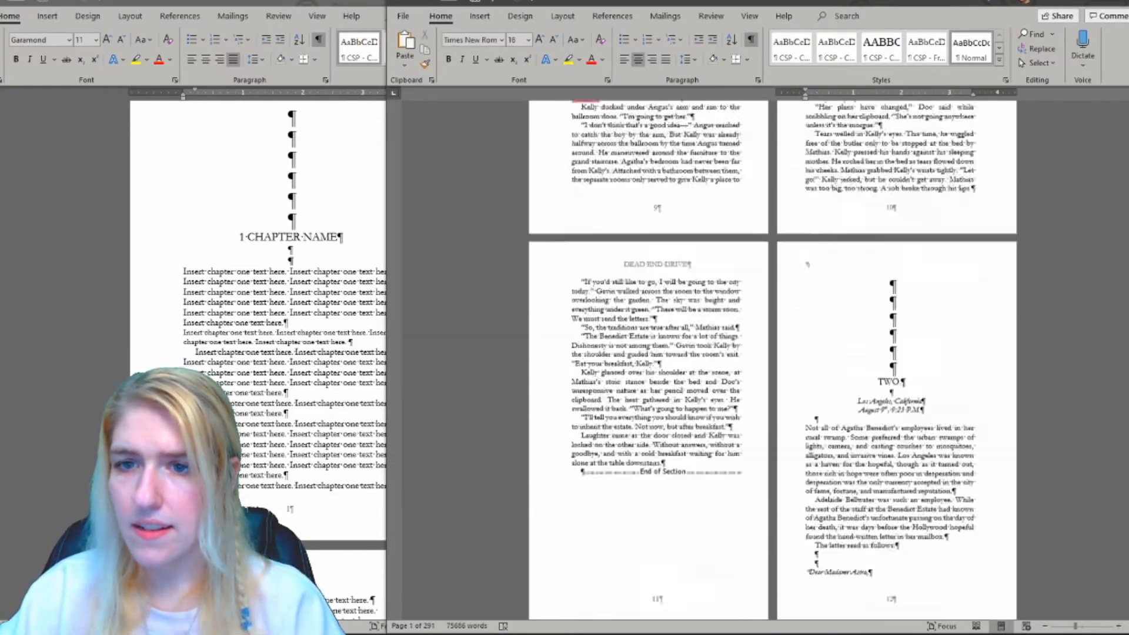
{"action": "scroll", "coordinate": [650, 248], "scroll_direction": "up", "scroll_amount": 11}
{"action": "left_click", "coordinate": [657, 320]}
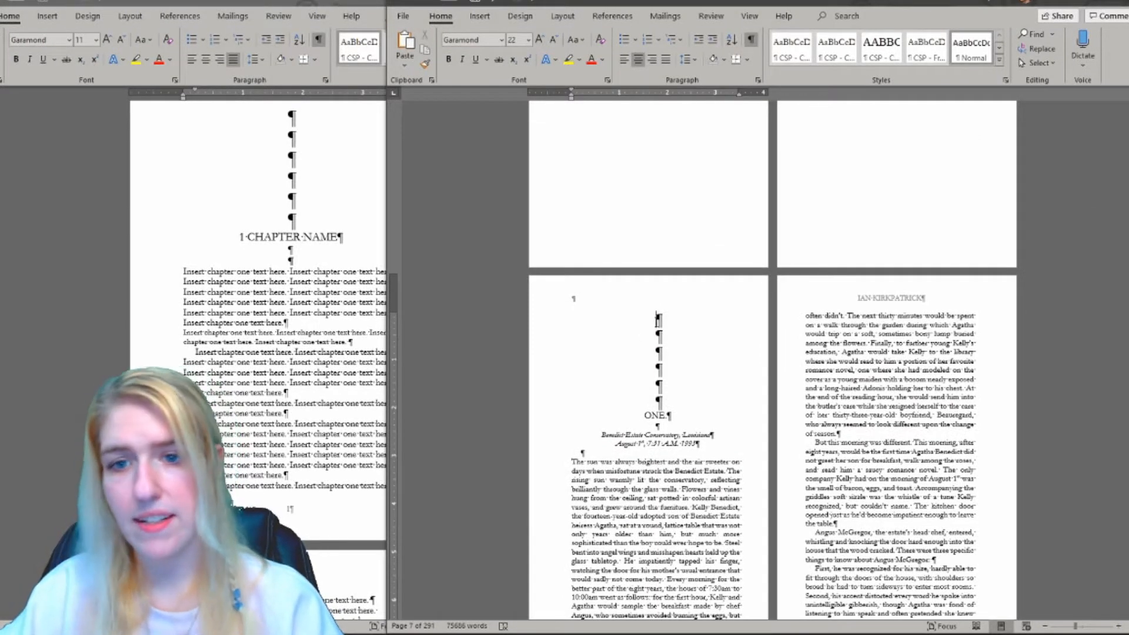
{"action": "scroll", "coordinate": [657, 319], "scroll_direction": "up", "scroll_amount": 3}
Step: Look over the template document, then jump to the end of the manuscript
{"action": "left_click", "coordinate": [277, 276]}
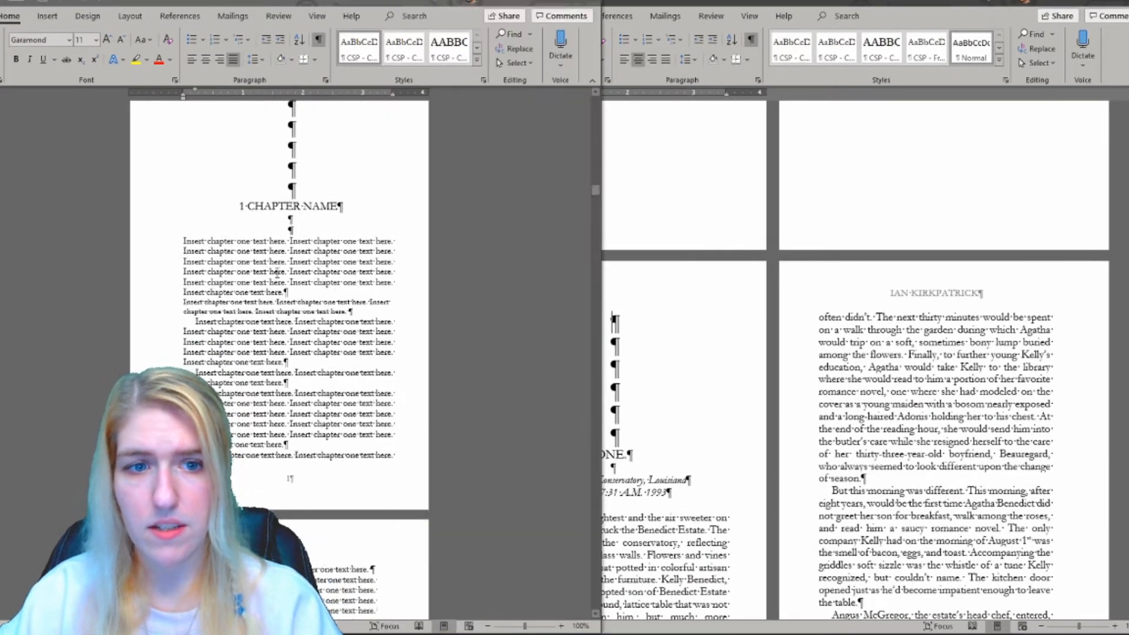
{"action": "scroll", "coordinate": [277, 277], "scroll_direction": "down", "scroll_amount": 15}
{"action": "left_click", "coordinate": [278, 15]}
{"action": "scroll", "coordinate": [574, 218], "scroll_direction": "down", "scroll_amount": 10}
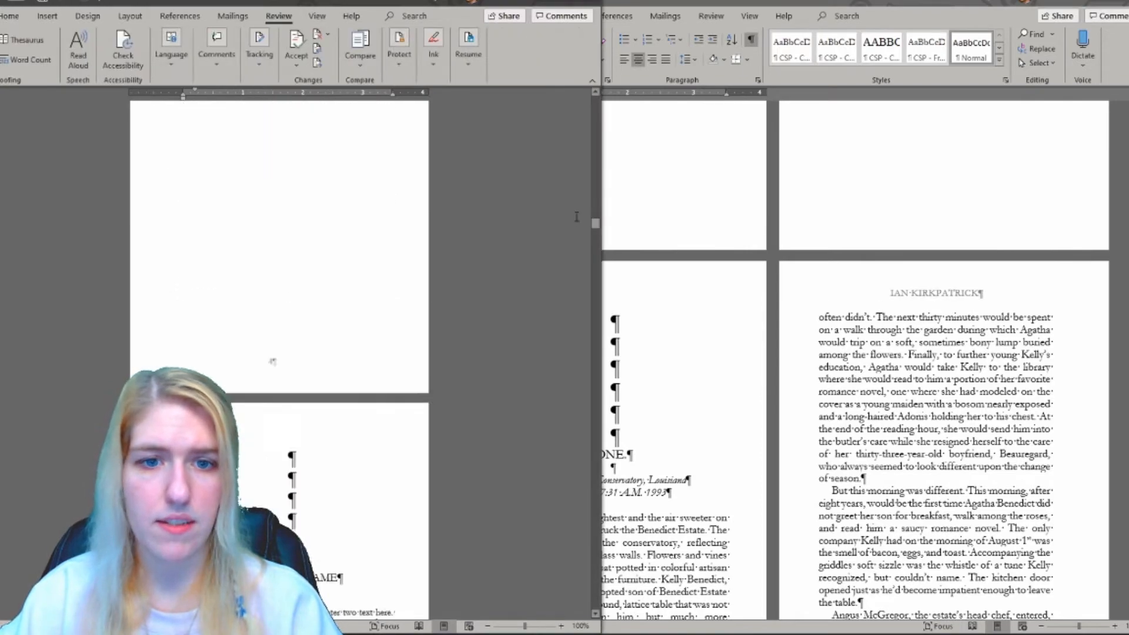
{"action": "left_click_drag", "start_coordinate": [595, 224], "coordinate": [595, 587]}
{"action": "left_click", "coordinate": [912, 353]}
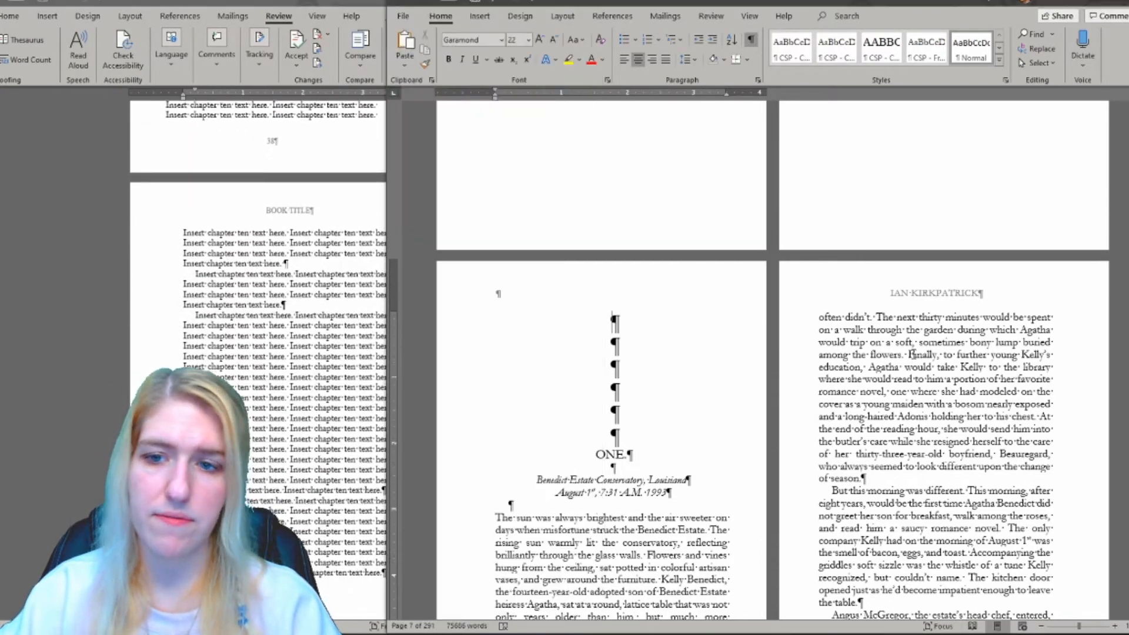
{"action": "key", "text": "ctrl+End"}
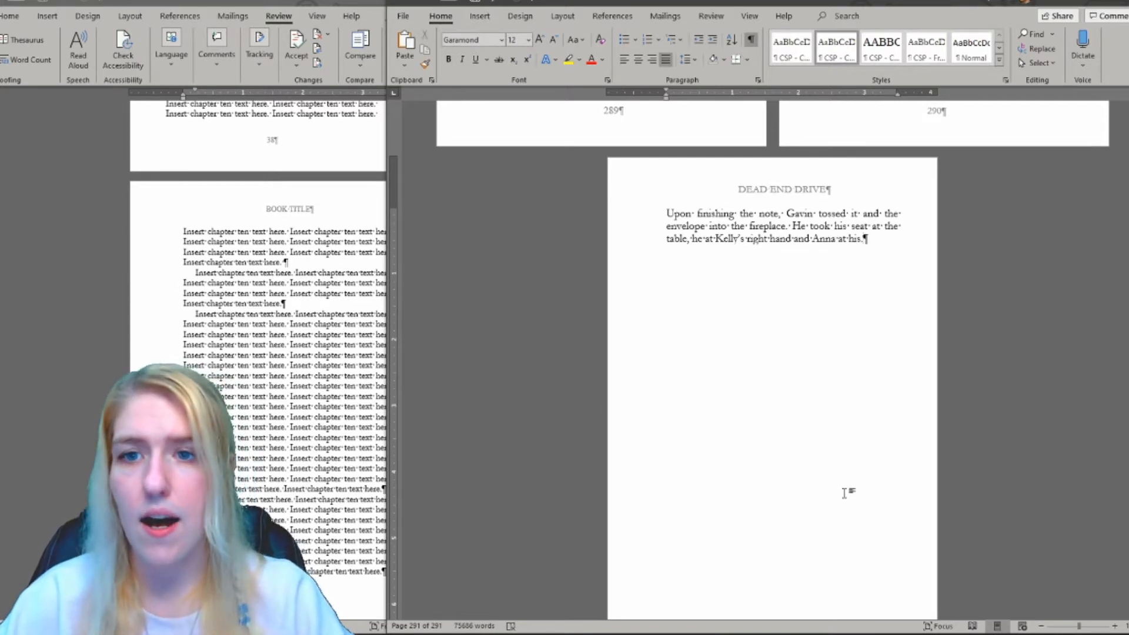
Step: Insert a Next Page section break after the story's last paragraph
{"action": "left_click", "coordinate": [479, 16]}
{"action": "left_click", "coordinate": [562, 16]}
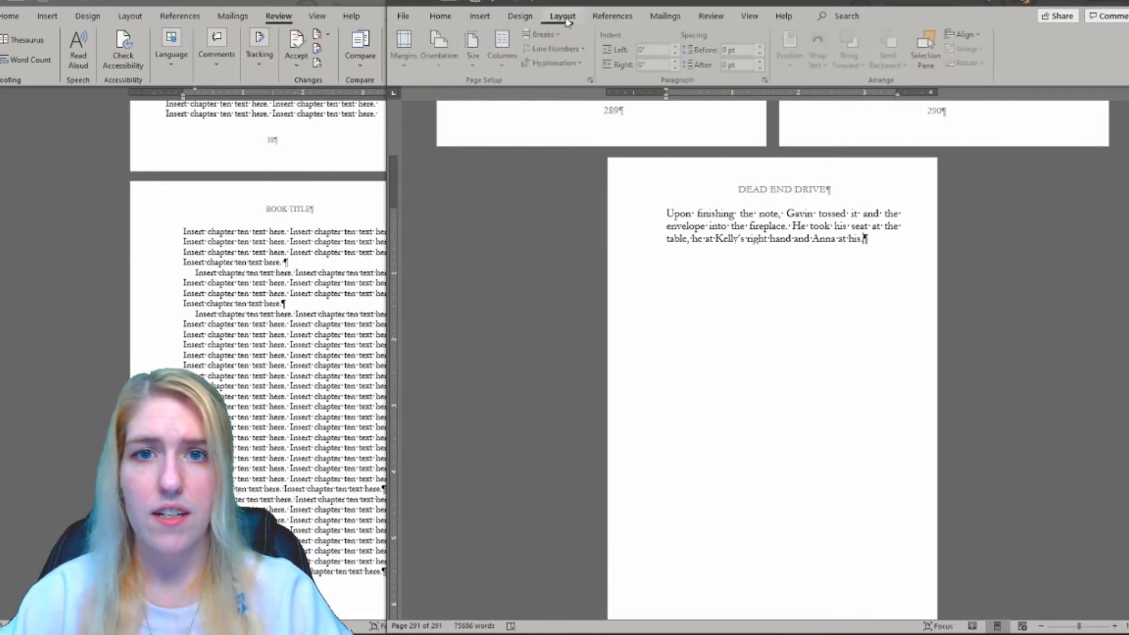
{"action": "left_click", "coordinate": [544, 34]}
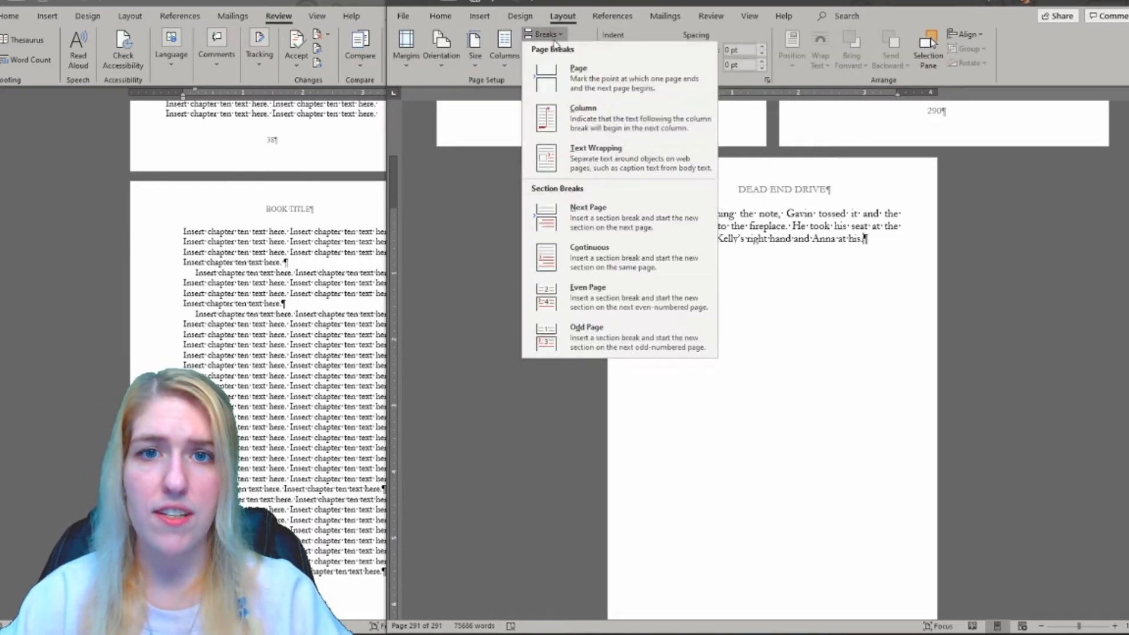
{"action": "left_click", "coordinate": [644, 203]}
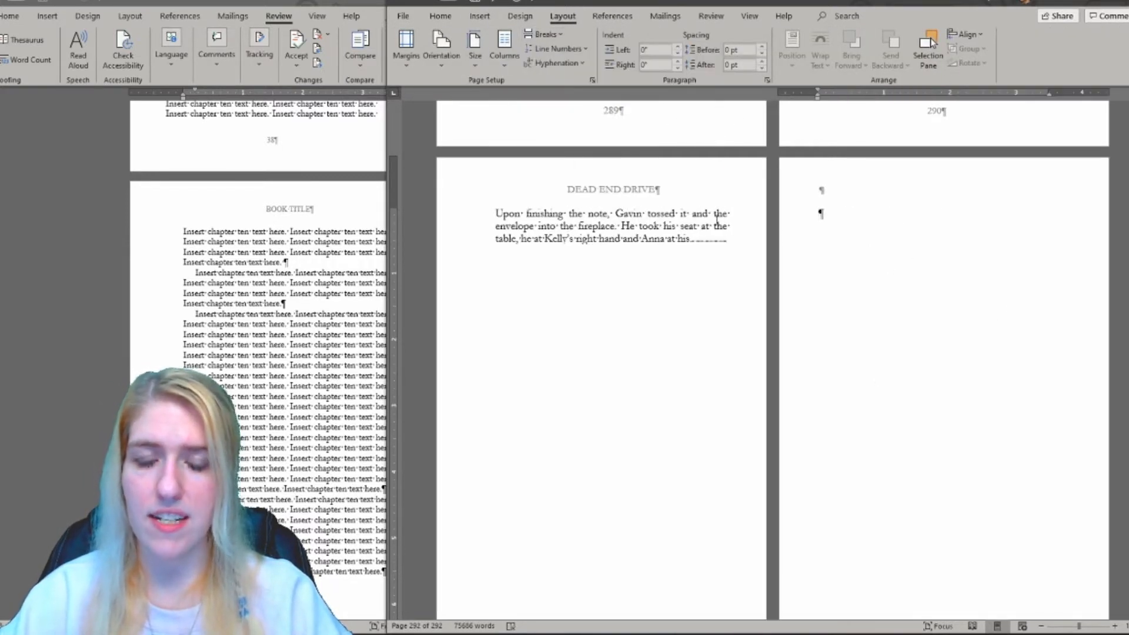
Step: Copy the About the Author heading and bio from the template onto the new page
{"action": "left_click", "coordinate": [157, 273]}
{"action": "scroll", "coordinate": [157, 274], "scroll_direction": "down", "scroll_amount": 10}
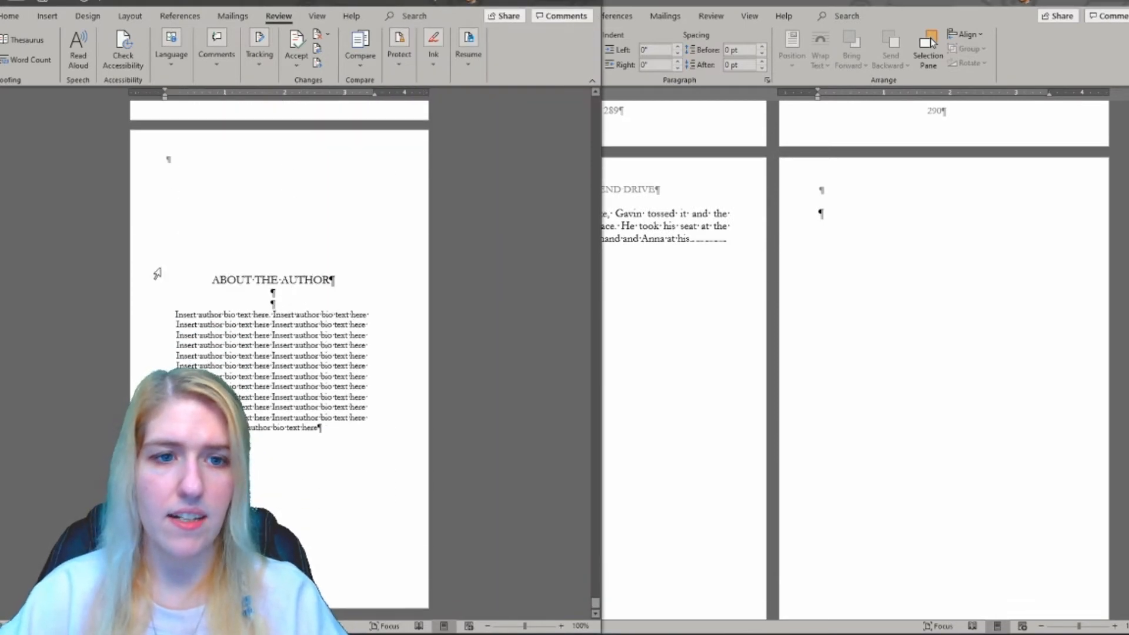
{"action": "left_click_drag", "start_coordinate": [180, 284], "coordinate": [363, 475]}
{"action": "key", "text": "ctrl+c"}
{"action": "left_click", "coordinate": [970, 291]}
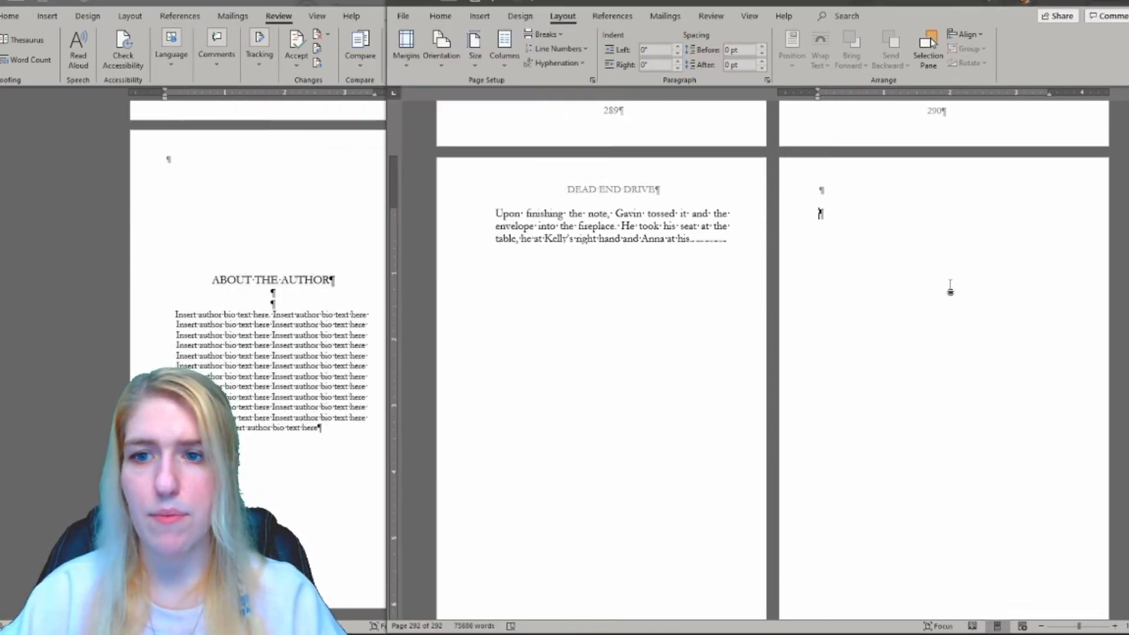
{"action": "key", "text": "ctrl+v"}
{"action": "left_click", "coordinate": [245, 366]}
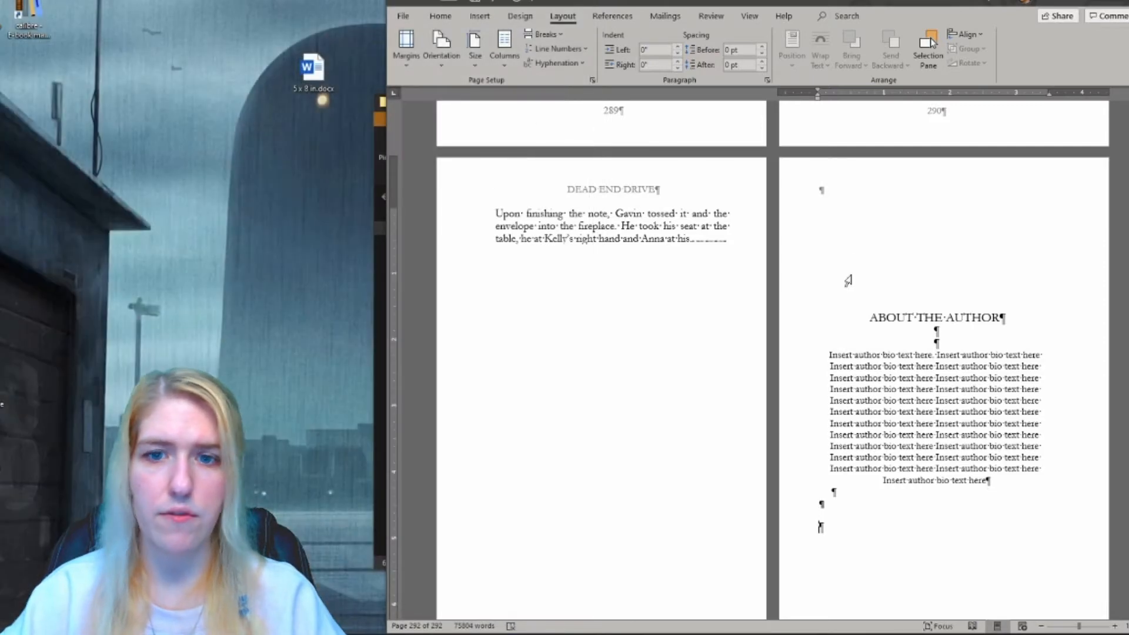
Step: Delete the empty paragraphs below the bio, add a page break, and return to the start
{"action": "scroll", "coordinate": [704, 272], "scroll_direction": "up", "scroll_amount": 6}
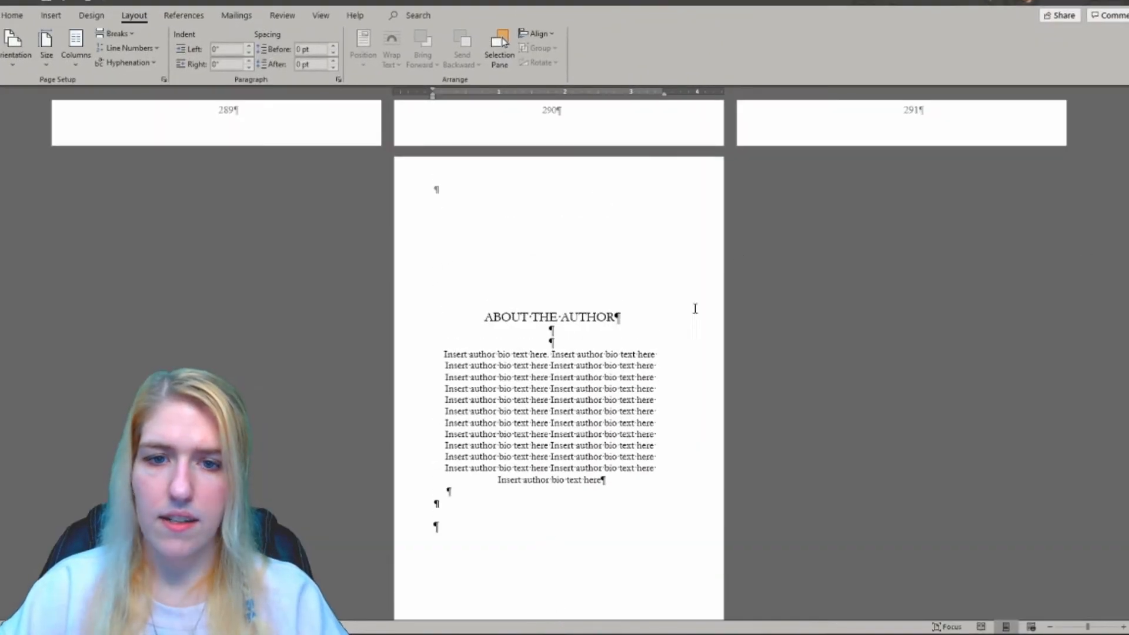
{"action": "scroll", "coordinate": [687, 332], "scroll_direction": "down", "scroll_amount": 6}
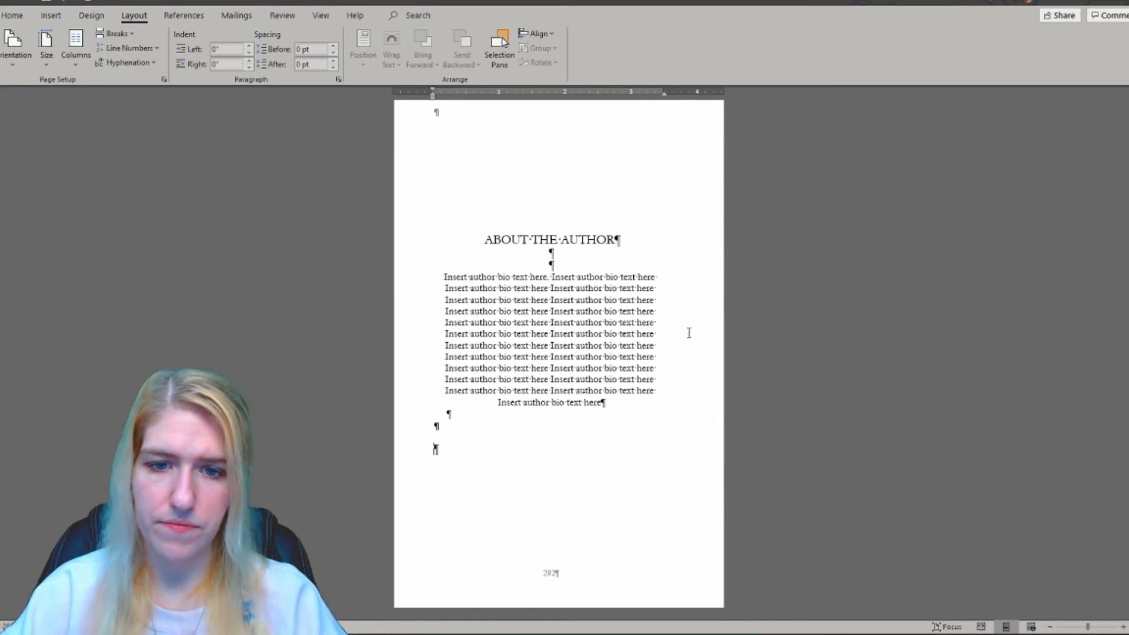
{"action": "scroll", "coordinate": [697, 422], "scroll_direction": "up", "scroll_amount": 1}
{"action": "key", "text": "BackSpace"}
{"action": "key", "text": "BackSpace"}
{"action": "key", "text": "BackSpace"}
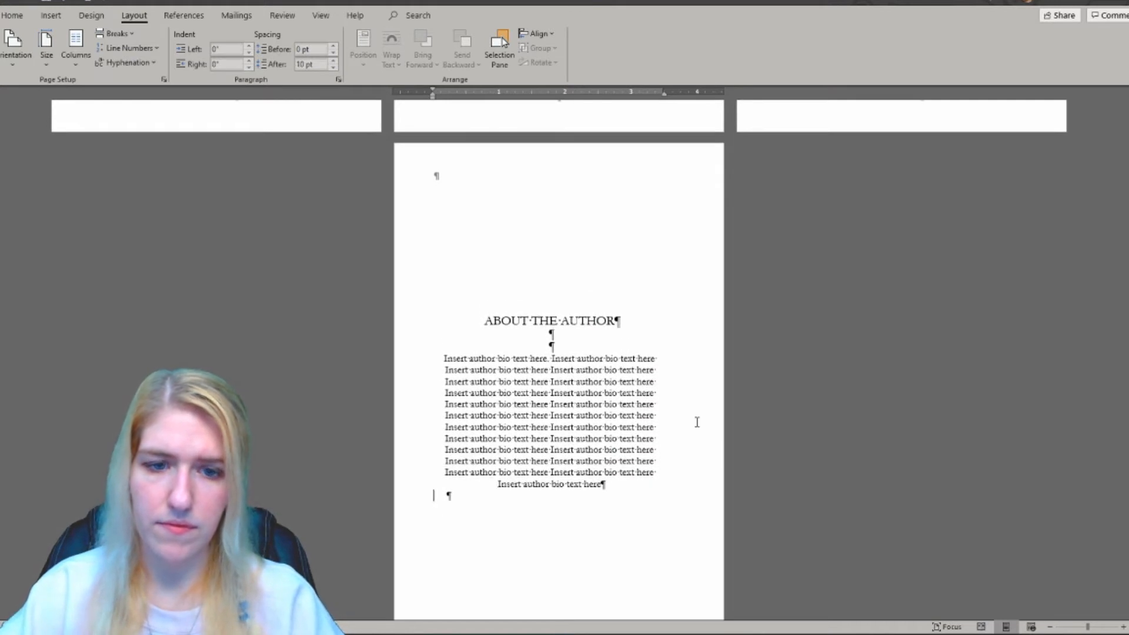
{"action": "scroll", "coordinate": [588, 264], "scroll_direction": "up", "scroll_amount": 3}
{"action": "scroll", "coordinate": [565, 226], "scroll_direction": "down", "scroll_amount": 3}
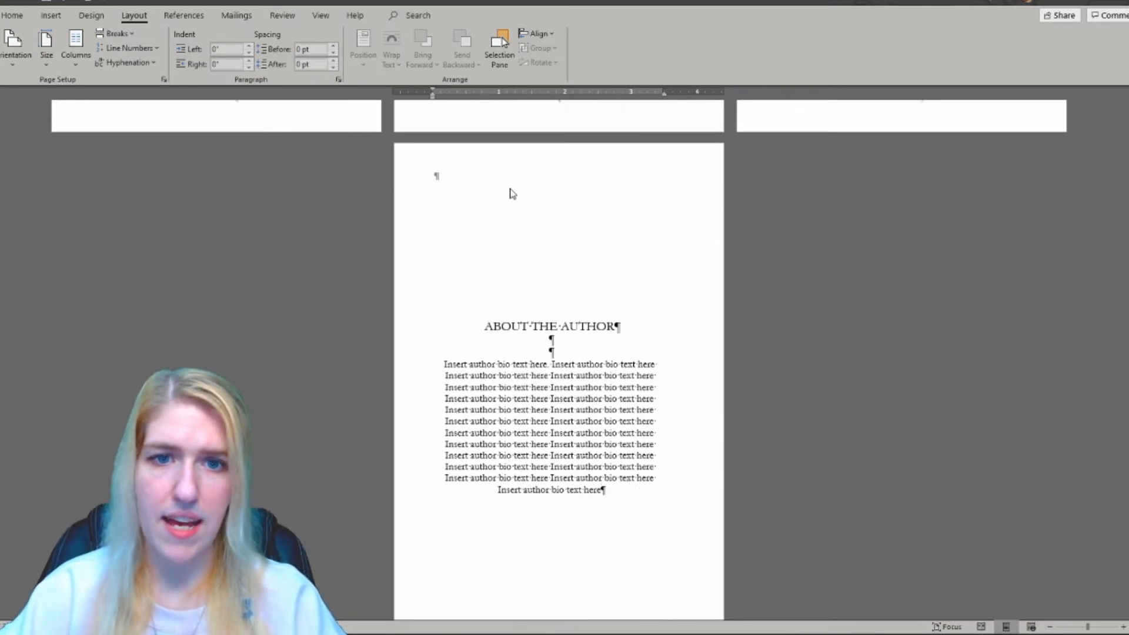
{"action": "scroll", "coordinate": [506, 189], "scroll_direction": "down", "scroll_amount": 2}
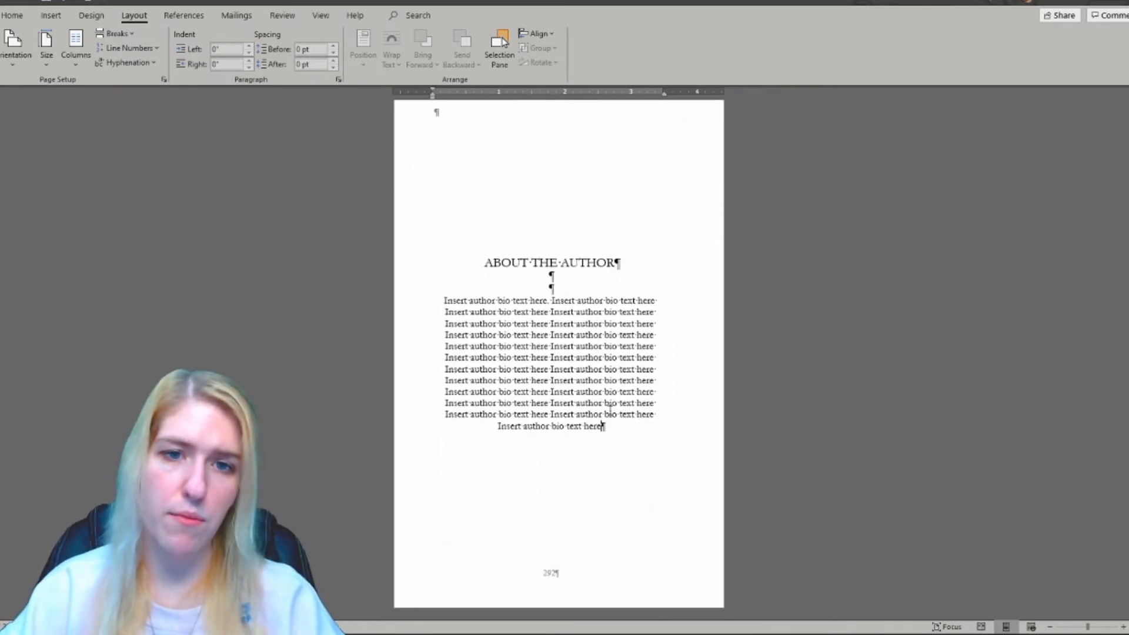
{"action": "scroll", "coordinate": [603, 425], "scroll_direction": "up", "scroll_amount": 13}
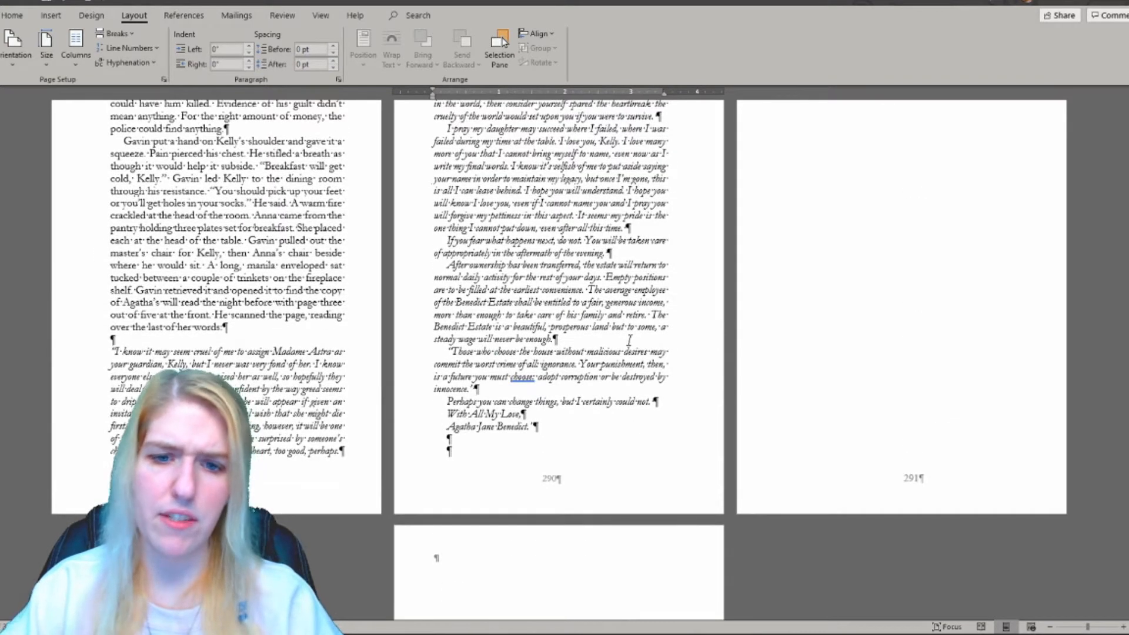
{"action": "scroll", "coordinate": [628, 340], "scroll_direction": "down", "scroll_amount": 13}
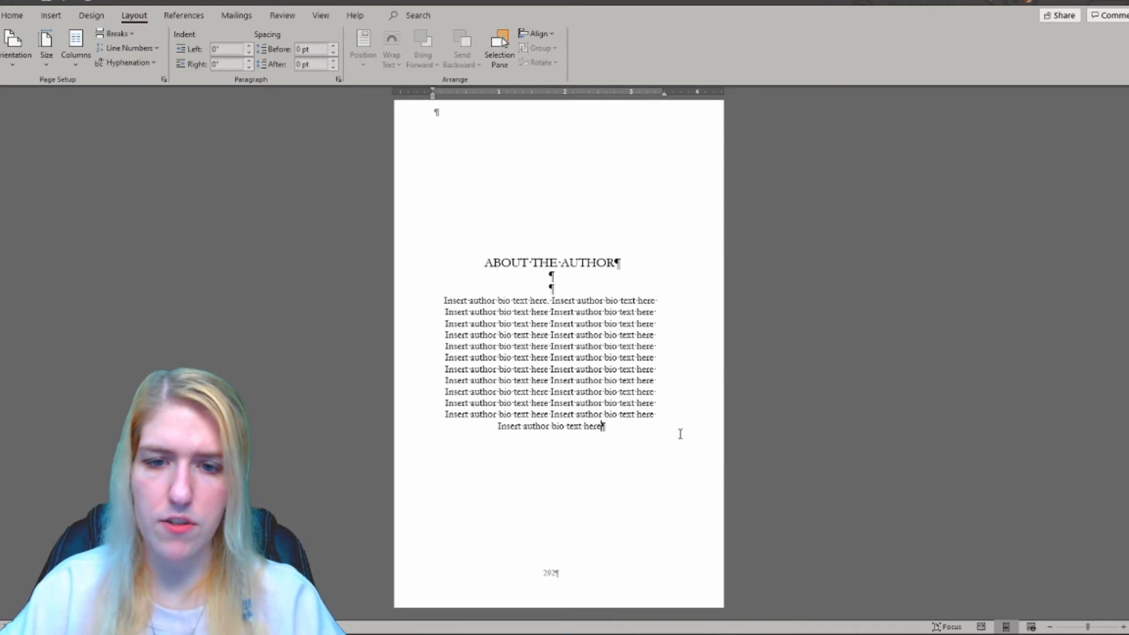
{"action": "key", "text": "ctrl+Return"}
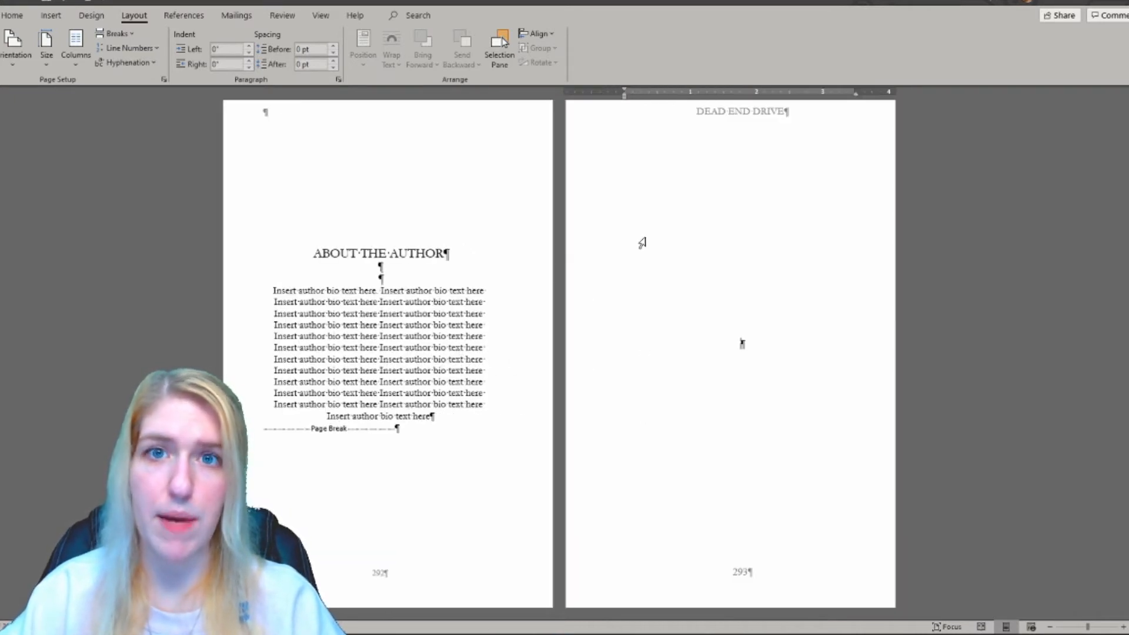
{"action": "key", "text": "ctrl+Home"}
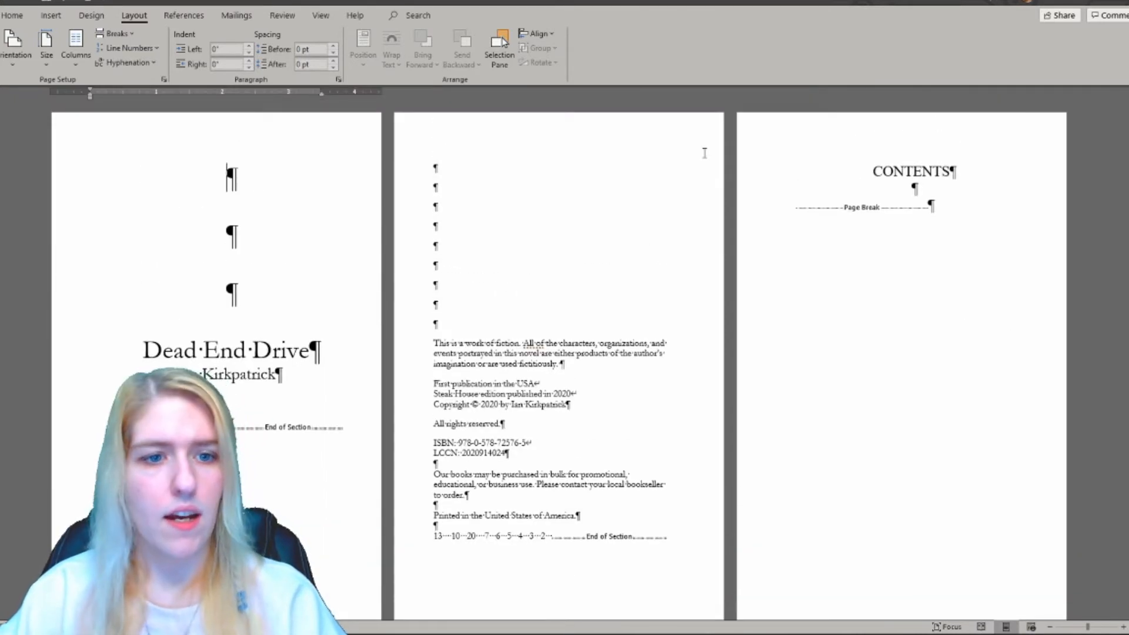
Step: Scroll past the front matter and place the cursor at the start of chapter ONE's text
{"action": "scroll", "coordinate": [586, 217], "scroll_direction": "down", "scroll_amount": 10}
{"action": "scroll", "coordinate": [587, 218], "scroll_direction": "down", "scroll_amount": 10}
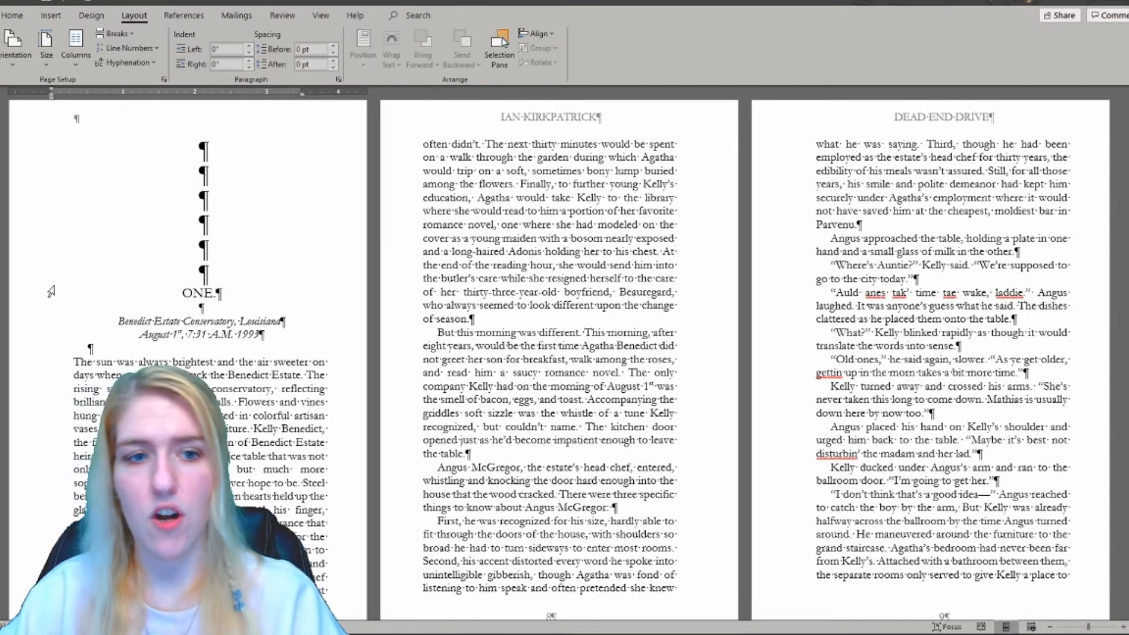
{"action": "left_click", "coordinate": [135, 295]}
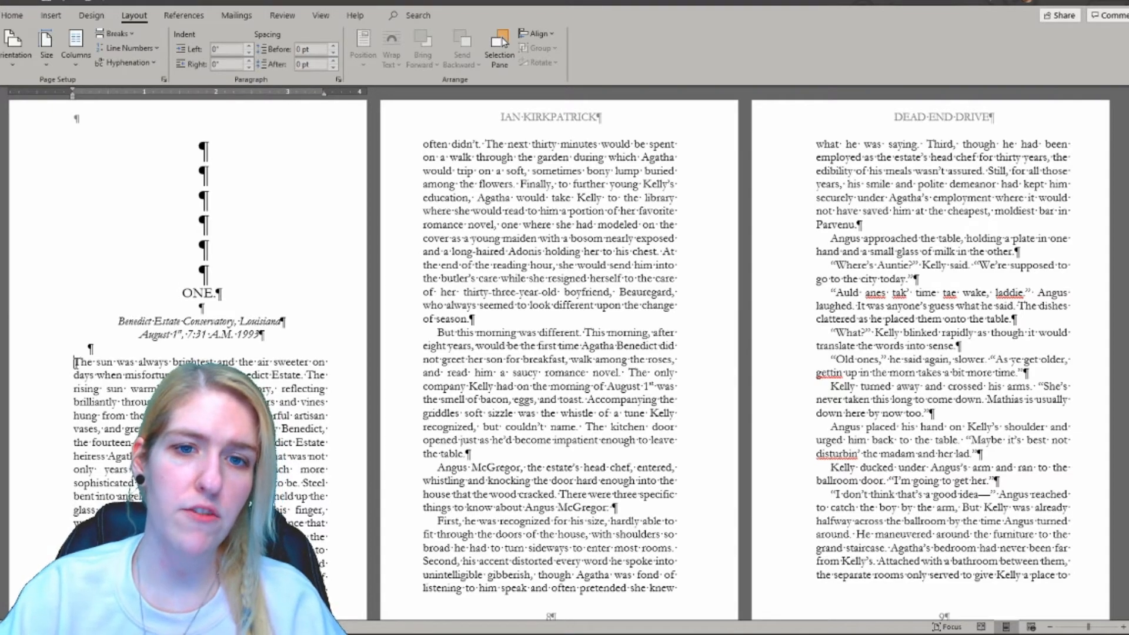
Step: Select chapter ONE through the end and compare Align Left with Justify, keeping Justify
{"action": "key", "text": "ctrl+shift+End"}
{"action": "scroll", "coordinate": [72, 369], "scroll_direction": "up", "scroll_amount": 20}
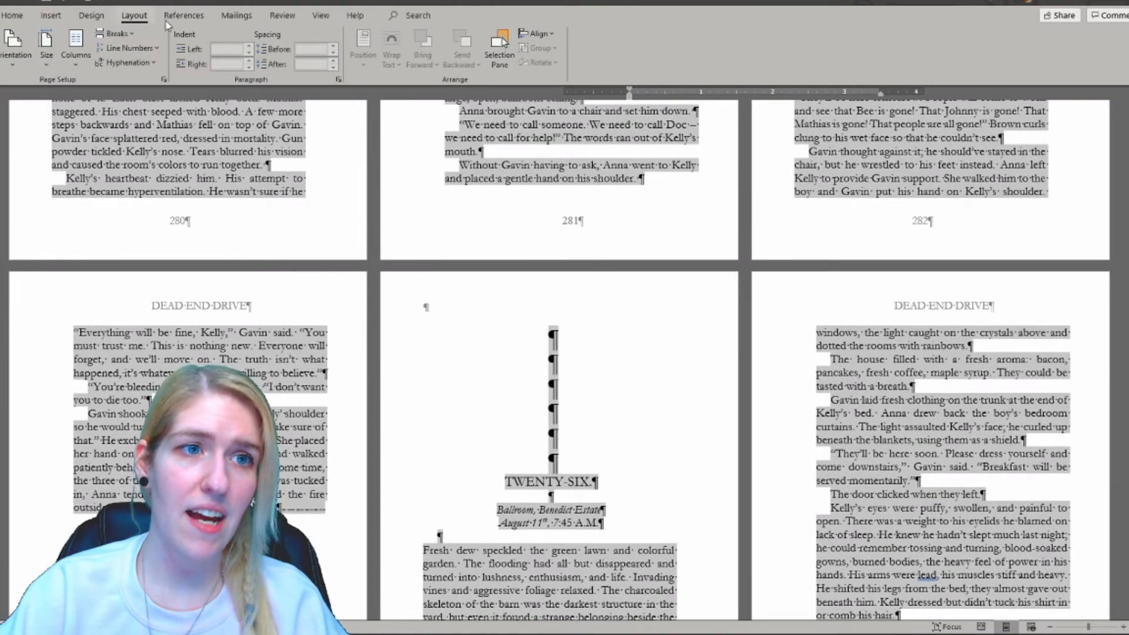
{"action": "left_click", "coordinate": [14, 16]}
{"action": "left_click", "coordinate": [249, 59]}
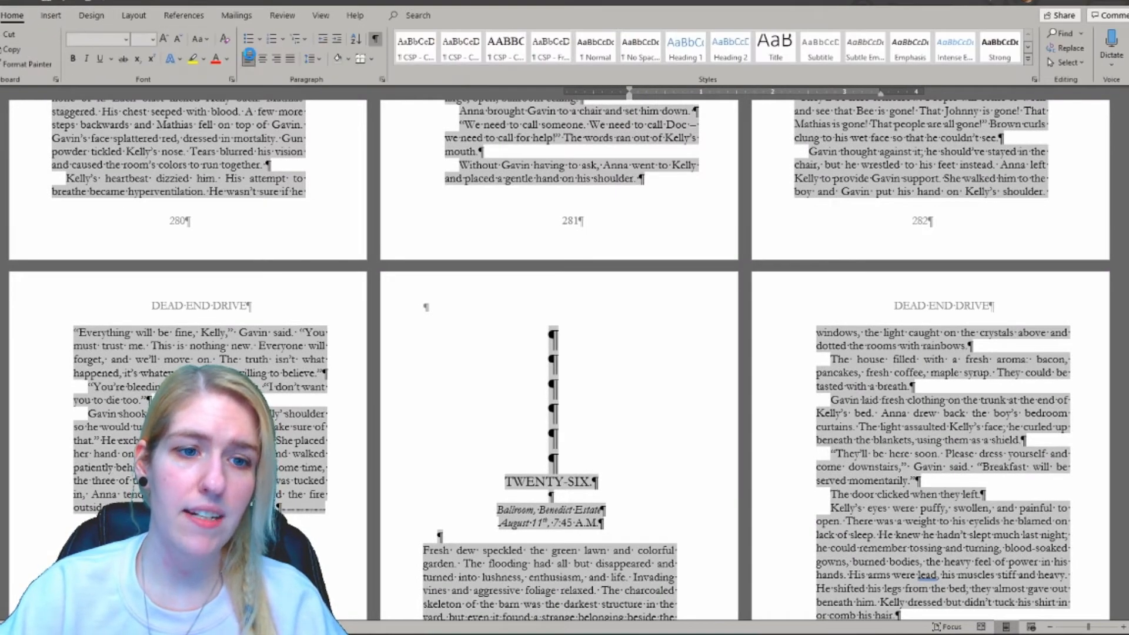
{"action": "scroll", "coordinate": [307, 333], "scroll_direction": "up", "scroll_amount": 10}
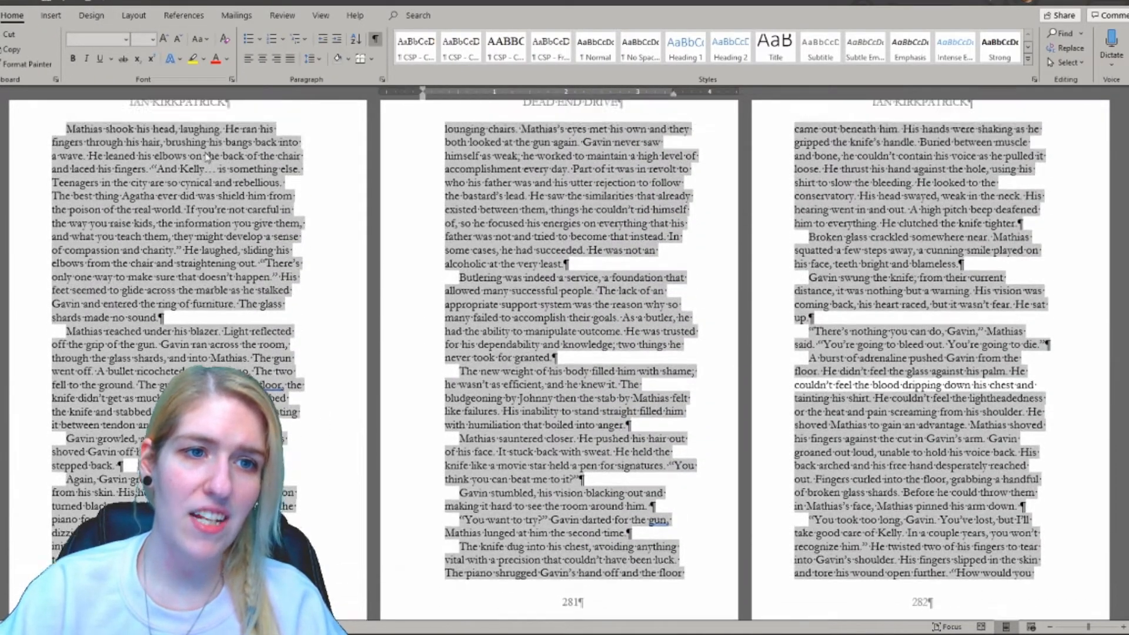
{"action": "scroll", "coordinate": [967, 347], "scroll_direction": "down", "scroll_amount": 3}
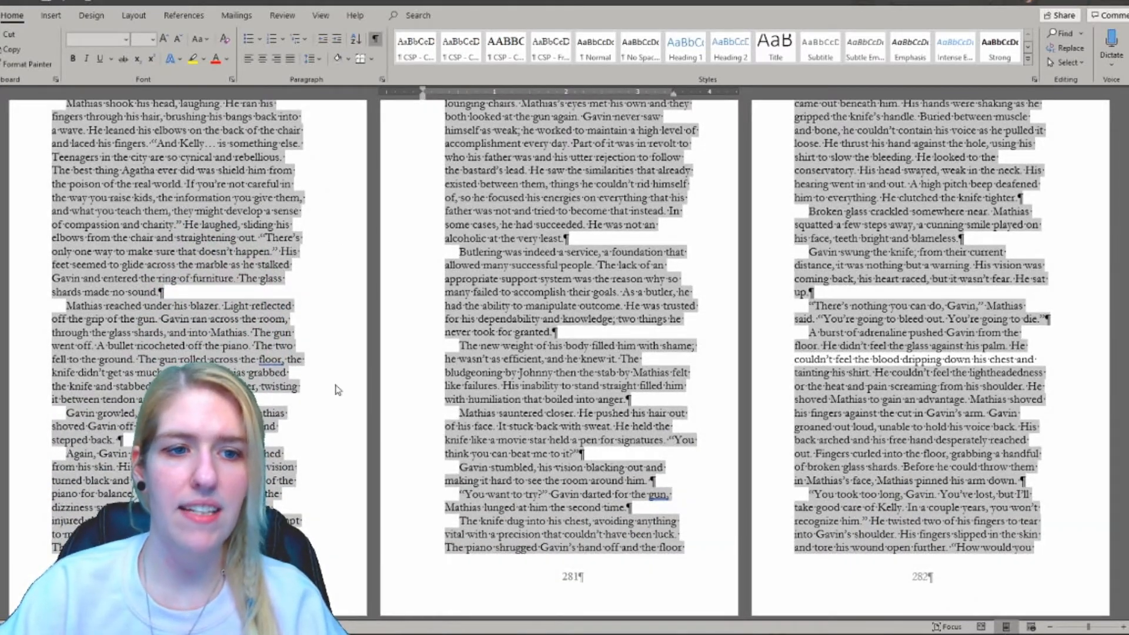
{"action": "left_click", "coordinate": [289, 60]}
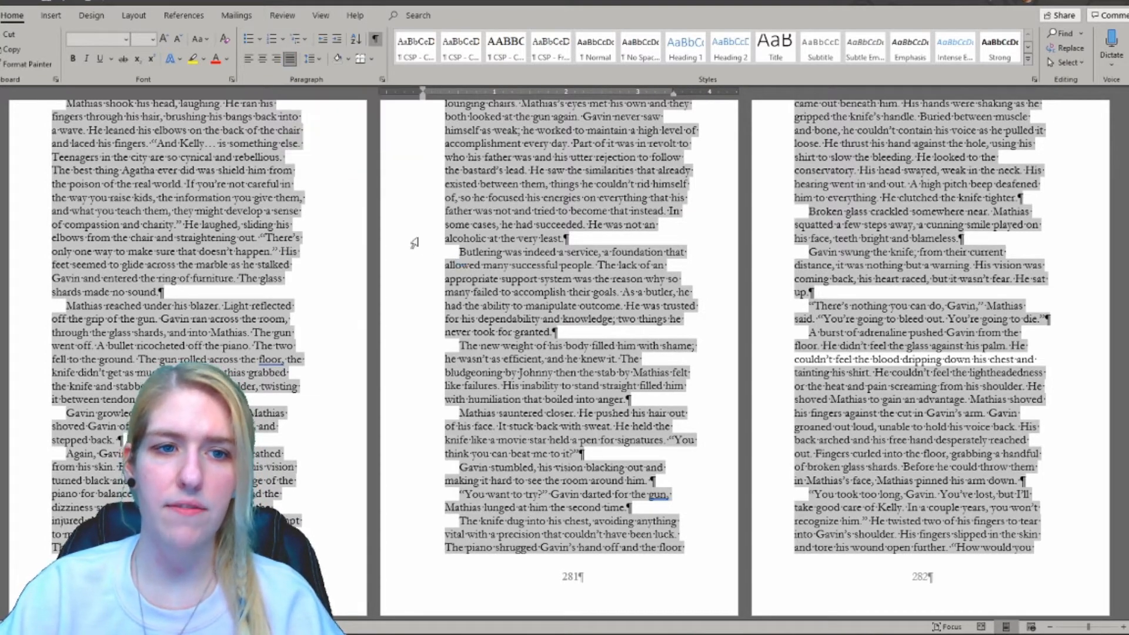
{"action": "scroll", "coordinate": [248, 294], "scroll_direction": "down", "scroll_amount": 3}
{"action": "scroll", "coordinate": [257, 306], "scroll_direction": "up", "scroll_amount": 6}
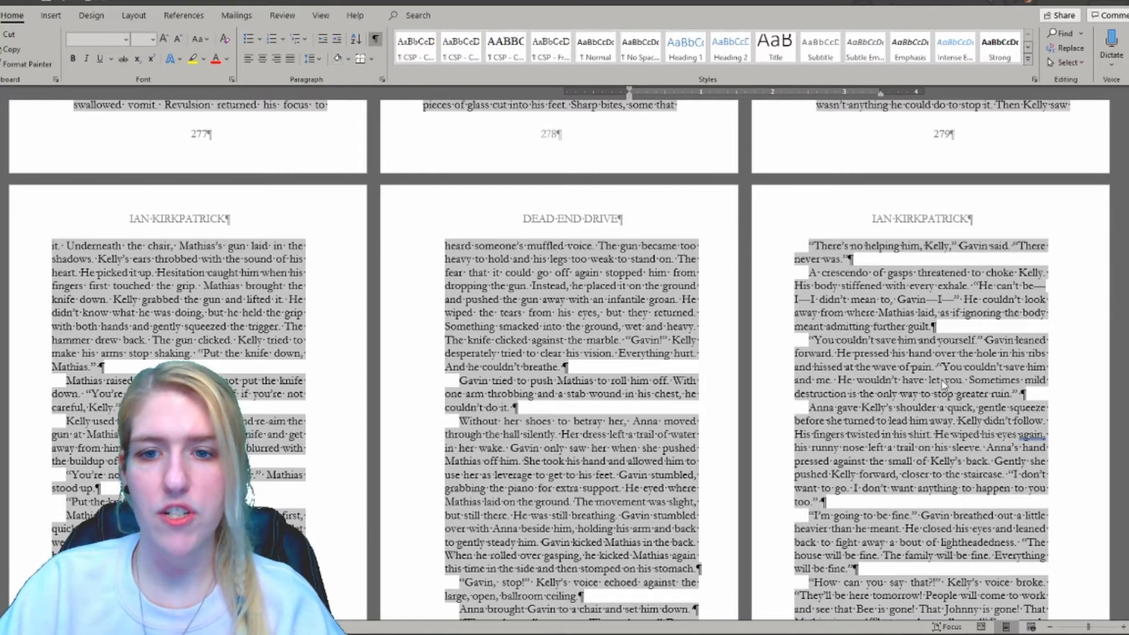
{"action": "scroll", "coordinate": [898, 344], "scroll_direction": "down", "scroll_amount": 3}
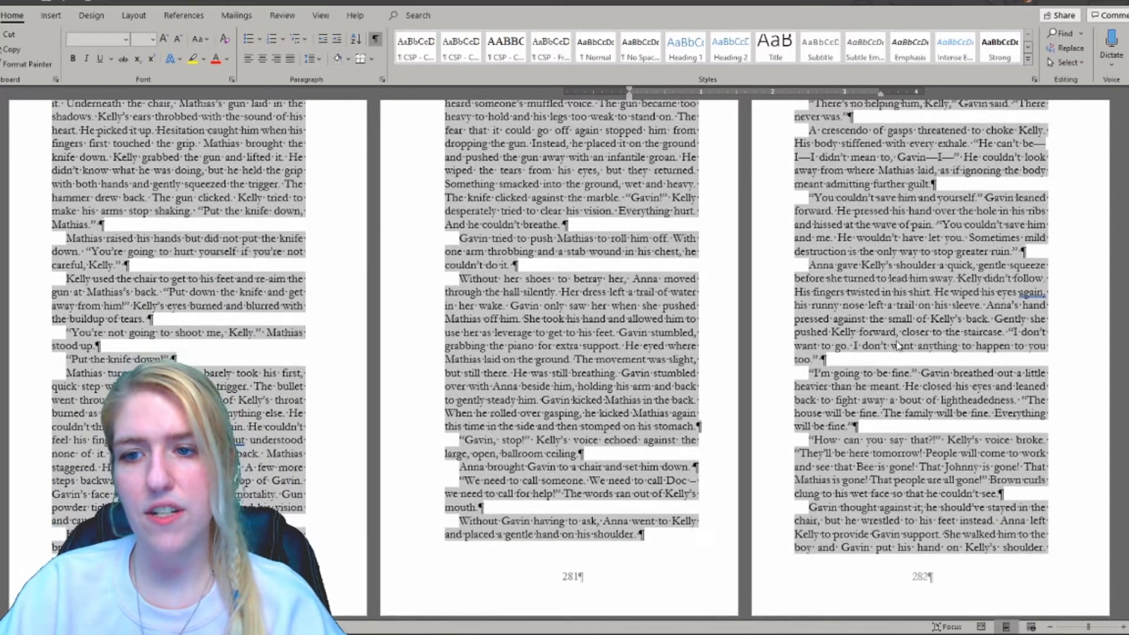
{"action": "left_click", "coordinate": [249, 59]}
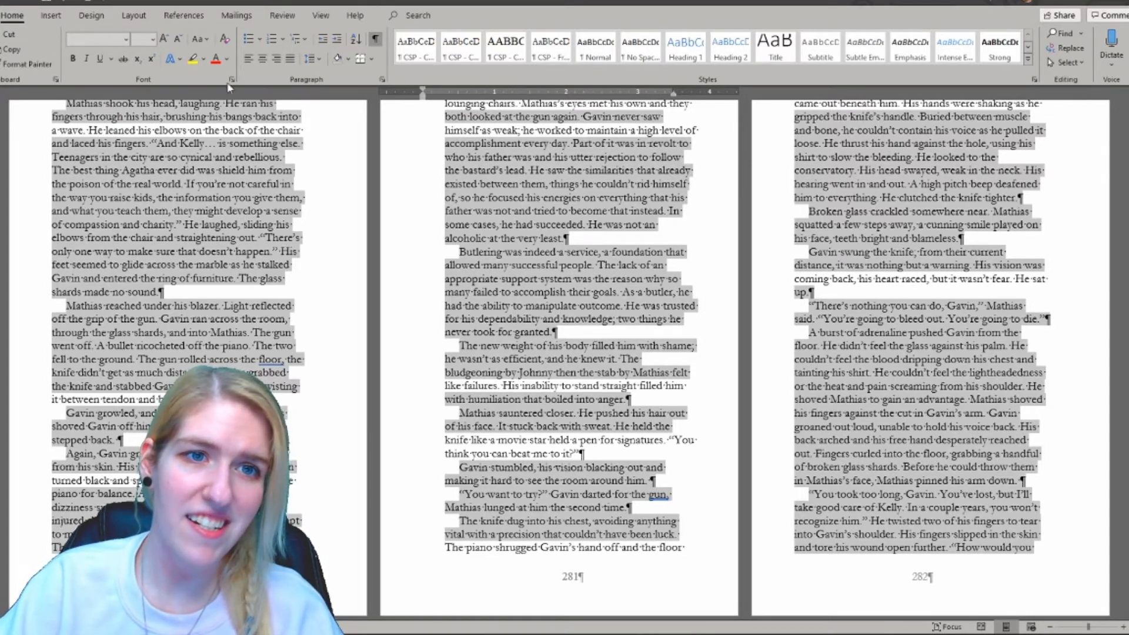
{"action": "left_click", "coordinate": [291, 58]}
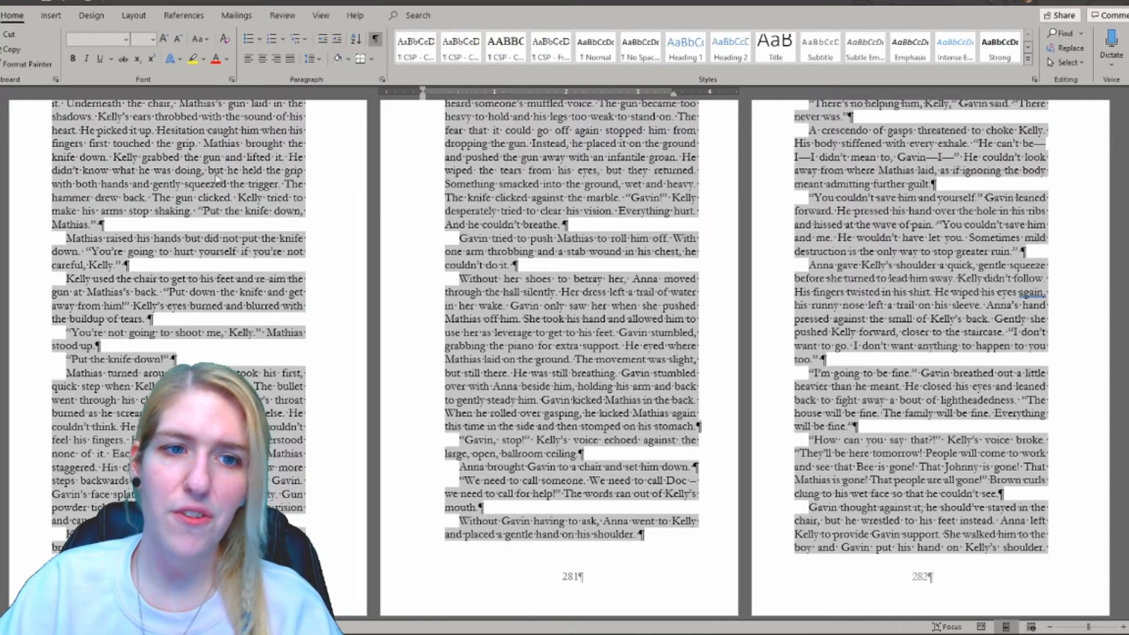
{"action": "scroll", "coordinate": [308, 284], "scroll_direction": "up", "scroll_amount": 1}
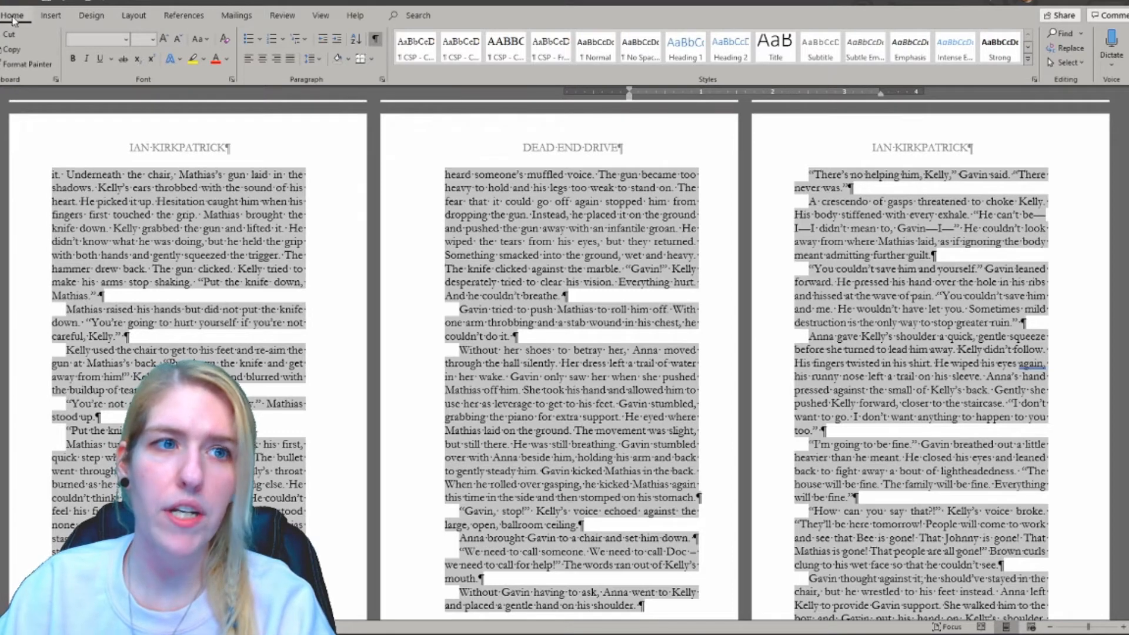
Step: Turn on Automatic hyphenation from the Layout tab
{"action": "left_click", "coordinate": [58, 15]}
{"action": "left_click", "coordinate": [94, 16]}
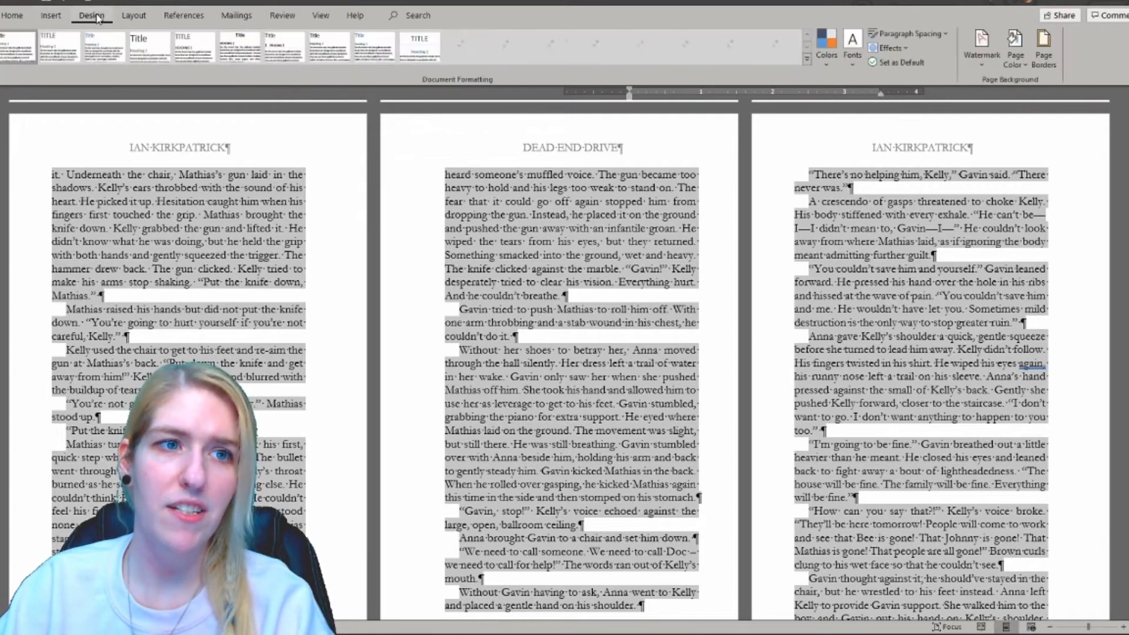
{"action": "left_click", "coordinate": [134, 15]}
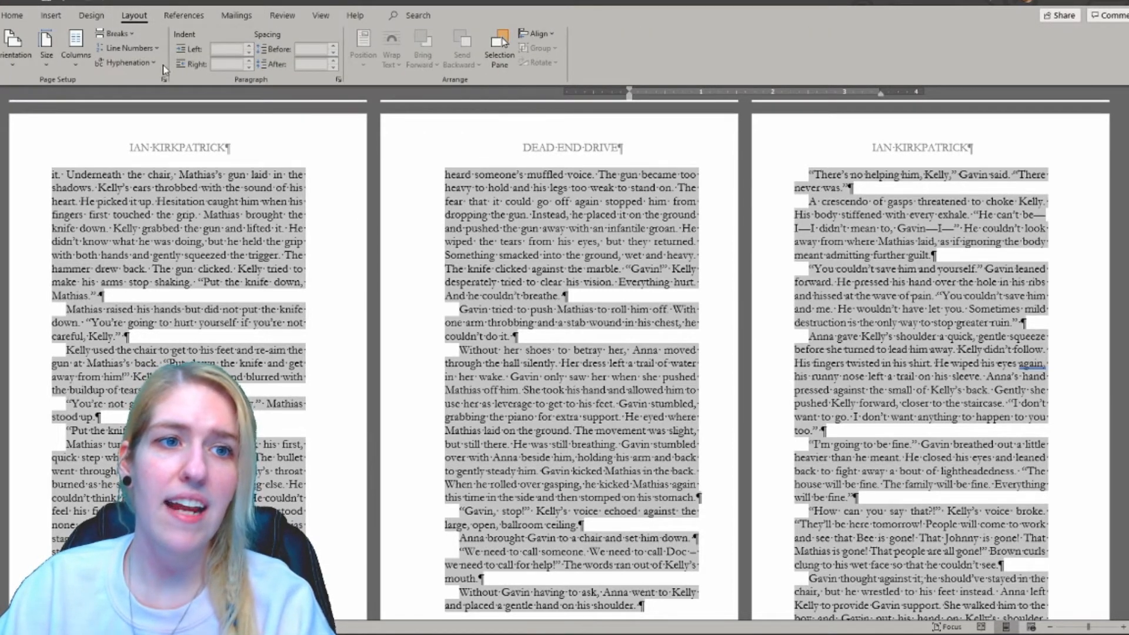
{"action": "left_click", "coordinate": [144, 63]}
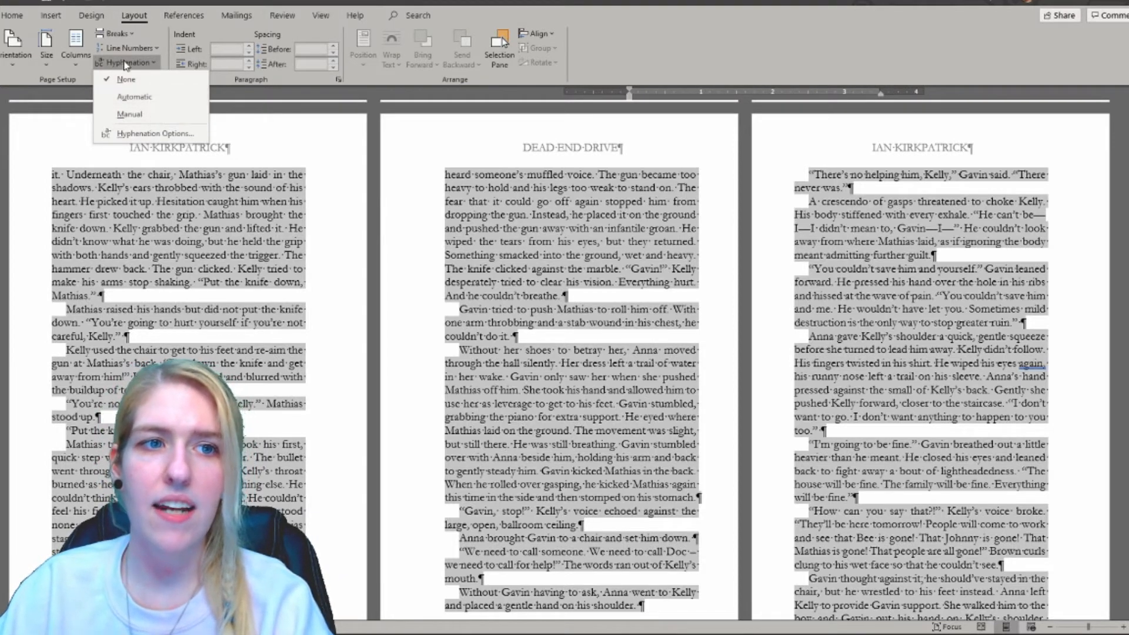
{"action": "left_click", "coordinate": [134, 99]}
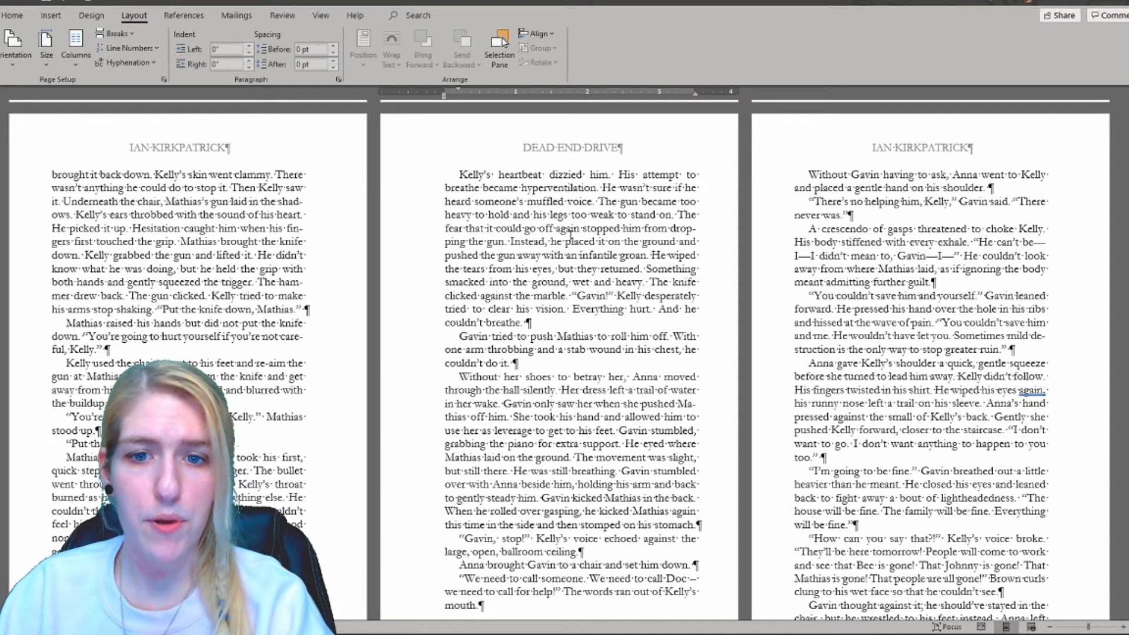
Step: Inspect the hyphenated words such as drop-ping, then set hyphenation to None
{"action": "left_click_drag", "start_coordinate": [644, 229], "coordinate": [696, 233]}
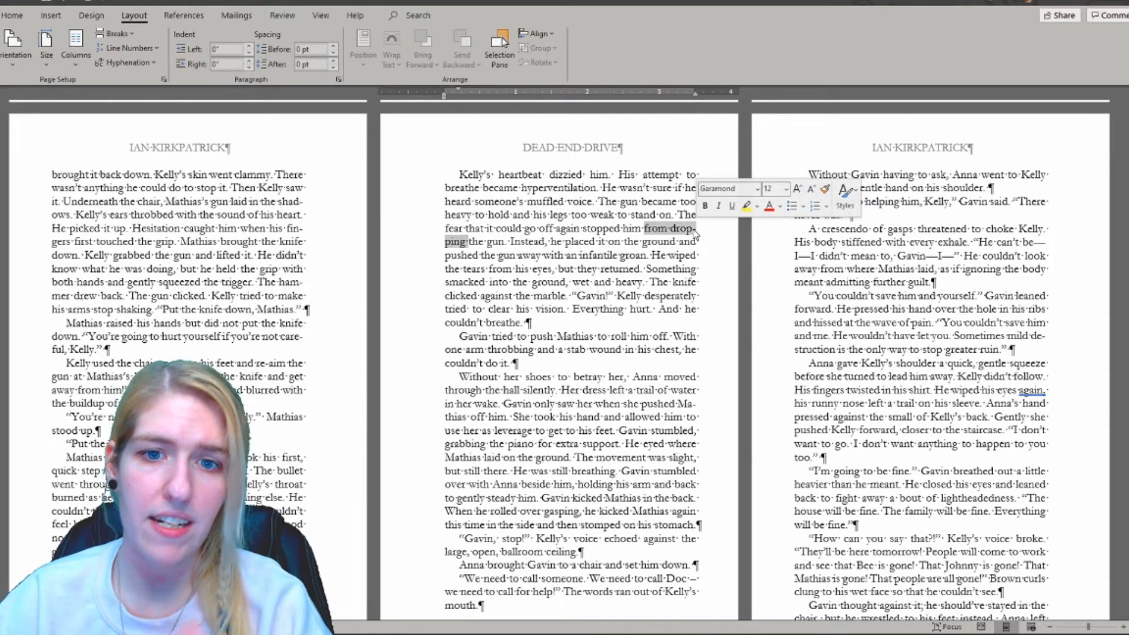
{"action": "left_click", "coordinate": [445, 241]}
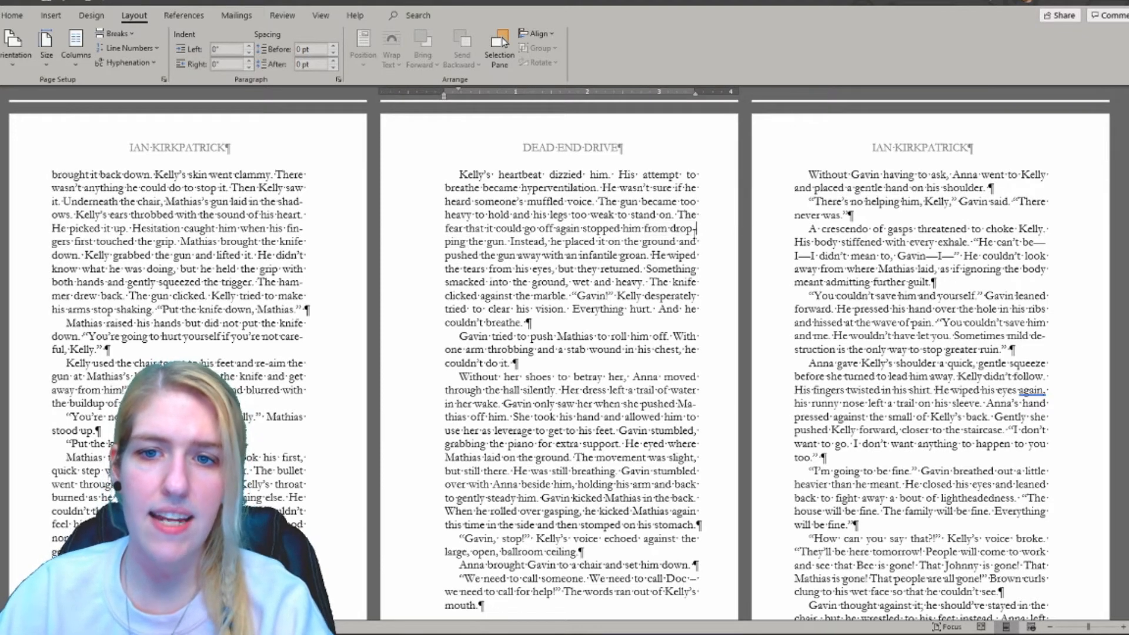
{"action": "left_click_drag", "start_coordinate": [645, 229], "coordinate": [696, 241]}
{"action": "left_click", "coordinate": [445, 241]}
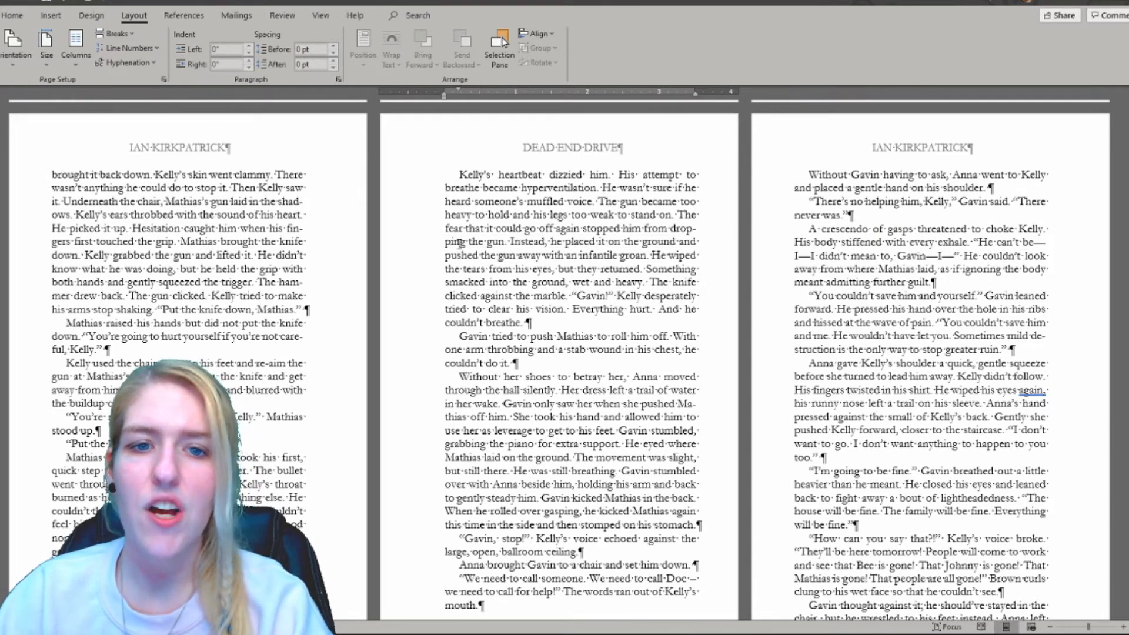
{"action": "scroll", "coordinate": [500, 255], "scroll_direction": "down", "scroll_amount": 5}
{"action": "scroll", "coordinate": [842, 209], "scroll_direction": "up", "scroll_amount": 5}
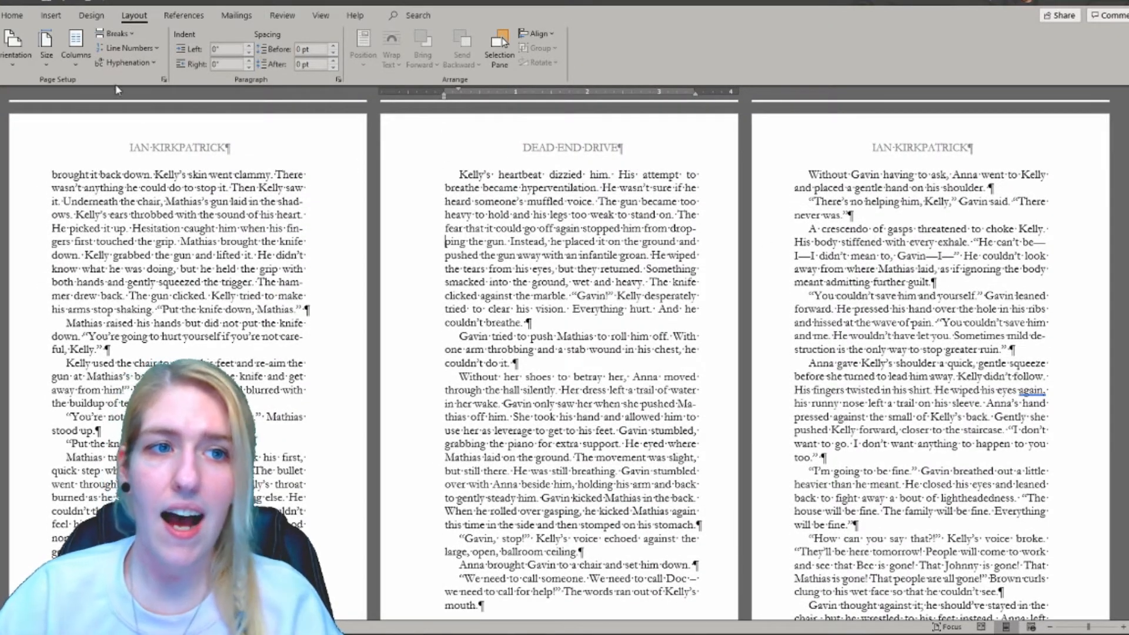
{"action": "left_click", "coordinate": [135, 63]}
{"action": "left_click", "coordinate": [145, 79]}
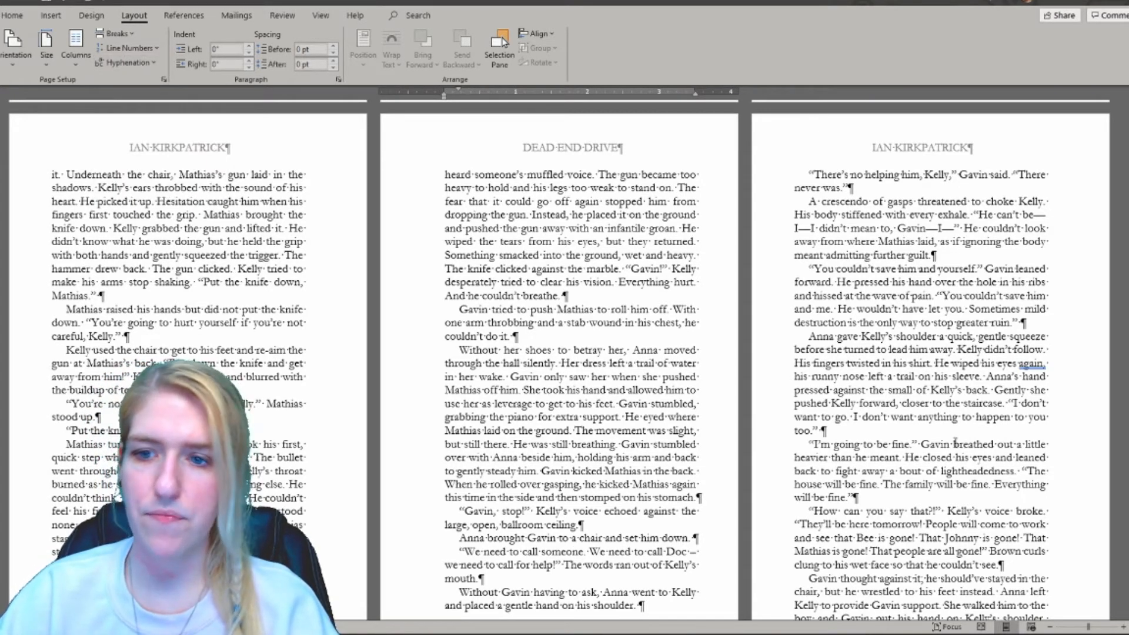
{"action": "left_click", "coordinate": [11, 15]}
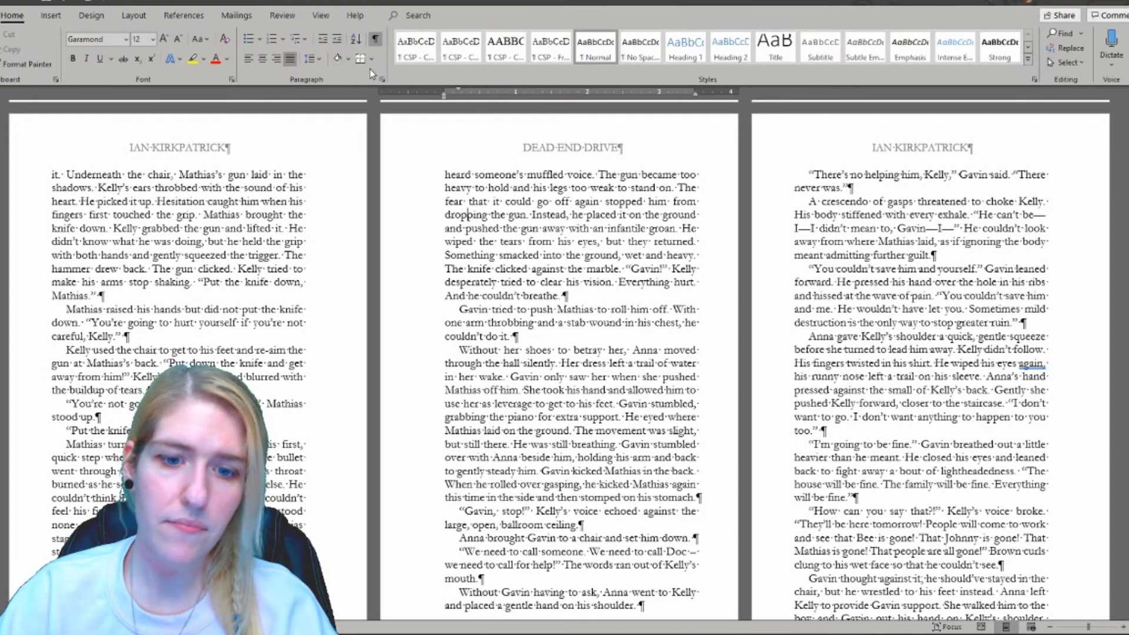
Step: Glance at the print preview, then close it and jump to the document's start
{"action": "key", "text": "ctrl+p"}
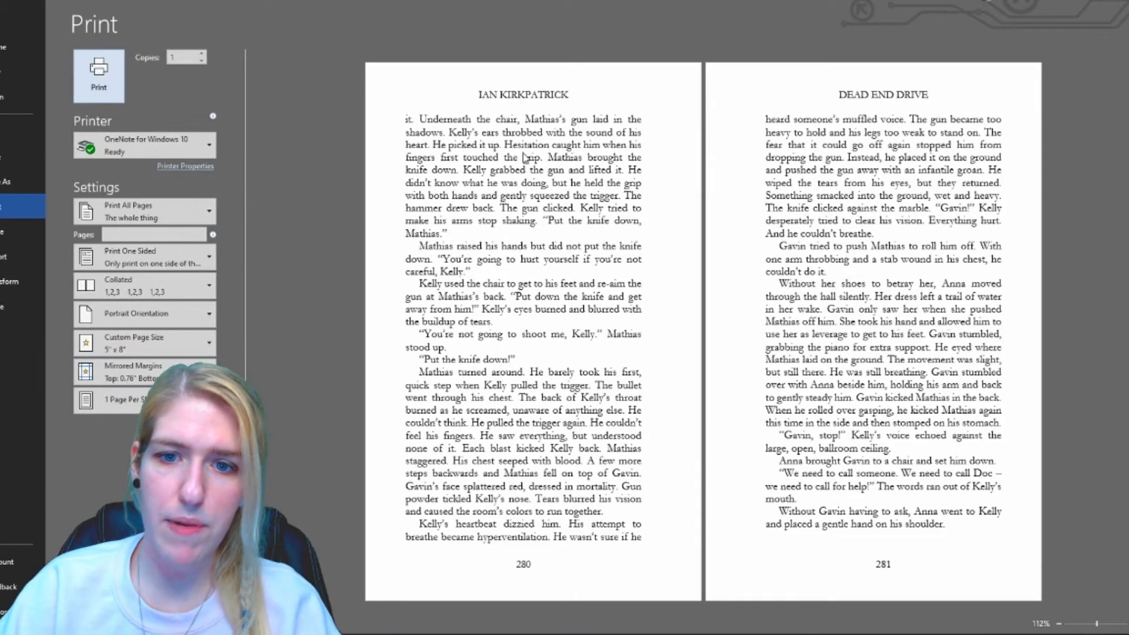
{"action": "scroll", "coordinate": [575, 212], "scroll_direction": "down", "scroll_amount": 1}
{"action": "scroll", "coordinate": [575, 211], "scroll_direction": "up", "scroll_amount": 1}
{"action": "key", "text": "Escape"}
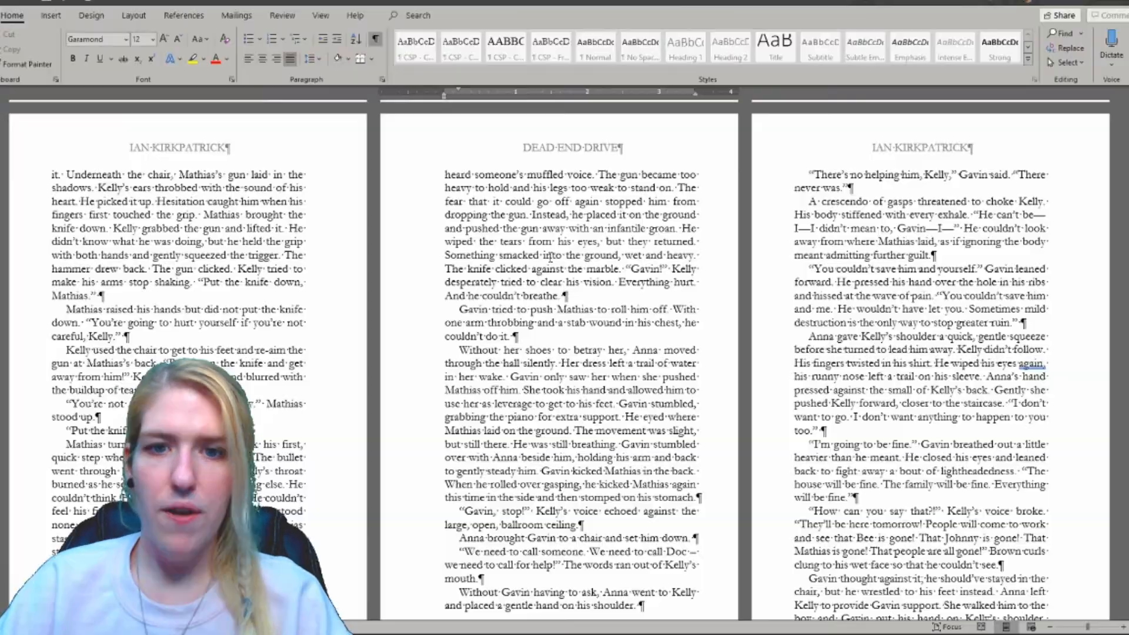
{"action": "scroll", "coordinate": [550, 256], "scroll_direction": "up", "scroll_amount": 2}
{"action": "key", "text": "ctrl+Home"}
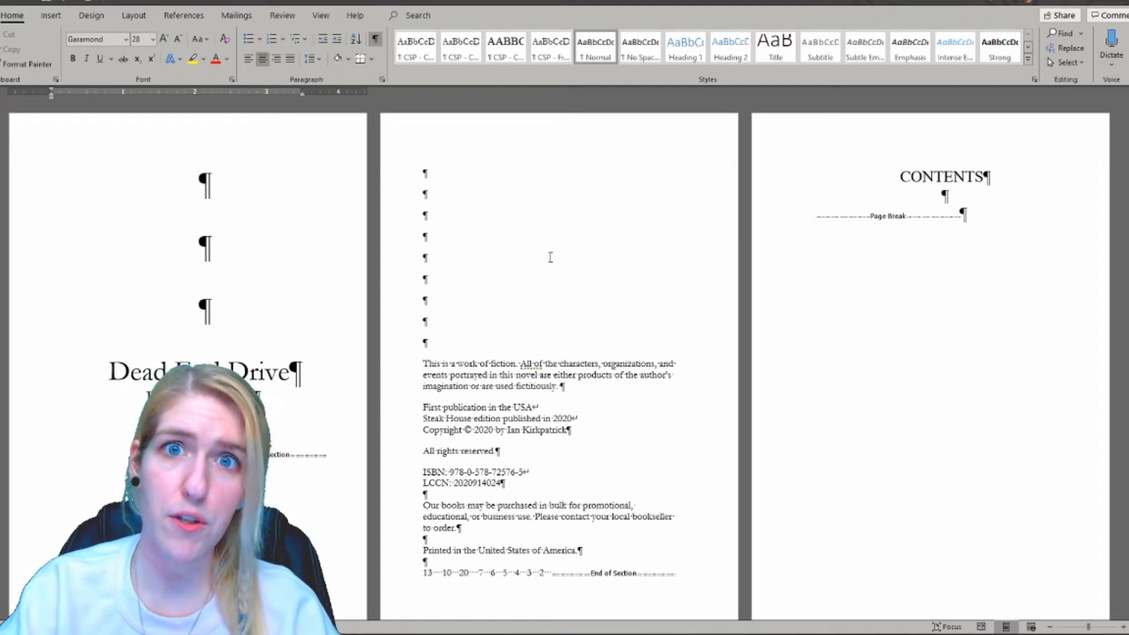
Step: Scroll through the print preview of the title, copyright and CONTENTS pages
{"action": "key", "text": "ctrl+p"}
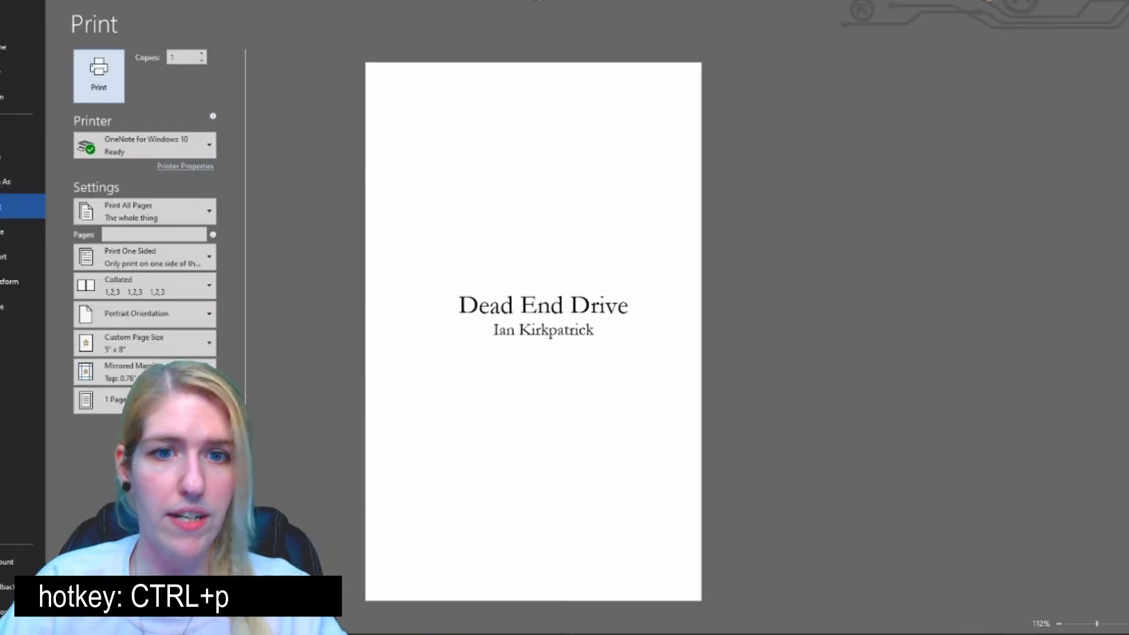
{"action": "scroll", "coordinate": [547, 189], "scroll_direction": "down", "scroll_amount": 1}
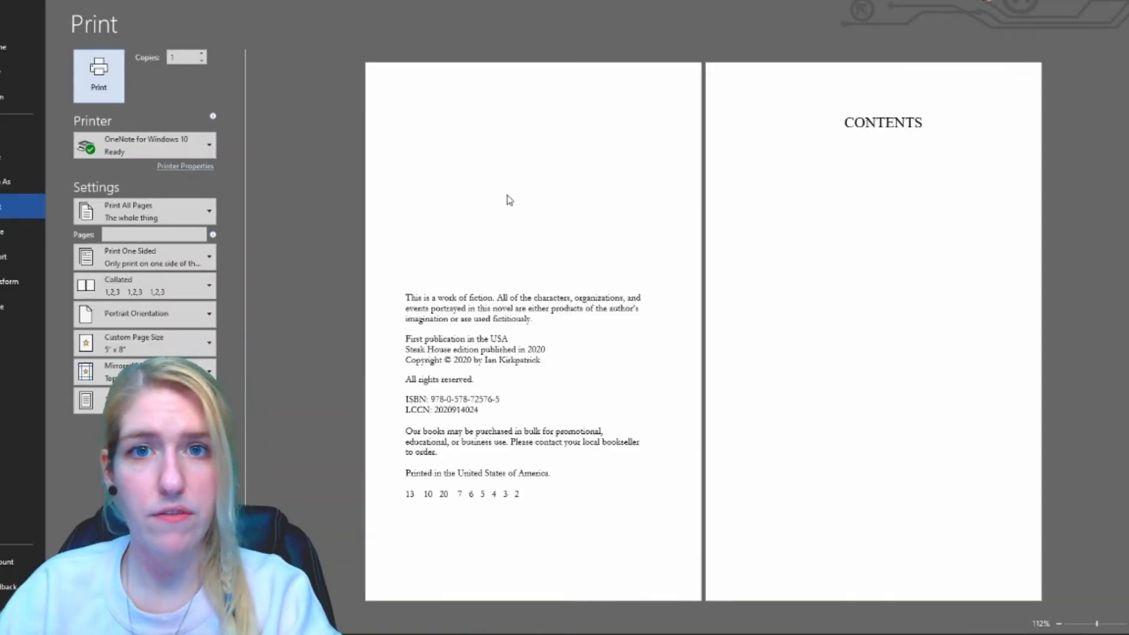
{"action": "scroll", "coordinate": [465, 171], "scroll_direction": "up", "scroll_amount": 1}
{"action": "scroll", "coordinate": [464, 171], "scroll_direction": "down", "scroll_amount": 1}
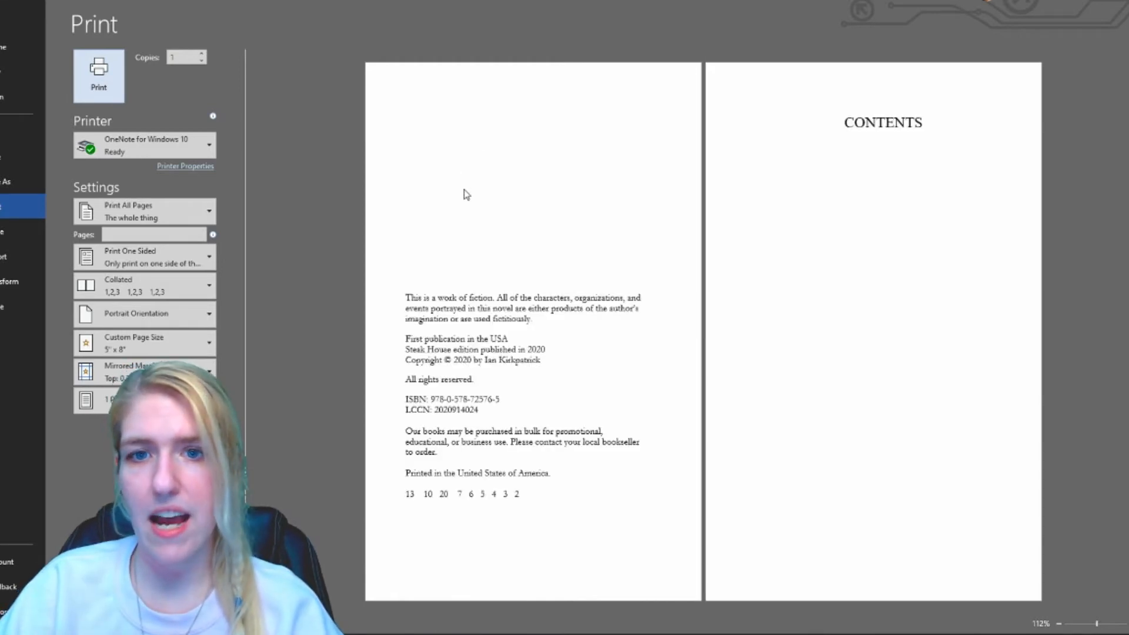
{"action": "scroll", "coordinate": [464, 189], "scroll_direction": "up", "scroll_amount": 1}
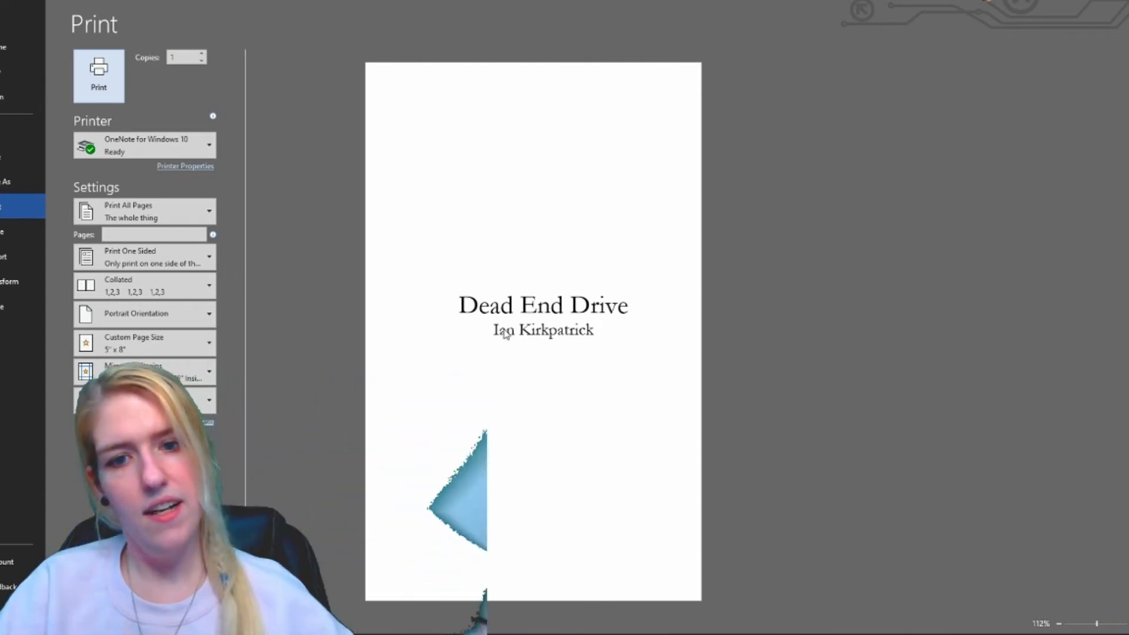
{"action": "scroll", "coordinate": [505, 334], "scroll_direction": "down", "scroll_amount": 1}
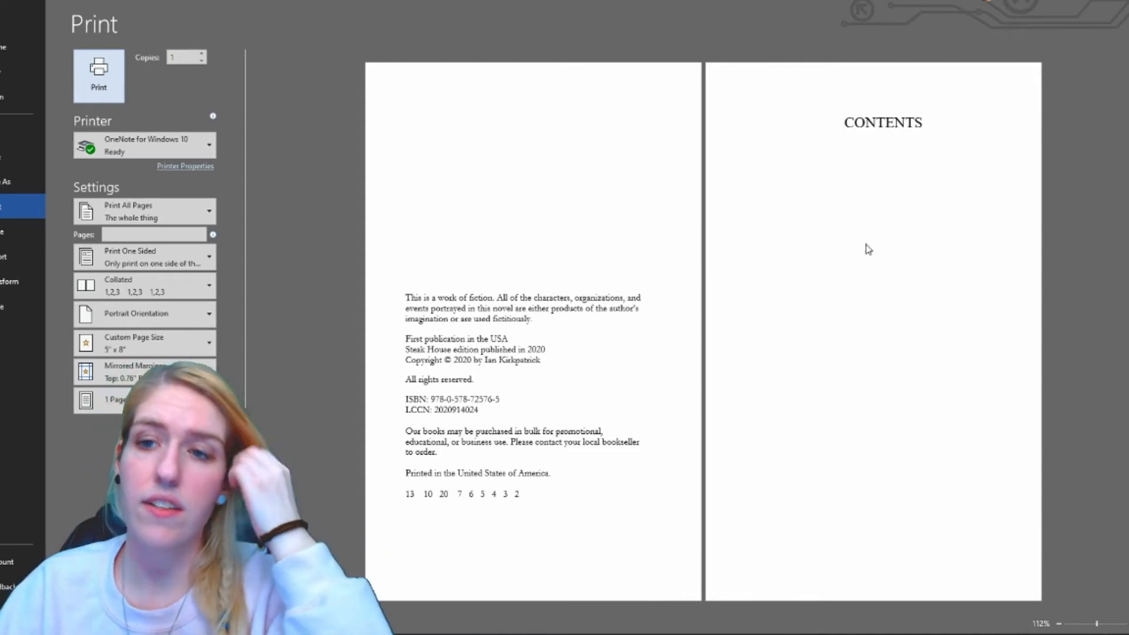
{"action": "scroll", "coordinate": [829, 335], "scroll_direction": "down", "scroll_amount": 1}
{"action": "scroll", "coordinate": [719, 321], "scroll_direction": "up", "scroll_amount": 1}
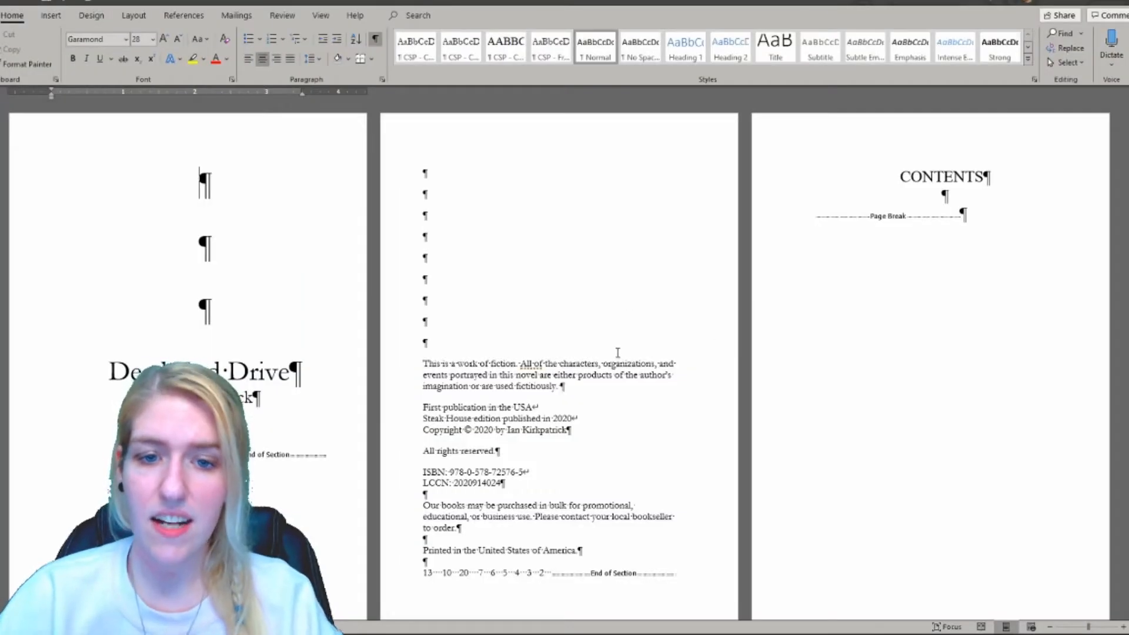
Step: Insert two page breaks after the copyright number line
{"action": "scroll", "coordinate": [615, 343], "scroll_direction": "down", "scroll_amount": 3}
{"action": "left_click", "coordinate": [548, 433]}
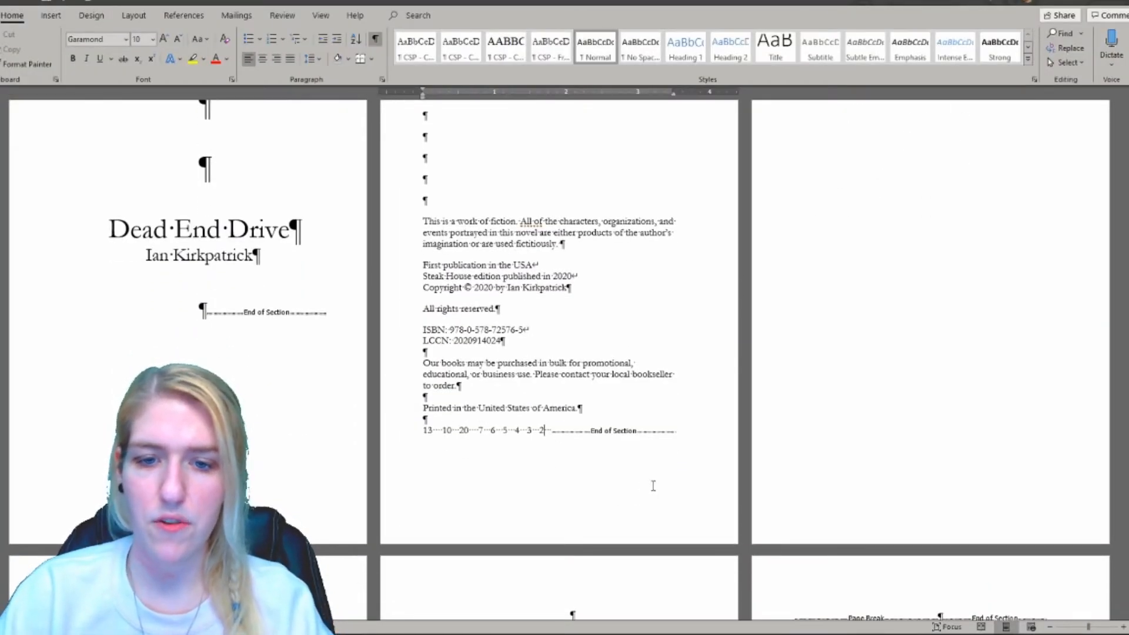
{"action": "key", "text": "Down"}
{"action": "left_click", "coordinate": [556, 517]}
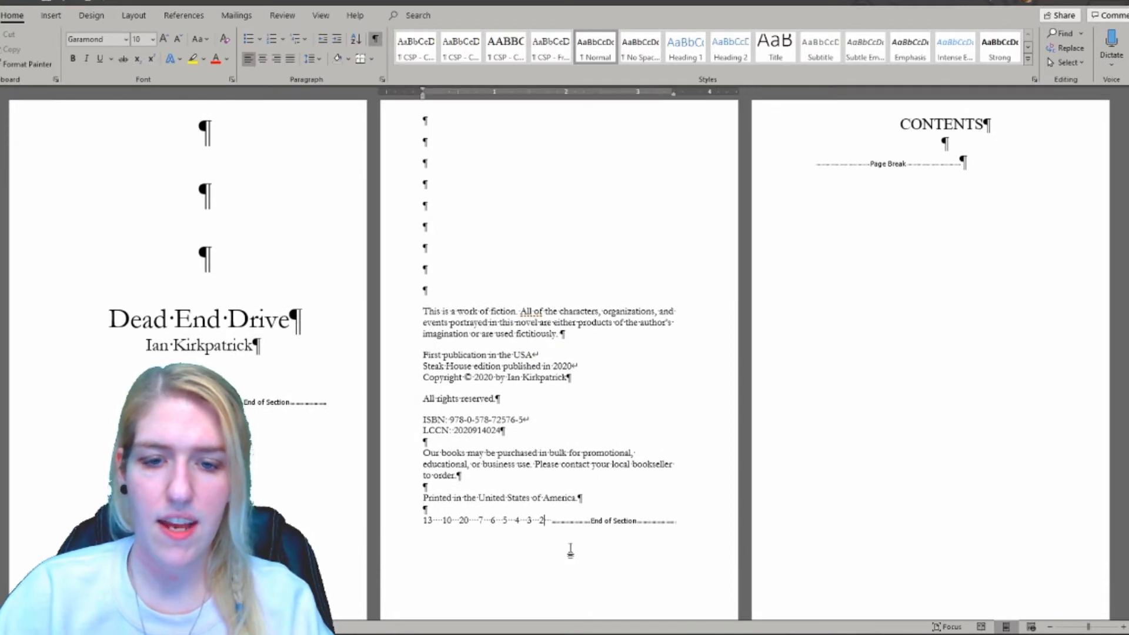
{"action": "key", "text": "ctrl+Return"}
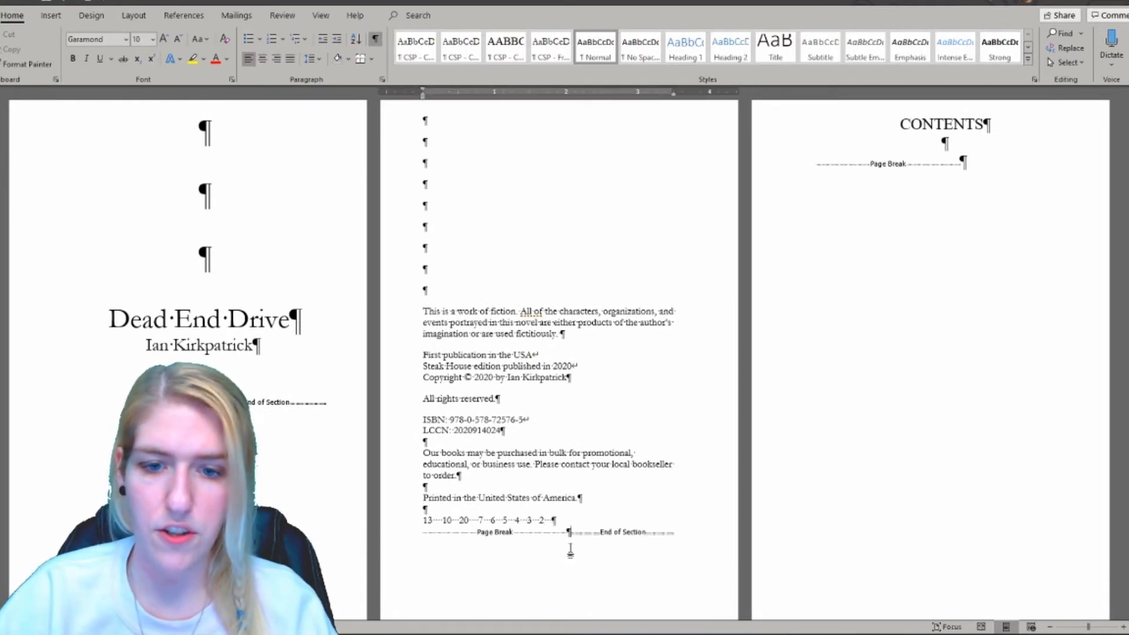
{"action": "key", "text": "ctrl+Return"}
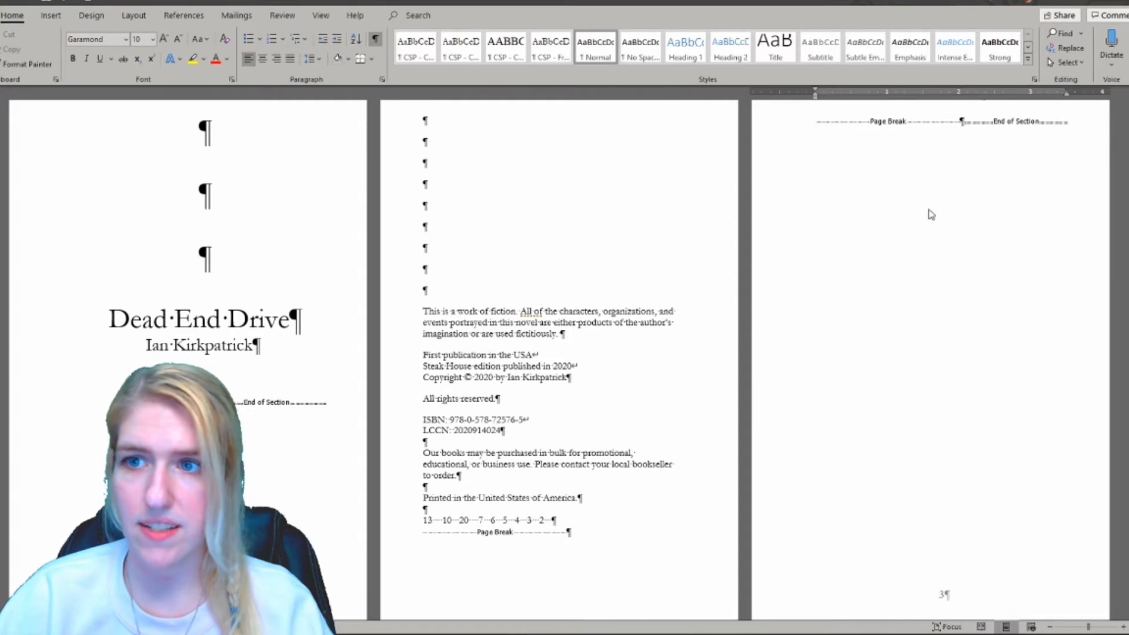
Step: Check the shifted CONTENTS page position in print preview
{"action": "scroll", "coordinate": [698, 215], "scroll_direction": "down", "scroll_amount": 2}
{"action": "scroll", "coordinate": [868, 352], "scroll_direction": "down", "scroll_amount": 3}
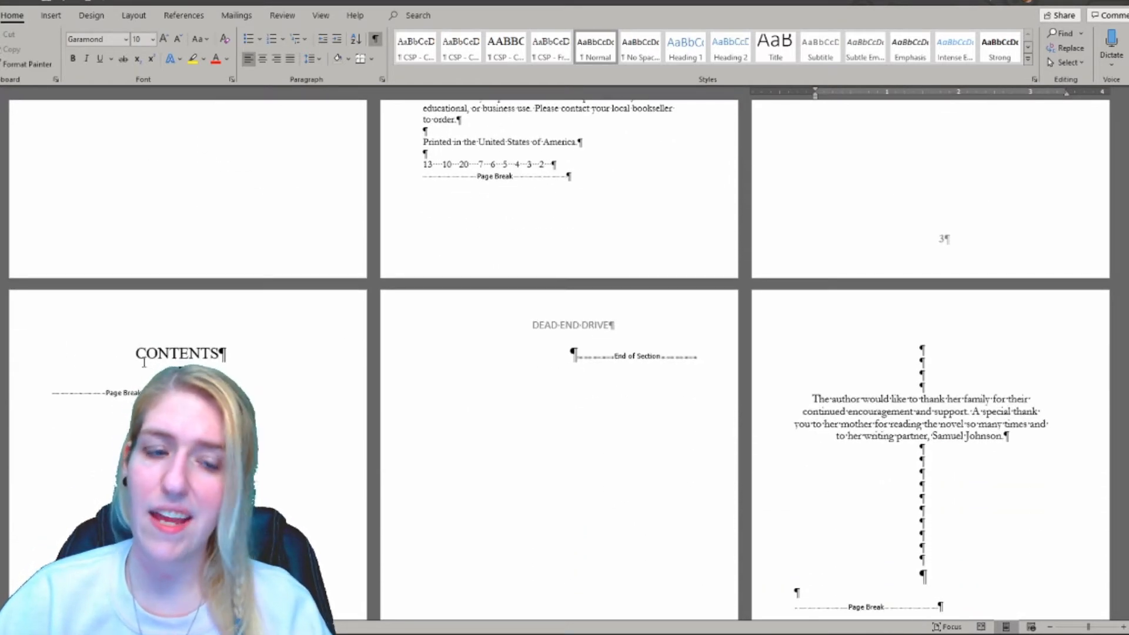
{"action": "scroll", "coordinate": [389, 353], "scroll_direction": "up", "scroll_amount": 6}
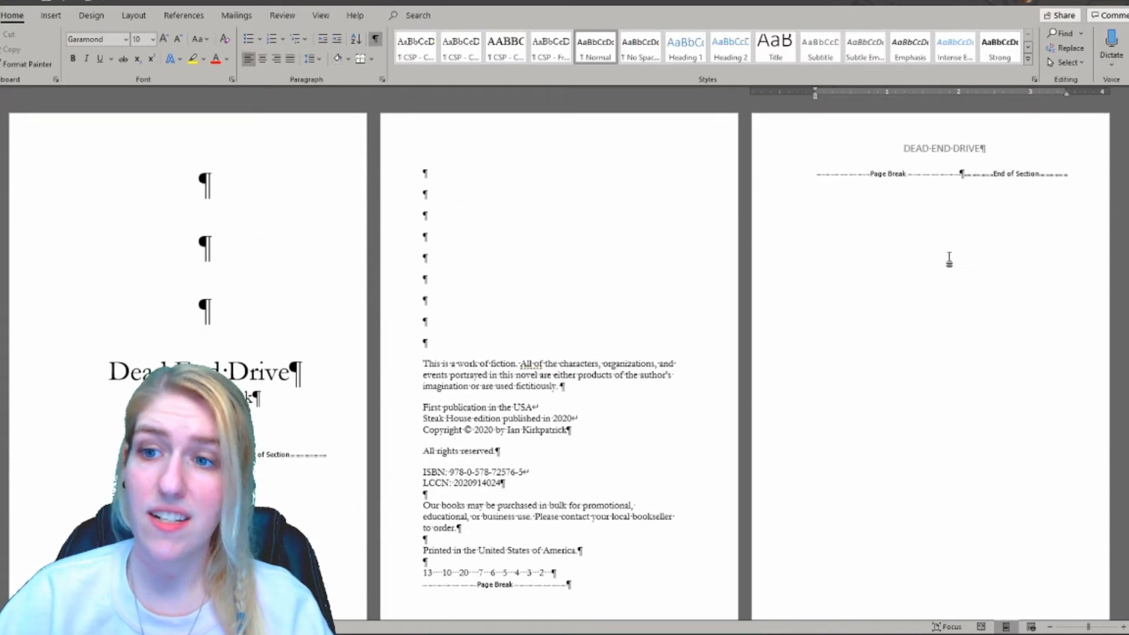
{"action": "scroll", "coordinate": [960, 218], "scroll_direction": "down", "scroll_amount": 6}
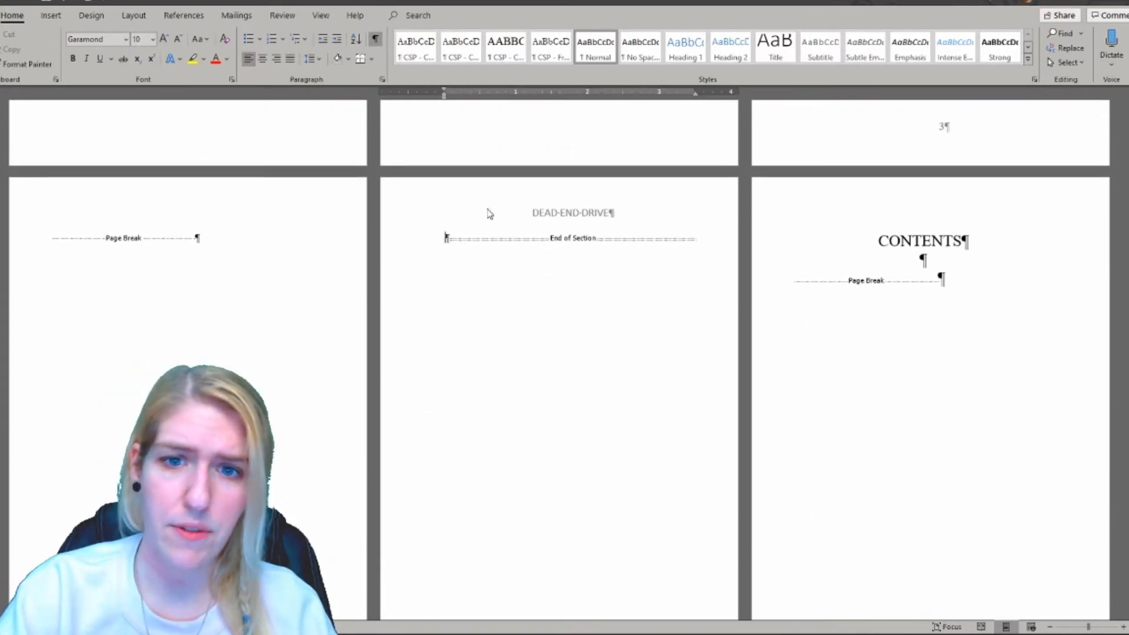
{"action": "key", "text": "ctrl+p"}
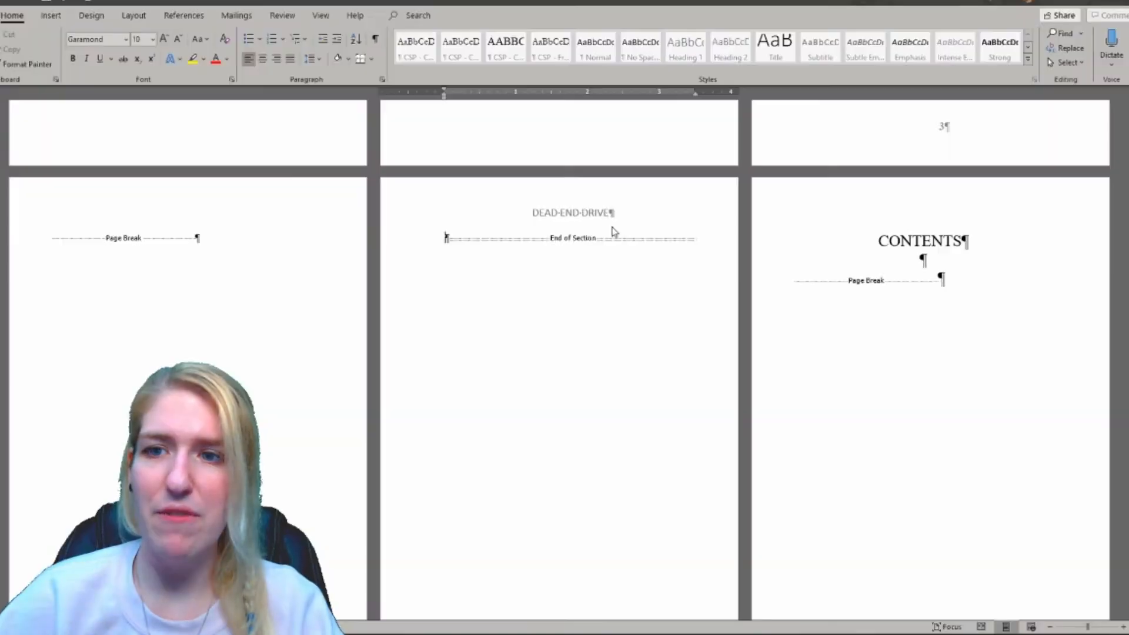
{"action": "scroll", "coordinate": [583, 233], "scroll_direction": "down", "scroll_amount": 4}
Step: Delete the DEAD END DRIVE running head from the Section 3 header
{"action": "scroll", "coordinate": [583, 233], "scroll_direction": "down", "scroll_amount": 5}
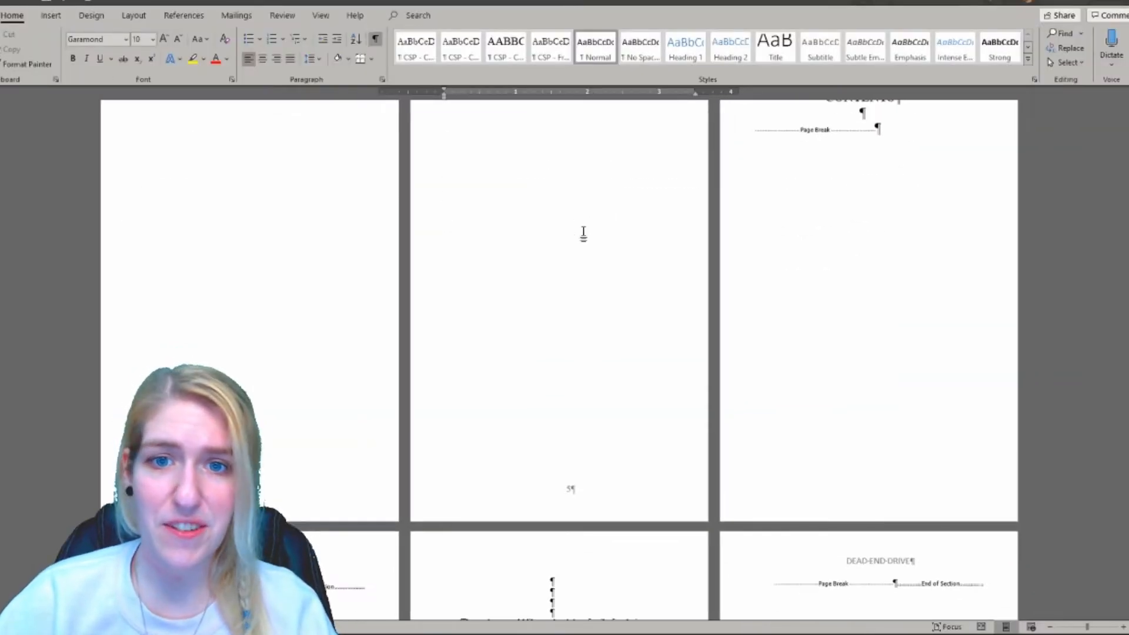
{"action": "double_click", "coordinate": [594, 203]}
{"action": "scroll", "coordinate": [600, 194], "scroll_direction": "down", "scroll_amount": 4}
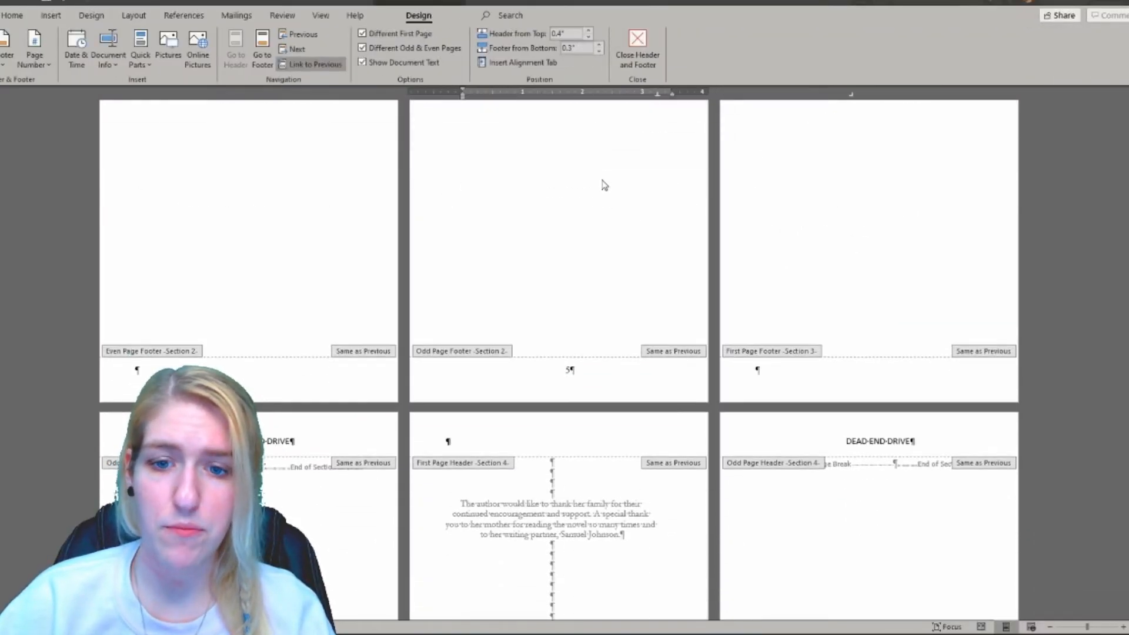
{"action": "scroll", "coordinate": [589, 180], "scroll_direction": "down", "scroll_amount": 12}
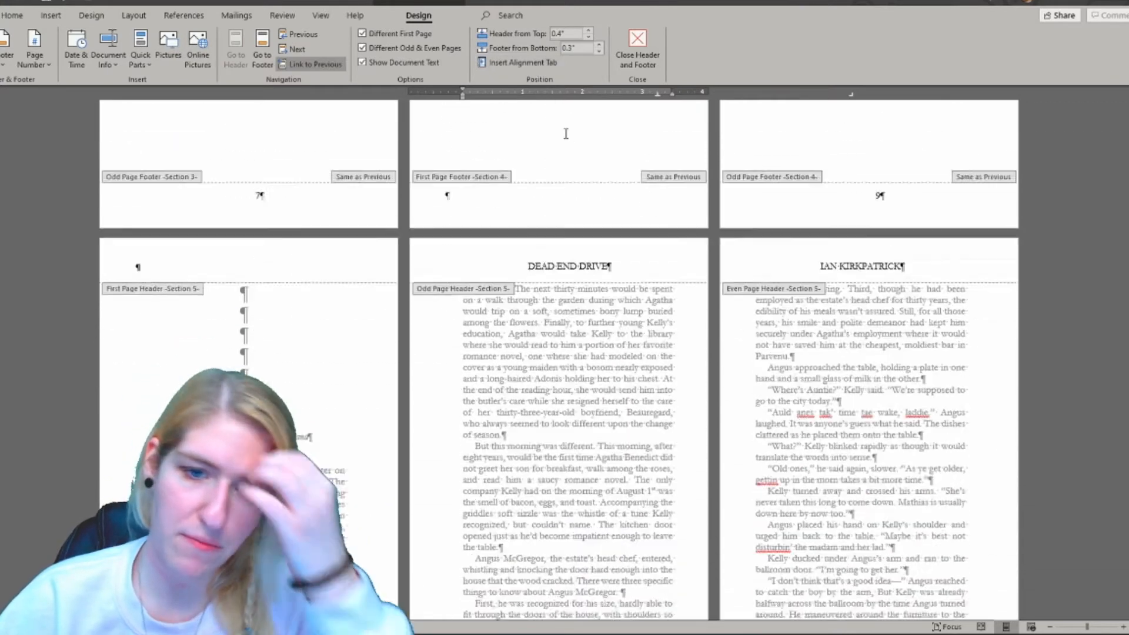
{"action": "scroll", "coordinate": [504, 162], "scroll_direction": "up", "scroll_amount": 12}
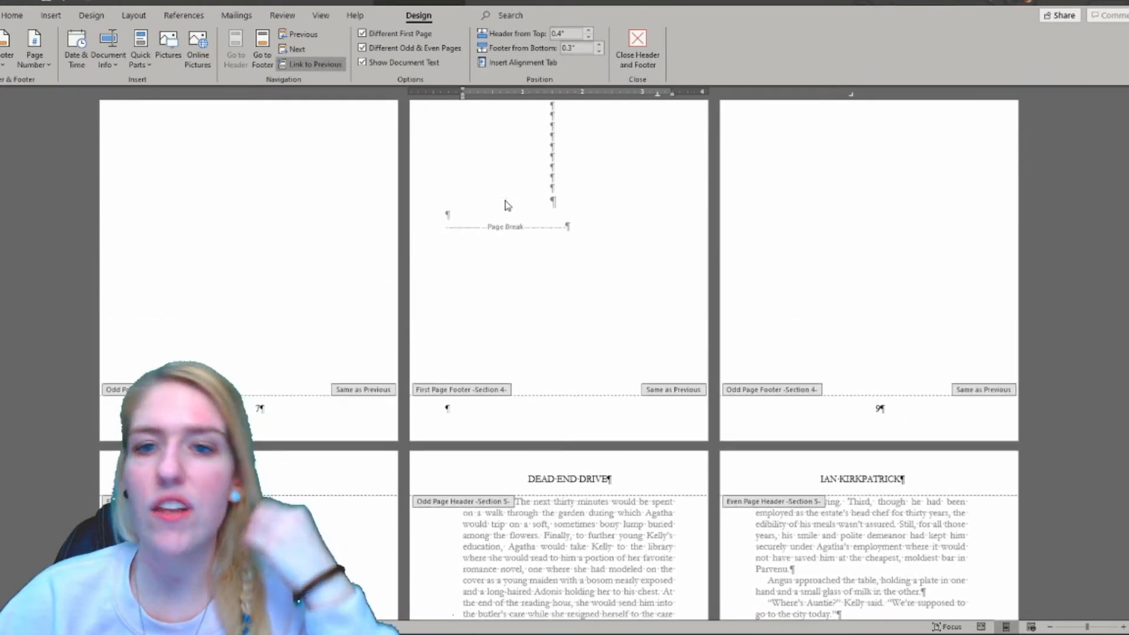
{"action": "left_click", "coordinate": [329, 144]}
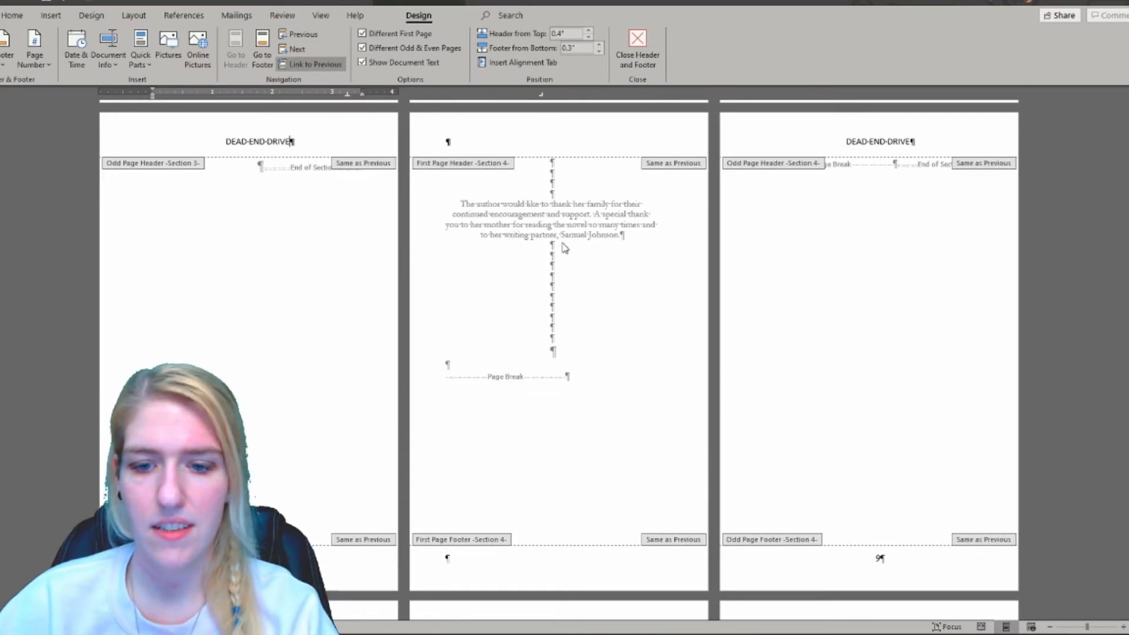
{"action": "scroll", "coordinate": [564, 251], "scroll_direction": "down", "scroll_amount": 5}
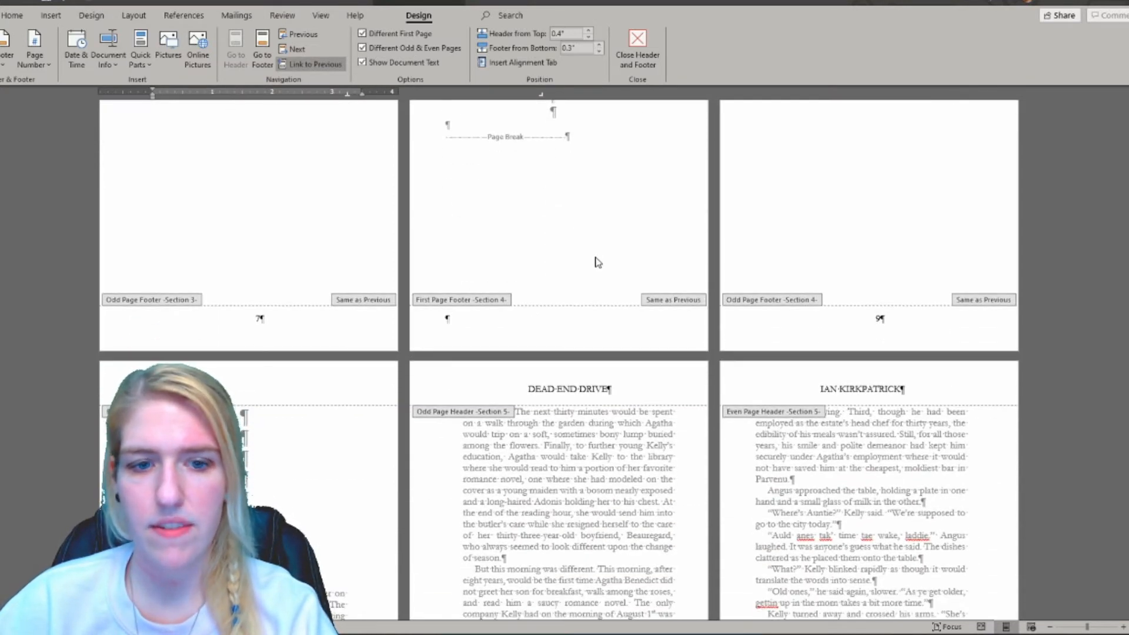
{"action": "scroll", "coordinate": [573, 264], "scroll_direction": "down", "scroll_amount": 1}
{"action": "scroll", "coordinate": [567, 263], "scroll_direction": "up", "scroll_amount": 11}
{"action": "right_click", "coordinate": [281, 263]}
{"action": "triple_click", "coordinate": [281, 262]}
{"action": "key", "text": "BackSpace"}
Step: Remove the page number 5 from the Section 2 footer, close headers, and preview
{"action": "scroll", "coordinate": [717, 269], "scroll_direction": "up", "scroll_amount": 8}
{"action": "scroll", "coordinate": [676, 288], "scroll_direction": "down", "scroll_amount": 6}
{"action": "left_click", "coordinate": [588, 314]}
{"action": "key", "text": "BackSpace"}
{"action": "scroll", "coordinate": [685, 310], "scroll_direction": "down", "scroll_amount": 7}
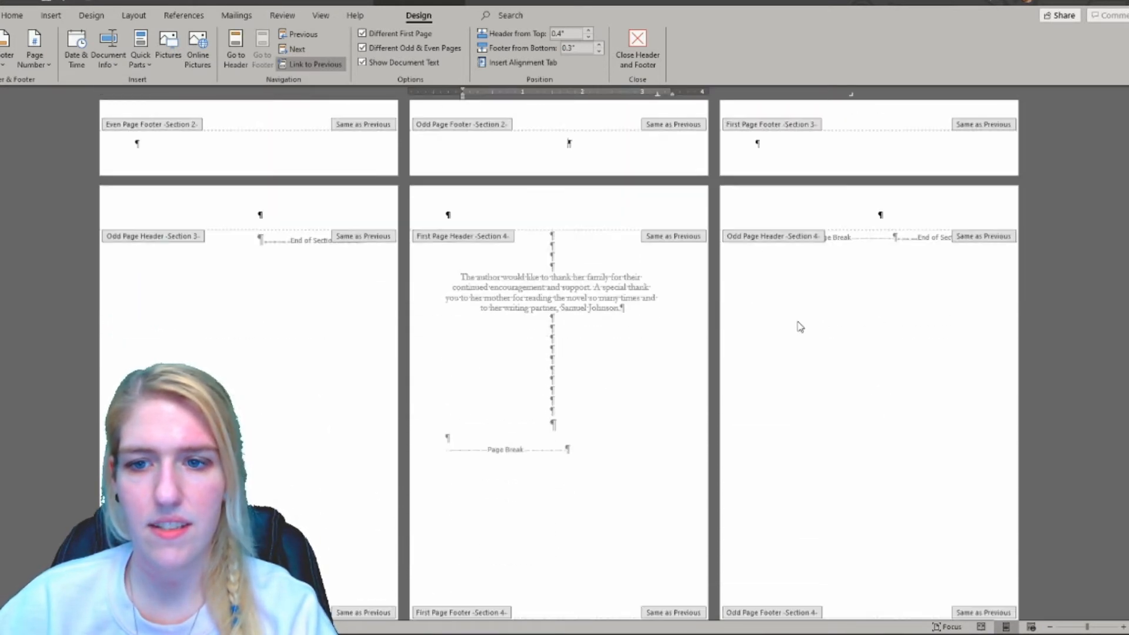
{"action": "scroll", "coordinate": [769, 317], "scroll_direction": "up", "scroll_amount": 7}
{"action": "scroll", "coordinate": [758, 322], "scroll_direction": "up", "scroll_amount": 5}
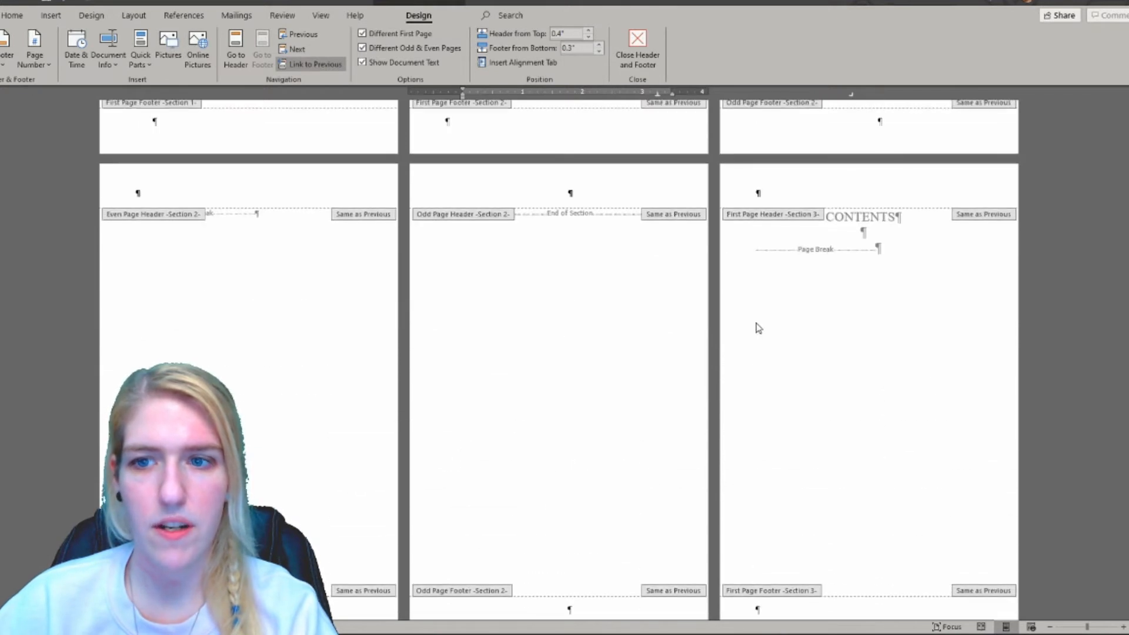
{"action": "double_click", "coordinate": [590, 243]}
{"action": "key", "text": "ctrl+p"}
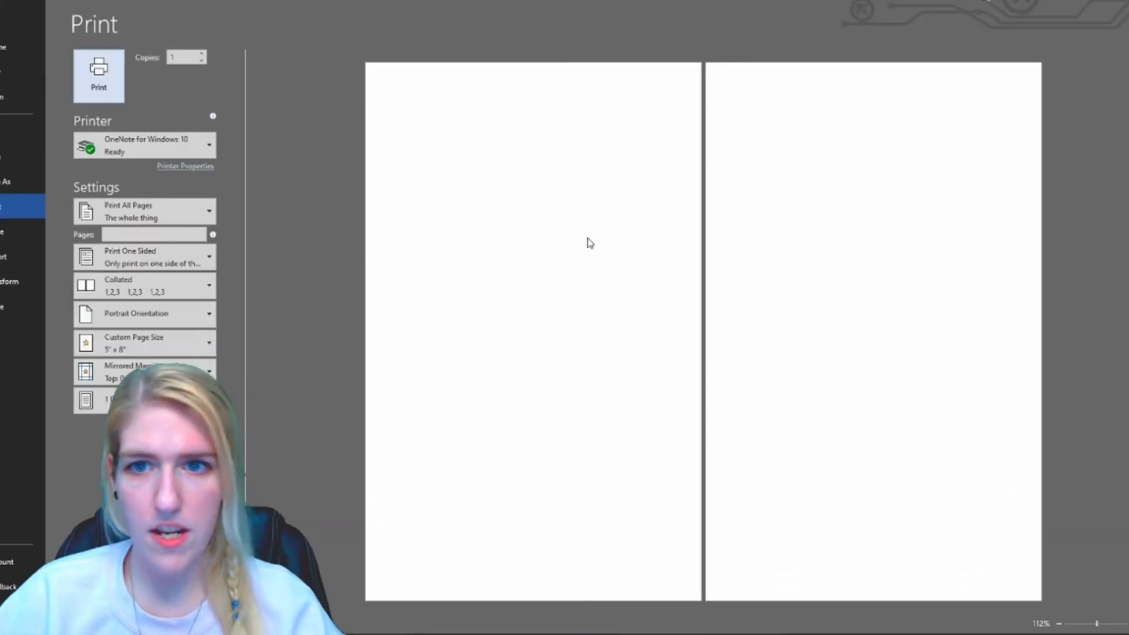
Step: Preview pages from the copyright page through chapter TWO (pages 14–15), then resume editing at TWO
{"action": "scroll", "coordinate": [588, 243], "scroll_direction": "up", "scroll_amount": 1}
{"action": "scroll", "coordinate": [769, 240], "scroll_direction": "down", "scroll_amount": 1}
{"action": "key", "text": "Escape"}
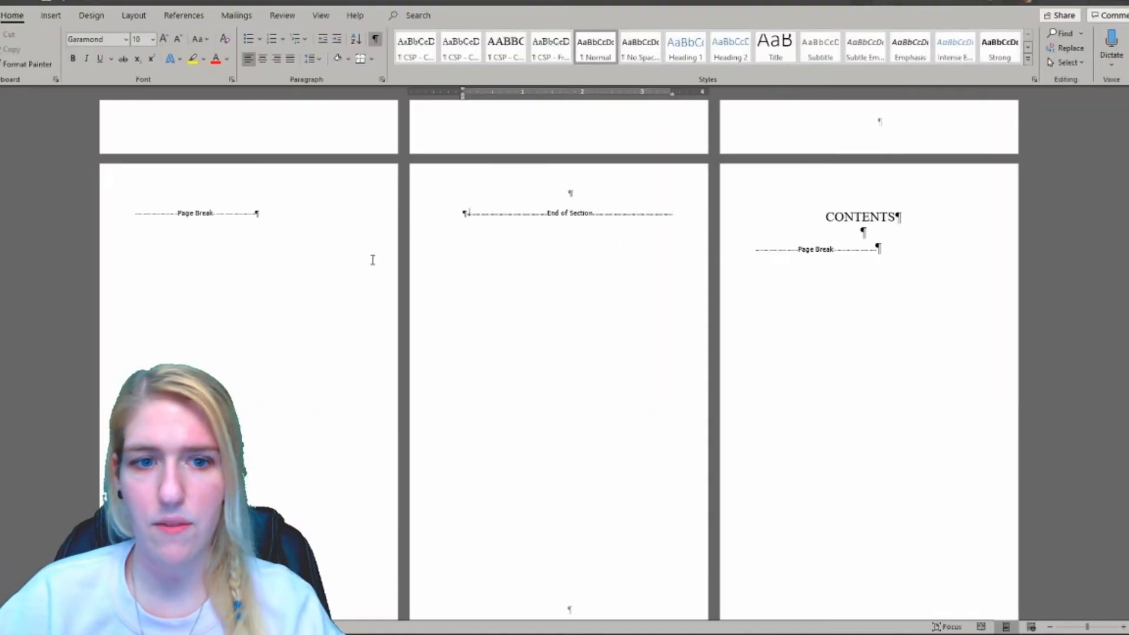
{"action": "scroll", "coordinate": [313, 245], "scroll_direction": "up", "scroll_amount": 5}
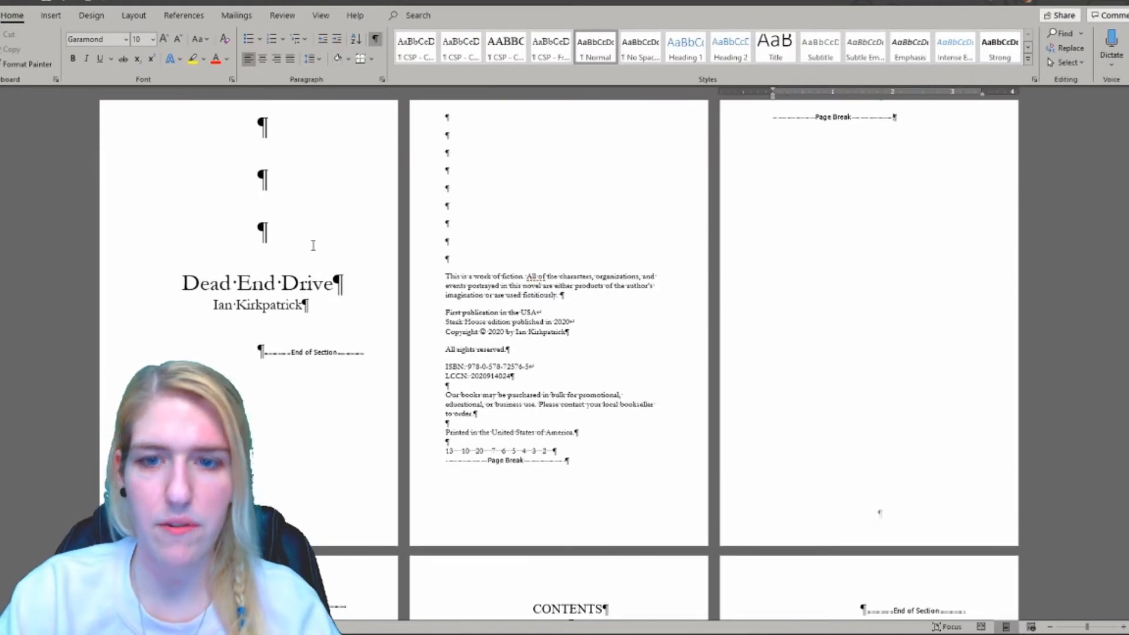
{"action": "key", "text": "ctrl+p"}
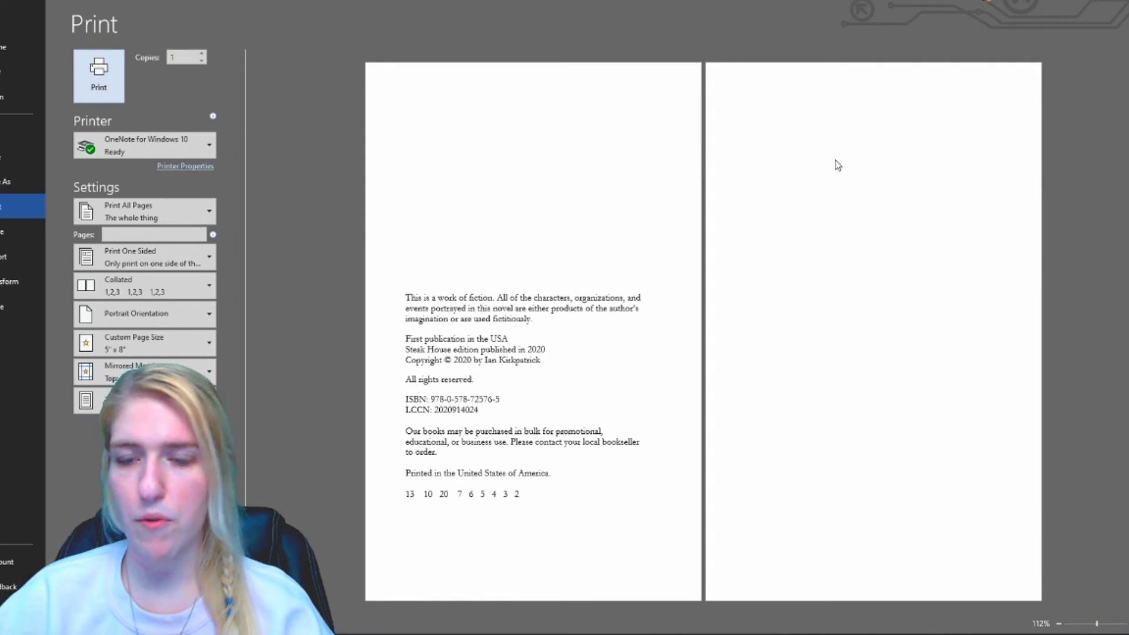
{"action": "scroll", "coordinate": [928, 299], "scroll_direction": "down", "scroll_amount": 1}
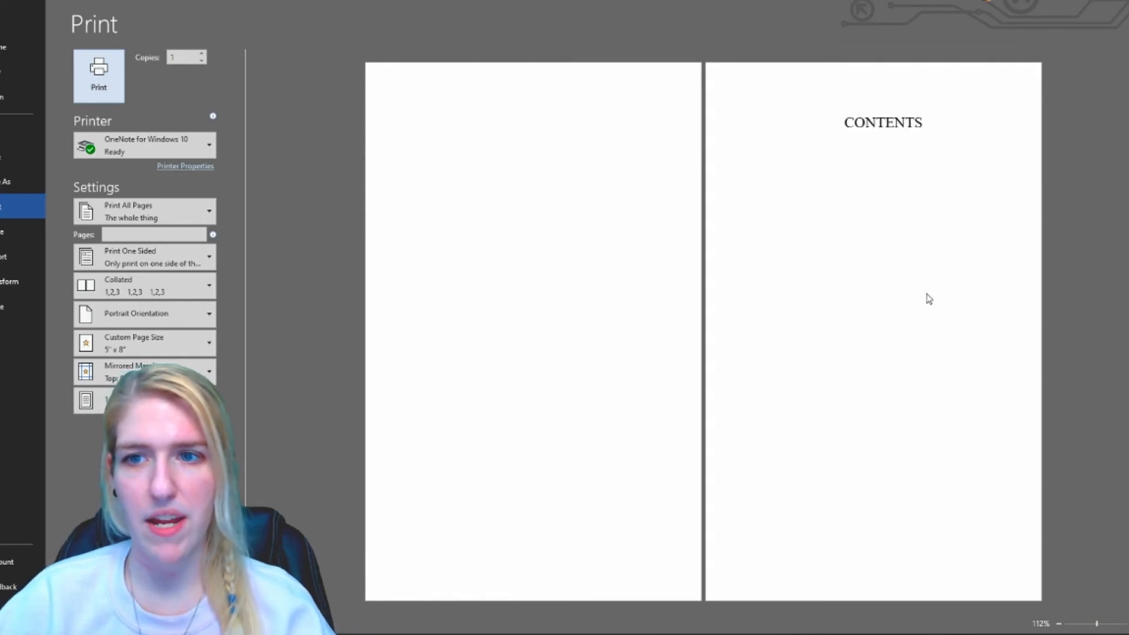
{"action": "scroll", "coordinate": [906, 294], "scroll_direction": "down", "scroll_amount": 1}
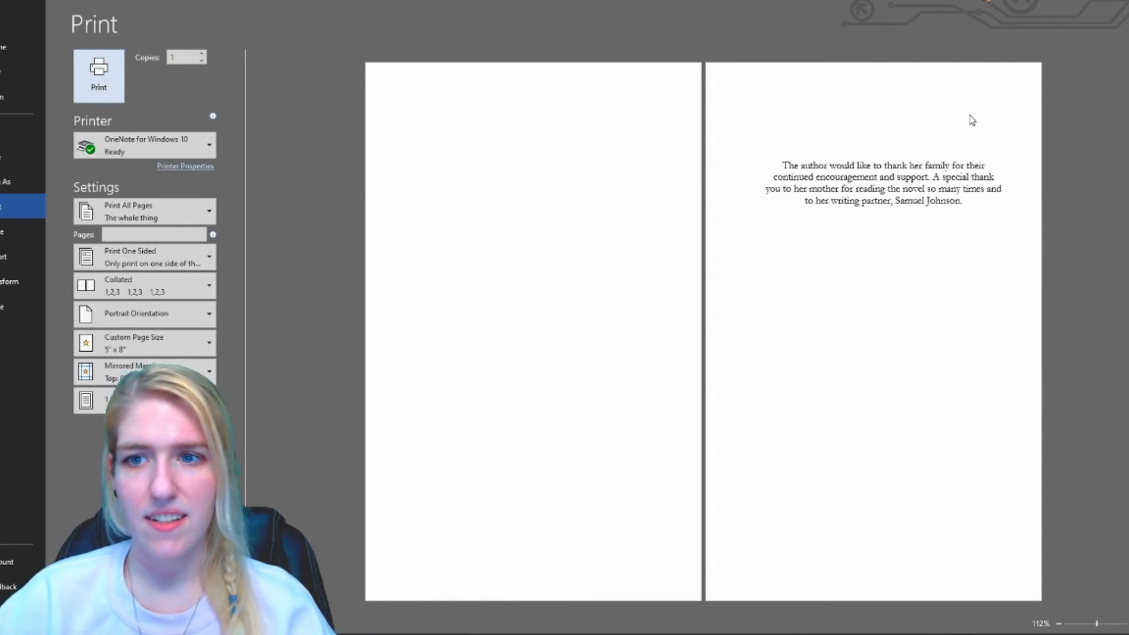
{"action": "scroll", "coordinate": [929, 358], "scroll_direction": "down", "scroll_amount": 1}
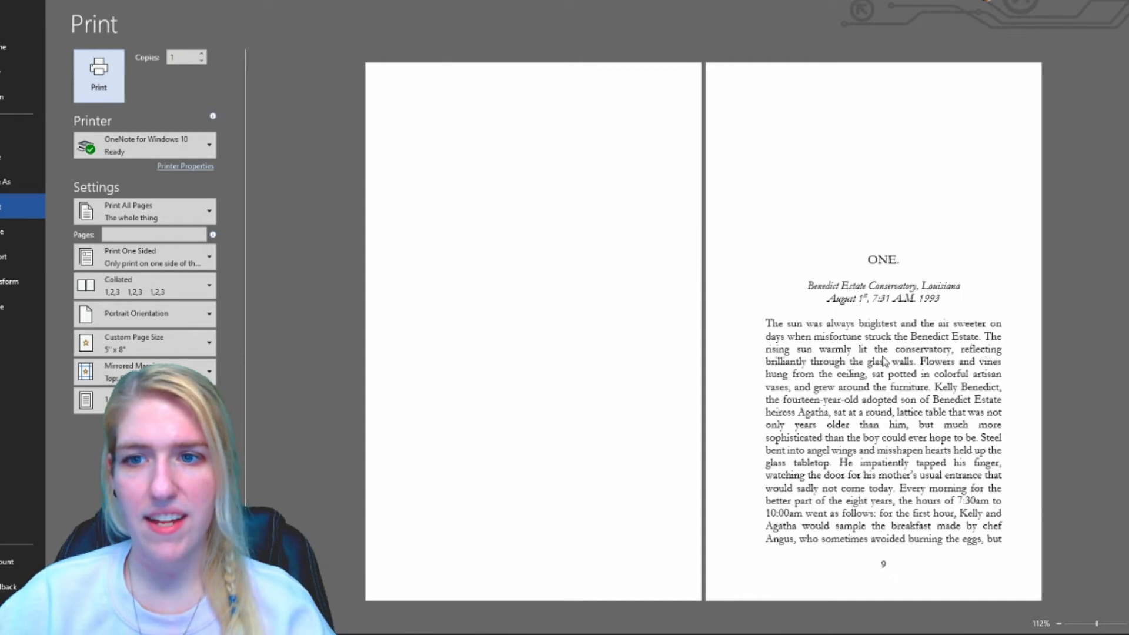
{"action": "scroll", "coordinate": [845, 244], "scroll_direction": "down", "scroll_amount": 2}
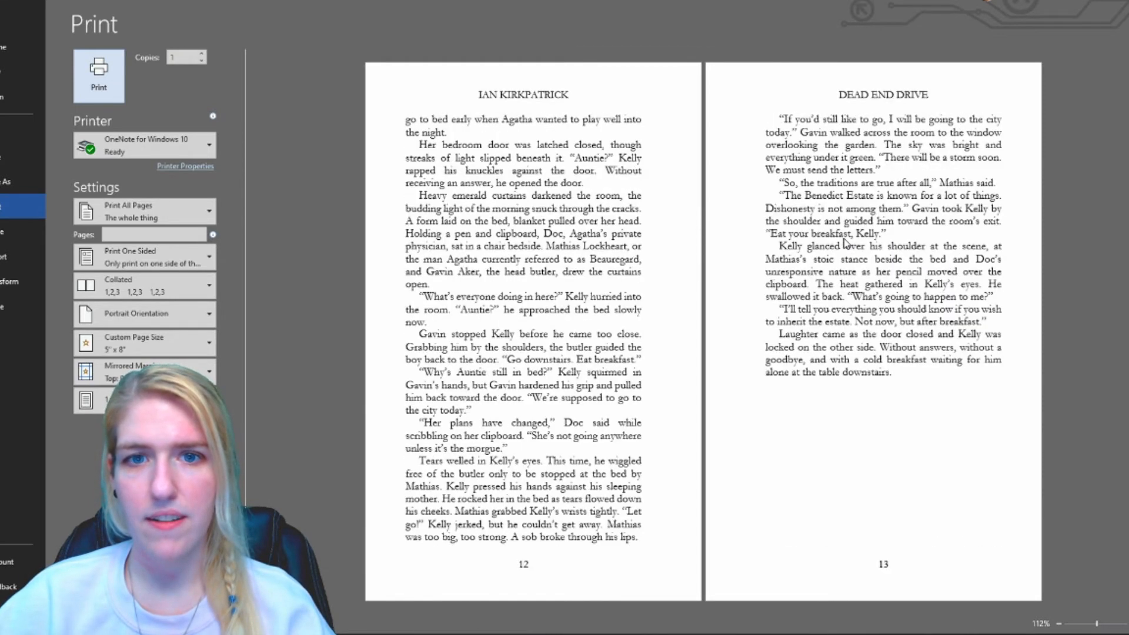
{"action": "scroll", "coordinate": [664, 188], "scroll_direction": "down", "scroll_amount": 1}
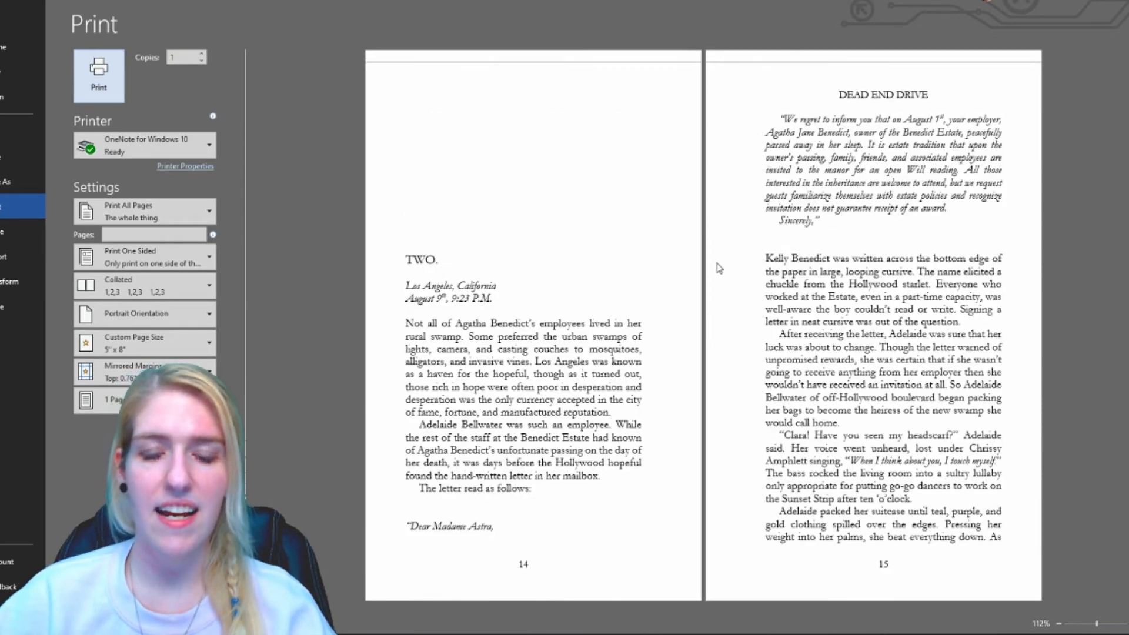
{"action": "key", "text": "Escape"}
{"action": "scroll", "coordinate": [574, 300], "scroll_direction": "down", "scroll_amount": 10}
{"action": "scroll", "coordinate": [613, 263], "scroll_direction": "down", "scroll_amount": 8}
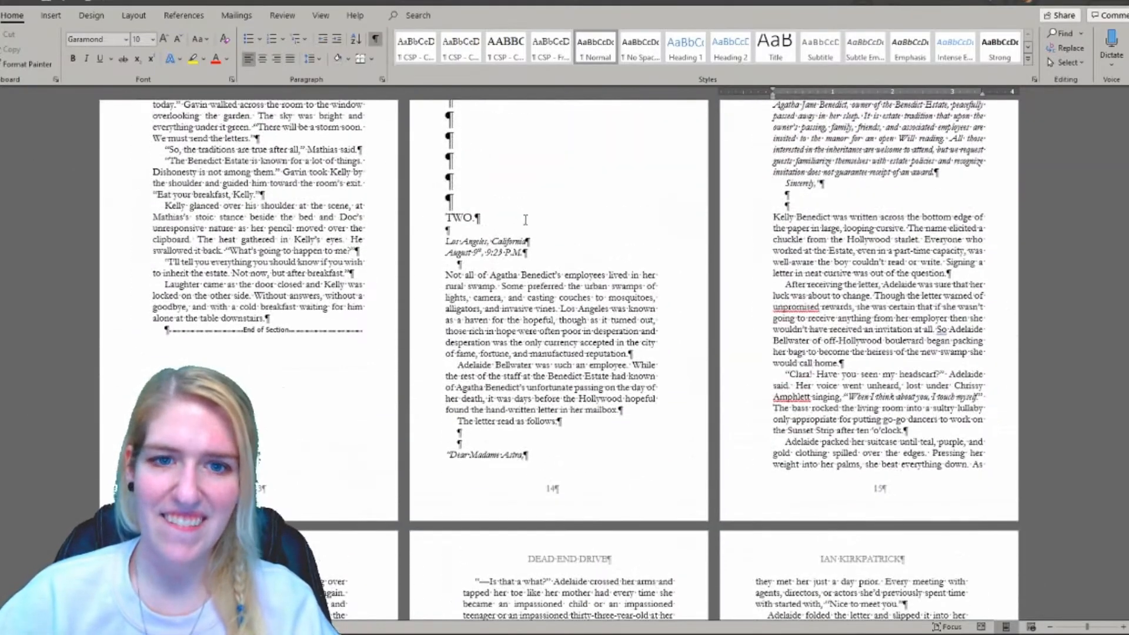
Step: Center the date and location lines under the chapter TWO heading
{"action": "left_click", "coordinate": [524, 218]}
{"action": "left_click_drag", "start_coordinate": [500, 239], "coordinate": [512, 253]}
{"action": "key", "text": "ctrl+e"}
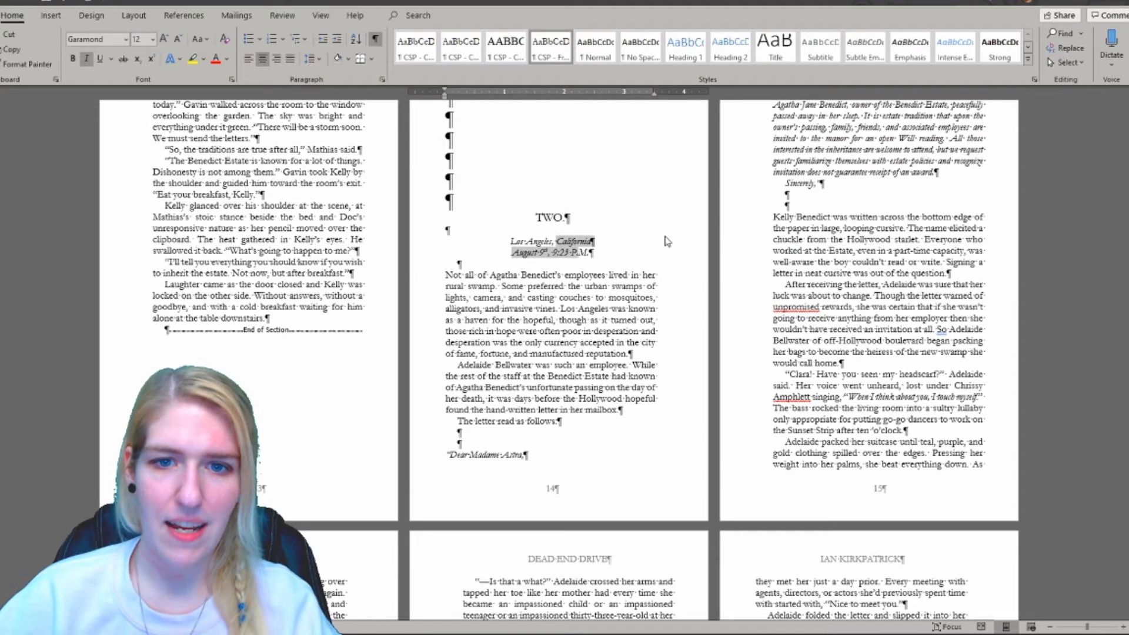
{"action": "left_click", "coordinate": [697, 203]}
{"action": "scroll", "coordinate": [655, 214], "scroll_direction": "up", "scroll_amount": 3}
Step: Check the chapter TWO pages in print preview
{"action": "key", "text": "ctrl+p"}
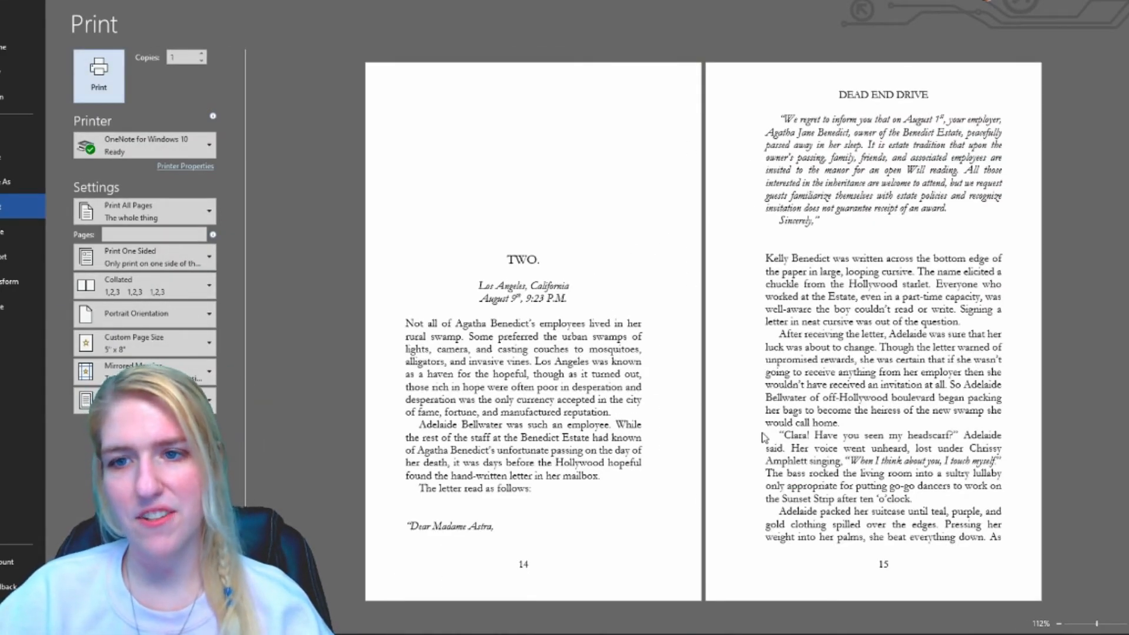
{"action": "scroll", "coordinate": [762, 437], "scroll_direction": "down", "scroll_amount": 2}
{"action": "scroll", "coordinate": [722, 349], "scroll_direction": "down", "scroll_amount": 3}
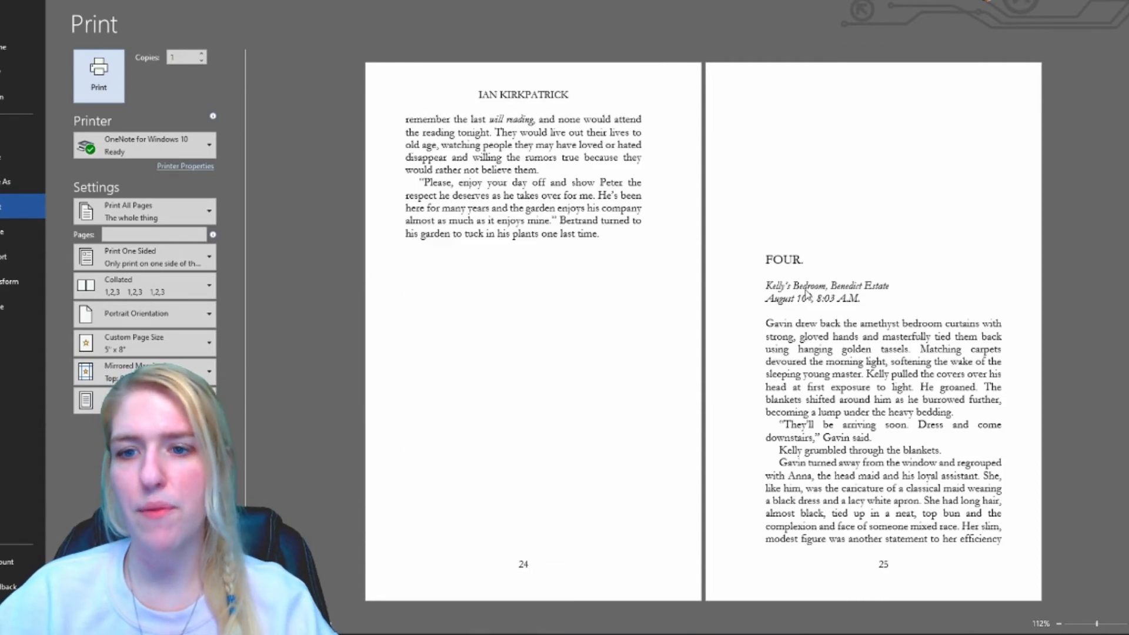
{"action": "key", "text": "Escape"}
Step: Center the chapter FOUR heading lines
{"action": "scroll", "coordinate": [787, 235], "scroll_direction": "down", "scroll_amount": 8}
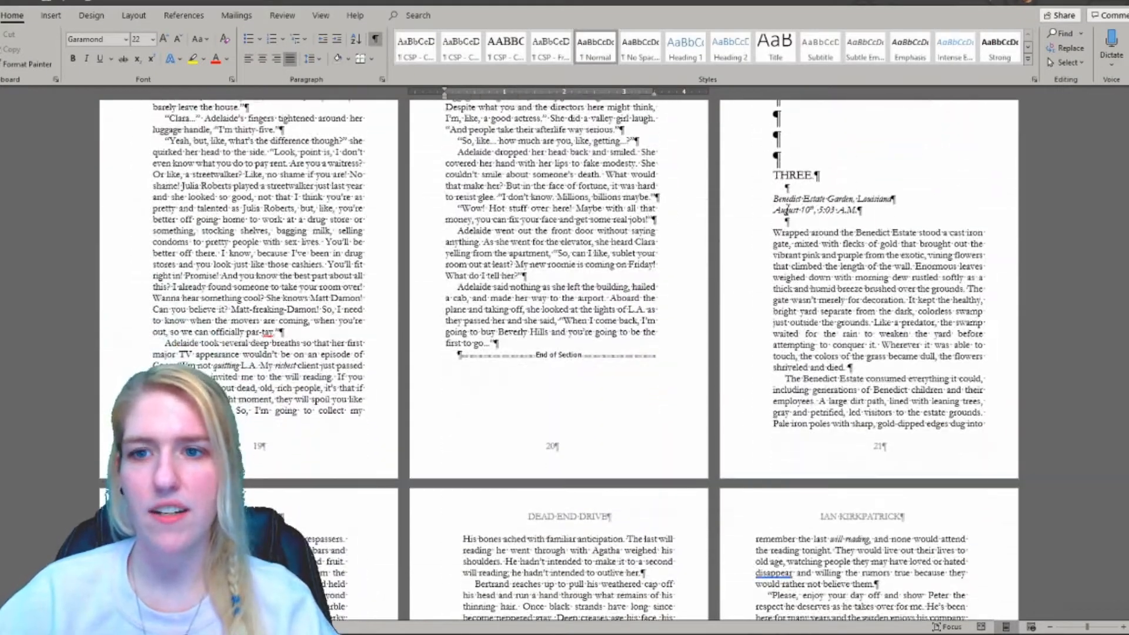
{"action": "scroll", "coordinate": [428, 298], "scroll_direction": "down", "scroll_amount": 10}
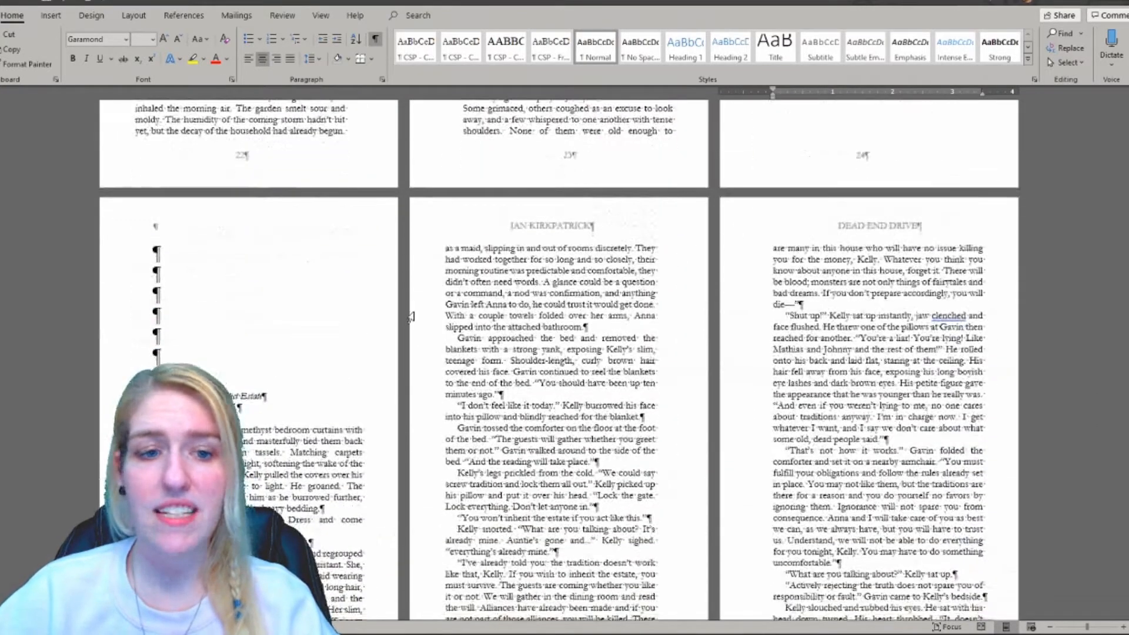
{"action": "key", "text": "ctrl+e"}
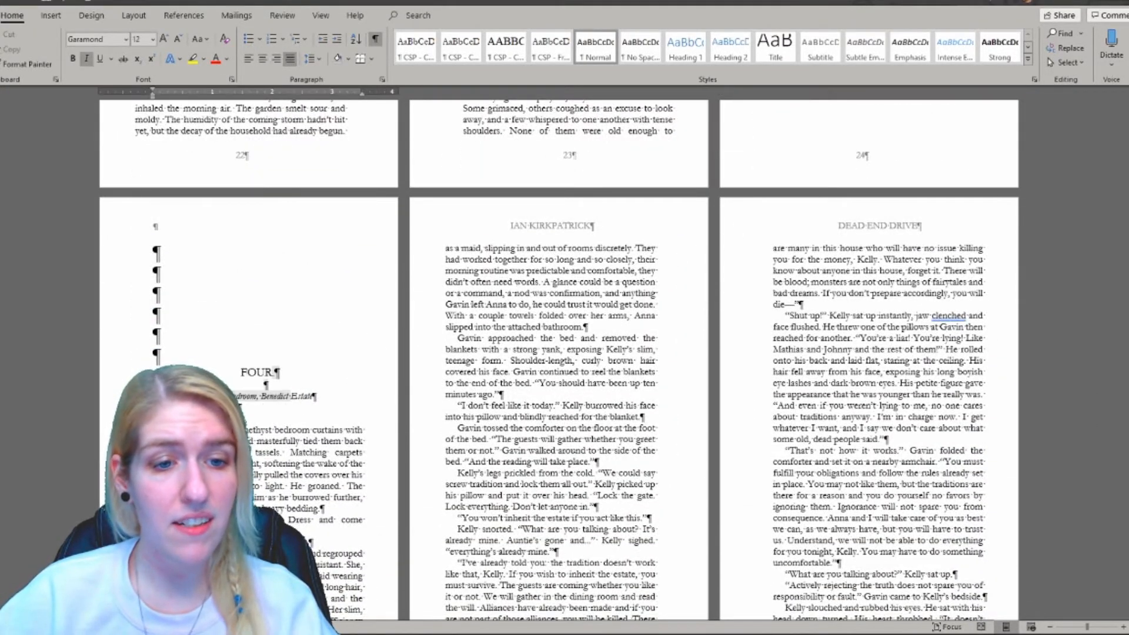
{"action": "scroll", "coordinate": [503, 383], "scroll_direction": "down", "scroll_amount": 20}
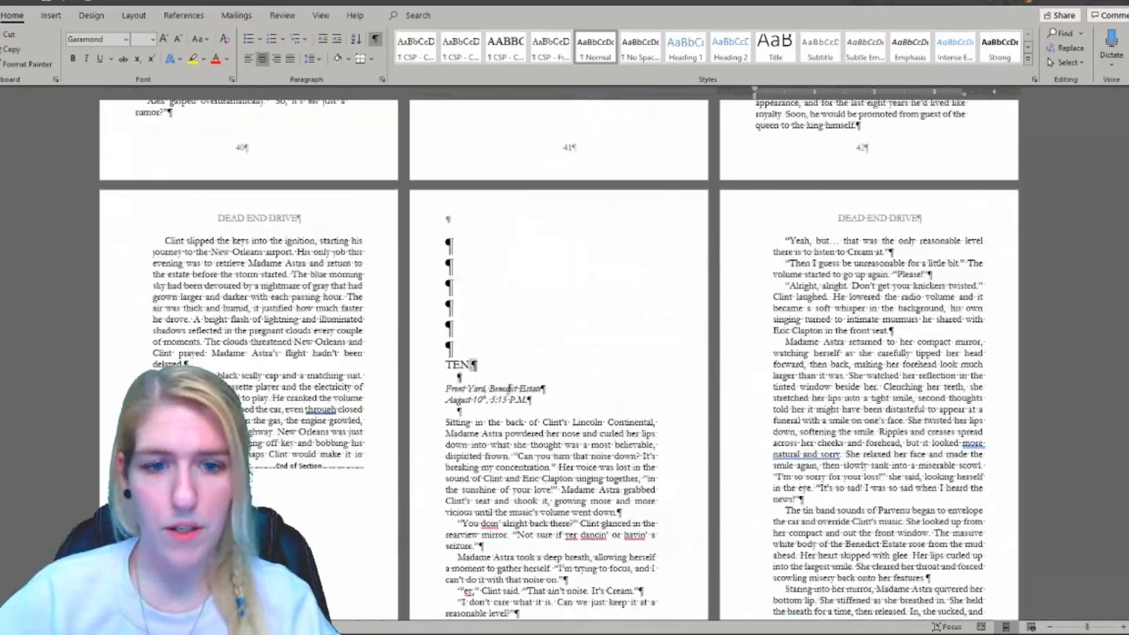
{"action": "scroll", "coordinate": [560, 339], "scroll_direction": "down", "scroll_amount": 20}
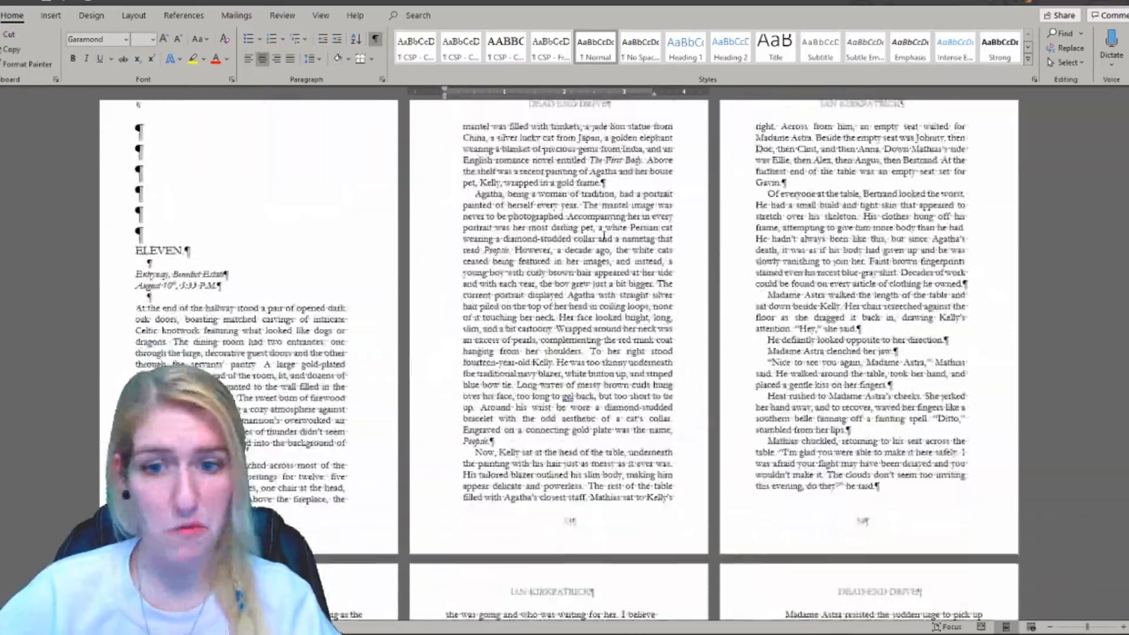
Step: Check chapter ELEVEN's date line formatting while scrolling onward
{"action": "left_click", "coordinate": [251, 245]}
{"action": "scroll", "coordinate": [651, 265], "scroll_direction": "down", "scroll_amount": 20}
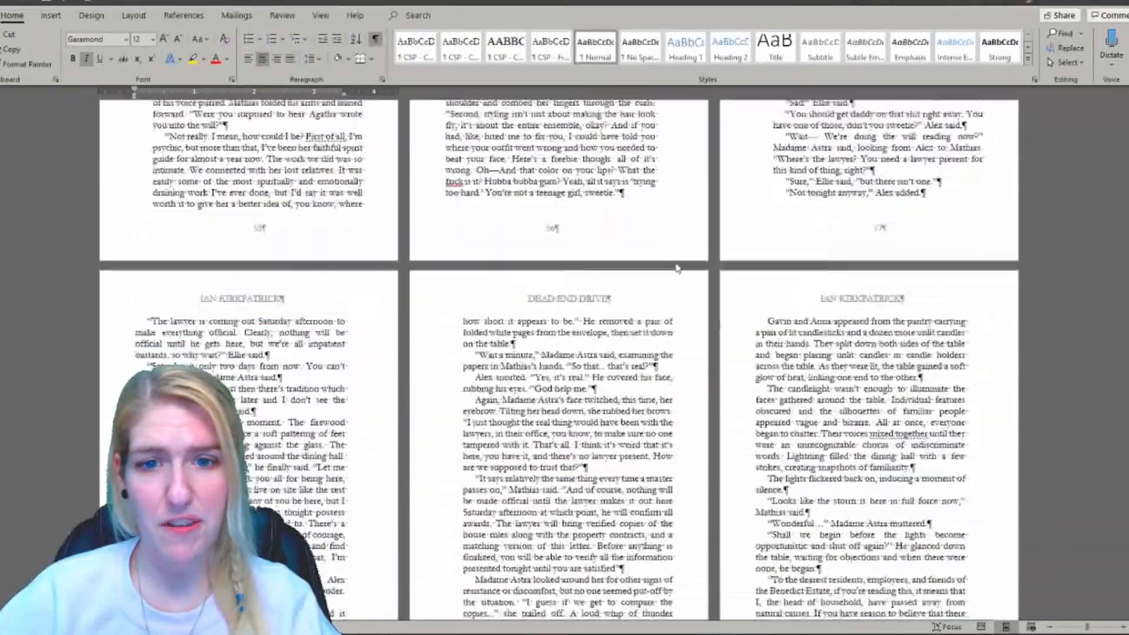
{"action": "scroll", "coordinate": [680, 261], "scroll_direction": "down", "scroll_amount": 20}
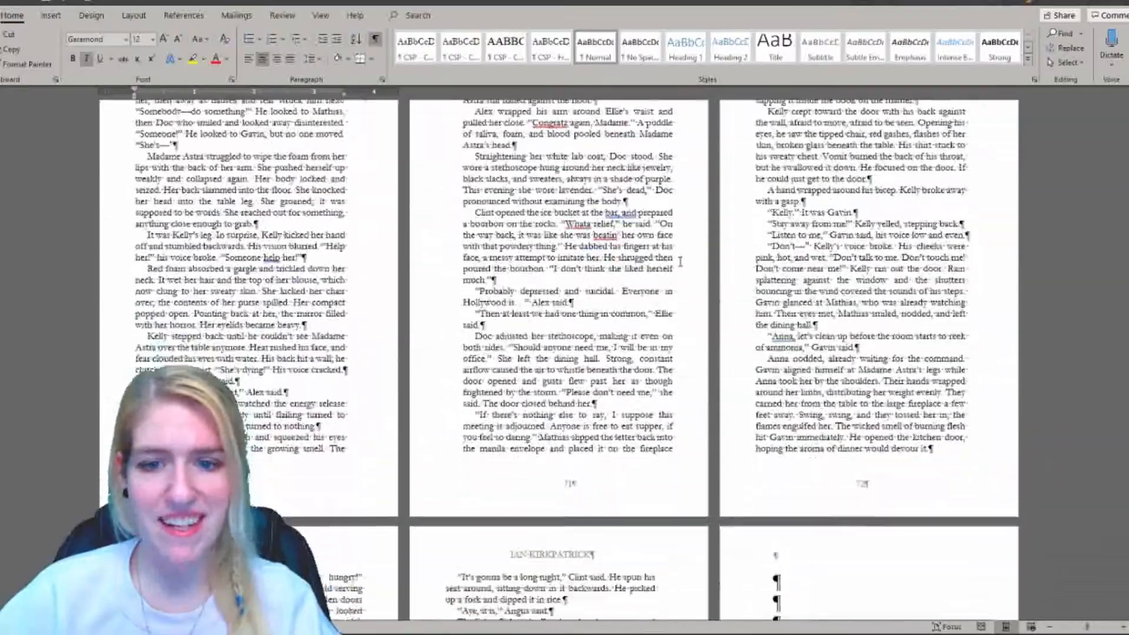
{"action": "scroll", "coordinate": [631, 248], "scroll_direction": "down", "scroll_amount": 9}
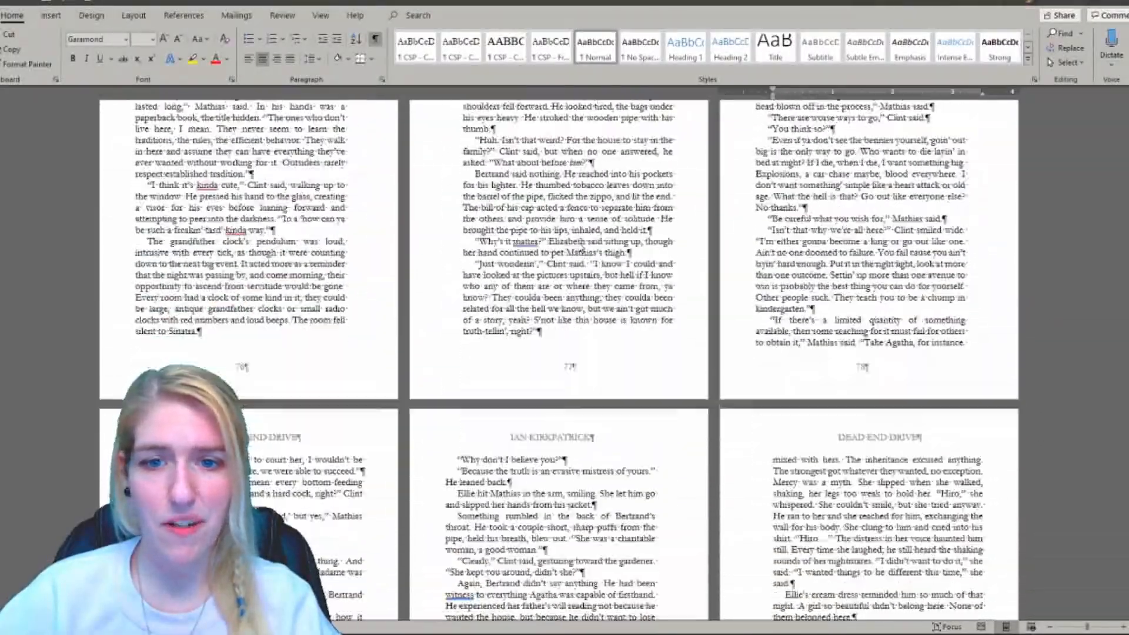
{"action": "scroll", "coordinate": [411, 278], "scroll_direction": "down", "scroll_amount": 17}
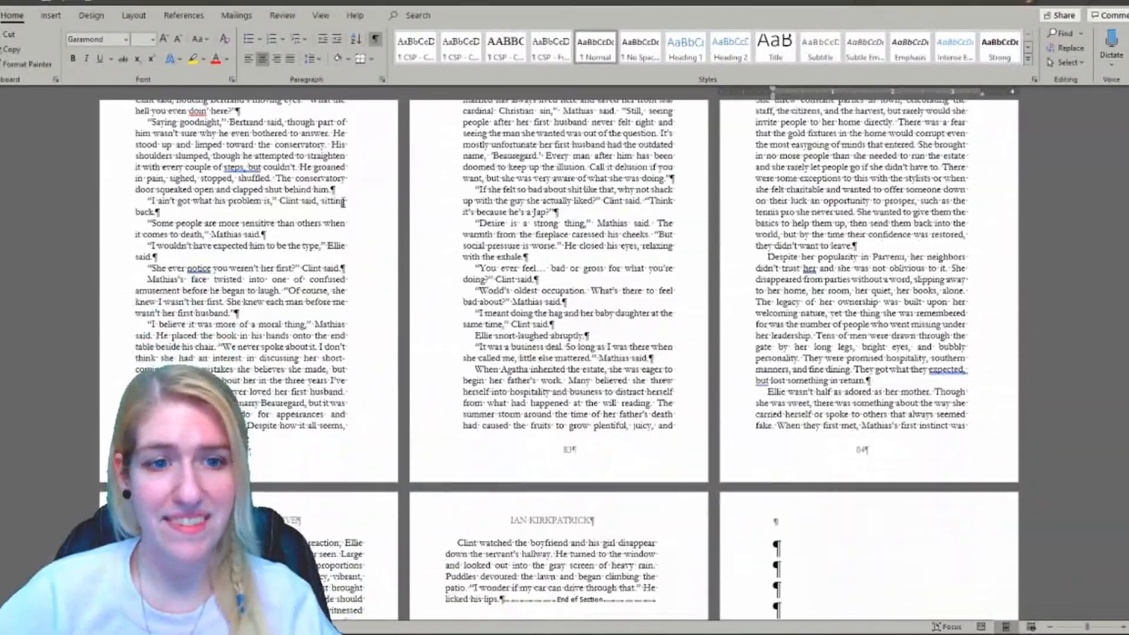
{"action": "scroll", "coordinate": [725, 266], "scroll_direction": "down", "scroll_amount": 9}
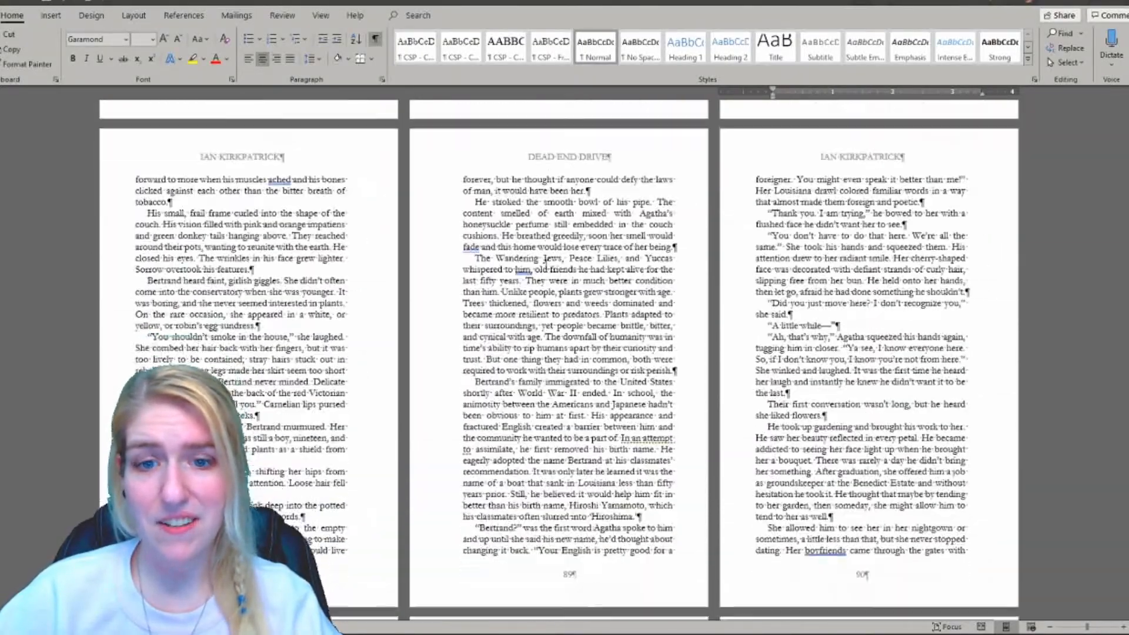
{"action": "scroll", "coordinate": [465, 263], "scroll_direction": "down", "scroll_amount": 15}
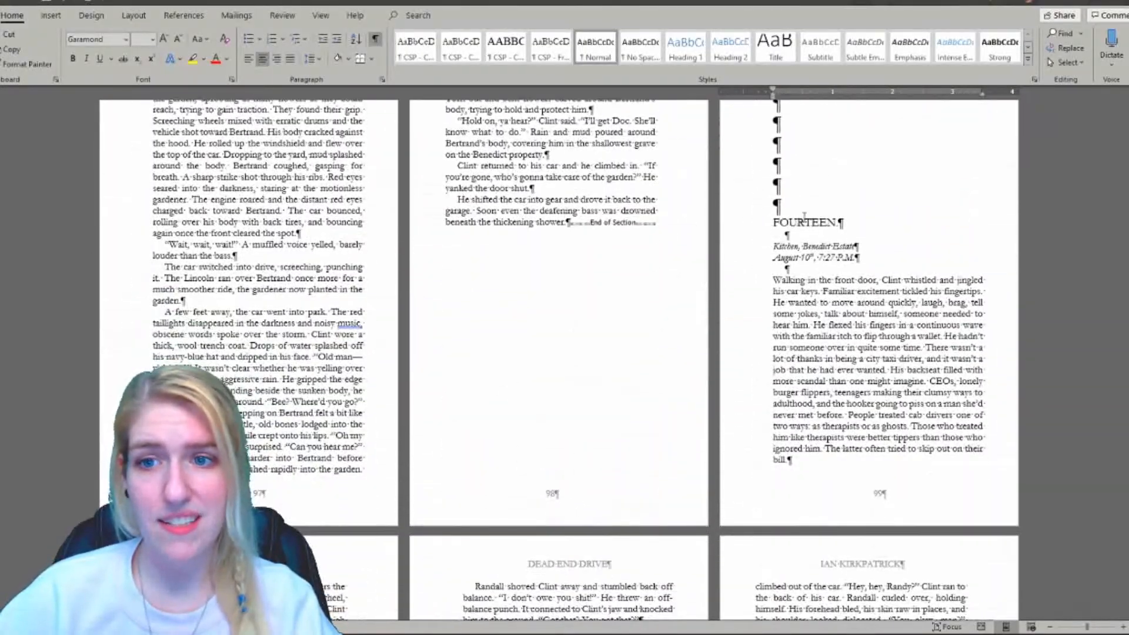
Step: Center the FOURTEEN heading and Kitchen line, then continue to chapter FIFTEEN on page 124
{"action": "key", "text": "ctrl+e"}
{"action": "scroll", "coordinate": [829, 221], "scroll_direction": "down", "scroll_amount": 2}
{"action": "scroll", "coordinate": [485, 225], "scroll_direction": "down", "scroll_amount": 20}
{"action": "scroll", "coordinate": [555, 198], "scroll_direction": "down", "scroll_amount": 20}
{"action": "scroll", "coordinate": [678, 224], "scroll_direction": "down", "scroll_amount": 20}
{"action": "scroll", "coordinate": [211, 300], "scroll_direction": "down", "scroll_amount": 1}
Step: Add a top border line above the page number in page 124's footer
{"action": "scroll", "coordinate": [239, 334], "scroll_direction": "down", "scroll_amount": 8}
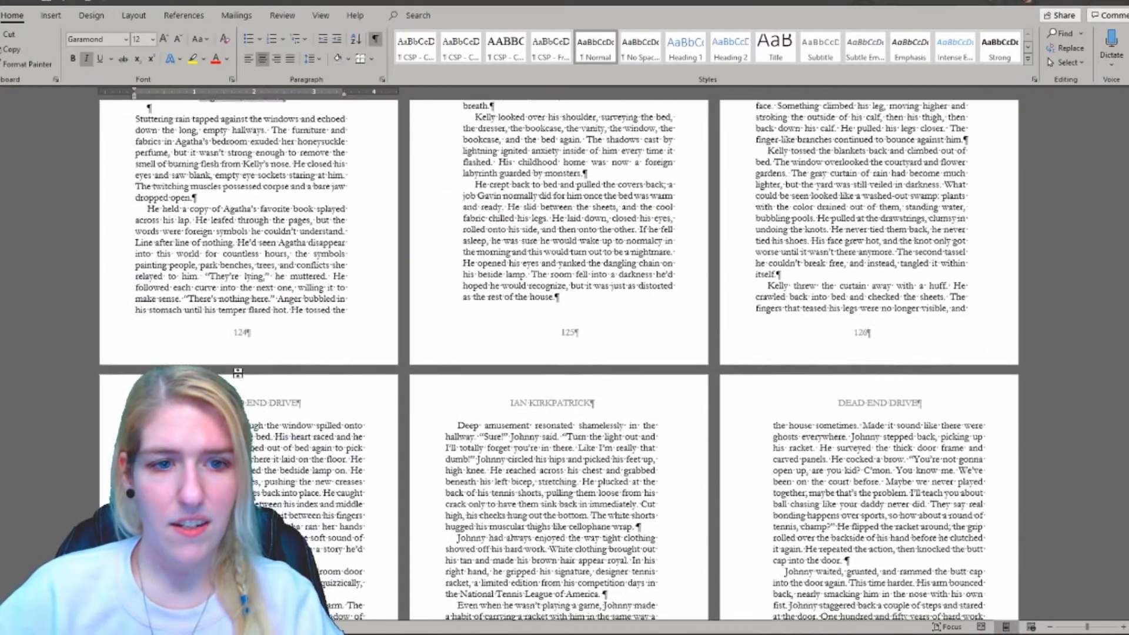
{"action": "double_click", "coordinate": [245, 335]}
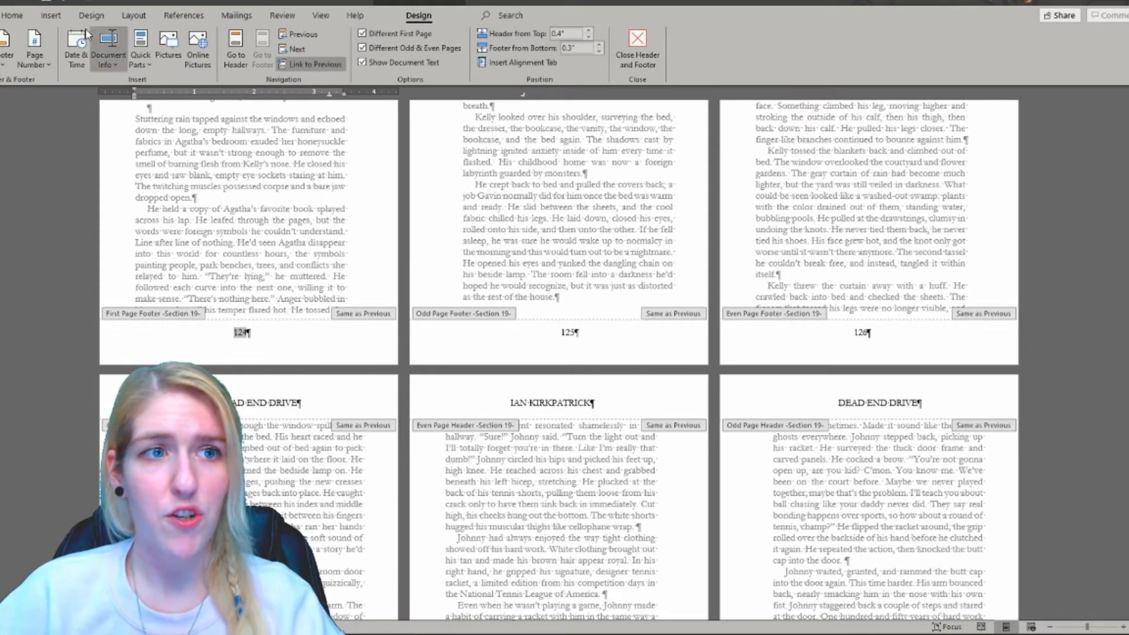
{"action": "left_click", "coordinate": [13, 15]}
{"action": "left_click", "coordinate": [374, 59]}
{"action": "left_click", "coordinate": [385, 110]}
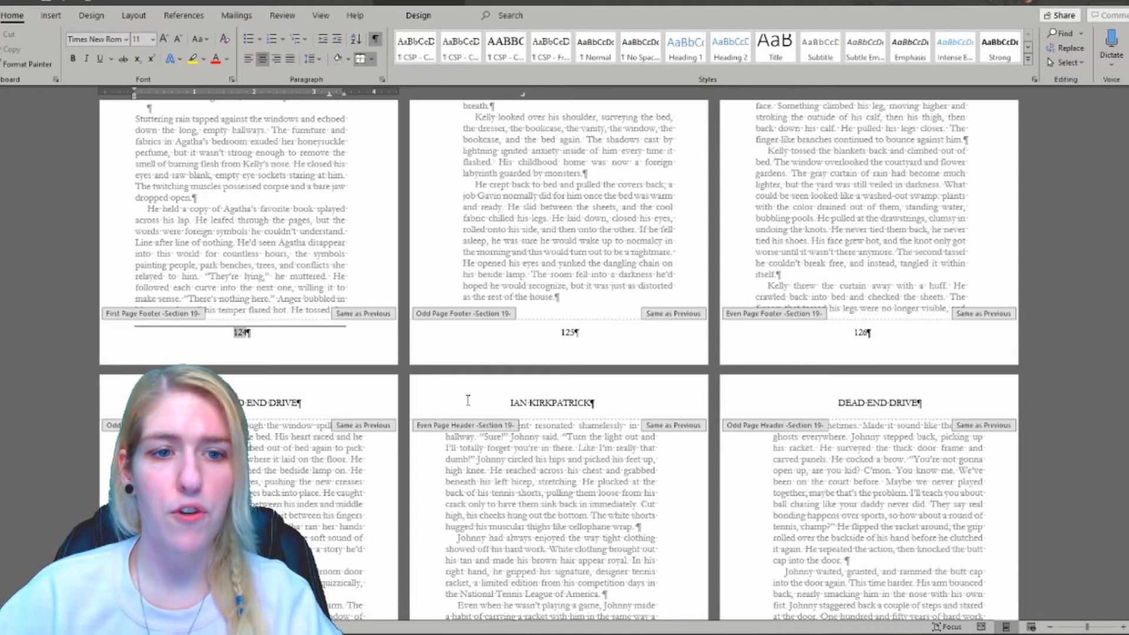
{"action": "double_click", "coordinate": [464, 425]}
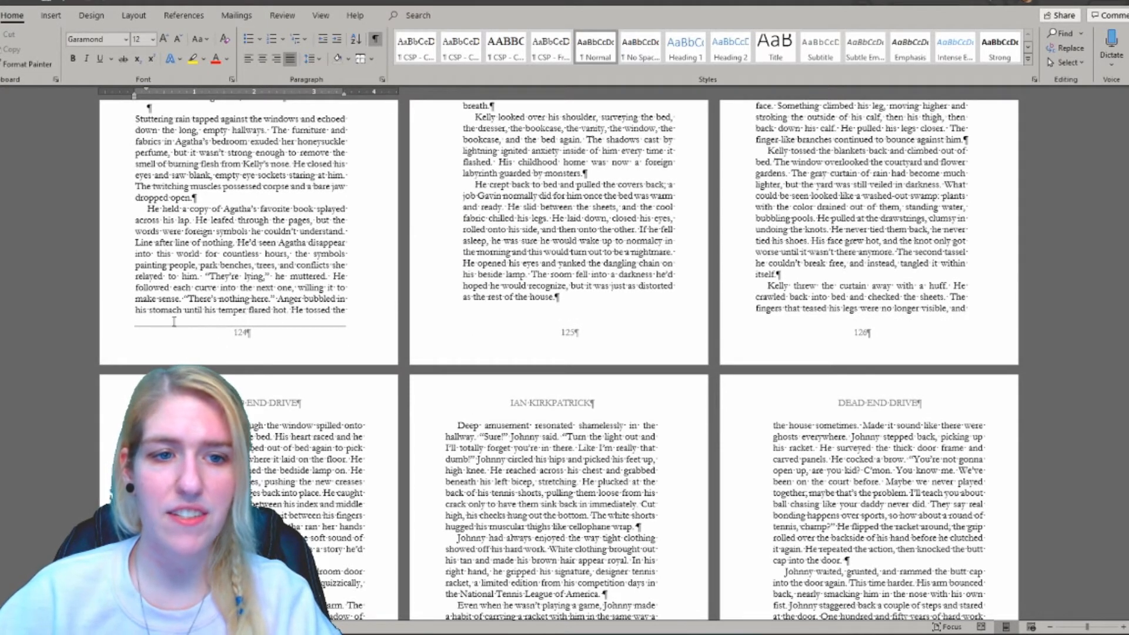
Step: Add the same line above the page number in page 125's footer
{"action": "left_click", "coordinate": [547, 345]}
{"action": "double_click", "coordinate": [566, 338]}
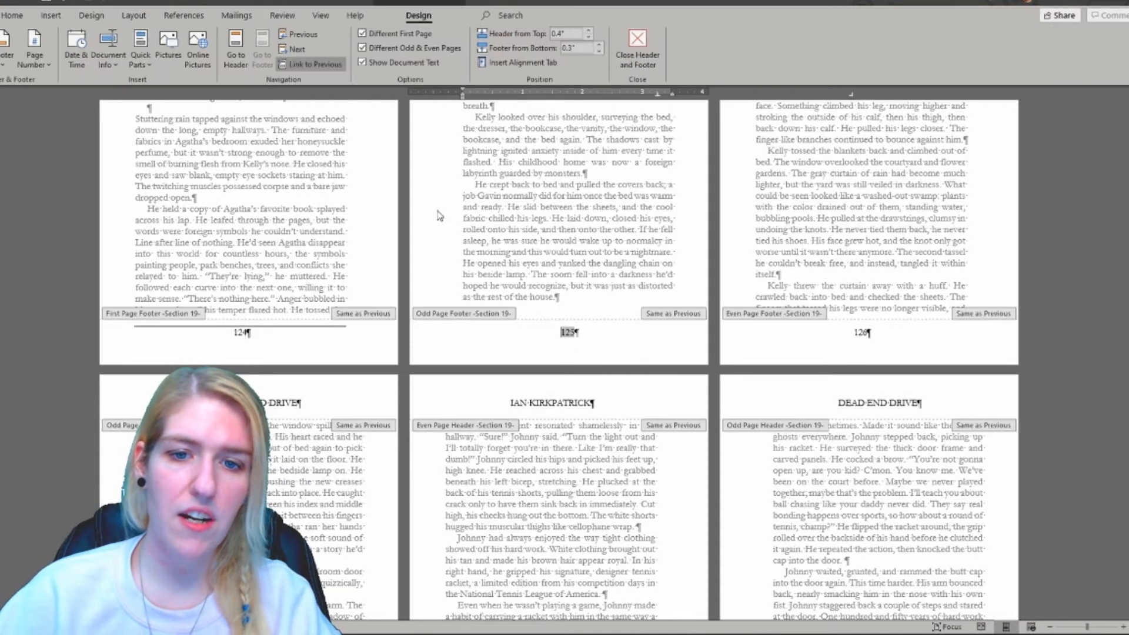
{"action": "left_click", "coordinate": [15, 16]}
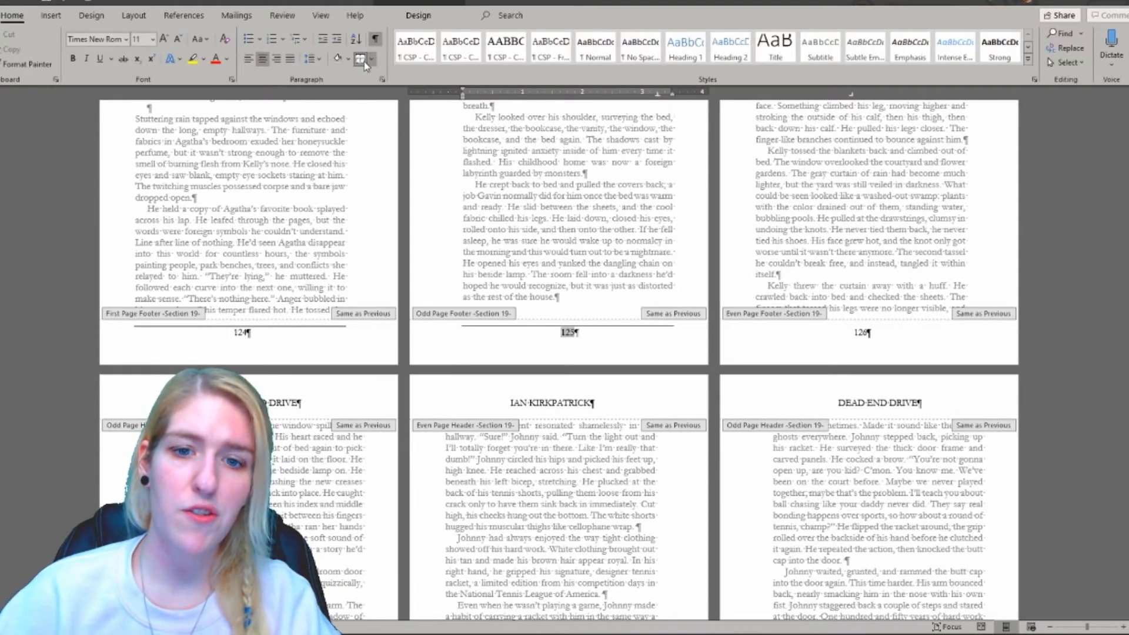
{"action": "double_click", "coordinate": [448, 175]}
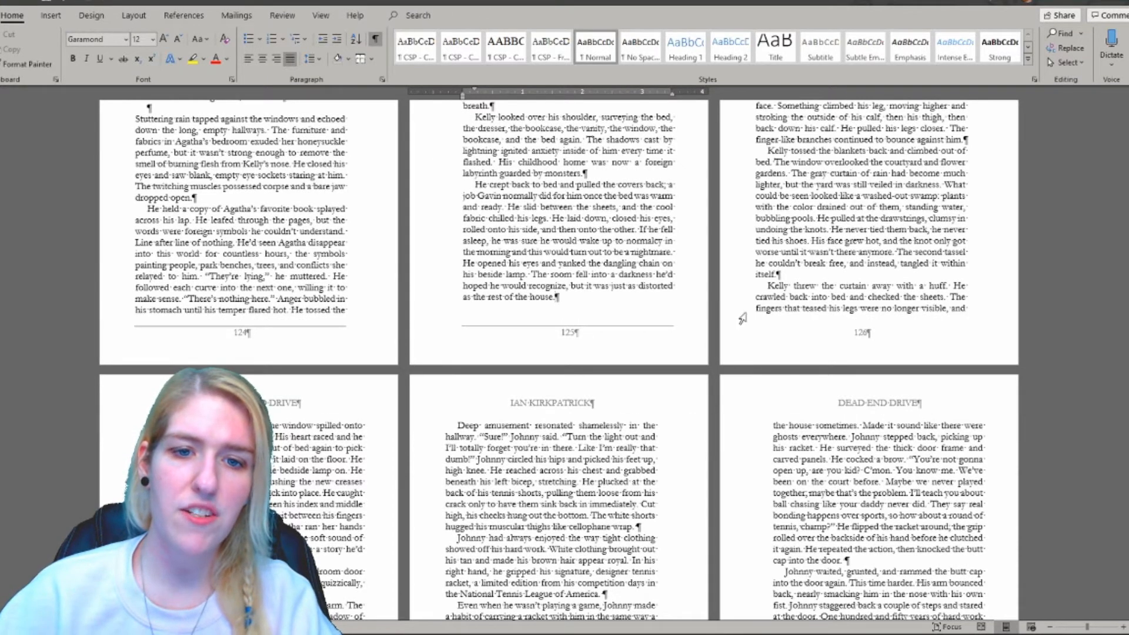
Step: Add the line to page 126's footer and check the footers in print preview
{"action": "double_click", "coordinate": [863, 333]}
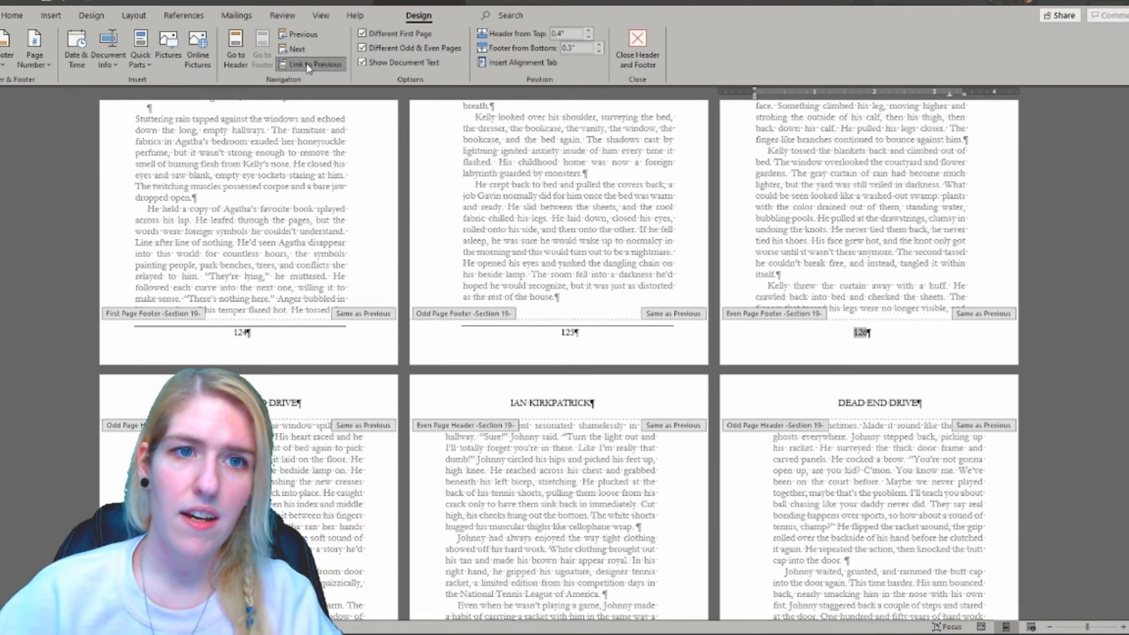
{"action": "left_click", "coordinate": [12, 16]}
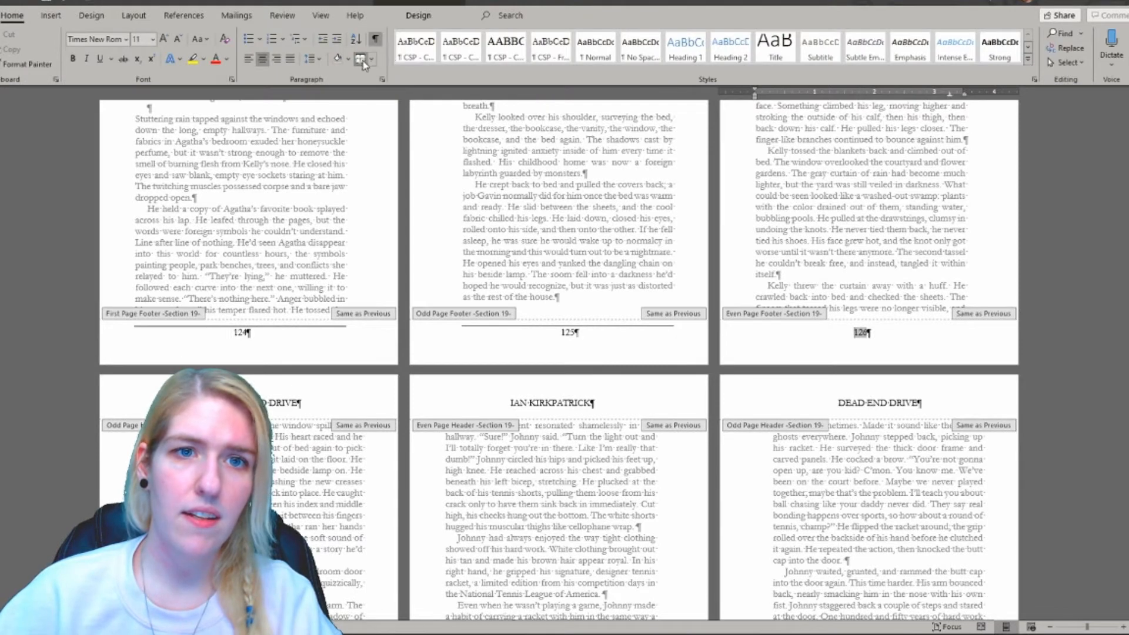
{"action": "key", "text": "Escape"}
{"action": "key", "text": "ctrl+p"}
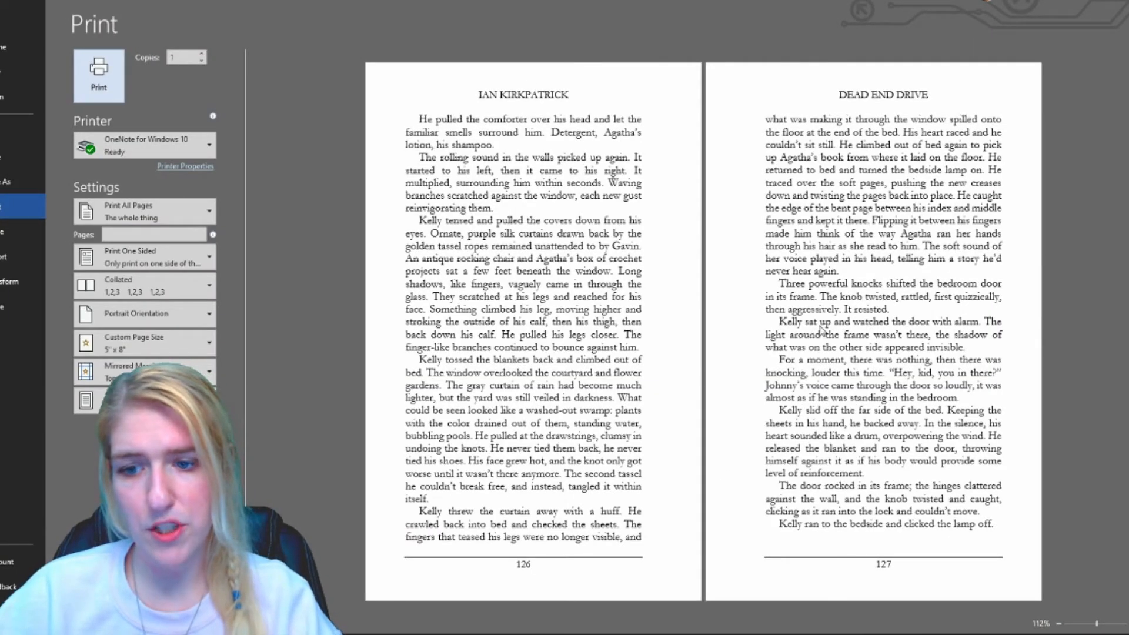
{"action": "key", "text": "Escape"}
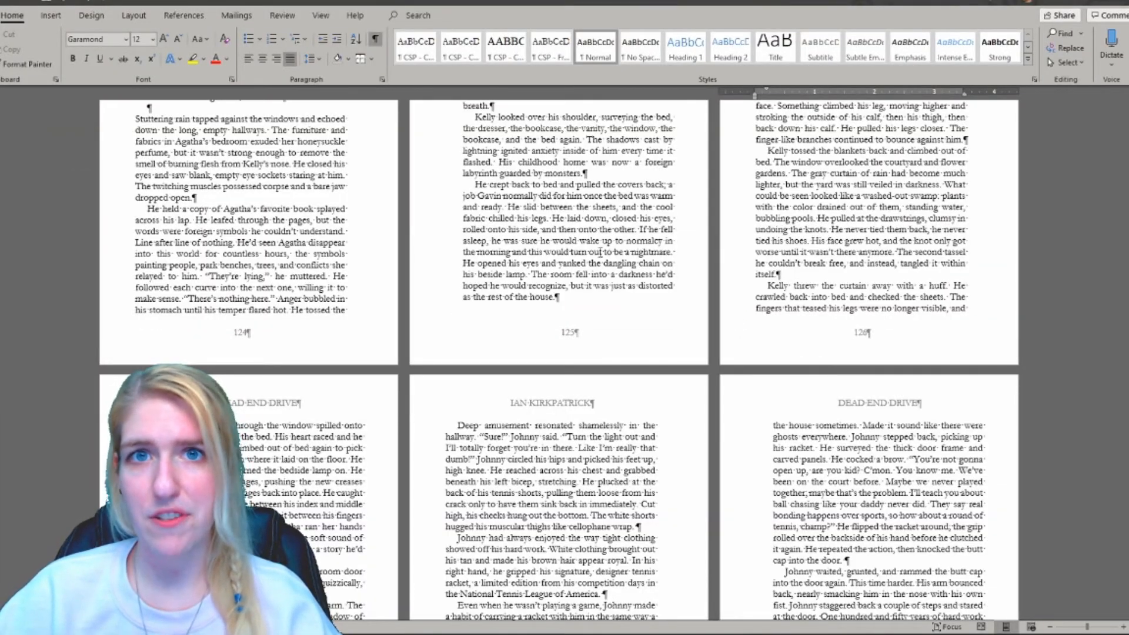
Step: Try centering the SIXTEEN heading lines, then undo it
{"action": "scroll", "coordinate": [639, 265], "scroll_direction": "down", "scroll_amount": 15}
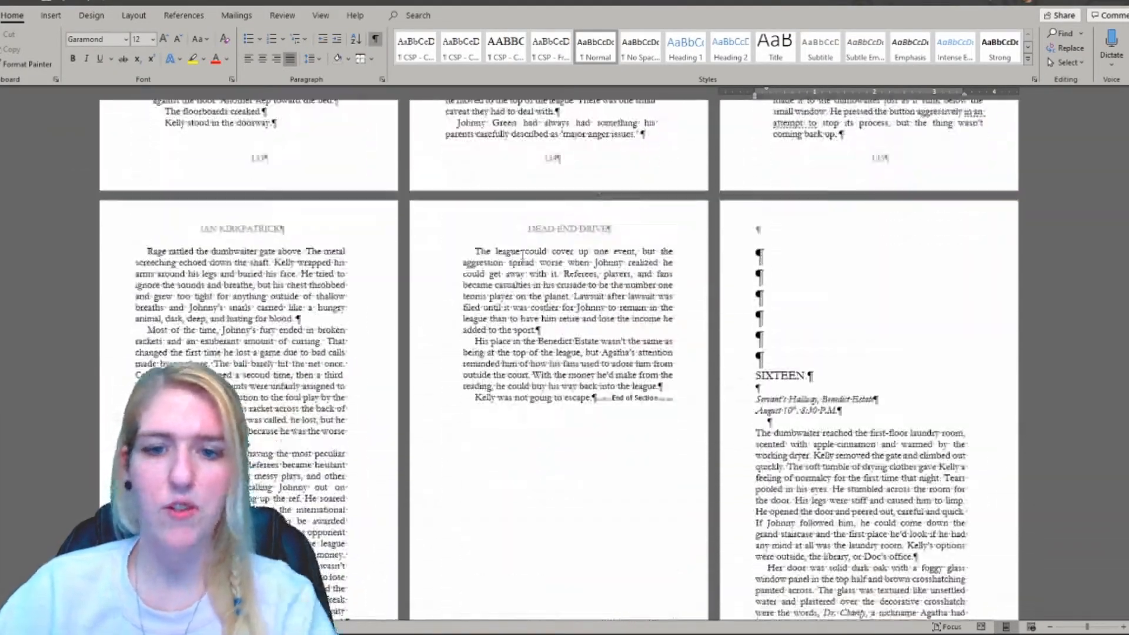
{"action": "scroll", "coordinate": [522, 254], "scroll_direction": "down", "scroll_amount": 5}
{"action": "left_click_drag", "start_coordinate": [757, 157], "coordinate": [816, 189]}
{"action": "key", "text": "ctrl+e"}
{"action": "key", "text": "ctrl+z"}
Step: Scroll down through the manuscript to chapter TWENTY-TWO
{"action": "scroll", "coordinate": [841, 165], "scroll_direction": "down", "scroll_amount": 2}
{"action": "left_click", "coordinate": [871, 132]}
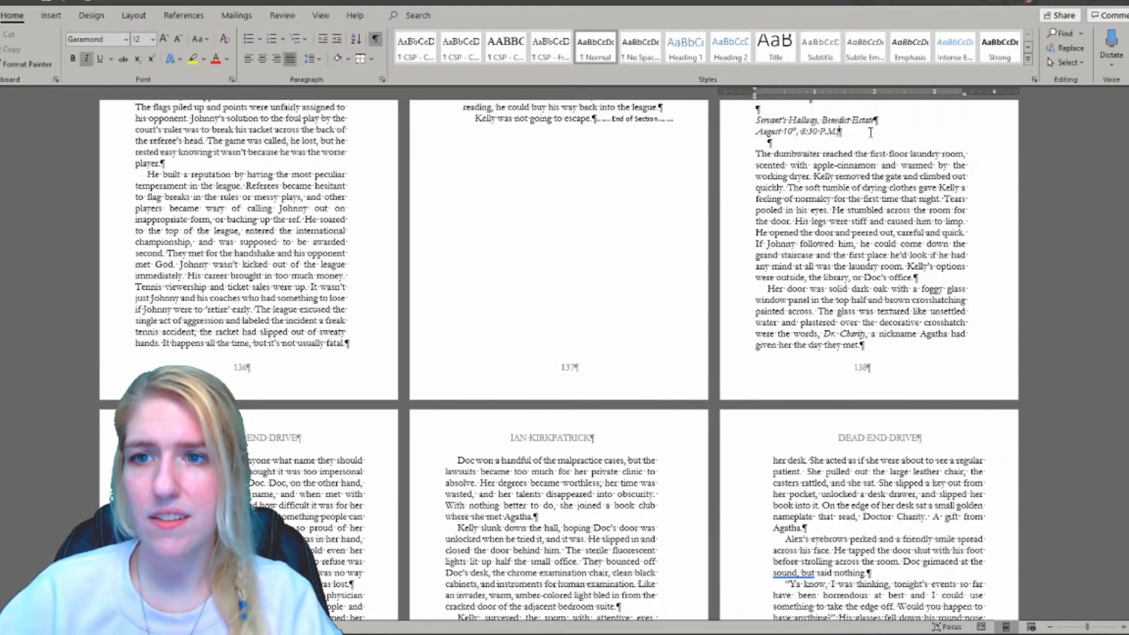
{"action": "scroll", "coordinate": [869, 131], "scroll_direction": "up", "scroll_amount": 3}
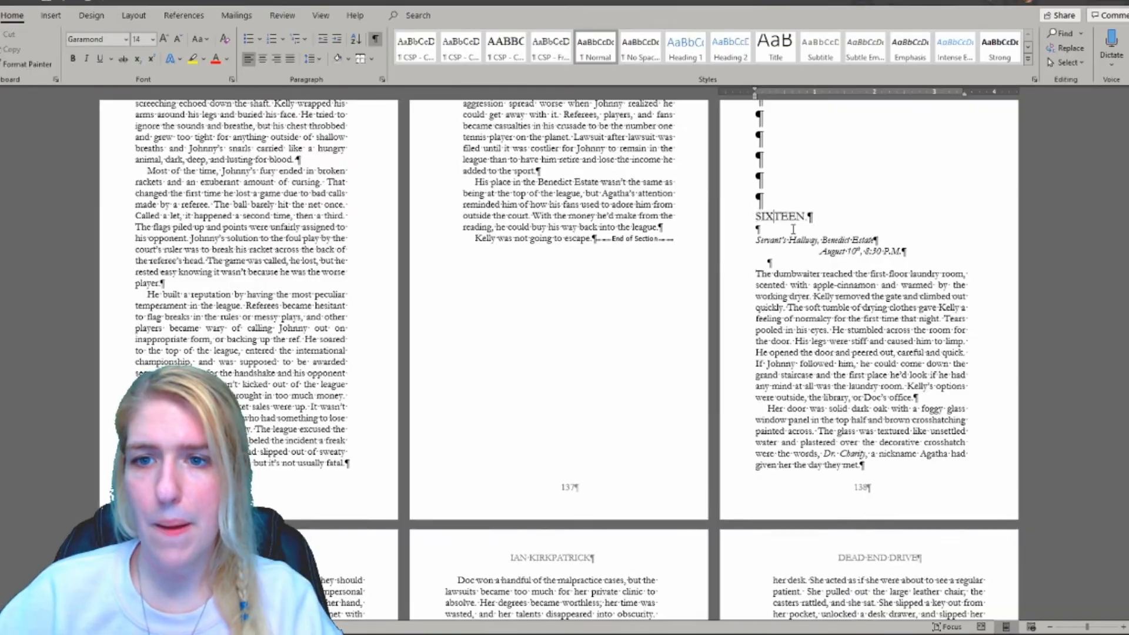
{"action": "scroll", "coordinate": [779, 218], "scroll_direction": "down", "scroll_amount": 20}
{"action": "scroll", "coordinate": [786, 168], "scroll_direction": "down", "scroll_amount": 7}
{"action": "scroll", "coordinate": [790, 116], "scroll_direction": "up", "scroll_amount": 2}
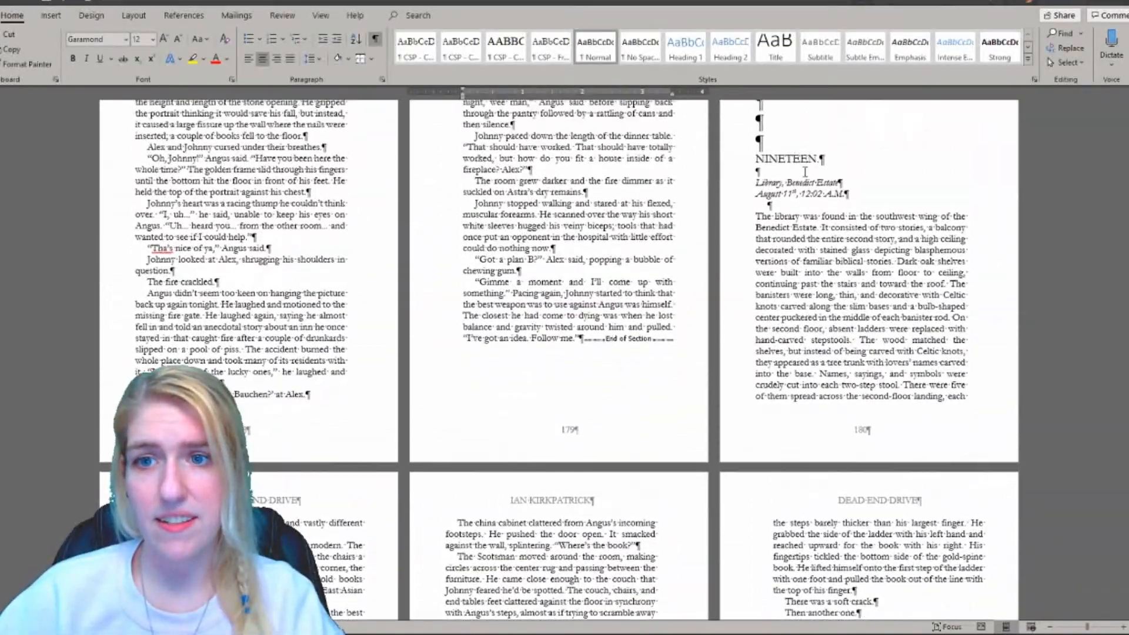
{"action": "scroll", "coordinate": [591, 215], "scroll_direction": "down", "scroll_amount": 20}
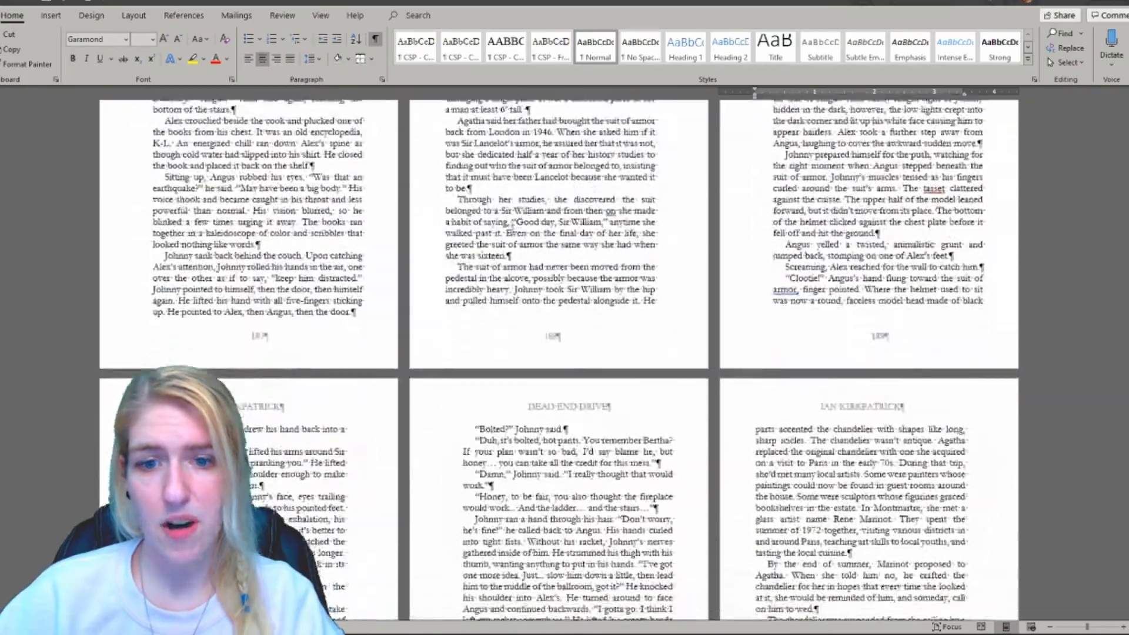
{"action": "scroll", "coordinate": [816, 246], "scroll_direction": "down", "scroll_amount": 3}
{"action": "scroll", "coordinate": [853, 304], "scroll_direction": "down", "scroll_amount": 15}
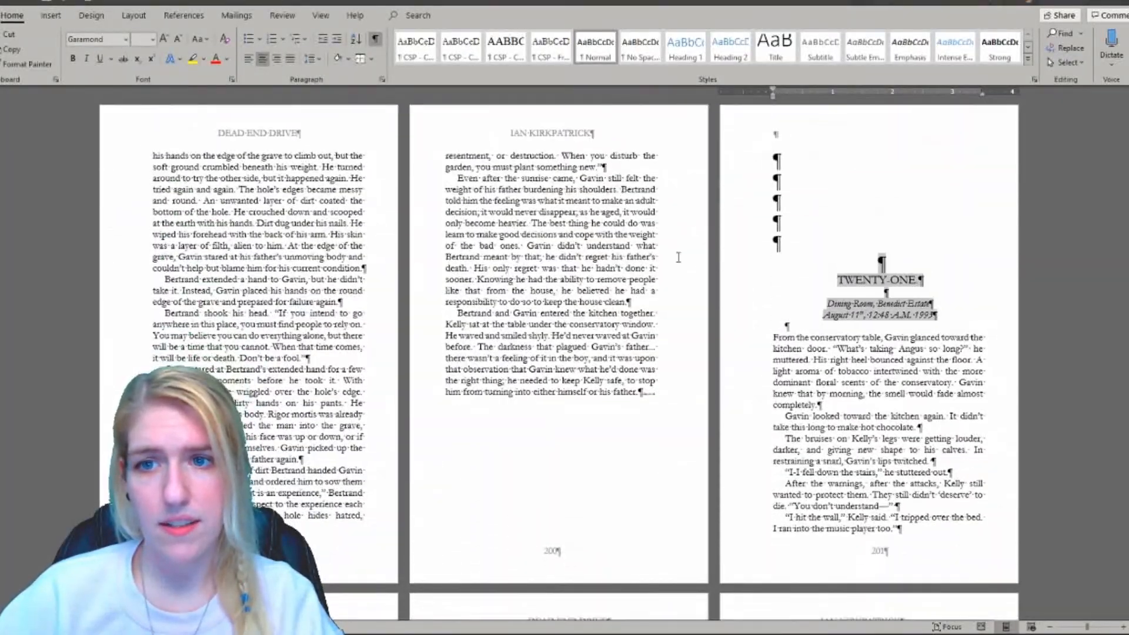
{"action": "scroll", "coordinate": [736, 272], "scroll_direction": "down", "scroll_amount": 20}
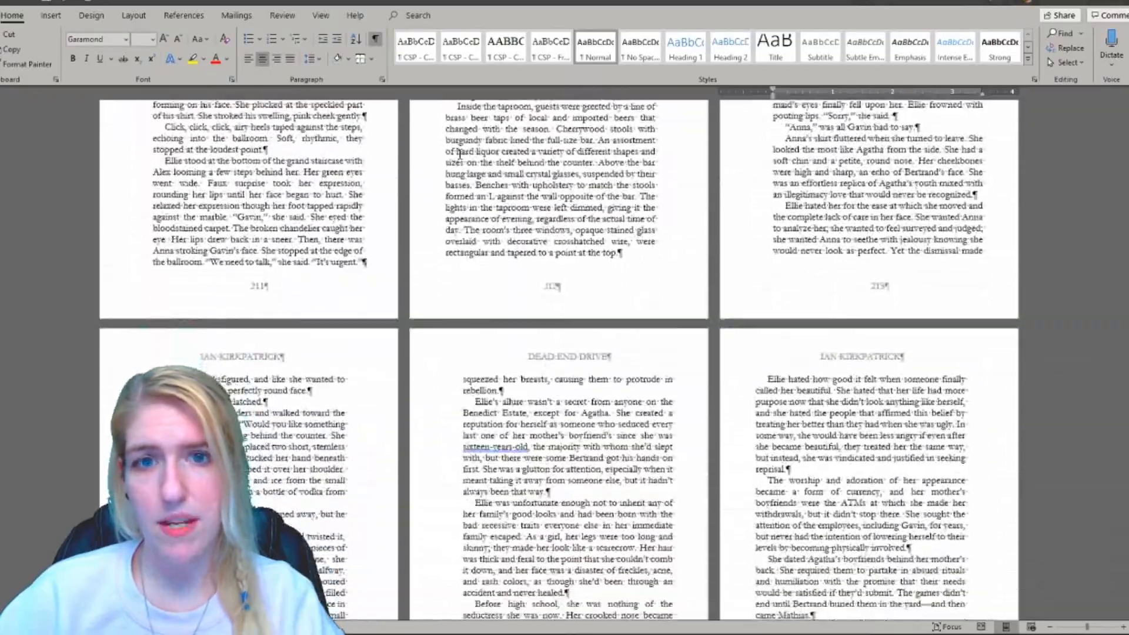
{"action": "scroll", "coordinate": [558, 353], "scroll_direction": "up", "scroll_amount": 4}
{"action": "scroll", "coordinate": [574, 292], "scroll_direction": "down", "scroll_amount": 15}
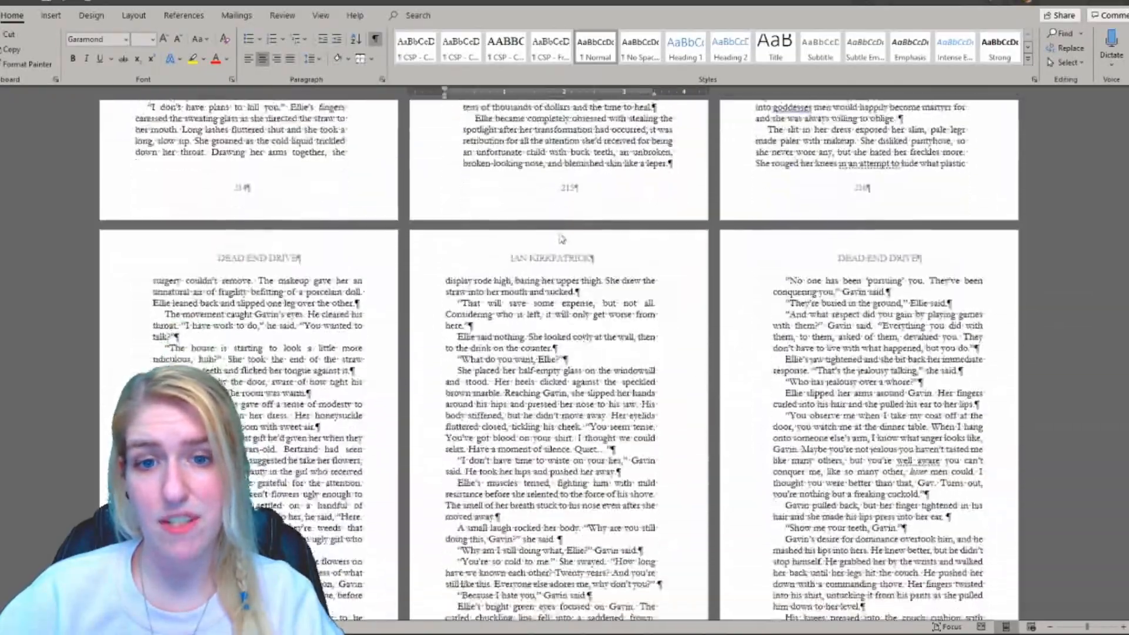
{"action": "scroll", "coordinate": [413, 212], "scroll_direction": "up", "scroll_amount": 10}
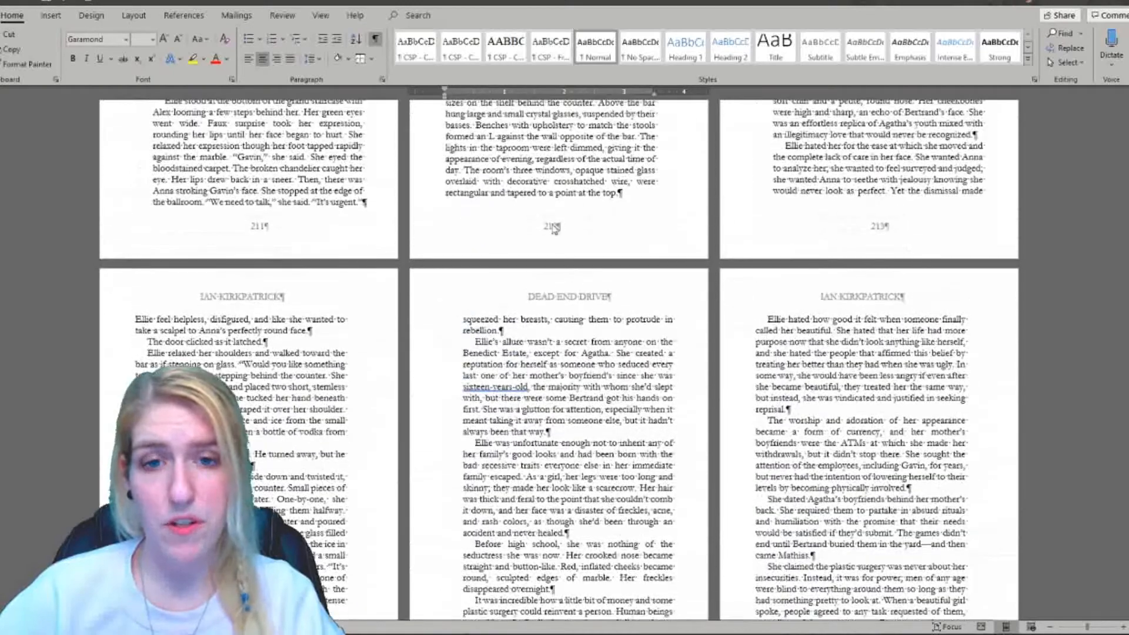
{"action": "scroll", "coordinate": [447, 300], "scroll_direction": "up", "scroll_amount": 2}
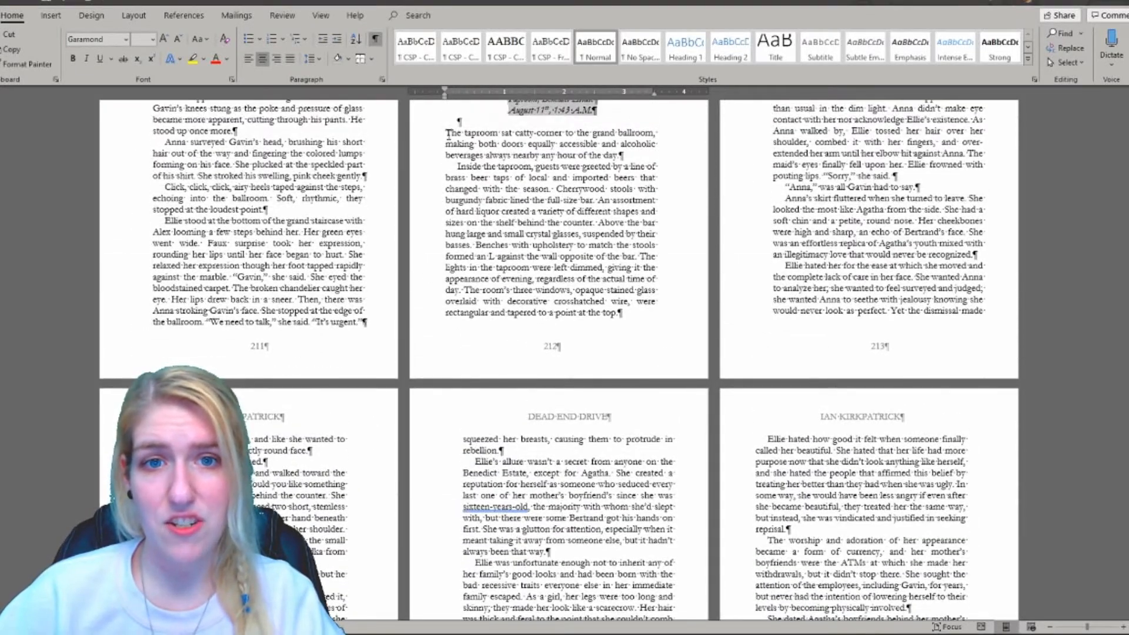
{"action": "scroll", "coordinate": [487, 137], "scroll_direction": "up", "scroll_amount": 2}
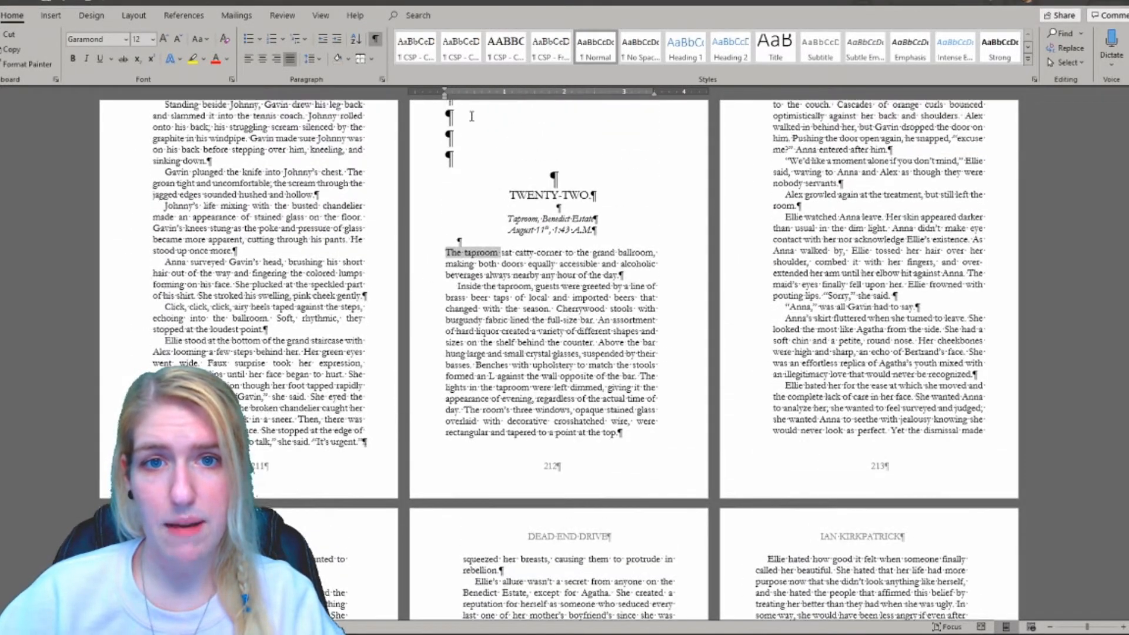
Step: Select from the start of 'Inside the taproom' through the section end on page 227
{"action": "left_click", "coordinate": [461, 283]}
{"action": "scroll", "coordinate": [460, 282], "scroll_direction": "down", "scroll_amount": 2}
{"action": "scroll", "coordinate": [460, 282], "scroll_direction": "up", "scroll_amount": 3}
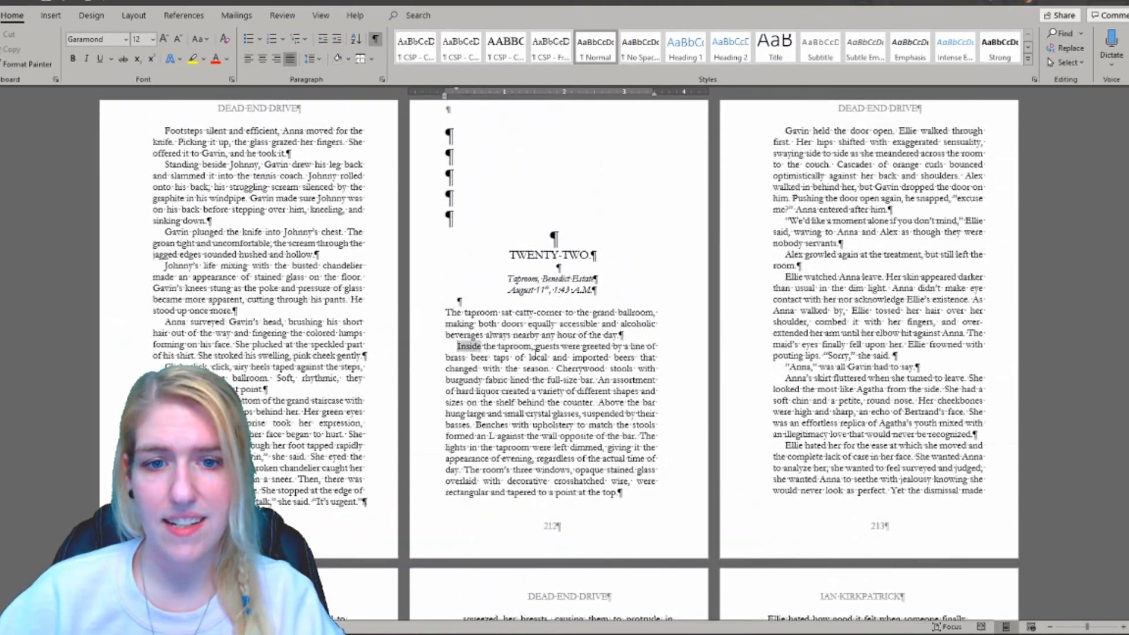
{"action": "scroll", "coordinate": [503, 349], "scroll_direction": "down", "scroll_amount": 20}
{"action": "scroll", "coordinate": [558, 353], "scroll_direction": "down", "scroll_amount": 8}
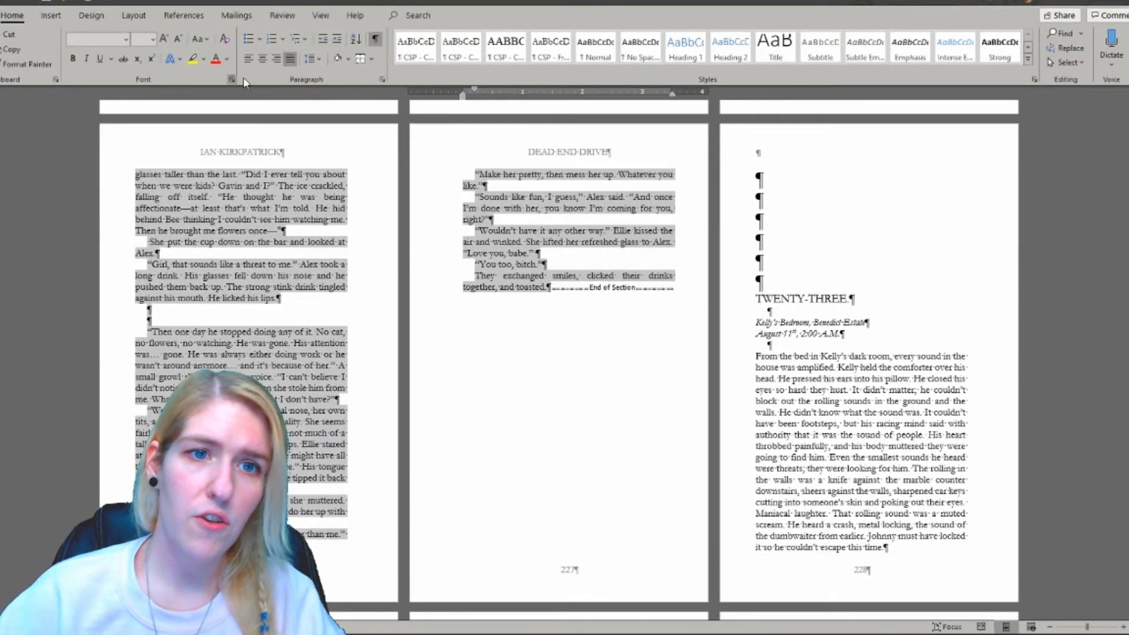
Step: Set a First line special indent of 0.2" in Paragraph's Indents and Spacing
{"action": "left_click", "coordinate": [383, 78]}
{"action": "left_click", "coordinate": [472, 161]}
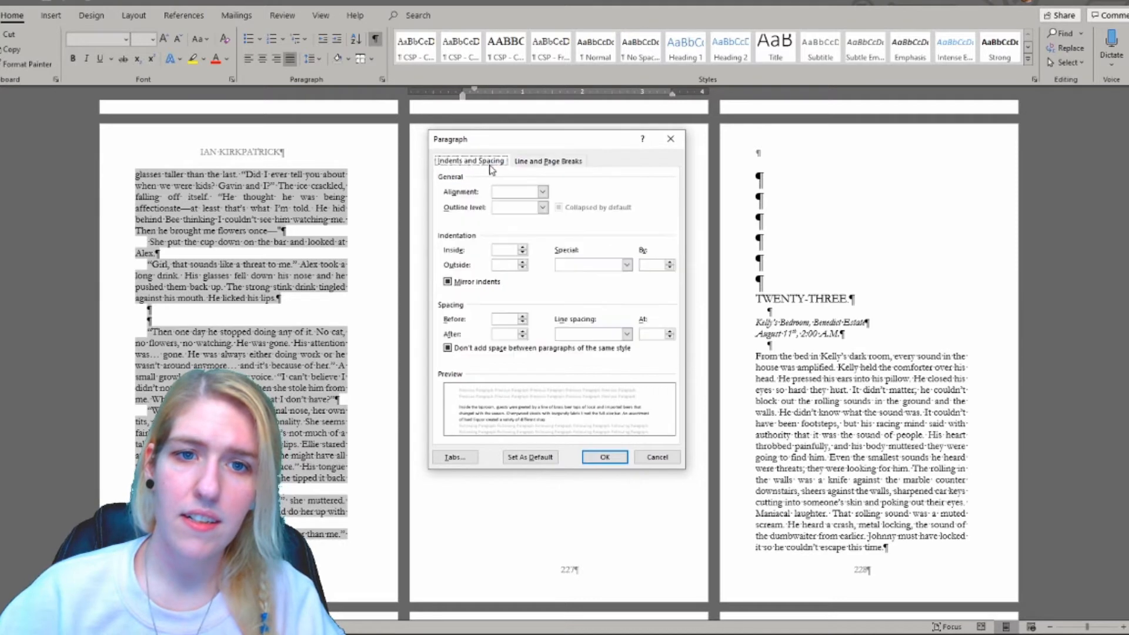
{"action": "left_click", "coordinate": [593, 267]}
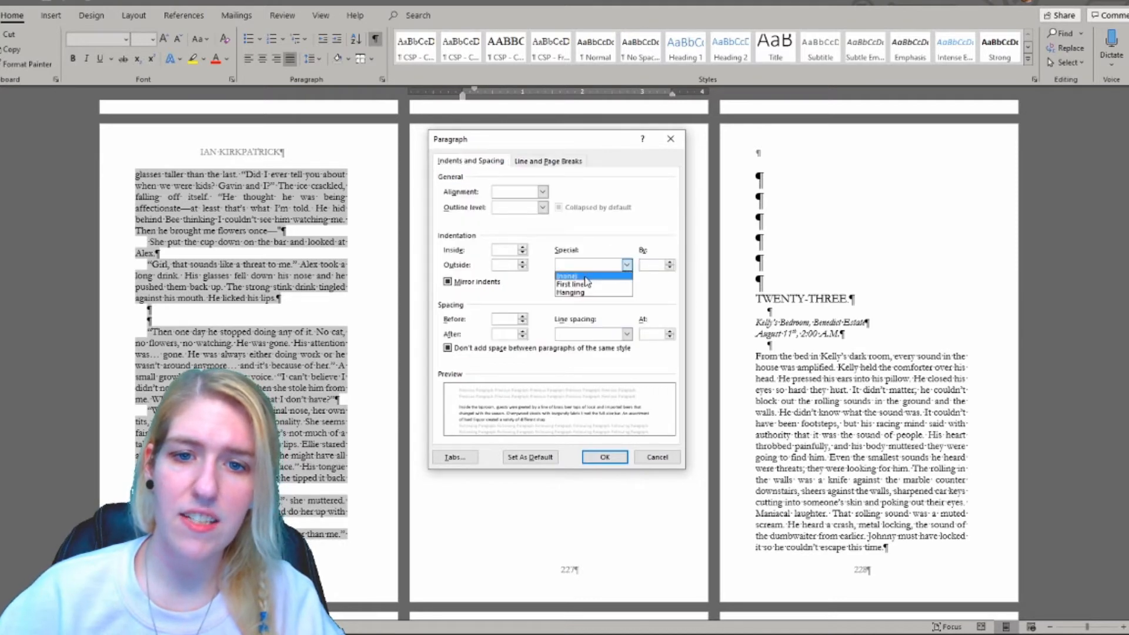
{"action": "left_click", "coordinate": [616, 282]}
{"action": "double_click", "coordinate": [664, 265]}
{"action": "type", "text": "0.2"}
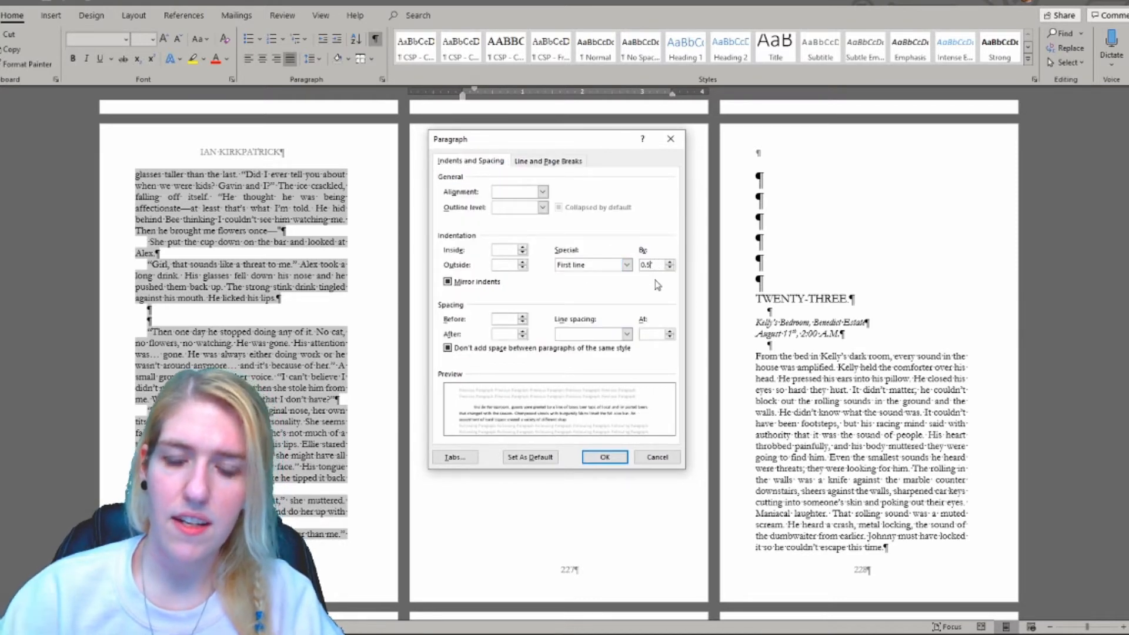
{"action": "left_click", "coordinate": [605, 457]}
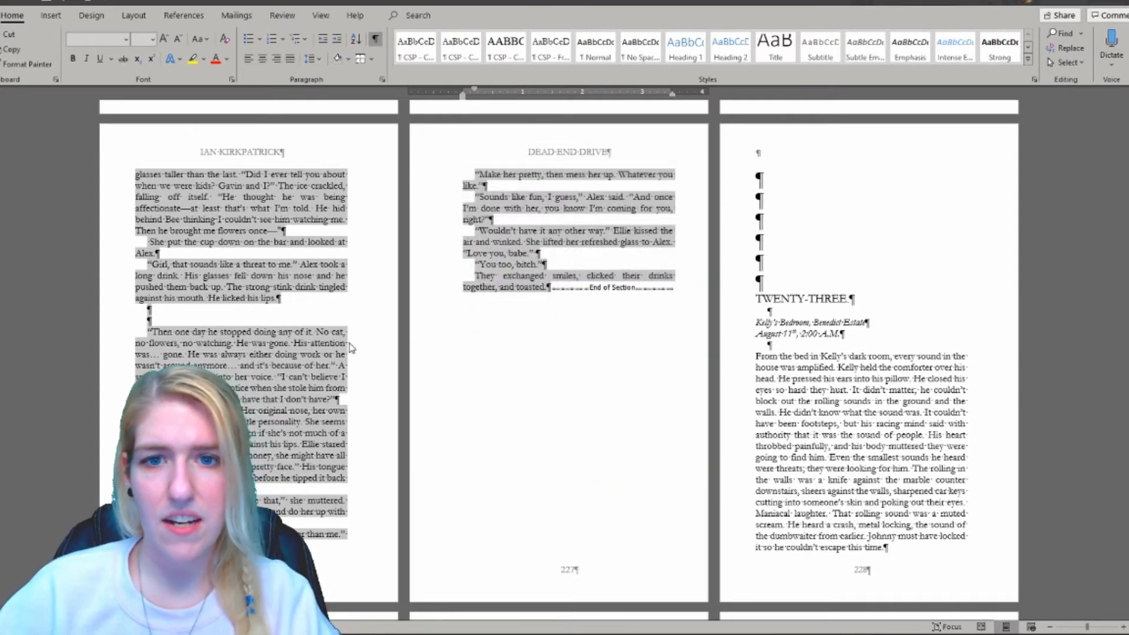
Step: Centre the chapter TWENTY-THREE heading and its location lines
{"action": "left_click_drag", "start_coordinate": [755, 321], "coordinate": [847, 334]}
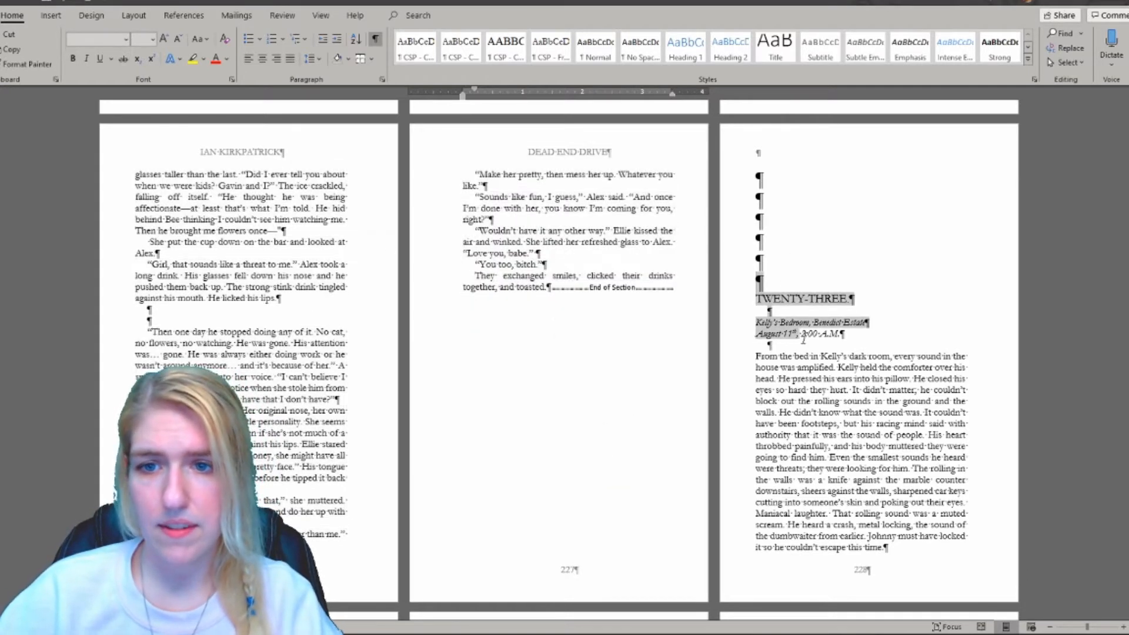
{"action": "key", "text": "ctrl+e"}
{"action": "scroll", "coordinate": [572, 306], "scroll_direction": "down", "scroll_amount": 15}
{"action": "scroll", "coordinate": [572, 307], "scroll_direction": "down", "scroll_amount": 20}
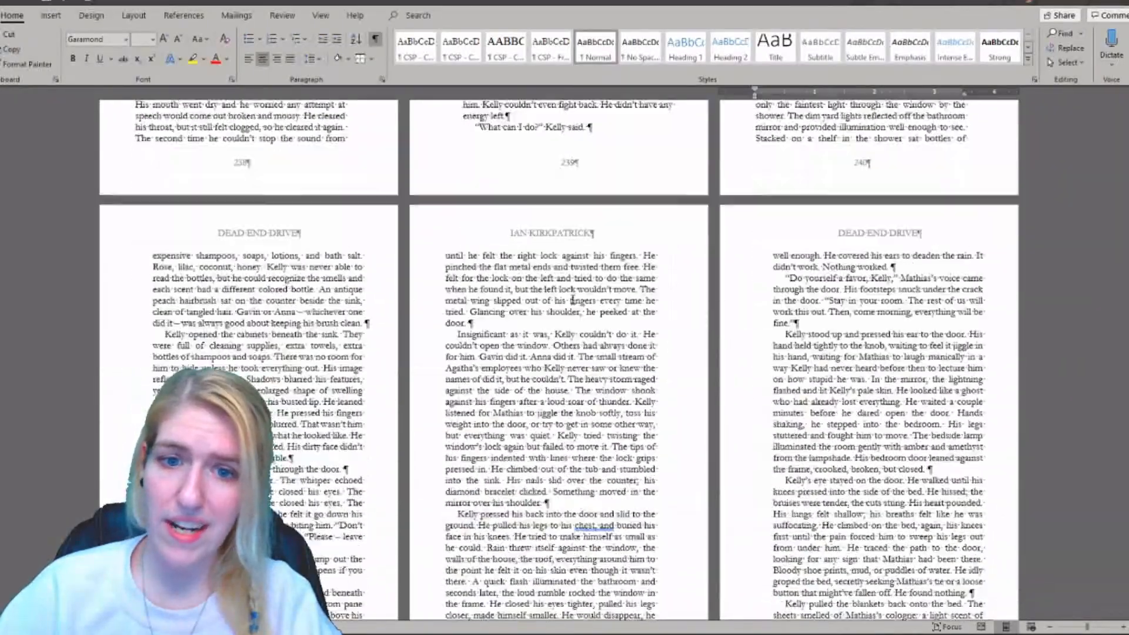
{"action": "scroll", "coordinate": [572, 300], "scroll_direction": "down", "scroll_amount": 15}
Step: Select the TWENTY-FOUR chapter heading lines, then put the insertion point in page 255's text
{"action": "left_click_drag", "start_coordinate": [579, 291], "coordinate": [561, 335]}
{"action": "scroll", "coordinate": [541, 292], "scroll_direction": "down", "scroll_amount": 10}
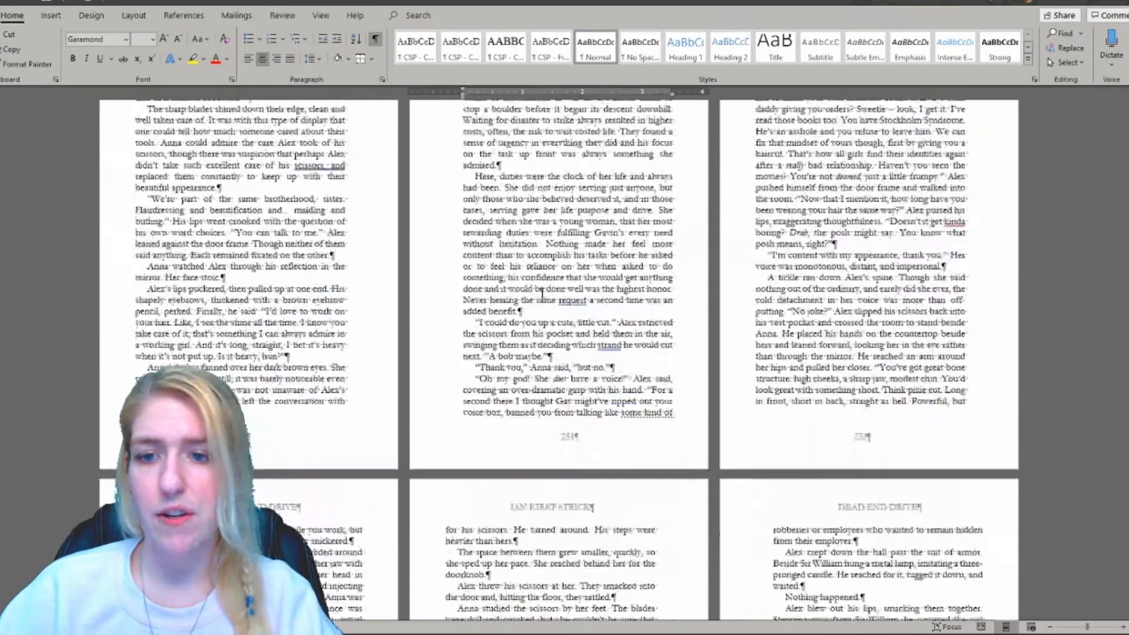
{"action": "scroll", "coordinate": [541, 292], "scroll_direction": "down", "scroll_amount": 6}
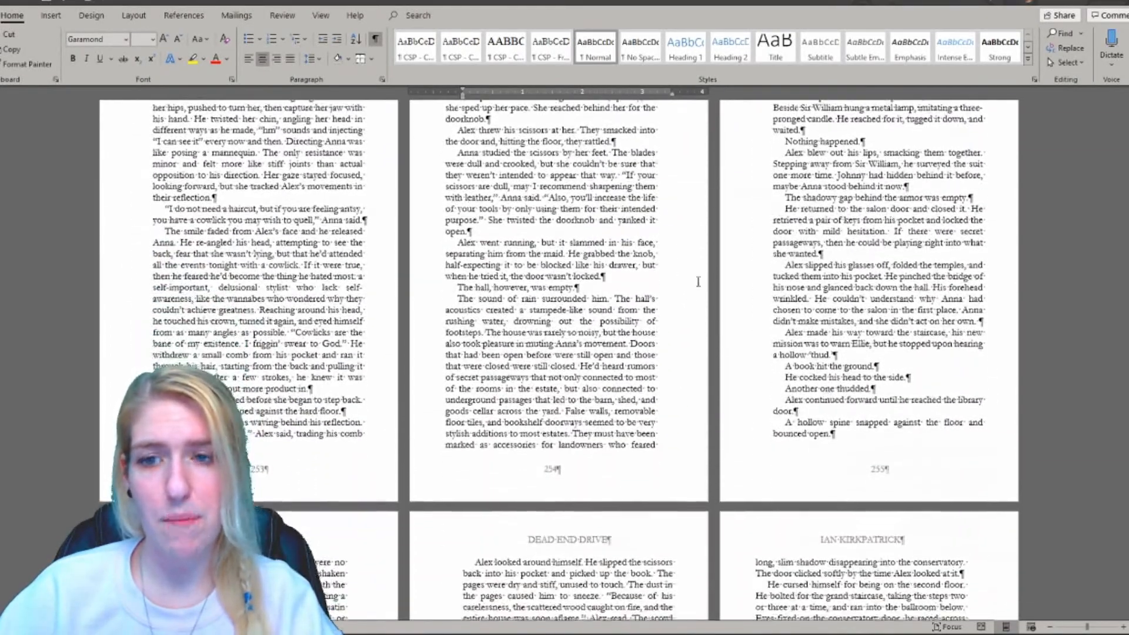
{"action": "left_click", "coordinate": [831, 283]}
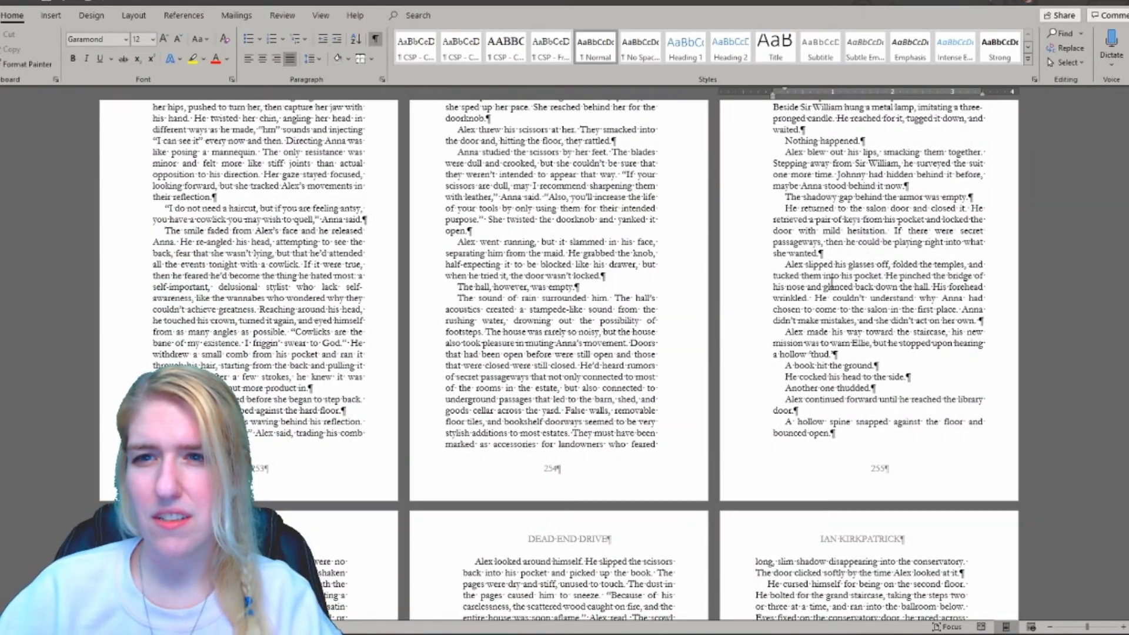
{"action": "scroll", "coordinate": [680, 298], "scroll_direction": "down", "scroll_amount": 5}
{"action": "scroll", "coordinate": [822, 156], "scroll_direction": "up", "scroll_amount": 6}
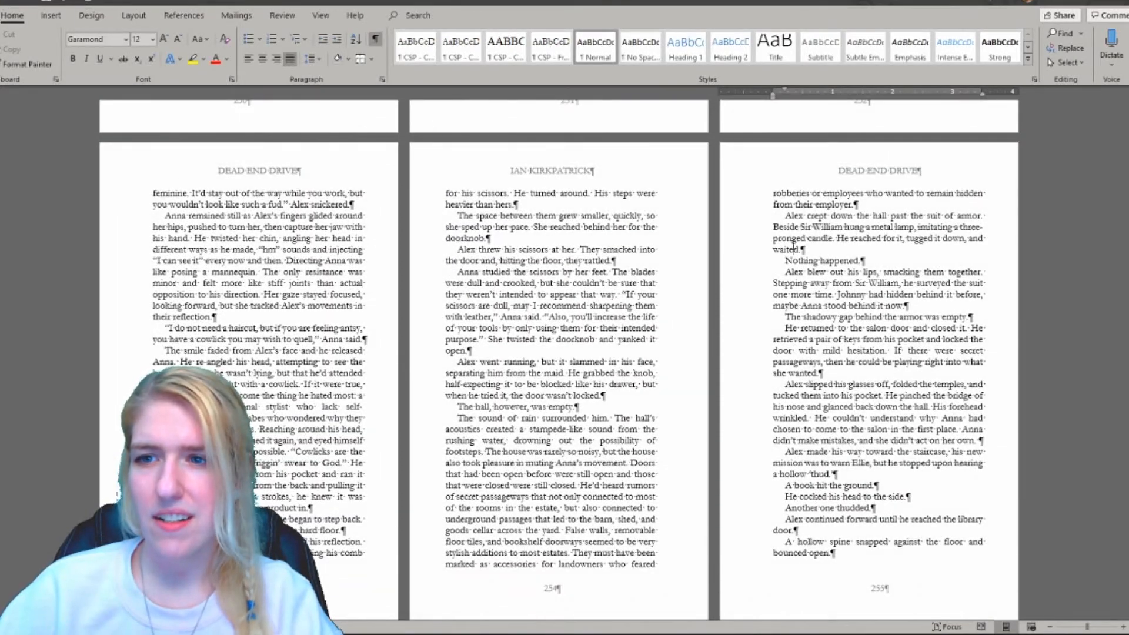
Step: Check the Layout hyphenation options, leaving them unchanged
{"action": "left_click", "coordinate": [91, 16]}
{"action": "left_click", "coordinate": [134, 17]}
{"action": "left_click", "coordinate": [183, 17]}
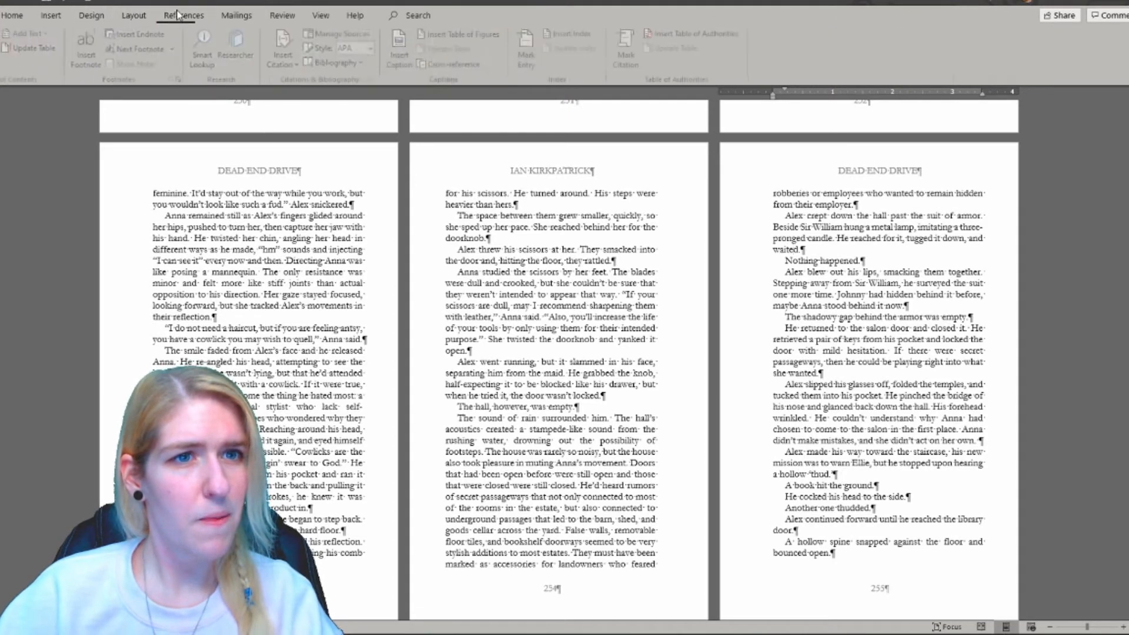
{"action": "left_click", "coordinate": [66, 18]}
{"action": "left_click", "coordinate": [91, 16]}
{"action": "left_click", "coordinate": [134, 16]}
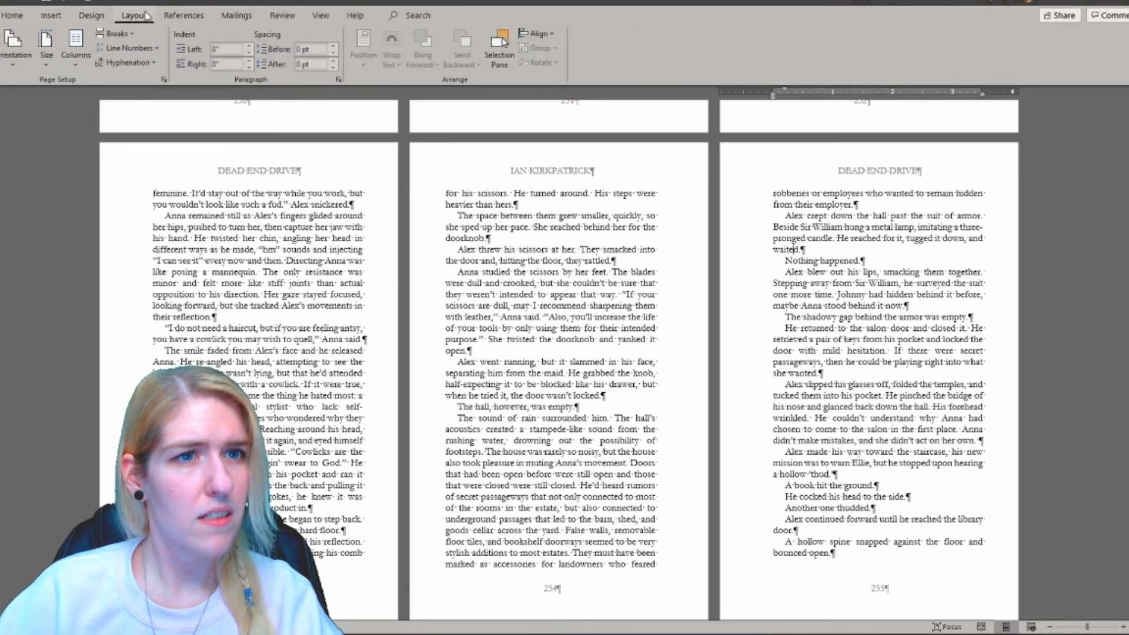
{"action": "left_click", "coordinate": [125, 63]}
{"action": "left_click", "coordinate": [125, 63]}
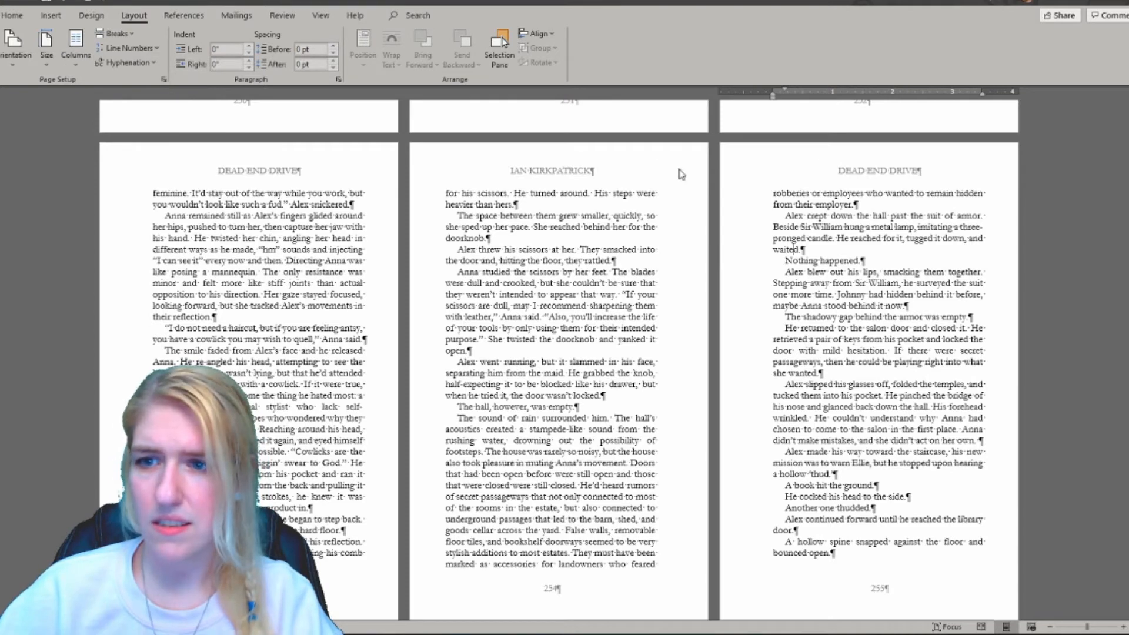
Step: Preview how the later pages will print, then return and select page 255's text
{"action": "left_click_drag", "start_coordinate": [902, 210], "coordinate": [967, 419]}
{"action": "left_click", "coordinate": [801, 249]}
{"action": "key", "text": "ctrl+p"}
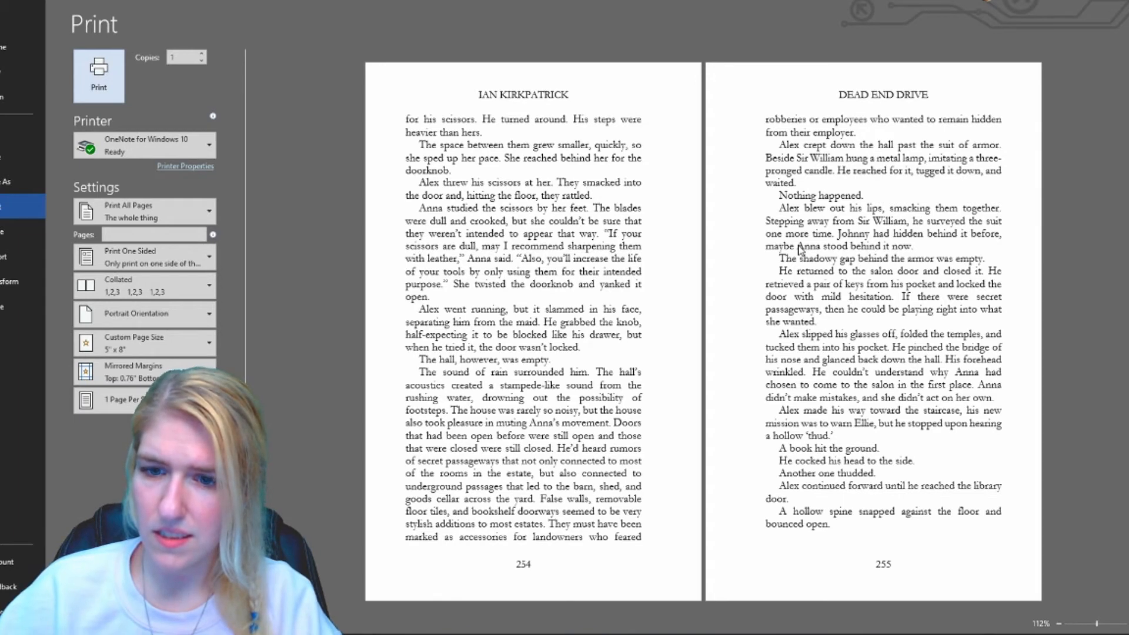
{"action": "key", "text": "Escape"}
{"action": "left_click_drag", "start_coordinate": [768, 191], "coordinate": [850, 564]}
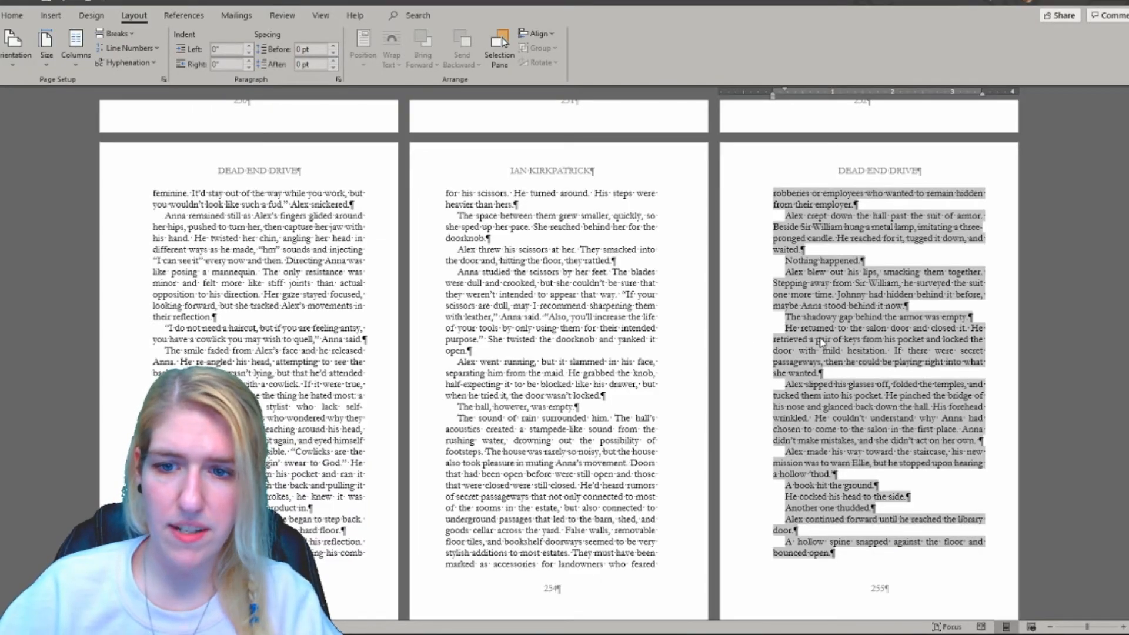
Step: Centre the chapter TWENTY-SIX heading lines
{"action": "scroll", "coordinate": [823, 323], "scroll_direction": "down", "scroll_amount": 5}
{"action": "scroll", "coordinate": [792, 303], "scroll_direction": "down", "scroll_amount": 20}
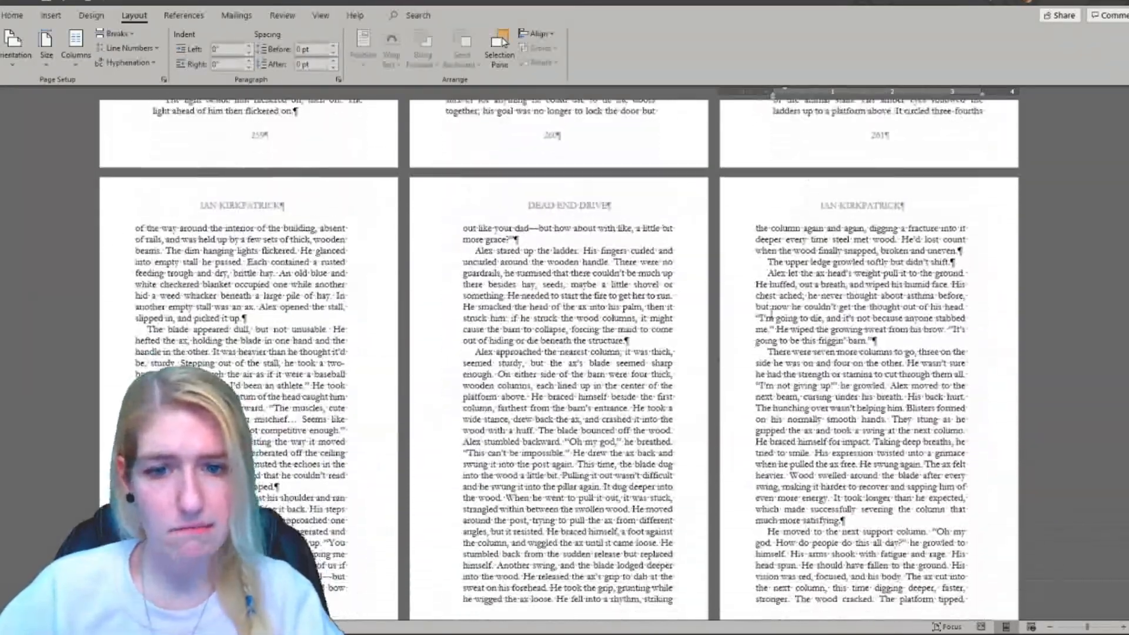
{"action": "scroll", "coordinate": [794, 294], "scroll_direction": "down", "scroll_amount": 10}
{"action": "left_click_drag", "start_coordinate": [774, 230], "coordinate": [799, 271]}
{"action": "scroll", "coordinate": [798, 271], "scroll_direction": "down", "scroll_amount": 20}
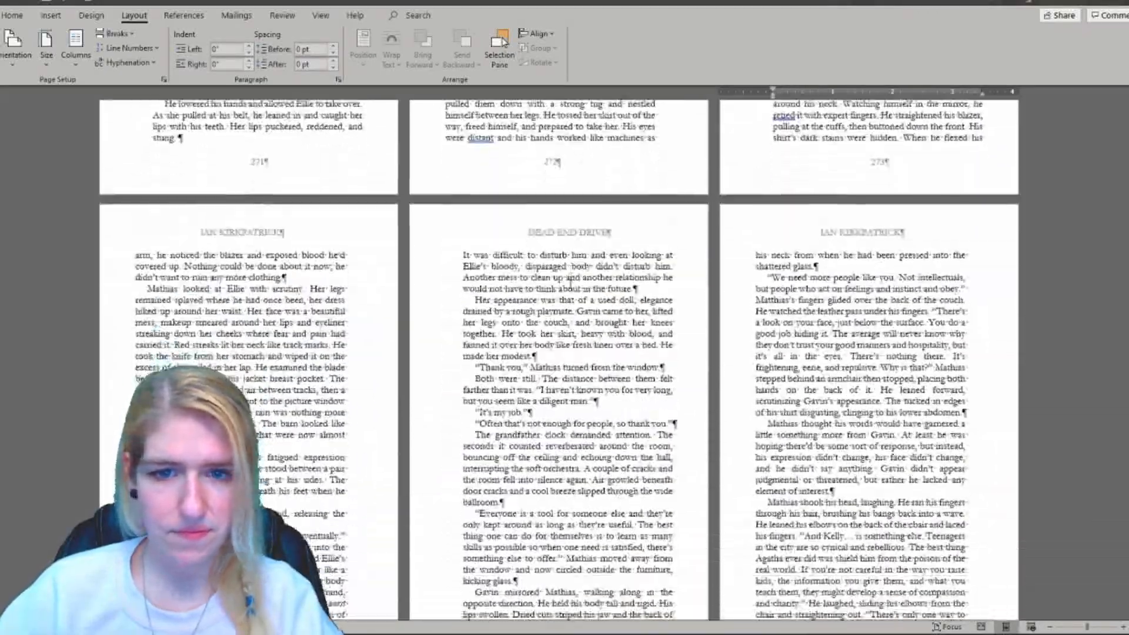
{"action": "scroll", "coordinate": [667, 266], "scroll_direction": "down", "scroll_amount": 20}
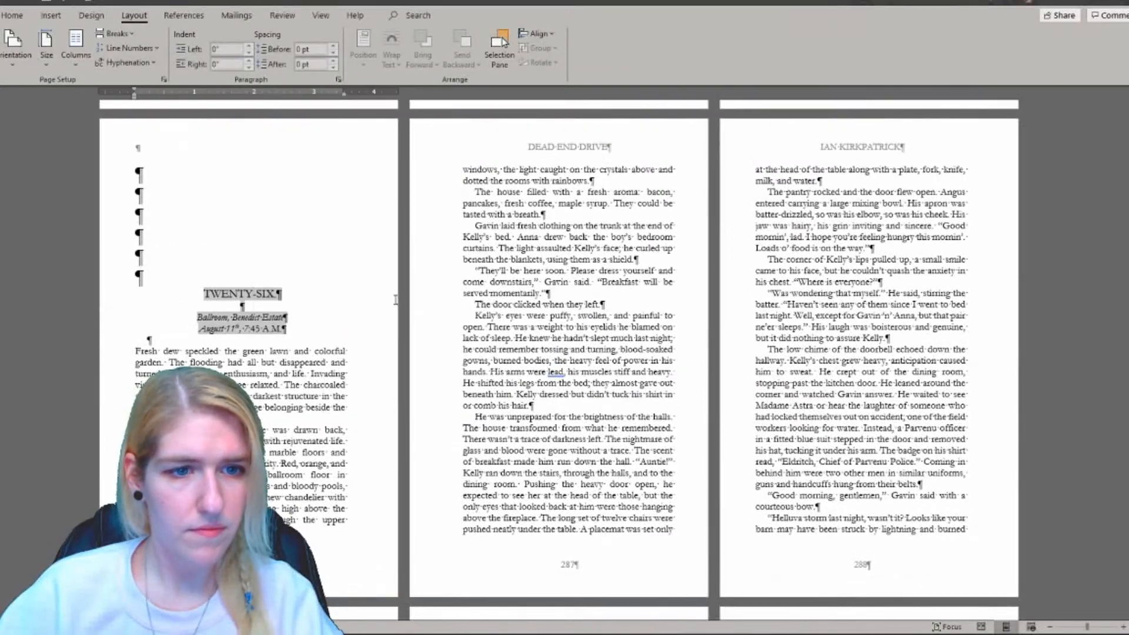
{"action": "scroll", "coordinate": [461, 290], "scroll_direction": "down", "scroll_amount": 20}
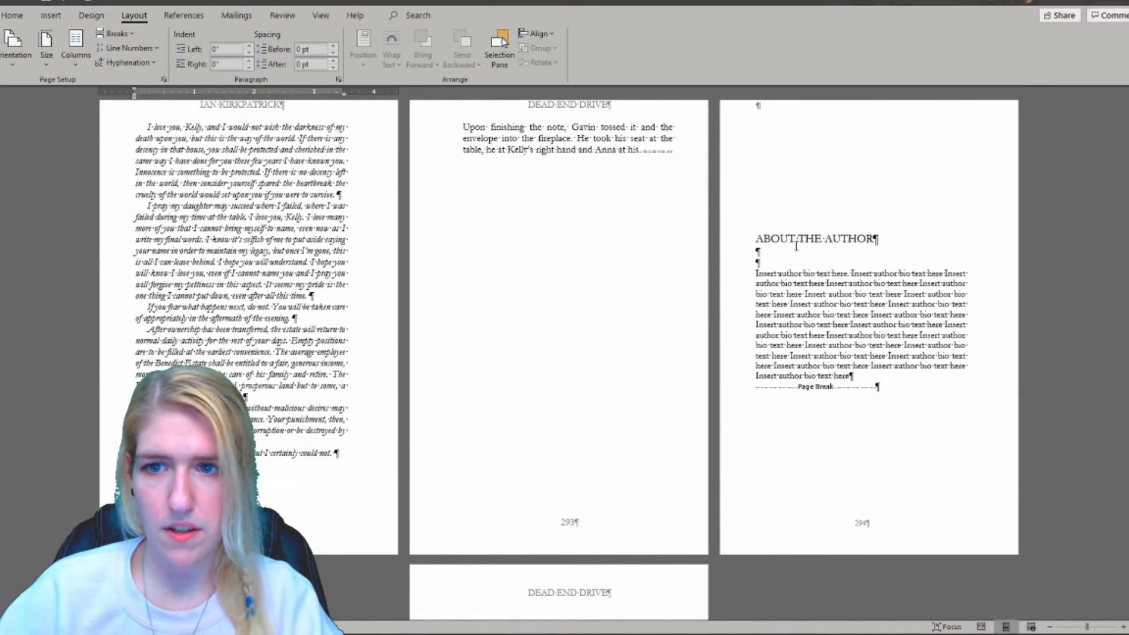
{"action": "scroll", "coordinate": [796, 246], "scroll_direction": "up", "scroll_amount": 20}
{"action": "left_click_drag", "start_coordinate": [137, 106], "coordinate": [222, 117]}
{"action": "key", "text": "ctrl+e"}
Step: Centre the ABOUT THE AUTHOR heading, then go back to the CONTENTS page at the front
{"action": "scroll", "coordinate": [825, 243], "scroll_direction": "down", "scroll_amount": 20}
{"action": "scroll", "coordinate": [826, 242], "scroll_direction": "up", "scroll_amount": 10}
{"action": "left_click", "coordinate": [793, 328]}
{"action": "key", "text": "ctrl+e"}
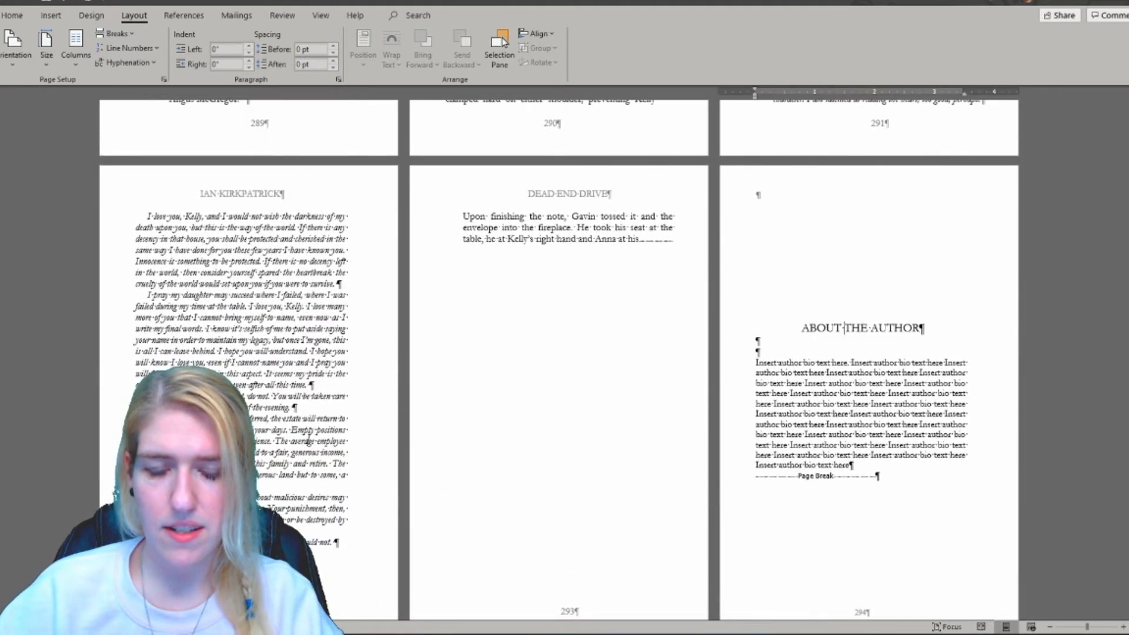
{"action": "scroll", "coordinate": [781, 277], "scroll_direction": "up", "scroll_amount": 1}
{"action": "scroll", "coordinate": [782, 276], "scroll_direction": "down", "scroll_amount": 4}
{"action": "left_click_drag", "start_coordinate": [778, 242], "coordinate": [854, 356]}
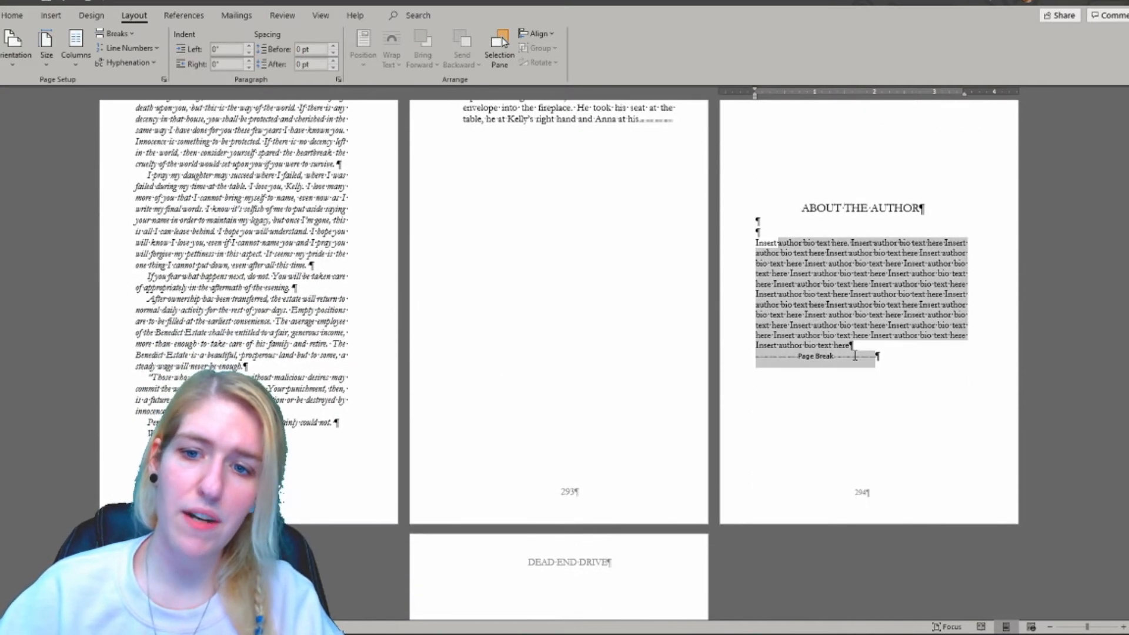
{"action": "left_click", "coordinate": [827, 305]}
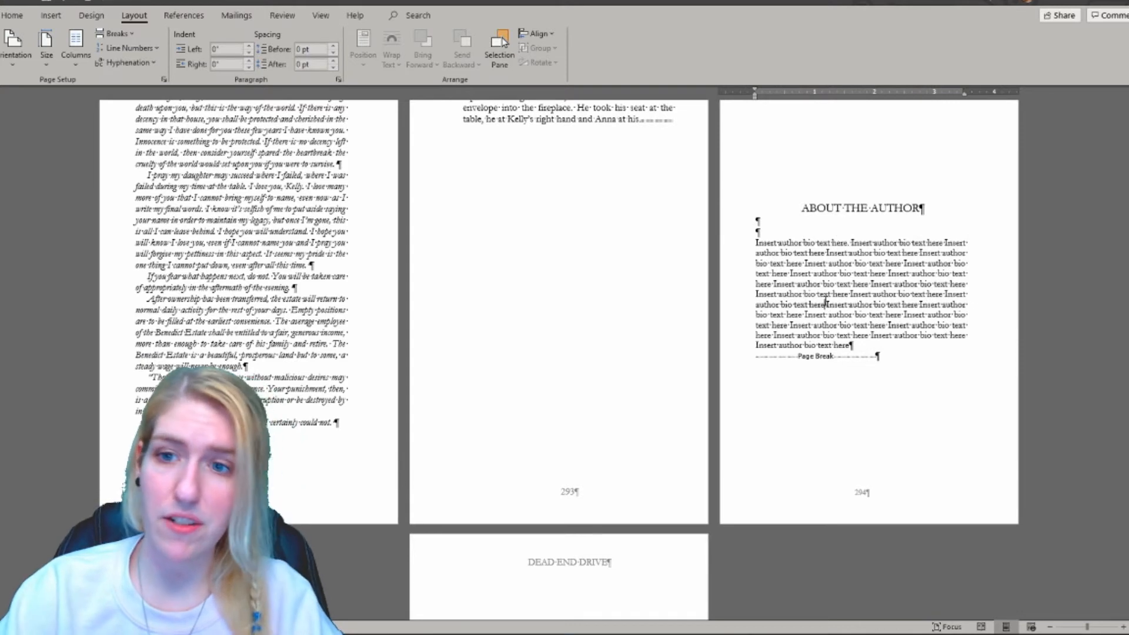
{"action": "key", "text": "ctrl+Home"}
{"action": "scroll", "coordinate": [374, 333], "scroll_direction": "down", "scroll_amount": 12}
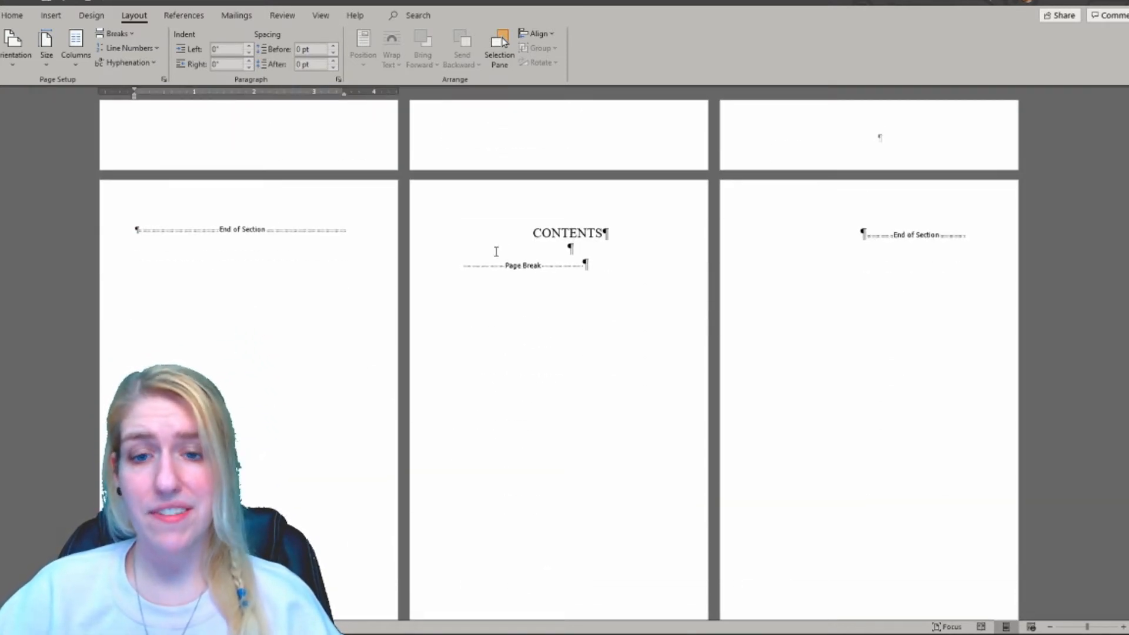
Step: Add an empty line under the CONTENTS heading
{"action": "left_click", "coordinate": [573, 252]}
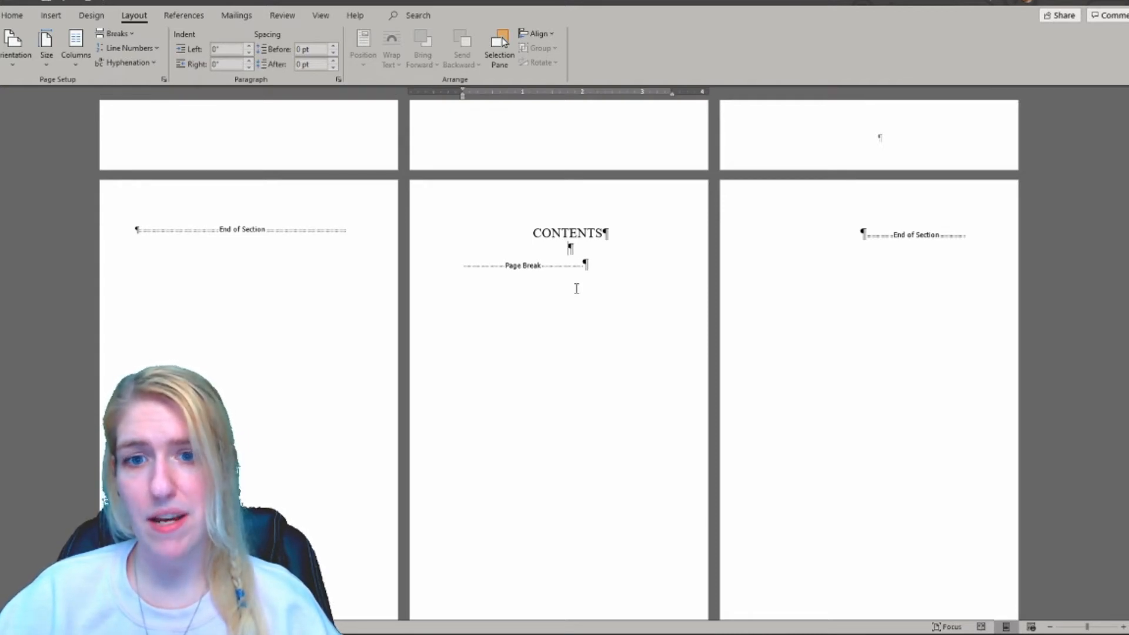
{"action": "key", "text": "Return"}
{"action": "scroll", "coordinate": [576, 288], "scroll_direction": "down", "scroll_amount": 12}
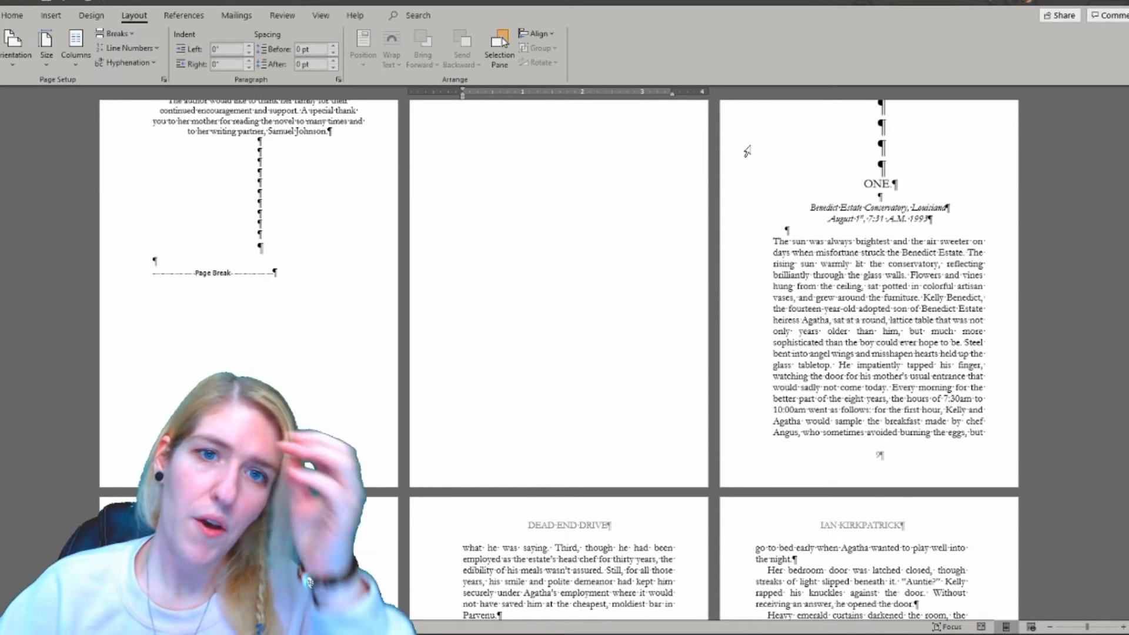
Step: Select chapter ONE's heading and view the existing bookmarks list without changes
{"action": "left_click", "coordinate": [844, 176]}
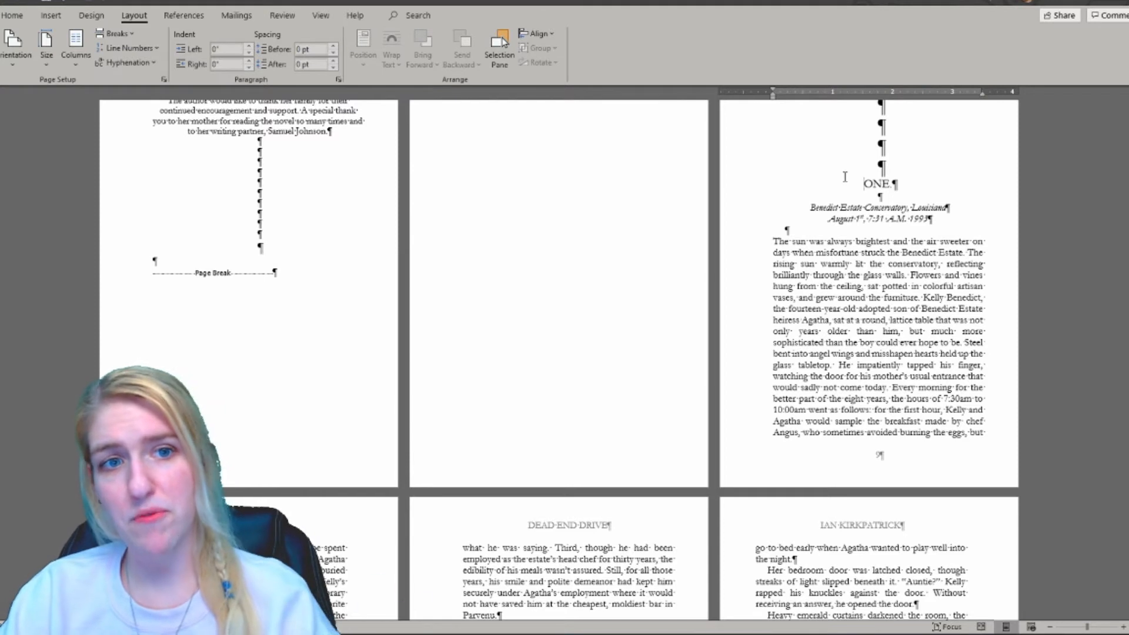
{"action": "key", "text": "shift+Down"}
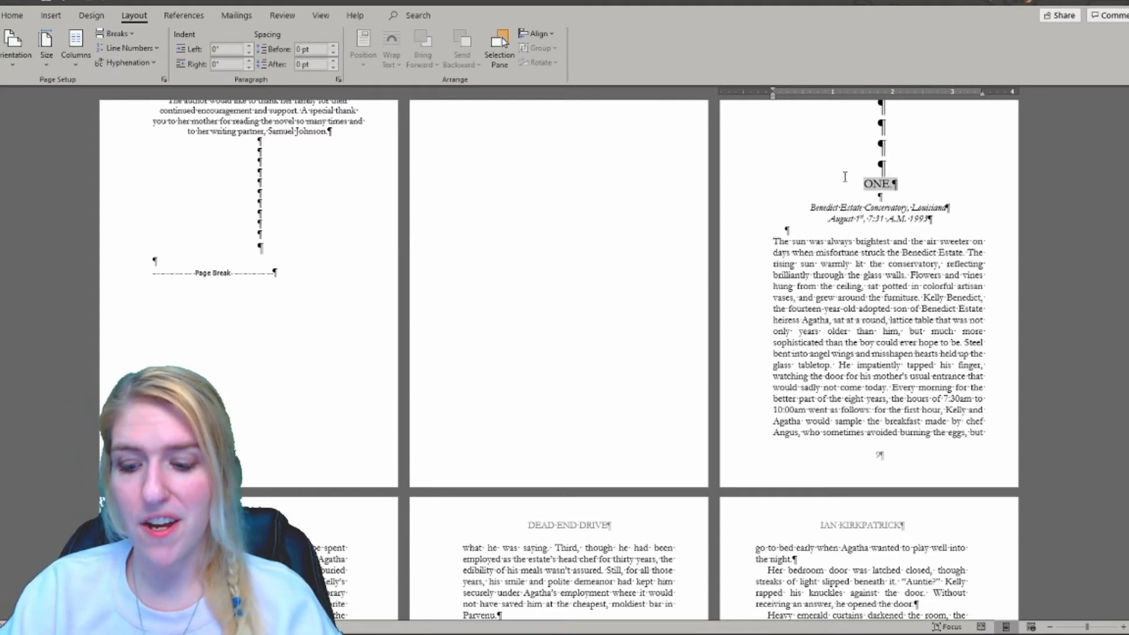
{"action": "left_click", "coordinate": [184, 16]}
{"action": "left_click", "coordinate": [91, 16]}
{"action": "left_click", "coordinate": [61, 17]}
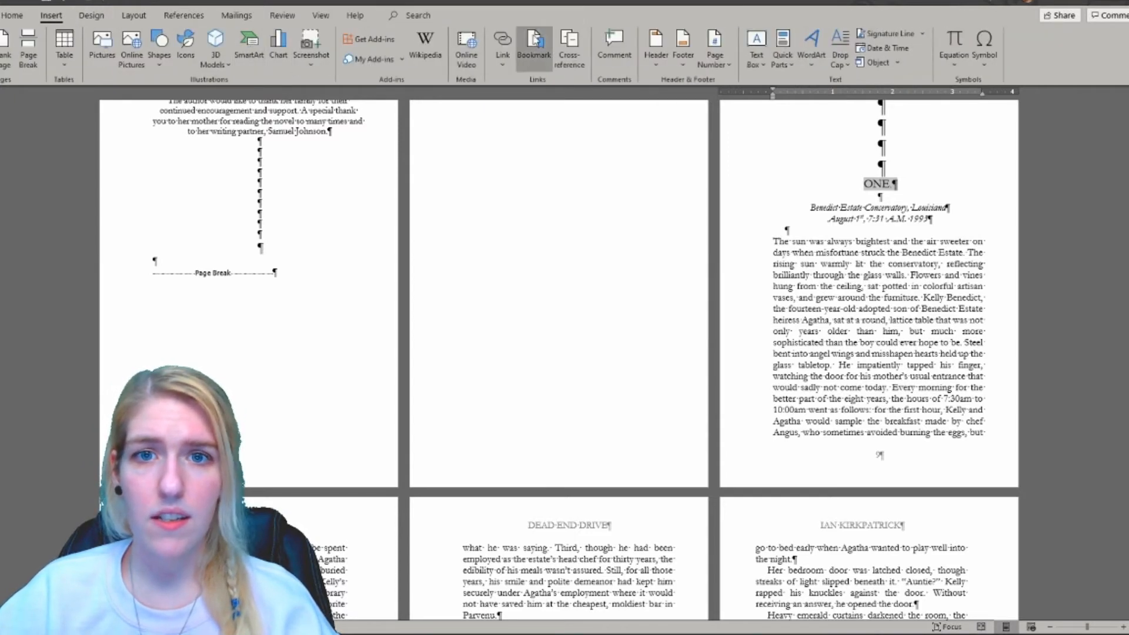
{"action": "left_click", "coordinate": [534, 47]}
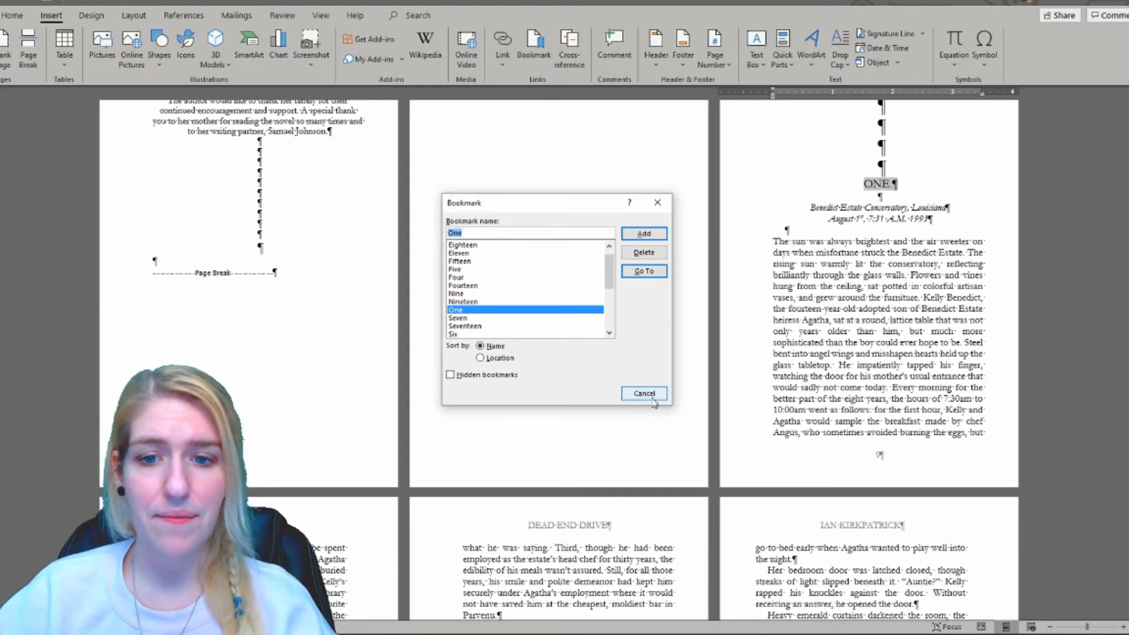
{"action": "left_click", "coordinate": [645, 393]}
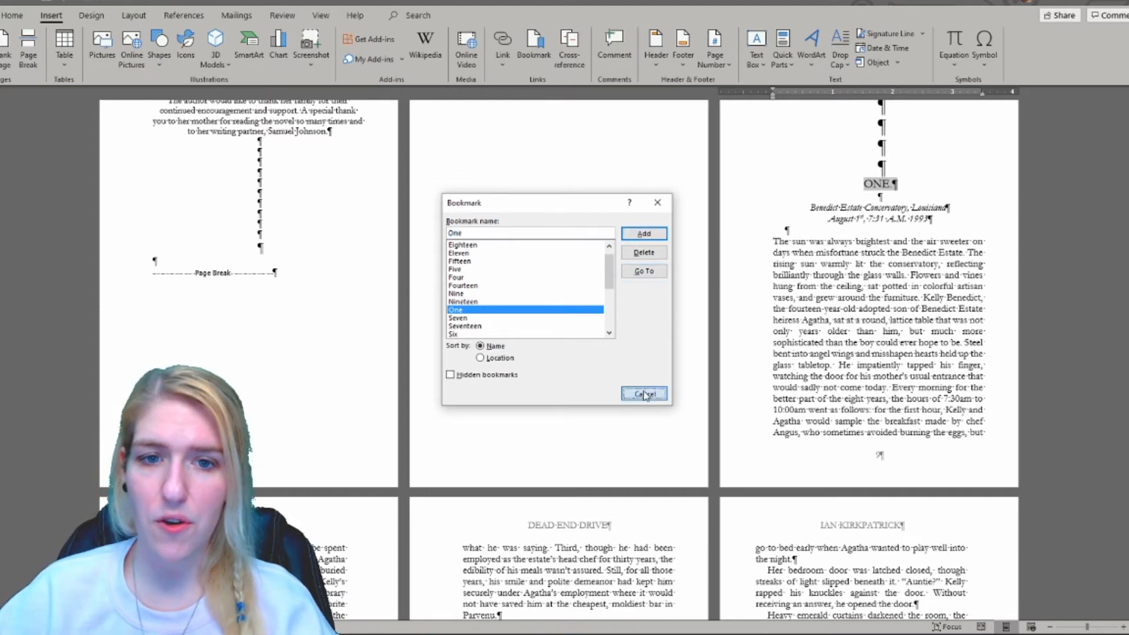
Step: Bookmark the ABOUT THE AUTHOR heading at the manuscript's end as AboutTheAuthor
{"action": "key", "text": "ctrl+End"}
{"action": "scroll", "coordinate": [640, 320], "scroll_direction": "up", "scroll_amount": 10}
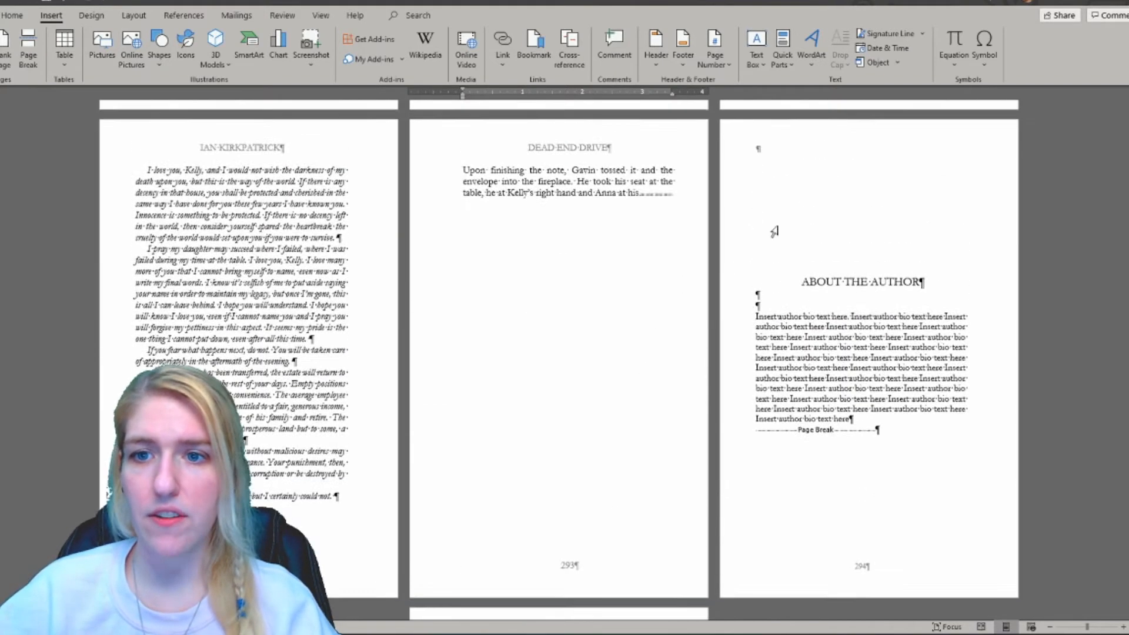
{"action": "left_click_drag", "start_coordinate": [771, 286], "coordinate": [903, 287]}
{"action": "left_click", "coordinate": [536, 47]}
{"action": "type", "text": "Ab"}
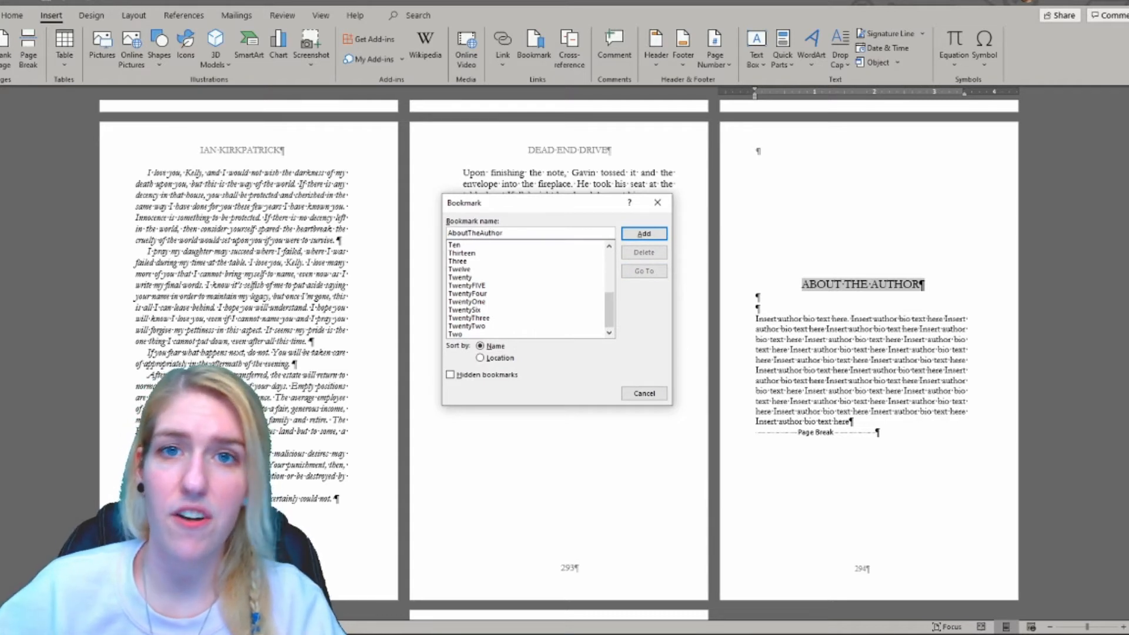
{"action": "type", "text": "outTheAuthor"}
{"action": "left_click", "coordinate": [644, 234]}
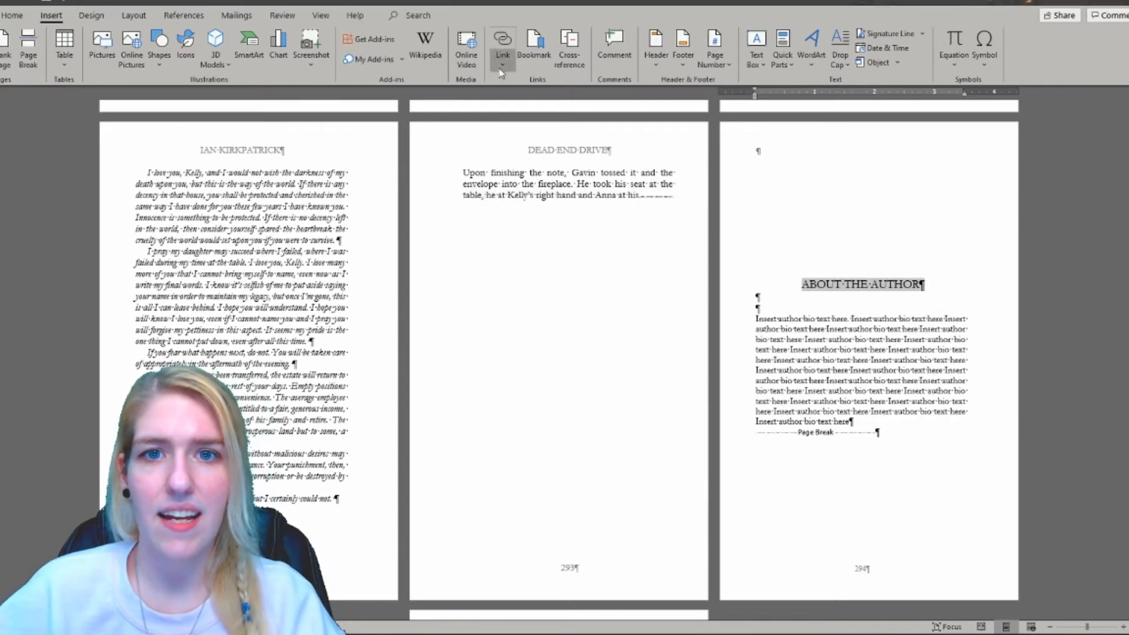
Step: Test the bookmarks by going to the Eight chapter heading, then back to the start
{"action": "left_click", "coordinate": [534, 47]}
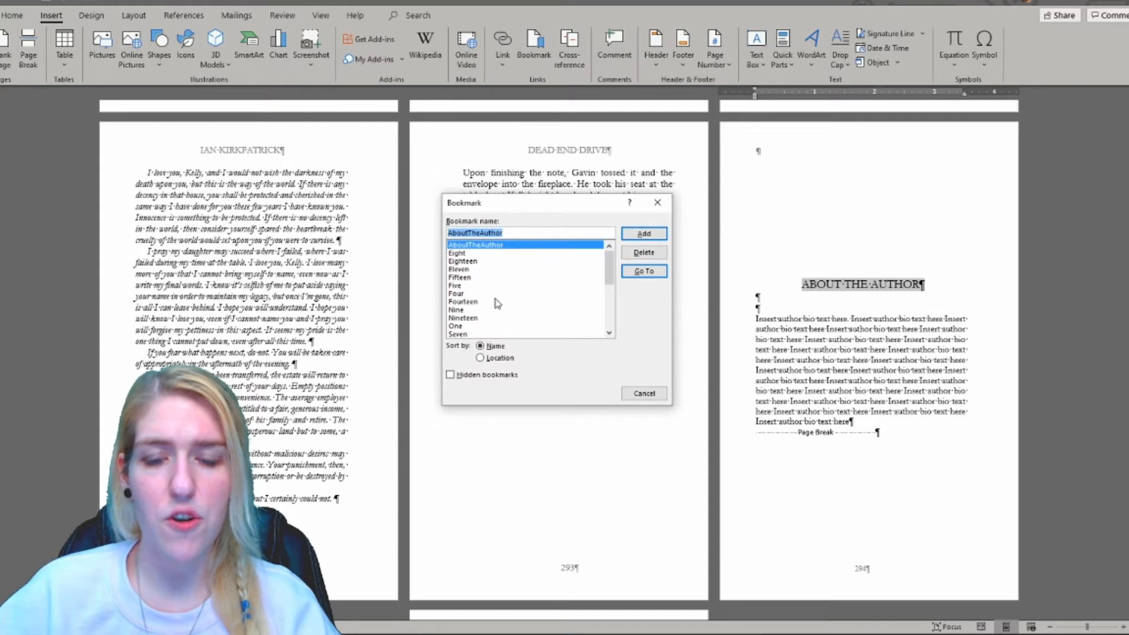
{"action": "left_click", "coordinate": [470, 254]}
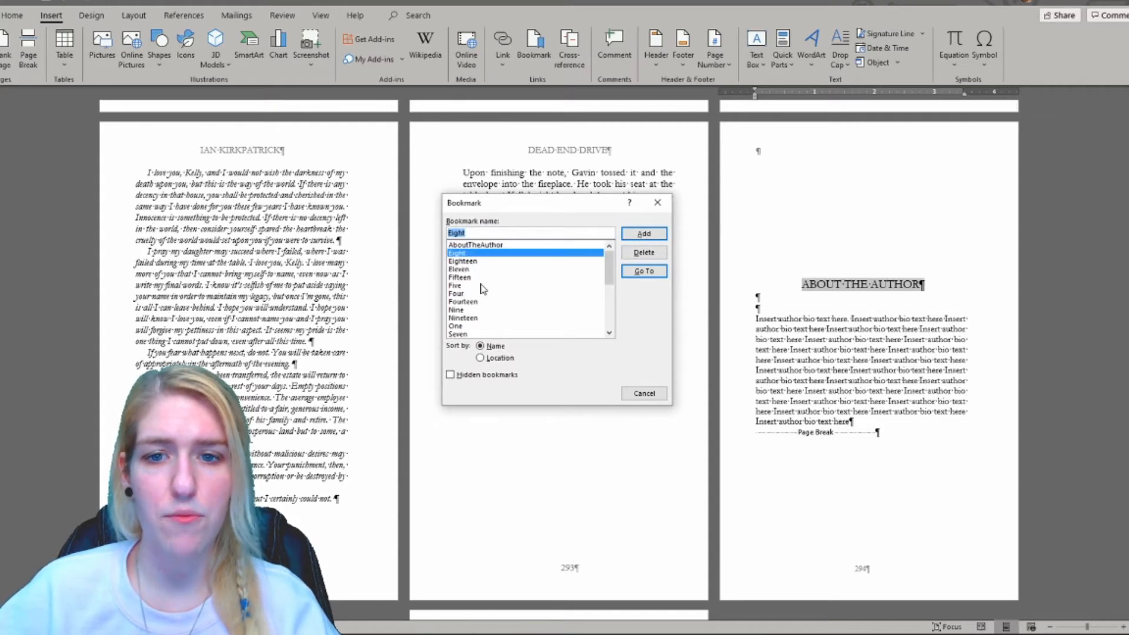
{"action": "left_click", "coordinate": [626, 272]}
{"action": "key", "text": "Escape"}
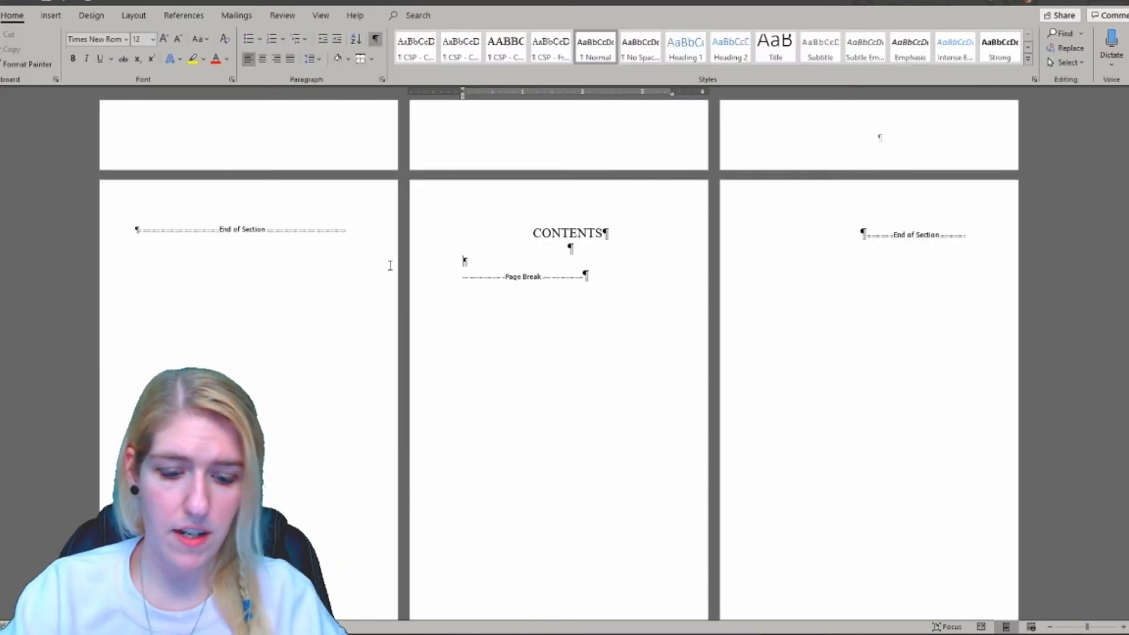
Step: Insert a two-column, one-row table under CONTENTS and widen its first column
{"action": "type", "text": "ONE"}
{"action": "key", "text": "BackSpace"}
{"action": "key", "text": "BackSpace"}
{"action": "key", "text": "BackSpace"}
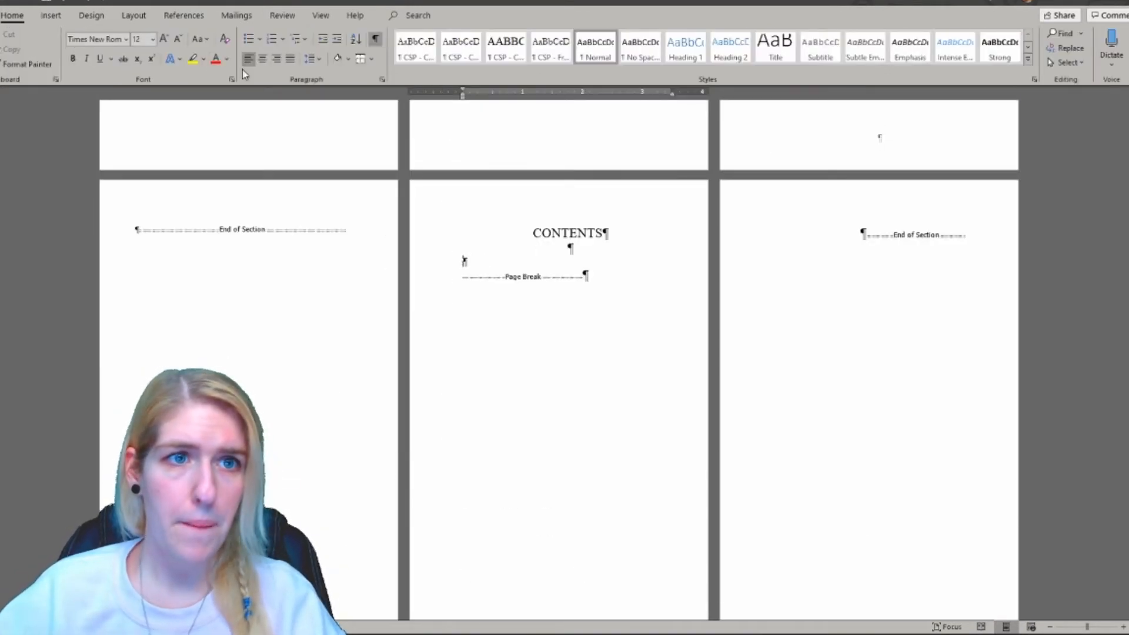
{"action": "left_click", "coordinate": [51, 16]}
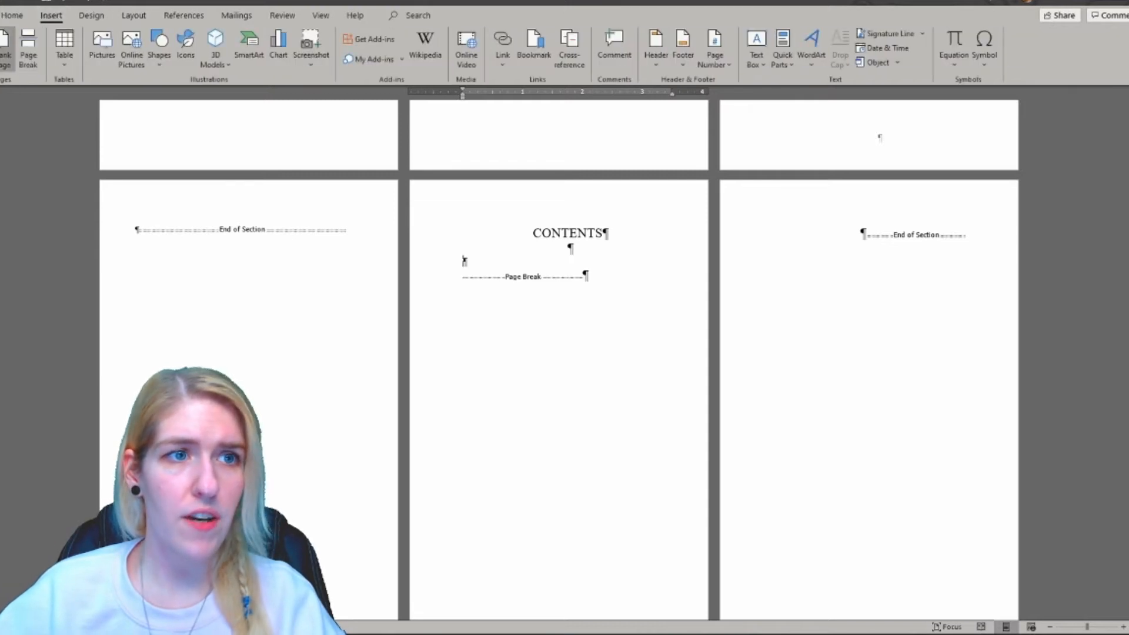
{"action": "left_click", "coordinate": [64, 47]}
{"action": "left_click", "coordinate": [76, 100]}
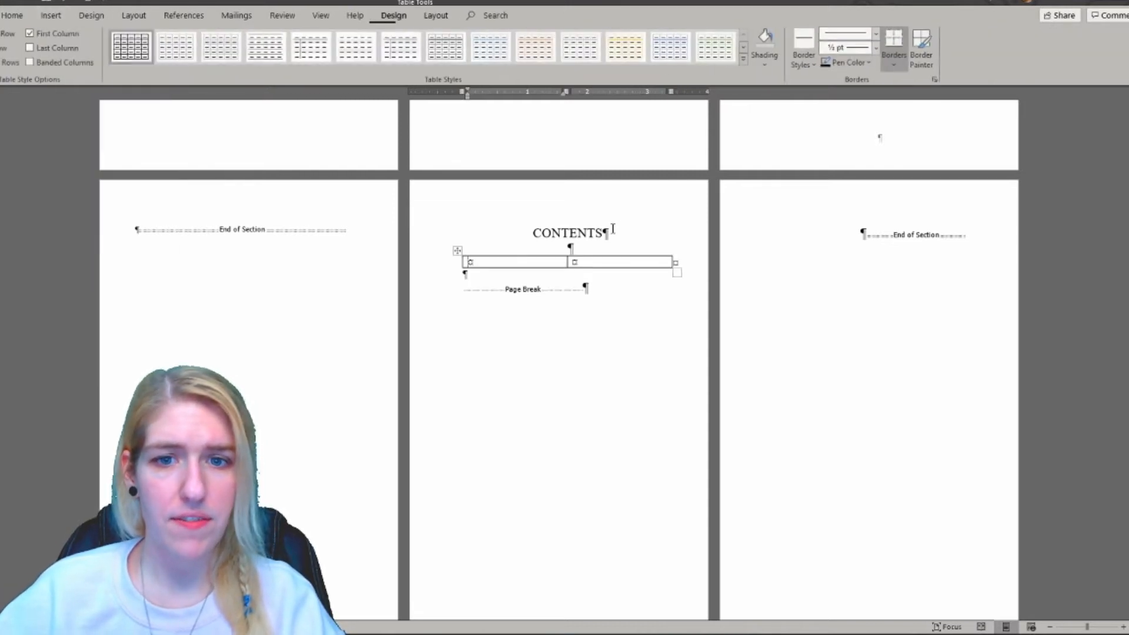
{"action": "left_click_drag", "start_coordinate": [566, 261], "coordinate": [593, 261]}
{"action": "key", "text": "Tab"}
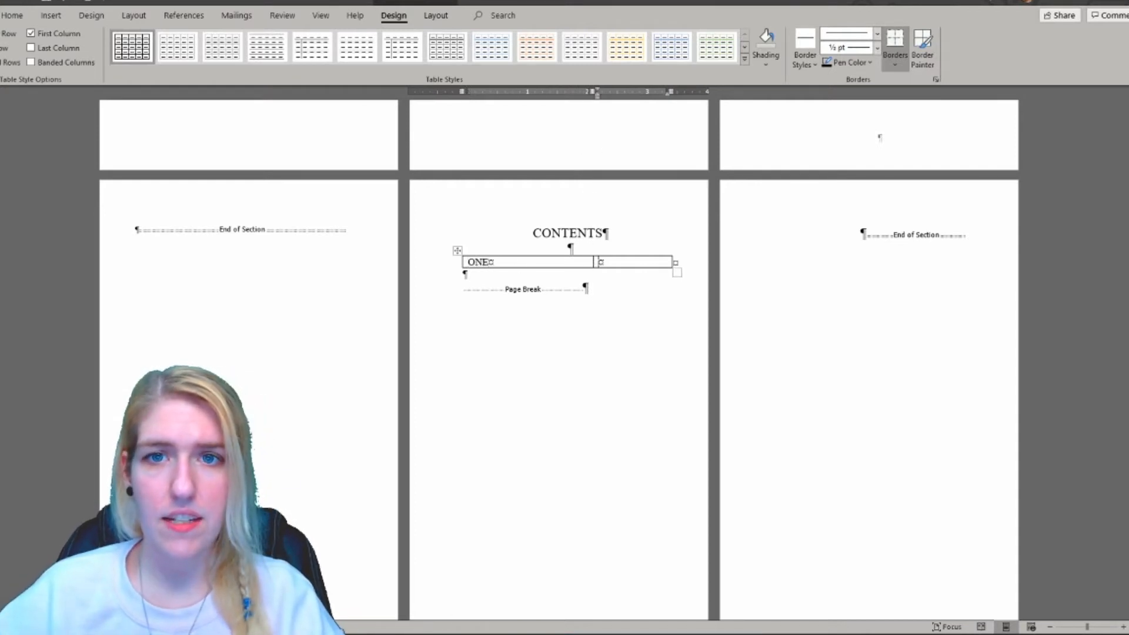
Step: Make the table borderless with No Border and show its dashed gridlines
{"action": "left_click", "coordinate": [445, 17]}
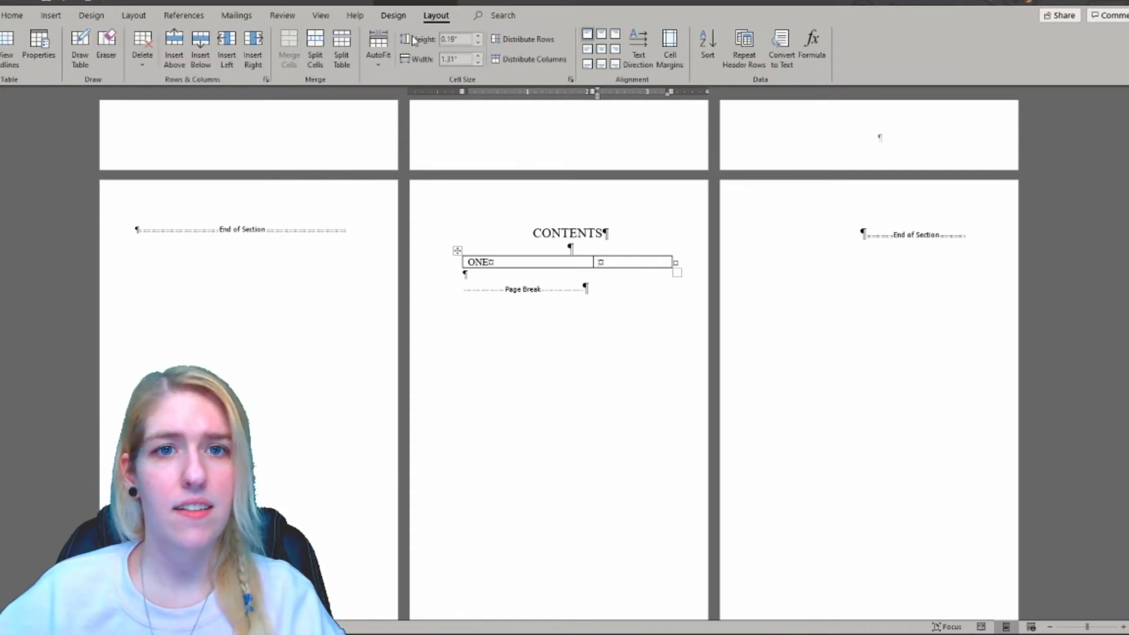
{"action": "left_click", "coordinate": [394, 16]}
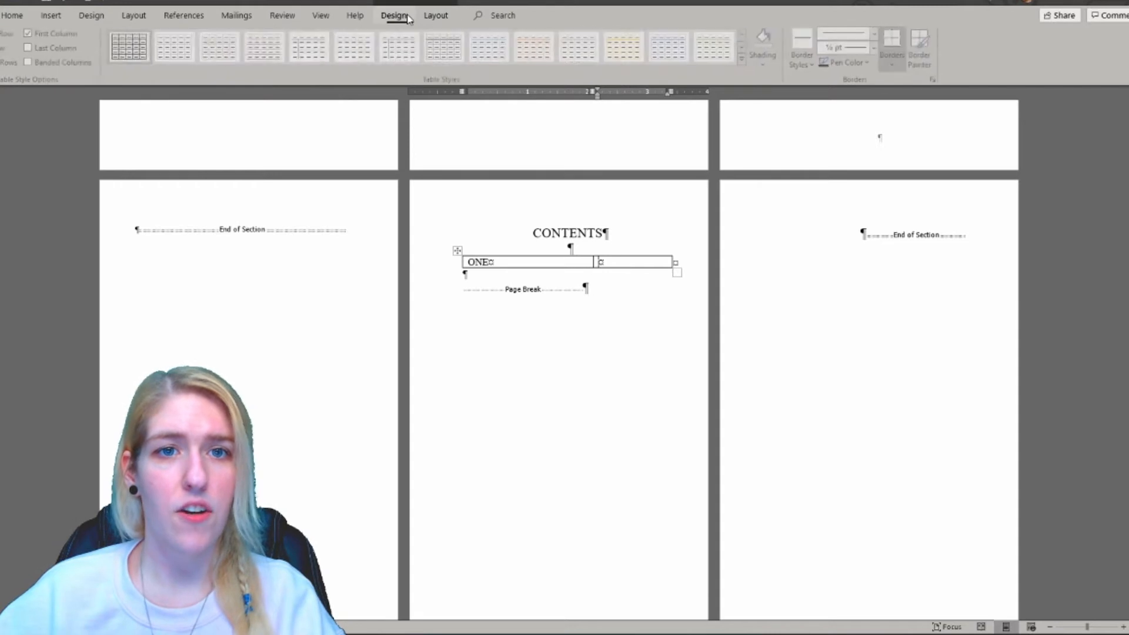
{"action": "left_click", "coordinate": [904, 62]}
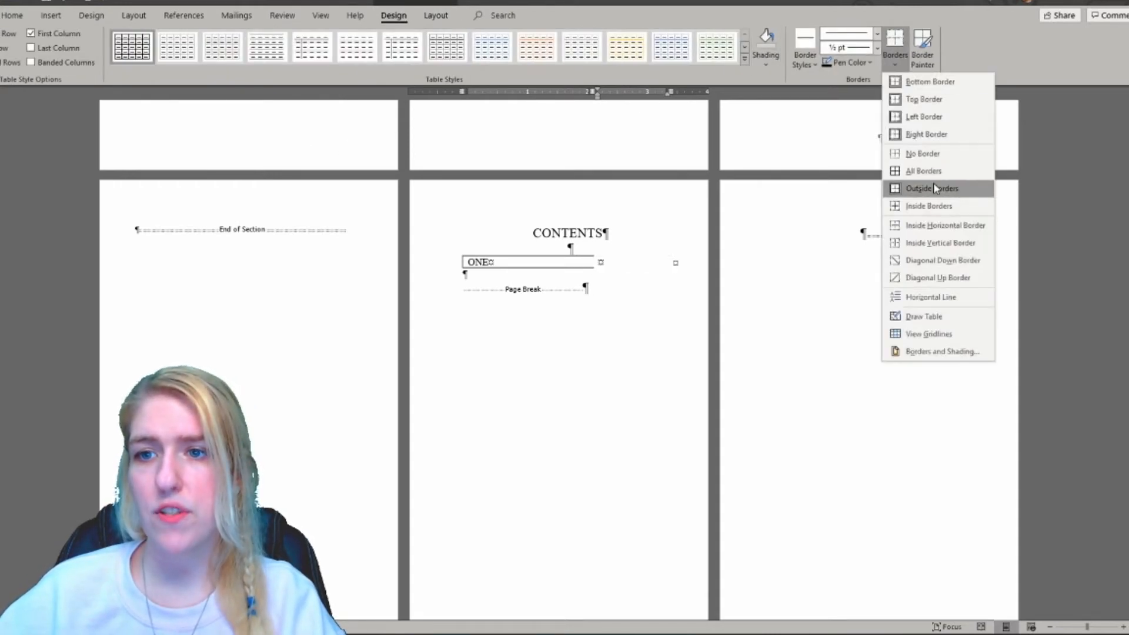
{"action": "left_click", "coordinate": [922, 153]}
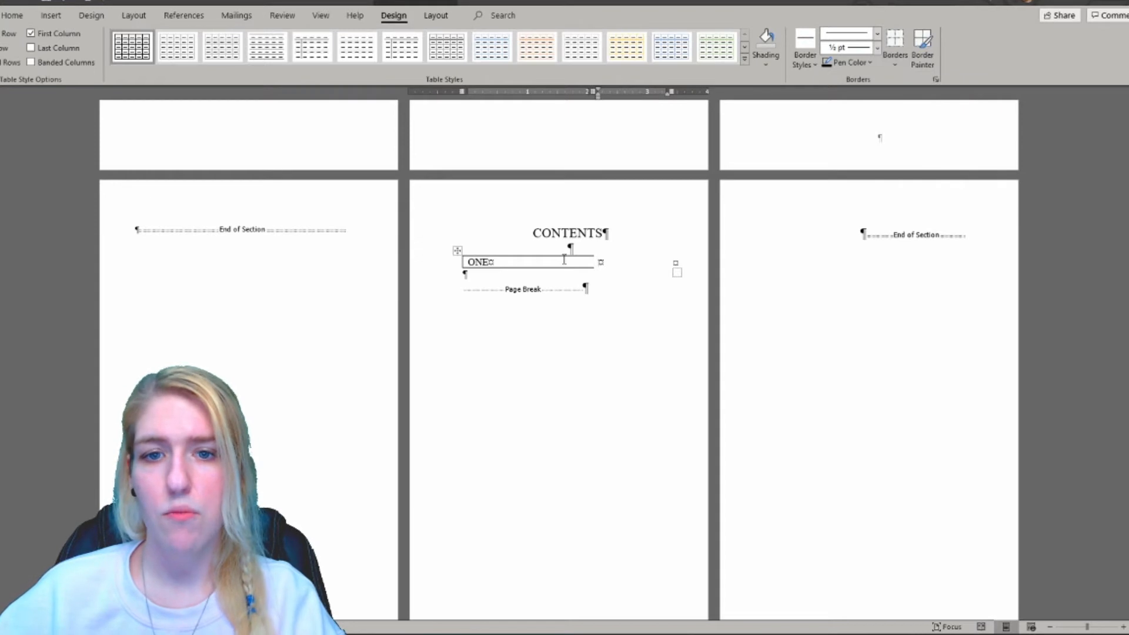
{"action": "left_click", "coordinate": [904, 62]}
{"action": "left_click", "coordinate": [922, 153]}
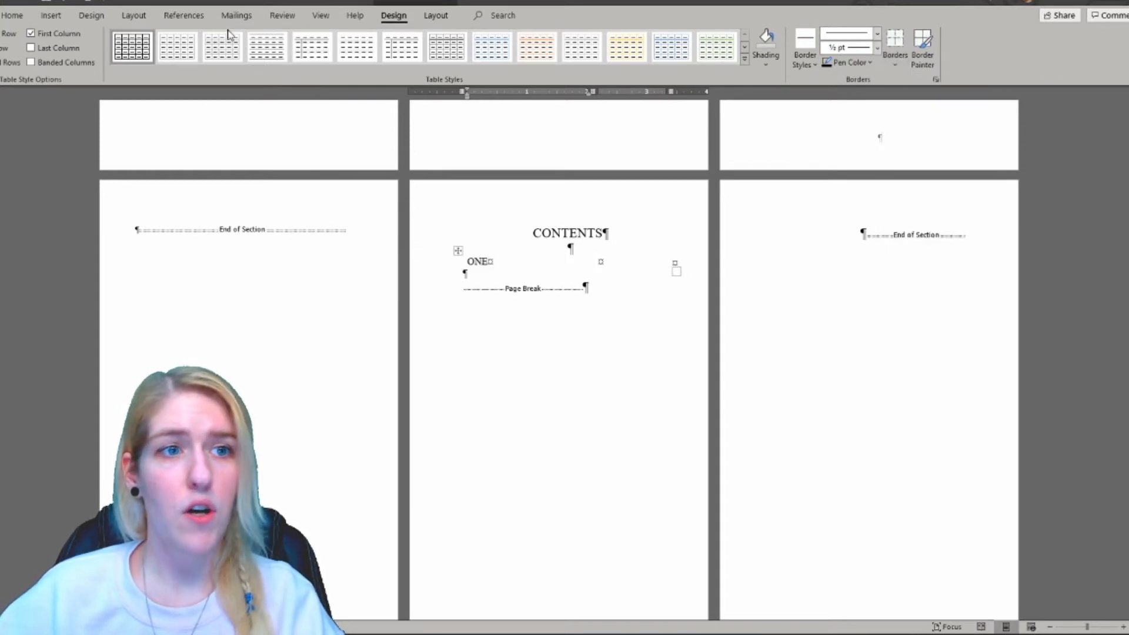
{"action": "left_click", "coordinate": [432, 10]}
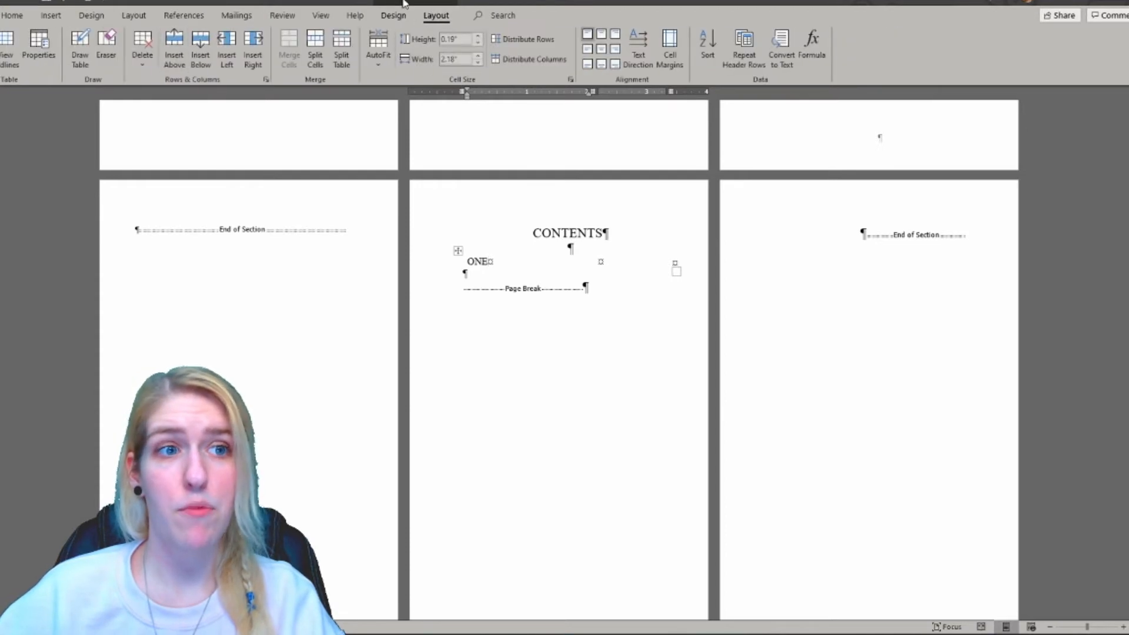
{"action": "left_click", "coordinate": [9, 42]}
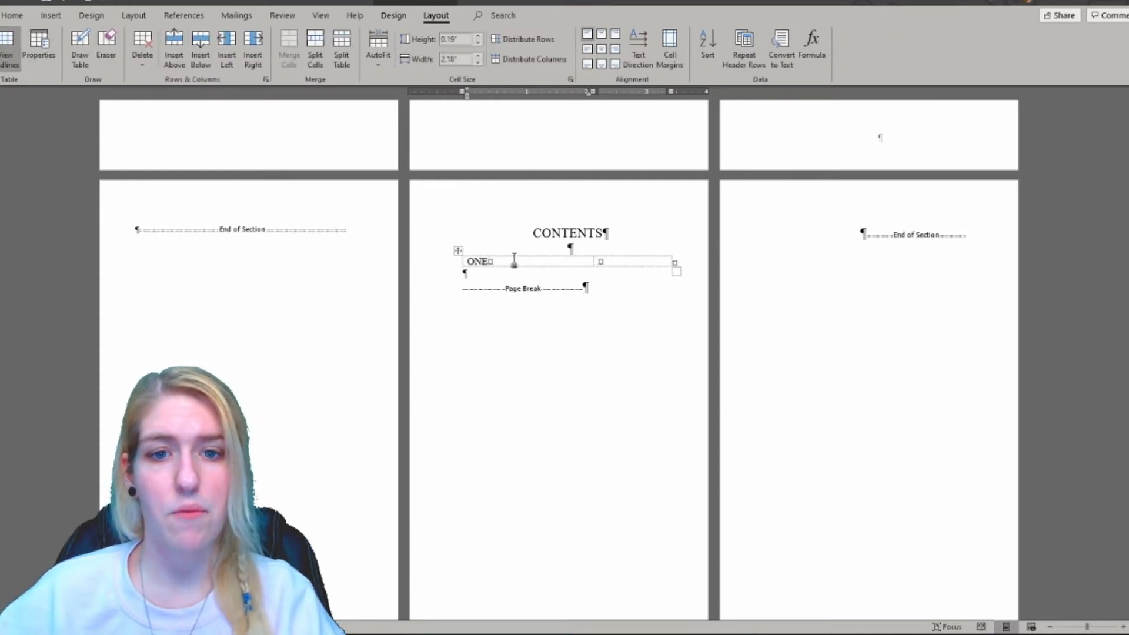
{"action": "left_click", "coordinate": [618, 263]}
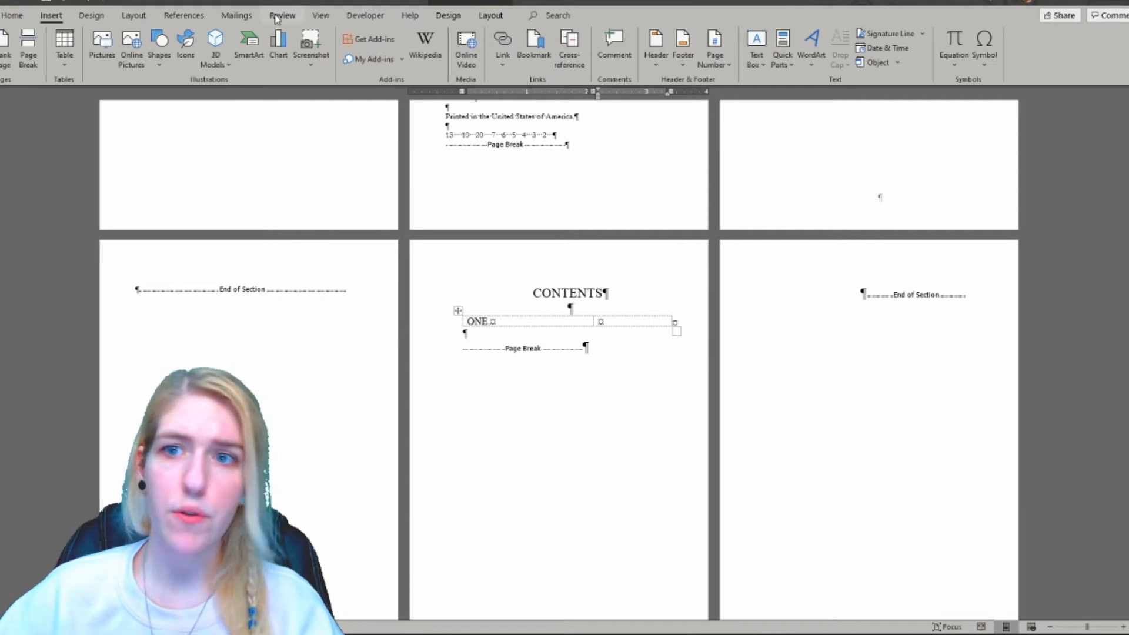
Step: Insert a PageRef field to the One bookmark in chapter ONE's page cell
{"action": "left_click", "coordinate": [787, 63]}
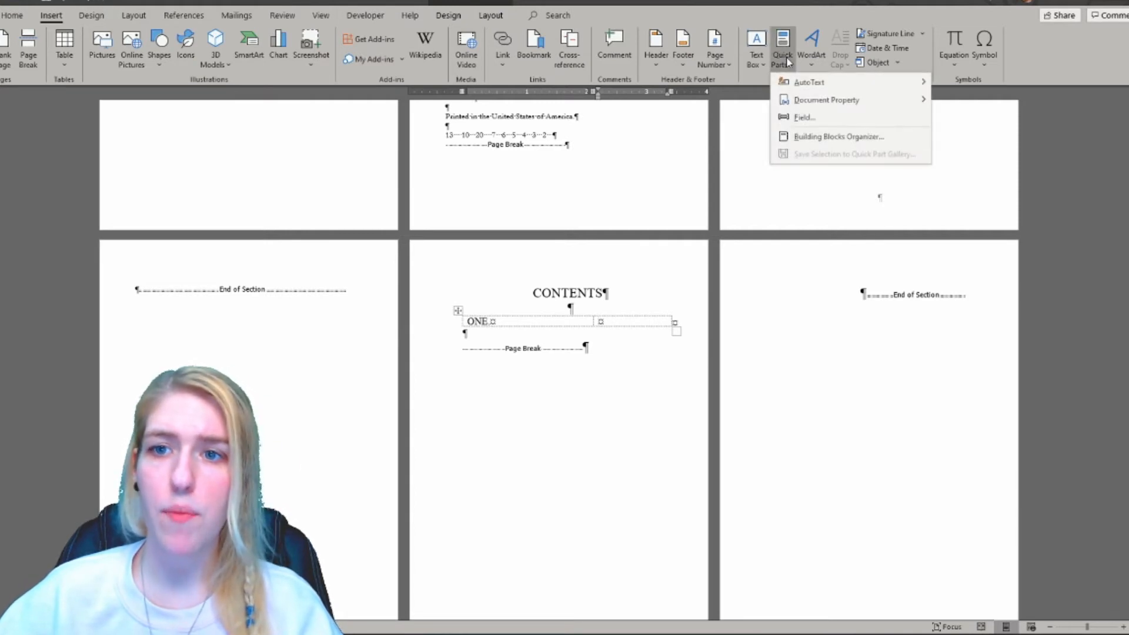
{"action": "left_click", "coordinate": [802, 119]}
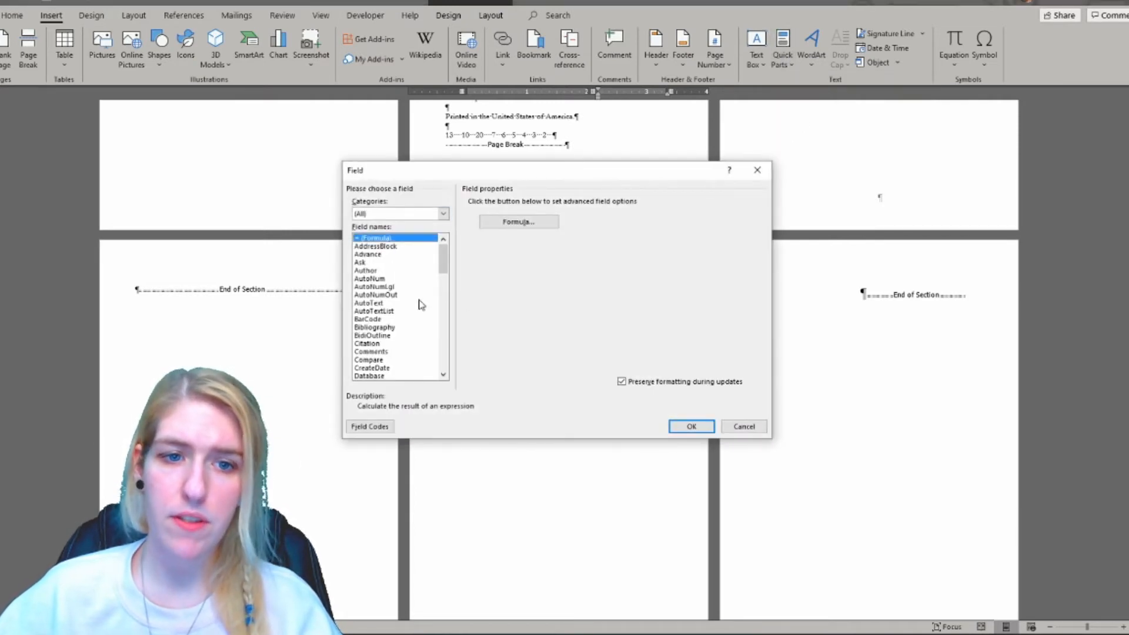
{"action": "left_click_drag", "start_coordinate": [442, 259], "coordinate": [442, 325]}
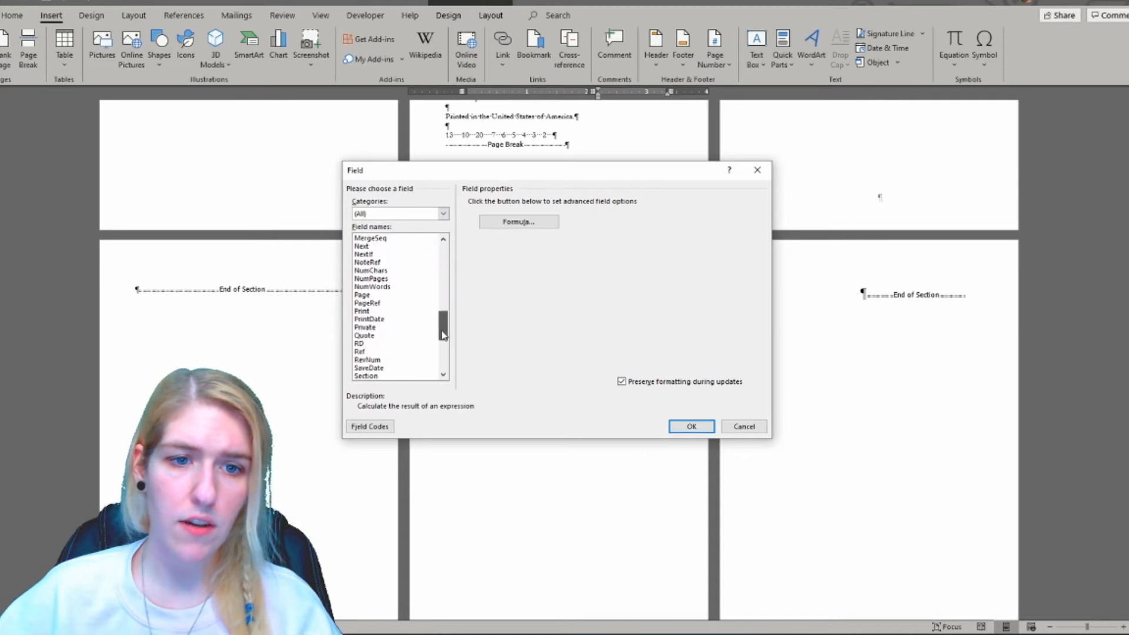
{"action": "left_click", "coordinate": [396, 303]}
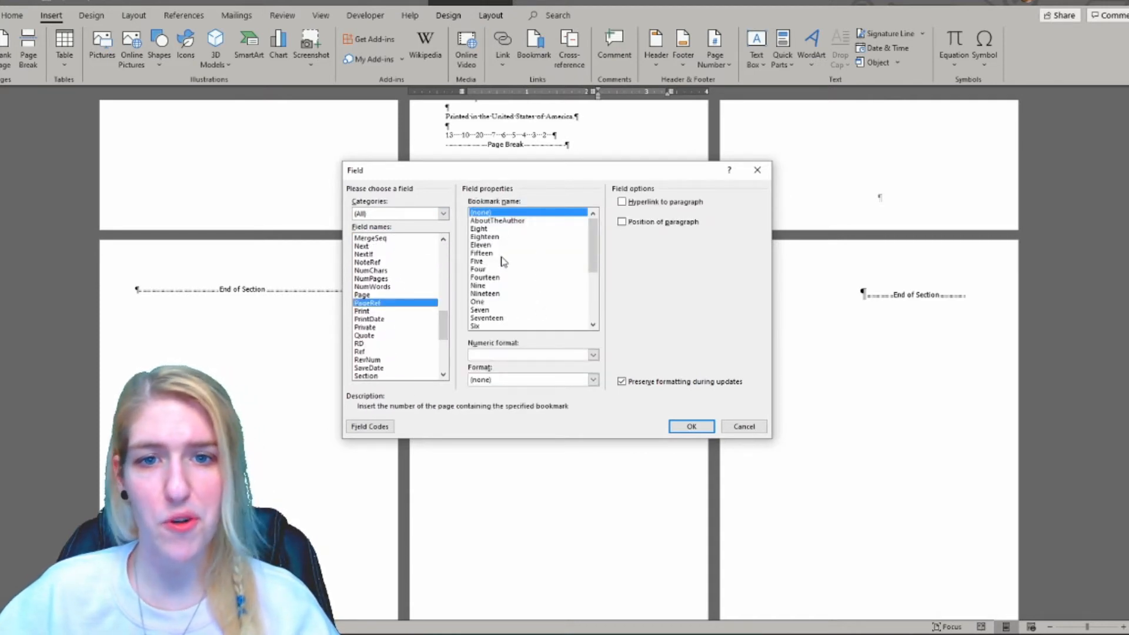
{"action": "left_click", "coordinate": [480, 302]}
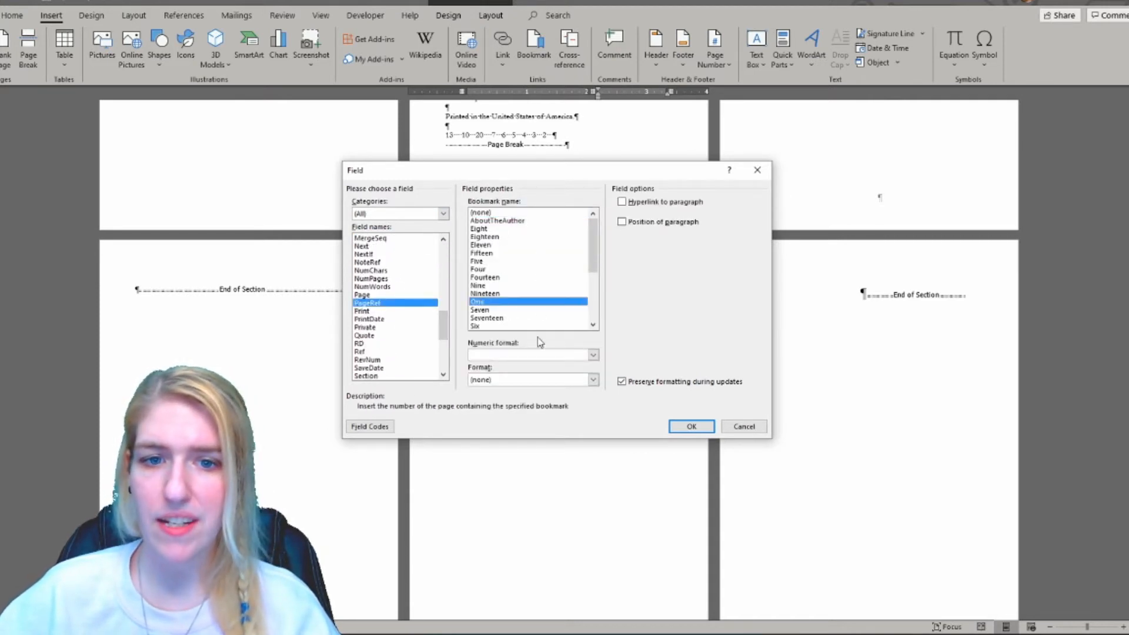
{"action": "left_click", "coordinate": [685, 426]}
Step: Centre ONE's page number 5 and add a second row labelled TWO
{"action": "key", "text": "Tab"}
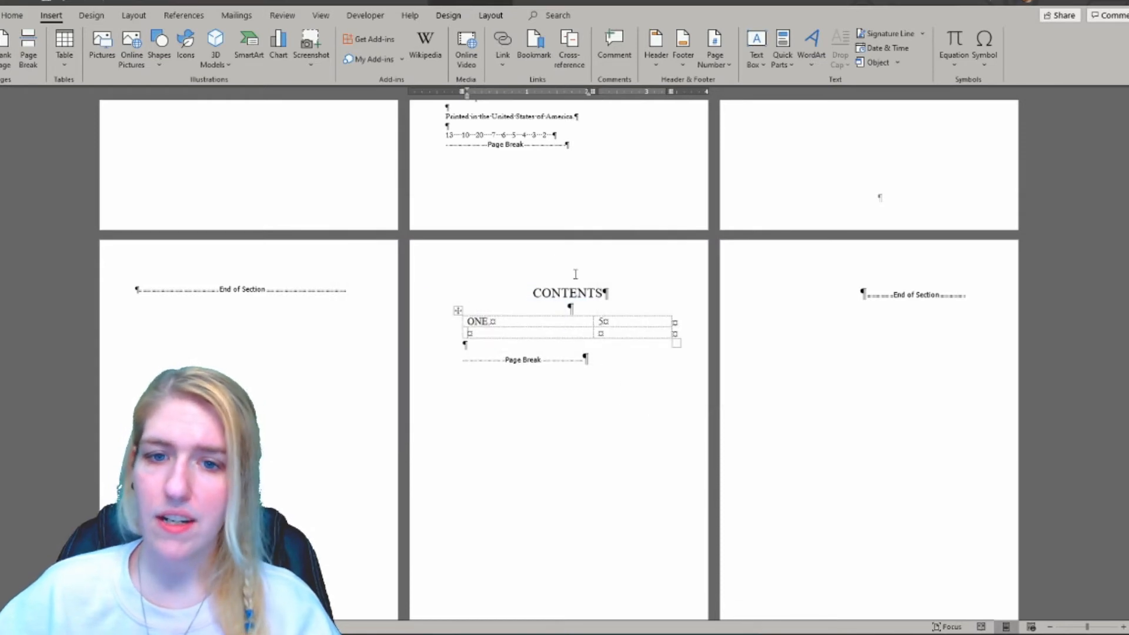
{"action": "left_click", "coordinate": [637, 323]}
{"action": "key", "text": "ctrl+r"}
{"action": "key", "text": "ctrl+e"}
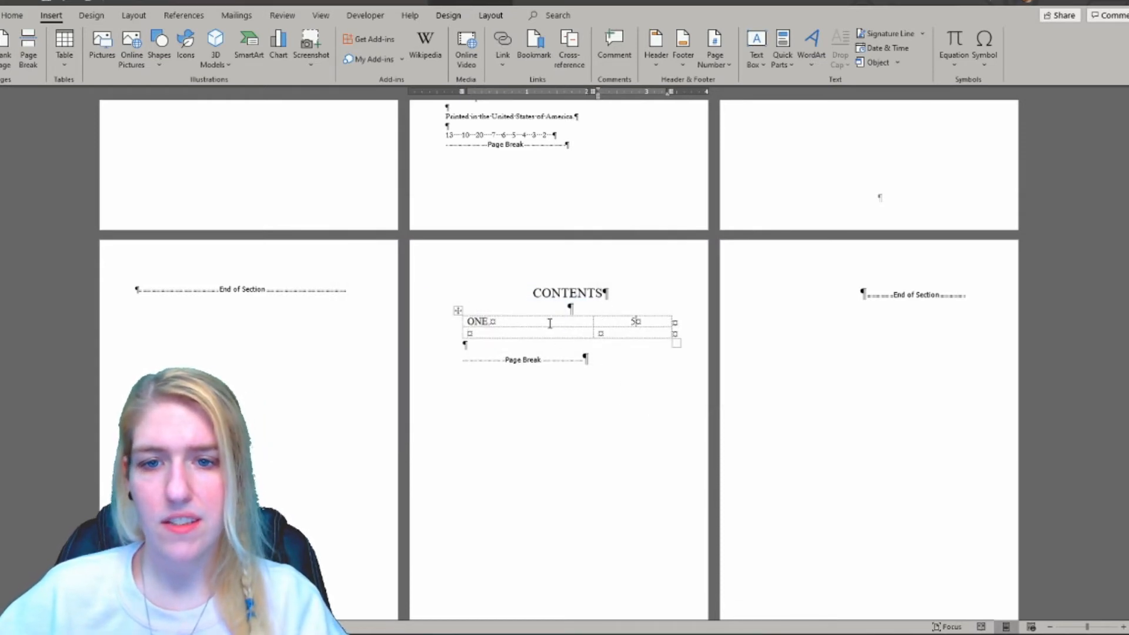
{"action": "left_click", "coordinate": [472, 334]}
{"action": "type", "text": "TWO"}
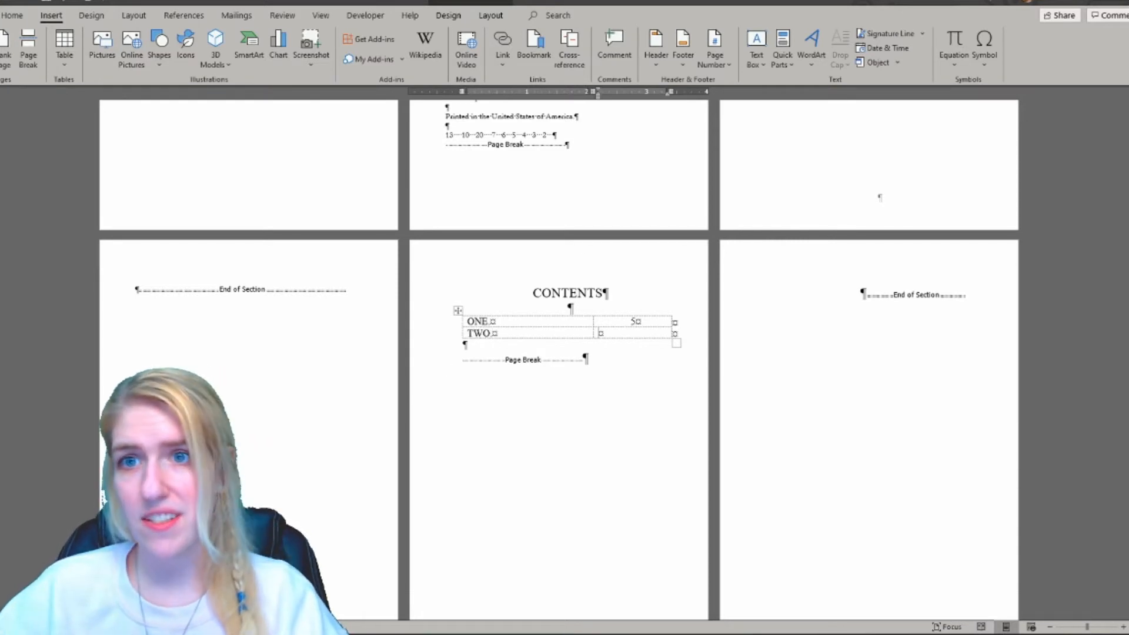
Step: Choose a PageRef field and chapter bookmark for the next contents row
{"action": "left_click", "coordinate": [777, 61]}
{"action": "left_click", "coordinate": [790, 119]}
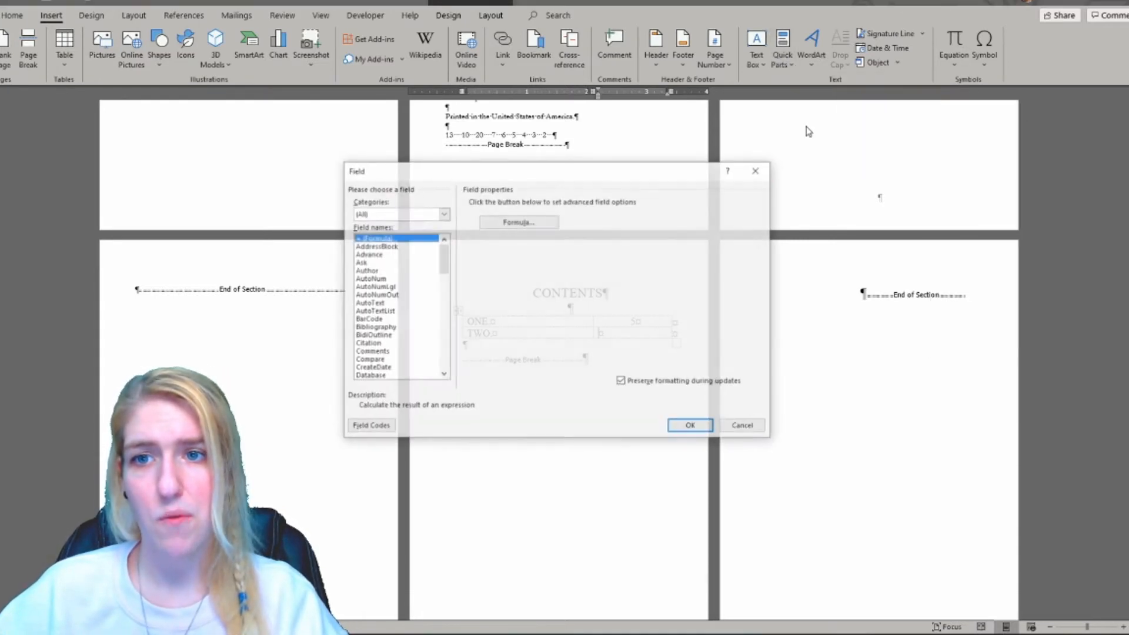
{"action": "left_click", "coordinate": [415, 303]}
{"action": "key", "text": "p"}
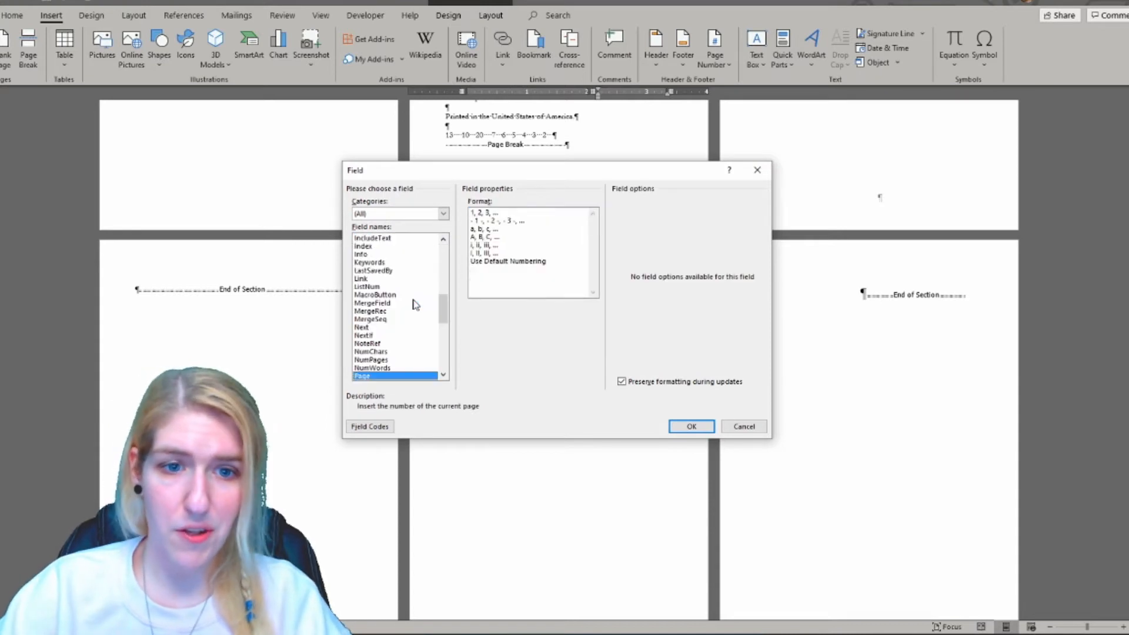
{"action": "key", "text": "Down"}
{"action": "left_click_drag", "start_coordinate": [536, 293], "coordinate": [537, 321]}
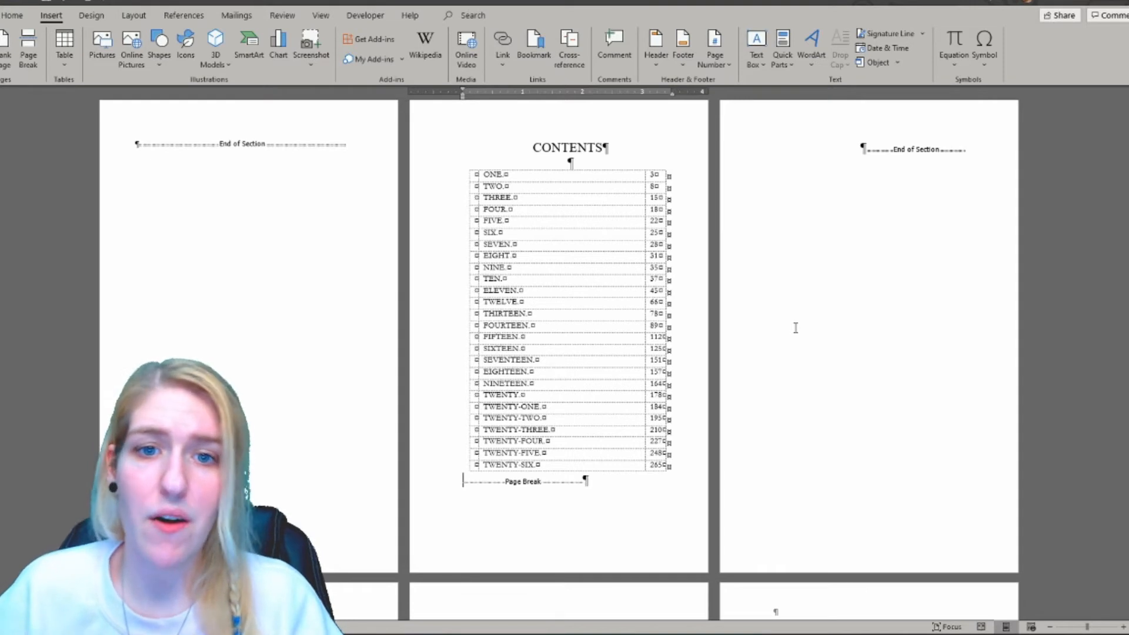
Step: Preview the contents page numbers as they will print, then return
{"action": "key", "text": "ctrl+p"}
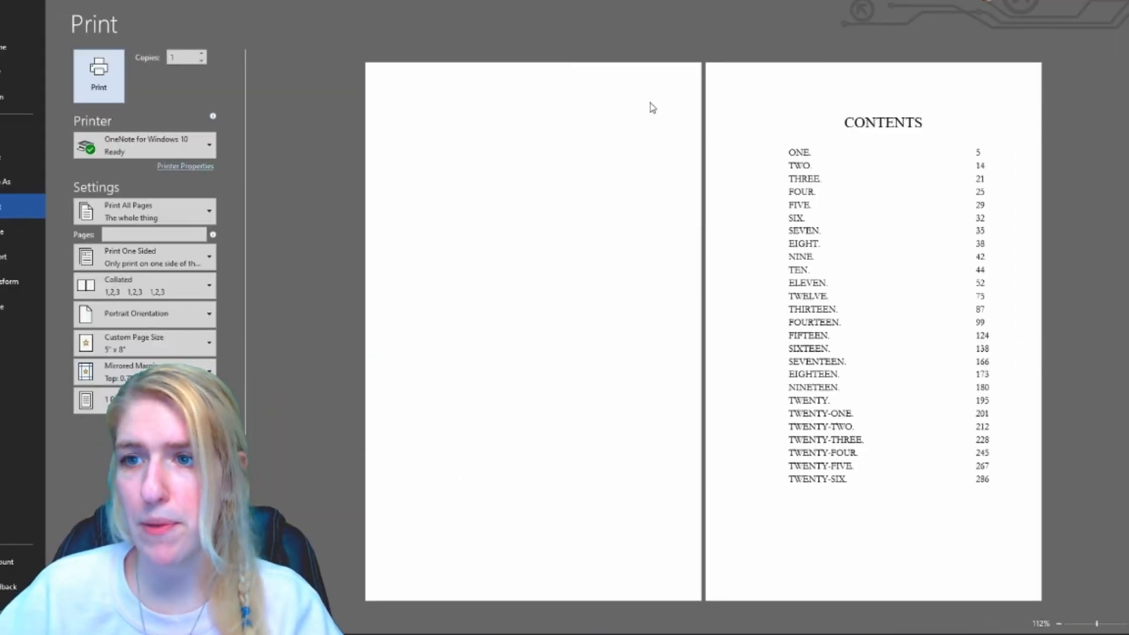
{"action": "key", "text": "Escape"}
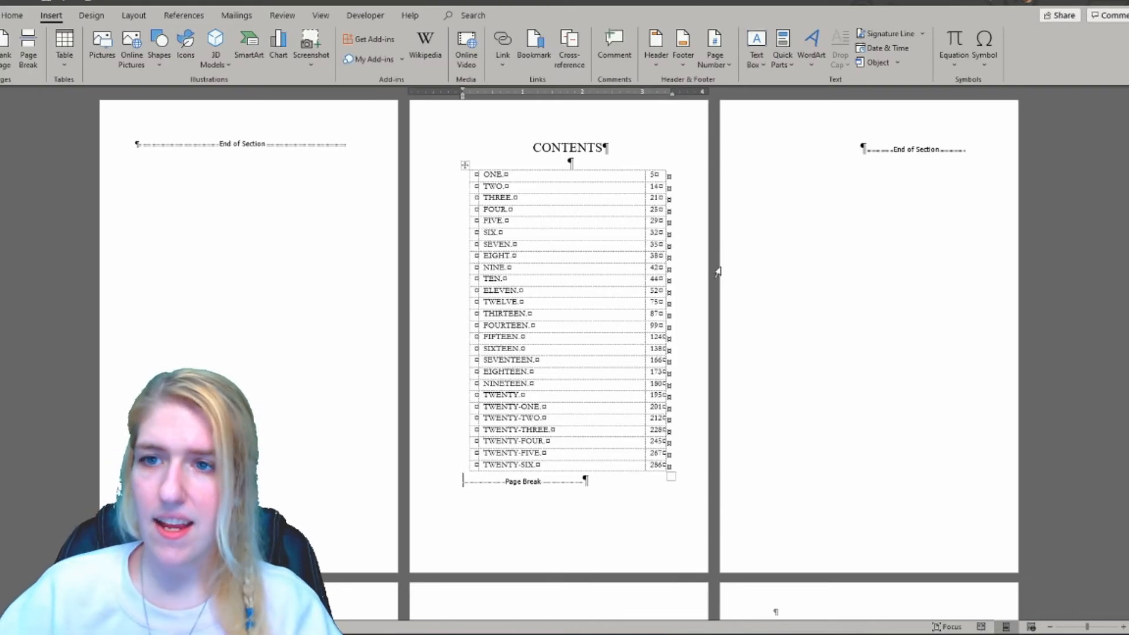
{"action": "scroll", "coordinate": [717, 272], "scroll_direction": "down", "scroll_amount": 10}
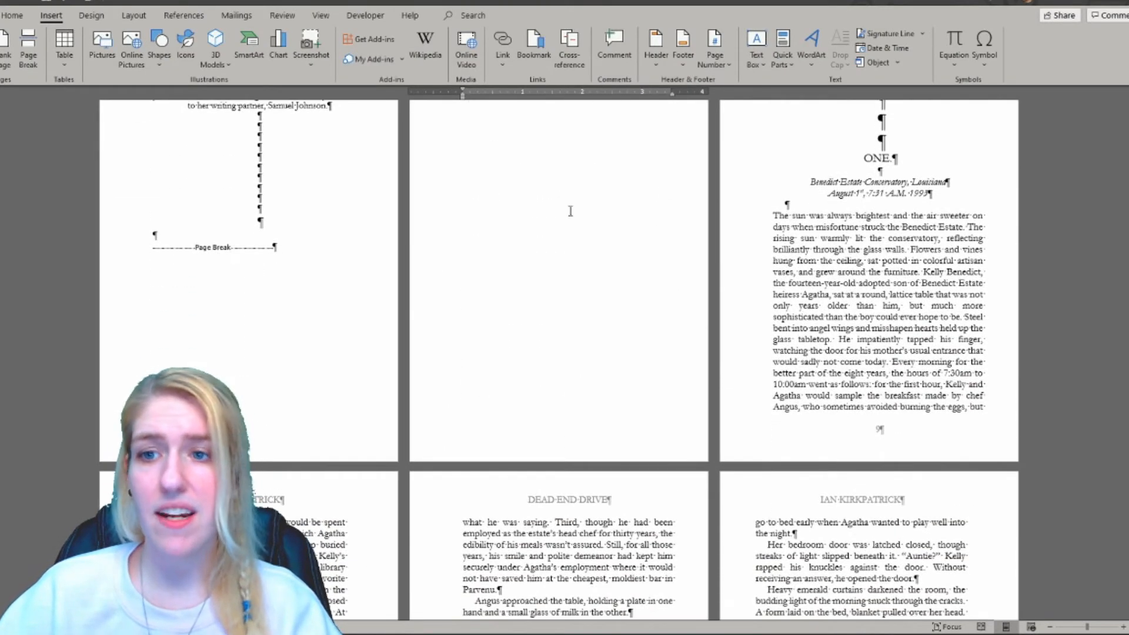
Step: In chapter ONE's footer, set Format Page Numbers to start at 1
{"action": "scroll", "coordinate": [727, 209], "scroll_direction": "down", "scroll_amount": 3}
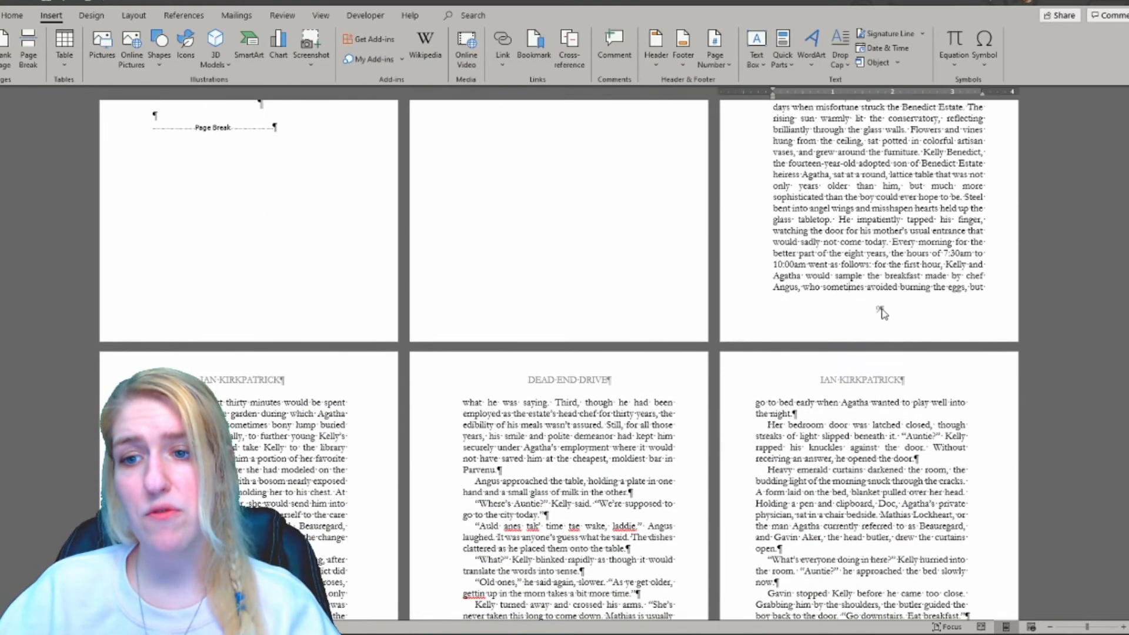
{"action": "double_click", "coordinate": [882, 315]}
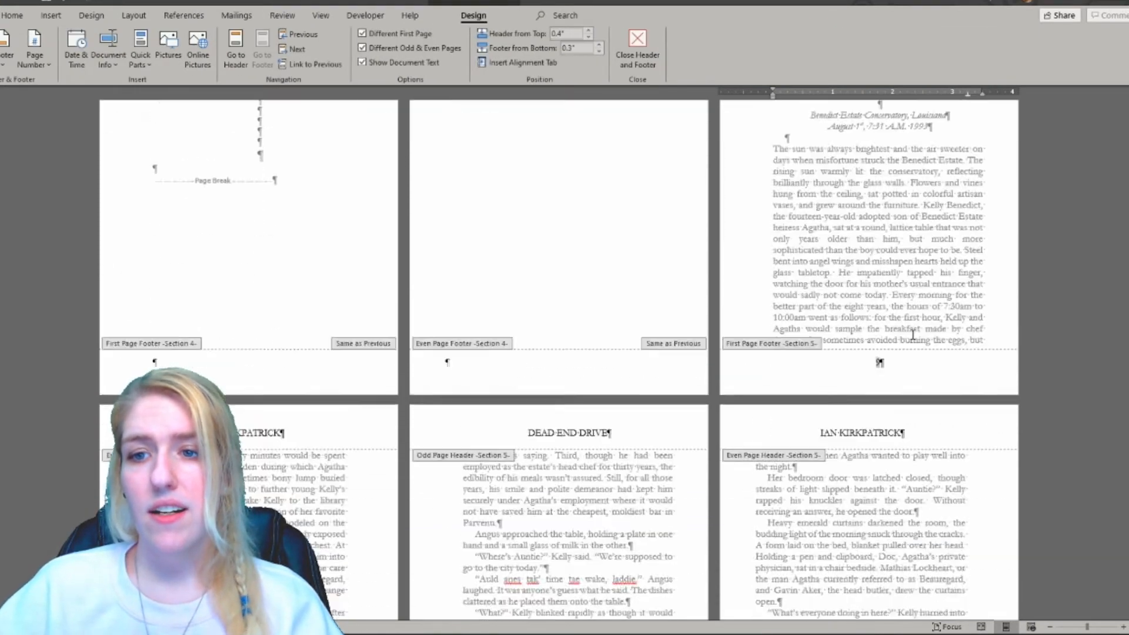
{"action": "double_click", "coordinate": [882, 287]}
{"action": "scroll", "coordinate": [864, 264], "scroll_direction": "up", "scroll_amount": 6}
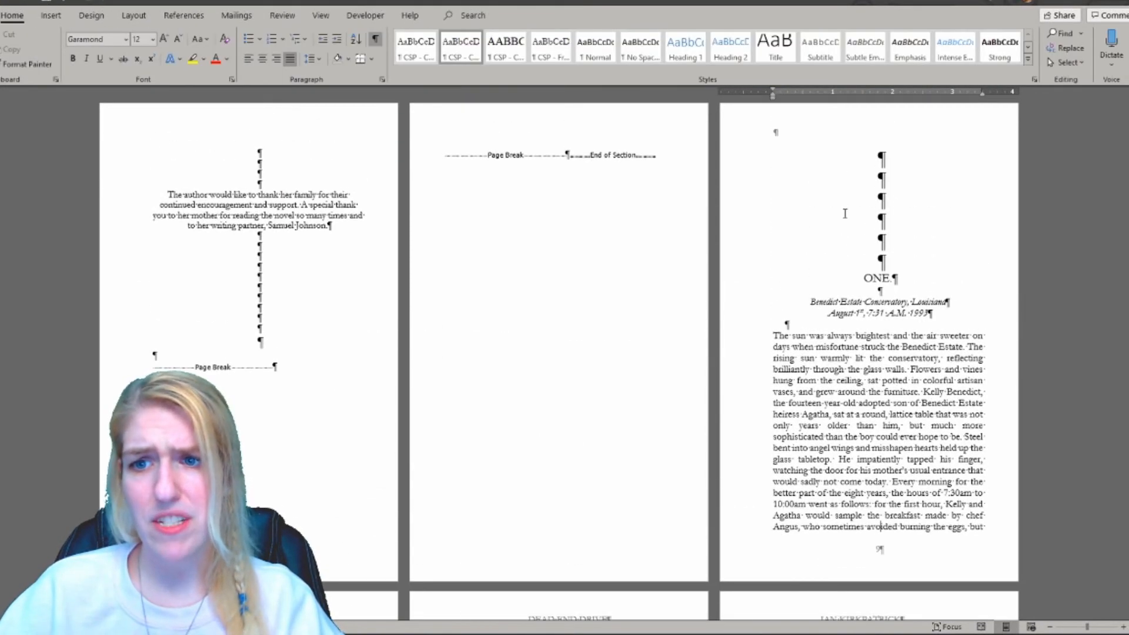
{"action": "double_click", "coordinate": [859, 547]}
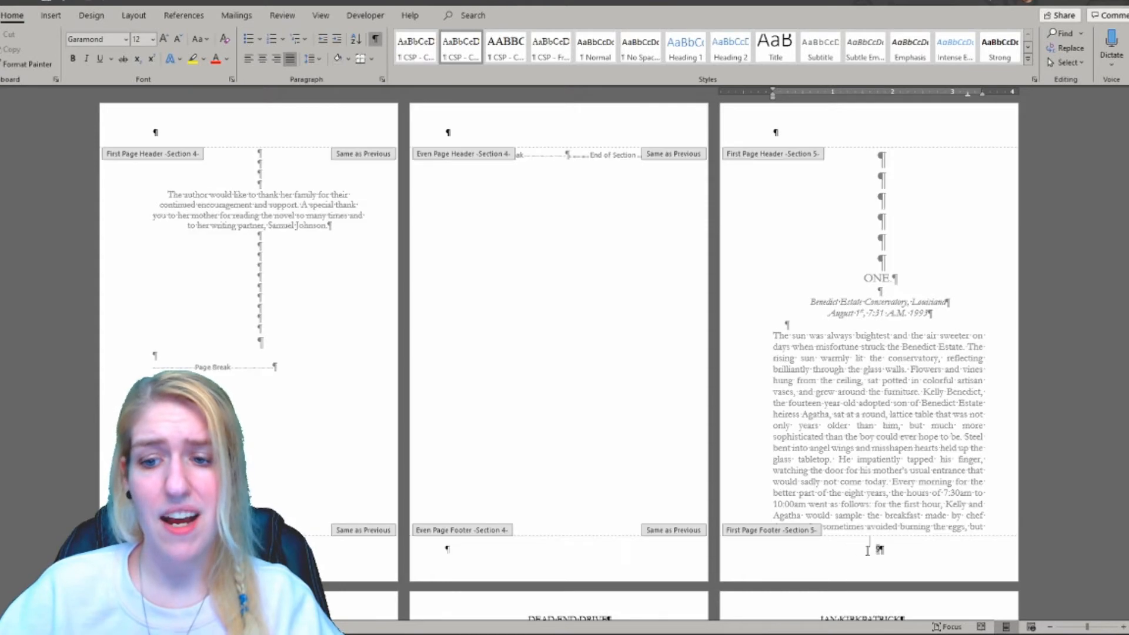
{"action": "scroll", "coordinate": [875, 398], "scroll_direction": "down", "scroll_amount": 3}
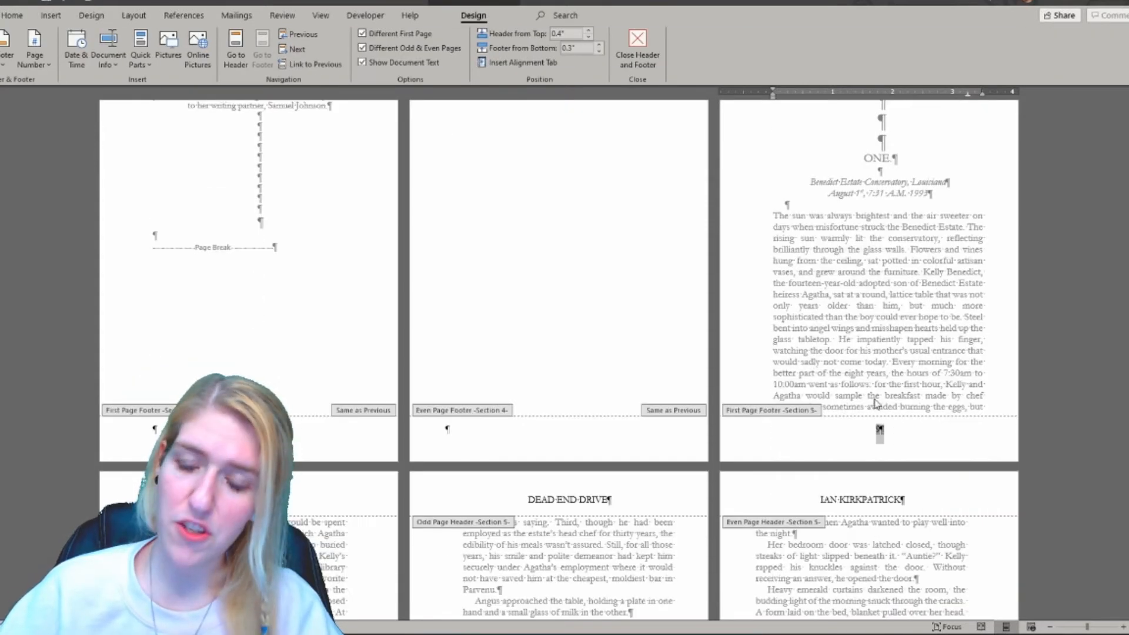
{"action": "right_click", "coordinate": [880, 432]}
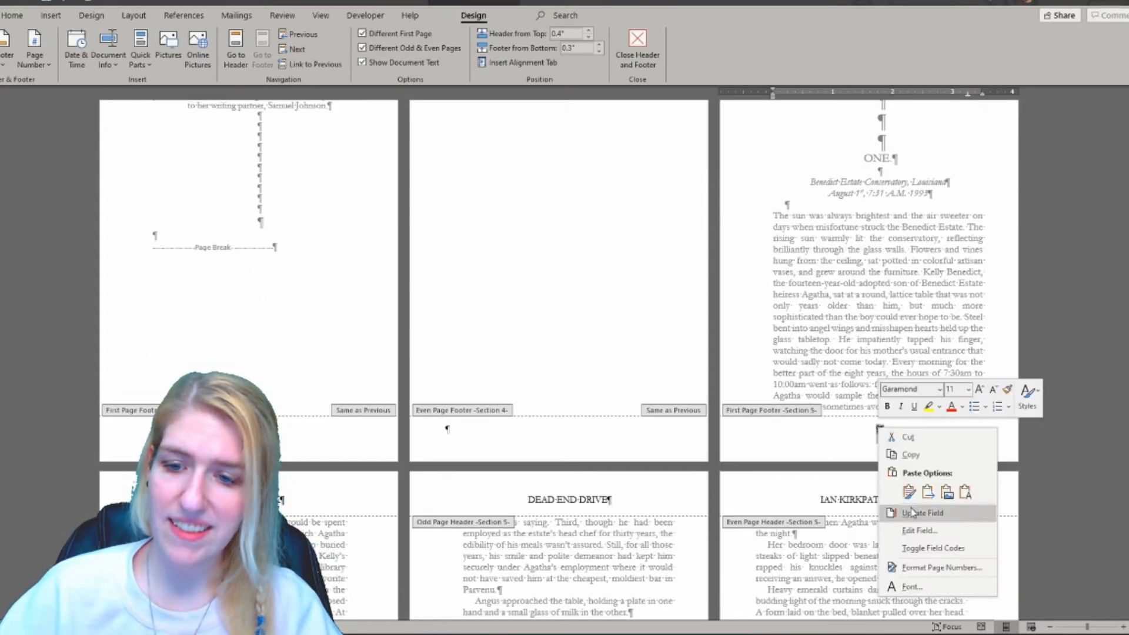
{"action": "left_click", "coordinate": [938, 567]}
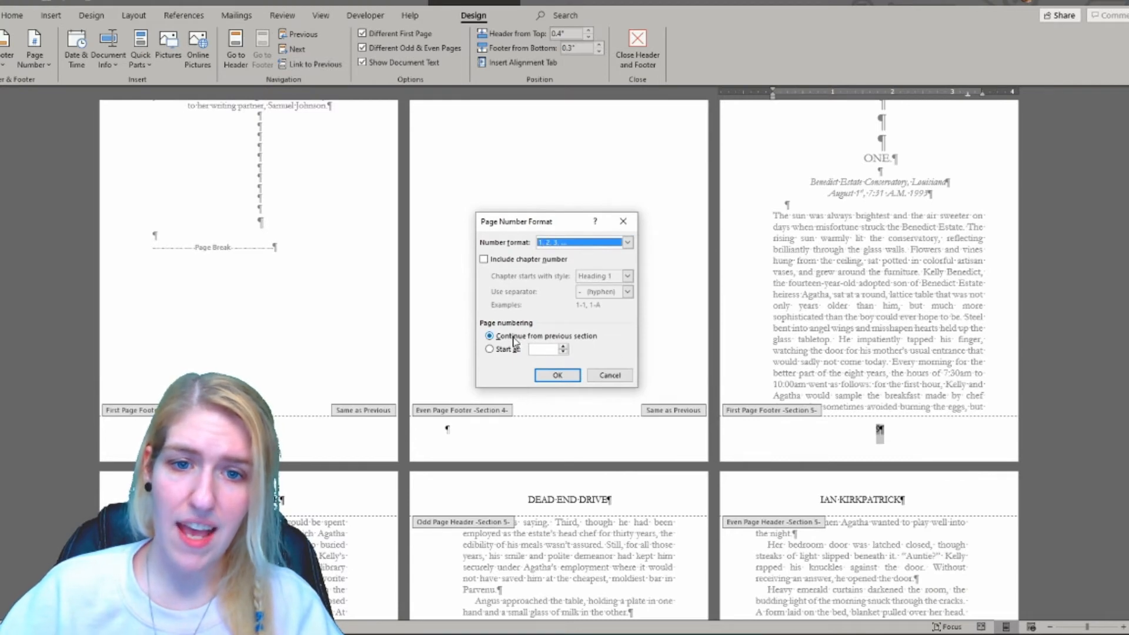
{"action": "left_click", "coordinate": [499, 350]}
{"action": "left_click", "coordinate": [556, 375]}
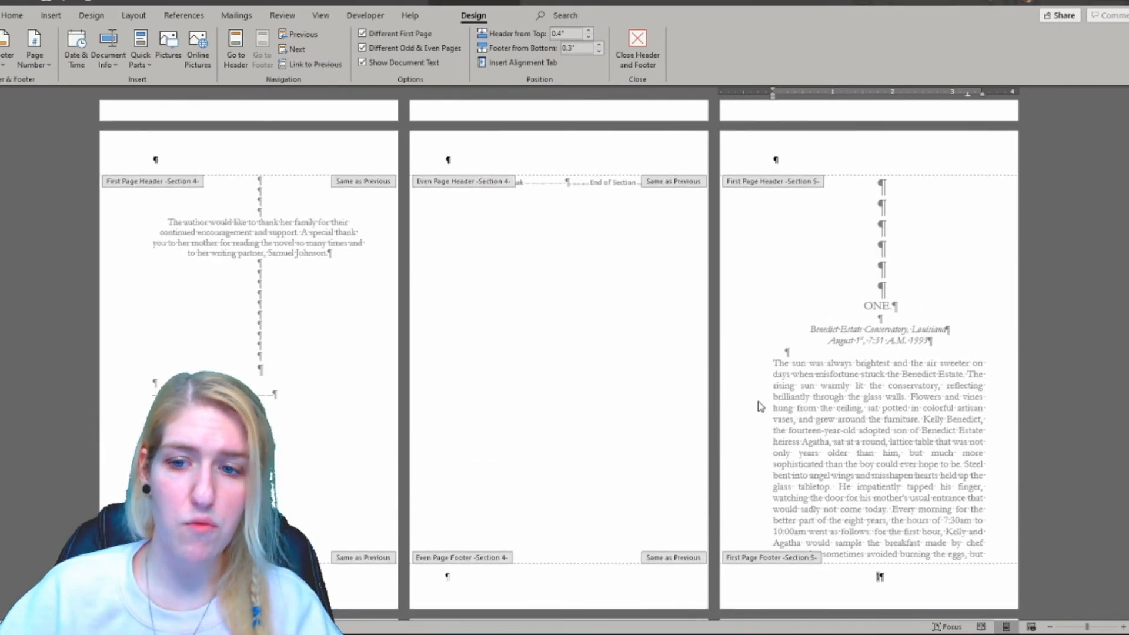
{"action": "double_click", "coordinate": [821, 422]}
{"action": "scroll", "coordinate": [794, 382], "scroll_direction": "down", "scroll_amount": 5}
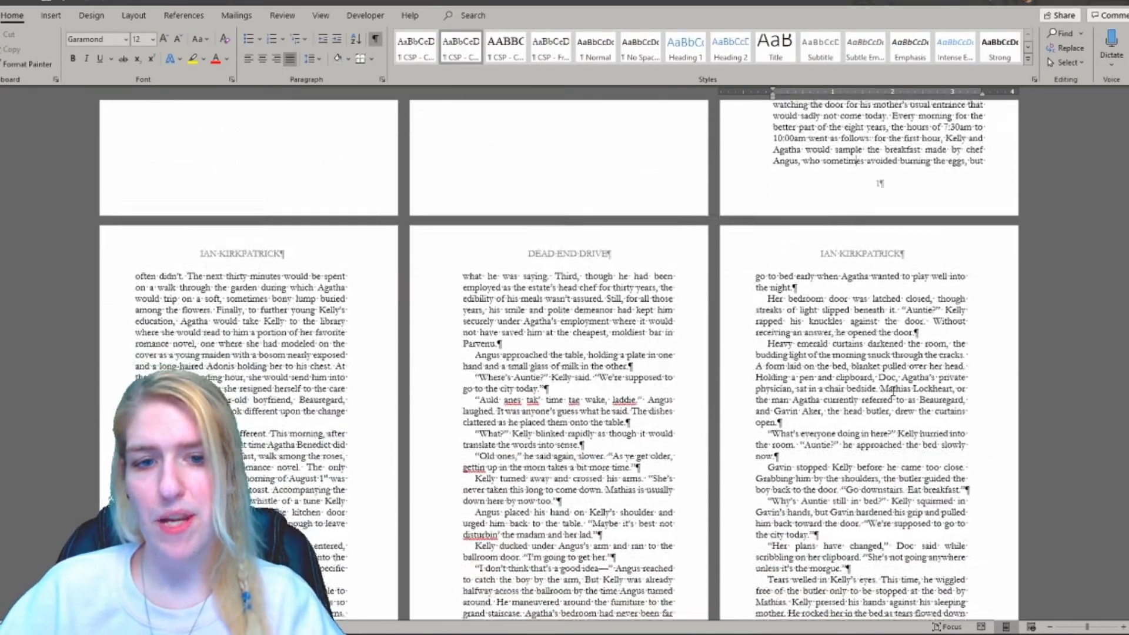
Step: Inspect chapter ONE's page number cell in the contents table, leaving it unchanged
{"action": "scroll", "coordinate": [784, 336], "scroll_direction": "up", "scroll_amount": 15}
{"action": "scroll", "coordinate": [788, 333], "scroll_direction": "down", "scroll_amount": 12}
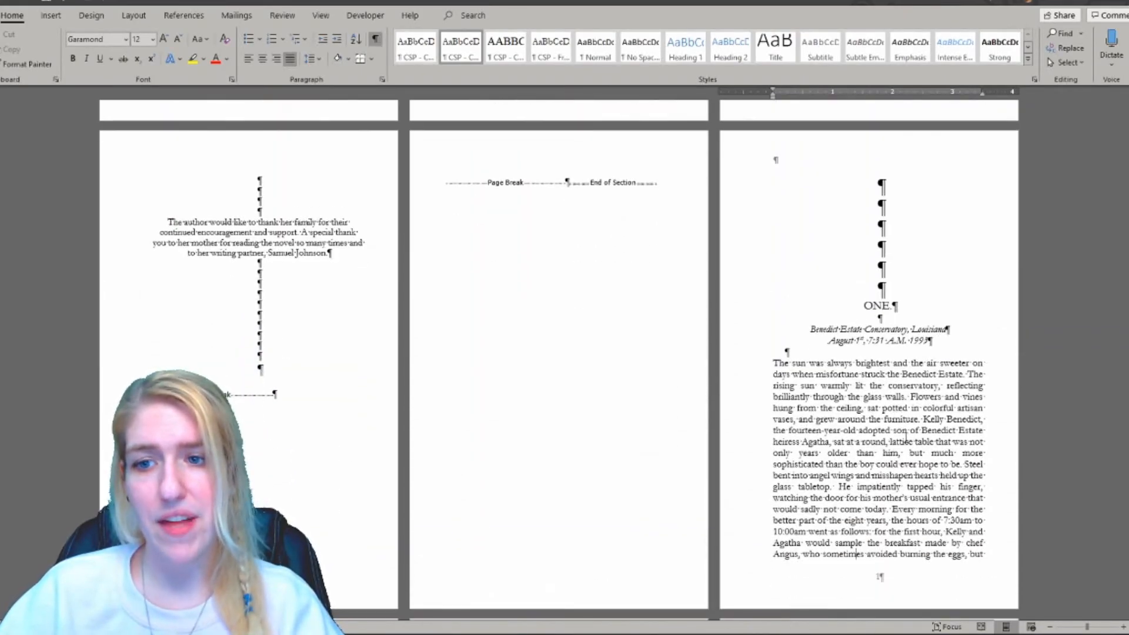
{"action": "scroll", "coordinate": [894, 389], "scroll_direction": "down", "scroll_amount": 10}
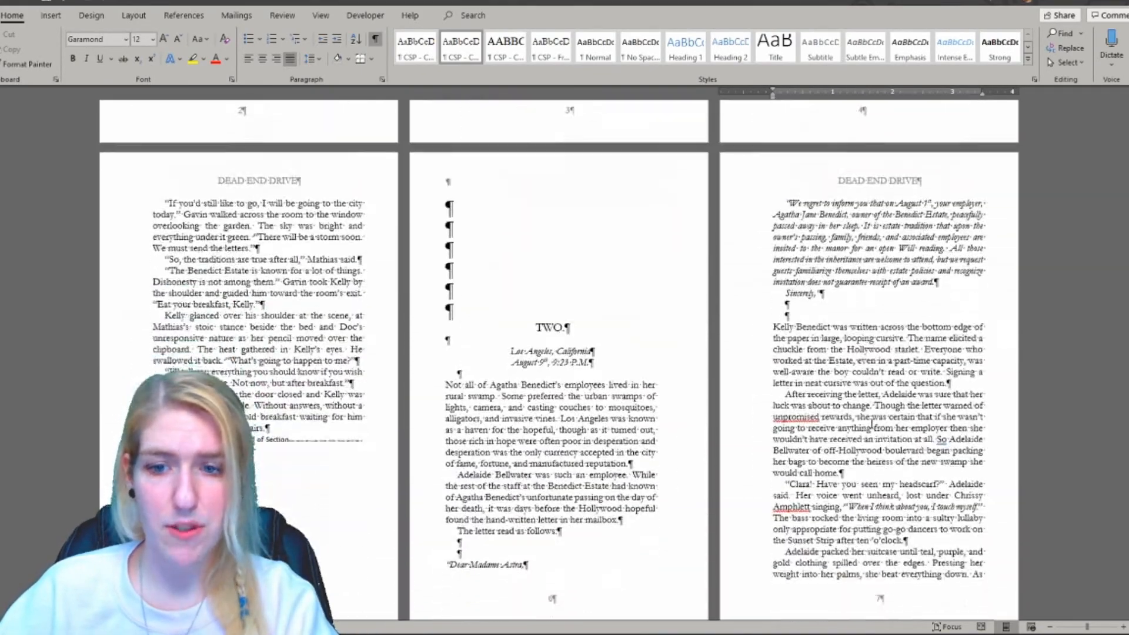
{"action": "scroll", "coordinate": [872, 423], "scroll_direction": "up", "scroll_amount": 15}
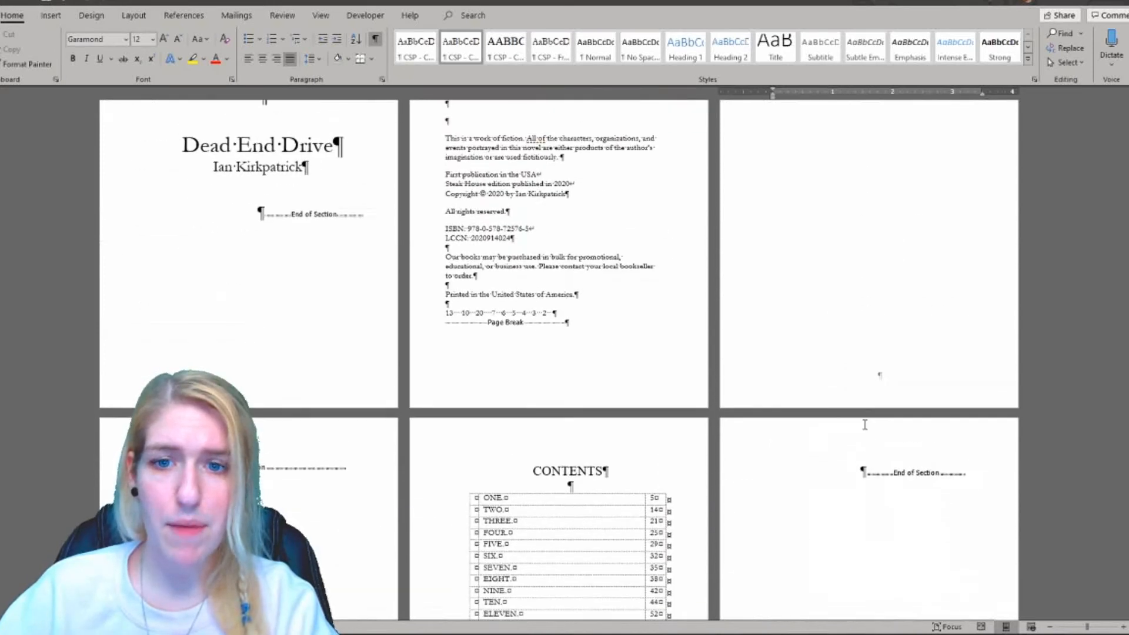
{"action": "left_click", "coordinate": [649, 204]}
{"action": "right_click", "coordinate": [651, 204]}
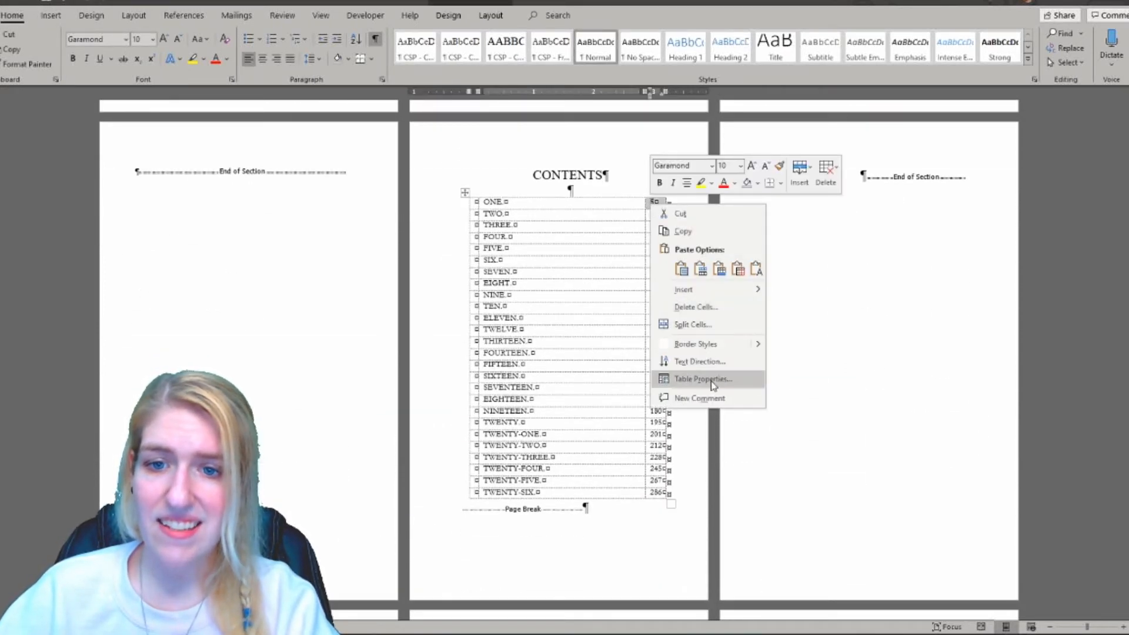
{"action": "left_click", "coordinate": [595, 282]}
Step: Update the page-number fields for ONE, TWO (6) and THREE (13)
{"action": "left_click", "coordinate": [650, 203]}
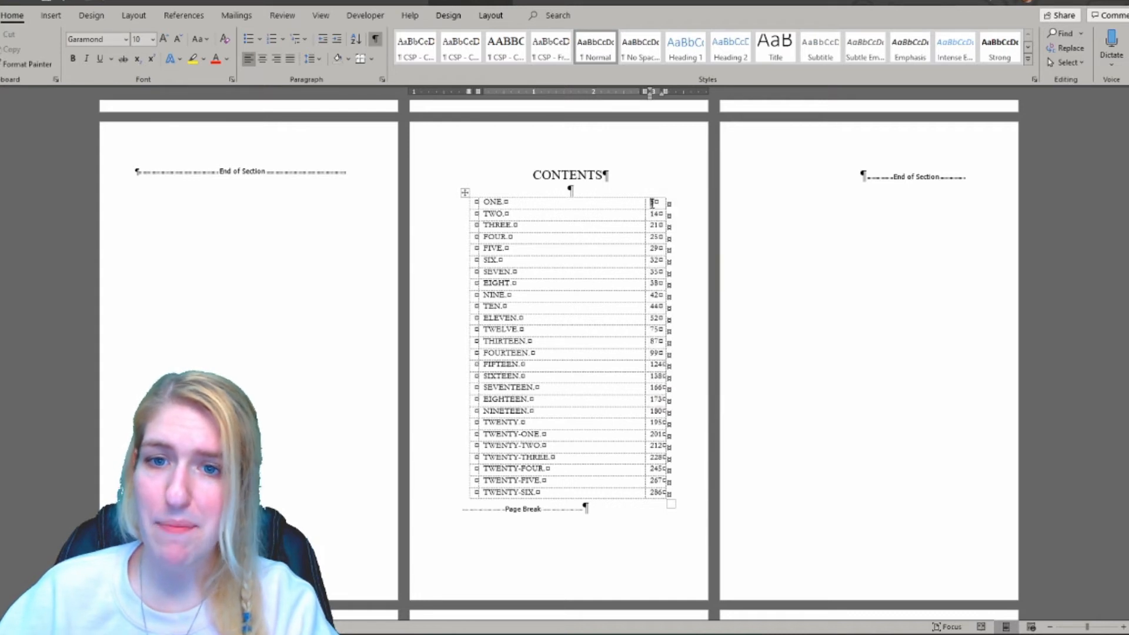
{"action": "right_click", "coordinate": [651, 203]}
{"action": "left_click", "coordinate": [692, 288]}
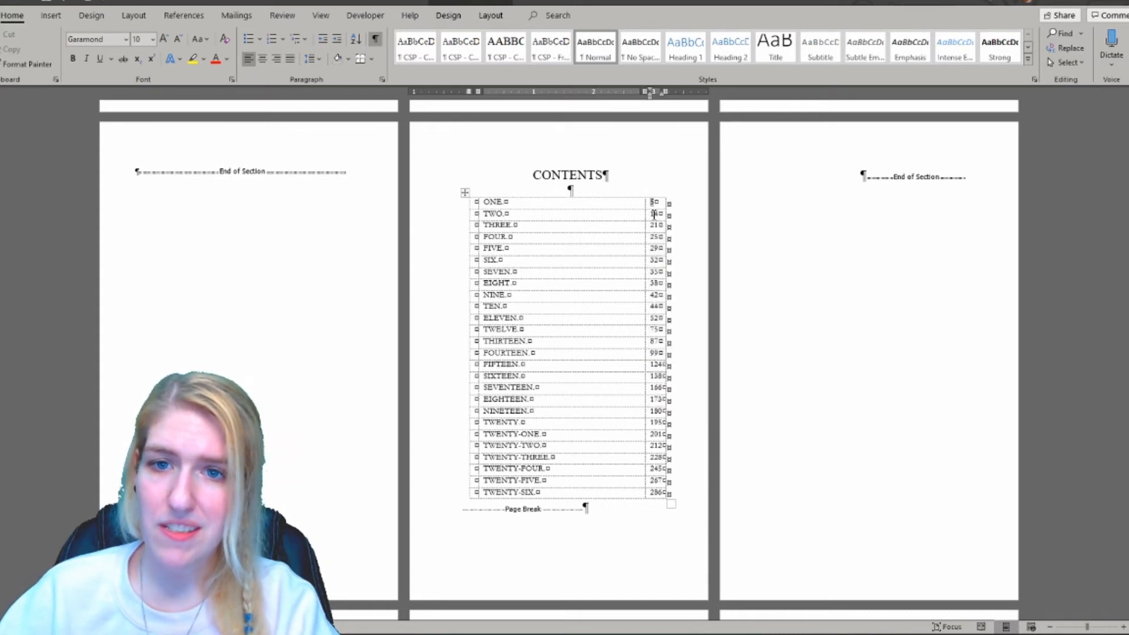
{"action": "right_click", "coordinate": [654, 214]}
{"action": "left_click", "coordinate": [689, 287]}
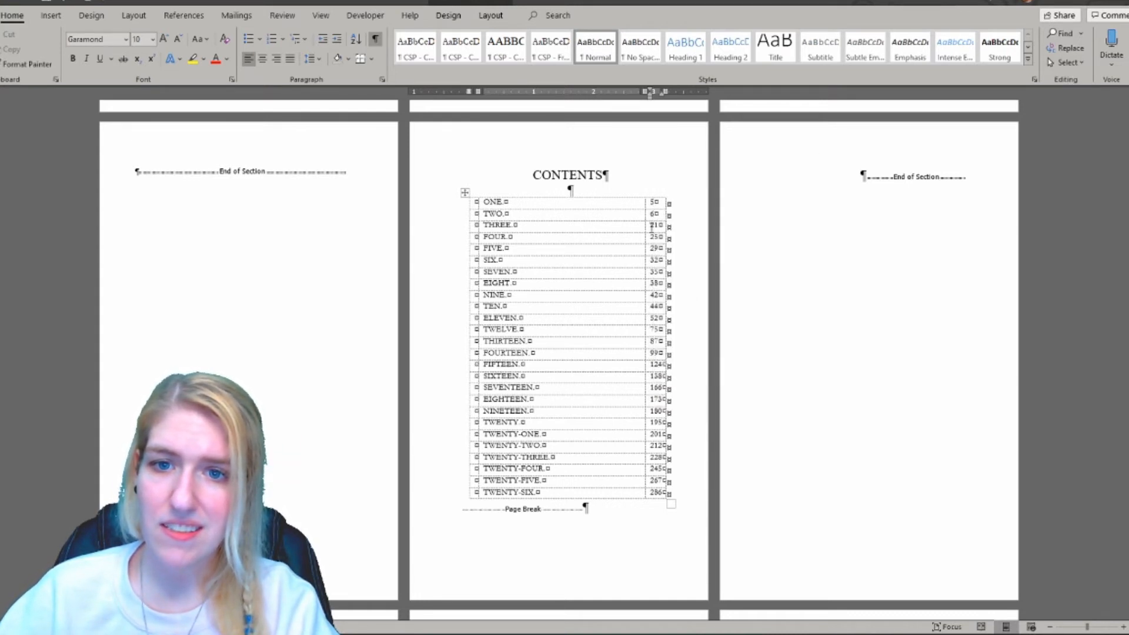
{"action": "right_click", "coordinate": [654, 226]}
{"action": "left_click", "coordinate": [685, 304]}
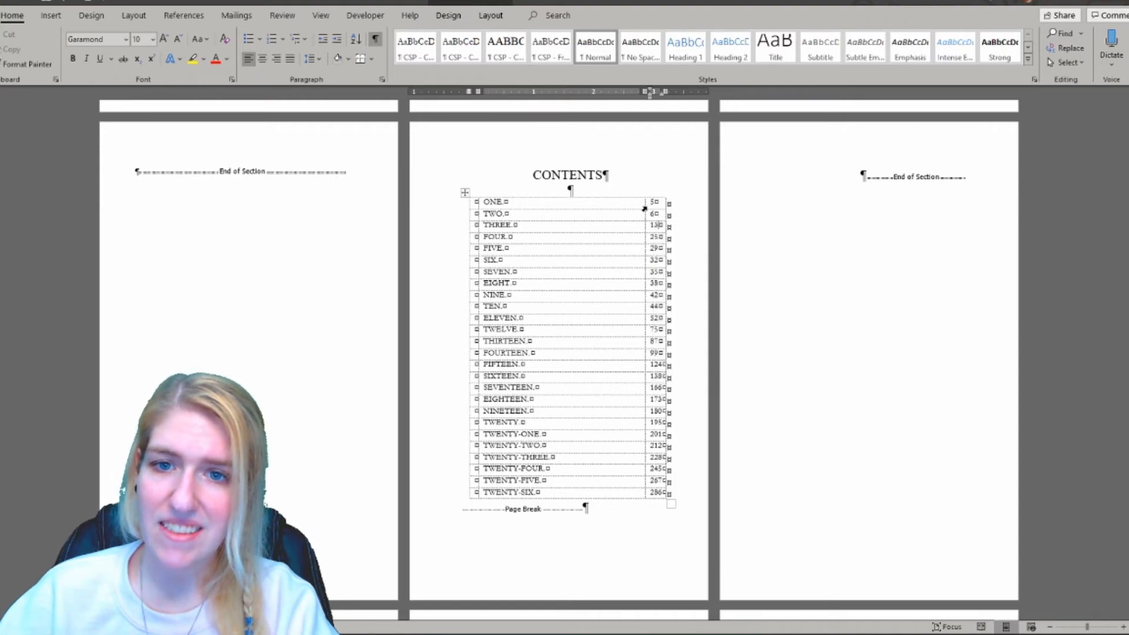
Step: Reopen ONE's page reference field settings and confirm them unchanged
{"action": "scroll", "coordinate": [807, 337], "scroll_direction": "down", "scroll_amount": 10}
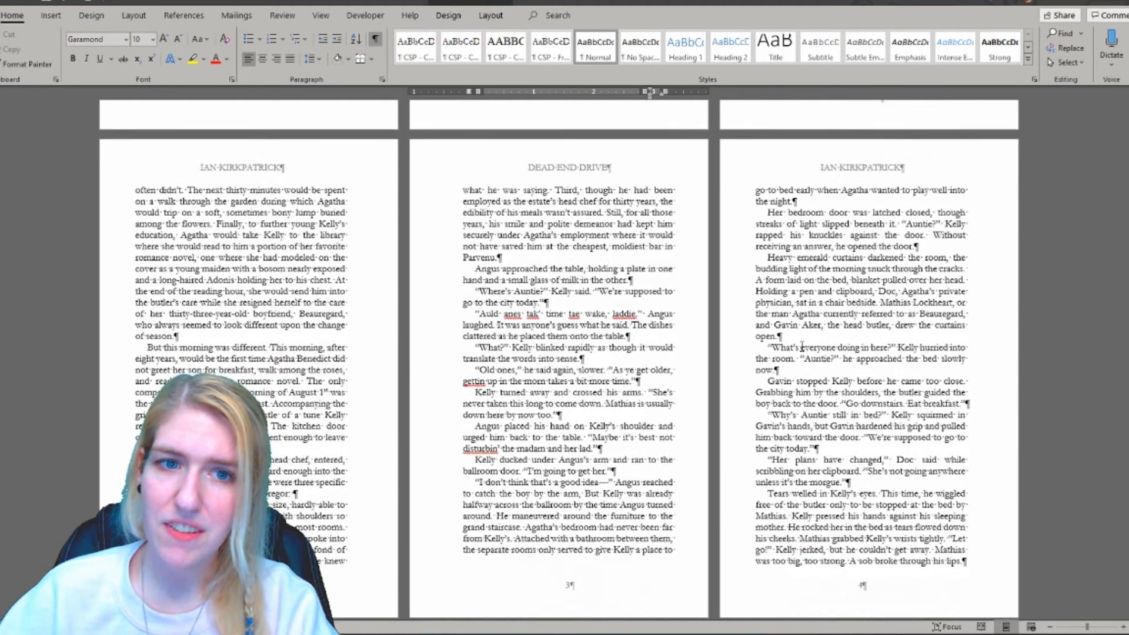
{"action": "scroll", "coordinate": [801, 346], "scroll_direction": "up", "scroll_amount": 10}
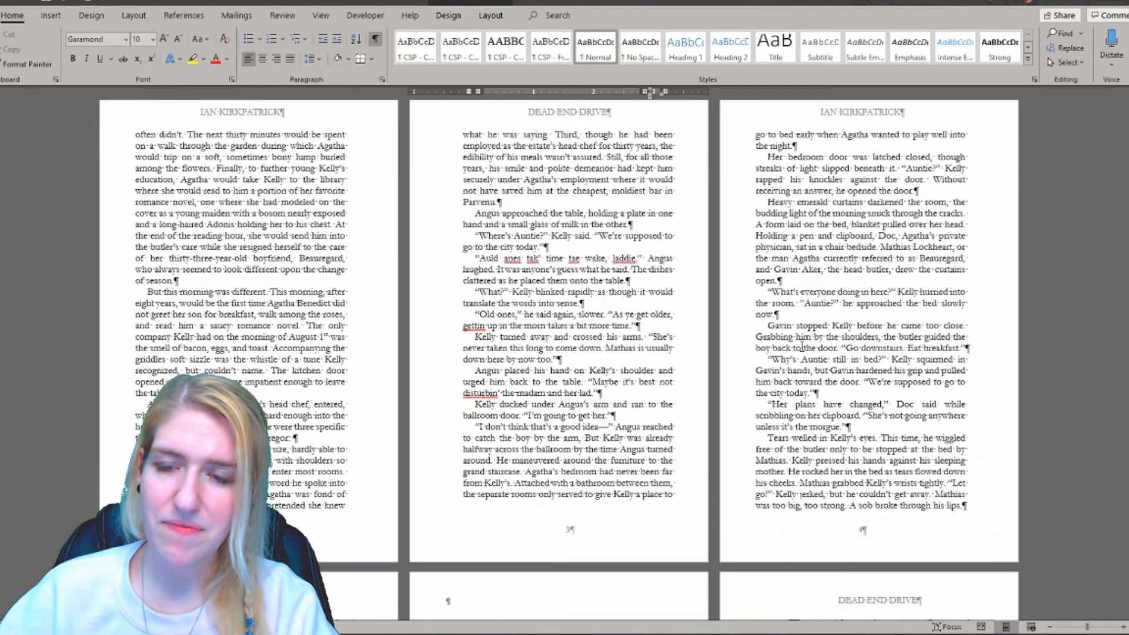
{"action": "scroll", "coordinate": [801, 346], "scroll_direction": "up", "scroll_amount": 5}
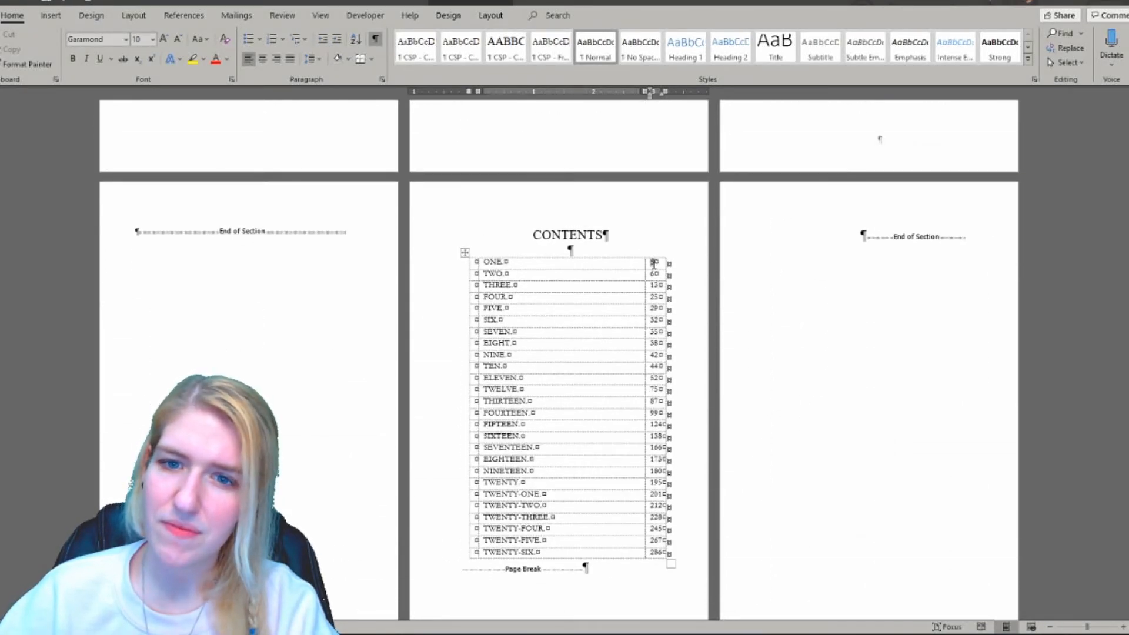
{"action": "right_click", "coordinate": [653, 263]}
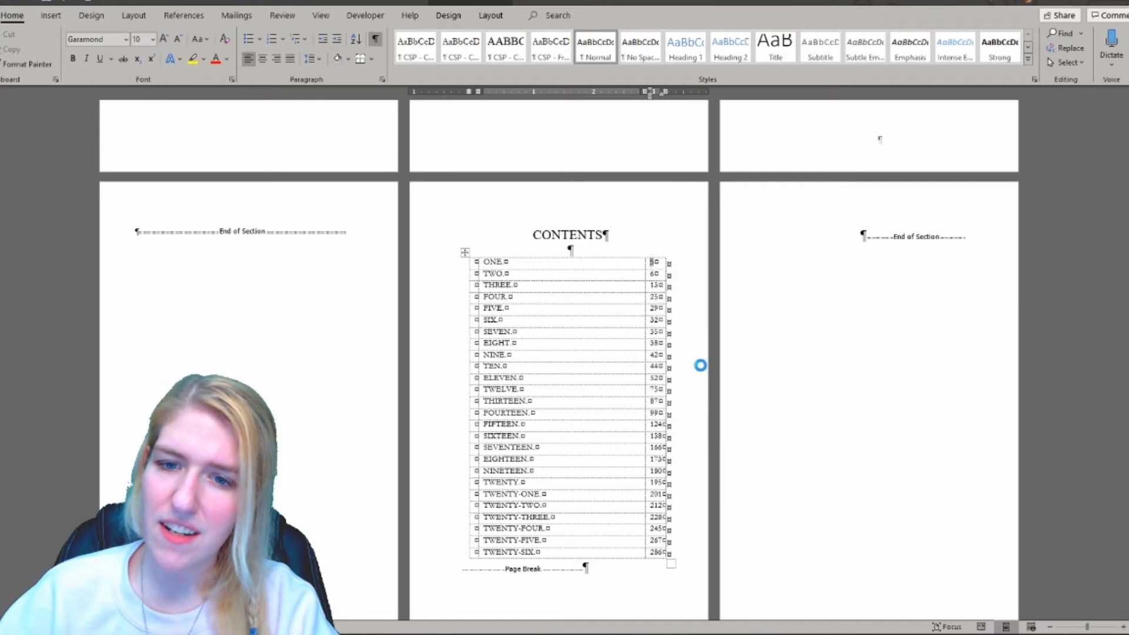
{"action": "left_click", "coordinate": [701, 366]}
{"action": "left_click", "coordinate": [688, 423]}
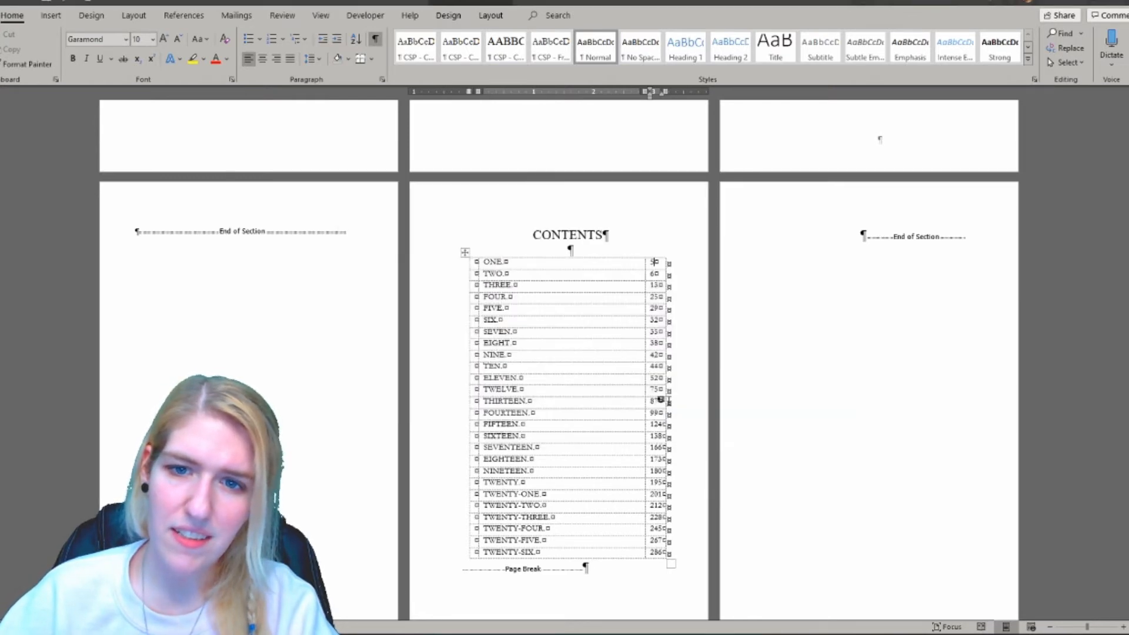
Step: Go to chapter ONE's opening page and select its heading text
{"action": "scroll", "coordinate": [670, 400], "scroll_direction": "down", "scroll_amount": 11}
{"action": "scroll", "coordinate": [878, 171], "scroll_direction": "up", "scroll_amount": 2}
{"action": "left_click_drag", "start_coordinate": [854, 247], "coordinate": [898, 246]}
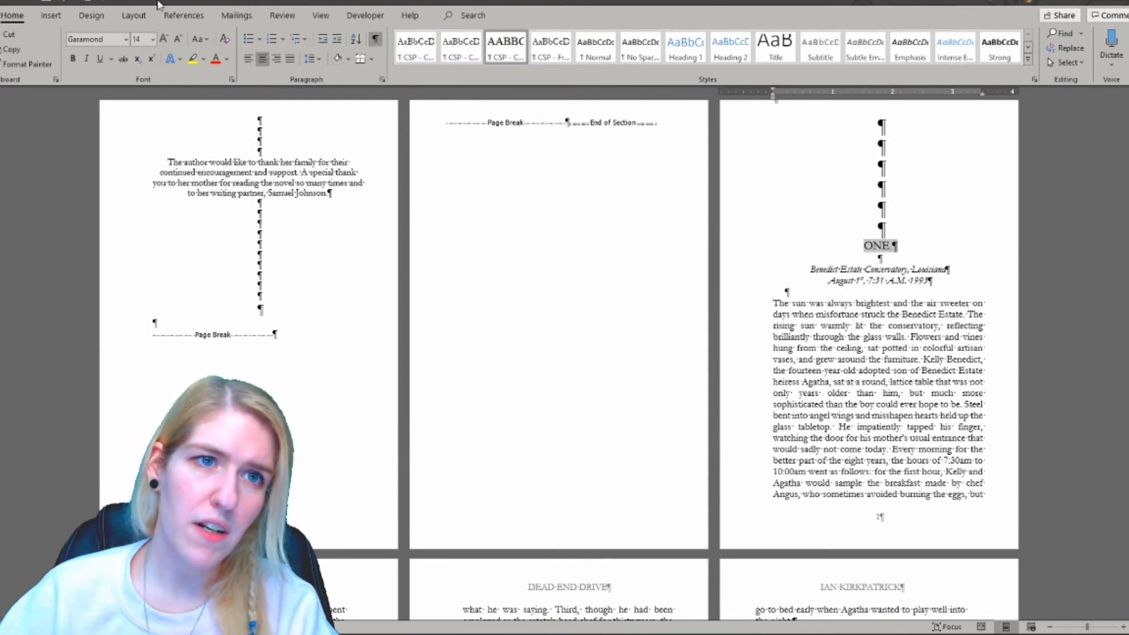
Step: Add a bookmark on the chapter ONE heading from the Insert features
{"action": "left_click", "coordinate": [91, 16]}
{"action": "left_click", "coordinate": [50, 15]}
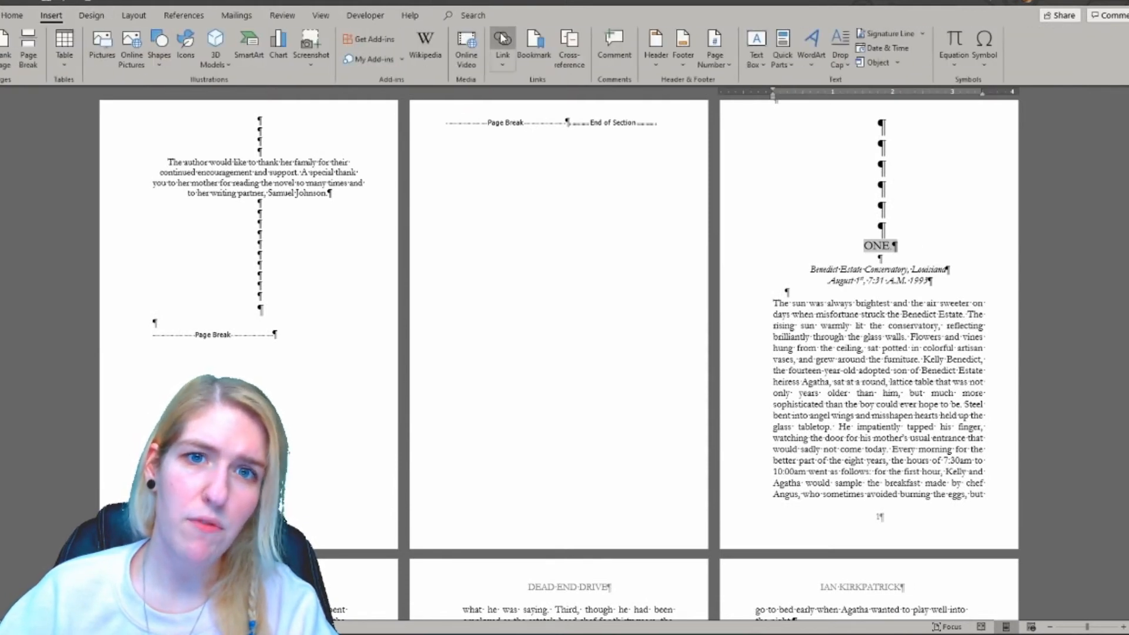
{"action": "left_click", "coordinate": [545, 53]}
{"action": "left_click", "coordinate": [643, 232]}
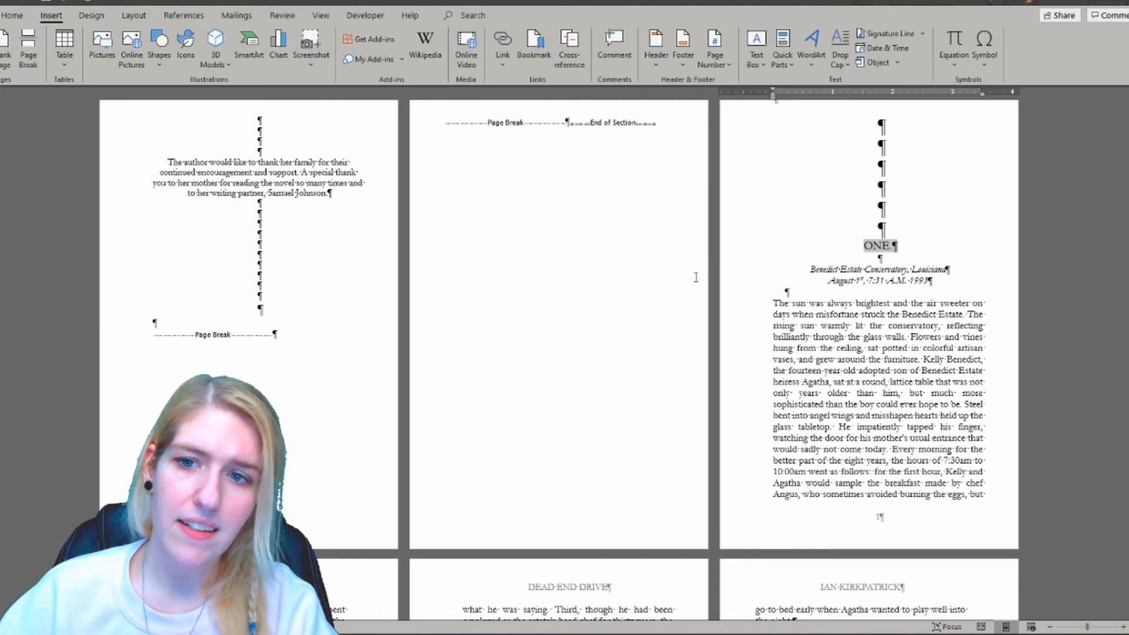
Step: Update the contents page-number fields for chapters ONE and THREE
{"action": "scroll", "coordinate": [695, 278], "scroll_direction": "up", "scroll_amount": 10}
{"action": "right_click", "coordinate": [651, 322]}
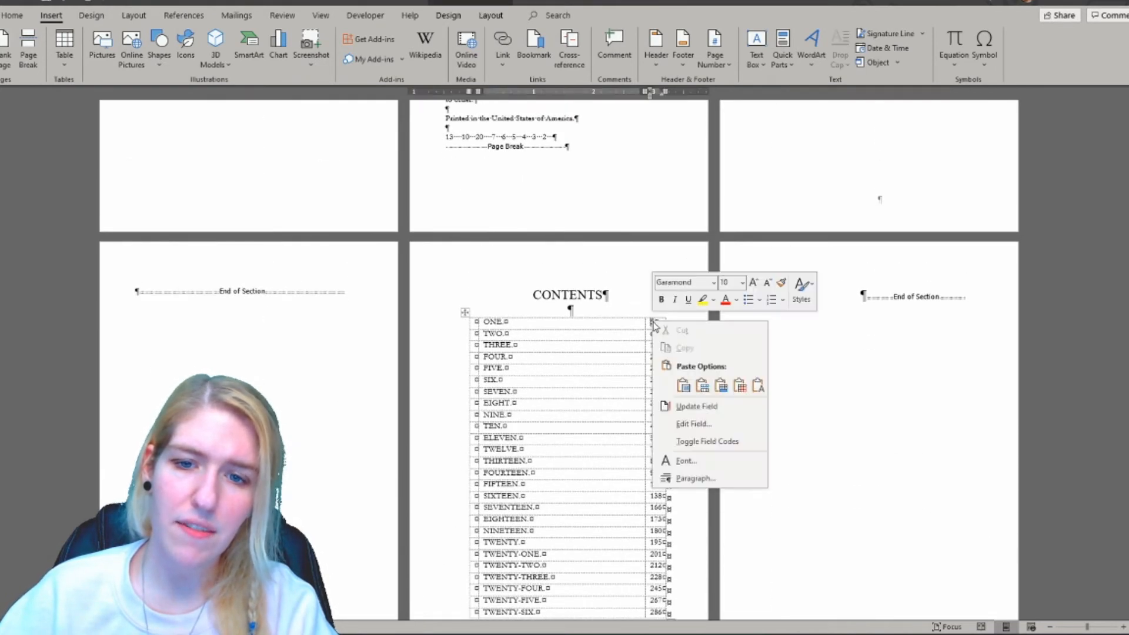
{"action": "left_click", "coordinate": [705, 406]}
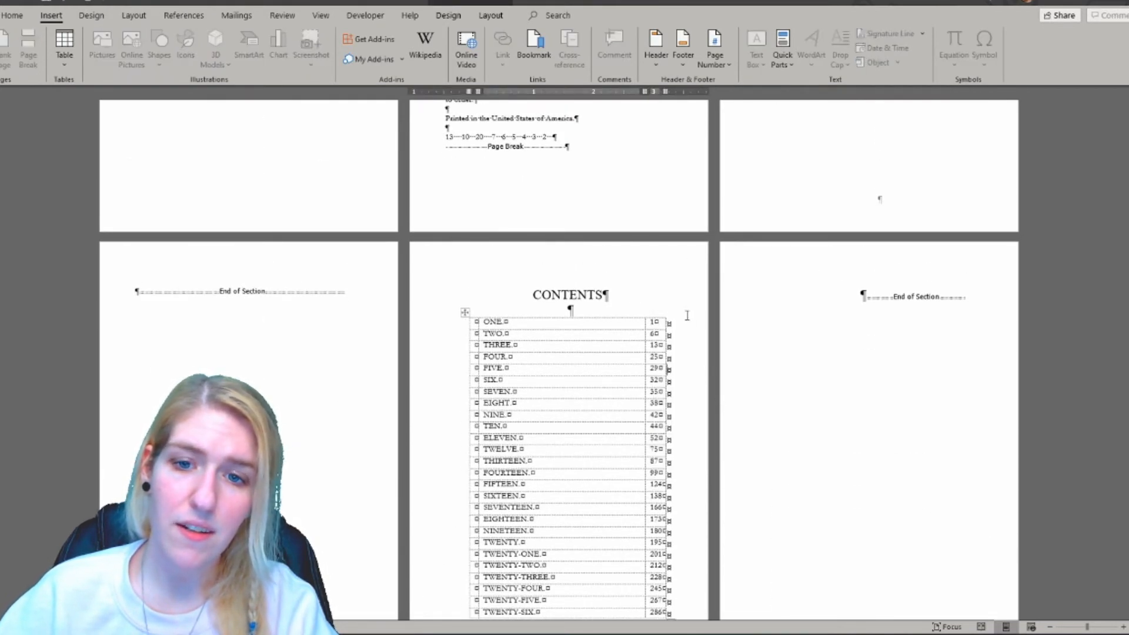
{"action": "right_click", "coordinate": [653, 346]}
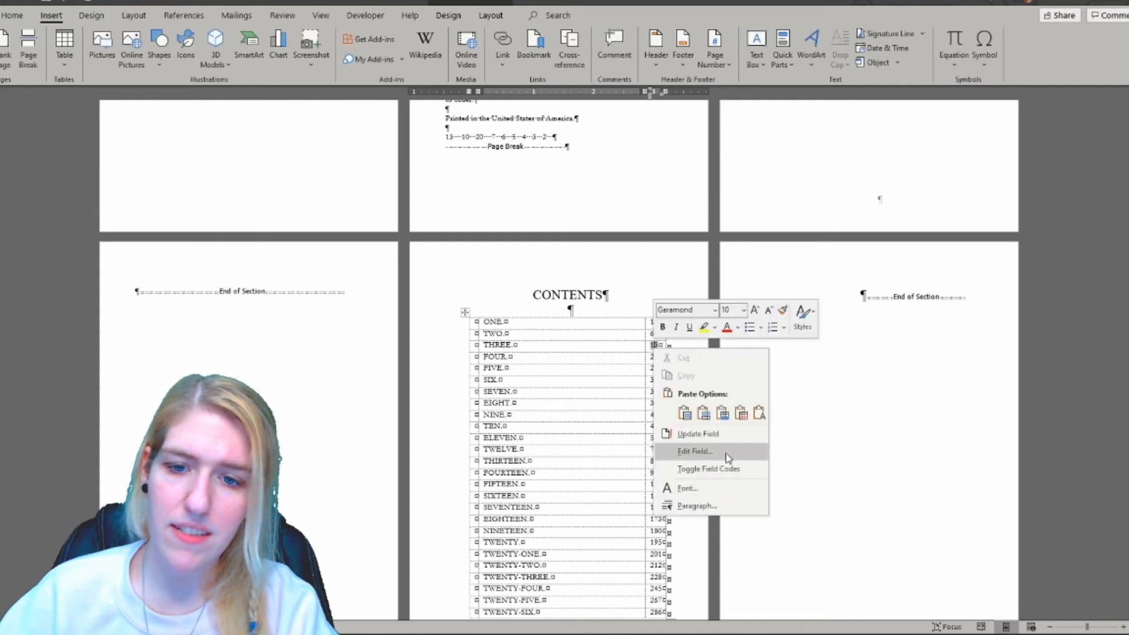
{"action": "left_click", "coordinate": [726, 439]}
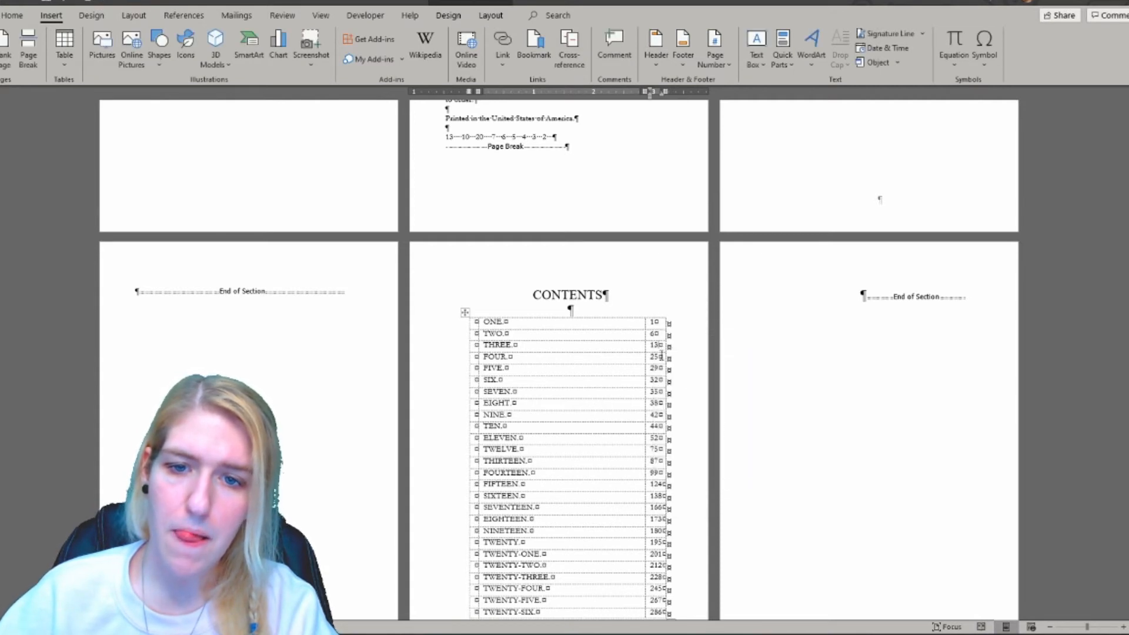
Step: Update the contents page numbers for chapter FOUR to 17 and FIVE to 21
{"action": "right_click", "coordinate": [655, 357]}
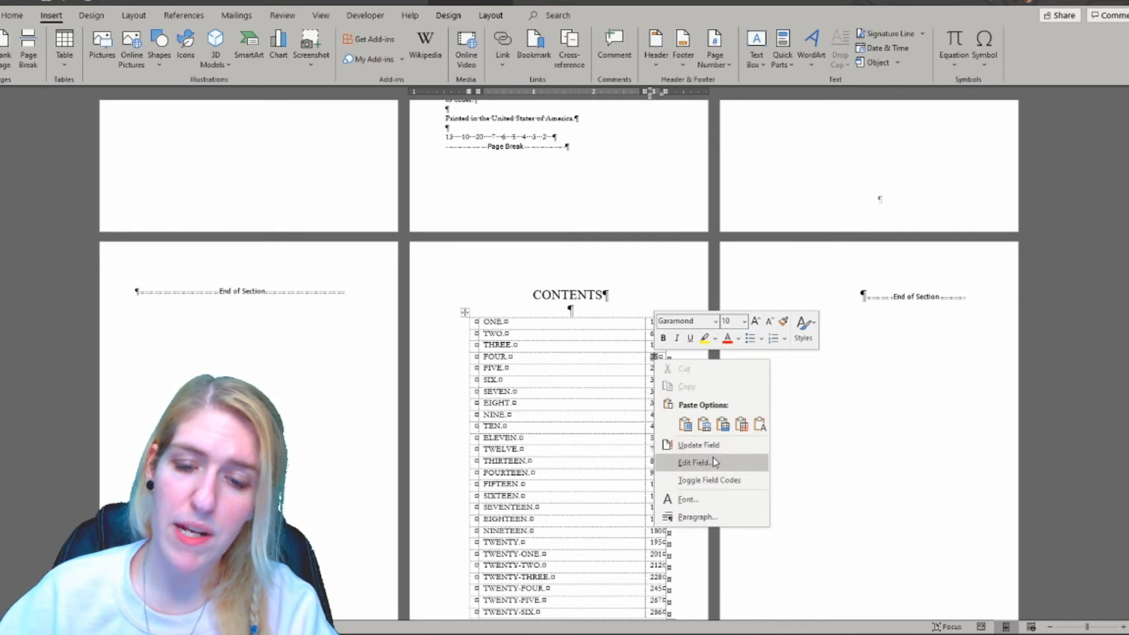
{"action": "left_click", "coordinate": [699, 445]}
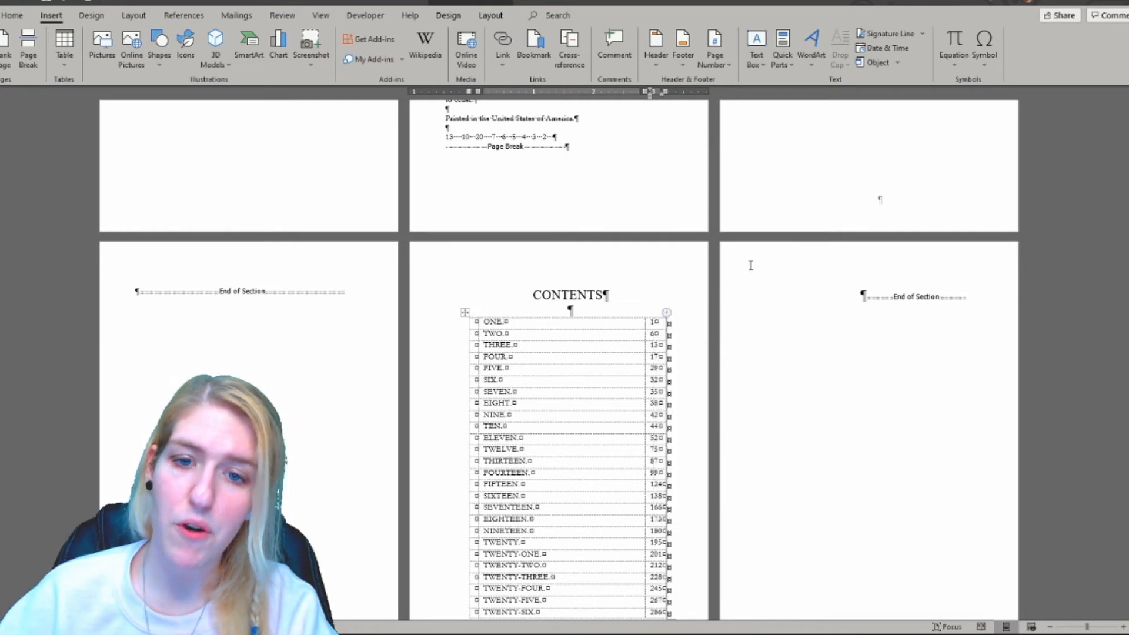
{"action": "scroll", "coordinate": [668, 210], "scroll_direction": "down", "scroll_amount": 3}
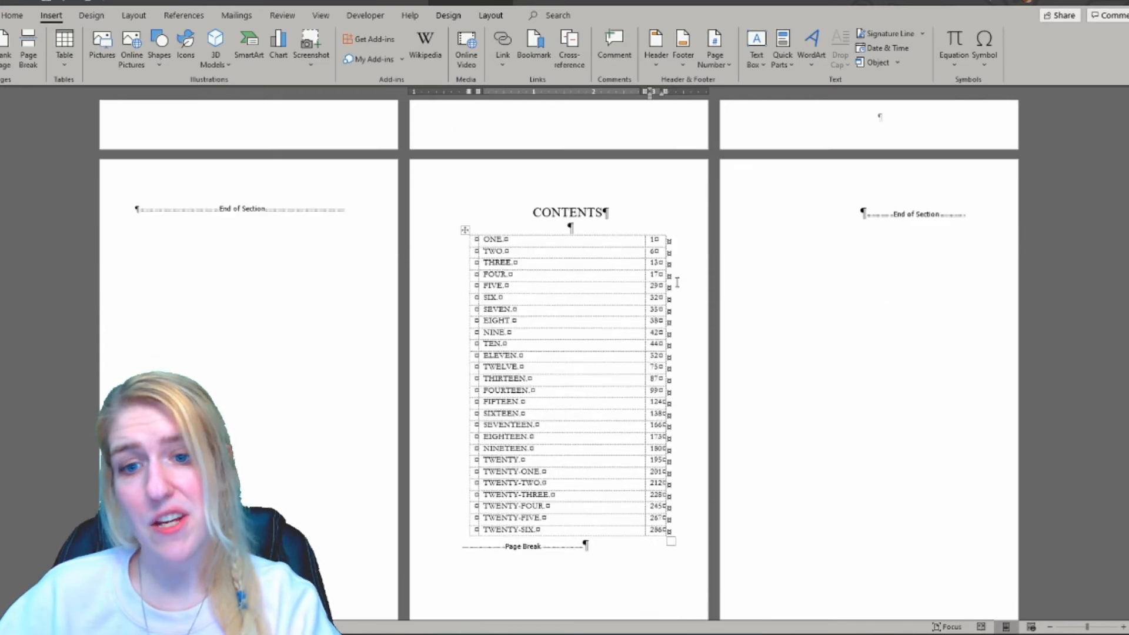
{"action": "right_click", "coordinate": [655, 248]}
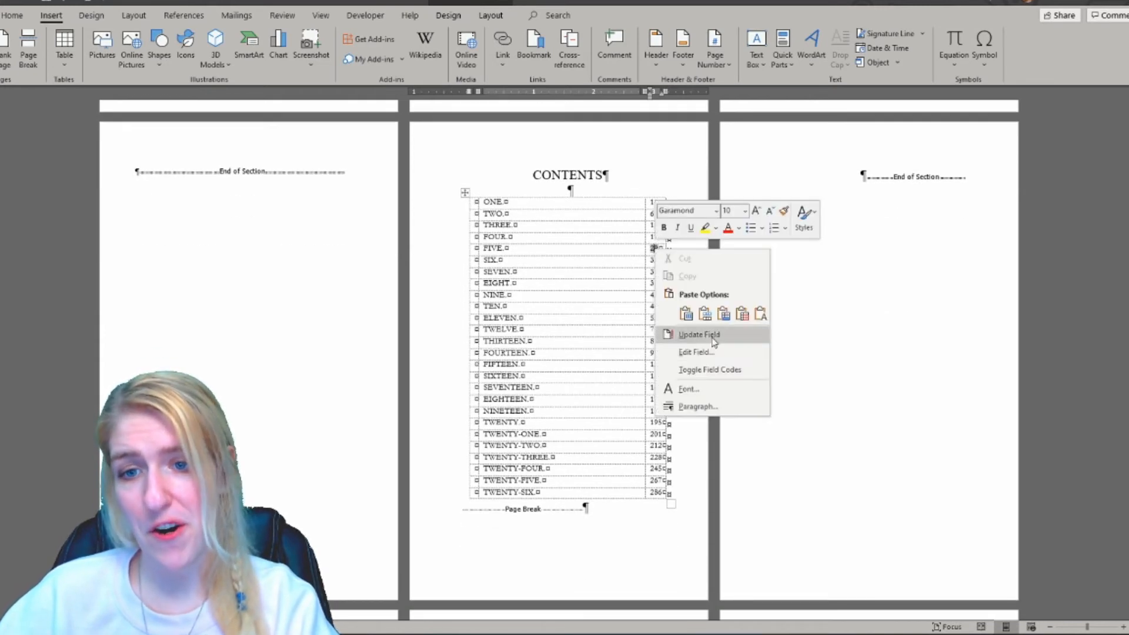
{"action": "left_click", "coordinate": [694, 332]}
{"action": "left_click", "coordinate": [18, 20]}
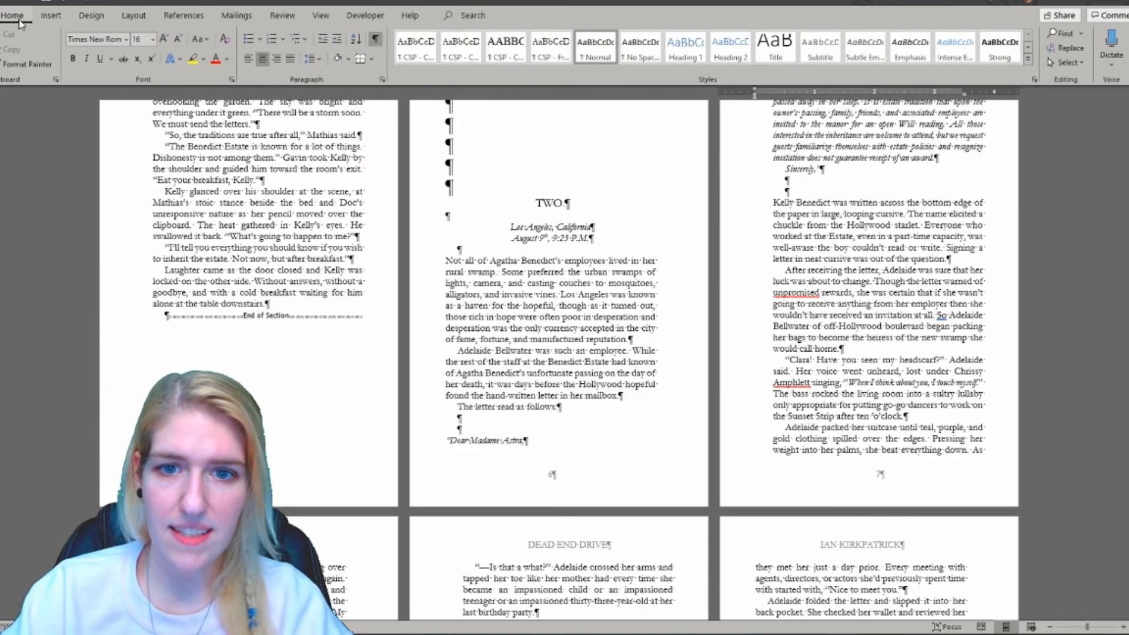
Step: Maximize the Word window and scroll back to the Dead End Drive title and copyright pages
{"action": "scroll", "coordinate": [683, 141], "scroll_direction": "down", "scroll_amount": 6}
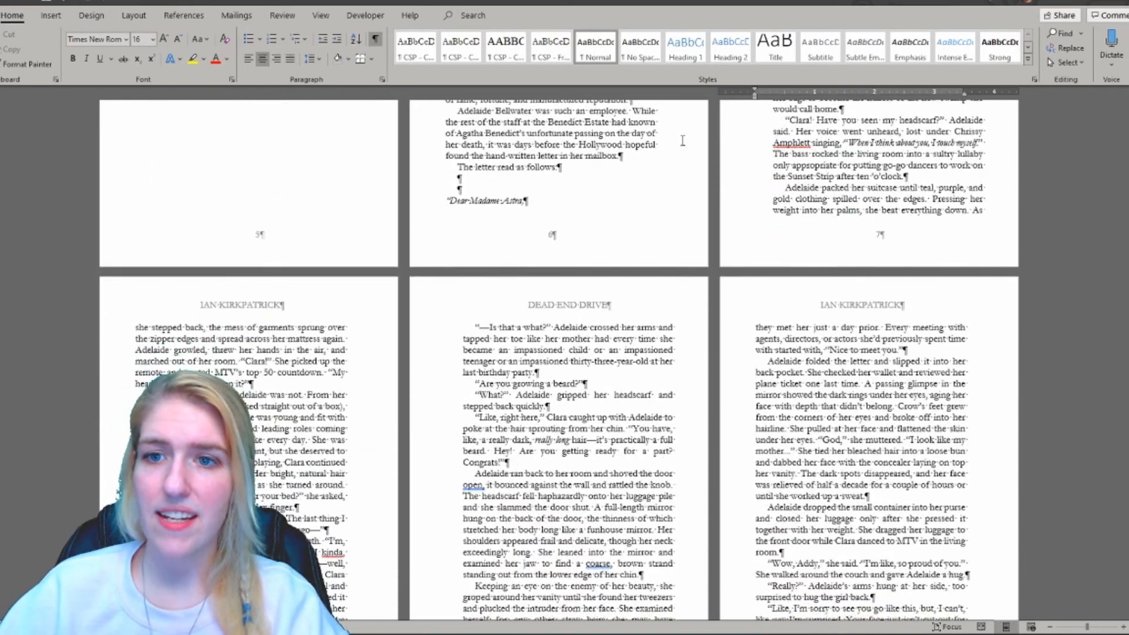
{"action": "scroll", "coordinate": [817, 96], "scroll_direction": "down", "scroll_amount": 15}
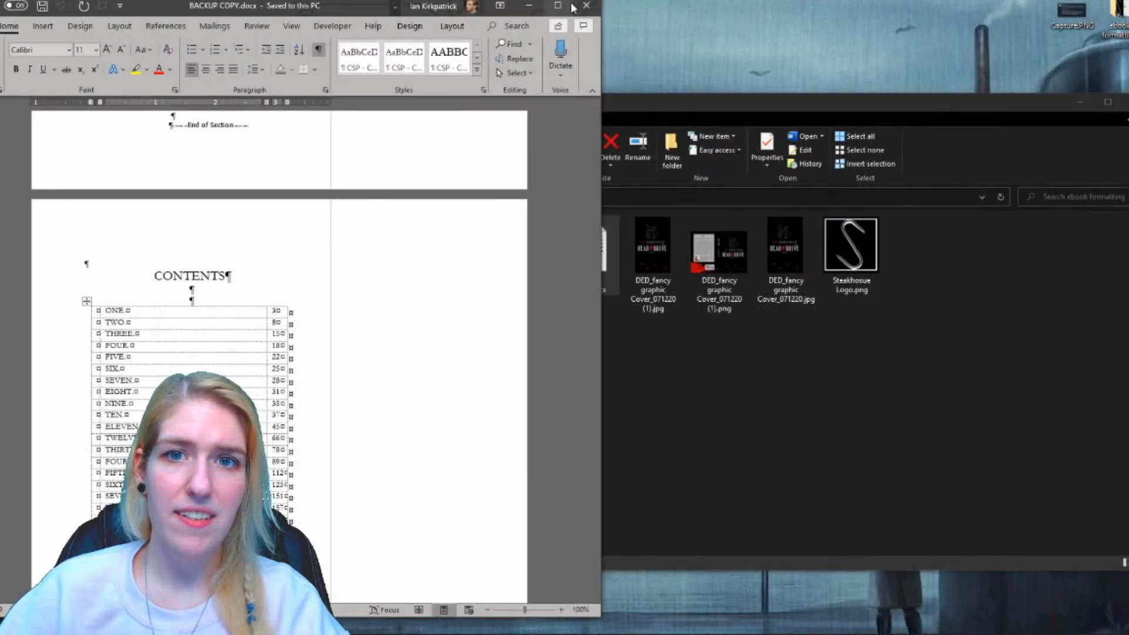
{"action": "left_click", "coordinate": [565, 7]}
{"action": "scroll", "coordinate": [492, 239], "scroll_direction": "up", "scroll_amount": 12}
{"action": "scroll", "coordinate": [492, 239], "scroll_direction": "down", "scroll_amount": 14}
{"action": "scroll", "coordinate": [314, 161], "scroll_direction": "down", "scroll_amount": 15}
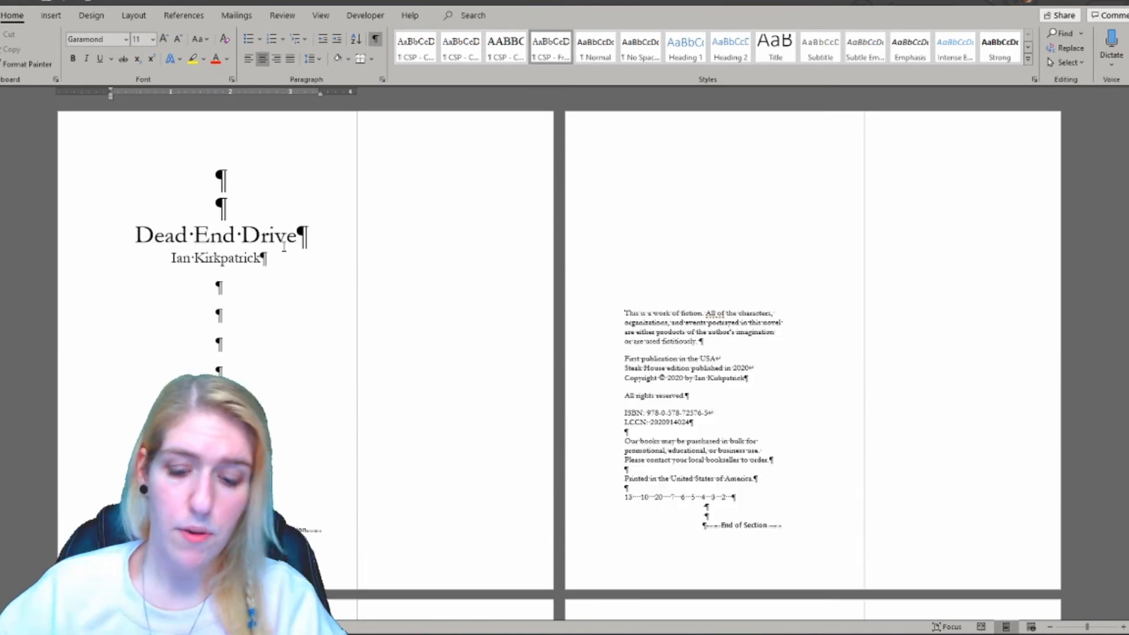
Step: Save the manuscript as a PDF with the PDF/A compliant option enabled
{"action": "key", "text": "F12"}
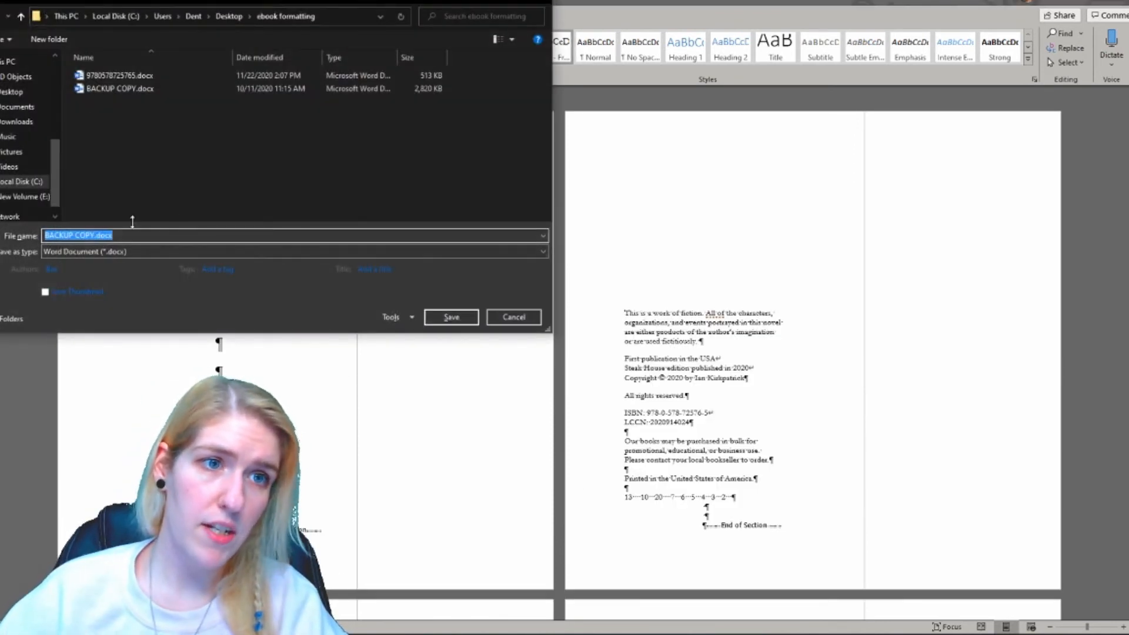
{"action": "left_click", "coordinate": [136, 235]}
{"action": "left_click", "coordinate": [141, 252]}
{"action": "key", "text": "p"}
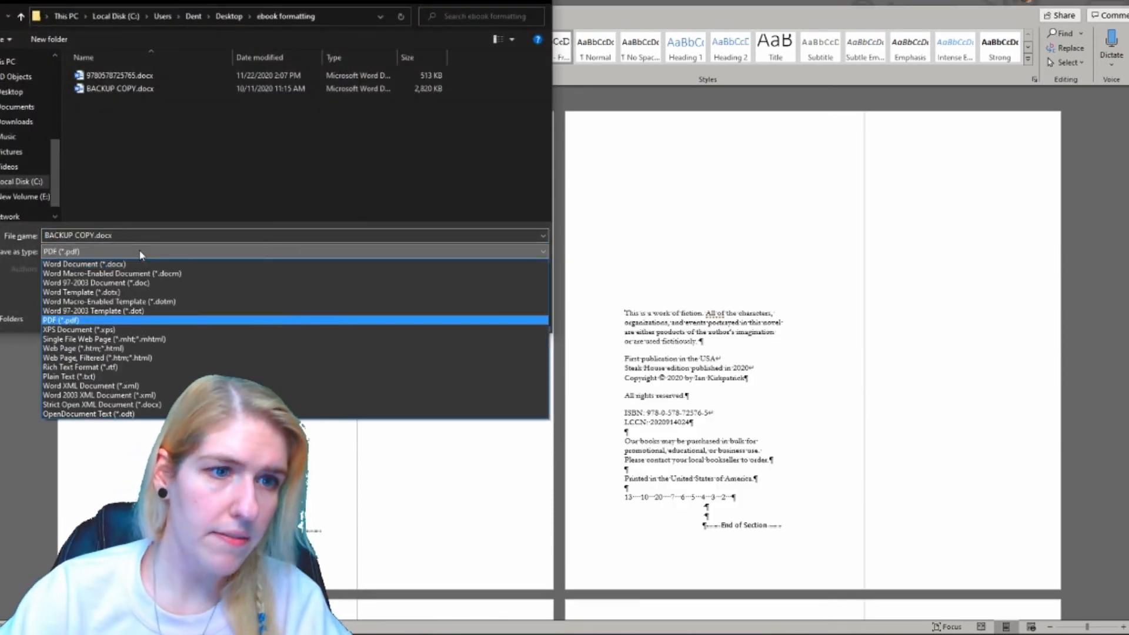
{"action": "key", "text": "Return"}
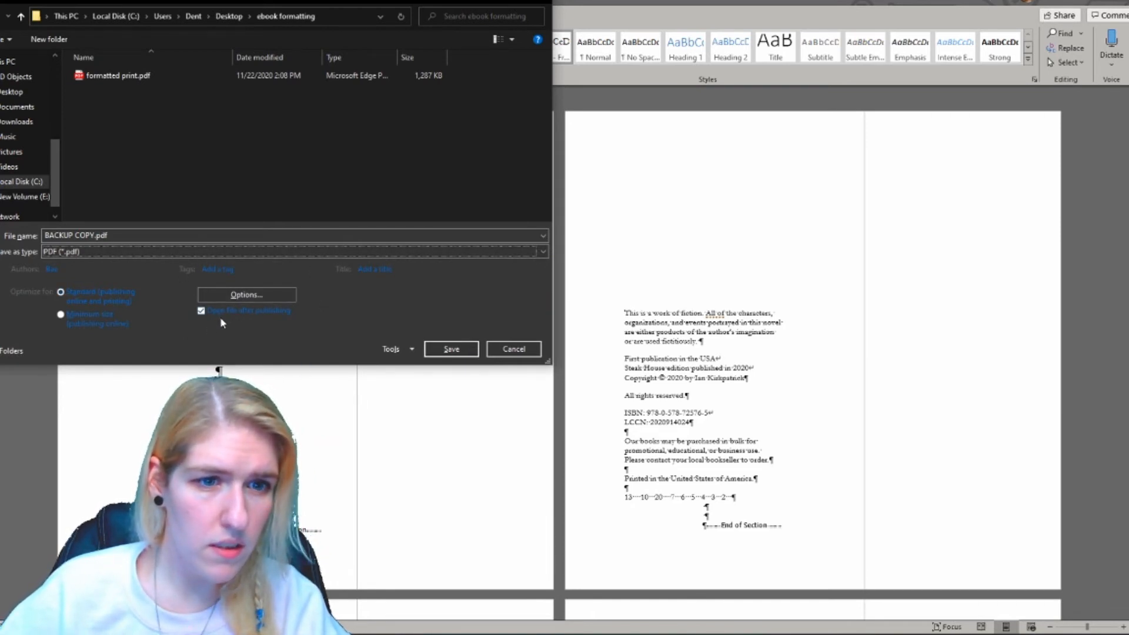
{"action": "left_click", "coordinate": [252, 295]}
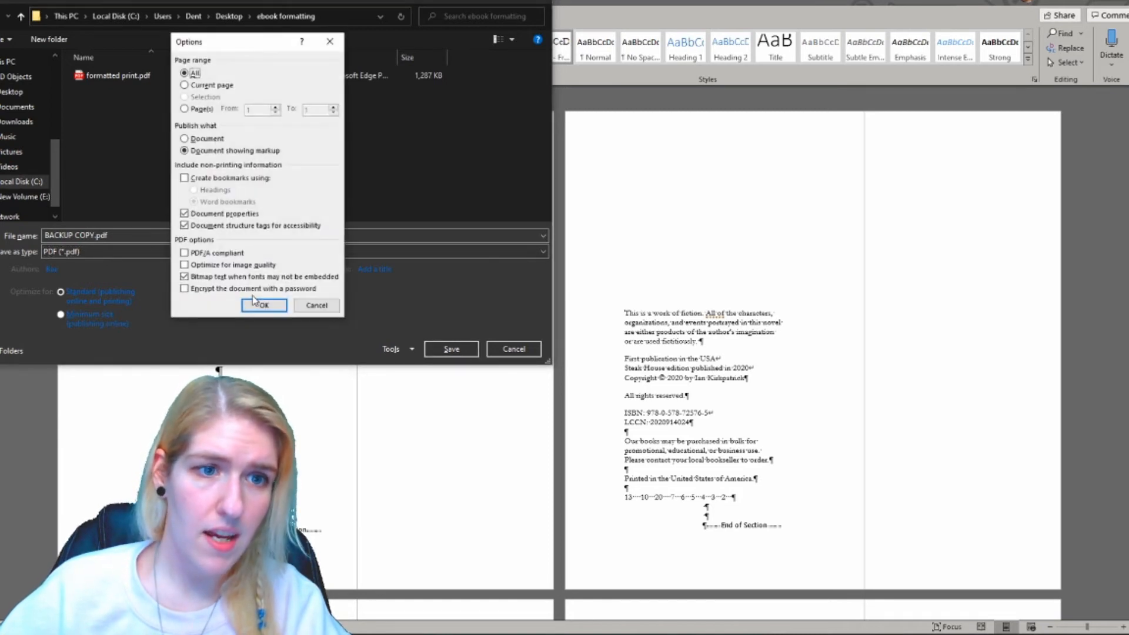
{"action": "left_click", "coordinate": [210, 254]}
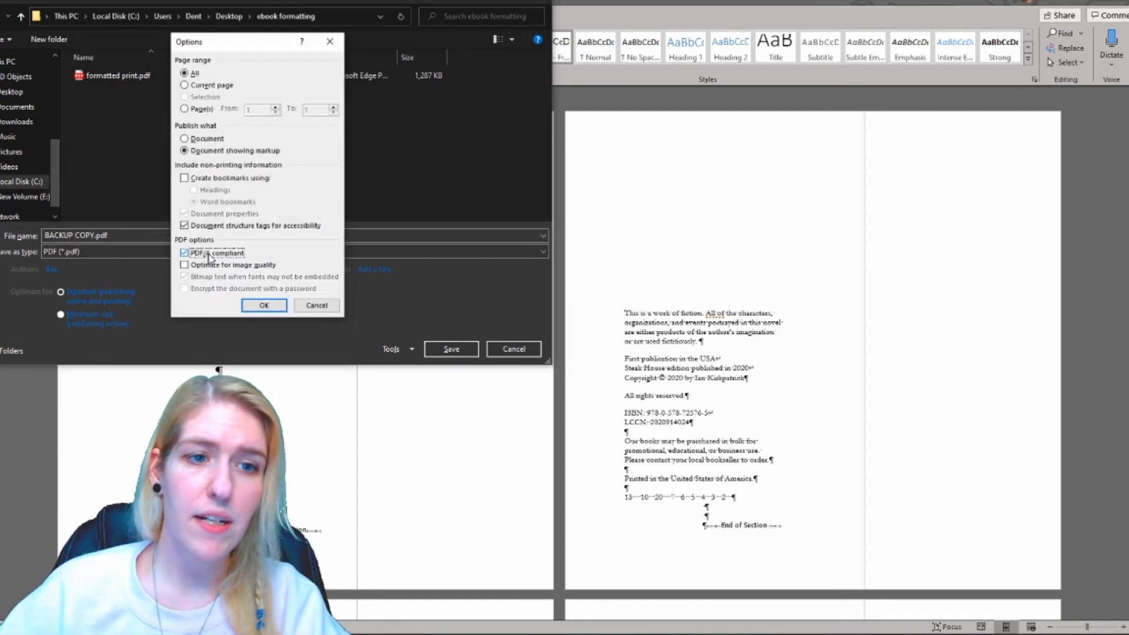
{"action": "left_click", "coordinate": [264, 305]}
Step: Save it as formatted print.pdf, replacing the existing file
{"action": "left_click", "coordinate": [117, 75]}
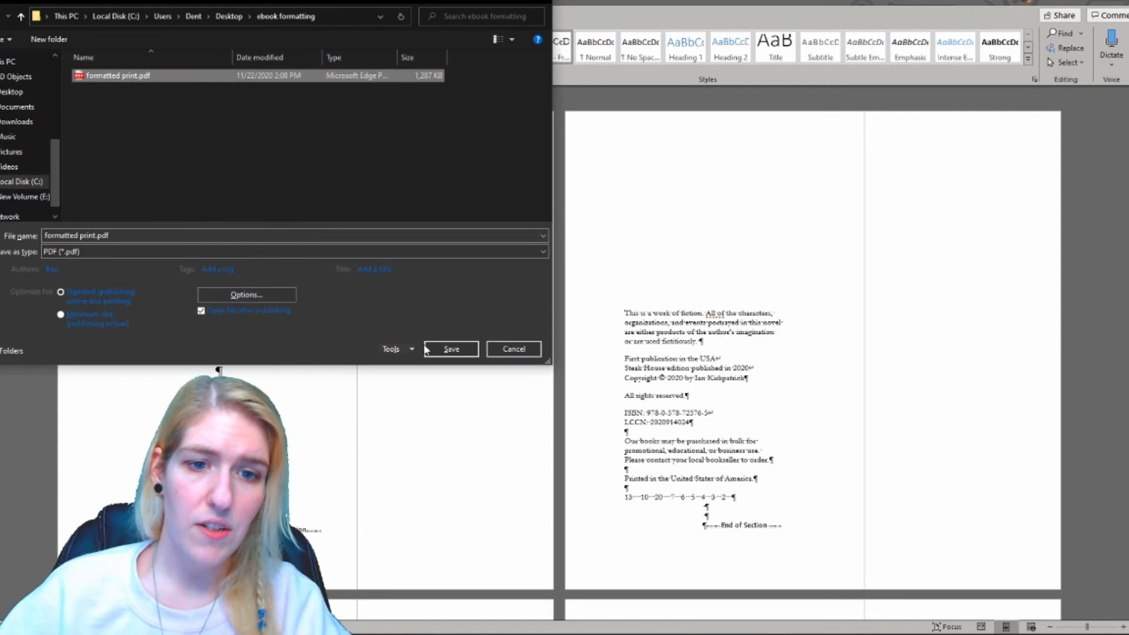
{"action": "left_click", "coordinate": [451, 349]}
{"action": "left_click", "coordinate": [529, 351]}
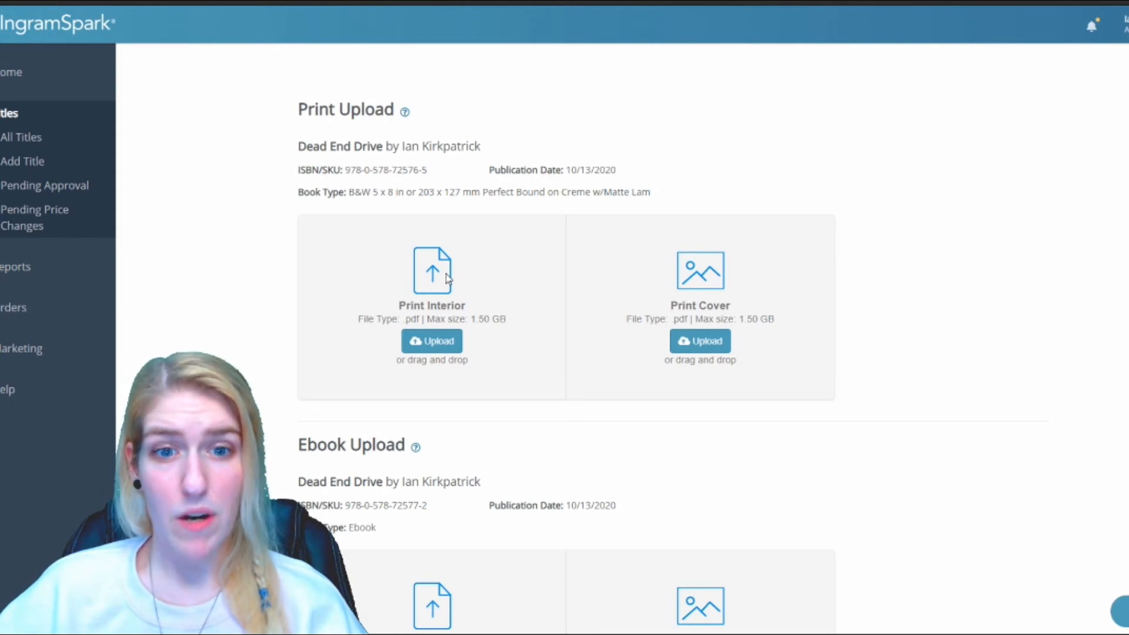
Step: Upload formatted print.pdf from the Desktop folder as the print interior
{"action": "left_click", "coordinate": [436, 342]}
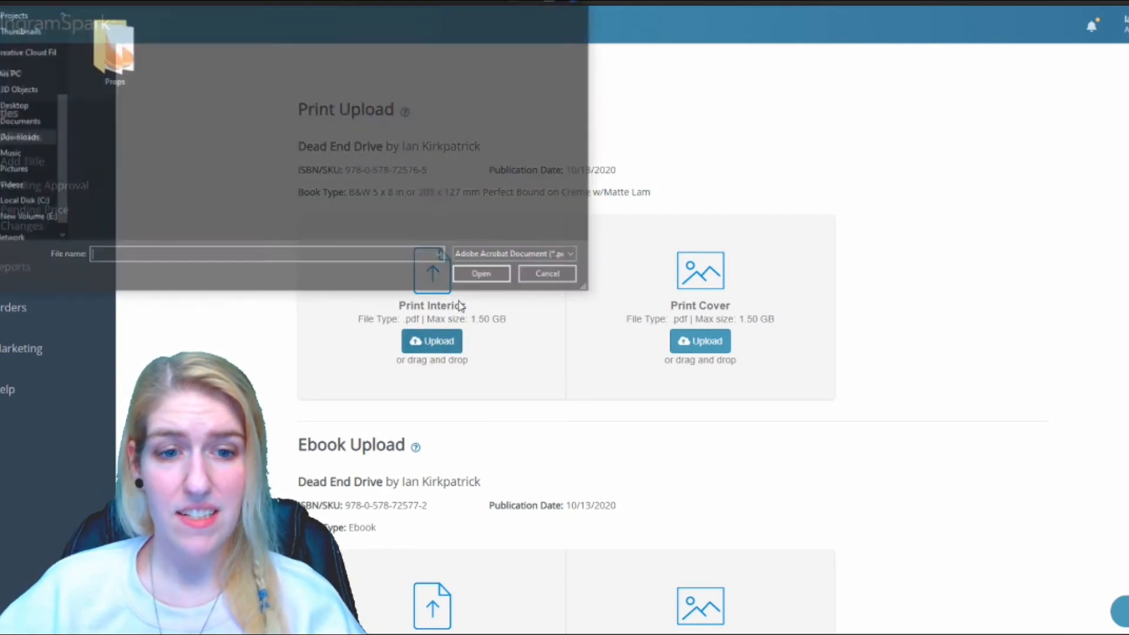
{"action": "left_click", "coordinate": [15, 106]}
{"action": "double_click", "coordinate": [105, 34]}
{"action": "double_click", "coordinate": [120, 34]}
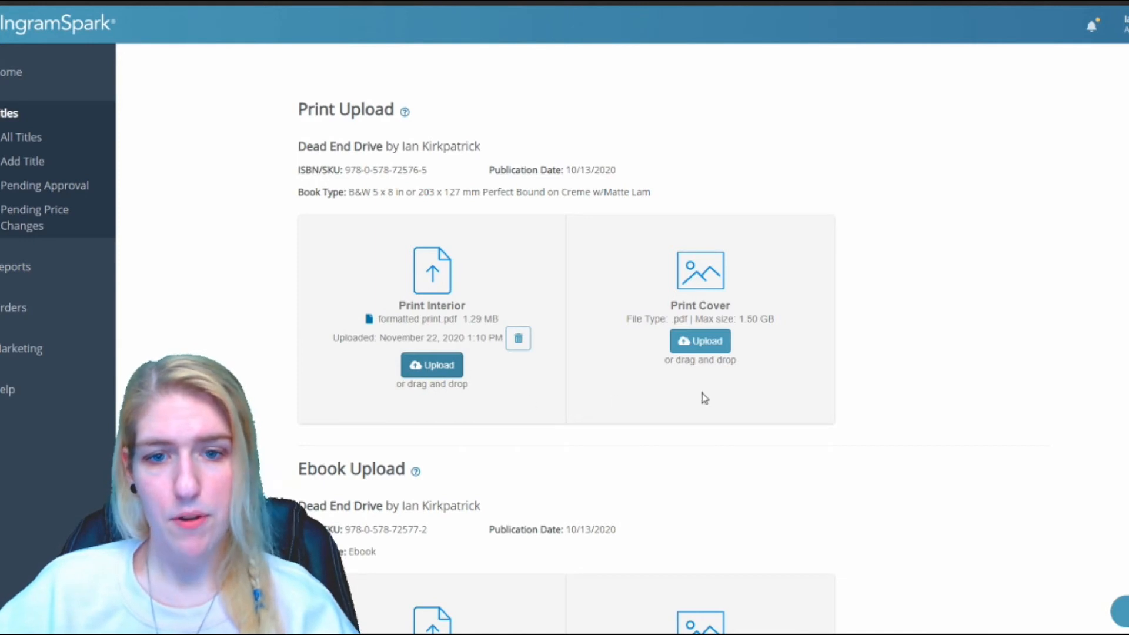
Step: Continue to file validation, then go back to the previous upload step
{"action": "scroll", "coordinate": [612, 397], "scroll_direction": "down", "scroll_amount": 5}
{"action": "left_click", "coordinate": [1013, 544]}
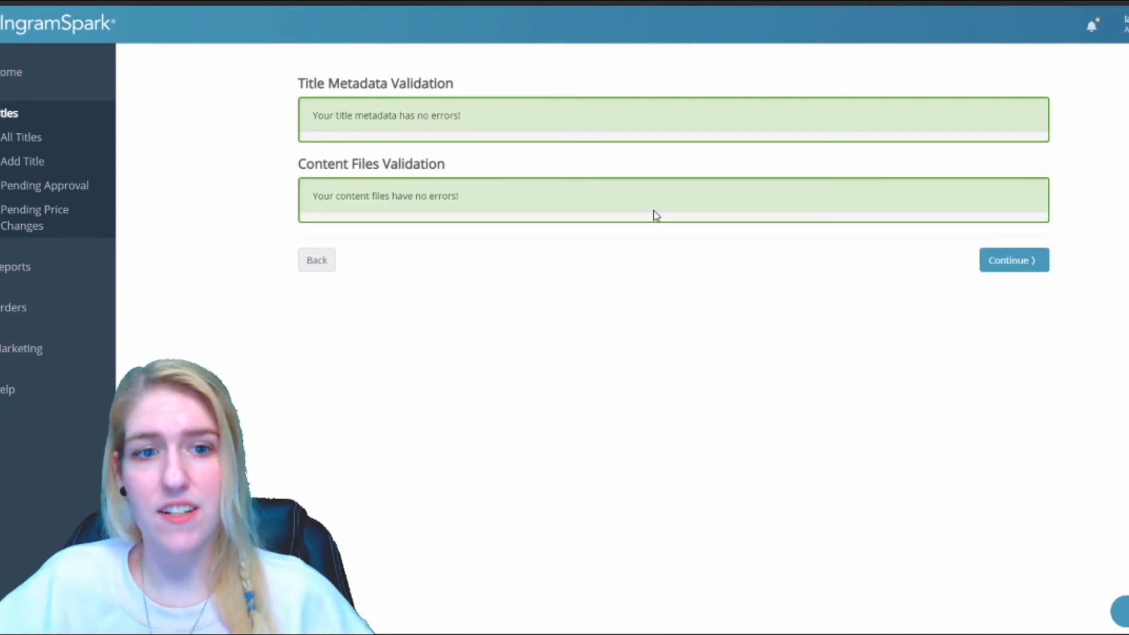
{"action": "left_click", "coordinate": [322, 262]}
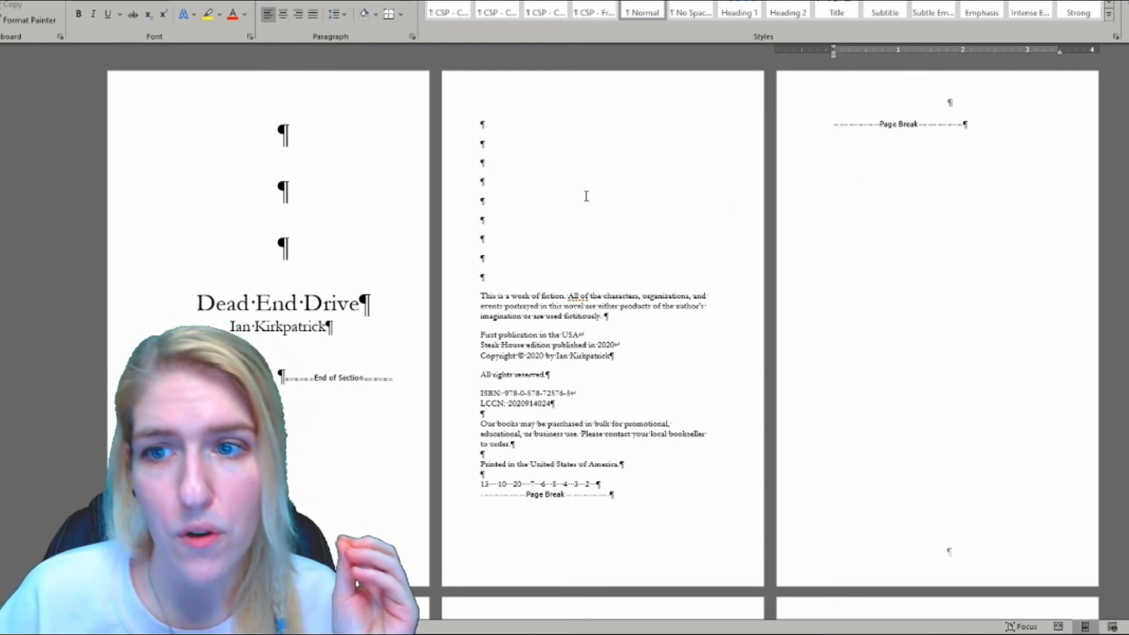
{"action": "left_click", "coordinate": [372, 179]}
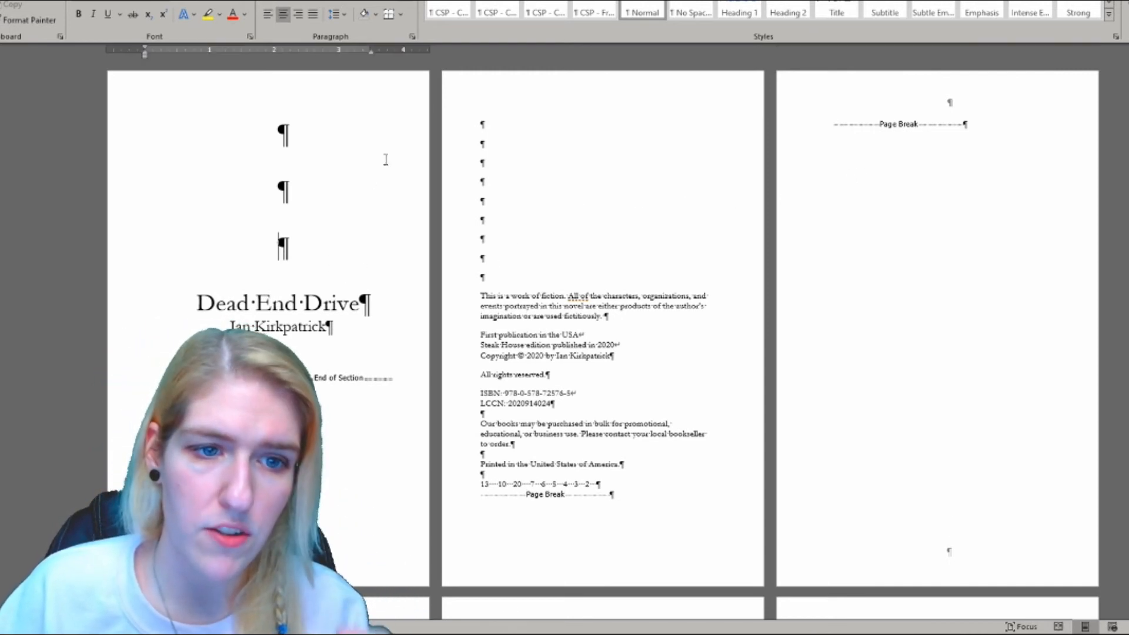
{"action": "scroll", "coordinate": [632, 306], "scroll_direction": "down", "scroll_amount": 9}
{"action": "scroll", "coordinate": [626, 315], "scroll_direction": "down", "scroll_amount": 3}
{"action": "scroll", "coordinate": [626, 315], "scroll_direction": "up", "scroll_amount": 10}
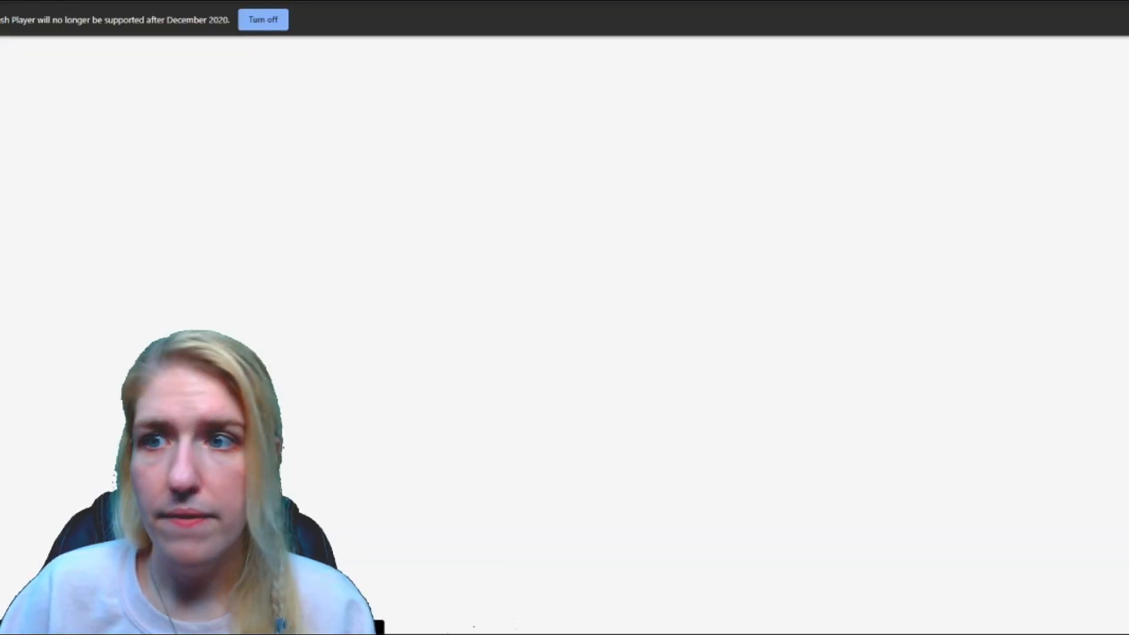
Step: Open the bookmarked IBPA fonts article and scroll to 5 Best Interior Design Fonts
{"action": "left_click", "coordinate": [1119, 2]}
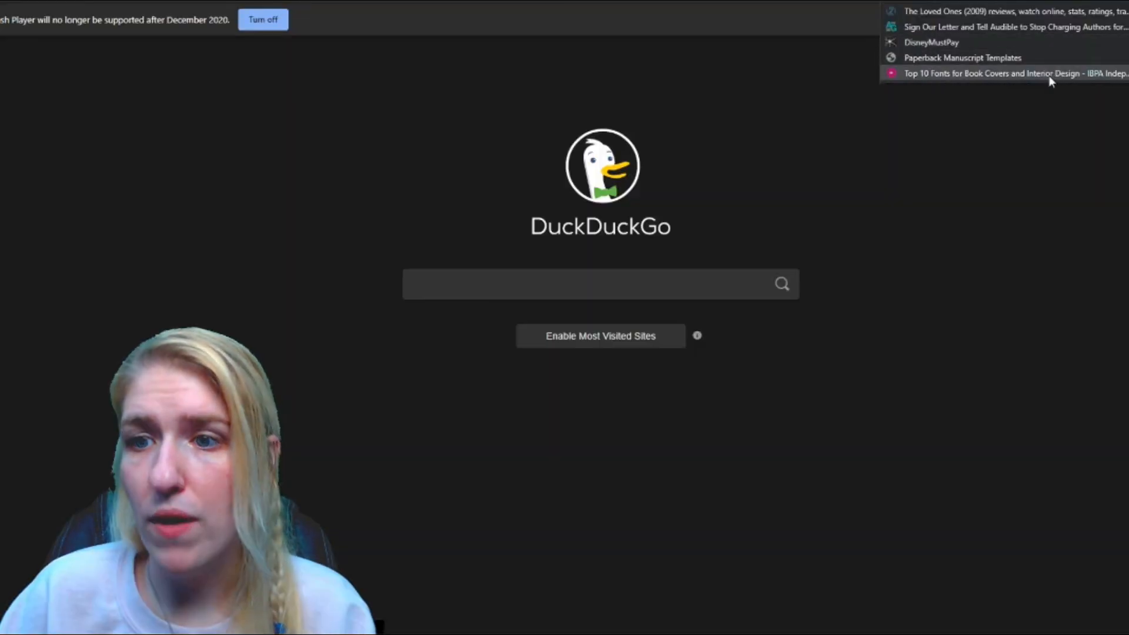
{"action": "left_click", "coordinate": [1050, 75]}
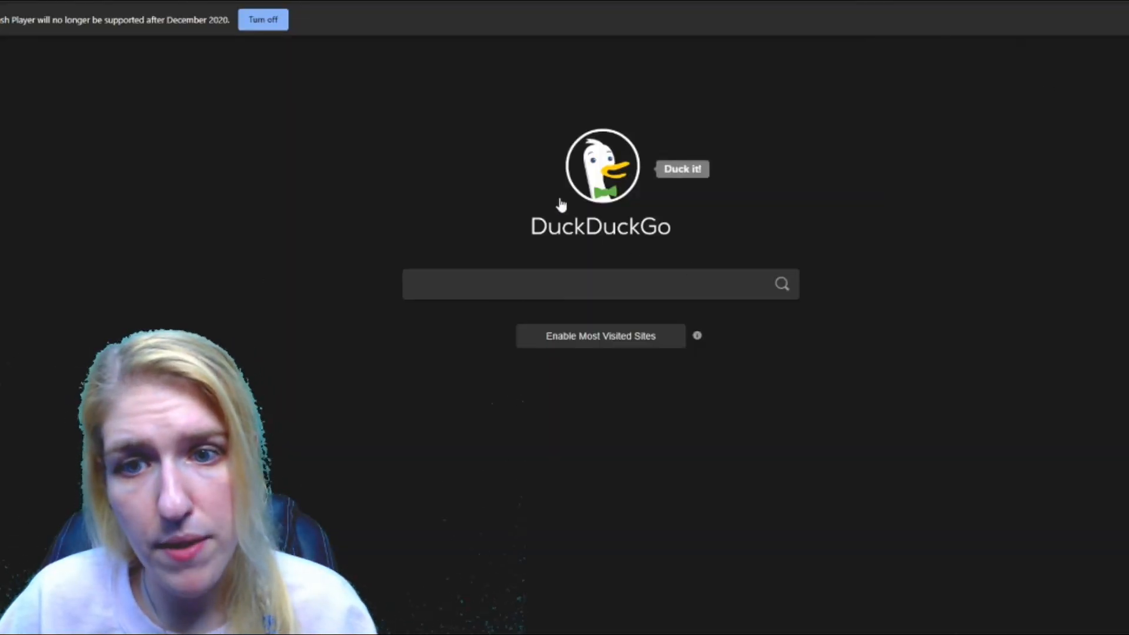
{"action": "scroll", "coordinate": [499, 288], "scroll_direction": "down", "scroll_amount": 8}
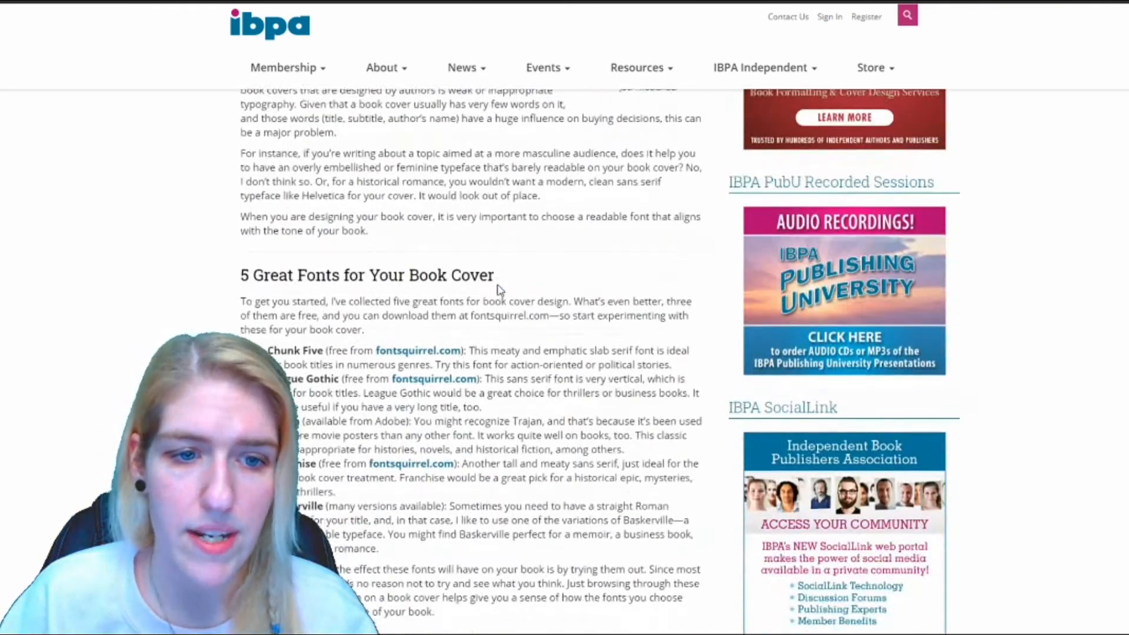
{"action": "scroll", "coordinate": [499, 288], "scroll_direction": "down", "scroll_amount": 9}
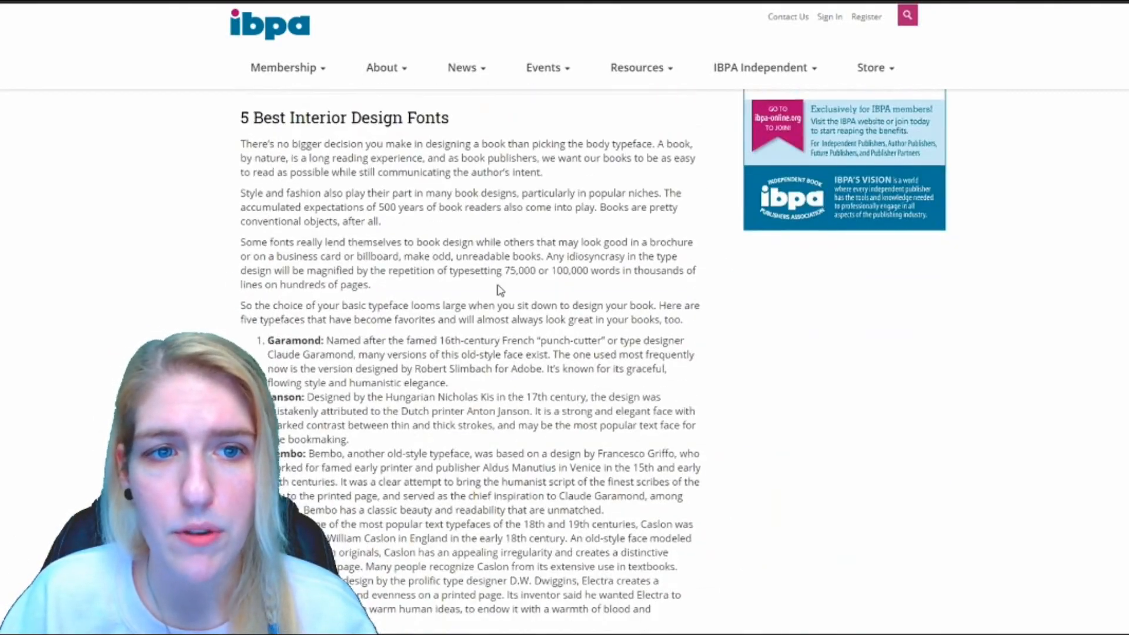
{"action": "scroll", "coordinate": [500, 290], "scroll_direction": "down", "scroll_amount": 3}
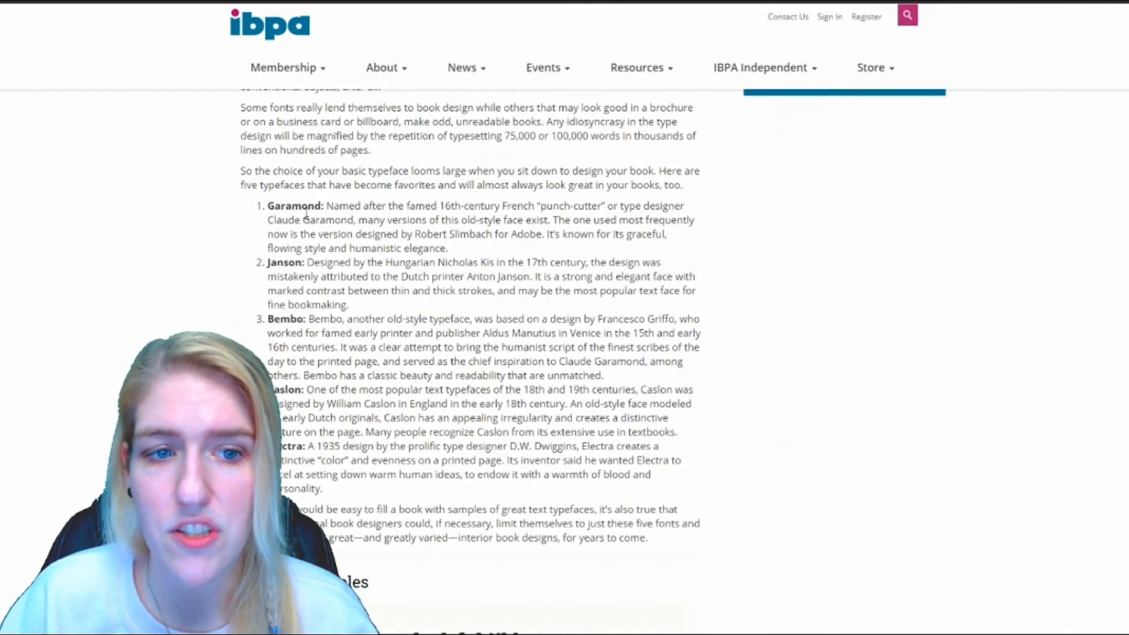